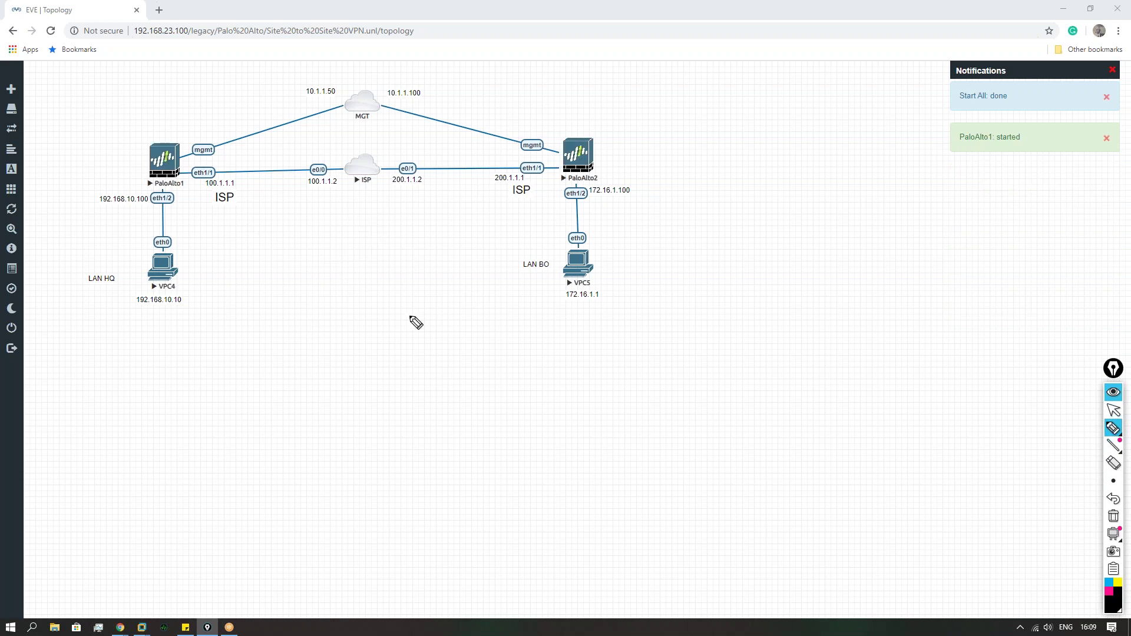
Step: Handwrite an underlined 'VPN' heading below the lab with 'Site to Site' beneath it
{"action": "mouse_move", "coordinate": [342, 301]}
{"action": "left_mouse_down"}
{"action": "mouse_move", "coordinate": [347, 322]}
{"action": "mouse_move", "coordinate": [354, 303]}
{"action": "left_mouse_up"}
{"action": "mouse_move", "coordinate": [364, 302]}
{"action": "left_mouse_down"}
{"action": "mouse_move", "coordinate": [364, 323]}
{"action": "mouse_move", "coordinate": [367, 313]}
{"action": "left_mouse_up"}
{"action": "left_click_drag", "start_coordinate": [381, 323], "coordinate": [394, 302]}
{"action": "left_click_drag", "start_coordinate": [334, 327], "coordinate": [398, 322]}
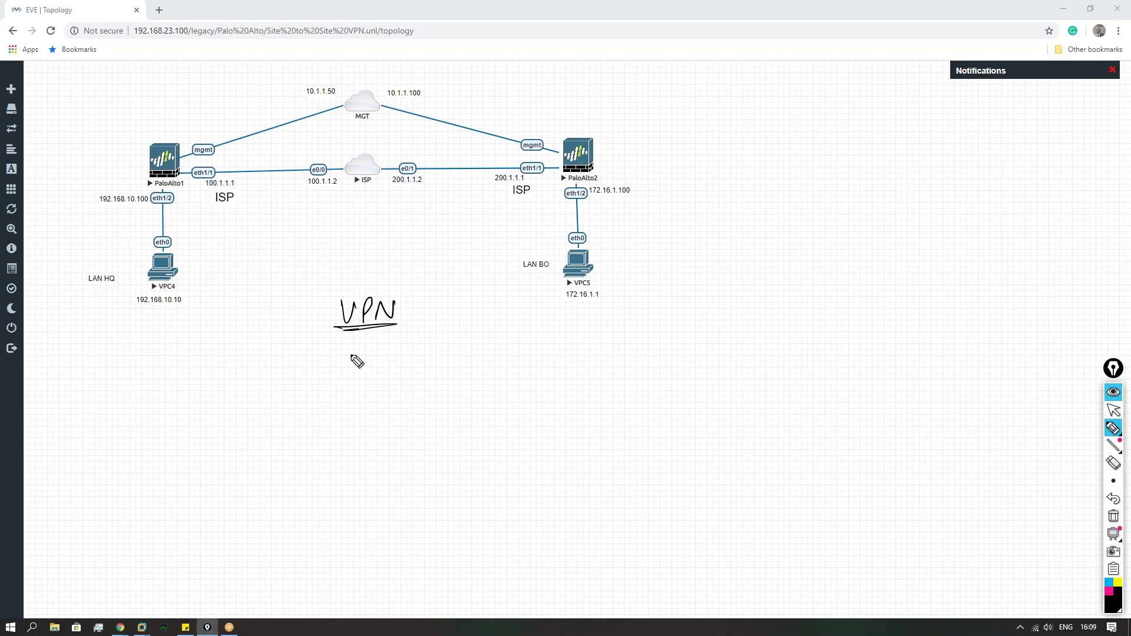
{"action": "mouse_move", "coordinate": [301, 349]}
{"action": "left_mouse_down"}
{"action": "mouse_move", "coordinate": [303, 365]}
{"action": "mouse_move", "coordinate": [364, 366]}
{"action": "left_mouse_up"}
{"action": "left_click_drag", "start_coordinate": [341, 357], "coordinate": [422, 364]}
Step: Write 'Remote-Access VPN' on the next line and 'IPSec' beside Site to Site
{"action": "mouse_move", "coordinate": [296, 447]}
{"action": "left_mouse_down"}
{"action": "mouse_move", "coordinate": [471, 443]}
{"action": "mouse_move", "coordinate": [505, 423]}
{"action": "left_mouse_up"}
{"action": "left_click_drag", "start_coordinate": [509, 439], "coordinate": [542, 425]}
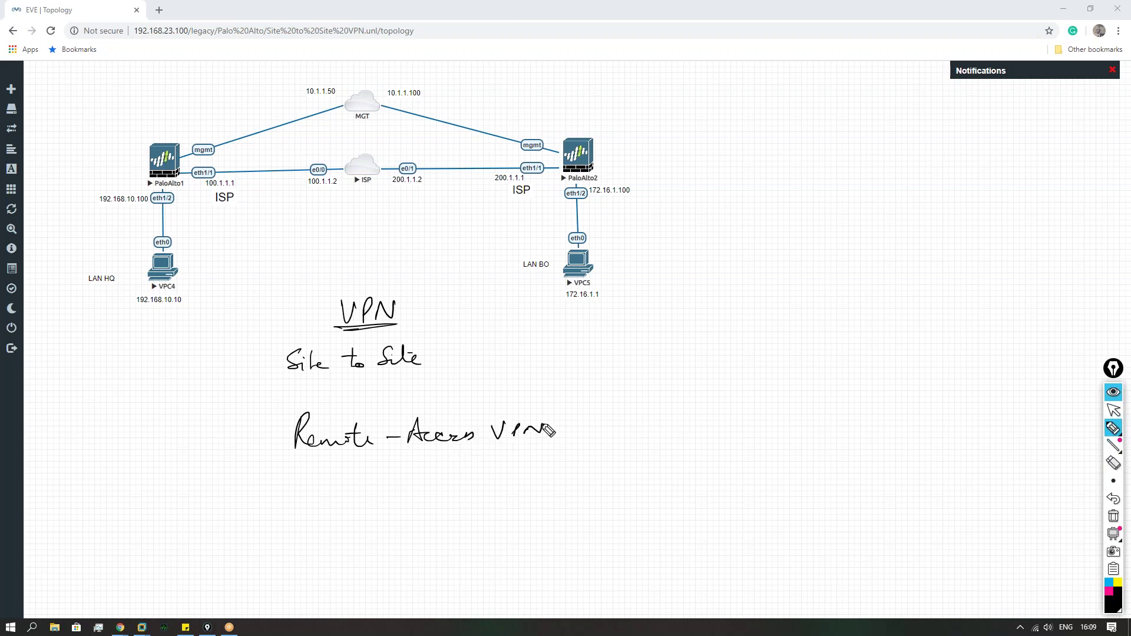
{"action": "left_click_drag", "start_coordinate": [440, 361], "coordinate": [475, 360]}
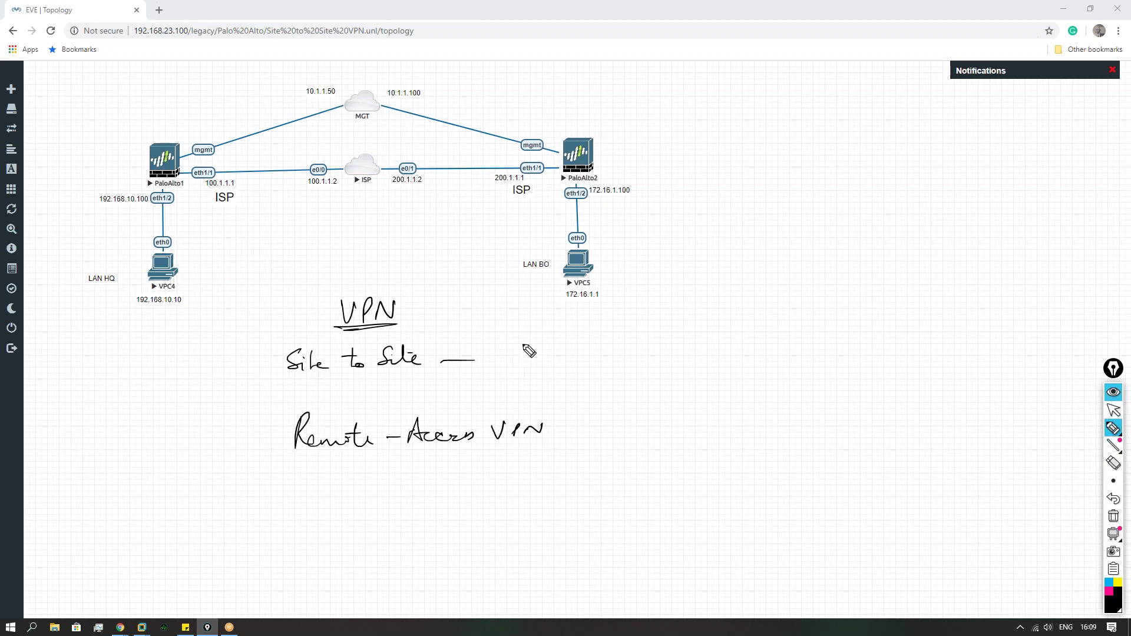
{"action": "mouse_move", "coordinate": [554, 340]}
{"action": "left_mouse_down"}
{"action": "mouse_move", "coordinate": [553, 364]}
{"action": "mouse_move", "coordinate": [567, 347]}
{"action": "left_mouse_up"}
{"action": "left_click_drag", "start_coordinate": [578, 344], "coordinate": [569, 358]}
{"action": "left_click_drag", "start_coordinate": [580, 353], "coordinate": [605, 357]}
Step: Add arrows to 'Client to Office/HQ' and to IPSec, and note the IKE versions
{"action": "left_click_drag", "start_coordinate": [554, 431], "coordinate": [580, 429]}
{"action": "left_click_drag", "start_coordinate": [571, 423], "coordinate": [570, 438]}
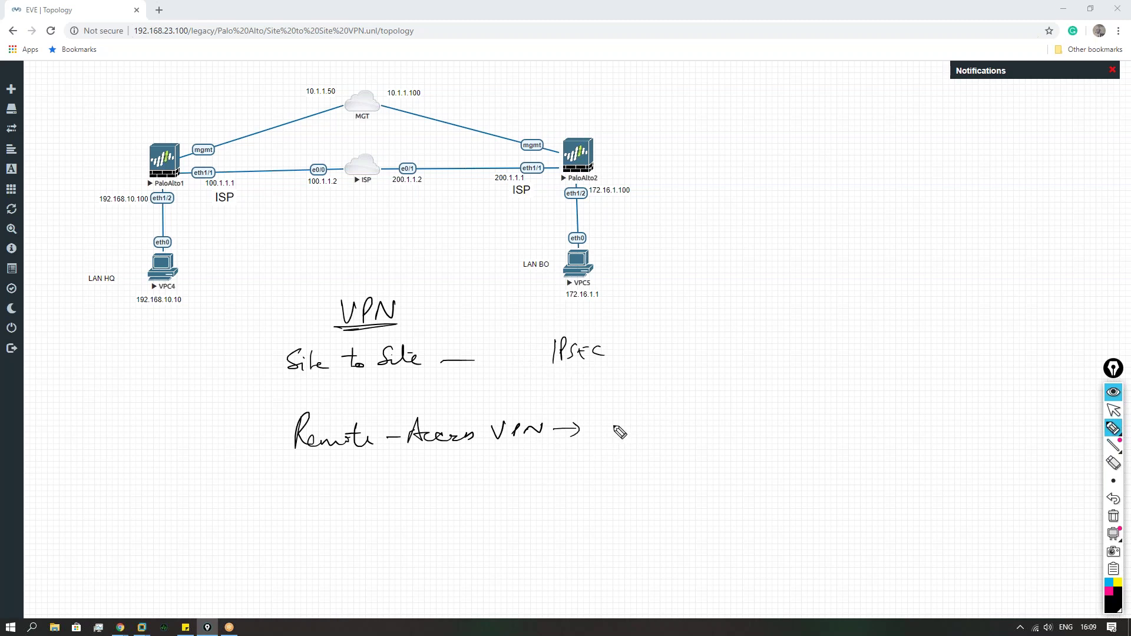
{"action": "mouse_move", "coordinate": [625, 419]}
{"action": "left_mouse_down"}
{"action": "mouse_move", "coordinate": [646, 431]}
{"action": "mouse_move", "coordinate": [707, 422]}
{"action": "mouse_move", "coordinate": [760, 440]}
{"action": "mouse_move", "coordinate": [808, 425]}
{"action": "mouse_move", "coordinate": [861, 432]}
{"action": "left_mouse_up"}
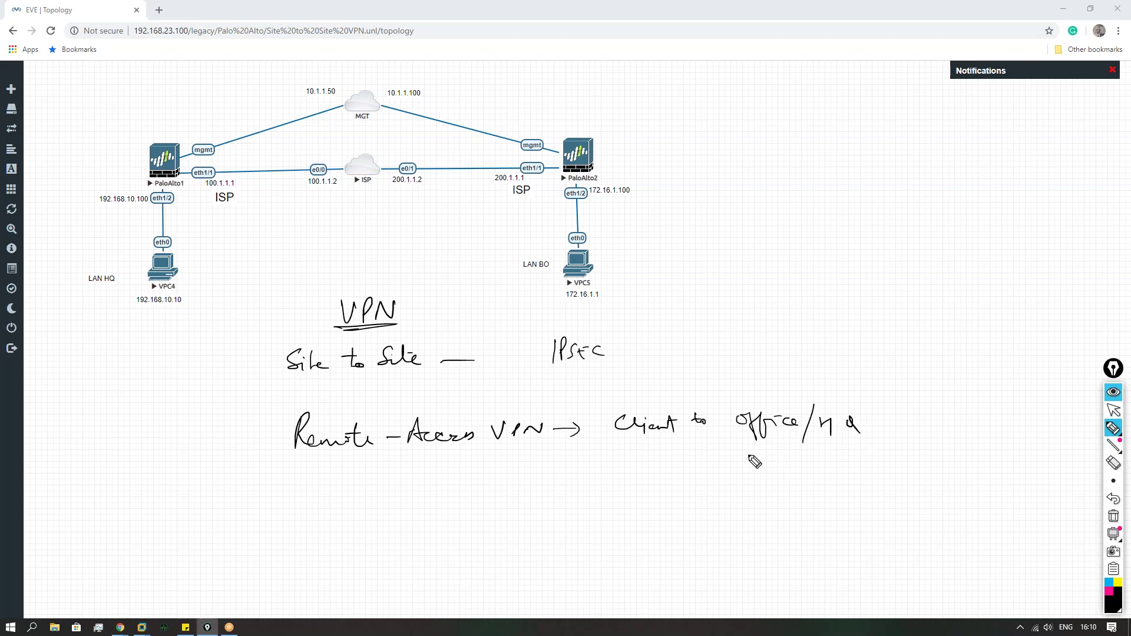
{"action": "mouse_move", "coordinate": [484, 352]}
{"action": "left_mouse_down"}
{"action": "mouse_move", "coordinate": [530, 351]}
{"action": "mouse_move", "coordinate": [521, 357]}
{"action": "left_mouse_up"}
{"action": "left_click_drag", "start_coordinate": [640, 351], "coordinate": [783, 347]}
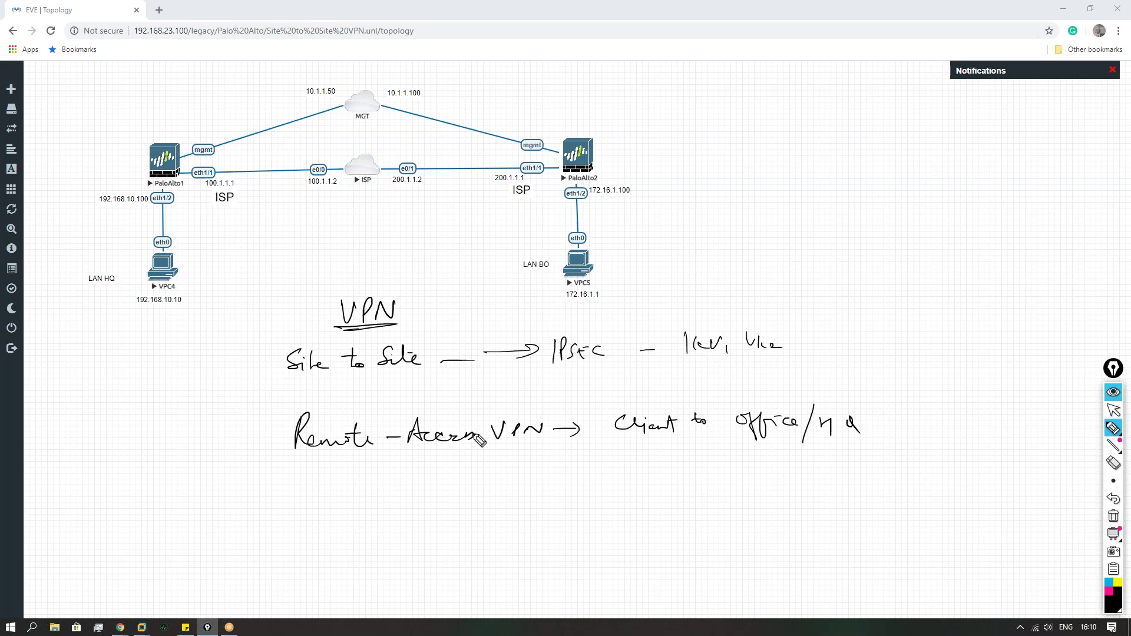
Step: Write 'thin client' and 'thick client' below Remote-Access VPN
{"action": "left_click_drag", "start_coordinate": [517, 431], "coordinate": [517, 429]}
{"action": "left_click_drag", "start_coordinate": [413, 464], "coordinate": [521, 472]}
{"action": "mouse_move", "coordinate": [429, 495]}
{"action": "left_mouse_down"}
{"action": "mouse_move", "coordinate": [450, 509]}
{"action": "mouse_move", "coordinate": [565, 501]}
{"action": "mouse_move", "coordinate": [568, 469]}
{"action": "mouse_move", "coordinate": [589, 501]}
{"action": "left_mouse_up"}
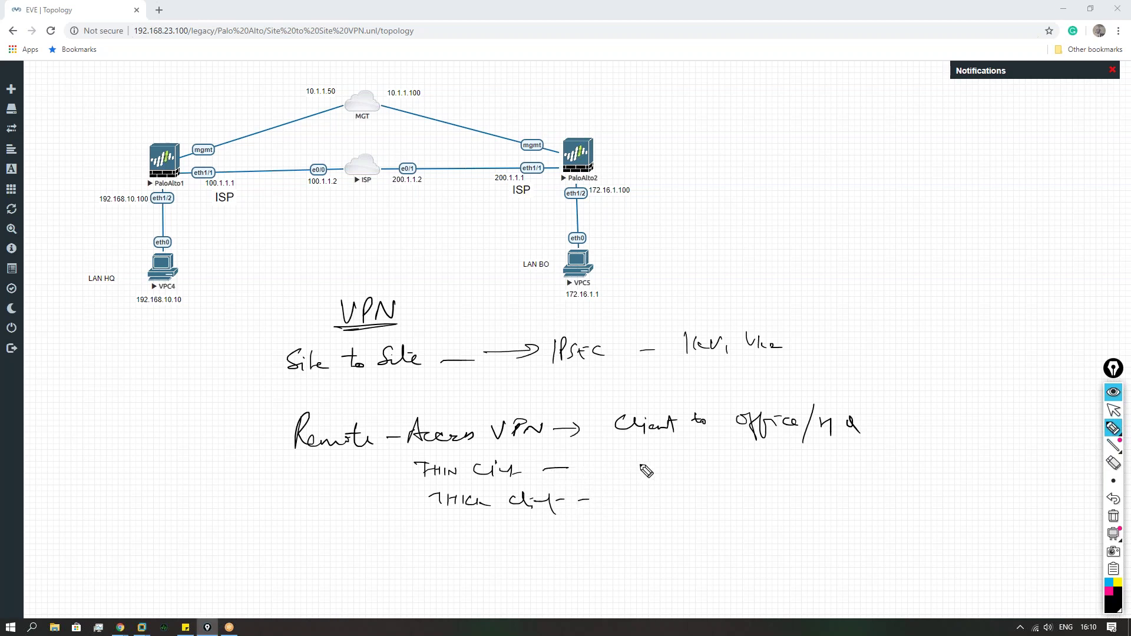
Step: Write Cisco AnyConnect and Global Protect beside the clients, with branch arrows to each
{"action": "left_click_drag", "start_coordinate": [639, 469], "coordinate": [793, 467]}
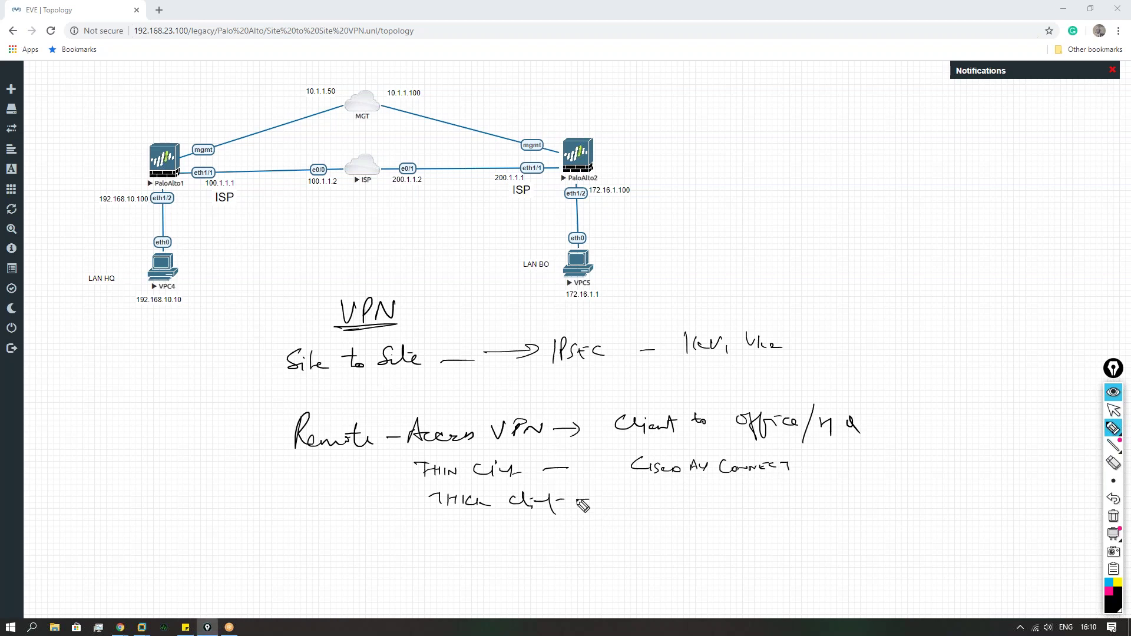
{"action": "mouse_move", "coordinate": [648, 495]}
{"action": "left_mouse_down"}
{"action": "mouse_move", "coordinate": [639, 507]}
{"action": "mouse_move", "coordinate": [677, 512]}
{"action": "mouse_move", "coordinate": [770, 514]}
{"action": "mouse_move", "coordinate": [810, 501]}
{"action": "mouse_move", "coordinate": [785, 525]}
{"action": "mouse_move", "coordinate": [793, 546]}
{"action": "left_mouse_up"}
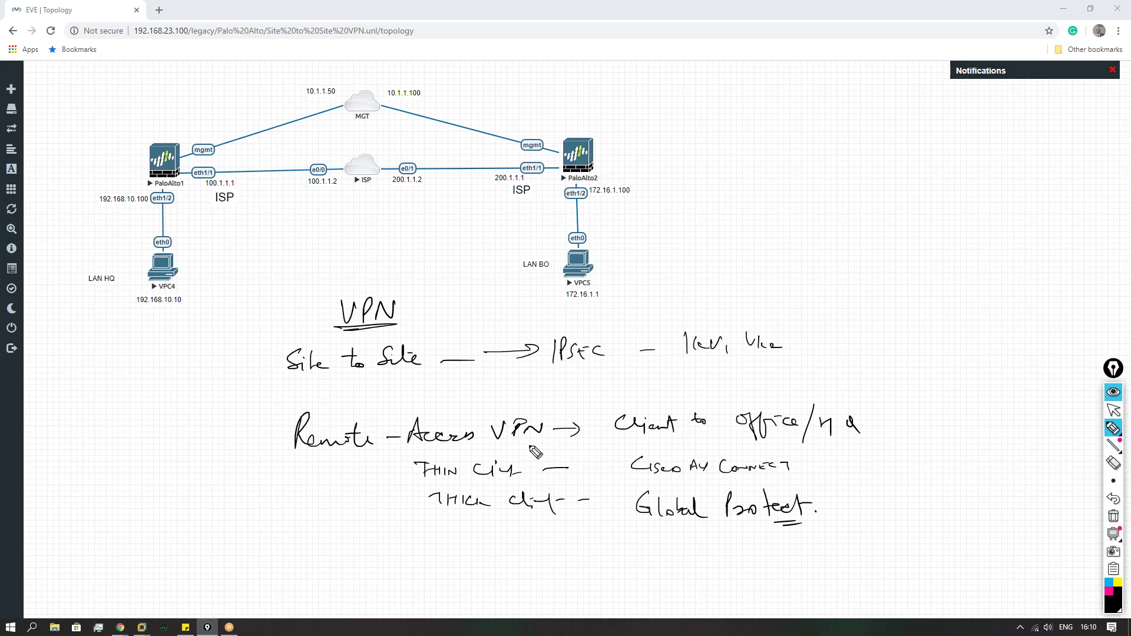
{"action": "mouse_move", "coordinate": [500, 447]}
{"action": "left_mouse_down"}
{"action": "mouse_move", "coordinate": [585, 454]}
{"action": "mouse_move", "coordinate": [613, 478]}
{"action": "left_mouse_up"}
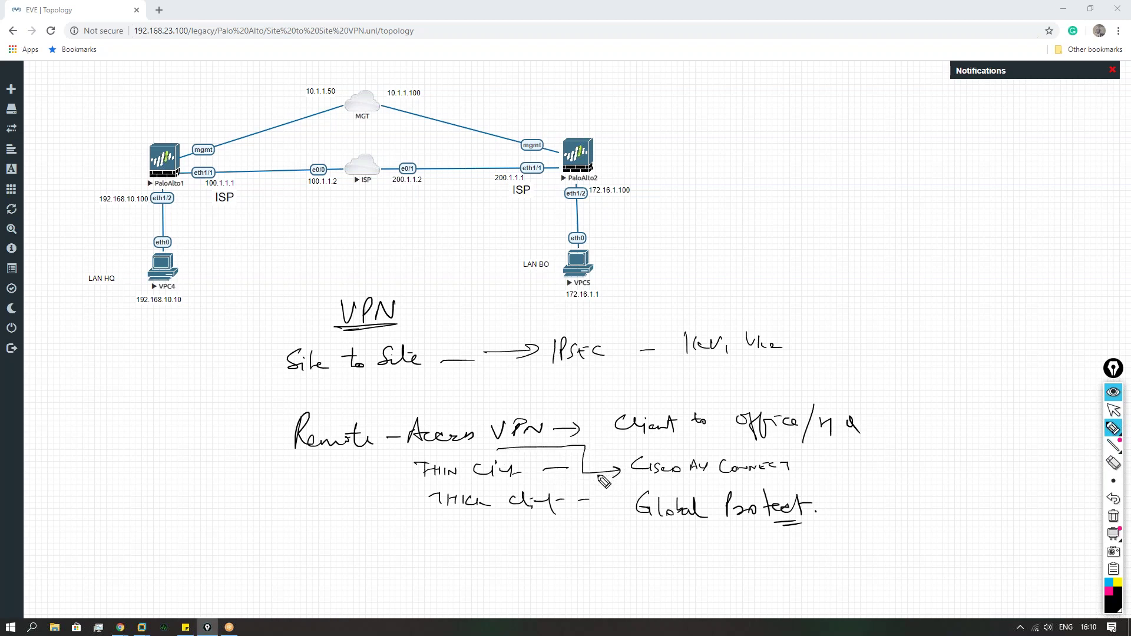
{"action": "mouse_move", "coordinate": [597, 475]}
{"action": "left_mouse_down"}
{"action": "mouse_move", "coordinate": [598, 510]}
{"action": "mouse_move", "coordinate": [623, 508]}
{"action": "mouse_move", "coordinate": [617, 515]}
{"action": "left_mouse_up"}
Step: Write 'SSL VPN' on the left with an arrow pointing to the thin client
{"action": "left_click_drag", "start_coordinate": [325, 473], "coordinate": [392, 478]}
{"action": "mouse_move", "coordinate": [232, 462]}
{"action": "left_mouse_down"}
{"action": "mouse_move", "coordinate": [224, 475]}
{"action": "mouse_move", "coordinate": [295, 460]}
{"action": "left_mouse_up"}
{"action": "left_click_drag", "start_coordinate": [297, 474], "coordinate": [311, 461]}
{"action": "left_click_drag", "start_coordinate": [316, 470], "coordinate": [325, 470]}
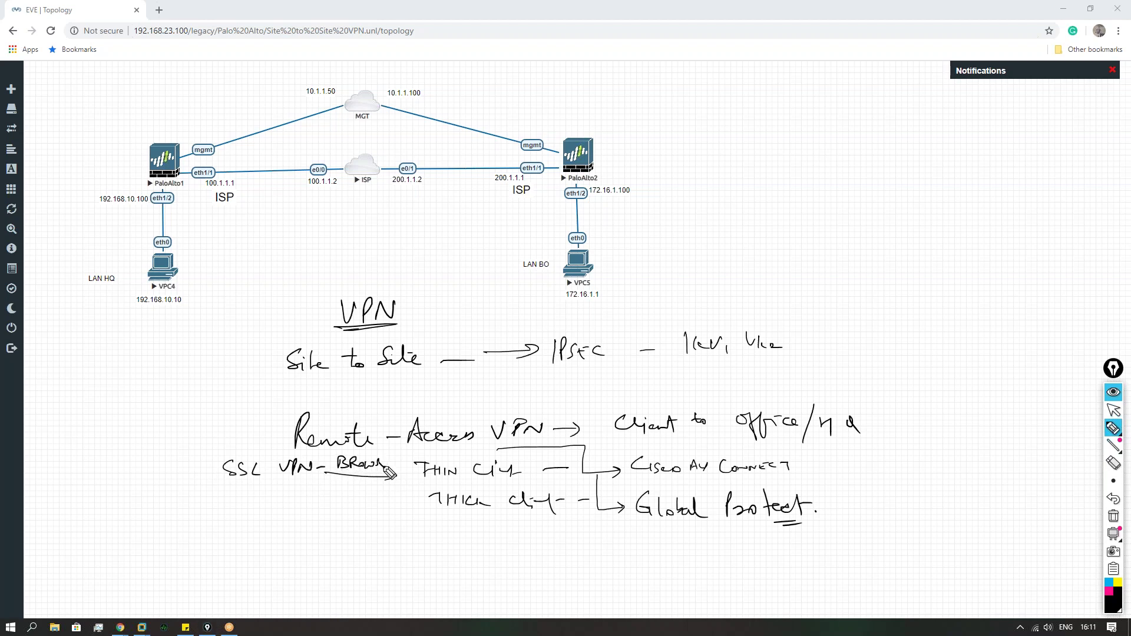
{"action": "left_click_drag", "start_coordinate": [398, 478], "coordinate": [422, 470]}
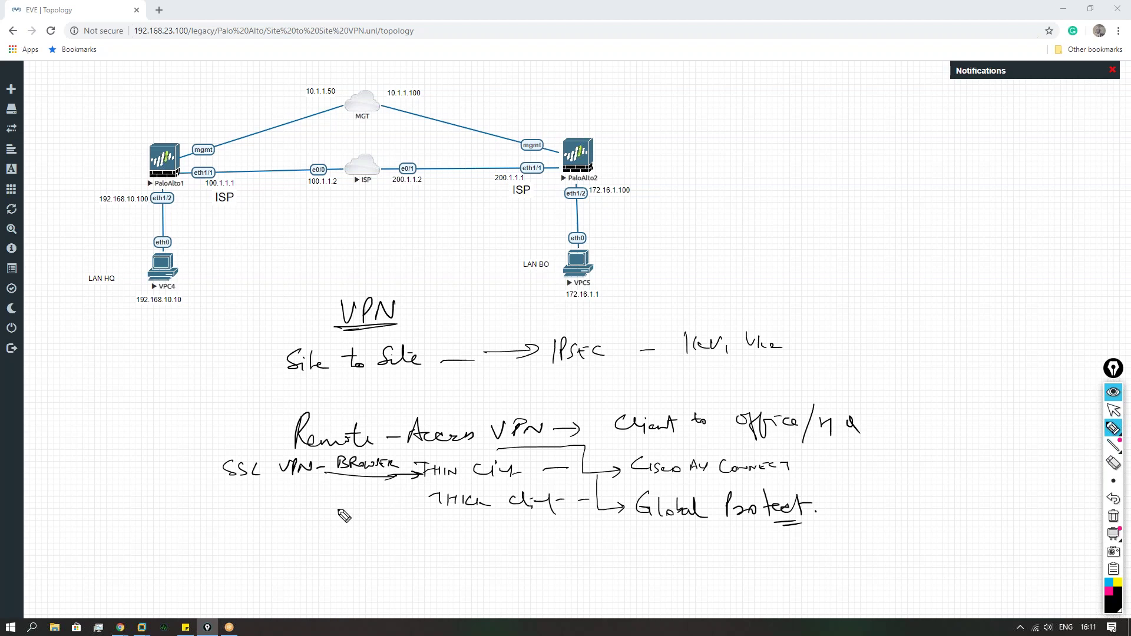
Step: Add an Application note pointing to the thick client, then clear all handwriting
{"action": "left_click_drag", "start_coordinate": [342, 512], "coordinate": [411, 508]}
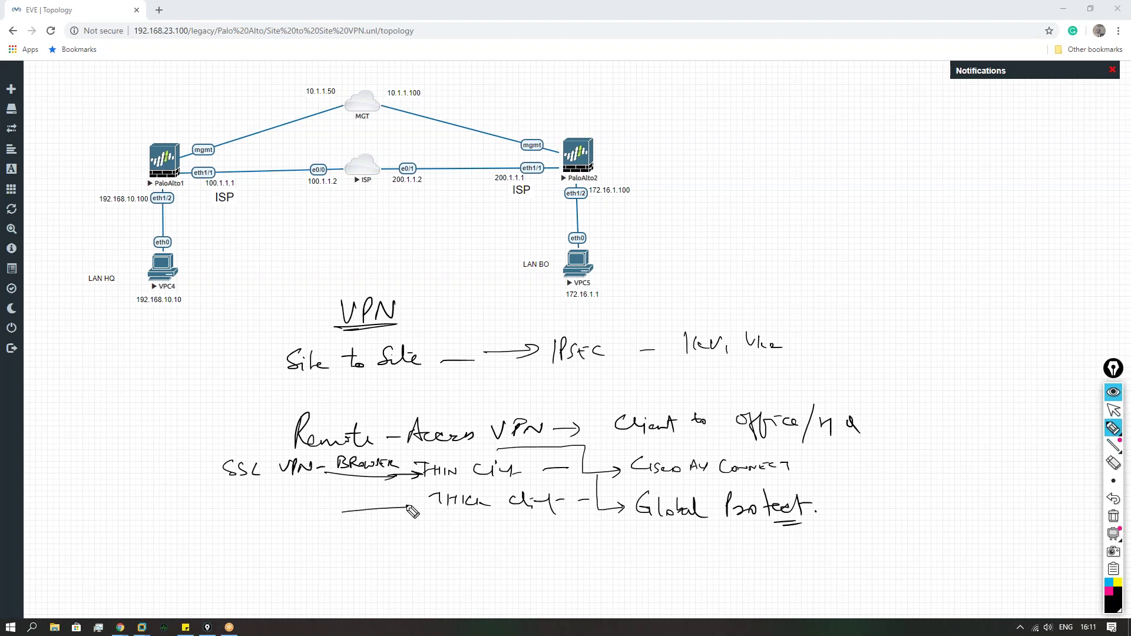
{"action": "mouse_move", "coordinate": [305, 530]}
{"action": "left_mouse_down"}
{"action": "mouse_move", "coordinate": [318, 518]}
{"action": "mouse_move", "coordinate": [330, 533]}
{"action": "mouse_move", "coordinate": [352, 516]}
{"action": "left_mouse_up"}
{"action": "left_click_drag", "start_coordinate": [247, 519], "coordinate": [266, 529]}
{"action": "left_click_drag", "start_coordinate": [373, 524], "coordinate": [409, 529]}
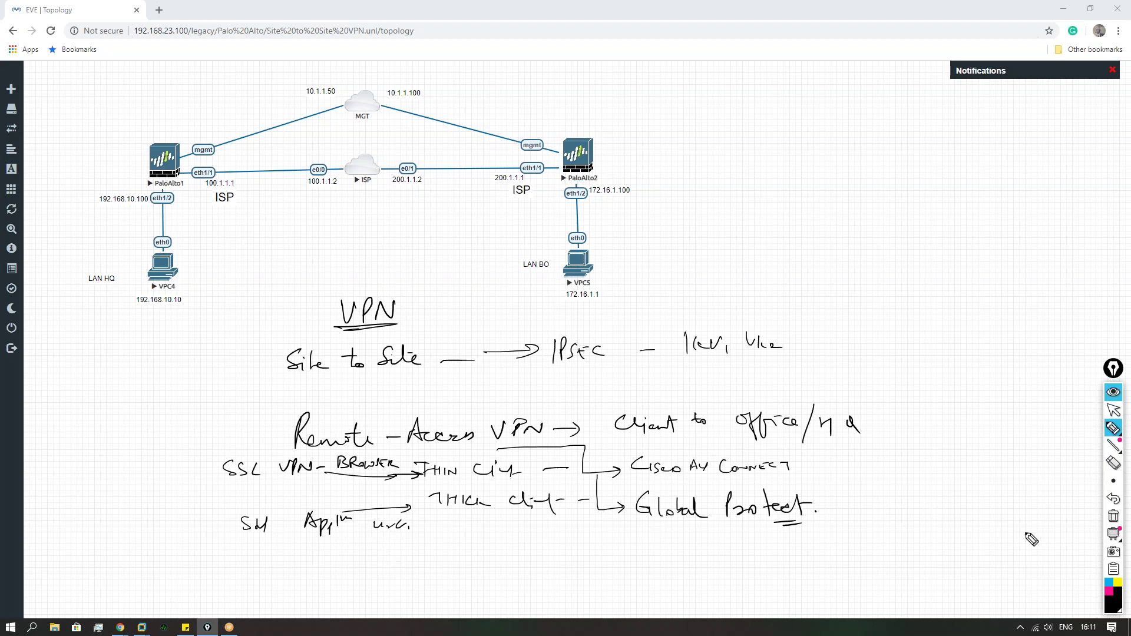
{"action": "left_click", "coordinate": [1113, 517]}
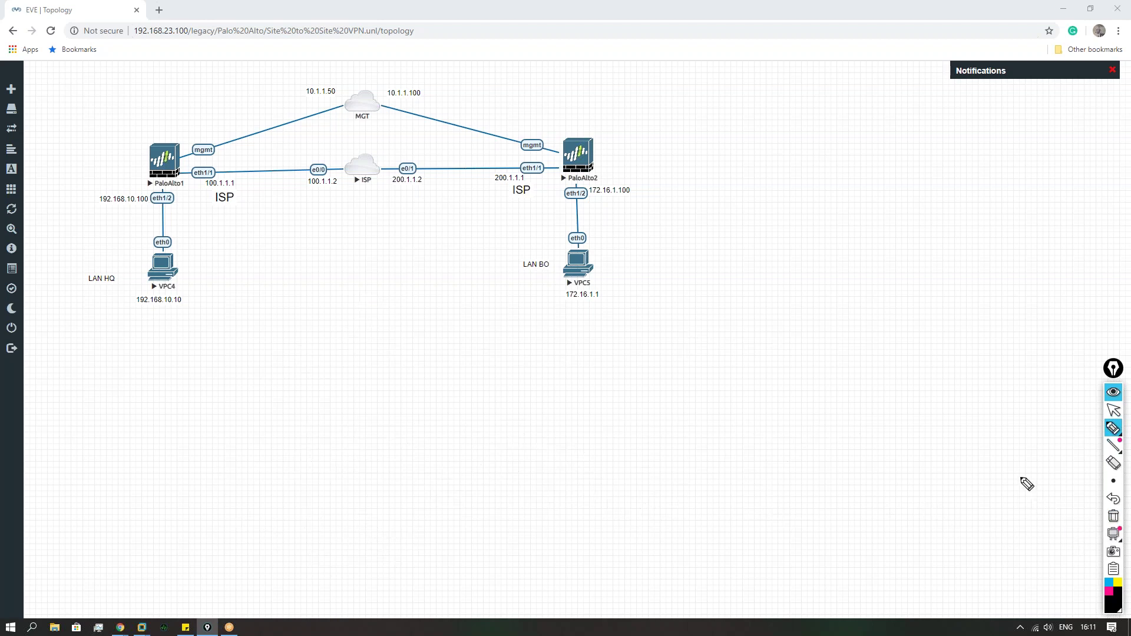
Step: Restore the notes, complete 'Any' in Cisco AnyConnect, then clear the canvas again
{"action": "left_click", "coordinate": [1114, 499]}
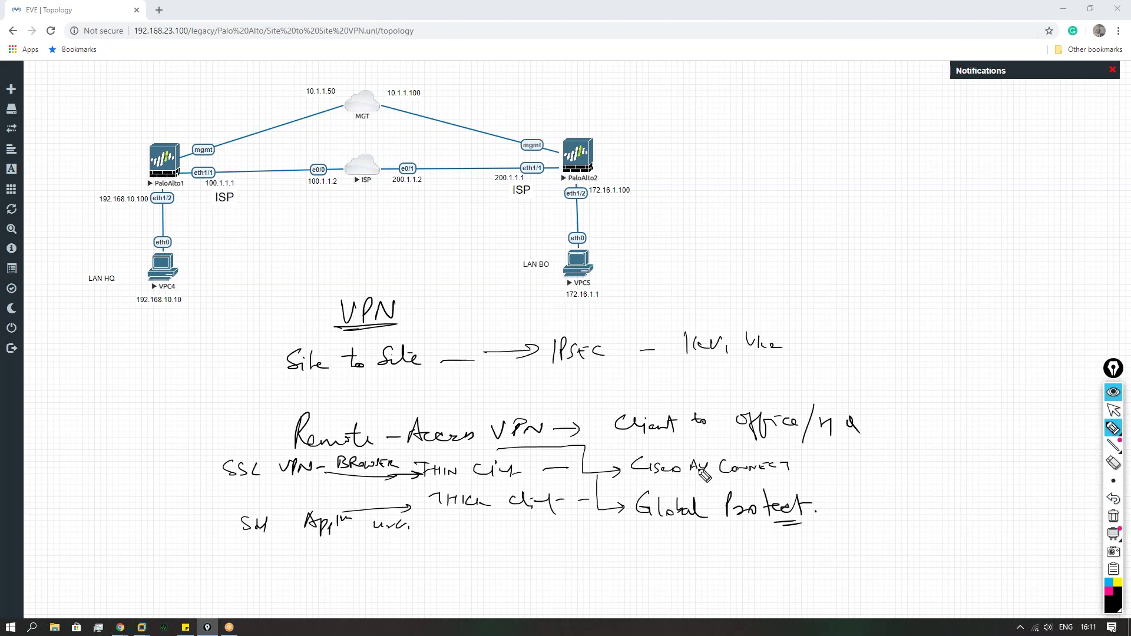
{"action": "mouse_move", "coordinate": [698, 470]}
{"action": "left_mouse_down"}
{"action": "mouse_move", "coordinate": [703, 461]}
{"action": "mouse_move", "coordinate": [709, 472]}
{"action": "left_mouse_up"}
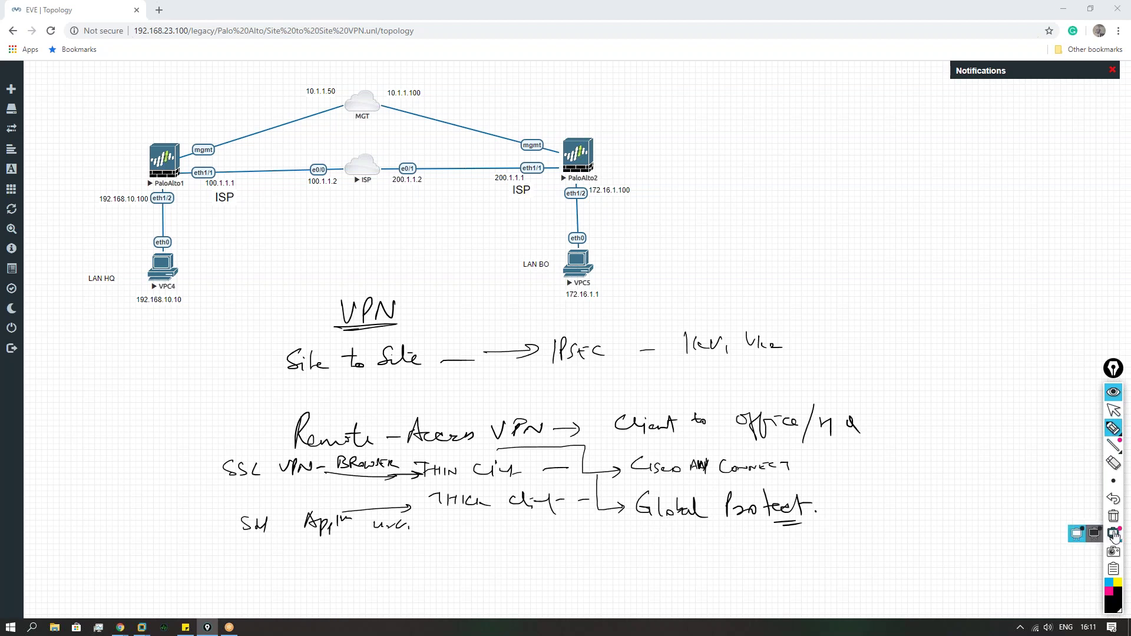
{"action": "left_click", "coordinate": [1114, 517]}
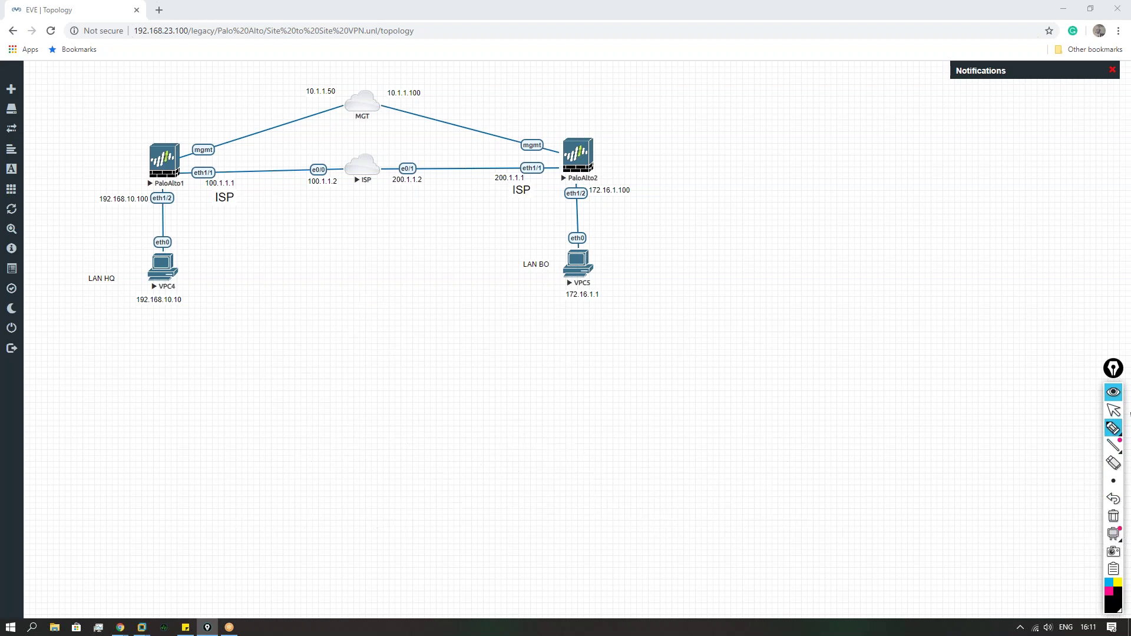
{"action": "left_click", "coordinate": [1114, 411]}
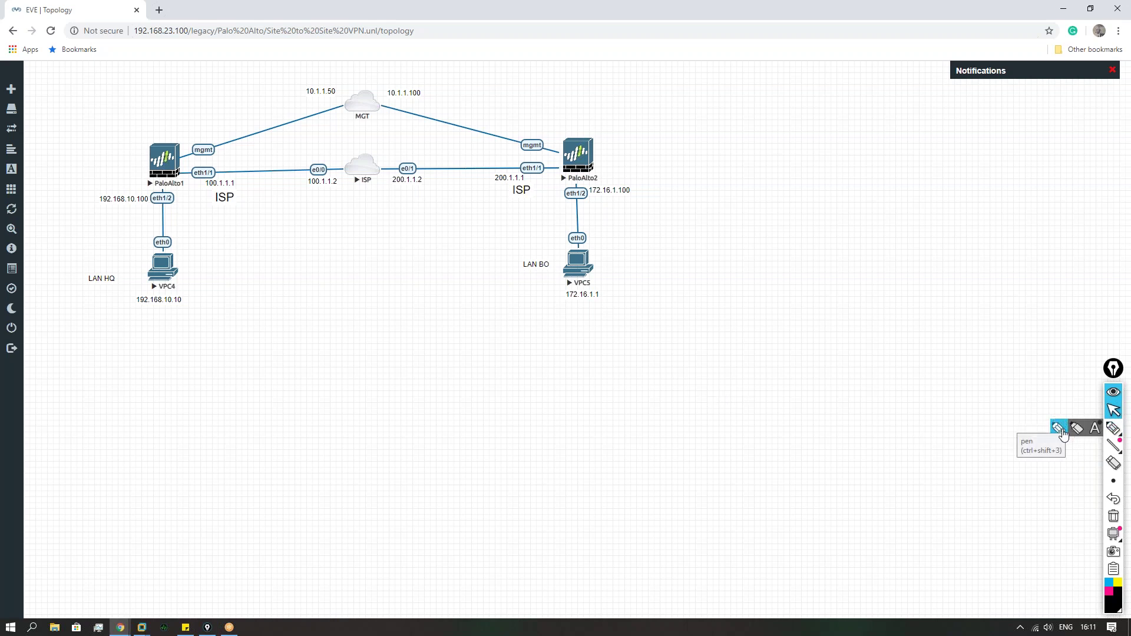
Step: Label the two PCs 'HQ' and 'BO' with the pen
{"action": "left_click", "coordinate": [1113, 428]}
{"action": "left_click_drag", "start_coordinate": [113, 315], "coordinate": [113, 331]}
{"action": "left_click_drag", "start_coordinate": [111, 324], "coordinate": [124, 331]}
{"action": "left_click_drag", "start_coordinate": [136, 325], "coordinate": [154, 333]}
{"action": "left_click_drag", "start_coordinate": [558, 319], "coordinate": [559, 339]}
{"action": "left_click_drag", "start_coordinate": [589, 328], "coordinate": [588, 328]}
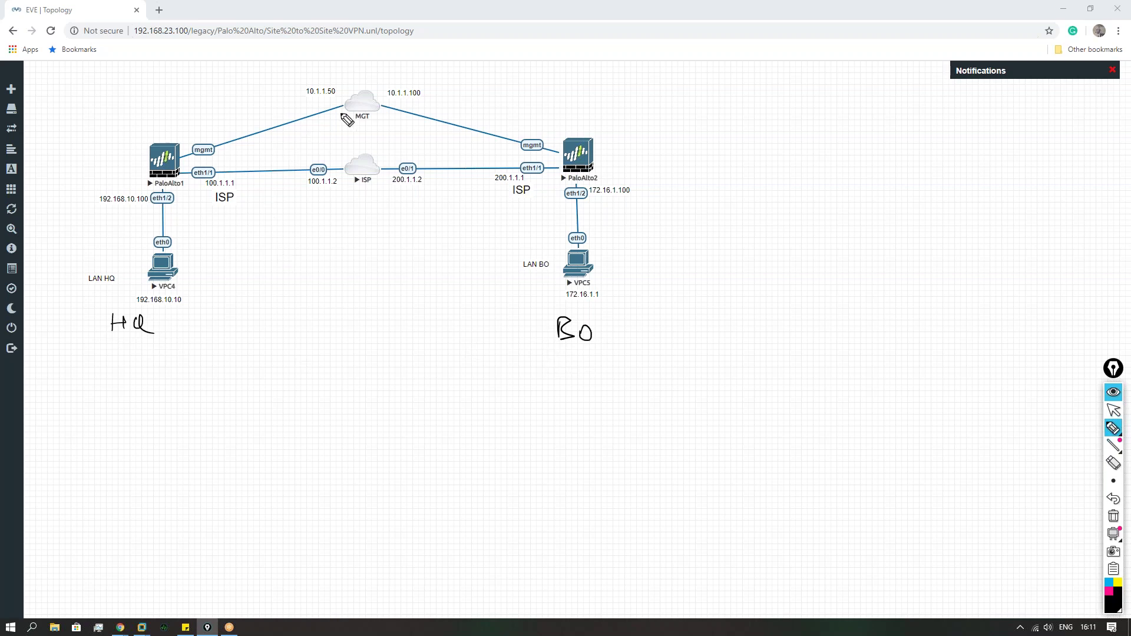
Step: Circle the MGT cloud toward 10.1.1.50/10.1.1.100 and the outside addresses 100.1.1.1 and 200.1.1.1
{"action": "mouse_move", "coordinate": [383, 88]}
{"action": "left_mouse_down"}
{"action": "mouse_move", "coordinate": [357, 69]}
{"action": "mouse_move", "coordinate": [241, 110]}
{"action": "left_mouse_up"}
{"action": "mouse_move", "coordinate": [266, 94]}
{"action": "left_mouse_down"}
{"action": "mouse_move", "coordinate": [256, 104]}
{"action": "mouse_move", "coordinate": [292, 108]}
{"action": "left_mouse_up"}
{"action": "left_click_drag", "start_coordinate": [403, 94], "coordinate": [465, 114]}
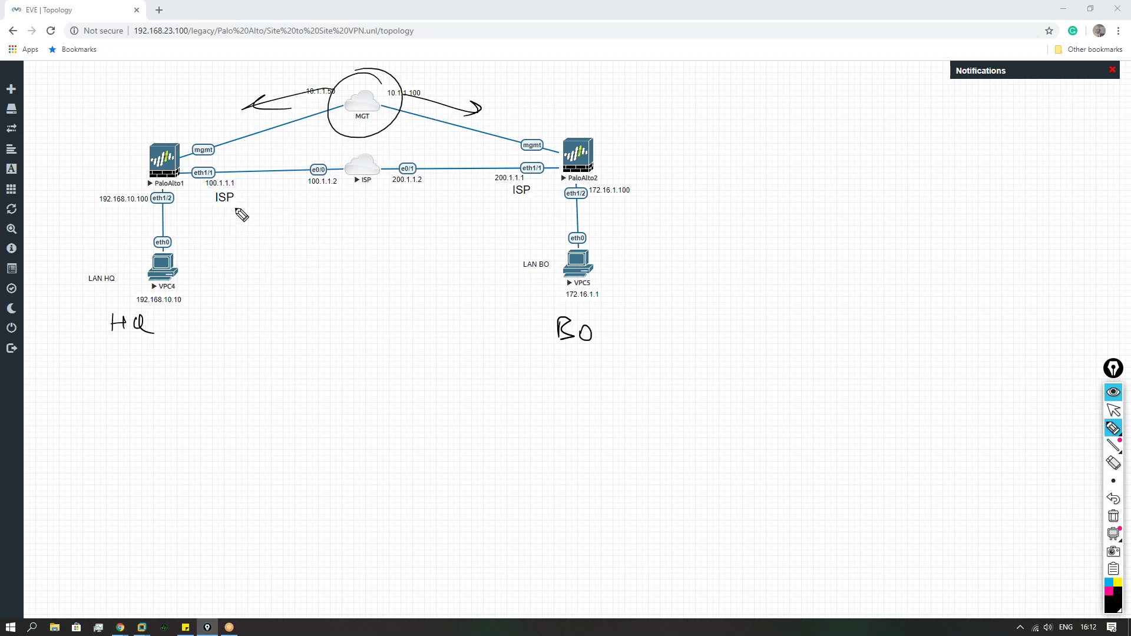
{"action": "mouse_move", "coordinate": [240, 184]}
{"action": "left_mouse_down"}
{"action": "mouse_move", "coordinate": [207, 203]}
{"action": "mouse_move", "coordinate": [239, 187]}
{"action": "left_mouse_up"}
{"action": "left_click_drag", "start_coordinate": [530, 180], "coordinate": [533, 175]}
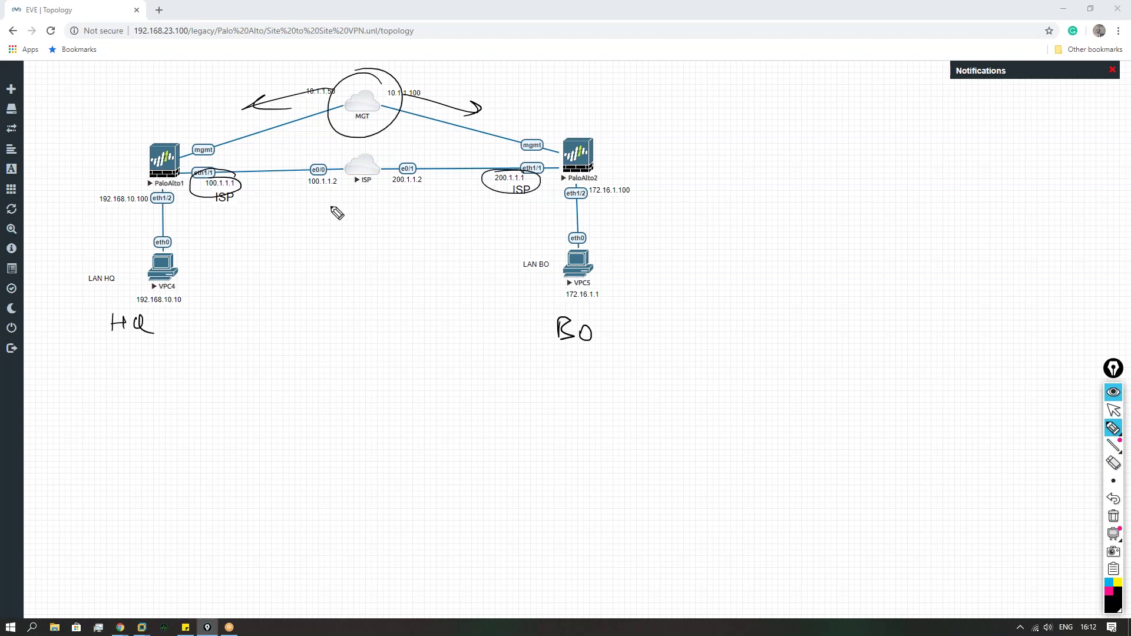
Step: Circle and label the ISP cloud, clear it, and begin tracing the path from the HQ PC
{"action": "mouse_move", "coordinate": [426, 151]}
{"action": "left_mouse_down"}
{"action": "mouse_move", "coordinate": [409, 203]}
{"action": "mouse_move", "coordinate": [430, 162]}
{"action": "left_mouse_up"}
{"action": "left_click_drag", "start_coordinate": [321, 222], "coordinate": [322, 241]}
{"action": "left_click_drag", "start_coordinate": [343, 219], "coordinate": [336, 238]}
{"action": "mouse_move", "coordinate": [358, 216]}
{"action": "left_mouse_down"}
{"action": "mouse_move", "coordinate": [356, 238]}
{"action": "mouse_move", "coordinate": [360, 227]}
{"action": "left_mouse_up"}
{"action": "left_click_drag", "start_coordinate": [333, 257], "coordinate": [348, 258]}
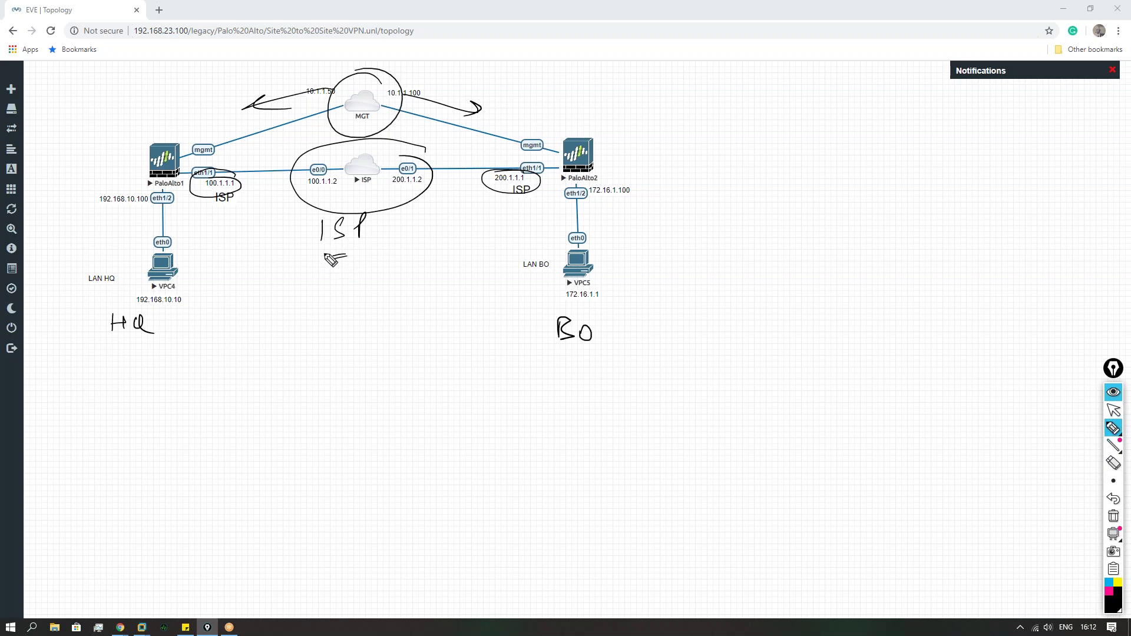
{"action": "left_click", "coordinate": [1113, 516]}
{"action": "mouse_move", "coordinate": [192, 297]}
{"action": "left_mouse_down"}
{"action": "mouse_move", "coordinate": [189, 214]}
{"action": "mouse_move", "coordinate": [544, 202]}
{"action": "mouse_move", "coordinate": [538, 308]}
{"action": "mouse_move", "coordinate": [522, 310]}
{"action": "left_mouse_up"}
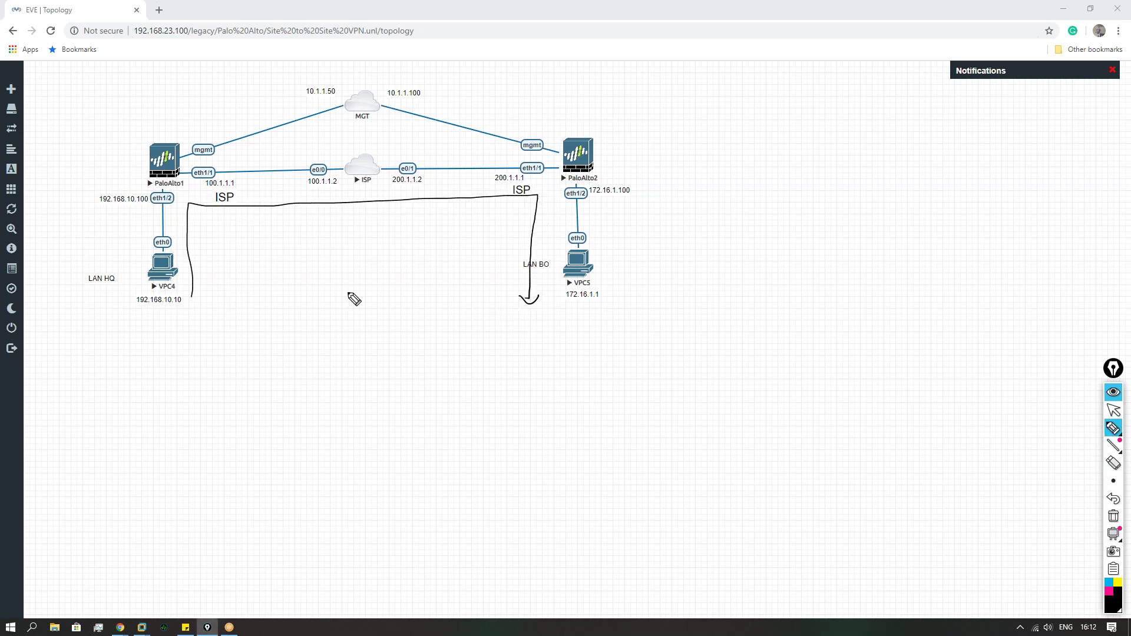
Step: Circle the HQ PC address 192.168.10.10 and mark the ISP link and cloud
{"action": "mouse_move", "coordinate": [194, 294]}
{"action": "left_mouse_down"}
{"action": "mouse_move", "coordinate": [144, 292]}
{"action": "mouse_move", "coordinate": [125, 308]}
{"action": "mouse_move", "coordinate": [152, 351]}
{"action": "left_mouse_up"}
{"action": "left_click_drag", "start_coordinate": [165, 338], "coordinate": [178, 352]}
{"action": "left_click_drag", "start_coordinate": [173, 342], "coordinate": [185, 339]}
{"action": "left_click_drag", "start_coordinate": [255, 190], "coordinate": [408, 193]}
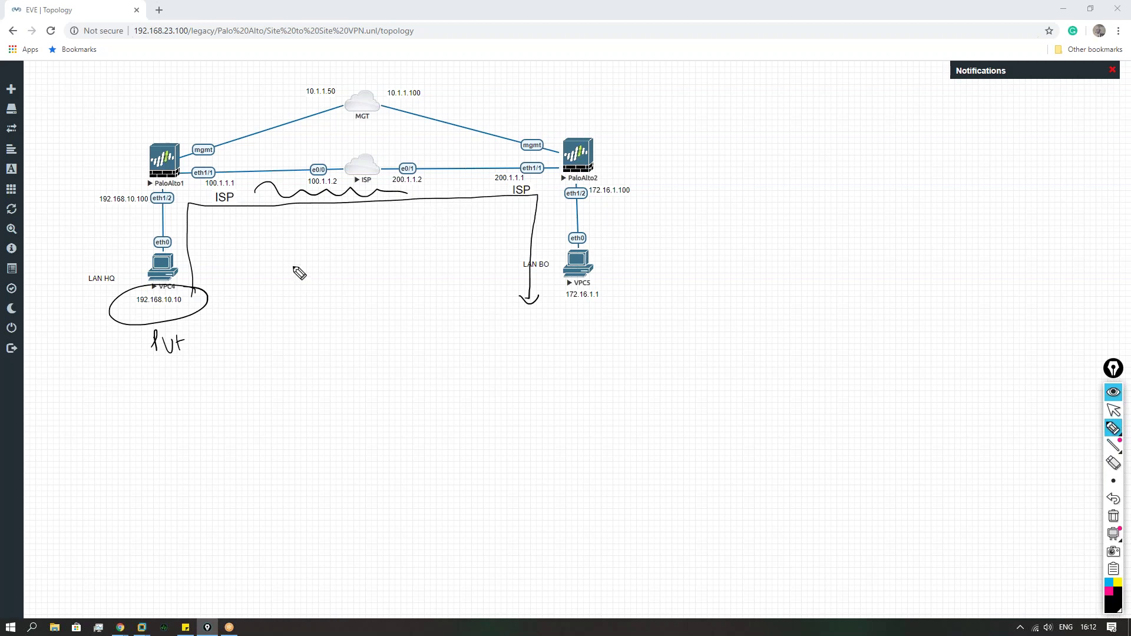
{"action": "mouse_move", "coordinate": [443, 156]}
{"action": "left_mouse_down"}
{"action": "mouse_move", "coordinate": [330, 133]}
{"action": "mouse_move", "coordinate": [462, 206]}
{"action": "mouse_move", "coordinate": [405, 141]}
{"action": "left_mouse_up"}
Step: Draw arrows from VPC4 up to PaloAlto1's eth1/1 and down toward LAN BO, then clear
{"action": "mouse_move", "coordinate": [130, 268]}
{"action": "left_mouse_down"}
{"action": "mouse_move", "coordinate": [133, 219]}
{"action": "mouse_move", "coordinate": [148, 237]}
{"action": "left_mouse_up"}
{"action": "mouse_move", "coordinate": [500, 197]}
{"action": "left_mouse_down"}
{"action": "mouse_move", "coordinate": [497, 265]}
{"action": "mouse_move", "coordinate": [517, 251]}
{"action": "mouse_move", "coordinate": [502, 262]}
{"action": "left_mouse_up"}
{"action": "mouse_move", "coordinate": [145, 249]}
{"action": "left_mouse_down"}
{"action": "mouse_move", "coordinate": [184, 186]}
{"action": "mouse_move", "coordinate": [197, 193]}
{"action": "left_mouse_up"}
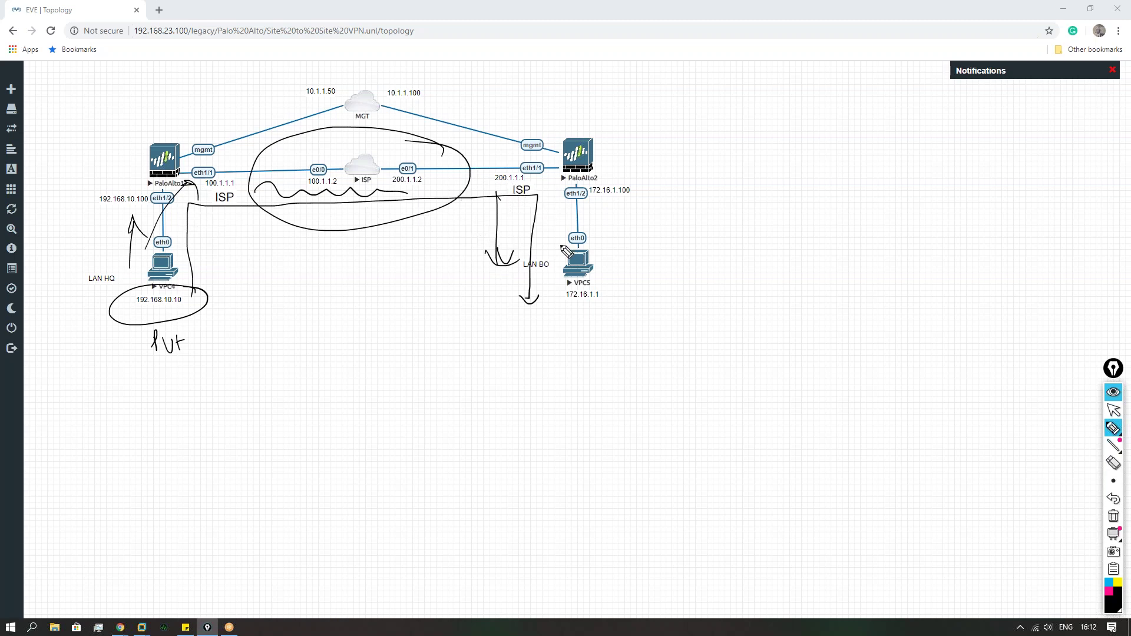
{"action": "left_click", "coordinate": [1113, 517]}
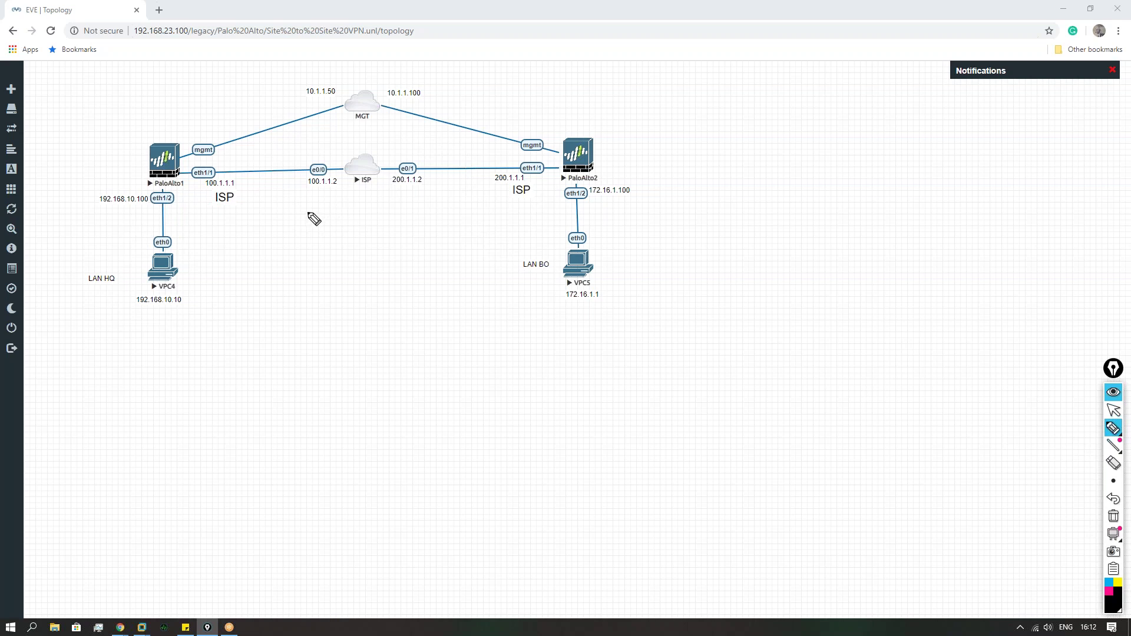
Step: Write and underline 'IPSEC Site to site' under the ISP cloud, then erase it
{"action": "mouse_move", "coordinate": [324, 204]}
{"action": "left_mouse_down"}
{"action": "mouse_move", "coordinate": [326, 226]}
{"action": "mouse_move", "coordinate": [341, 208]}
{"action": "mouse_move", "coordinate": [367, 223]}
{"action": "left_mouse_up"}
{"action": "left_click_drag", "start_coordinate": [396, 203], "coordinate": [397, 218]}
{"action": "mouse_move", "coordinate": [334, 245]}
{"action": "left_mouse_down"}
{"action": "mouse_move", "coordinate": [330, 264]}
{"action": "mouse_move", "coordinate": [344, 265]}
{"action": "left_mouse_up"}
{"action": "mouse_move", "coordinate": [353, 250]}
{"action": "left_mouse_down"}
{"action": "mouse_move", "coordinate": [355, 265]}
{"action": "mouse_move", "coordinate": [414, 250]}
{"action": "left_mouse_up"}
{"action": "mouse_move", "coordinate": [429, 247]}
{"action": "left_mouse_down"}
{"action": "mouse_move", "coordinate": [436, 260]}
{"action": "mouse_move", "coordinate": [442, 247]}
{"action": "mouse_move", "coordinate": [455, 257]}
{"action": "left_mouse_up"}
{"action": "left_click", "coordinate": [434, 236]}
{"action": "left_click_drag", "start_coordinate": [439, 243], "coordinate": [457, 240]}
{"action": "left_click_drag", "start_coordinate": [405, 273], "coordinate": [429, 270]}
{"action": "left_click_drag", "start_coordinate": [418, 281], "coordinate": [449, 277]}
{"action": "left_click", "coordinate": [1113, 518]}
Step: Switch the annotation toolbar back to the select-arrow tool
{"action": "left_click", "coordinate": [1113, 411]}
Step: Open the PaloAlto1 and PaloAlto2 consoles in UltraVNC, arranged side by side
{"action": "left_click", "coordinate": [162, 153]}
{"action": "left_click_drag", "start_coordinate": [163, 163], "coordinate": [164, 165]}
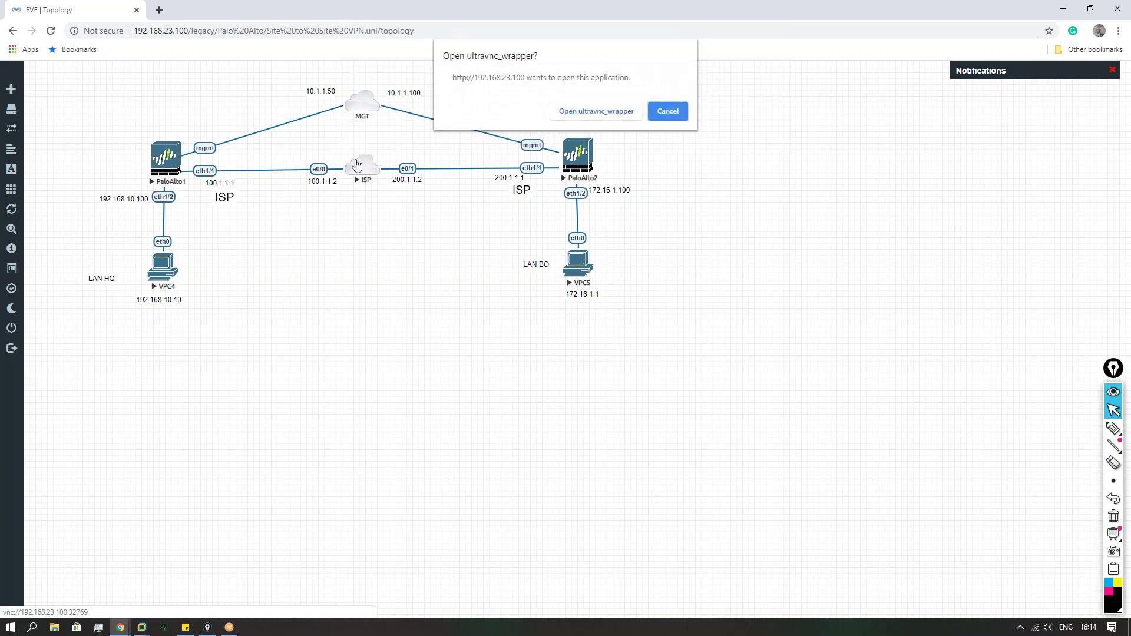
{"action": "left_click", "coordinate": [582, 109]}
{"action": "left_click_drag", "start_coordinate": [502, 182], "coordinate": [191, 250]}
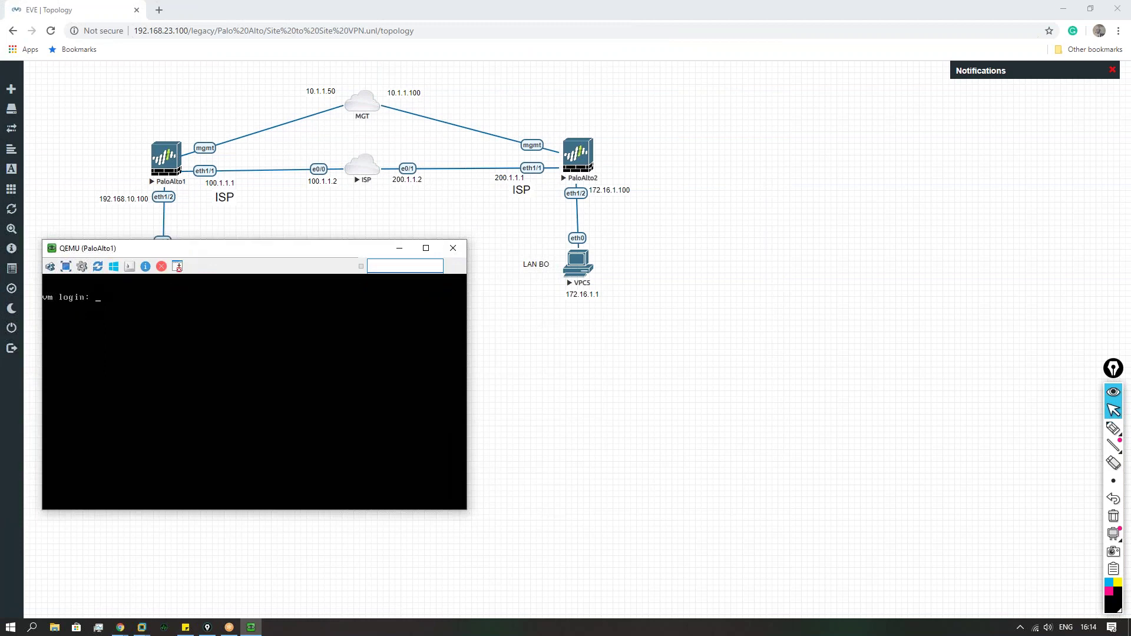
{"action": "left_click", "coordinate": [579, 156]}
{"action": "left_click", "coordinate": [593, 111]}
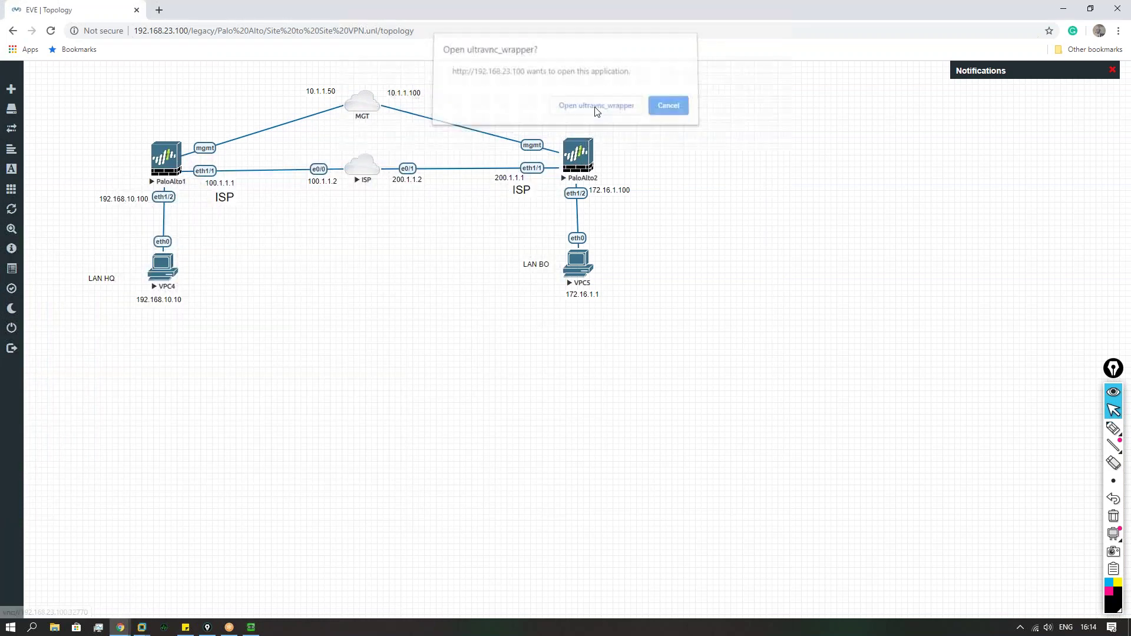
{"action": "left_click_drag", "start_coordinate": [496, 183], "coordinate": [610, 329]}
Step: Attempt an admin login on PaloAlto1, then enter admin as the PaloAlto2 login
{"action": "mouse_move", "coordinate": [251, 627]}
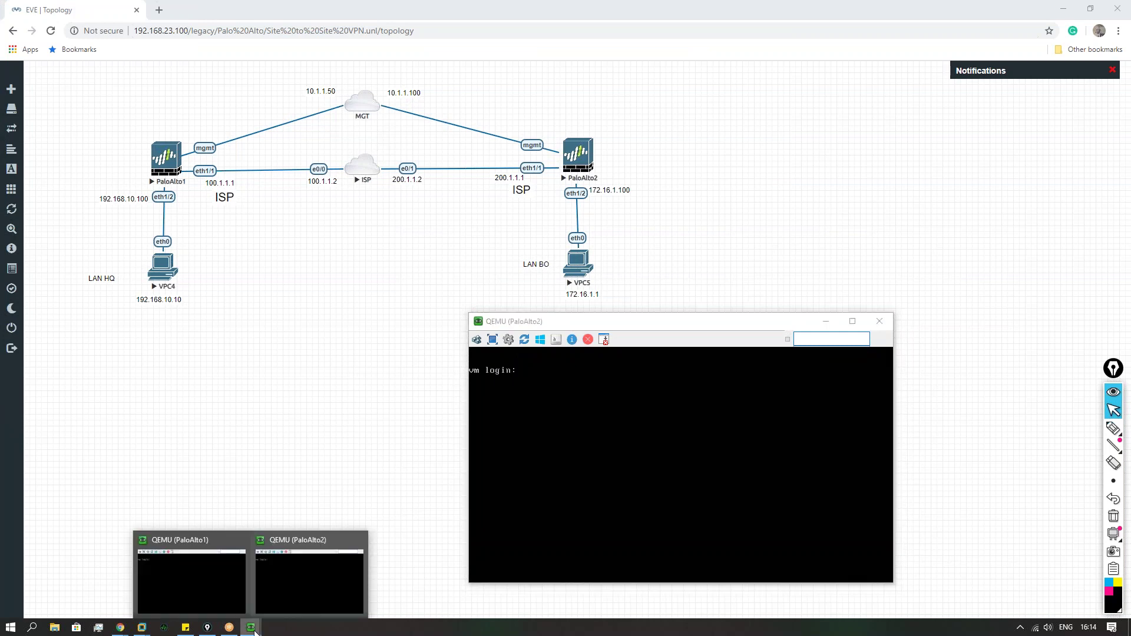
{"action": "left_click", "coordinate": [161, 577]}
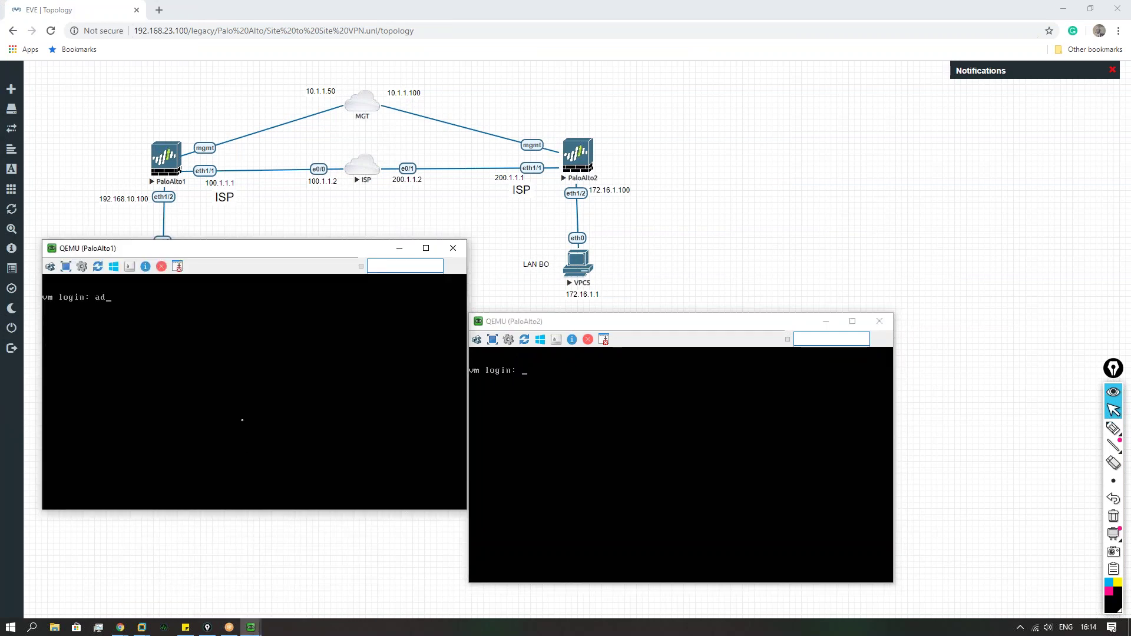
{"action": "key", "text": "Return"}
{"action": "key", "text": "Return"}
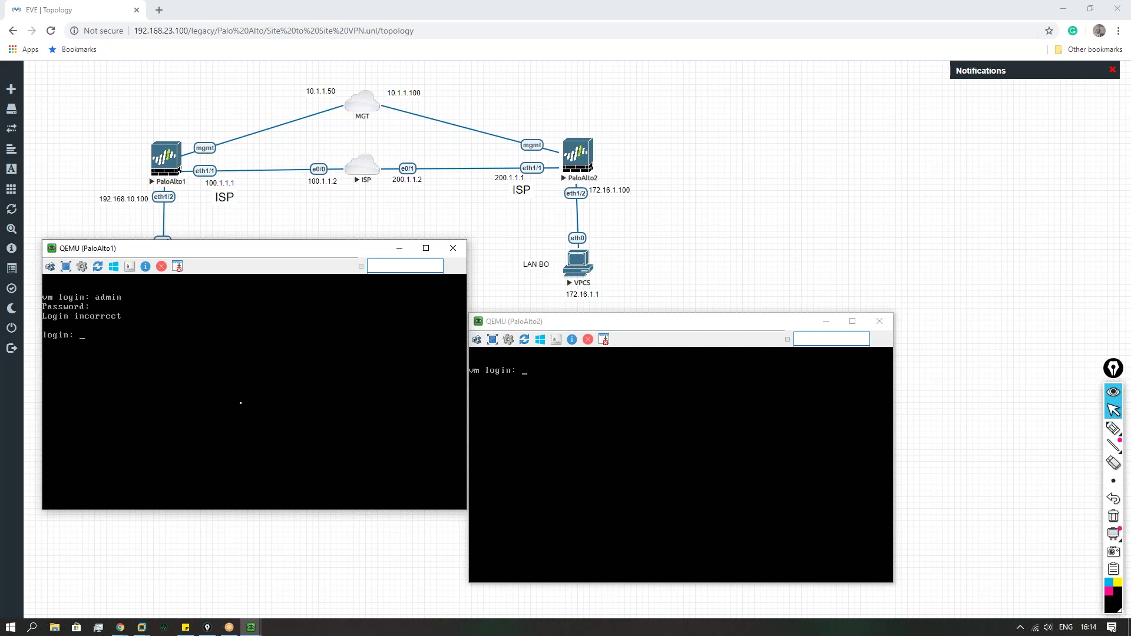
{"action": "type", "text": "admin"}
{"action": "key", "text": "Return"}
{"action": "key", "text": "Return"}
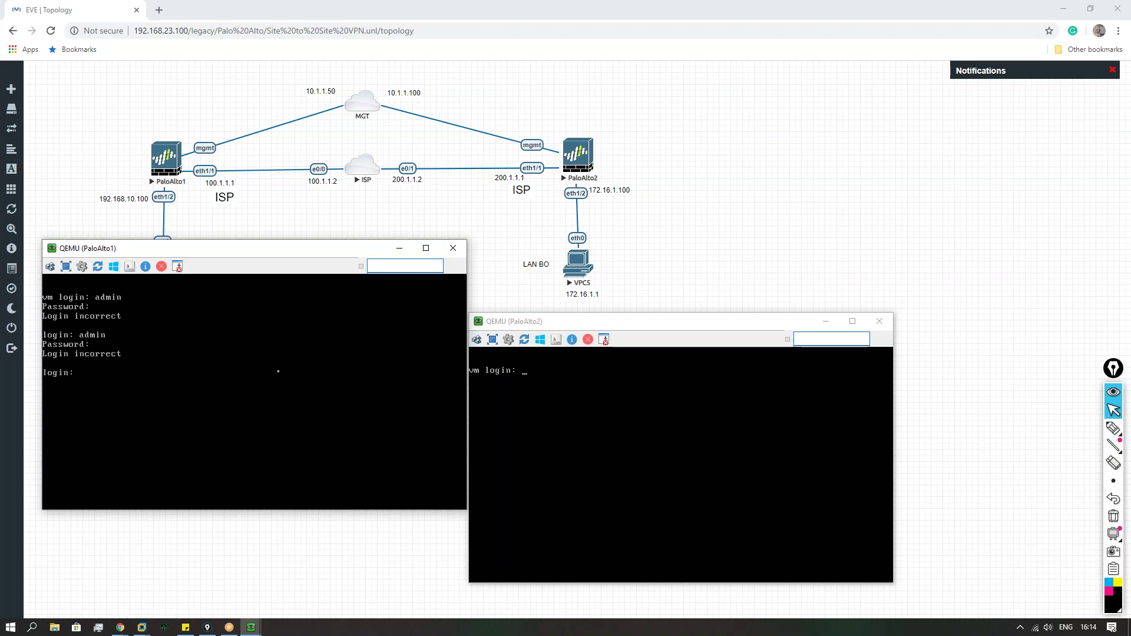
{"action": "left_click", "coordinate": [605, 436]}
{"action": "type", "text": "admin"}
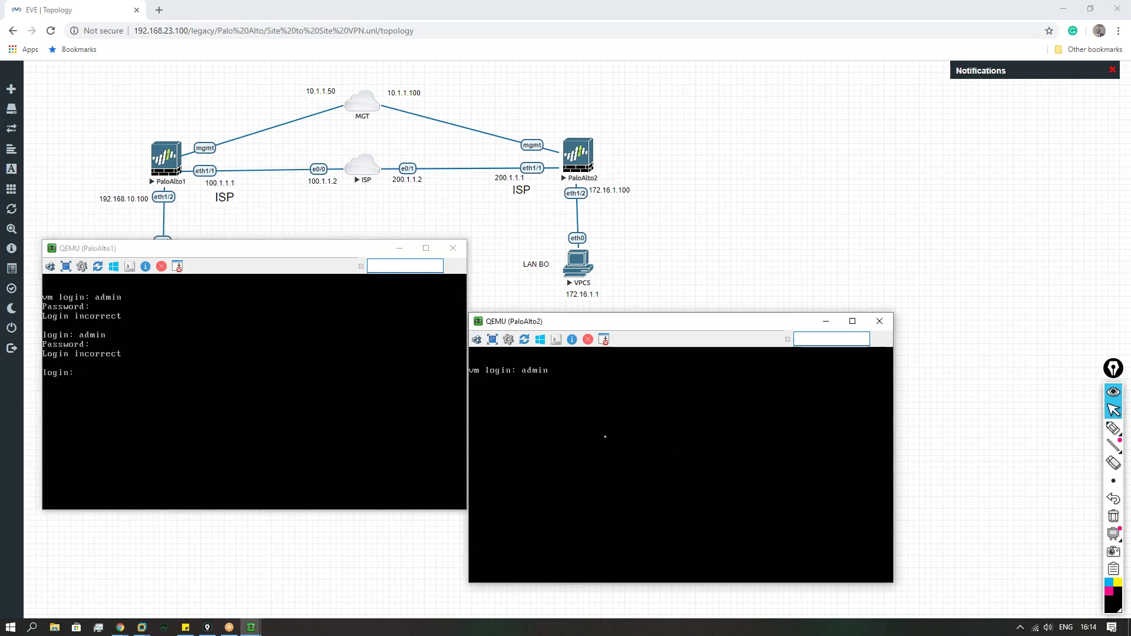
{"action": "key", "text": "Return"}
{"action": "key", "text": "Return"}
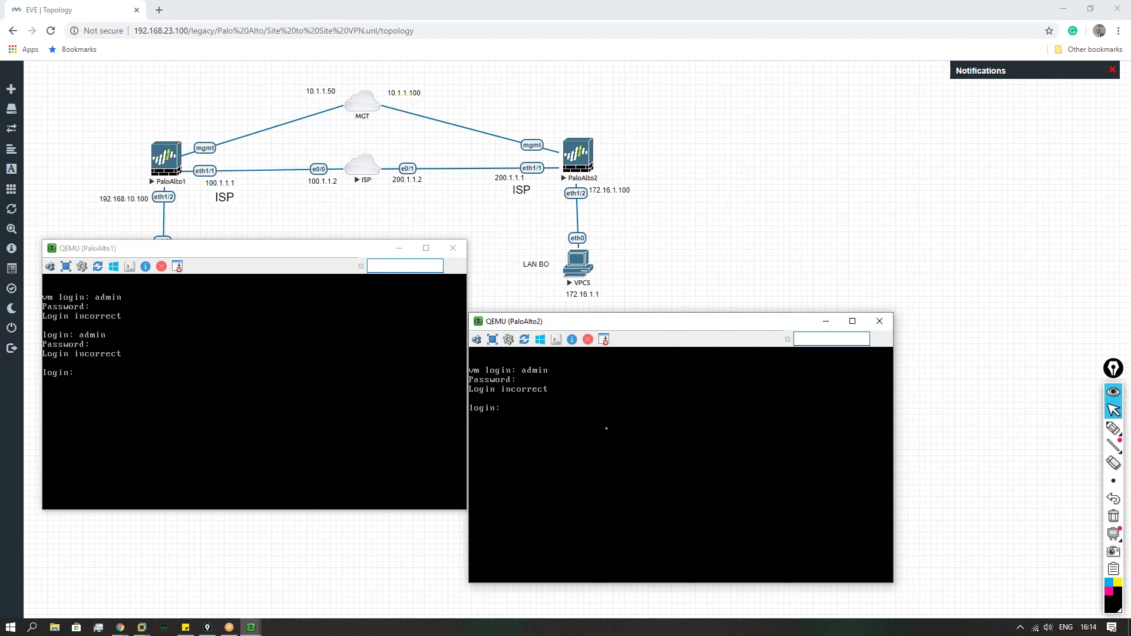
Step: Retry the admin login on PaloAlto1 and enter admin on PaloAlto2
{"action": "left_click", "coordinate": [218, 384]}
{"action": "type", "text": "admin"}
{"action": "key", "text": "Return"}
{"action": "key", "text": "Return"}
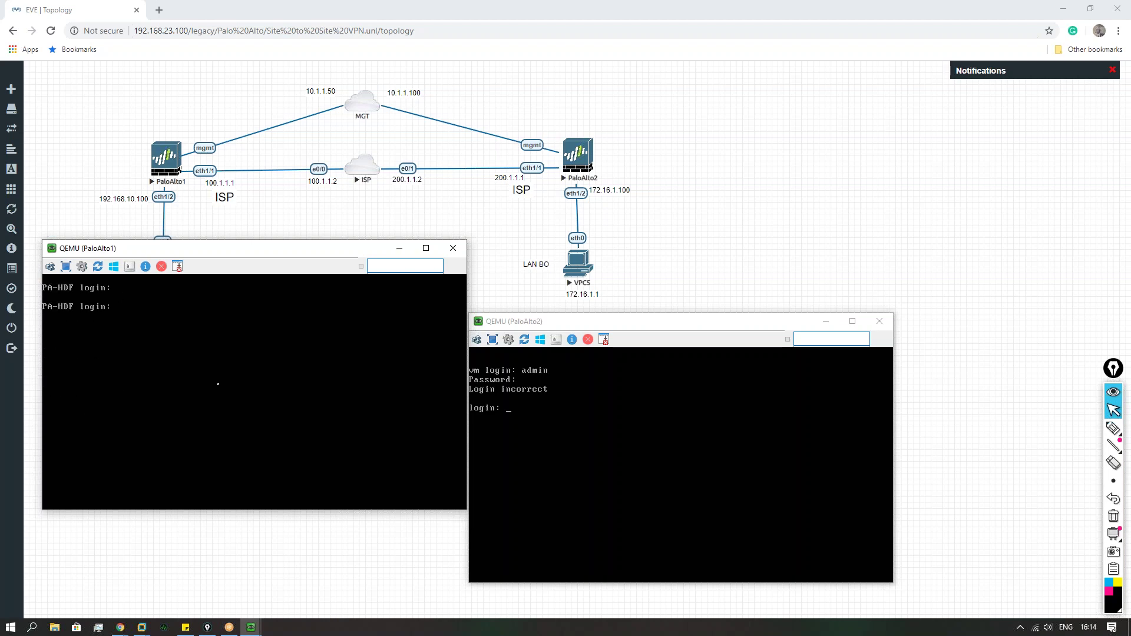
{"action": "type", "text": "admin"}
{"action": "key", "text": "Return"}
{"action": "key", "text": "Return"}
{"action": "left_click", "coordinate": [632, 384]}
{"action": "type", "text": "admin"}
{"action": "key", "text": "Return"}
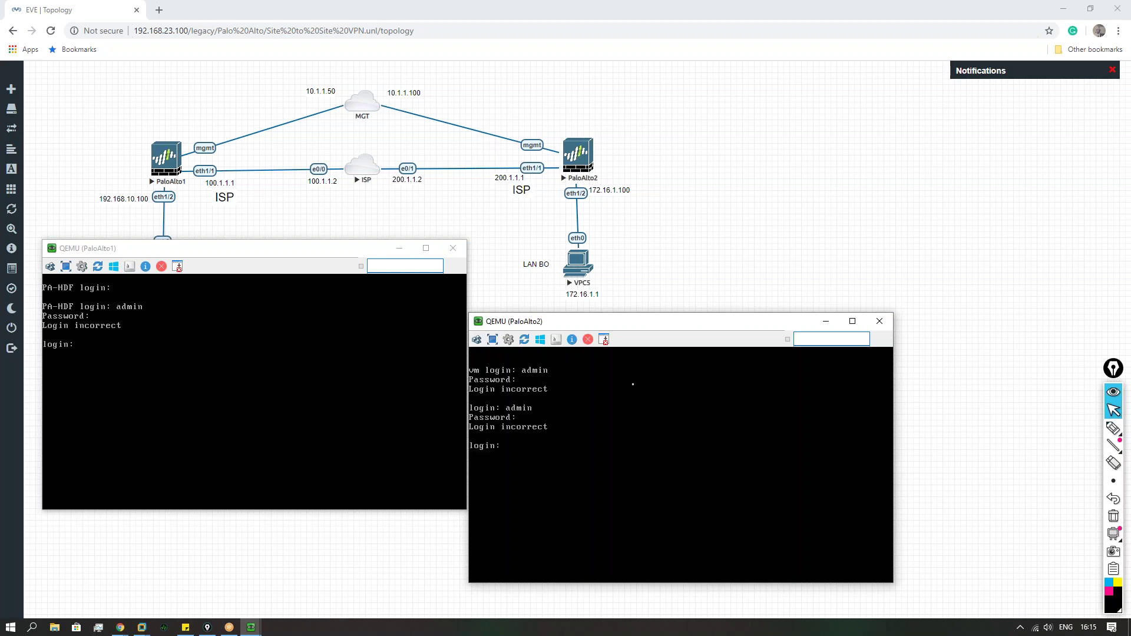
Step: Check the host's CPU and Disk 1 load in Task Manager, then close it
{"action": "key", "text": "ctrl+shift+Escape"}
{"action": "left_click", "coordinate": [425, 141]}
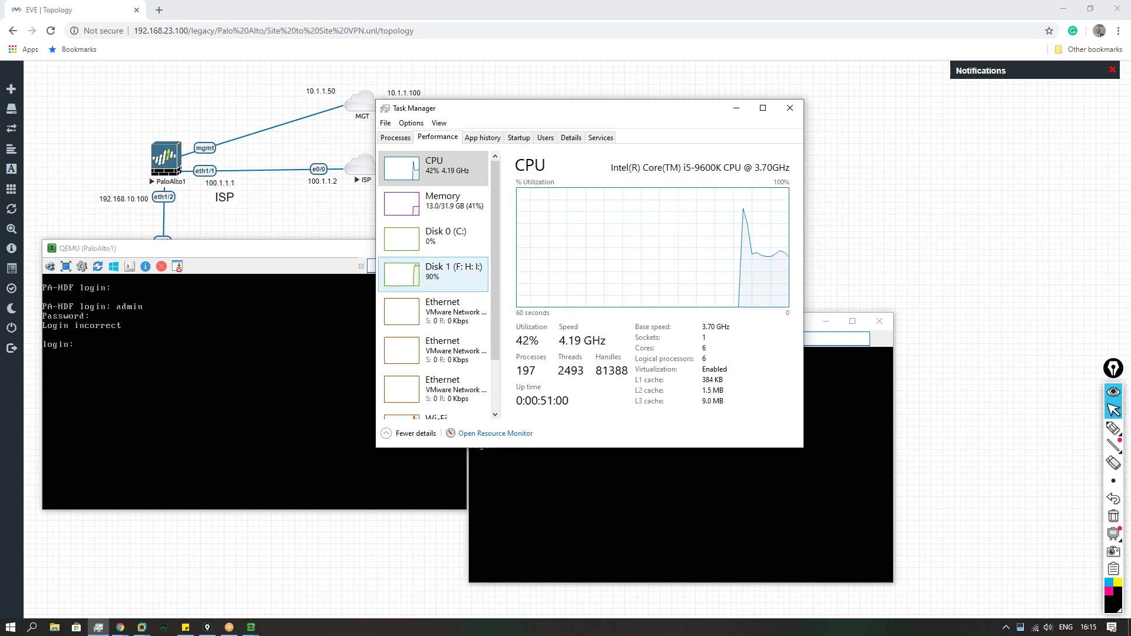
{"action": "left_click", "coordinate": [434, 272]}
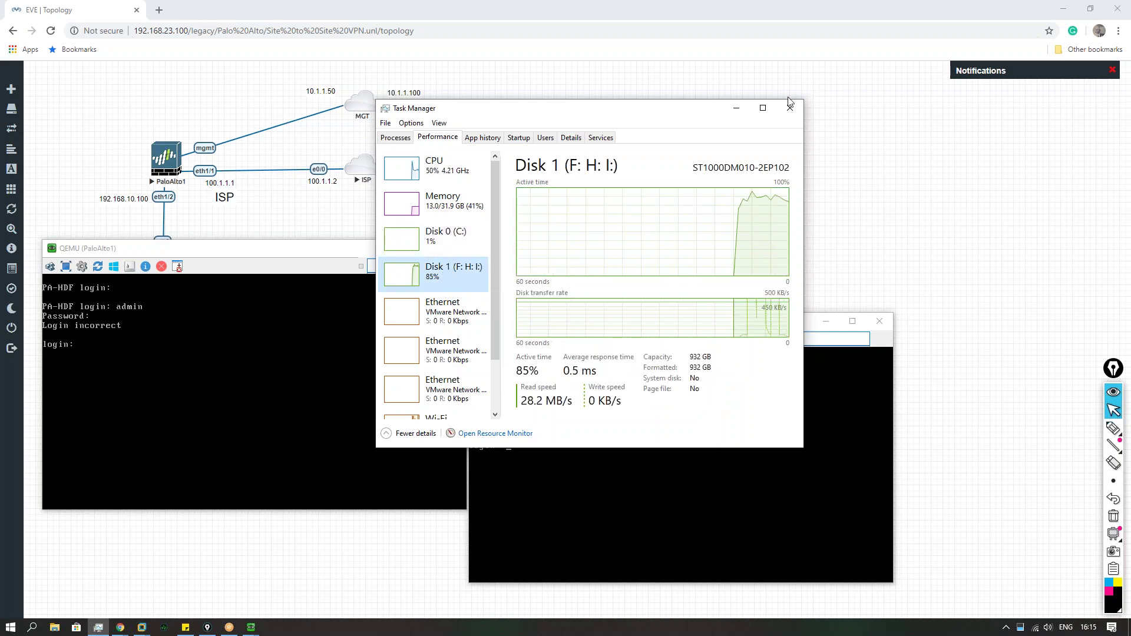
{"action": "left_click", "coordinate": [791, 105]}
Step: Retry admin login and password on both PaloAlto1 and PaloAlto2
{"action": "type", "text": "admin"}
{"action": "key", "text": "Return"}
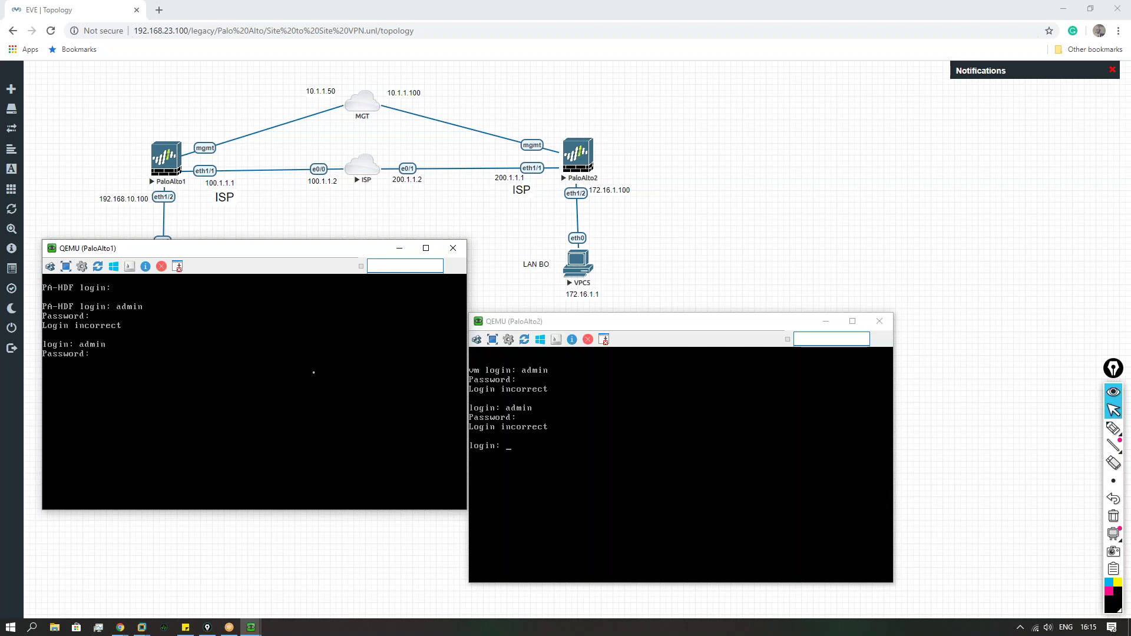
{"action": "type", "text": "admin"}
{"action": "key", "text": "Return"}
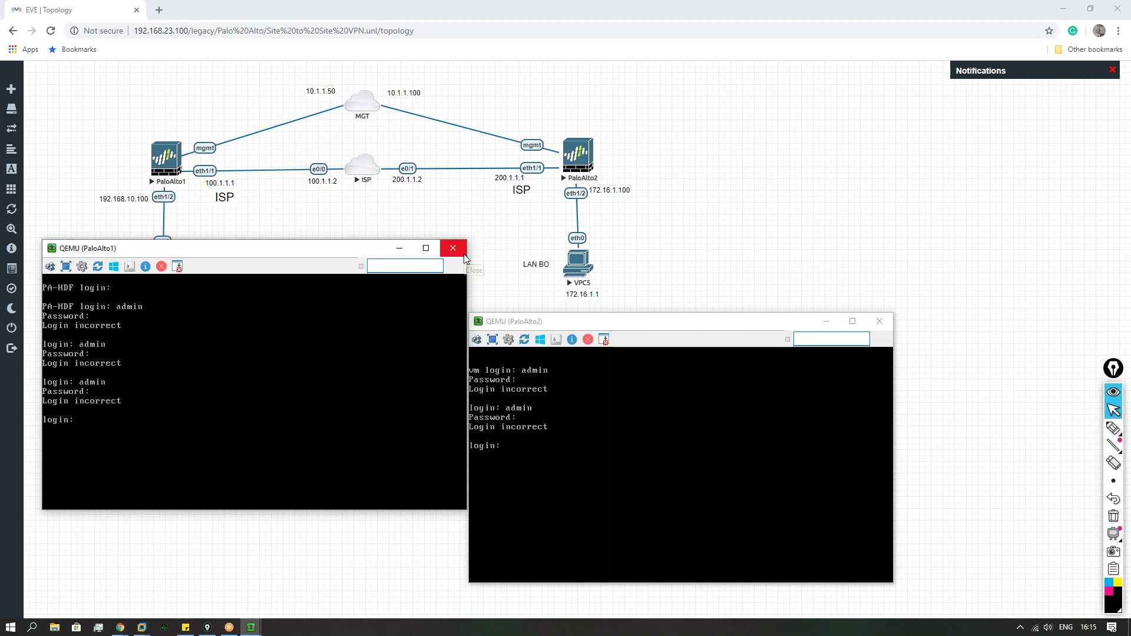
{"action": "left_click", "coordinate": [561, 393]}
{"action": "type", "text": "admin"}
{"action": "key", "text": "Return"}
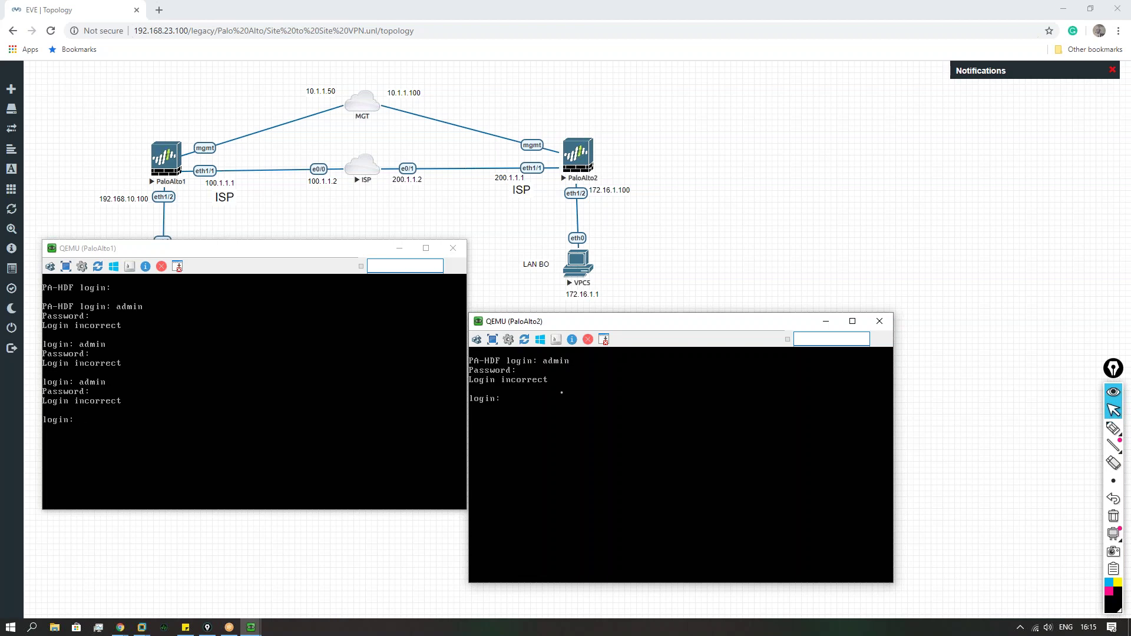
{"action": "type", "text": "admin"}
{"action": "key", "text": "Return"}
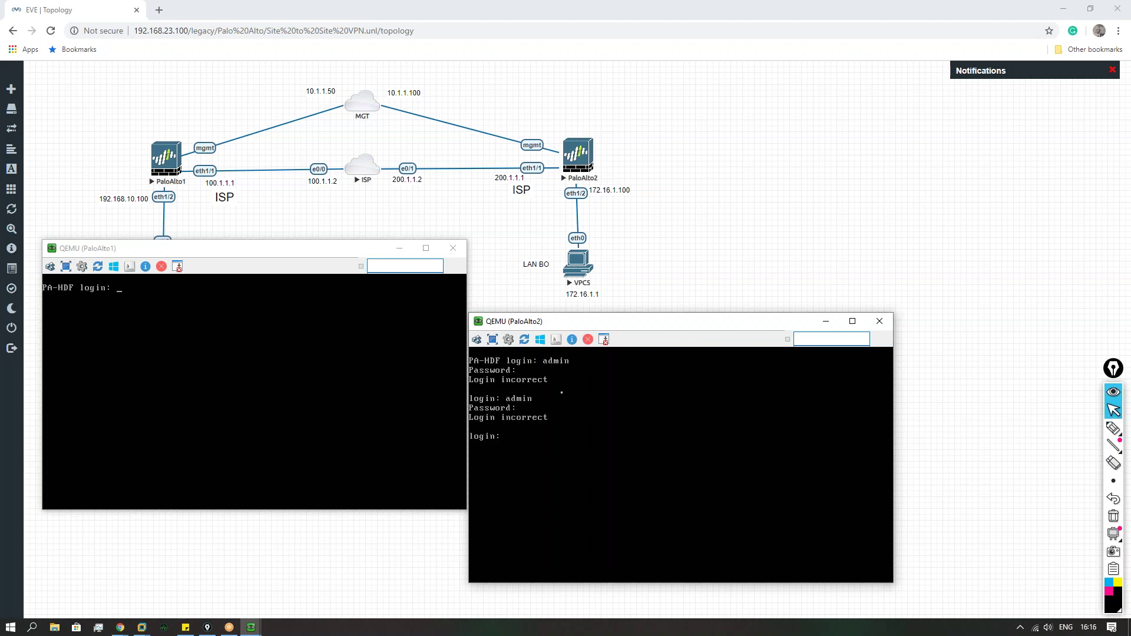
Step: Try the admin login and password on PaloAlto1 once more
{"action": "left_click", "coordinate": [362, 395]}
{"action": "type", "text": "admin"}
{"action": "key", "text": "Return"}
{"action": "key", "text": "Return"}
{"action": "type", "text": "admin"}
{"action": "key", "text": "Return"}
{"action": "key", "text": "Return"}
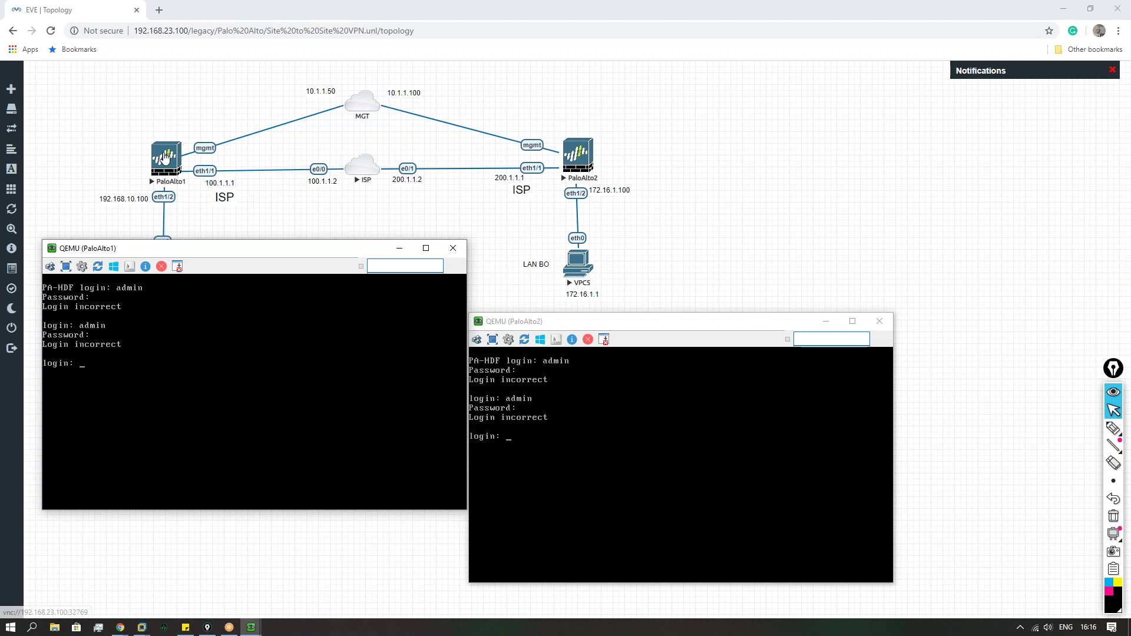
Step: Close both consoles and stop the PaloAlto1 and PaloAlto2 nodes
{"action": "left_click", "coordinate": [453, 249]}
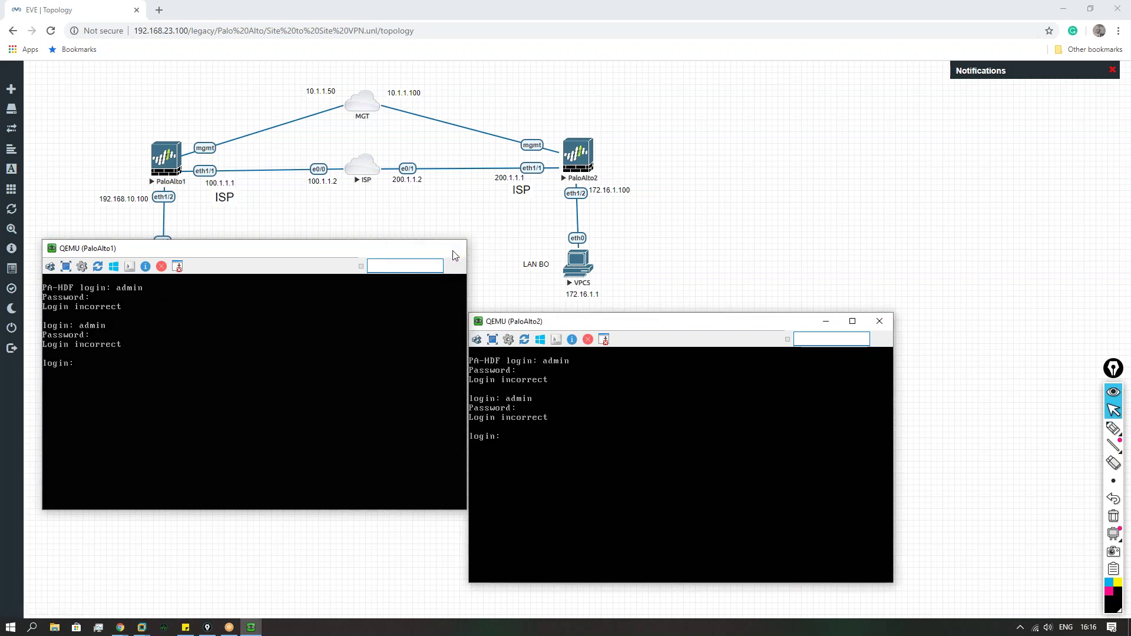
{"action": "left_click", "coordinate": [875, 324]}
{"action": "right_click", "coordinate": [165, 158]}
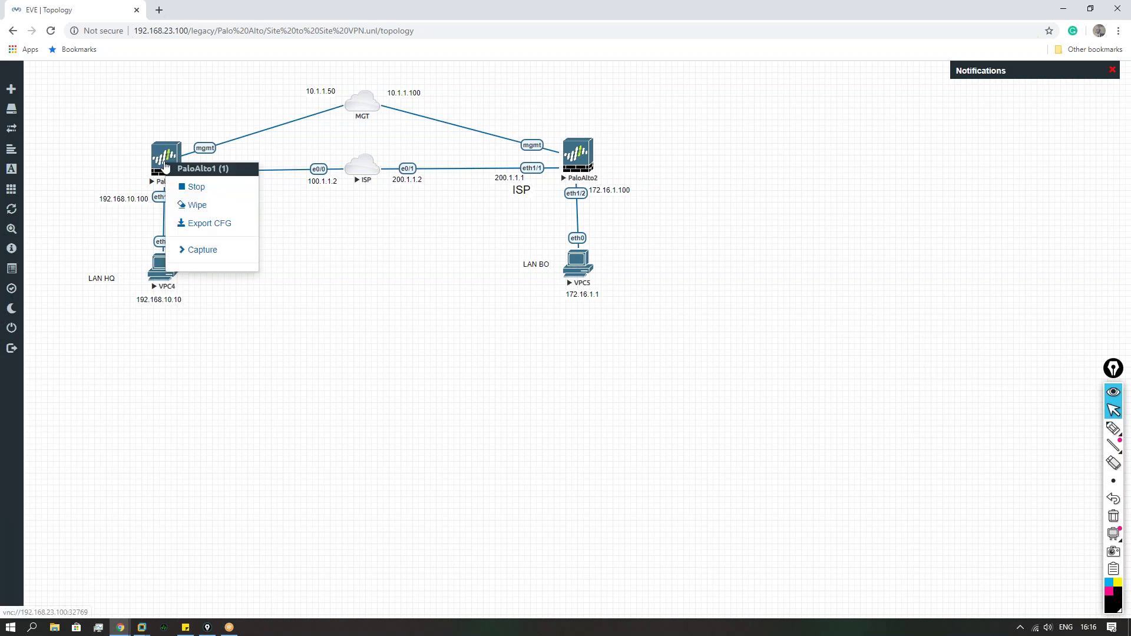
{"action": "left_click", "coordinate": [199, 184]}
{"action": "right_click", "coordinate": [564, 149]}
{"action": "left_click", "coordinate": [596, 175]}
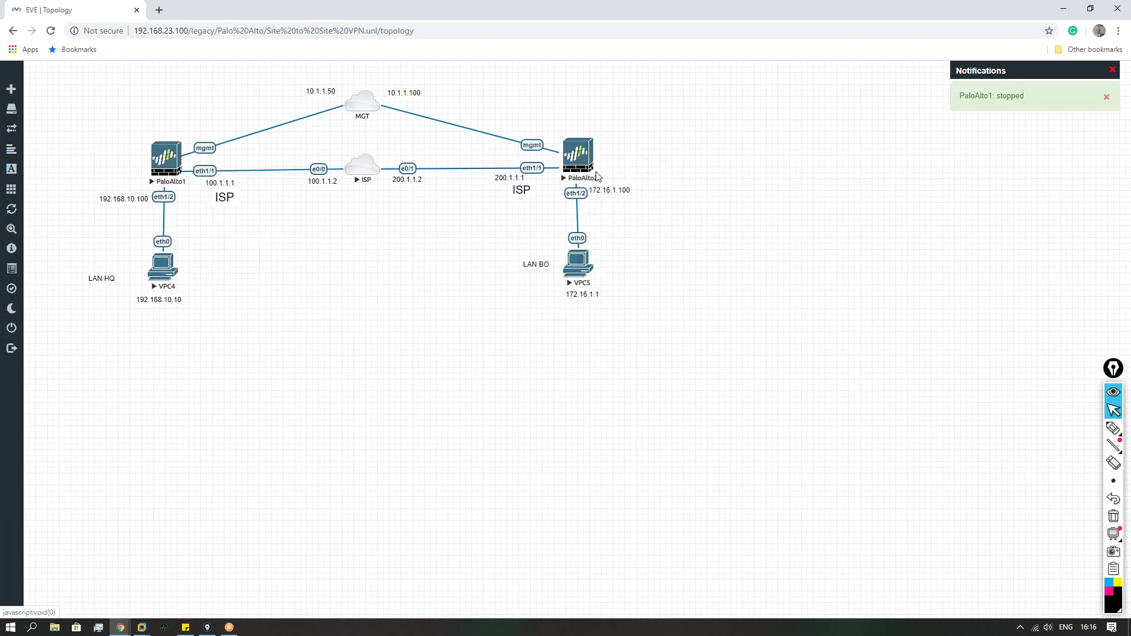
Step: Change PaloAlto1's RAM from 4096 to 8192 MB, save, and start it
{"action": "right_click", "coordinate": [169, 156]}
{"action": "left_click", "coordinate": [186, 203]}
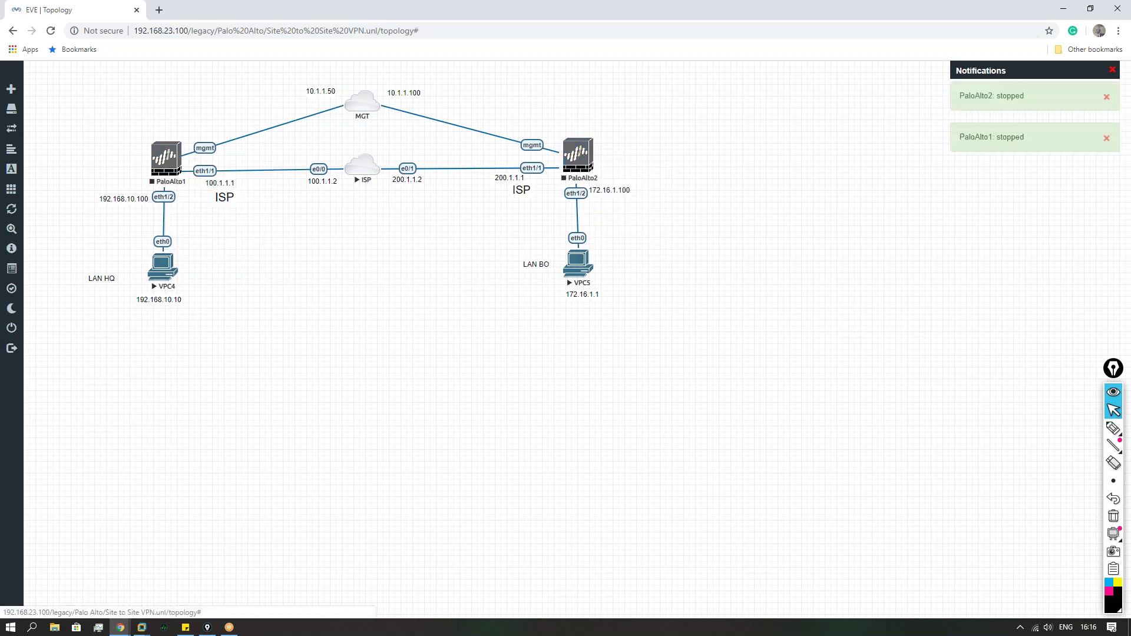
{"action": "double_click", "coordinate": [564, 455]}
{"action": "type", "text": "8192"}
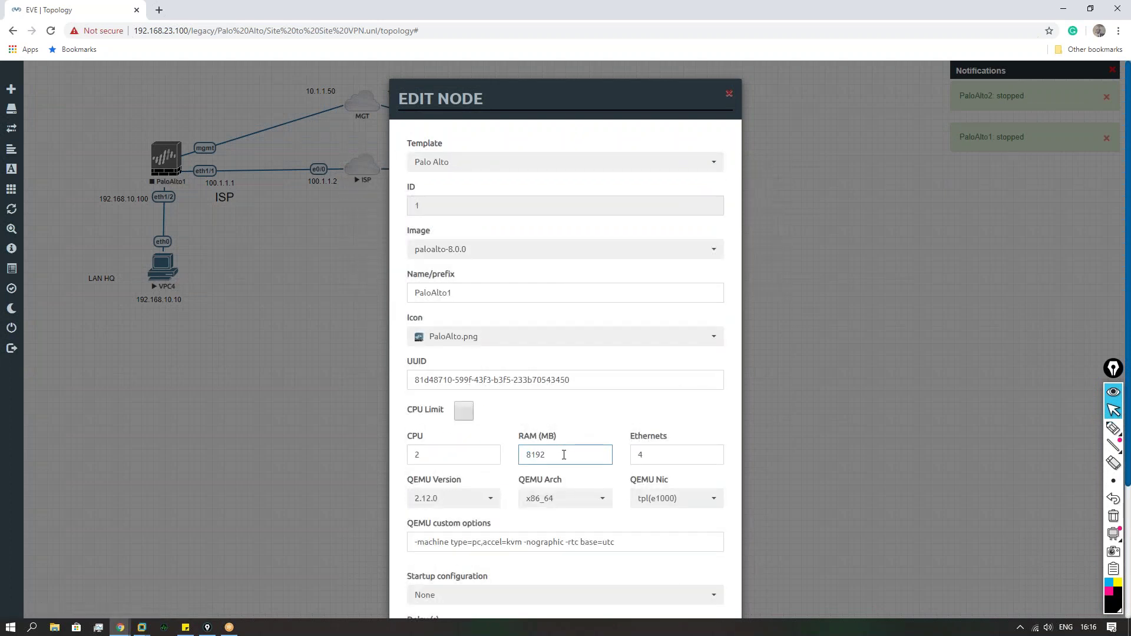
{"action": "scroll", "coordinate": [565, 471], "scroll_direction": "down", "scroll_amount": 3}
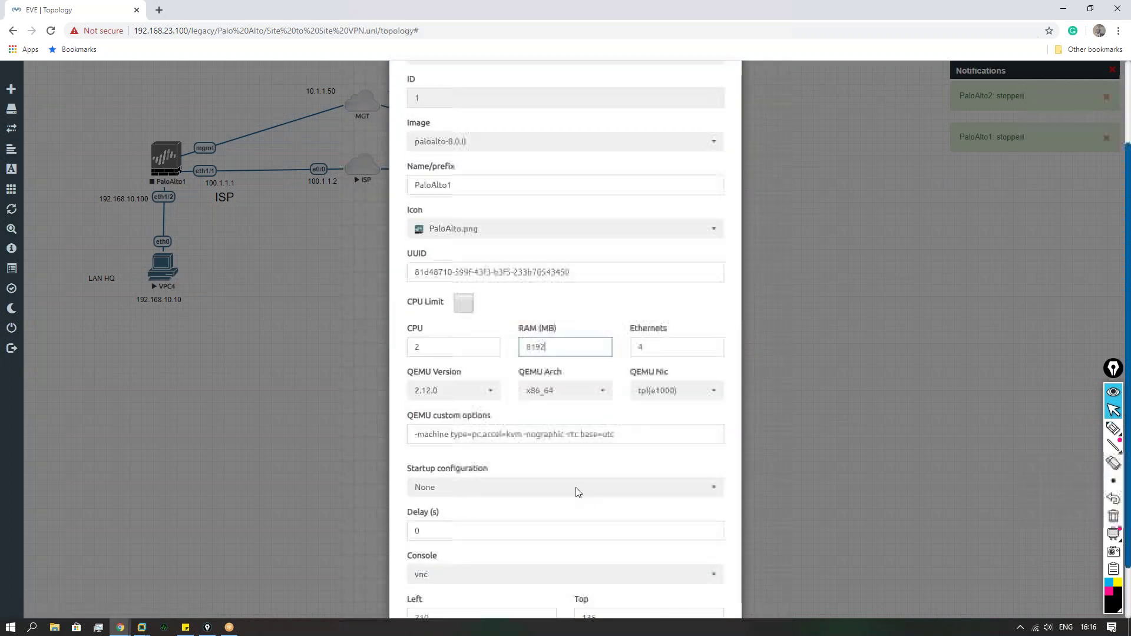
{"action": "left_click", "coordinate": [507, 582]}
{"action": "right_click", "coordinate": [162, 154]}
{"action": "left_click", "coordinate": [194, 178]}
Step: Change PaloAlto2's RAM from 4096 to 8192 MB, save, and start it
{"action": "right_click", "coordinate": [577, 165]}
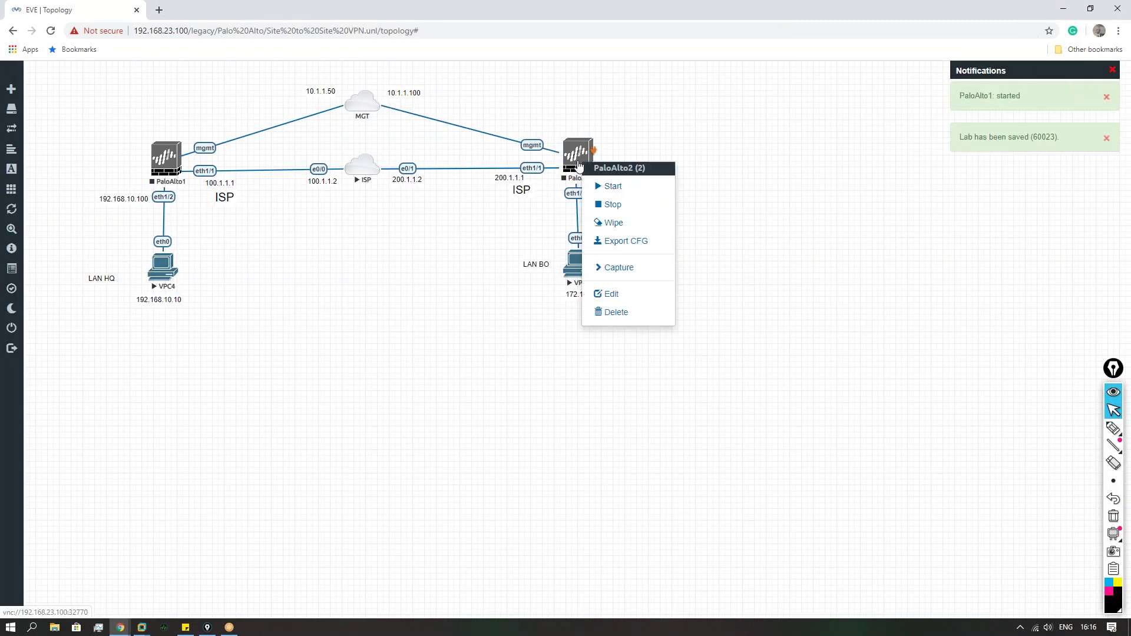
{"action": "left_click", "coordinate": [600, 293]}
{"action": "scroll", "coordinate": [566, 353], "scroll_direction": "down", "scroll_amount": 3}
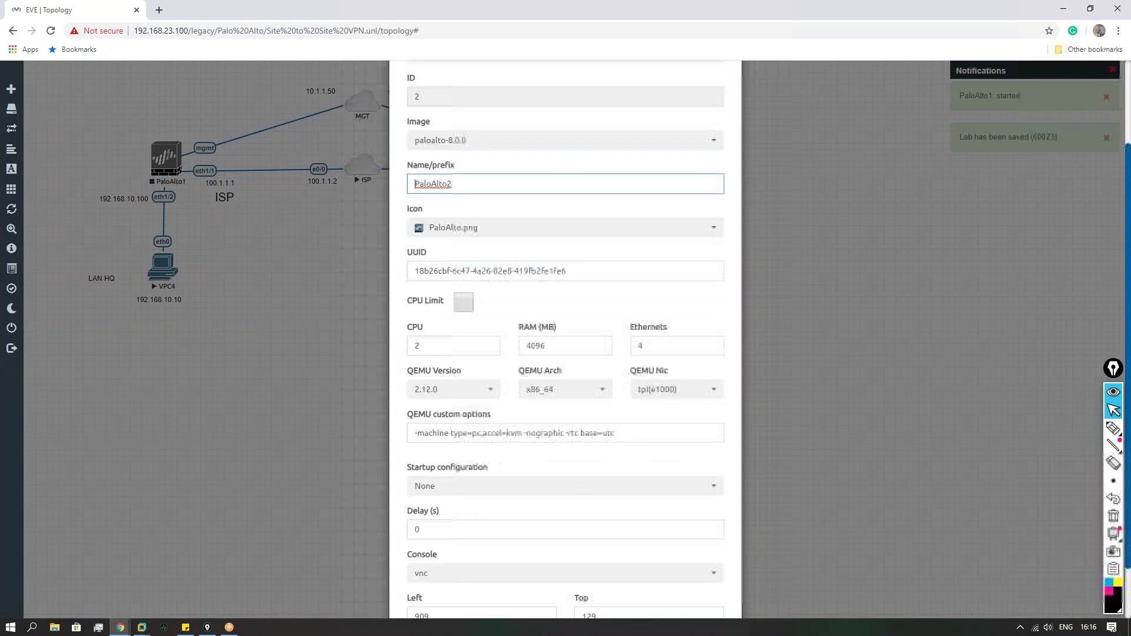
{"action": "double_click", "coordinate": [559, 277]}
{"action": "type", "text": "8192"}
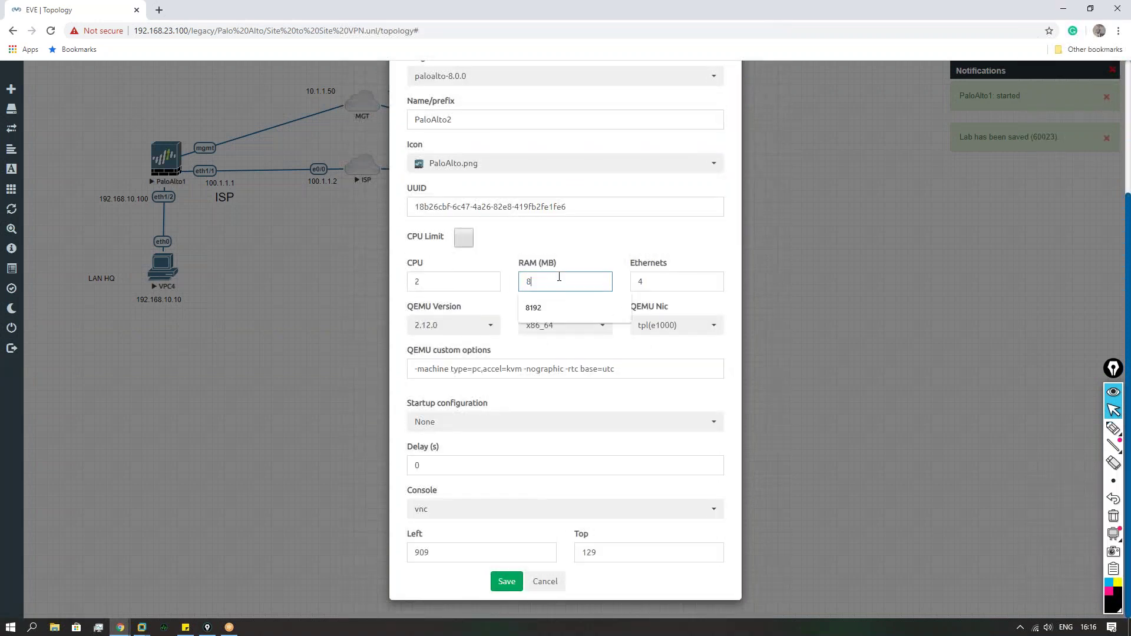
{"action": "left_click", "coordinate": [506, 581]}
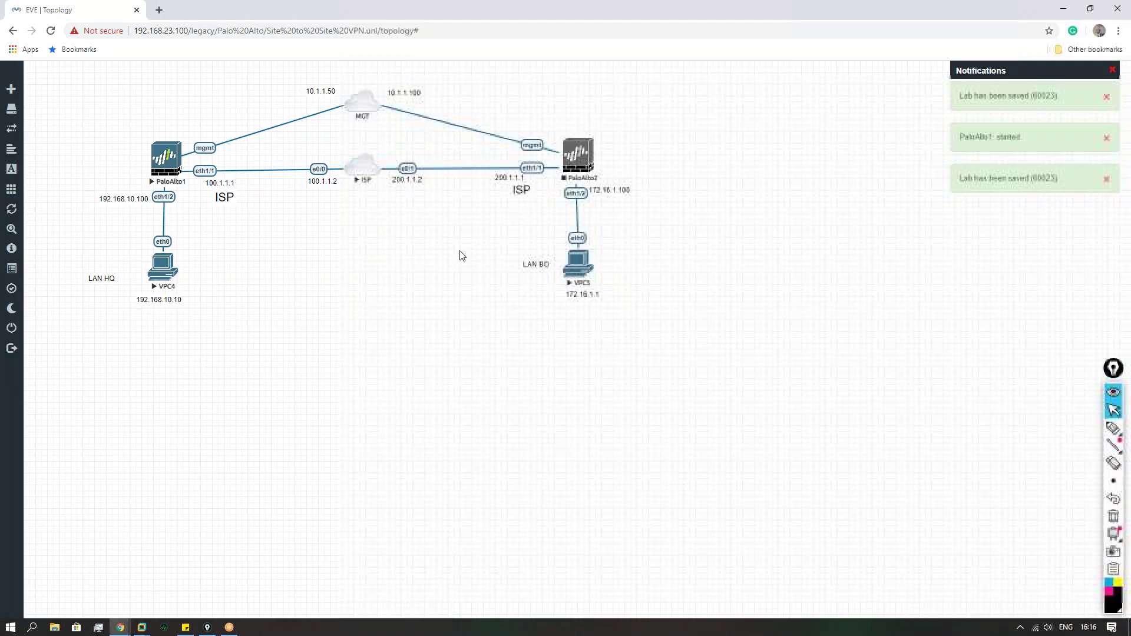
{"action": "right_click", "coordinate": [578, 156]}
{"action": "left_click", "coordinate": [597, 181]}
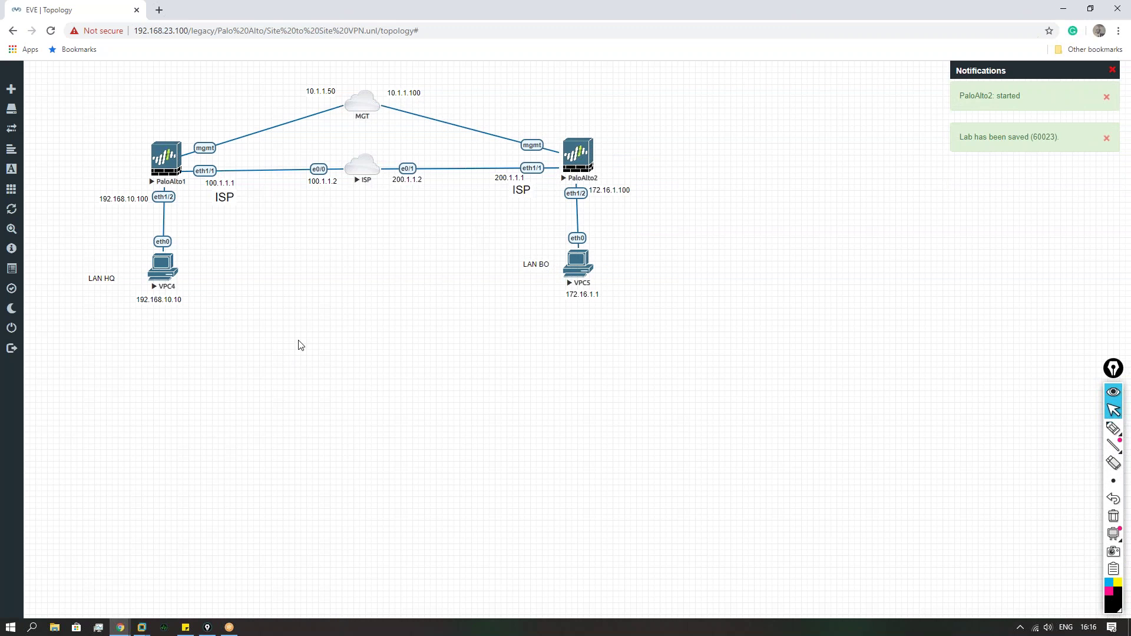
{"action": "left_click", "coordinate": [1114, 429]}
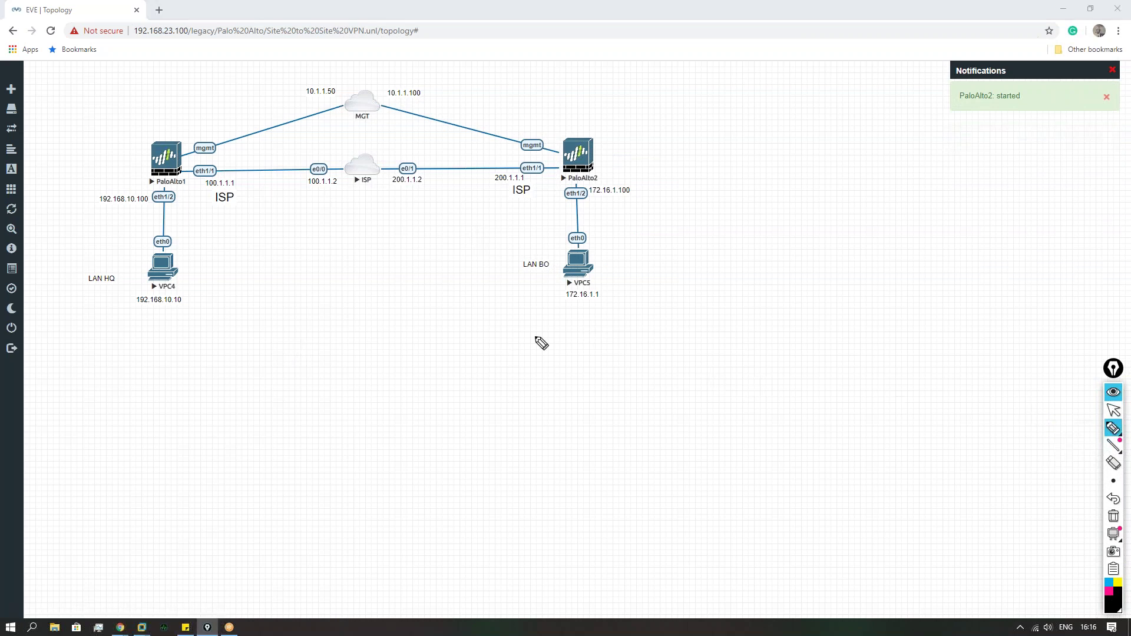
{"action": "mouse_move", "coordinate": [125, 176]}
{"action": "left_mouse_down"}
{"action": "mouse_move", "coordinate": [99, 318]}
{"action": "mouse_move", "coordinate": [190, 239]}
{"action": "mouse_move", "coordinate": [124, 172]}
{"action": "left_mouse_up"}
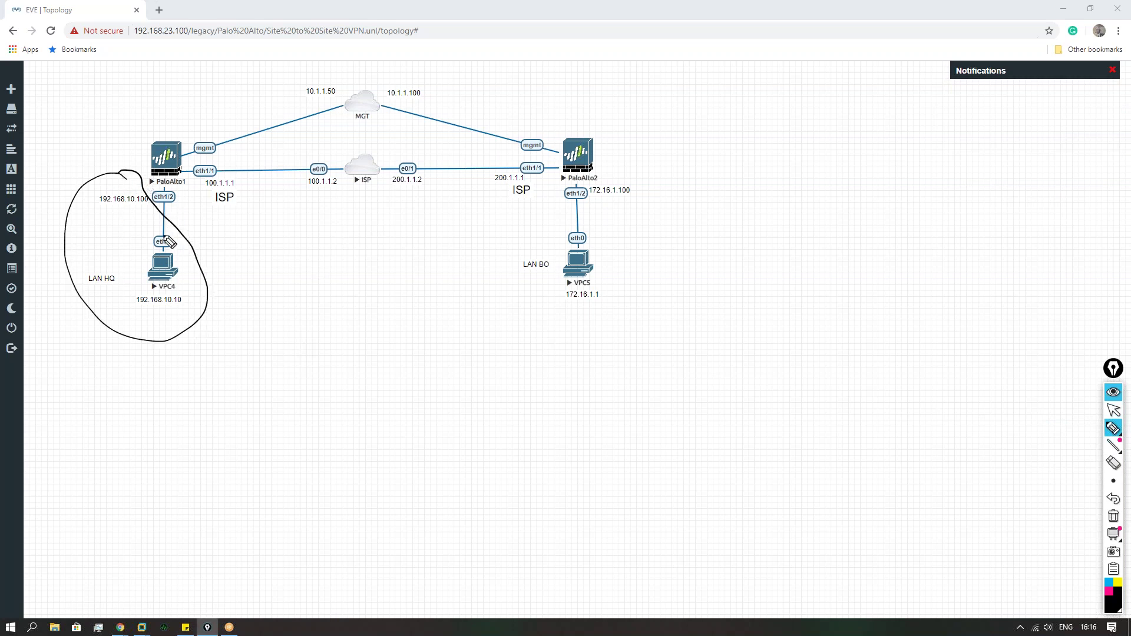
{"action": "mouse_move", "coordinate": [328, 164]}
{"action": "left_mouse_down"}
{"action": "mouse_move", "coordinate": [204, 188]}
{"action": "mouse_move", "coordinate": [356, 175]}
{"action": "mouse_move", "coordinate": [318, 159]}
{"action": "left_mouse_up"}
{"action": "mouse_move", "coordinate": [524, 164]}
{"action": "left_mouse_down"}
{"action": "mouse_move", "coordinate": [422, 158]}
{"action": "mouse_move", "coordinate": [518, 204]}
{"action": "mouse_move", "coordinate": [497, 160]}
{"action": "left_mouse_up"}
{"action": "mouse_move", "coordinate": [648, 187]}
{"action": "left_mouse_down"}
{"action": "mouse_move", "coordinate": [566, 194]}
{"action": "mouse_move", "coordinate": [543, 315]}
{"action": "mouse_move", "coordinate": [638, 260]}
{"action": "mouse_move", "coordinate": [652, 184]}
{"action": "left_mouse_up"}
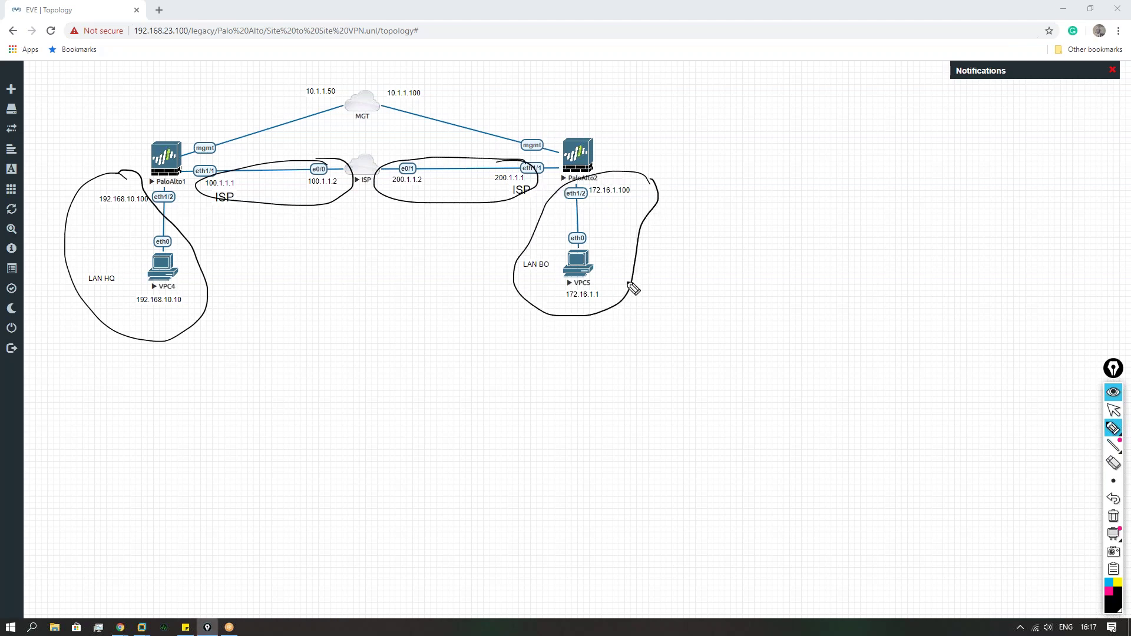
{"action": "left_click", "coordinate": [1114, 512]}
Step: Open the PaloAlto1 console and try logging in as admin twice
{"action": "left_click", "coordinate": [1113, 409]}
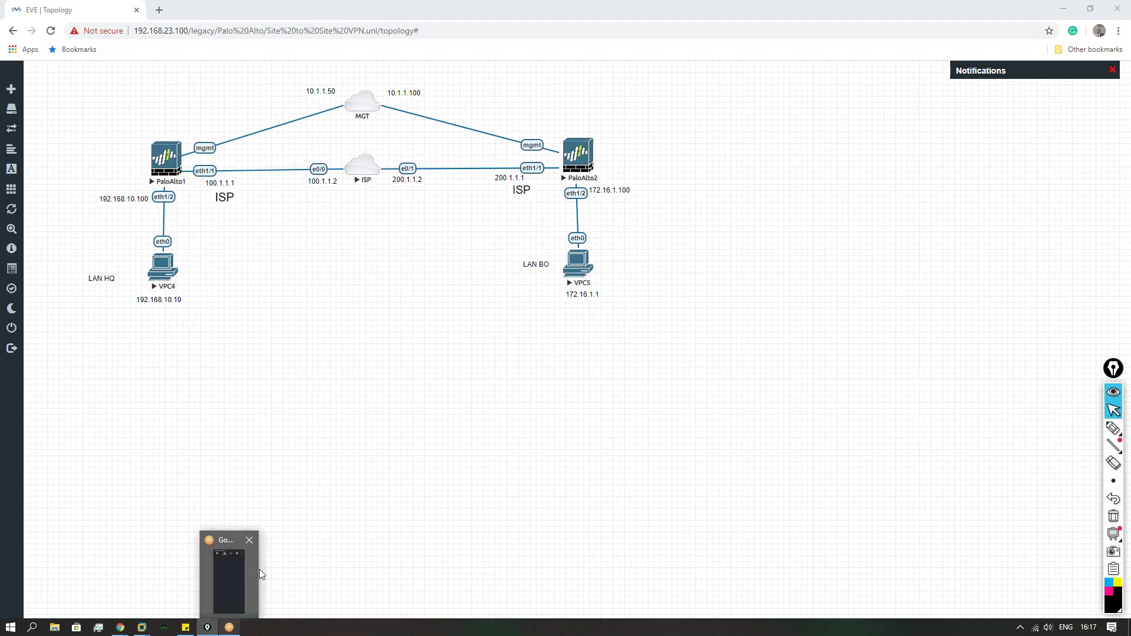
{"action": "left_click", "coordinate": [157, 155]}
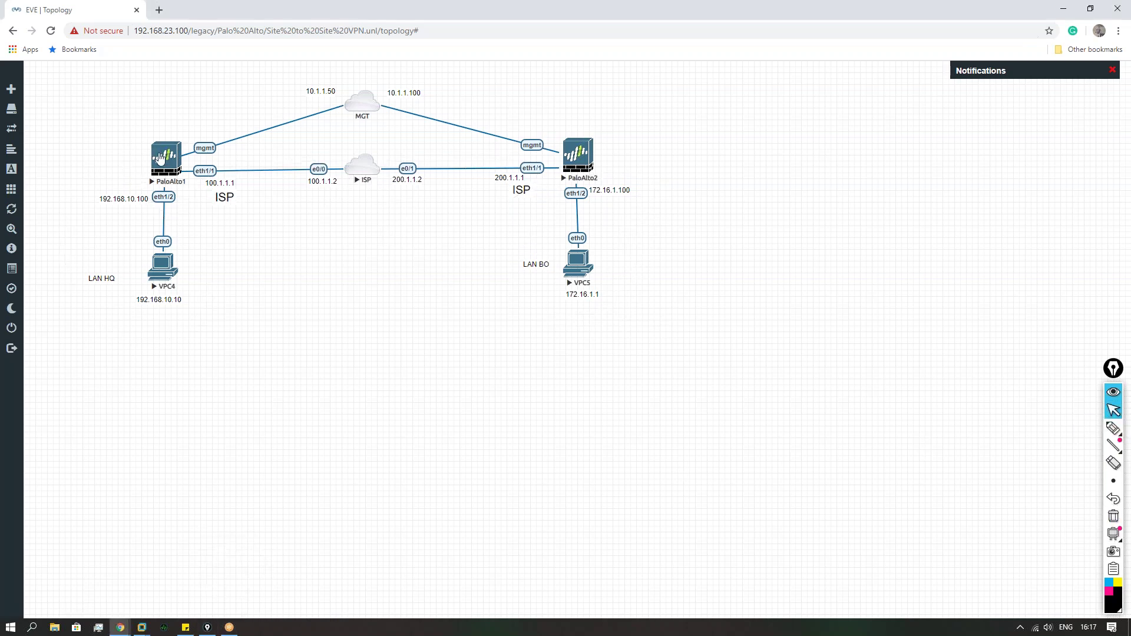
{"action": "left_click", "coordinate": [619, 112]}
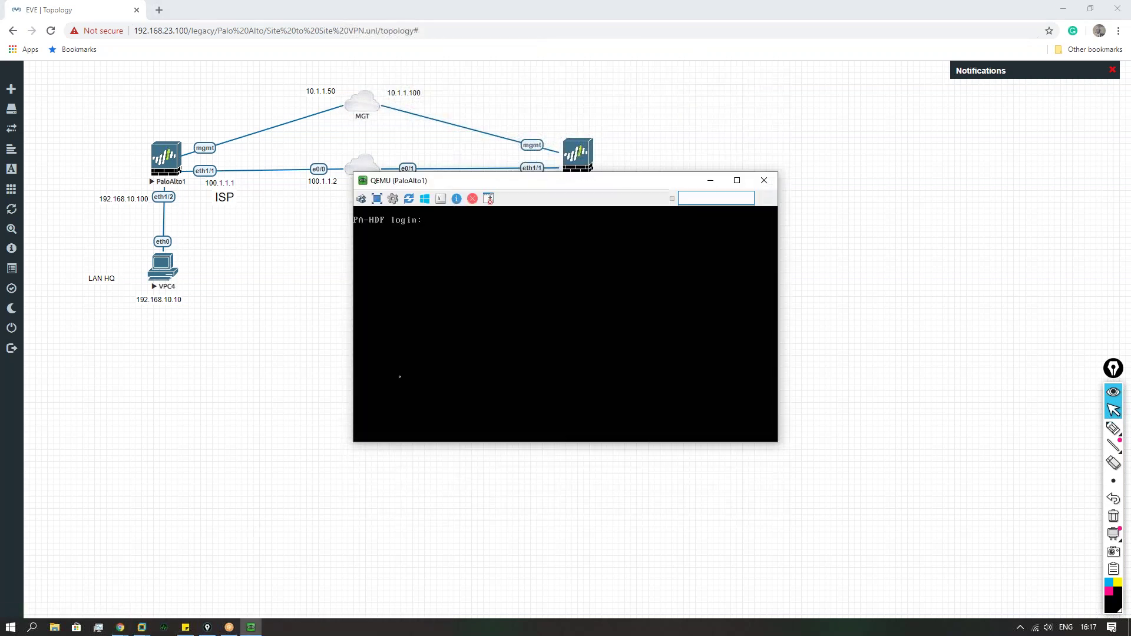
{"action": "left_click_drag", "start_coordinate": [503, 184], "coordinate": [248, 226]}
{"action": "type", "text": "admin"}
{"action": "key", "text": "Return"}
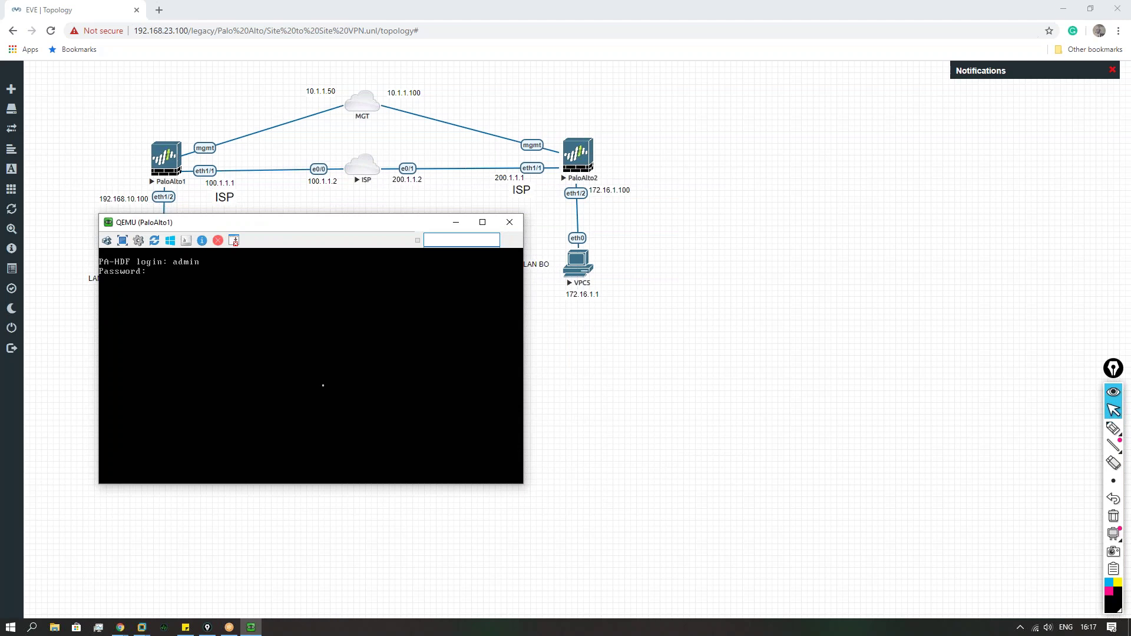
{"action": "type", "text": "admin"}
{"action": "key", "text": "Return"}
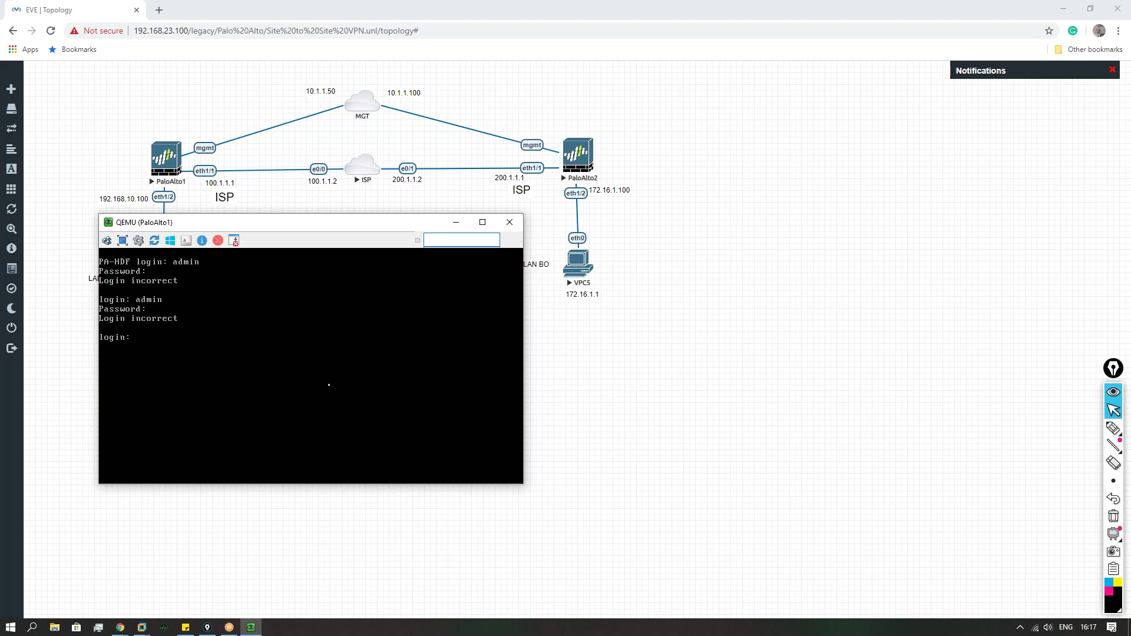
Step: Open the PaloAlto2 console beside it and try logging in as admin
{"action": "left_click", "coordinate": [629, 371]}
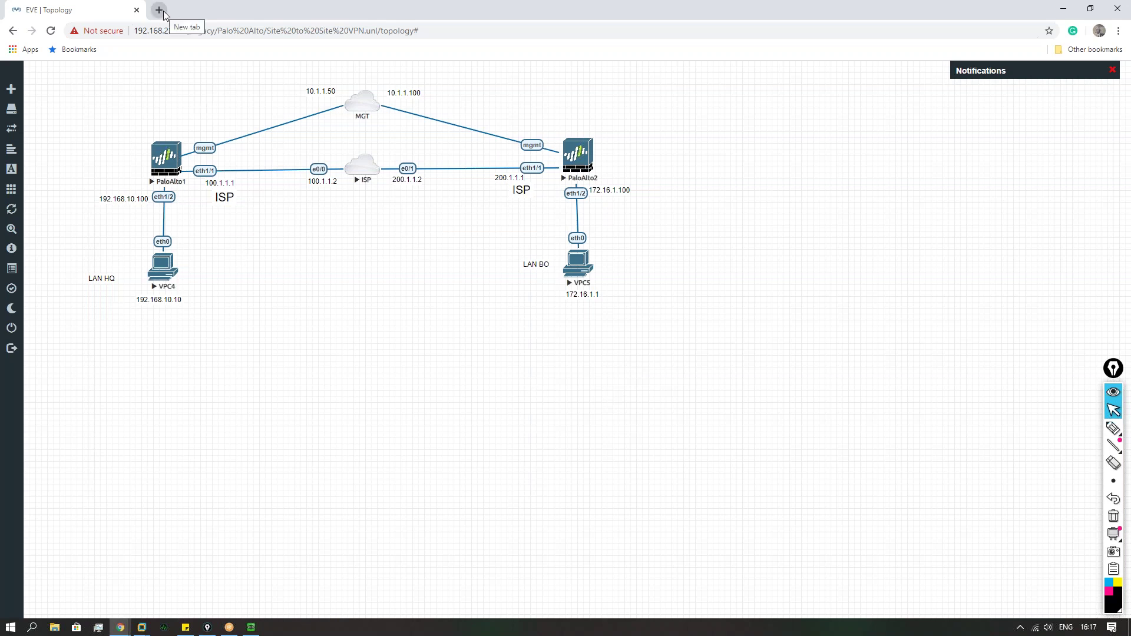
{"action": "left_click", "coordinate": [251, 627]}
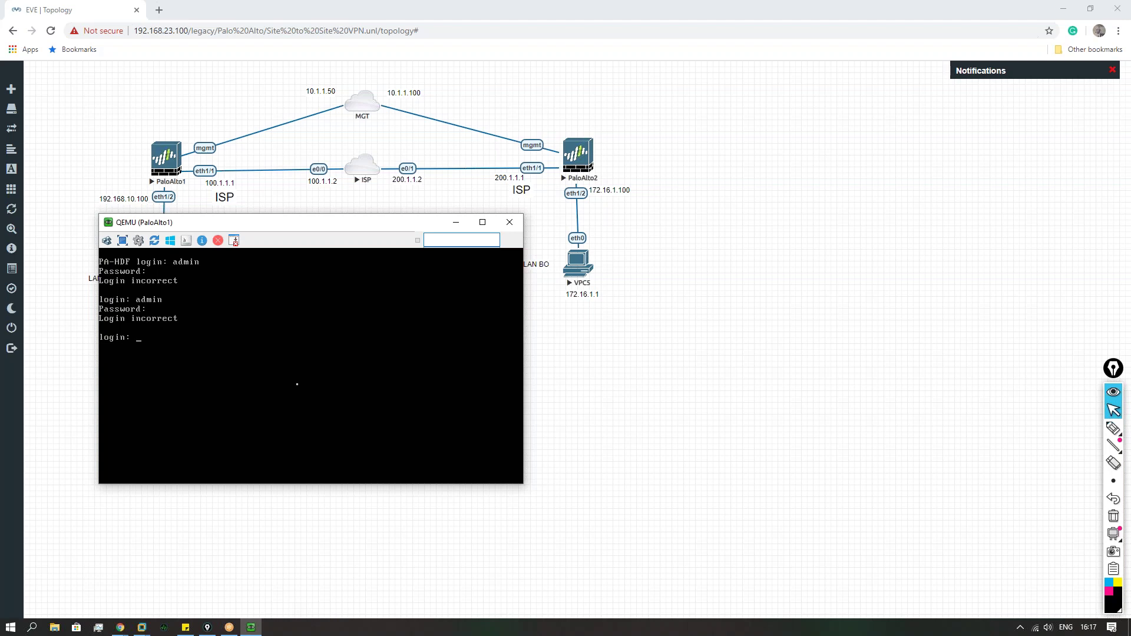
{"action": "left_click", "coordinate": [596, 165]}
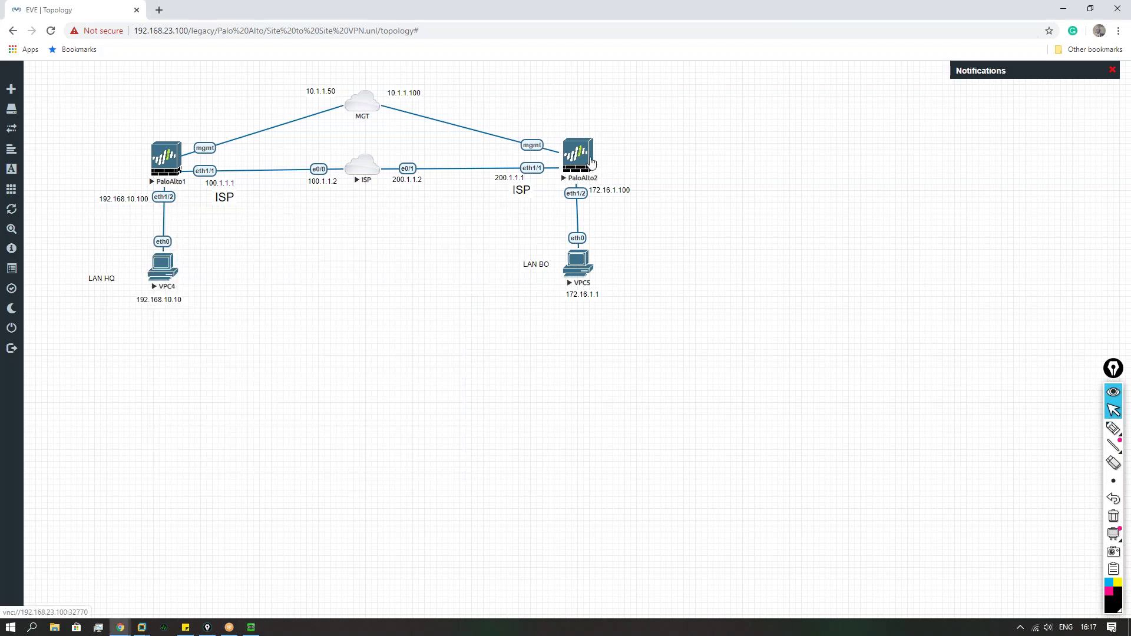
{"action": "left_click", "coordinate": [598, 111]}
{"action": "left_click_drag", "start_coordinate": [583, 186], "coordinate": [682, 275]}
{"action": "type", "text": "admin"}
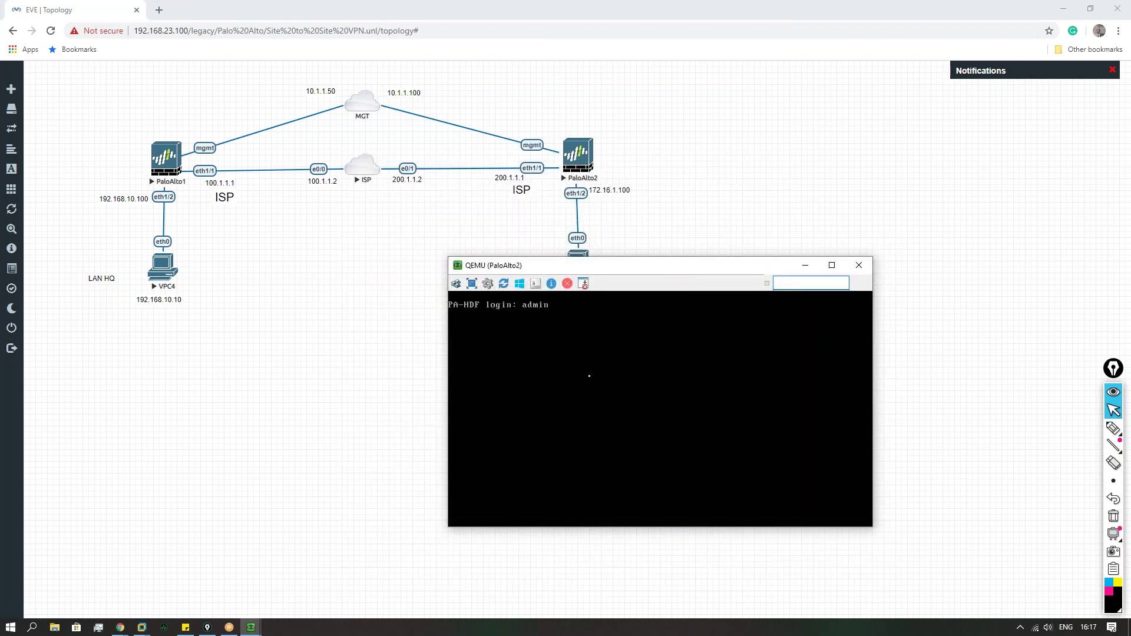
{"action": "key", "text": "Return"}
Step: Log into the EVE-COMM-VM console in VMware Workstation as root with its password
{"action": "left_click", "coordinate": [142, 627]}
{"action": "left_click", "coordinate": [201, 561]}
{"action": "left_click", "coordinate": [461, 389]}
{"action": "key", "text": "Return"}
{"action": "key", "text": "Return"}
{"action": "key", "text": "Return"}
{"action": "key", "text": "Return"}
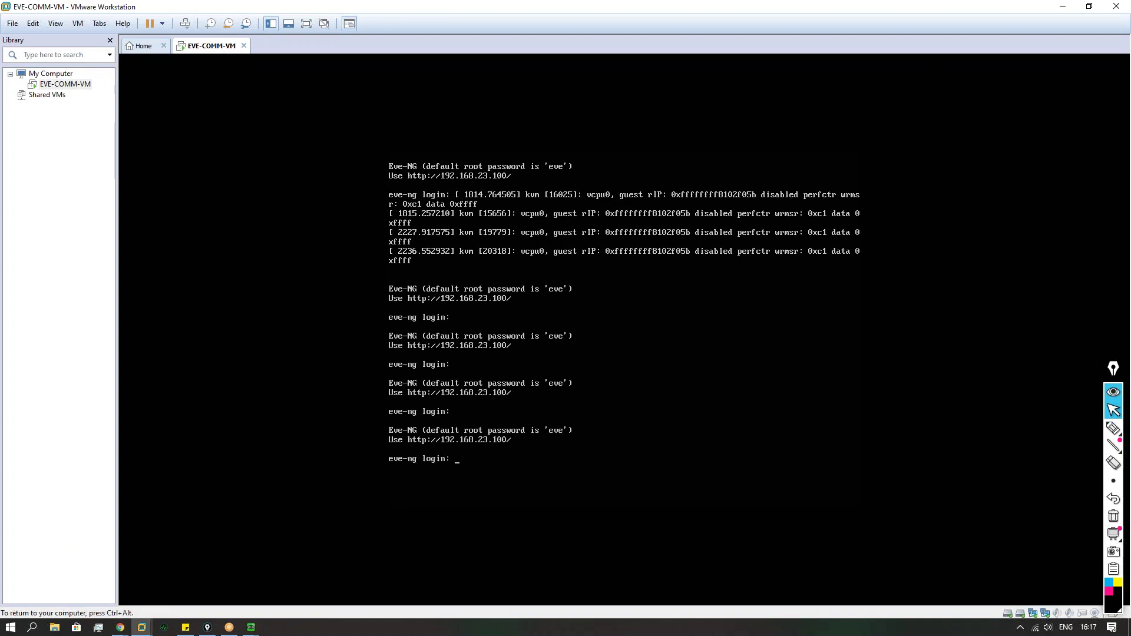
{"action": "type", "text": "root"}
{"action": "key", "text": "Return"}
{"action": "type", "text": "eve"}
{"action": "key", "text": "Return"}
Step: Check the VM's disk usage with df -h, showing 46G of 230G used
{"action": "type", "text": "df -h"}
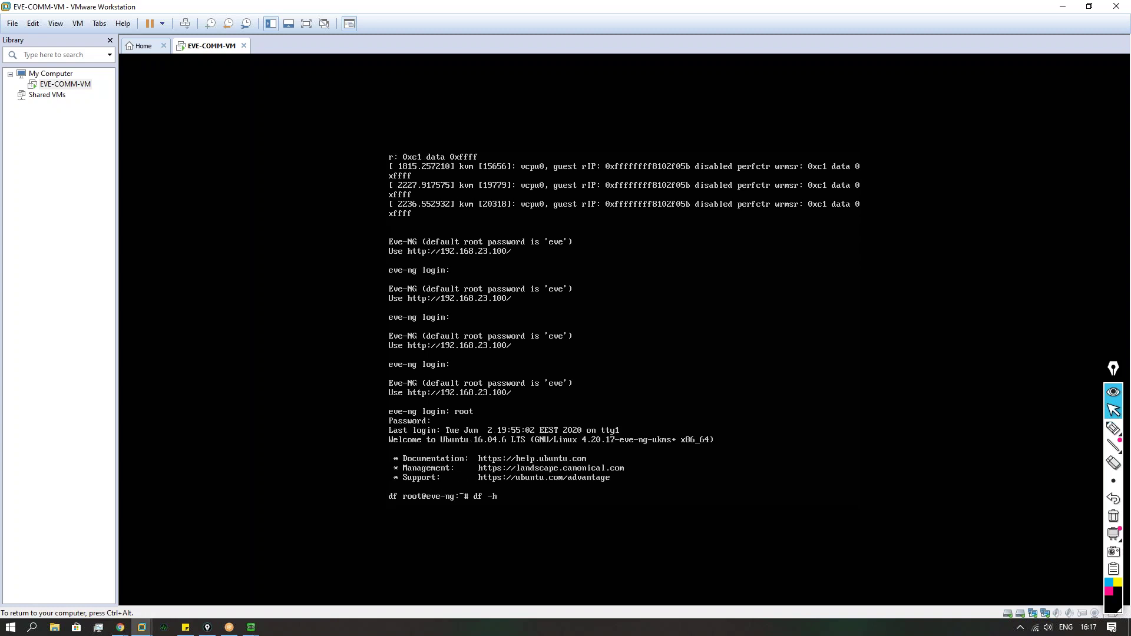
{"action": "key", "text": "Return"}
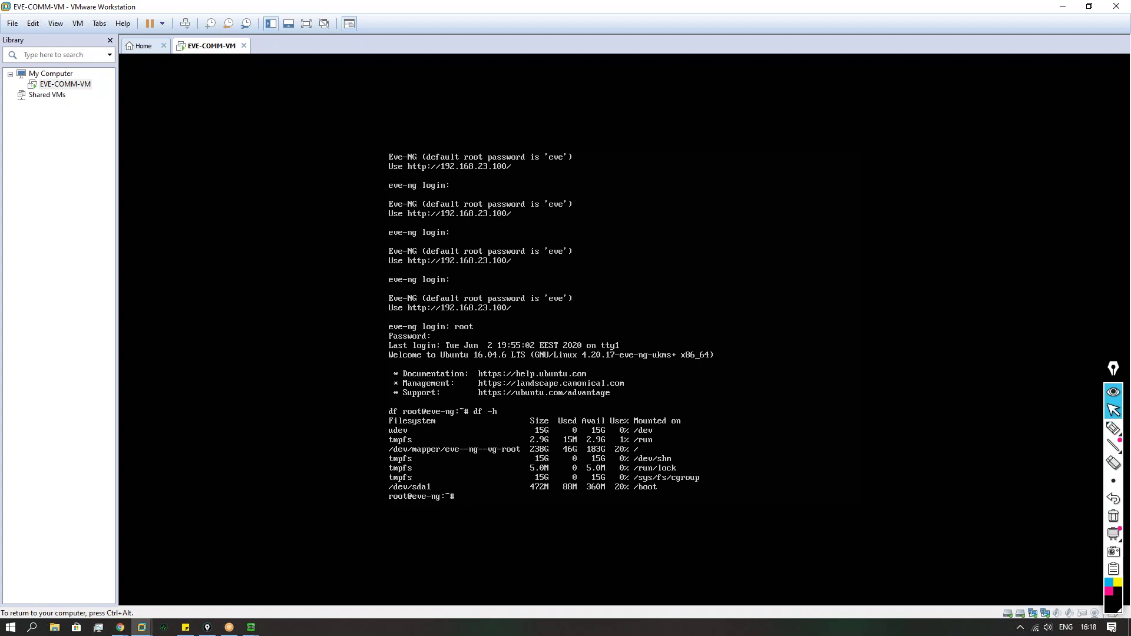
{"action": "mouse_move", "coordinate": [130, 629]}
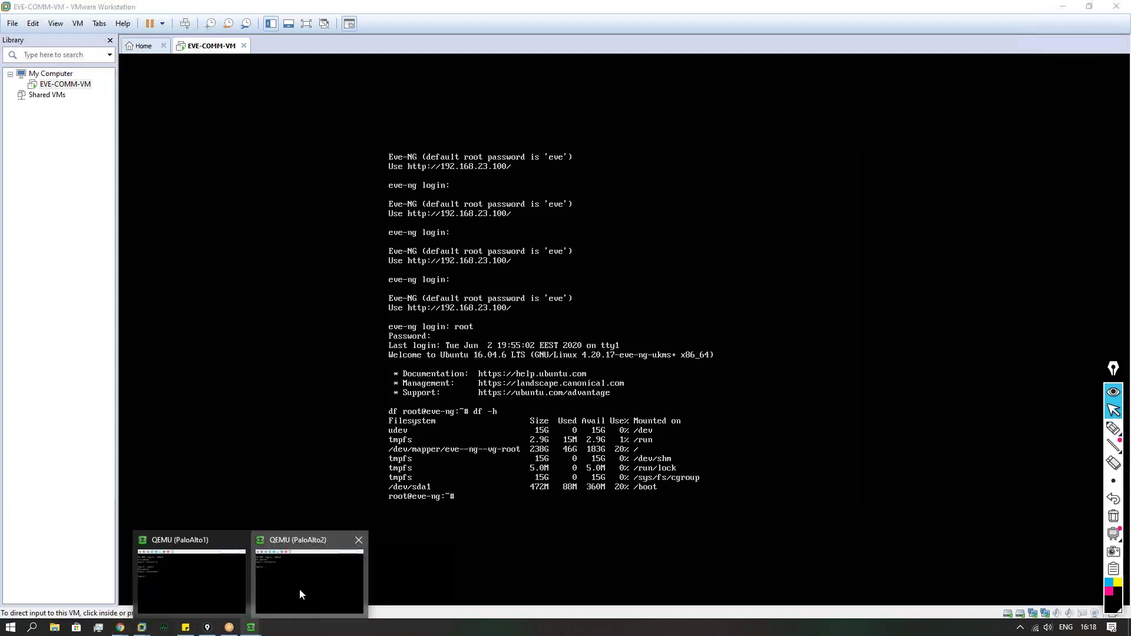
{"action": "left_click", "coordinate": [299, 588]}
Step: Retry the admin login on the PaloAlto1 and PaloAlto2 consoles; both are rejected
{"action": "mouse_move", "coordinate": [120, 627]}
{"action": "left_click", "coordinate": [92, 580]}
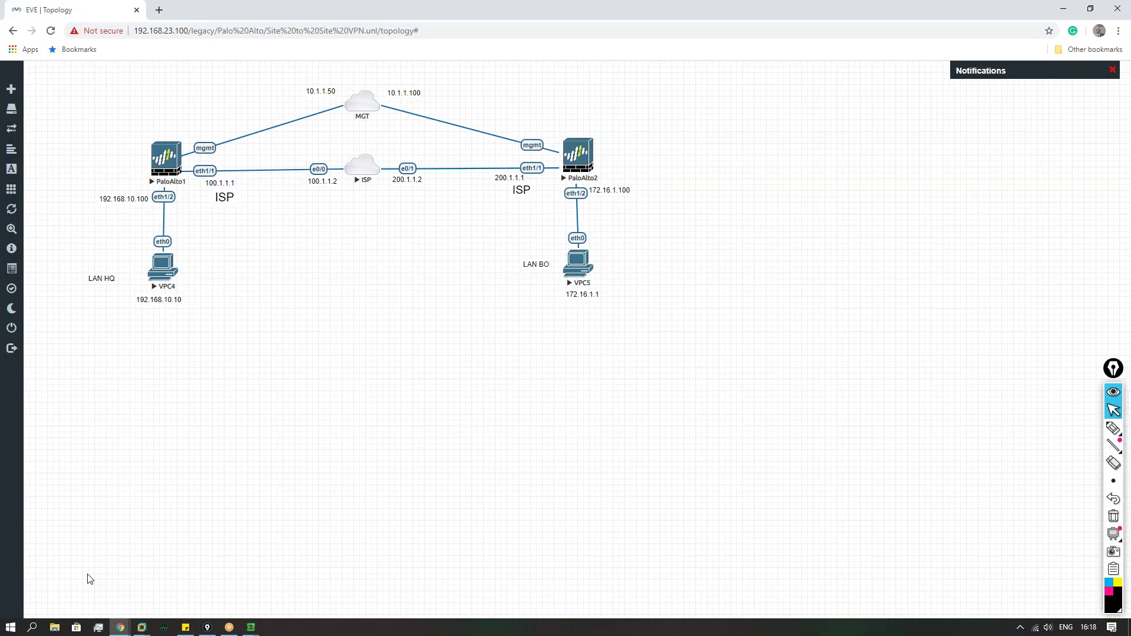
{"action": "mouse_move", "coordinate": [251, 627]}
{"action": "left_click", "coordinate": [199, 592]}
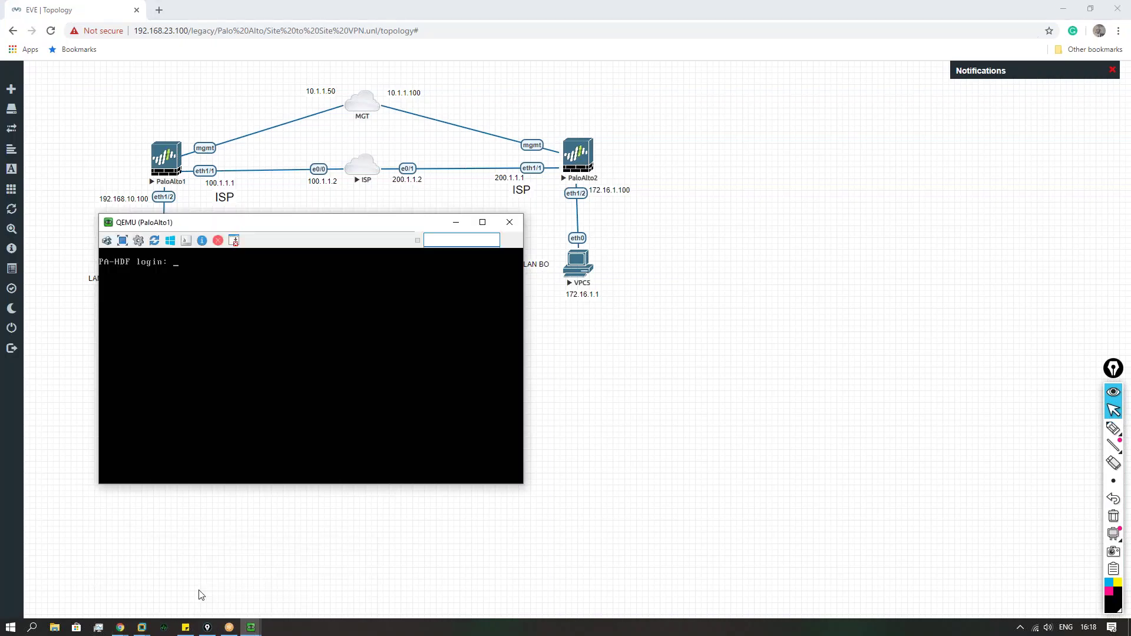
{"action": "left_click", "coordinate": [328, 344]}
{"action": "type", "text": "admin"}
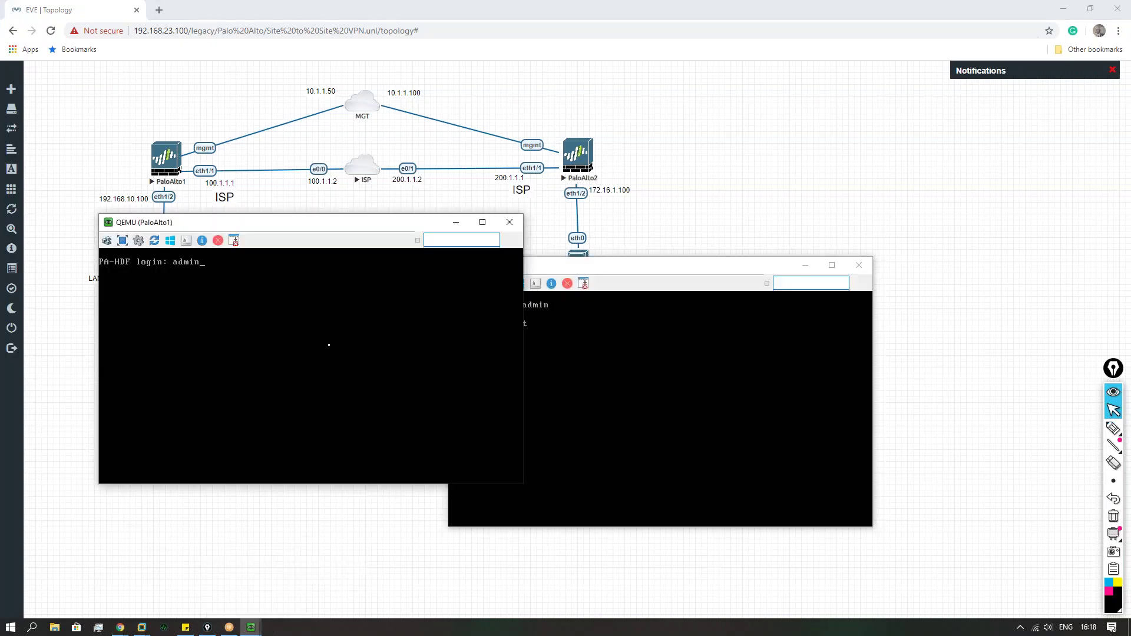
{"action": "key", "text": "Return"}
{"action": "left_click", "coordinate": [576, 383]}
{"action": "type", "text": "admin"}
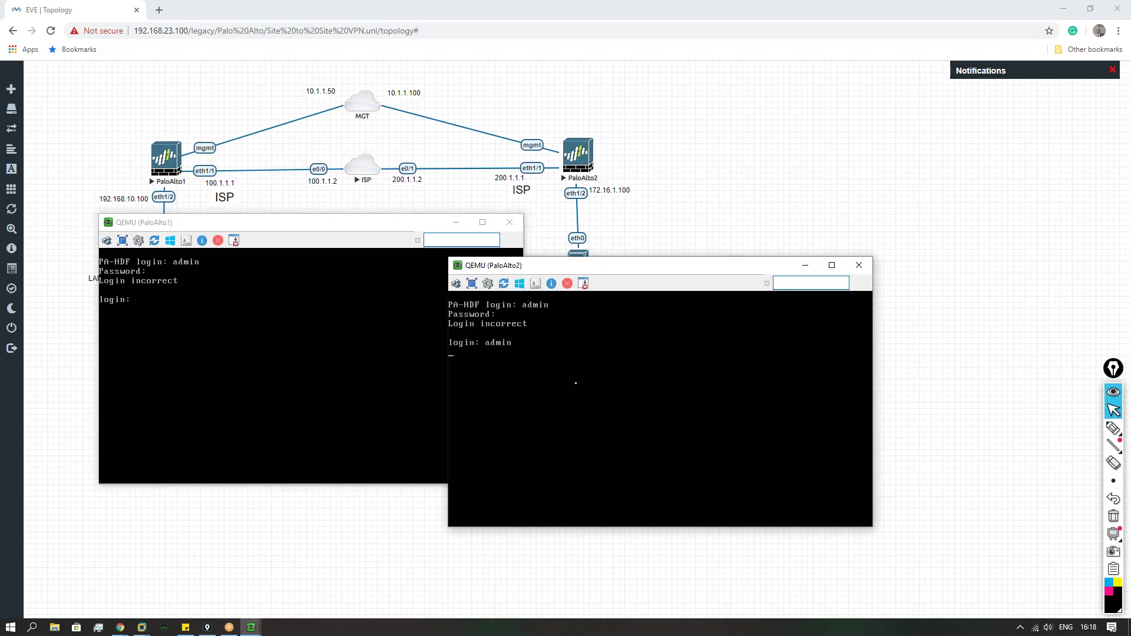
{"action": "key", "text": "Return"}
Step: Make another round of admin login attempts on PaloAlto1 and PaloAlto2, still Login incorrect
{"action": "key", "text": "Return"}
{"action": "left_click", "coordinate": [300, 353]}
{"action": "type", "text": "admin"}
{"action": "key", "text": "Return"}
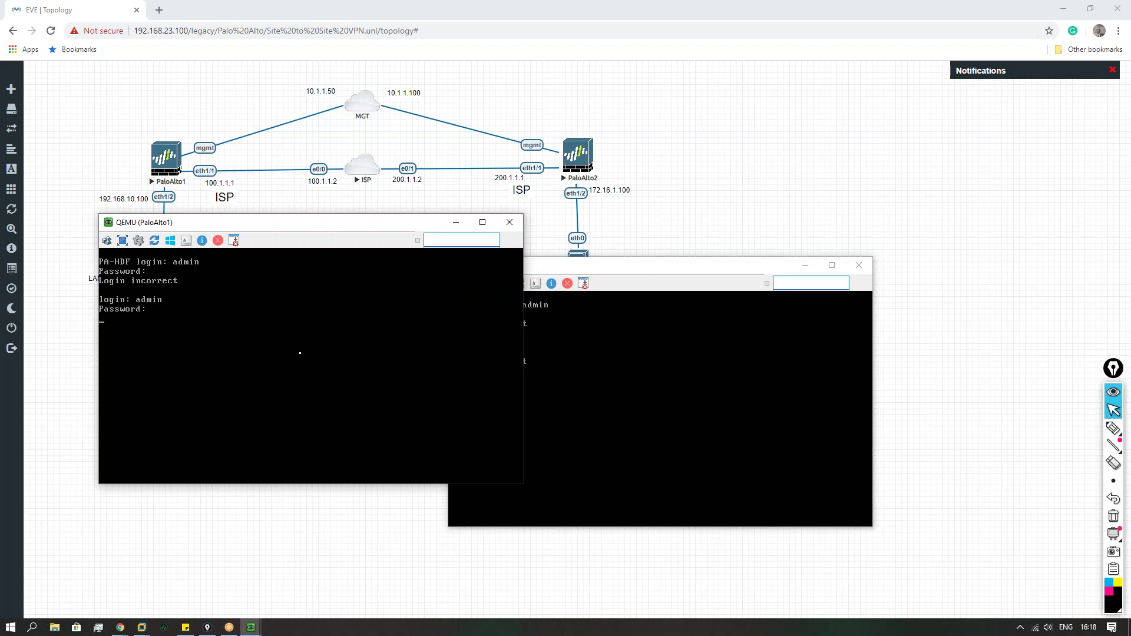
{"action": "left_click", "coordinate": [609, 410]}
{"action": "type", "text": "admi"}
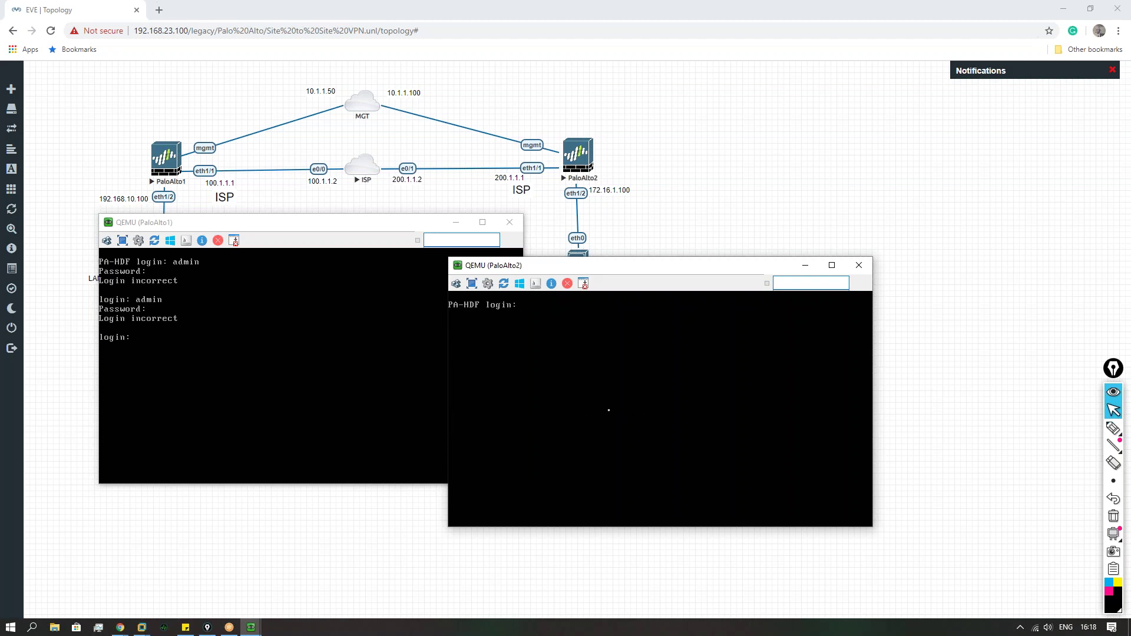
{"action": "type", "text": "adm"}
{"action": "key", "text": "Return"}
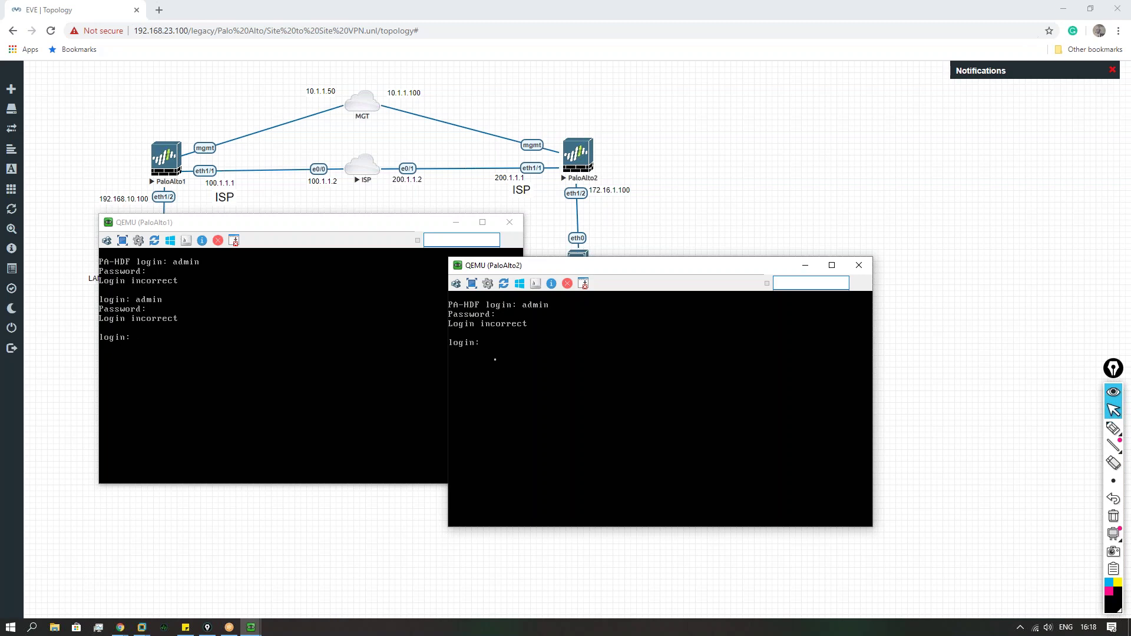
{"action": "left_click", "coordinate": [434, 355]}
{"action": "type", "text": "ad,"}
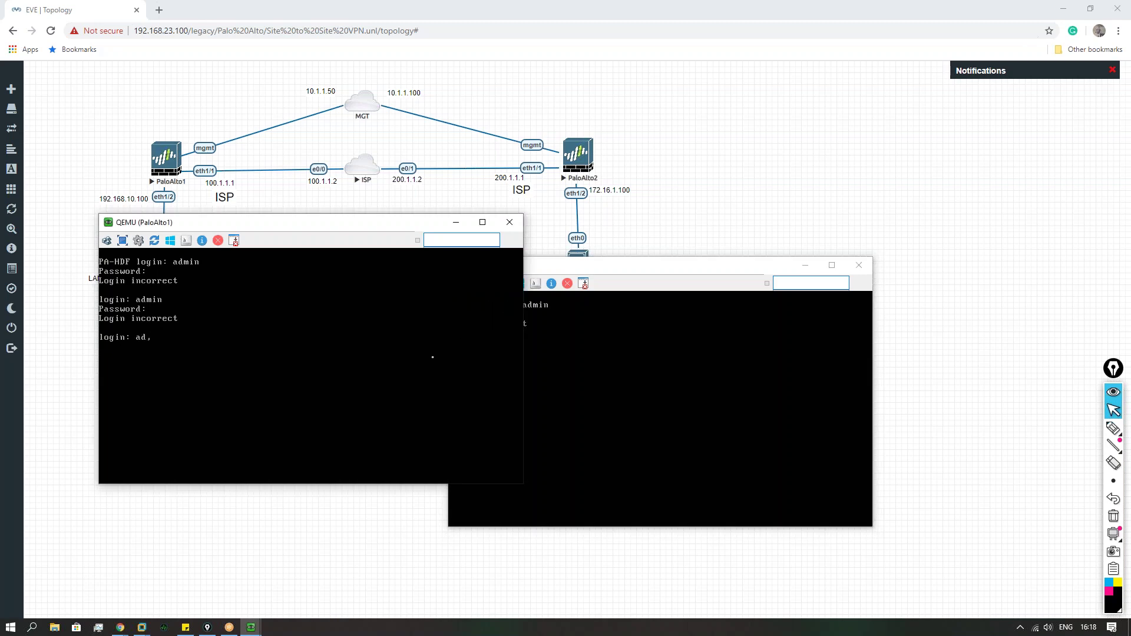
{"action": "type", "text": "dmin"}
{"action": "key", "text": "Return"}
{"action": "key", "text": "Return"}
Step: Check host CPU load (about 44%) in Task Manager's Performance view, then minimise it
{"action": "left_click", "coordinate": [98, 627]}
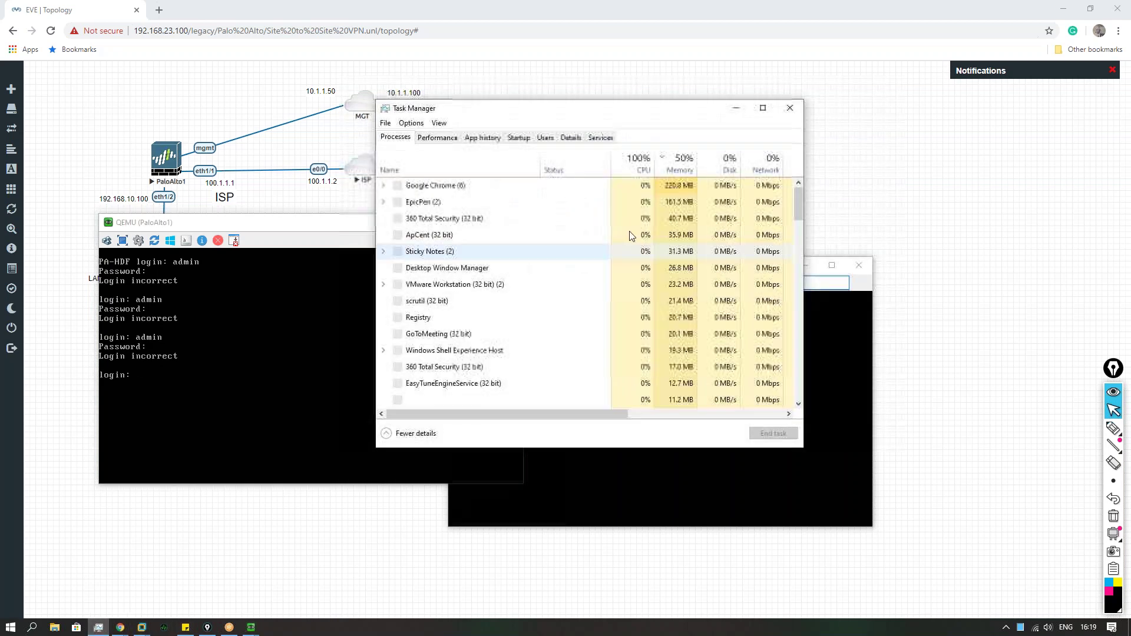
{"action": "left_click", "coordinate": [443, 138]}
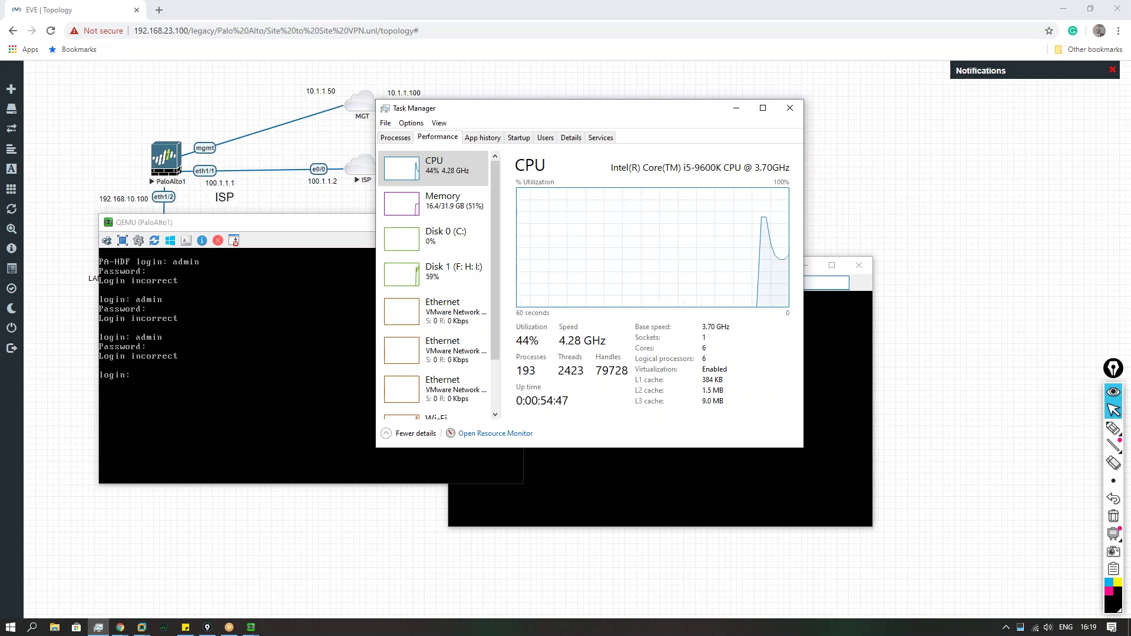
{"action": "left_click", "coordinate": [737, 108]}
Step: Hide both firewall consoles, open the ISP router console and enter privileged mode with en
{"action": "left_click", "coordinate": [466, 224]}
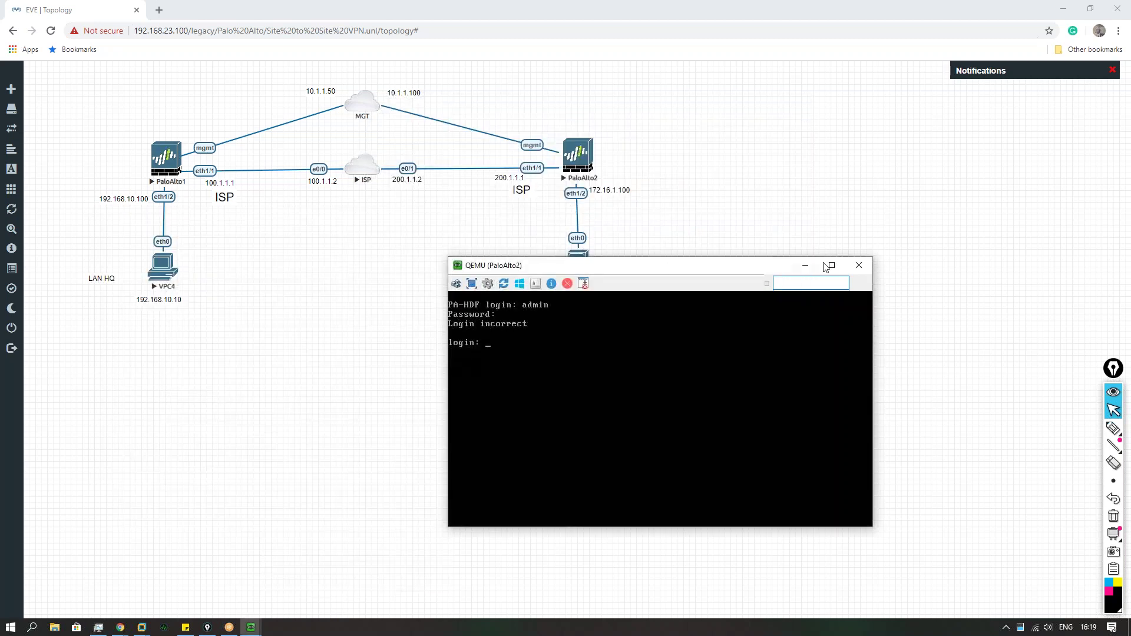
{"action": "left_click", "coordinate": [805, 265]}
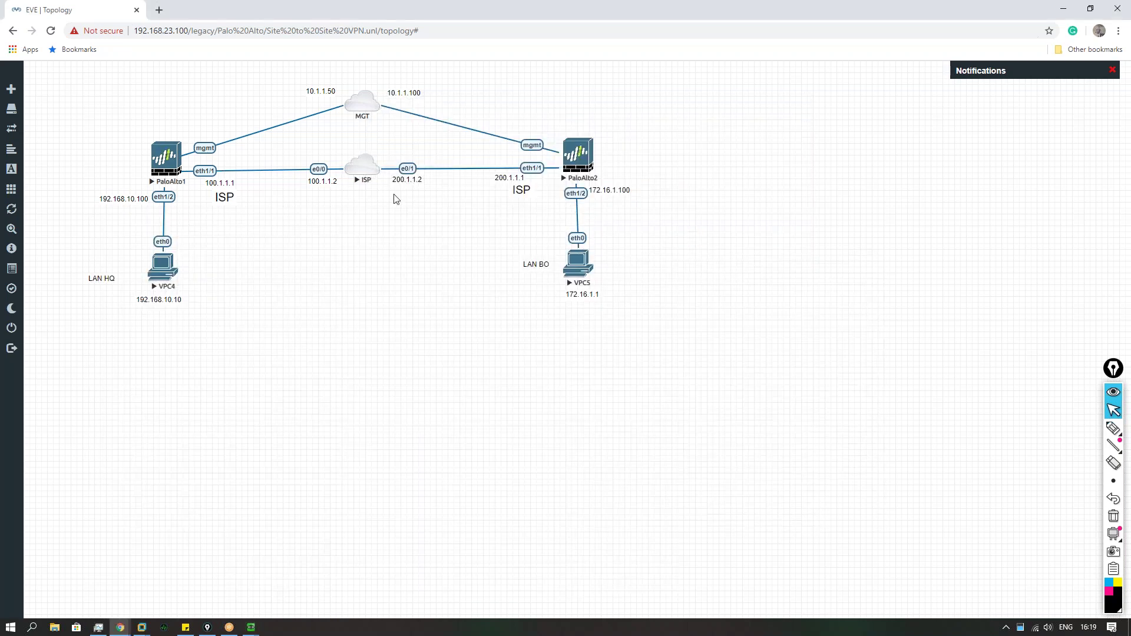
{"action": "left_click", "coordinate": [366, 171]}
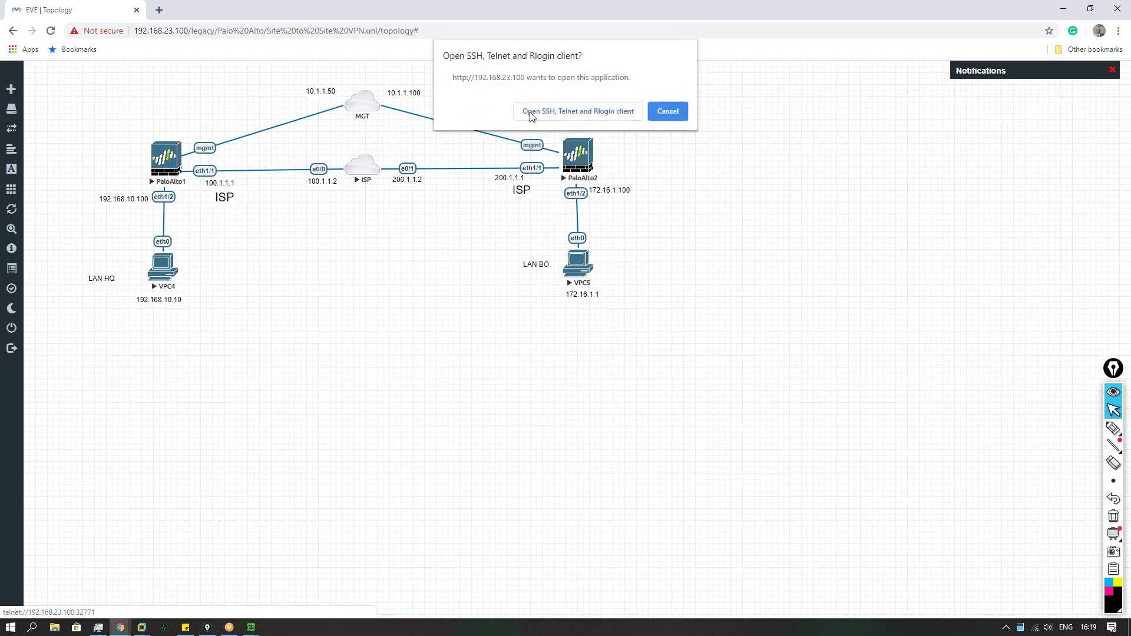
{"action": "left_click", "coordinate": [533, 113]}
{"action": "left_click_drag", "start_coordinate": [277, 30], "coordinate": [503, 356]}
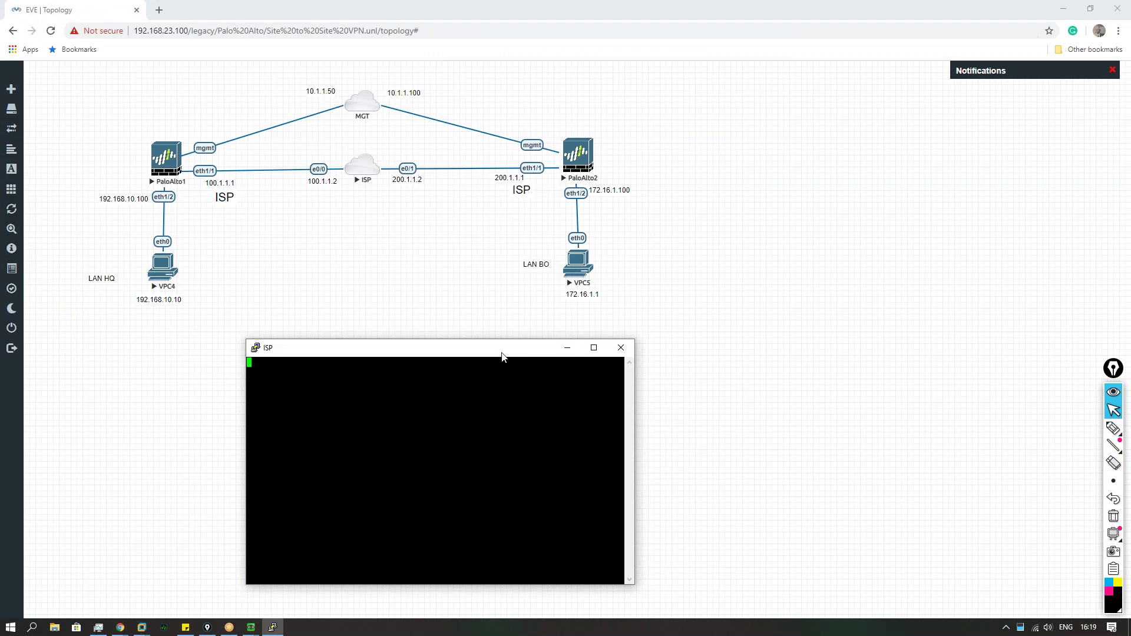
{"action": "key", "text": "Return"}
{"action": "key", "text": "Return"}
{"action": "key", "text": "Return"}
{"action": "type", "text": "en"}
{"action": "key", "text": "Return"}
Step: List the ISP interface summary and highlight Ethernet0/0 and Ethernet0/1 (200.1.1.2)
{"action": "type", "text": "show ip int rbie"}
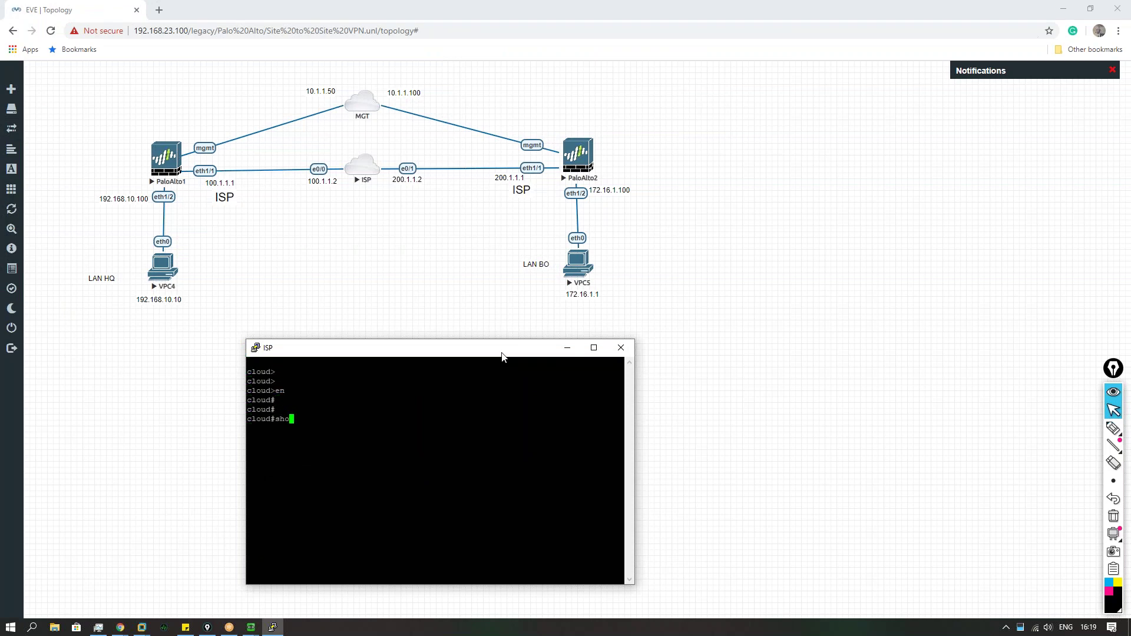
{"action": "key", "text": "ctrl+a"}
{"action": "key", "text": "Return"}
{"action": "key", "text": "Up"}
{"action": "key", "text": "BackSpace"}
{"action": "key", "text": "BackSpace"}
{"action": "key", "text": "BackSpace"}
{"action": "key", "text": "BackSpace"}
{"action": "type", "text": "brie"}
{"action": "key", "text": "ctrl+a"}
{"action": "key", "text": "Return"}
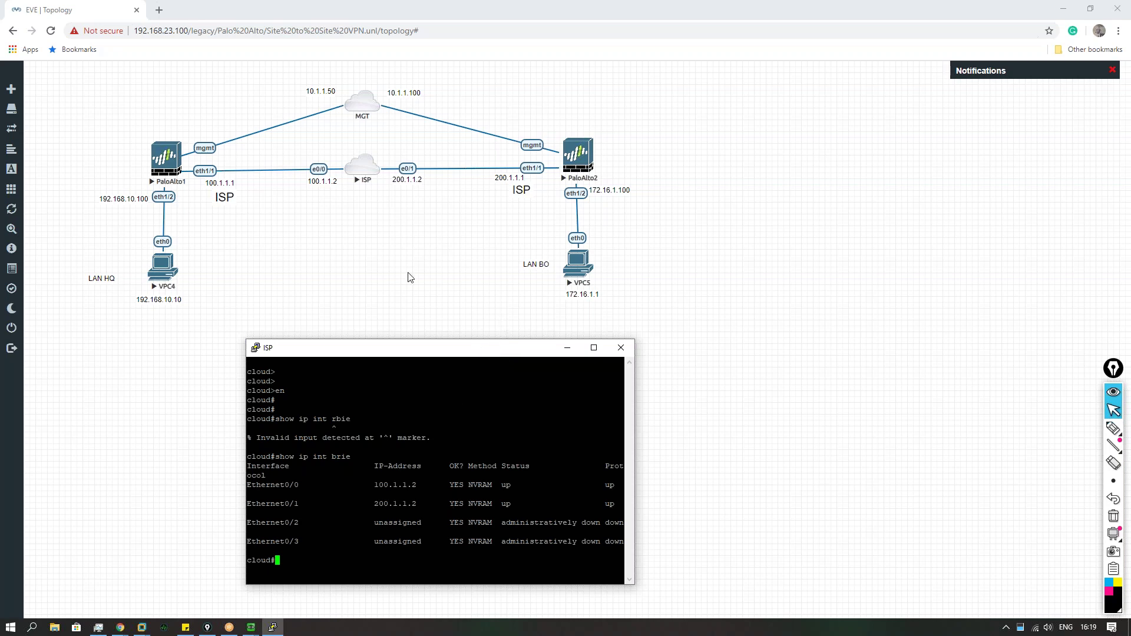
{"action": "left_click_drag", "start_coordinate": [388, 352], "coordinate": [454, 321]}
{"action": "left_click_drag", "start_coordinate": [318, 448], "coordinate": [478, 451]}
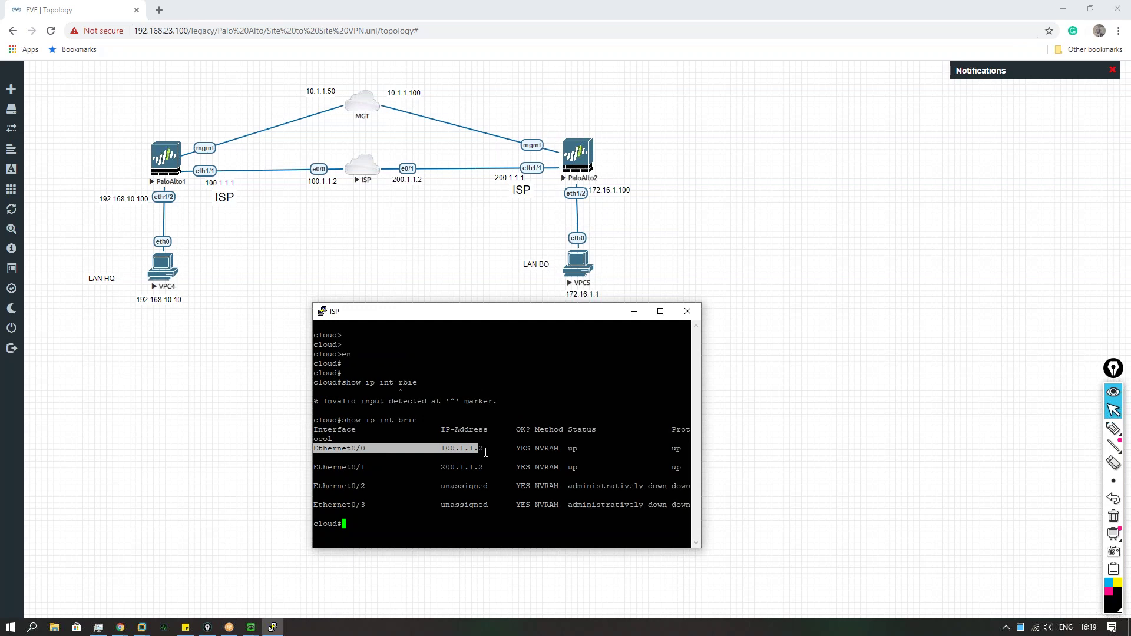
{"action": "left_click_drag", "start_coordinate": [332, 467], "coordinate": [484, 467]}
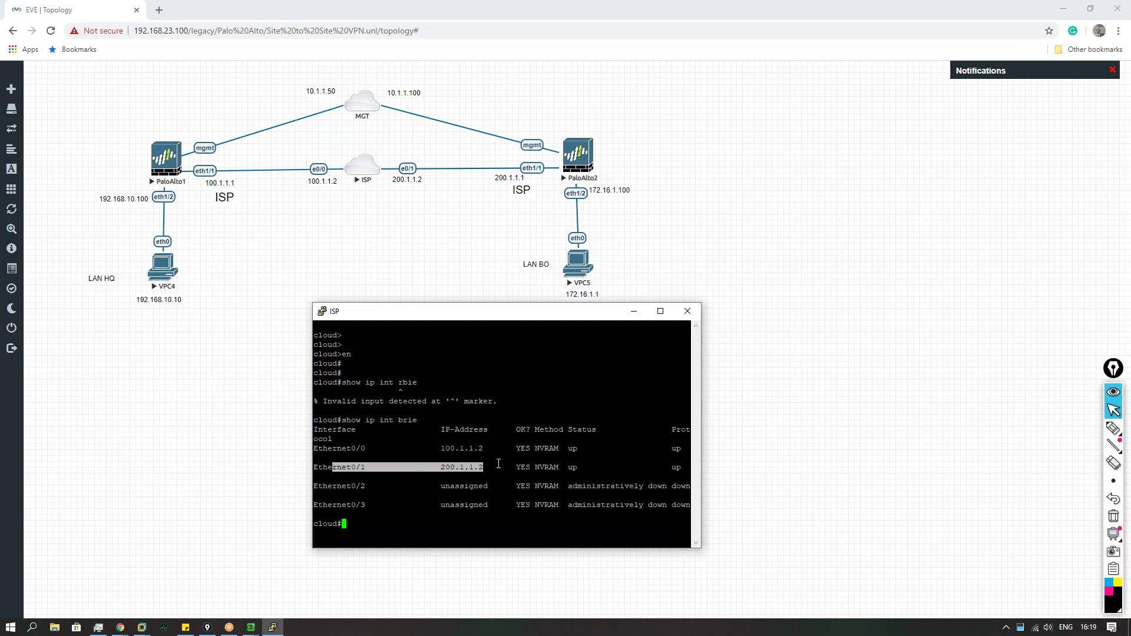
Step: Run show ip route, mark the connected routes, and close the ISP session
{"action": "type", "text": "show ip rou"}
{"action": "key", "text": "Tab"}
{"action": "key", "text": "Return"}
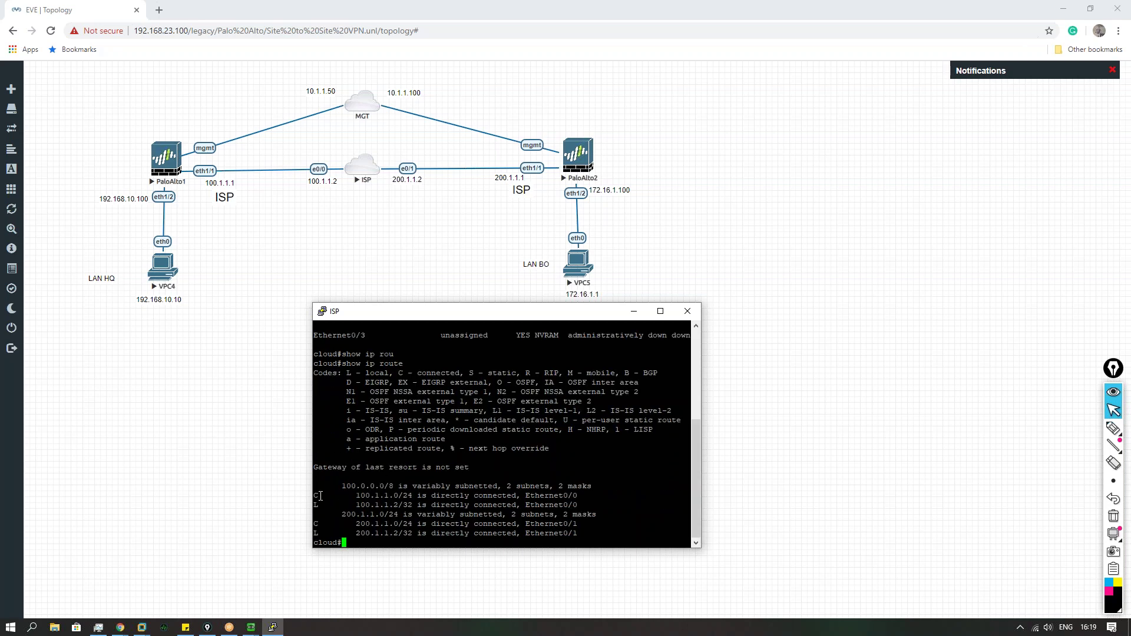
{"action": "left_click_drag", "start_coordinate": [315, 496], "coordinate": [580, 534]}
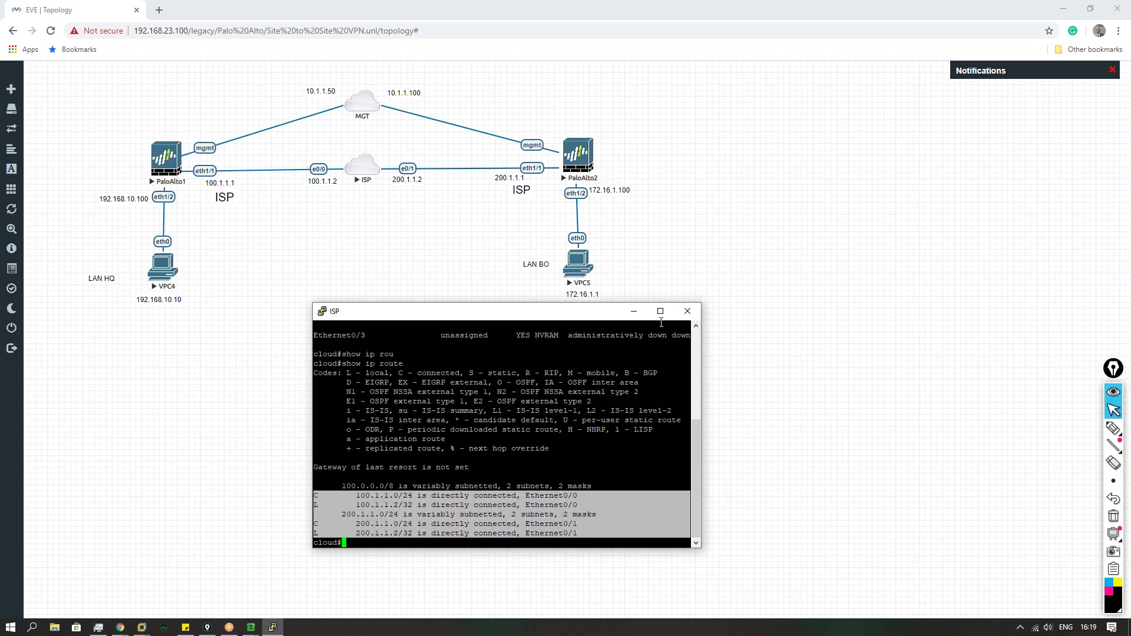
{"action": "scroll", "coordinate": [435, 482], "scroll_direction": "up", "scroll_amount": 4}
{"action": "left_click", "coordinate": [687, 311]}
{"action": "key", "text": "Return"}
{"action": "left_click", "coordinate": [251, 628]}
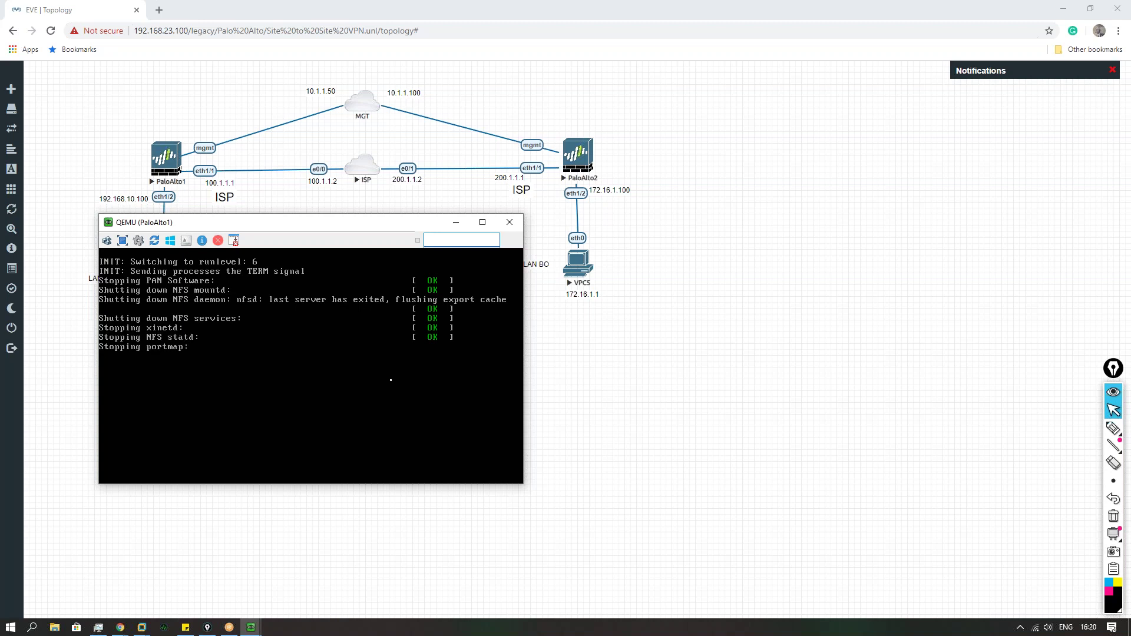
Step: Close the PaloAlto1 console, then wipe and start the PaloAlto1 node
{"action": "mouse_move", "coordinate": [251, 627]}
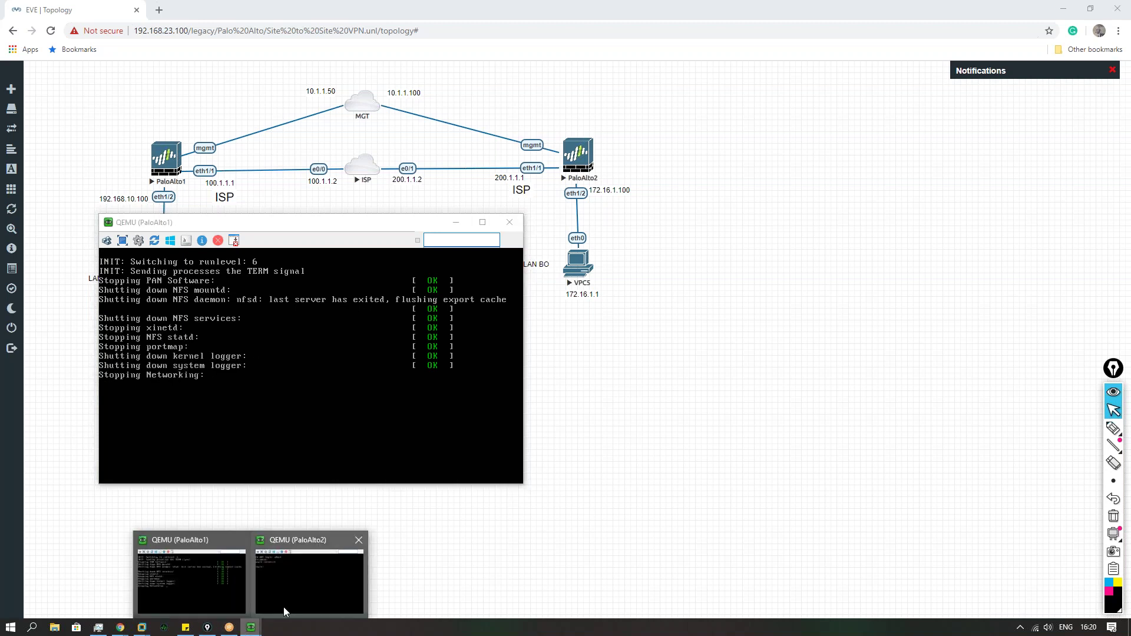
{"action": "left_click", "coordinate": [284, 607]}
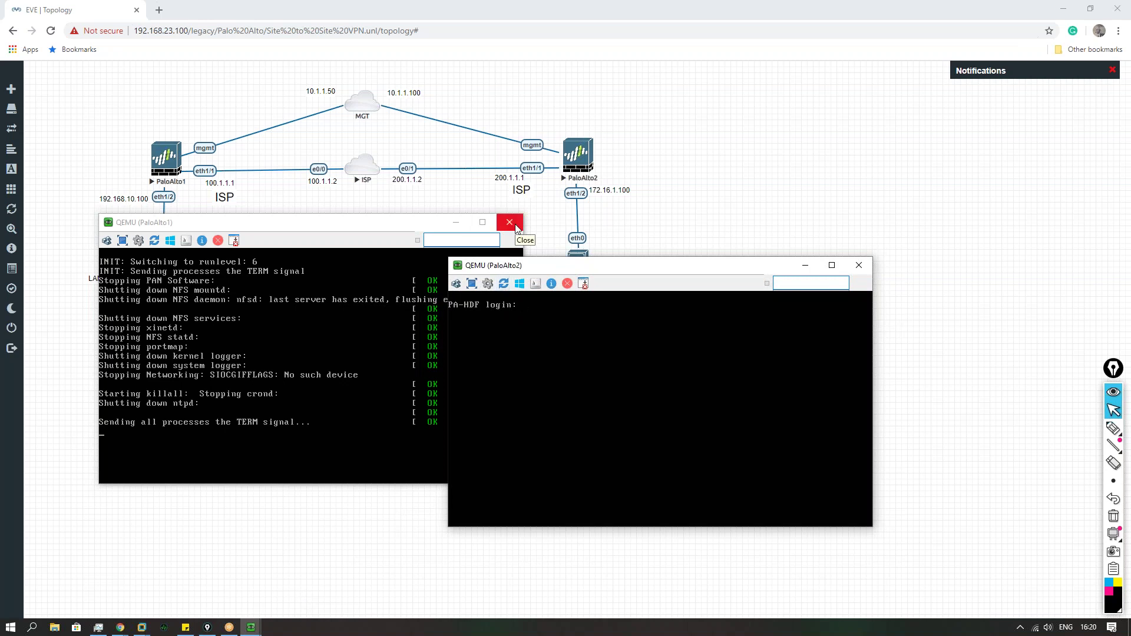
{"action": "left_click", "coordinate": [509, 222]}
{"action": "right_click", "coordinate": [165, 159]}
{"action": "left_click", "coordinate": [231, 184]}
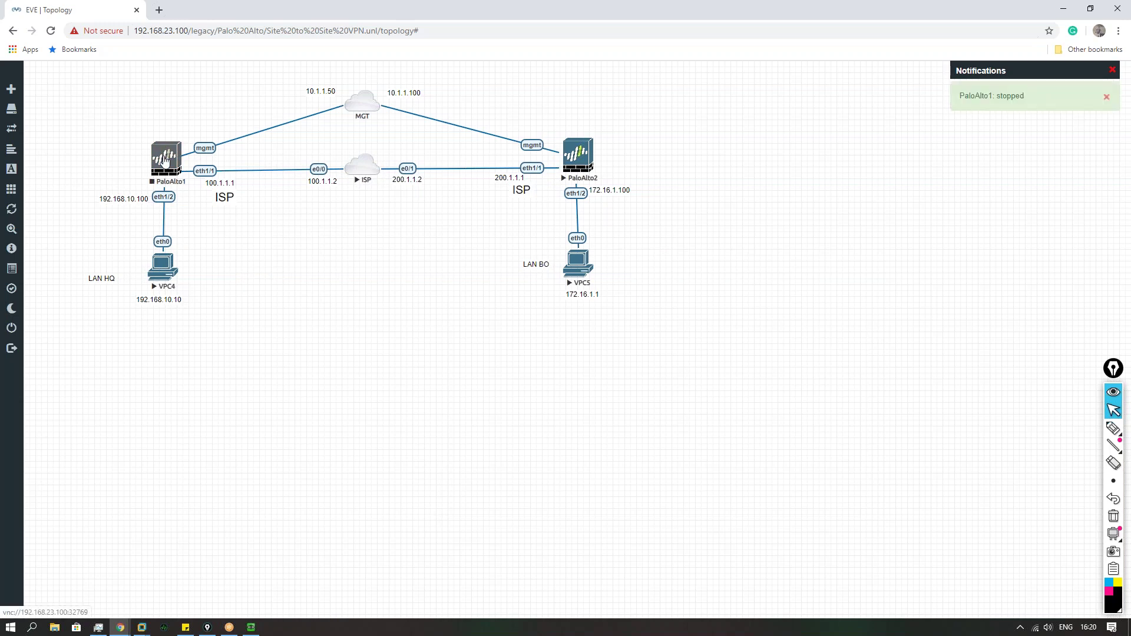
{"action": "right_click", "coordinate": [165, 159]}
{"action": "left_click", "coordinate": [194, 219]}
{"action": "left_click", "coordinate": [526, 155]}
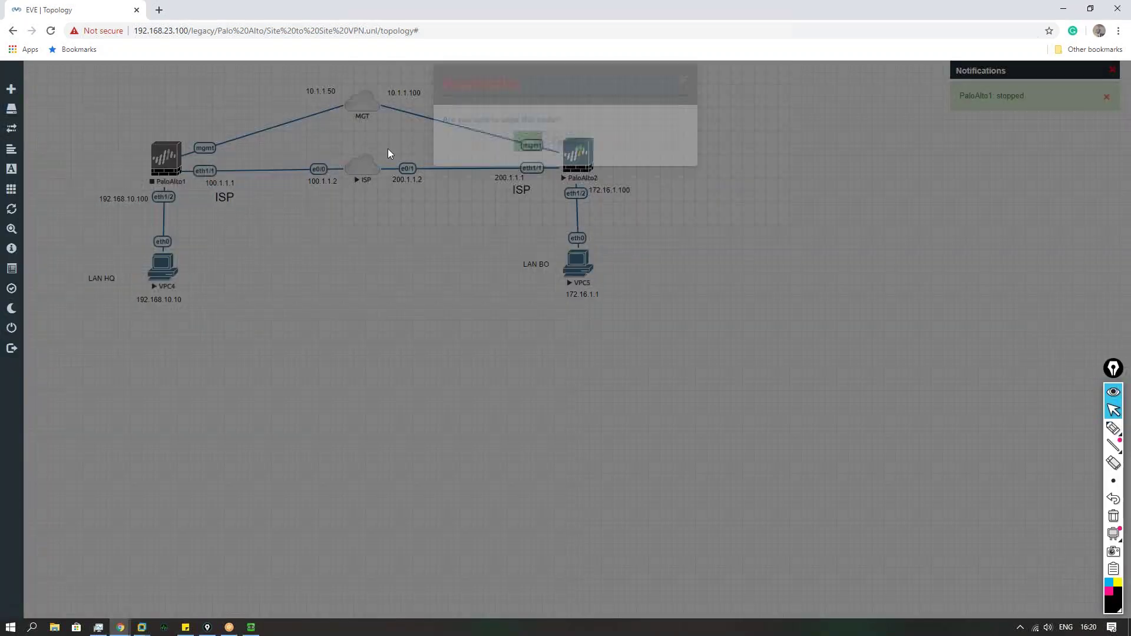
{"action": "right_click", "coordinate": [170, 163]}
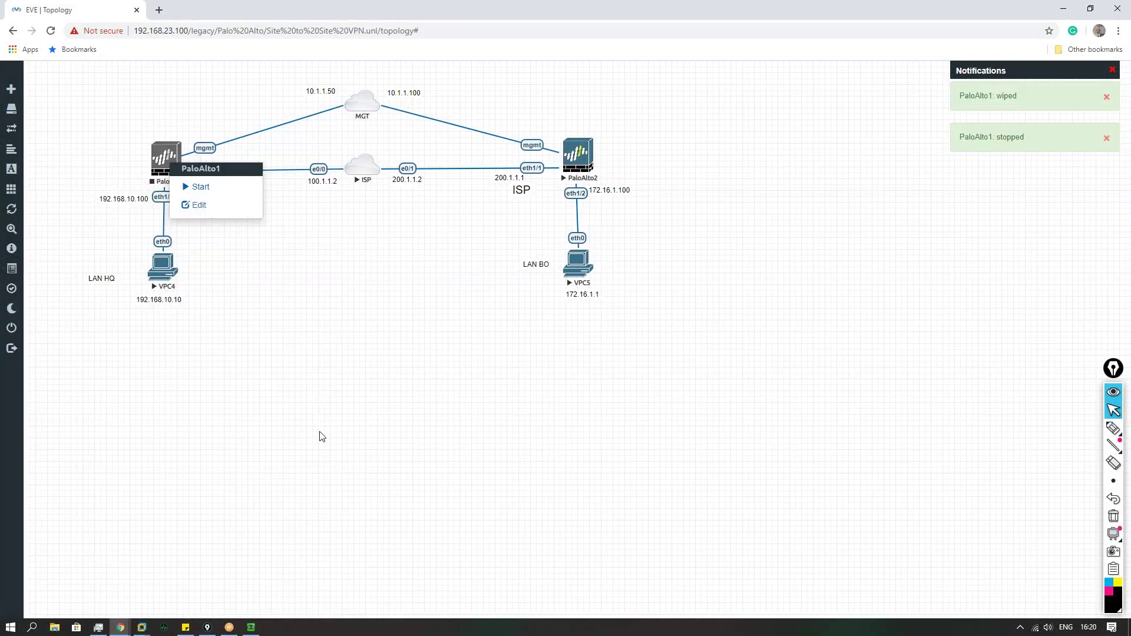
{"action": "left_click", "coordinate": [197, 187]}
Step: Close the PaloAlto2 console, stop and wipe PaloAlto2, and start both firewalls
{"action": "left_click", "coordinate": [255, 631]}
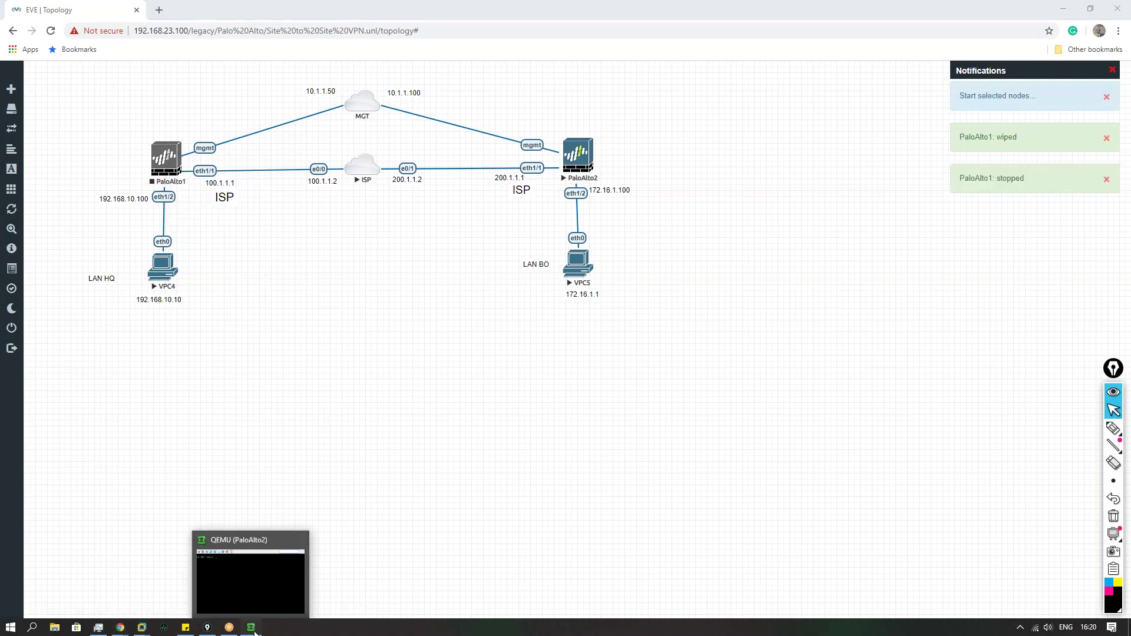
{"action": "left_click", "coordinate": [256, 629]}
{"action": "type", "text": "admin"}
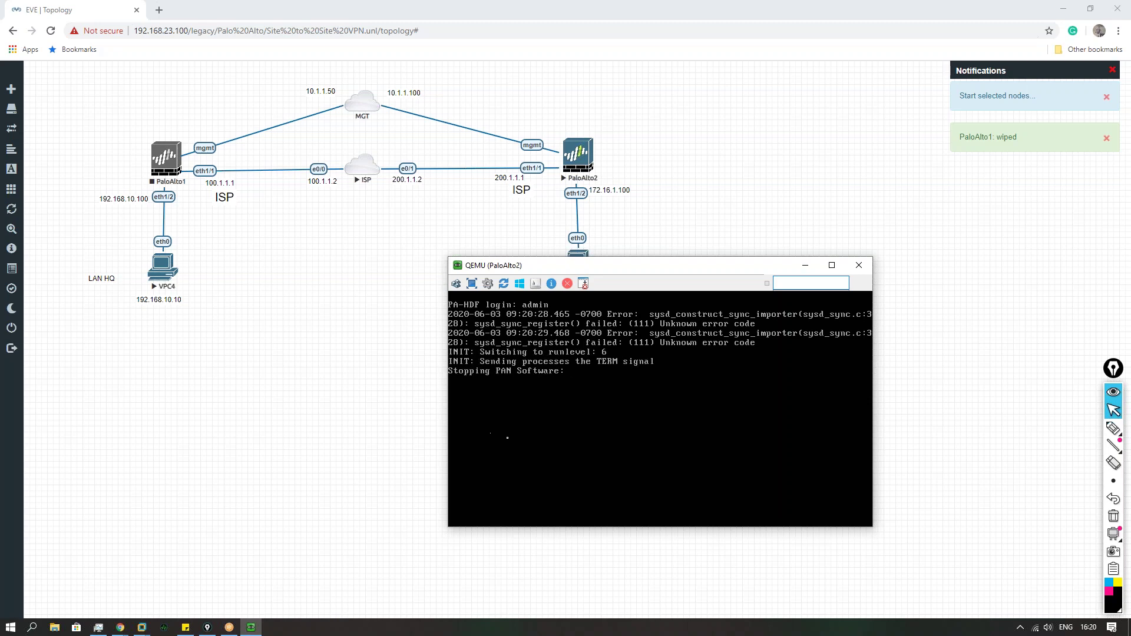
{"action": "left_click", "coordinate": [866, 265]}
{"action": "right_click", "coordinate": [568, 159]}
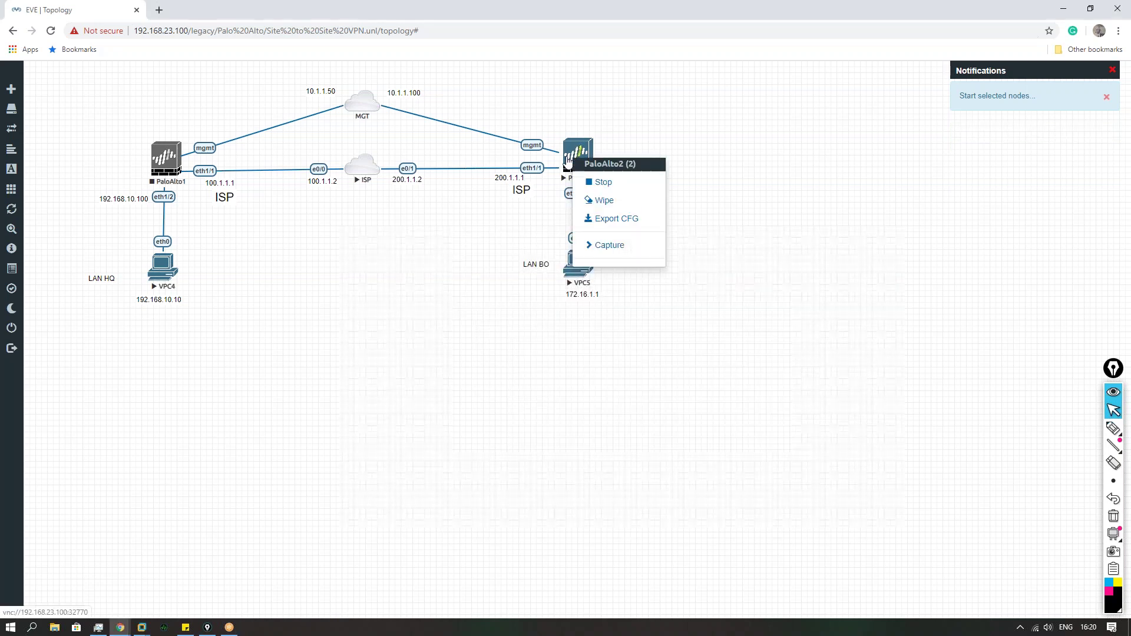
{"action": "left_click", "coordinate": [604, 182]}
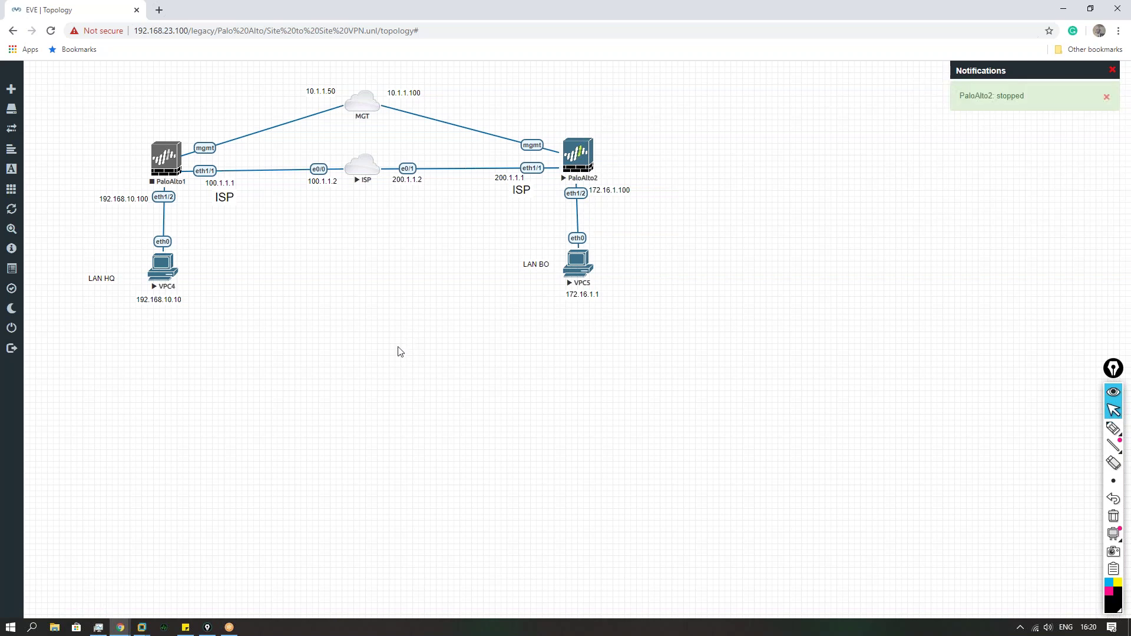
{"action": "right_click", "coordinate": [171, 158]}
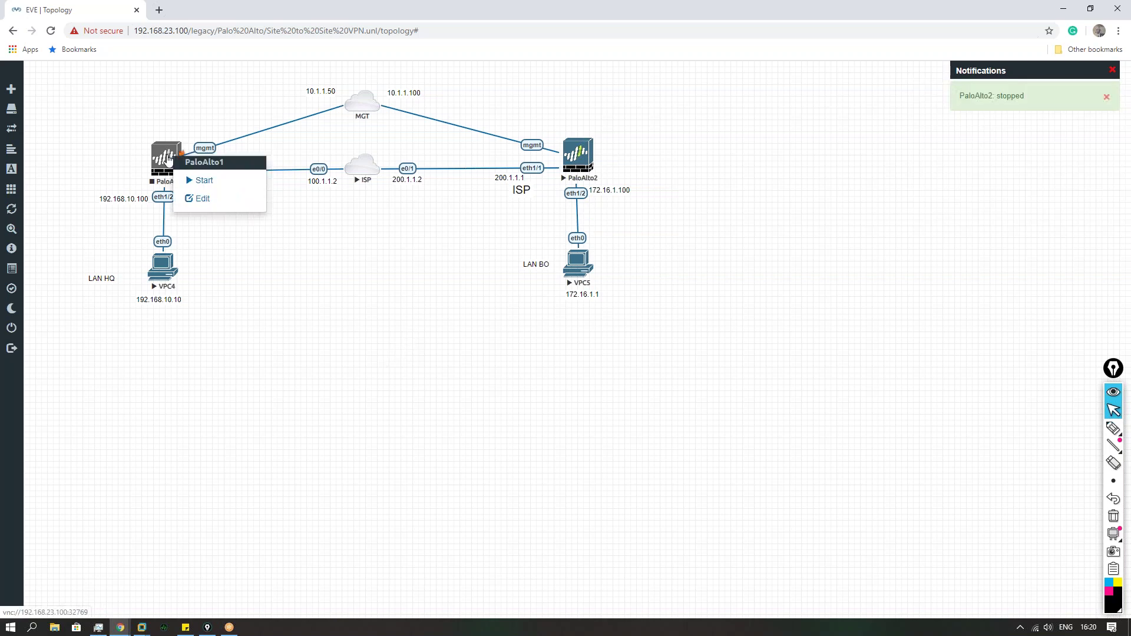
{"action": "left_click", "coordinate": [204, 182]}
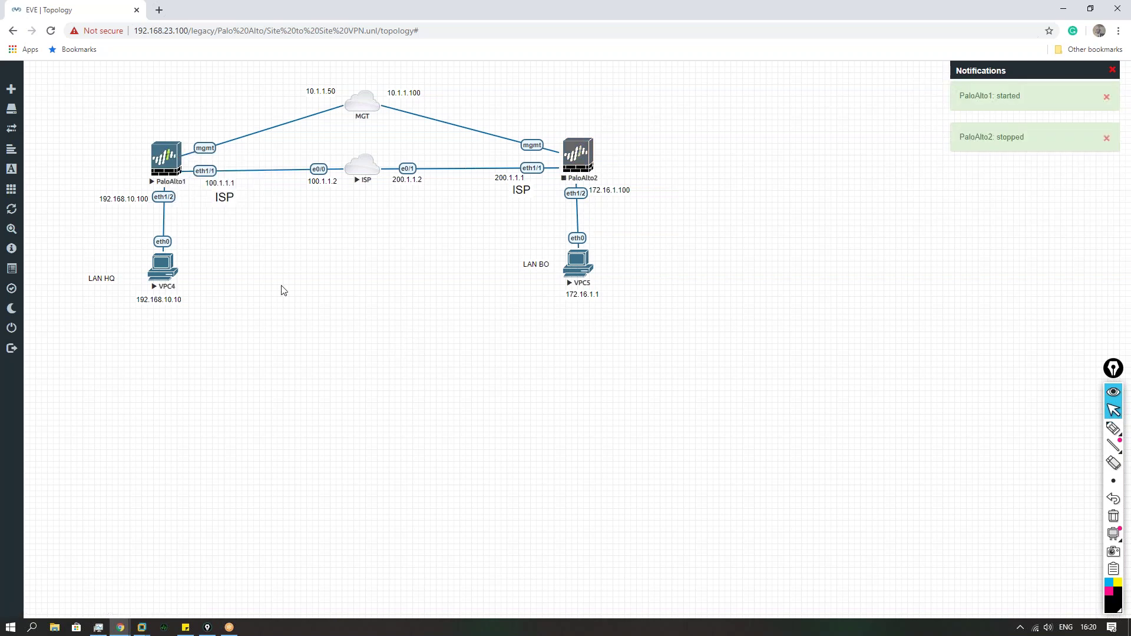
{"action": "right_click", "coordinate": [581, 154]}
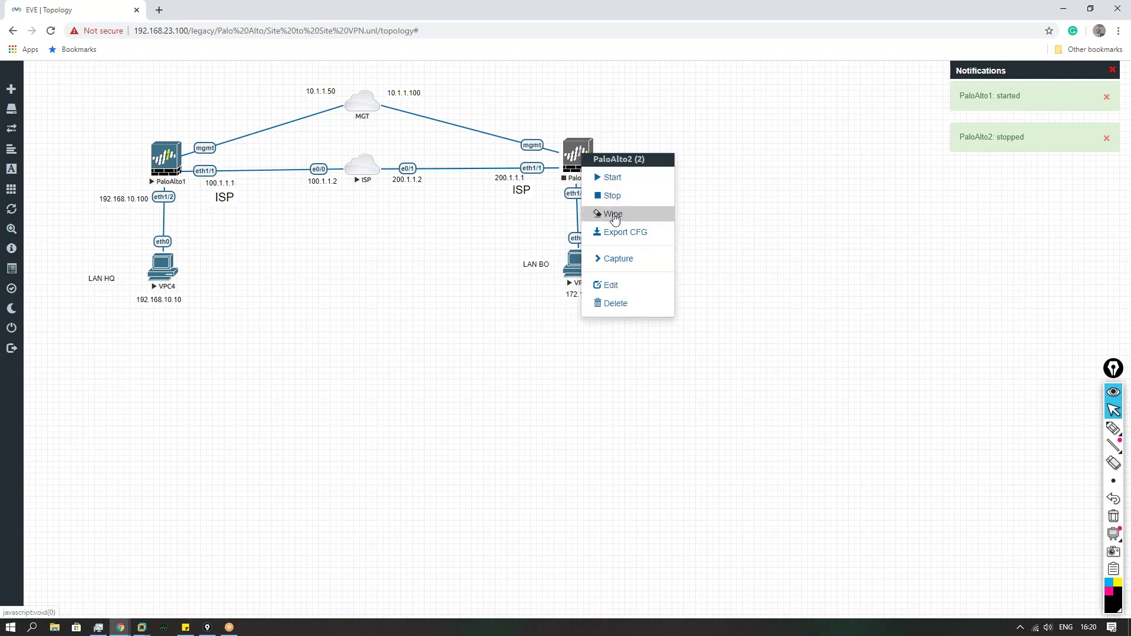
{"action": "left_click", "coordinate": [613, 215]}
{"action": "left_click", "coordinate": [524, 154]}
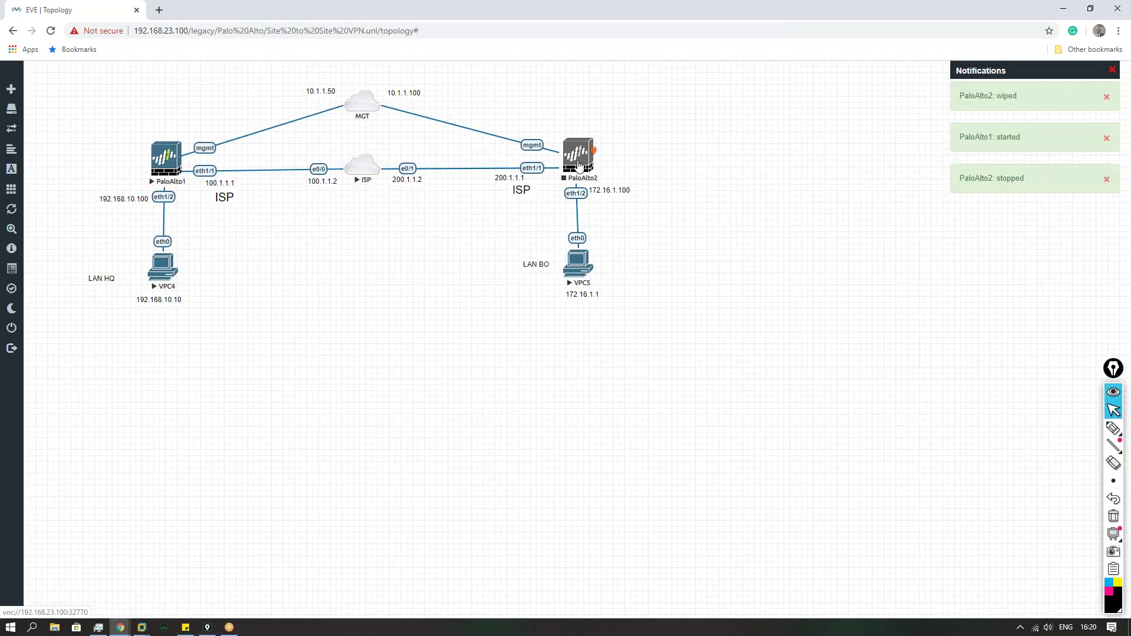
{"action": "right_click", "coordinate": [579, 162]}
{"action": "left_click", "coordinate": [607, 181]}
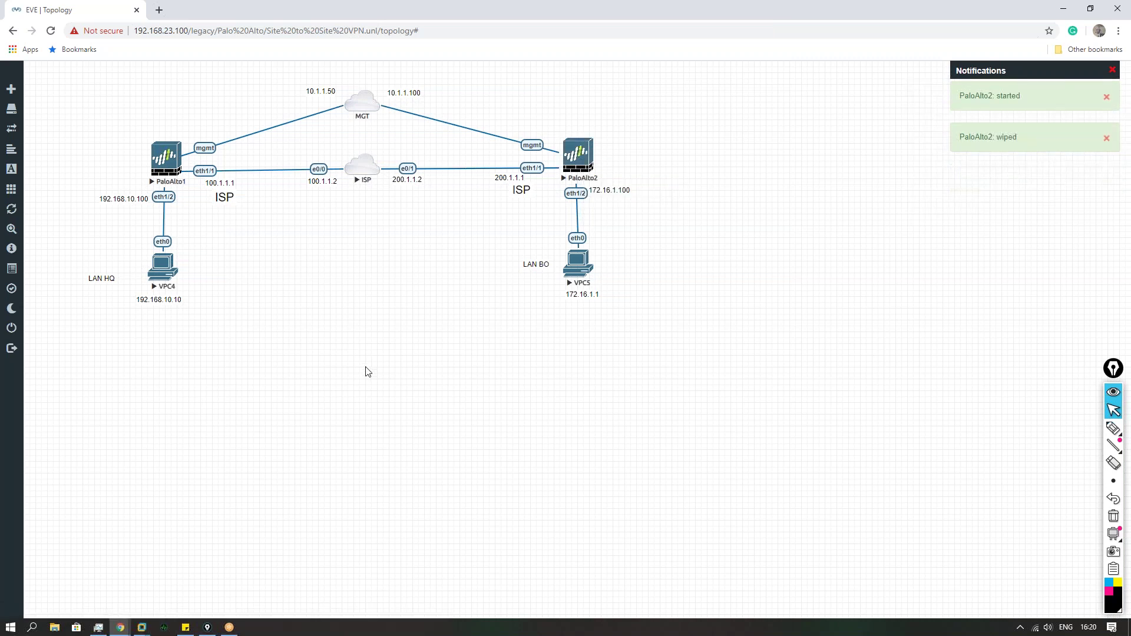
Step: Open the PaloAlto1 and PaloAlto2 consoles and place them side by side, left and right
{"action": "left_click", "coordinate": [172, 157]}
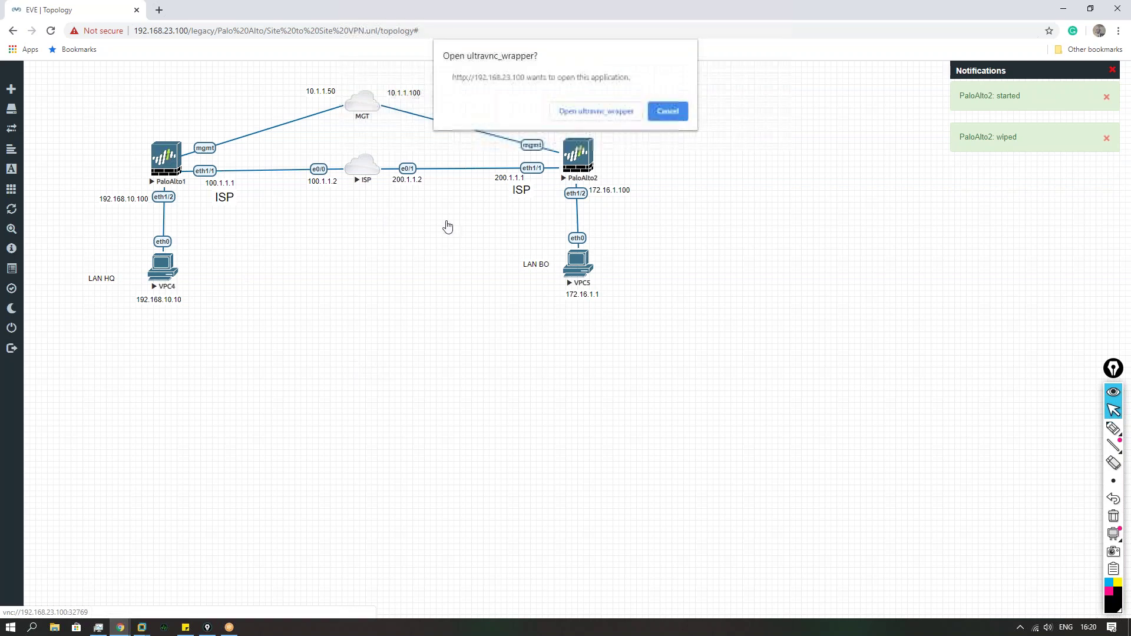
{"action": "left_click", "coordinate": [576, 112]}
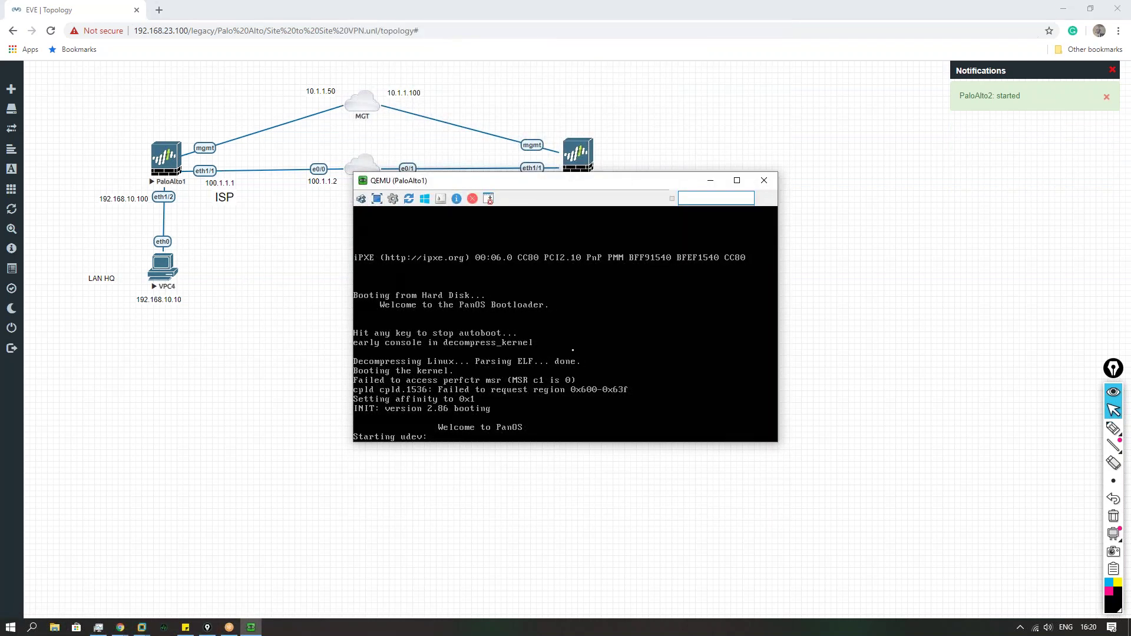
{"action": "left_click", "coordinate": [579, 155]}
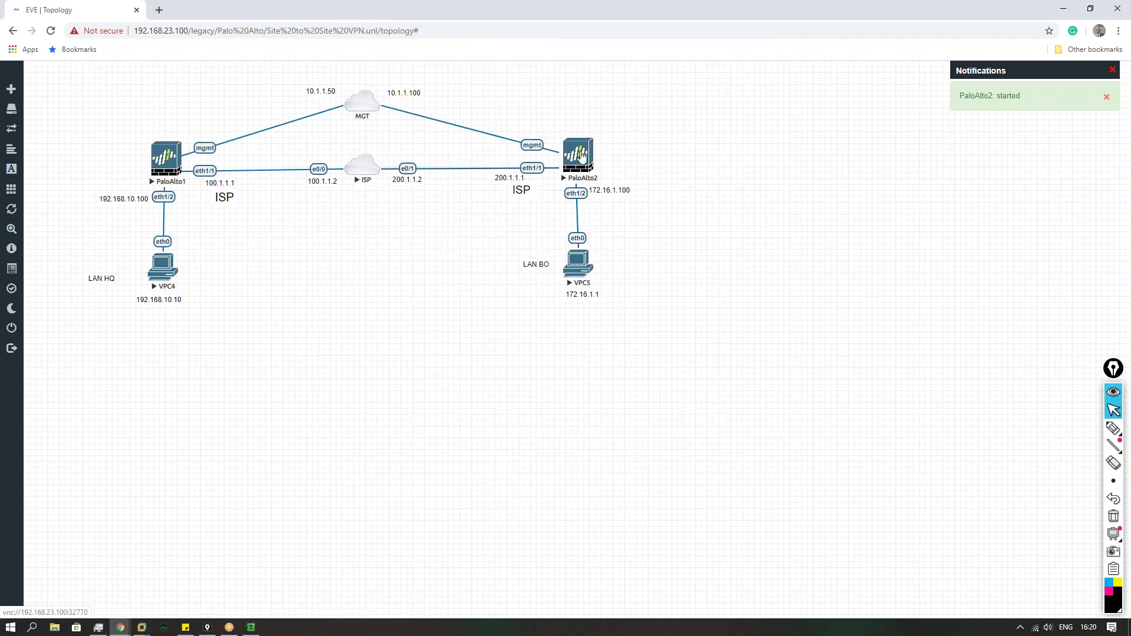
{"action": "left_click", "coordinate": [597, 112]}
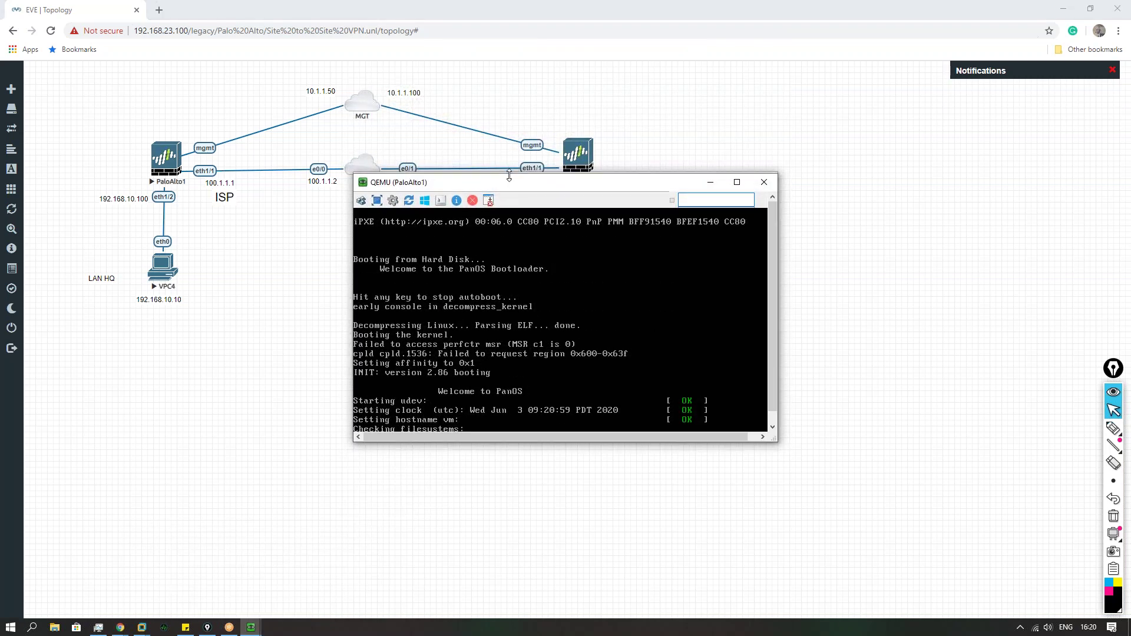
{"action": "left_click_drag", "start_coordinate": [512, 187], "coordinate": [257, 274]}
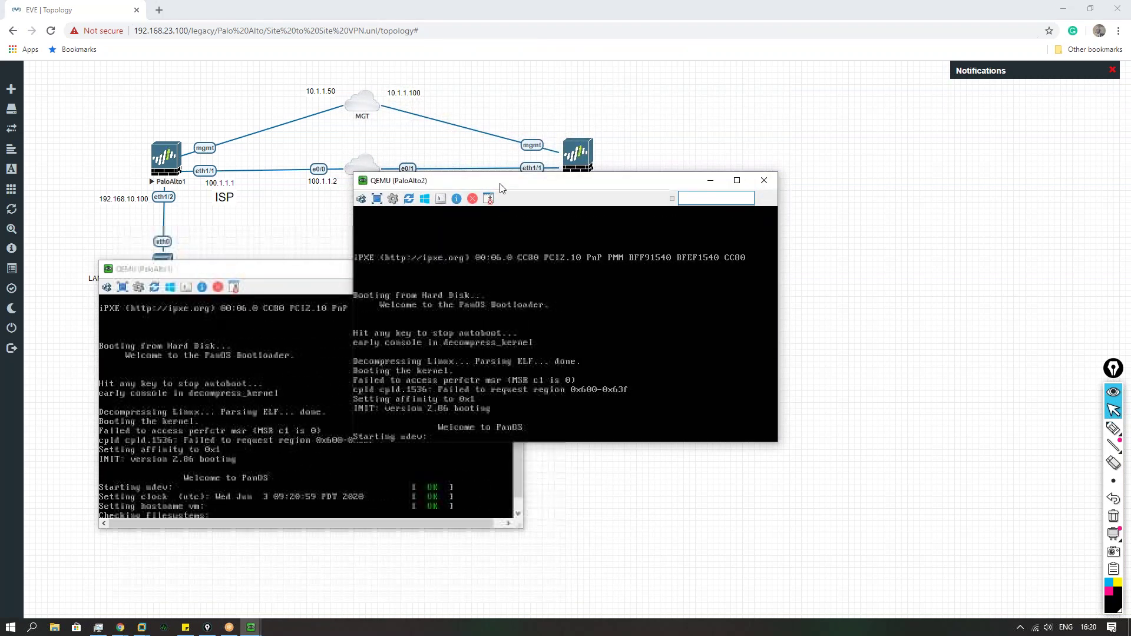
{"action": "left_click_drag", "start_coordinate": [503, 183], "coordinate": [723, 269]}
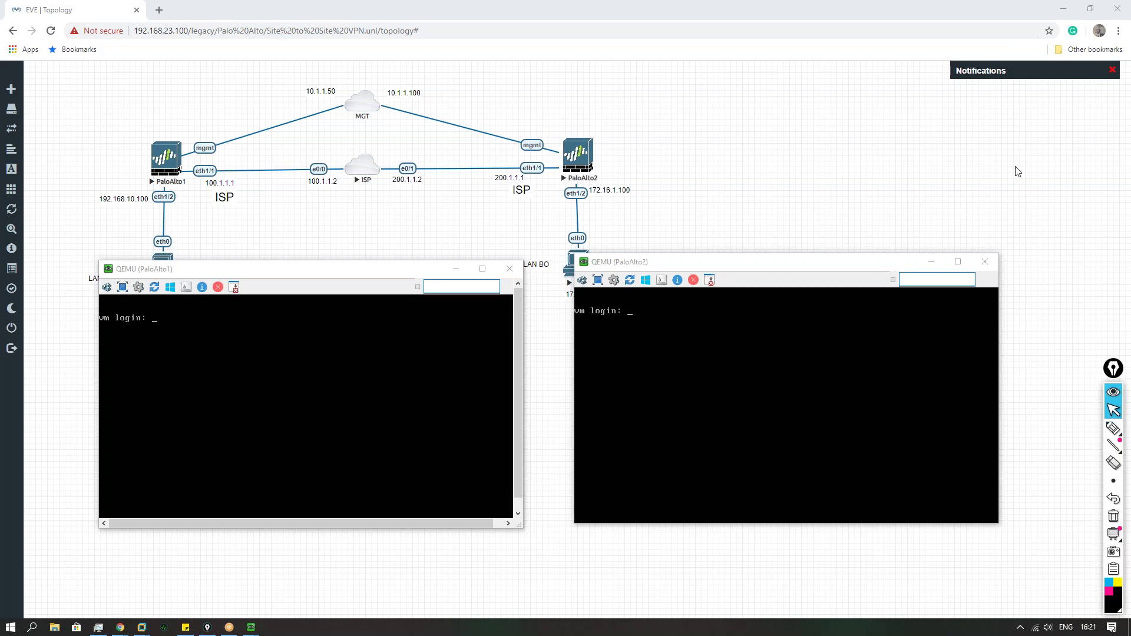
Step: Repeatedly try admin logins on the PaloAlto1 console; each returns Login incorrect
{"action": "left_click", "coordinate": [299, 402]}
{"action": "type", "text": "admin"}
{"action": "key", "text": "Return"}
{"action": "key", "text": "Return"}
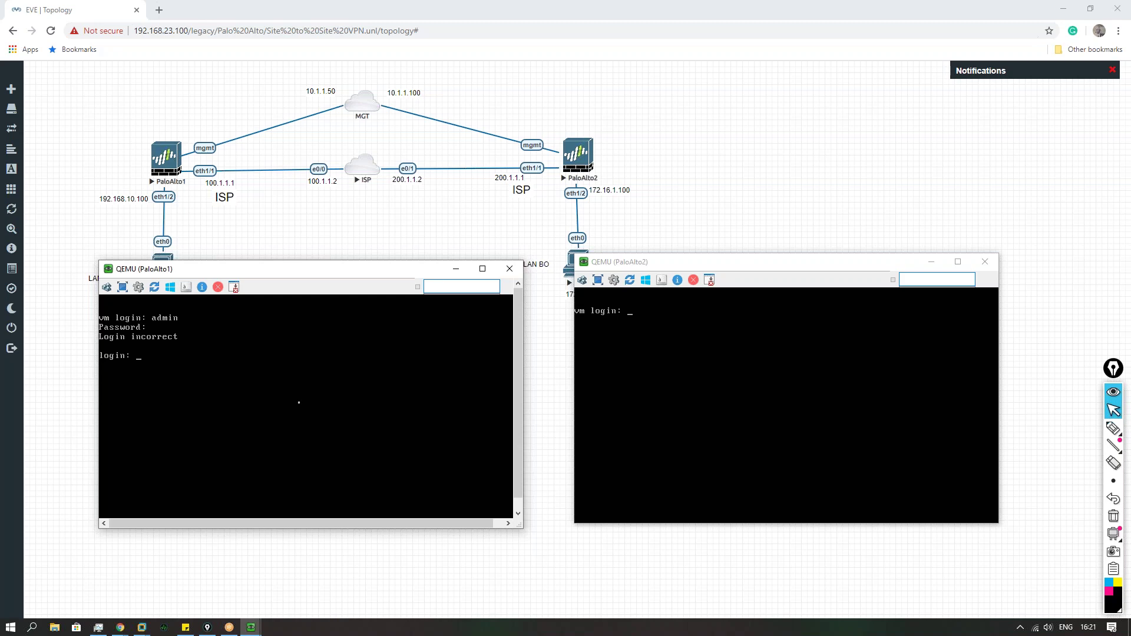
{"action": "type", "text": "admin"}
{"action": "key", "text": "Return"}
{"action": "key", "text": "Return"}
{"action": "type", "text": "admin"}
{"action": "key", "text": "Return"}
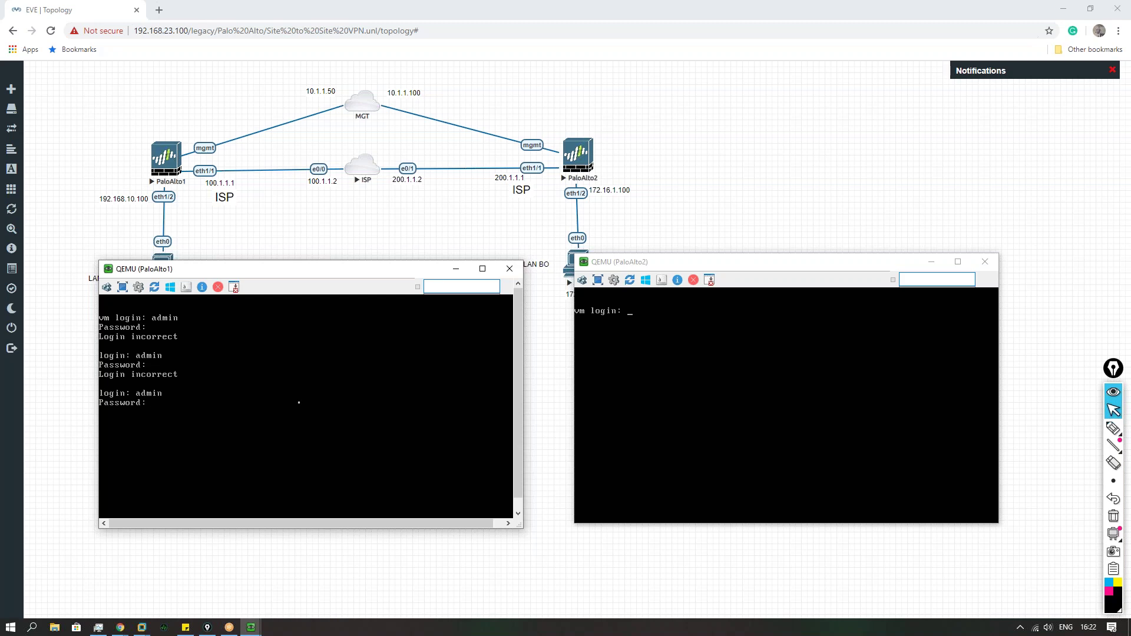
{"action": "key", "text": "Return"}
{"action": "type", "text": "admin"}
{"action": "key", "text": "Return"}
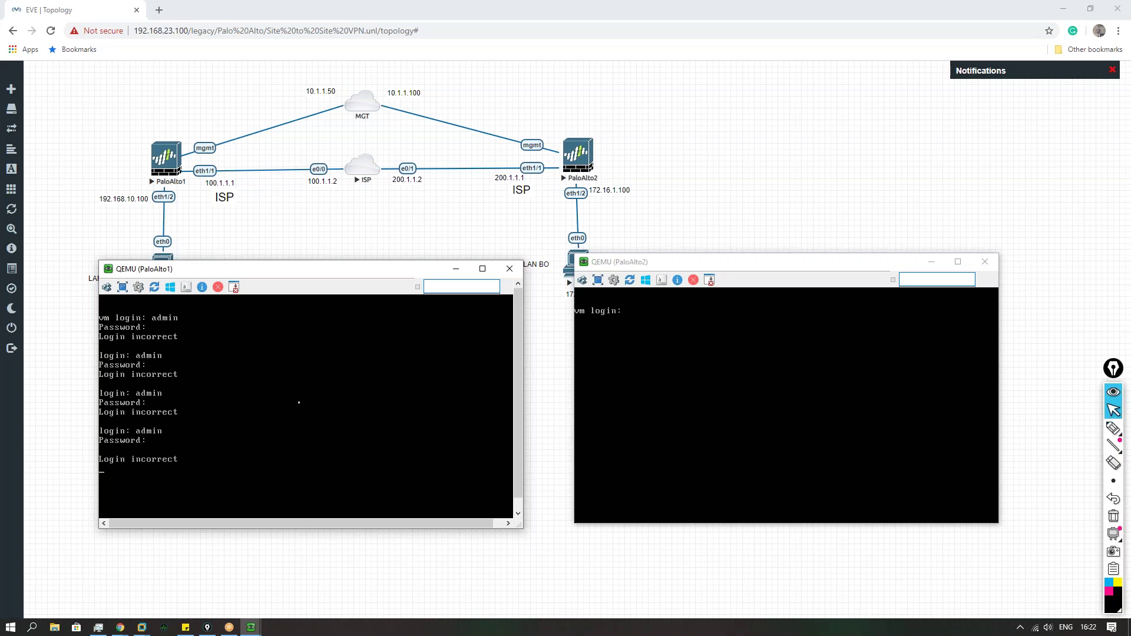
{"action": "type", "text": "admi"}
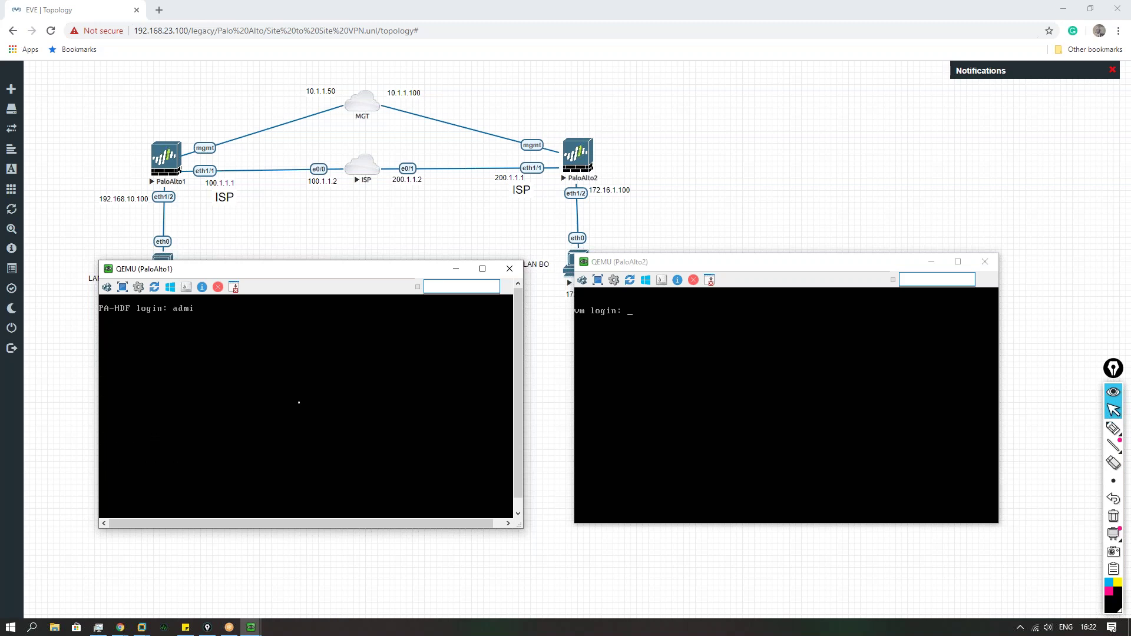
{"action": "type", "text": "n adminPassword:"}
{"action": "key", "text": "Return"}
{"action": "type", "text": "admin"}
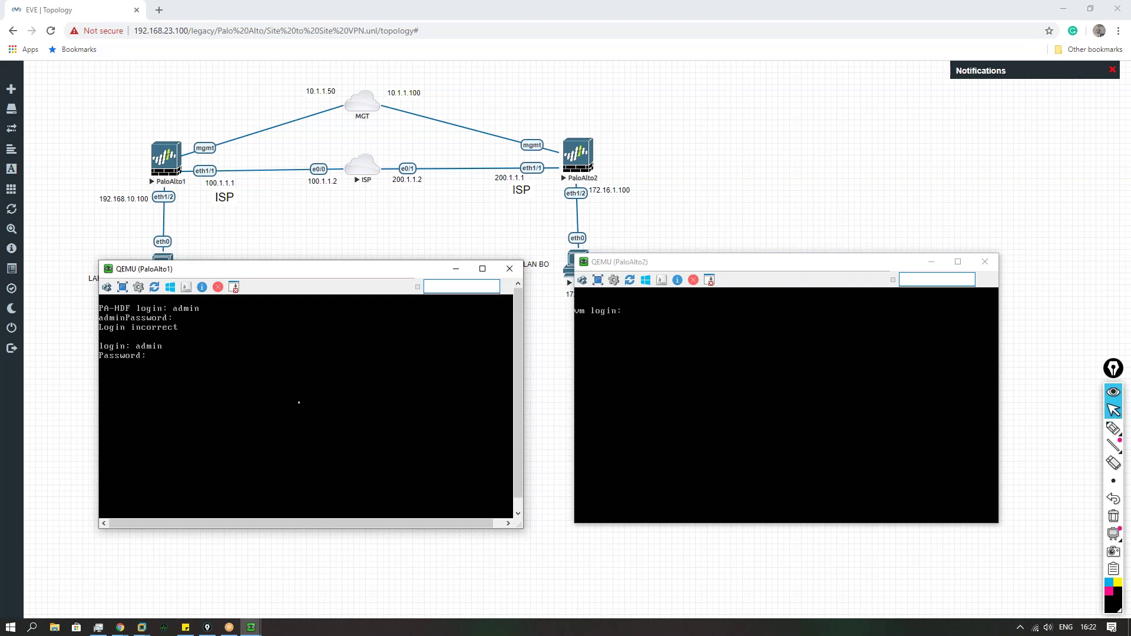
{"action": "key", "text": "Return"}
Step: Try admin logins on PaloAlto2, then begin another attempt on PaloAlto1
{"action": "left_click", "coordinate": [617, 396]}
{"action": "type", "text": "admin "}
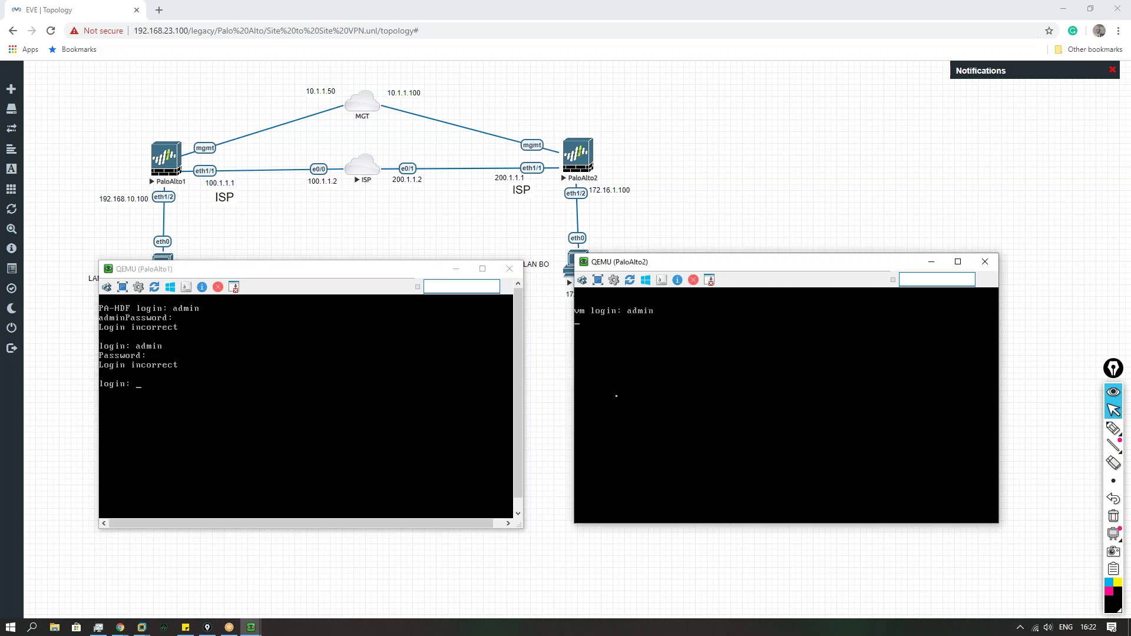
{"action": "type", "text": "admin"}
{"action": "key", "text": "Return"}
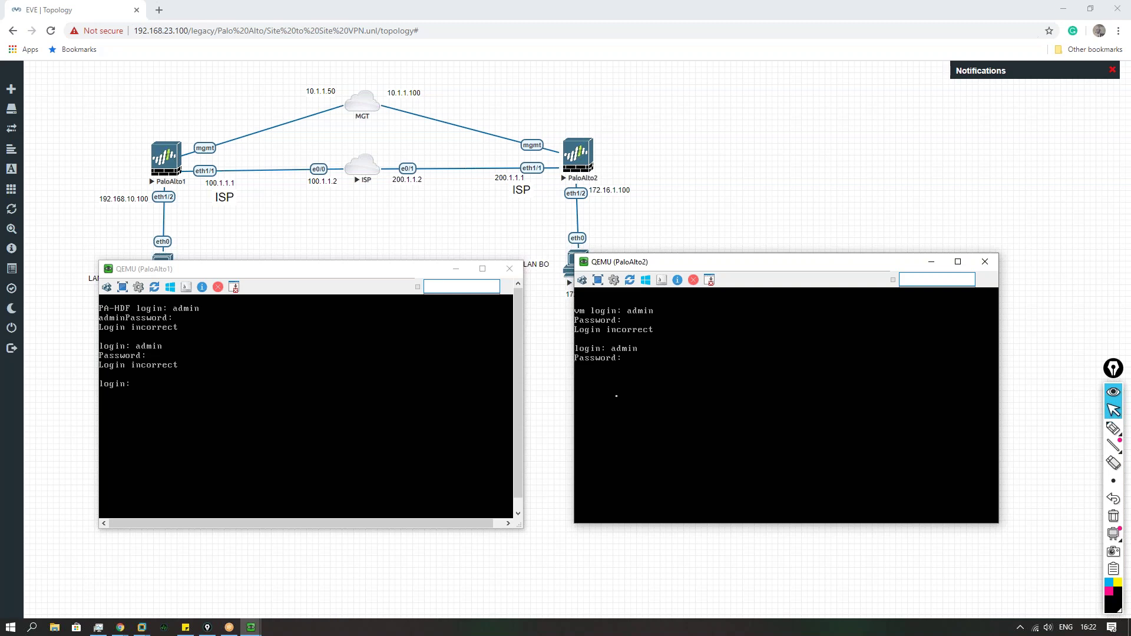
{"action": "type", "text": "admin"}
{"action": "key", "text": "Return"}
{"action": "key", "text": "Return"}
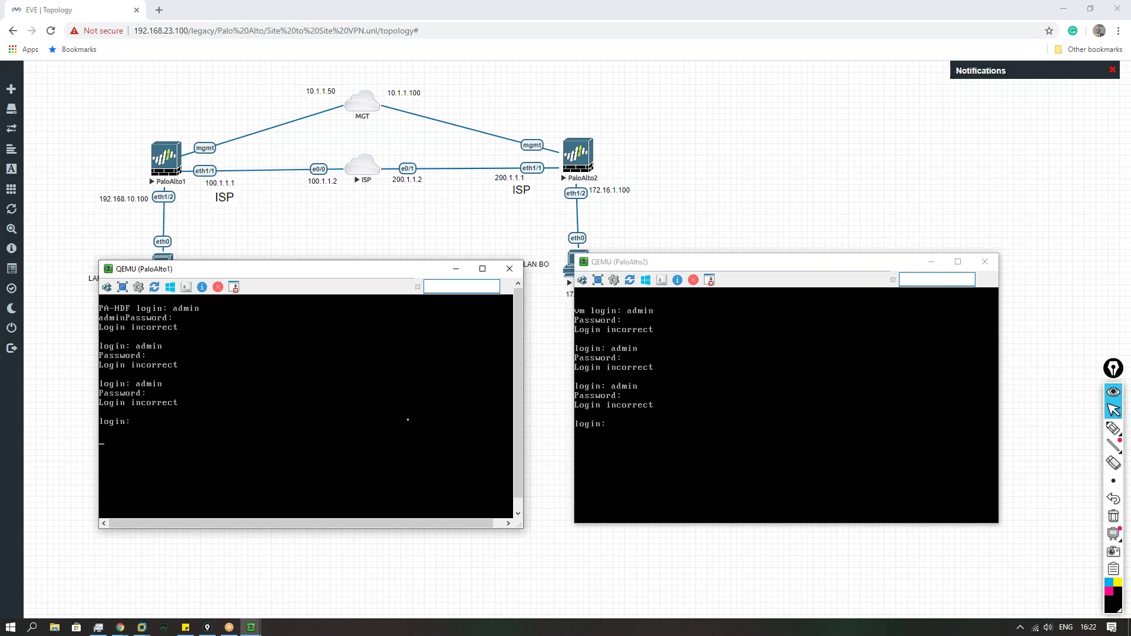
{"action": "key", "text": "Return"}
{"action": "key", "text": "Return"}
{"action": "key", "text": "Return"}
{"action": "key", "text": "Return"}
{"action": "type", "text": "admin"}
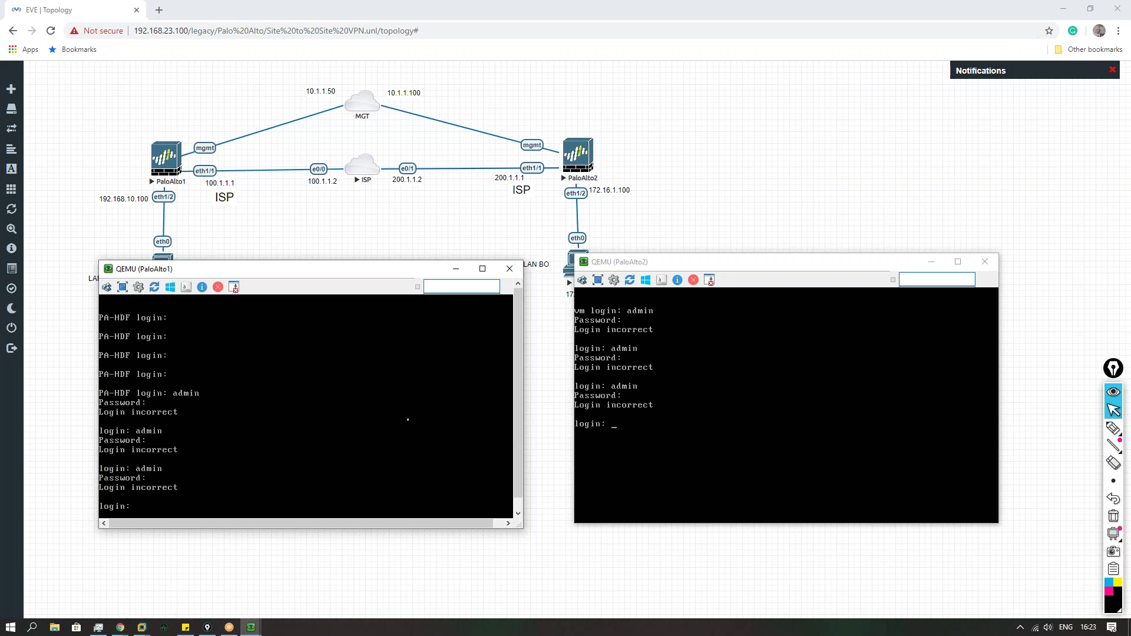
Step: Close both firewall consoles and stop the PaloAlto2 and PaloAlto1 nodes
{"action": "left_click", "coordinate": [509, 269]}
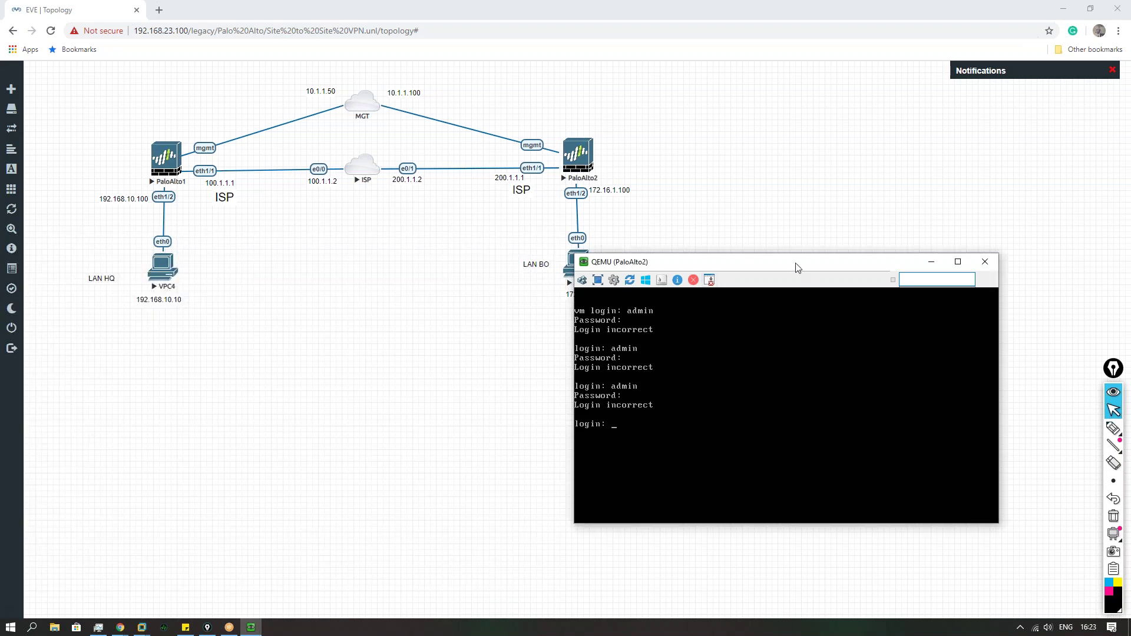
{"action": "left_click_drag", "start_coordinate": [796, 263], "coordinate": [706, 284]}
{"action": "left_click", "coordinate": [895, 283]}
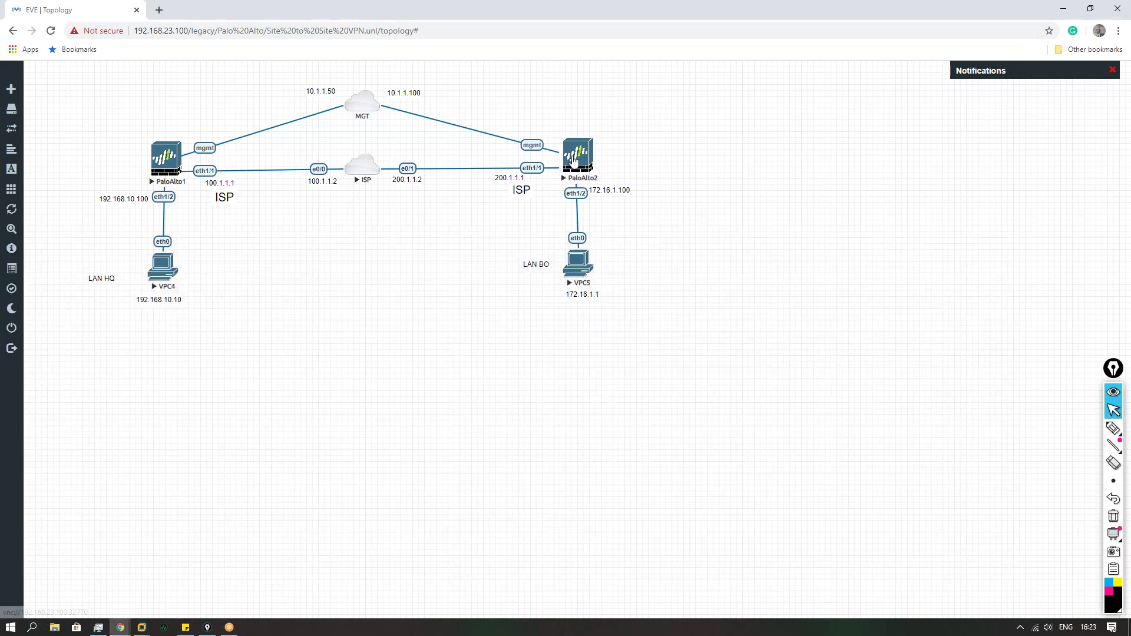
{"action": "left_click", "coordinate": [579, 154]}
{"action": "left_click", "coordinate": [613, 181]}
{"action": "left_click", "coordinate": [162, 157]}
{"action": "left_click", "coordinate": [189, 181]}
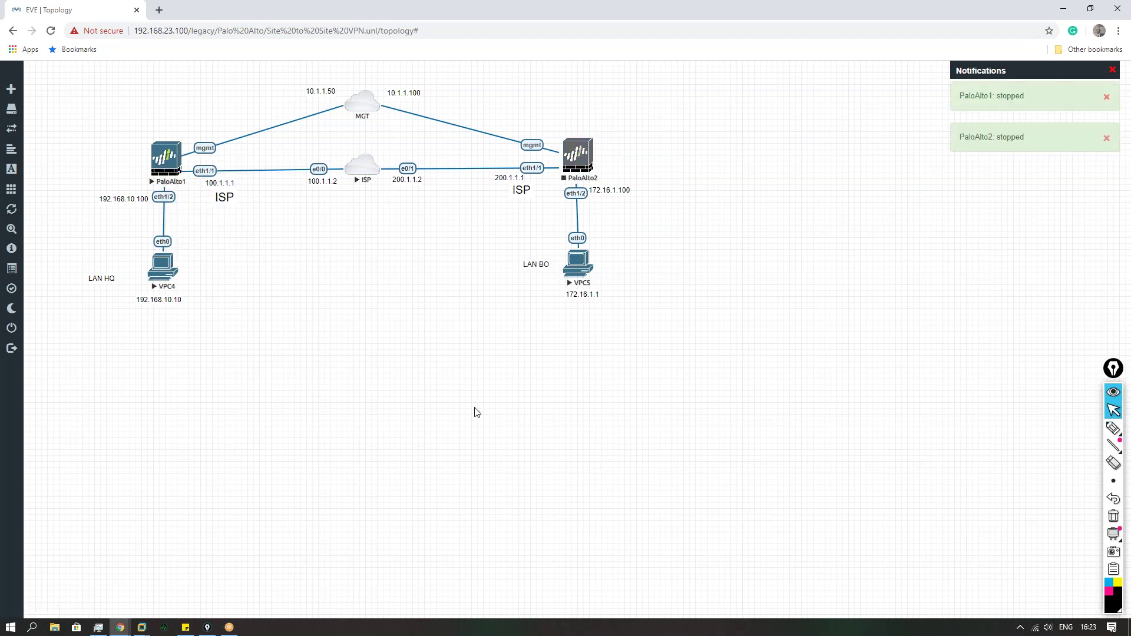
Step: Delete PaloAlto2 and PaloAlto1 from the lab, confirming each removal
{"action": "left_click", "coordinate": [579, 165]}
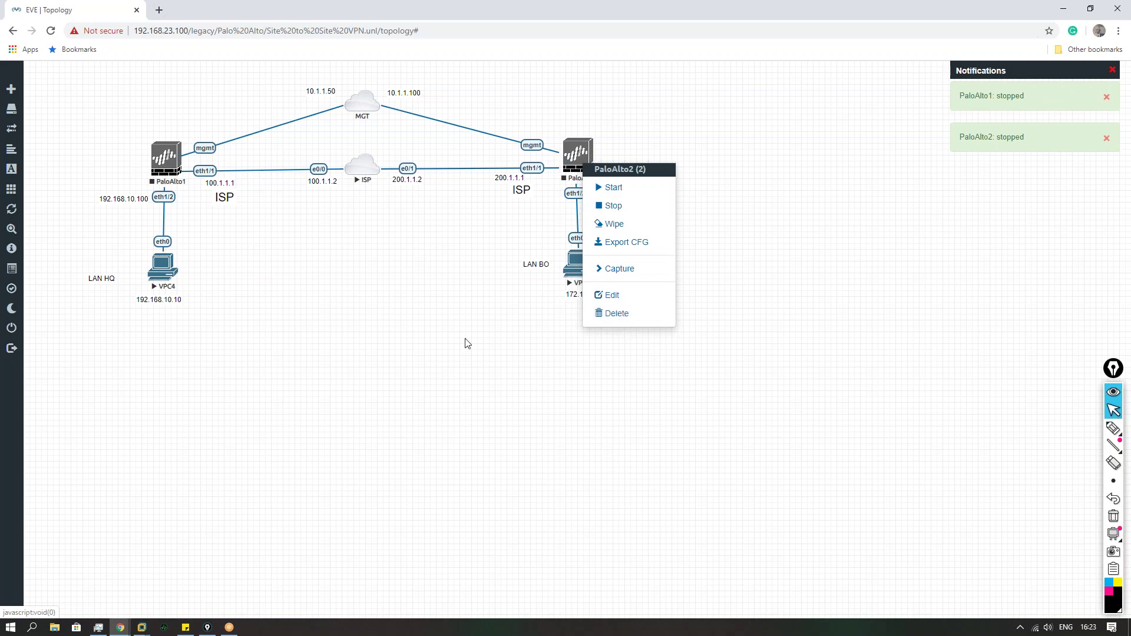
{"action": "left_click", "coordinate": [616, 315]}
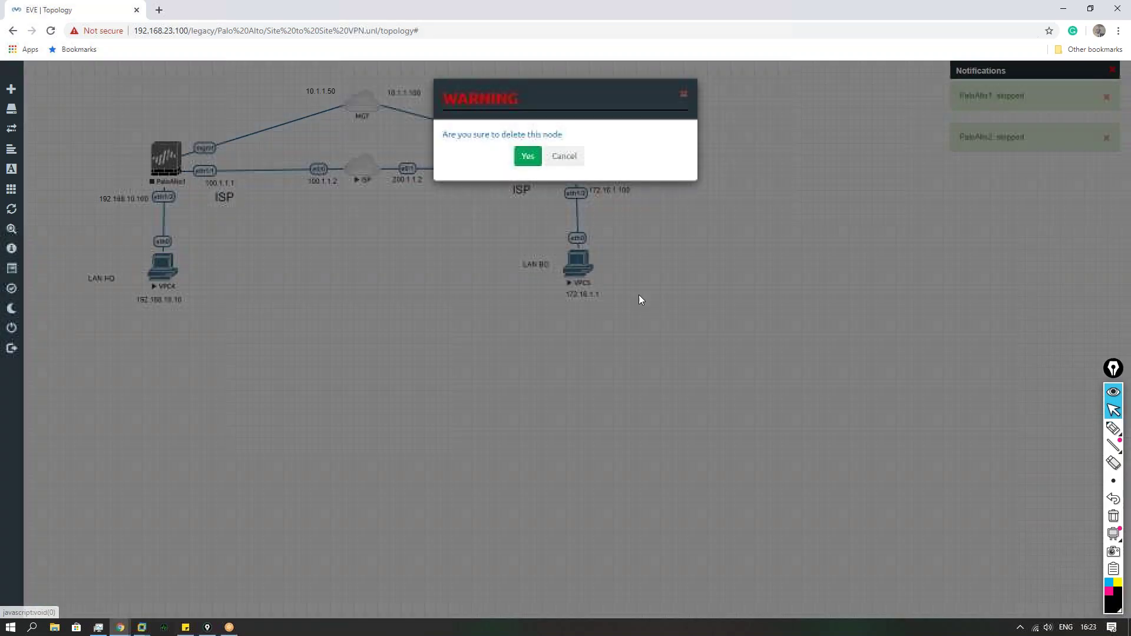
{"action": "left_click", "coordinate": [525, 156]}
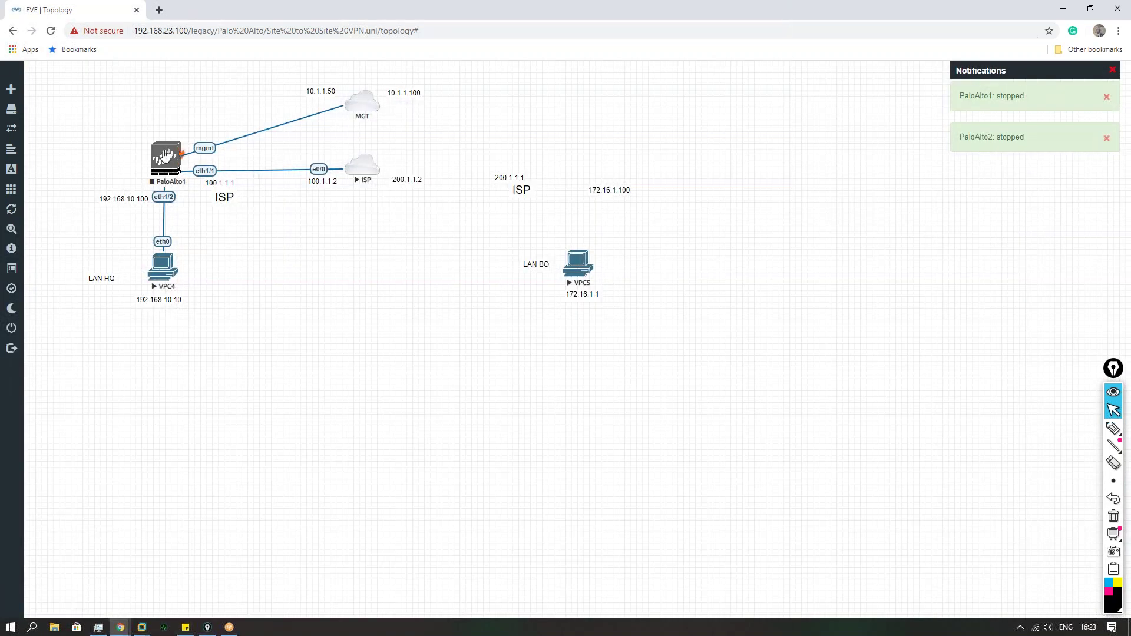
{"action": "left_click", "coordinate": [168, 155]}
{"action": "left_click", "coordinate": [201, 301]}
{"action": "left_click", "coordinate": [525, 155]}
Step: Add a Palo Alto node using the paloalto-8.0.0 image with 8192 MB RAM
{"action": "right_click", "coordinate": [294, 298]}
{"action": "left_click", "coordinate": [323, 319]}
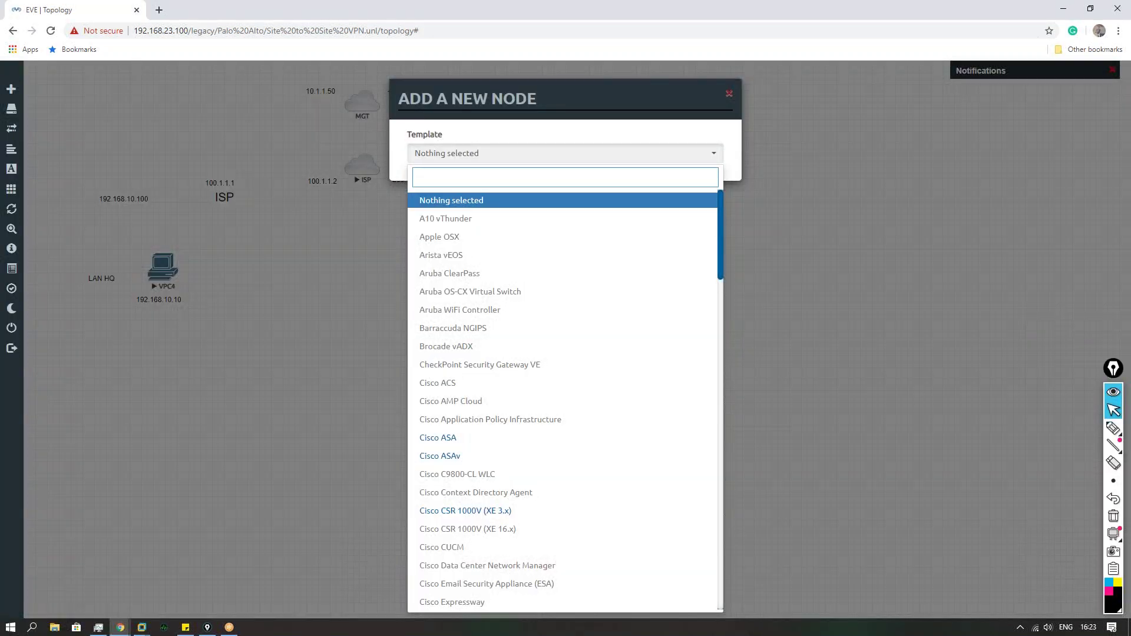
{"action": "type", "text": "palo"}
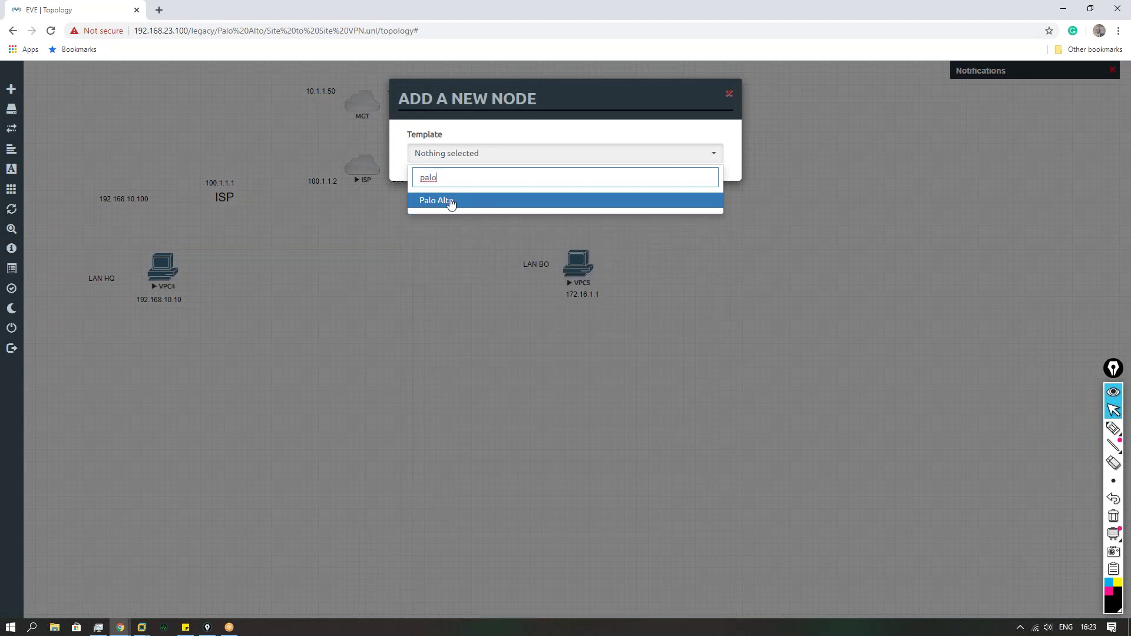
{"action": "left_click", "coordinate": [451, 203]}
{"action": "left_click", "coordinate": [606, 207]}
{"action": "left_click", "coordinate": [594, 245]}
{"action": "double_click", "coordinate": [567, 419]}
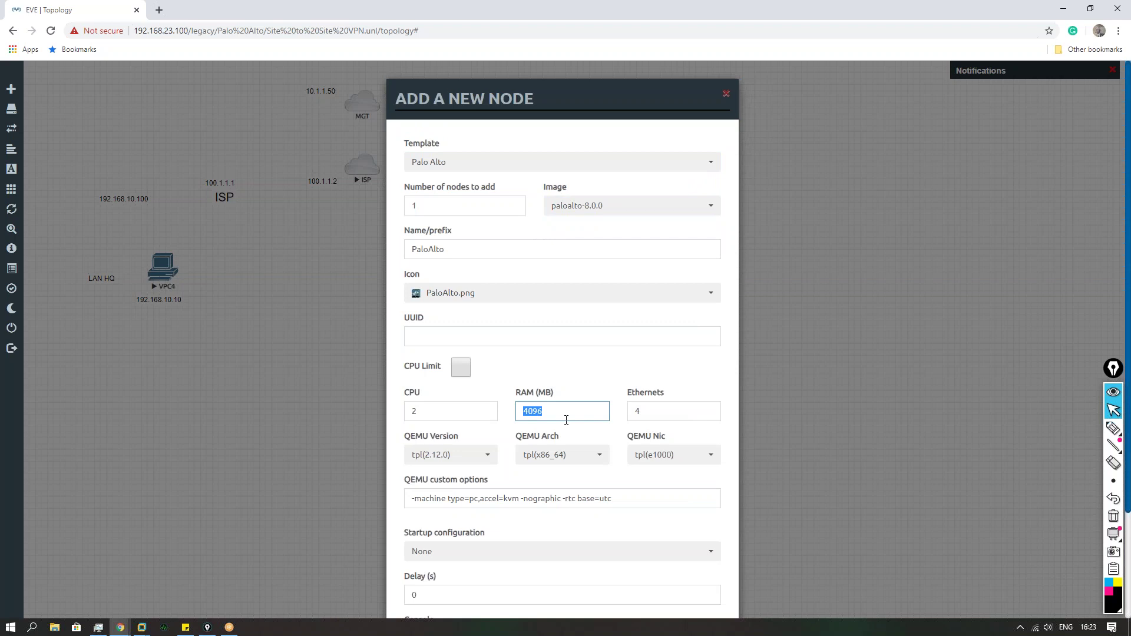
{"action": "type", "text": "8192"}
{"action": "scroll", "coordinate": [603, 365], "scroll_direction": "down", "scroll_amount": 3}
{"action": "left_click", "coordinate": [497, 583]}
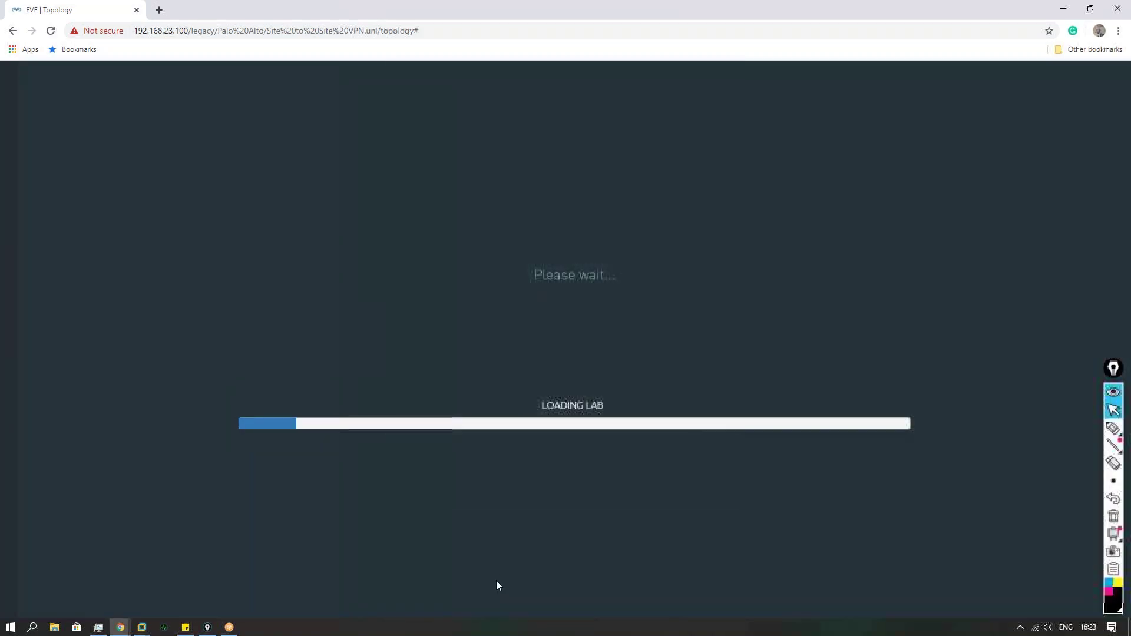
Step: Add a second Palo Alto node with the paloalto-8.0.0 image and 8192 MB RAM
{"action": "right_click", "coordinate": [420, 308]}
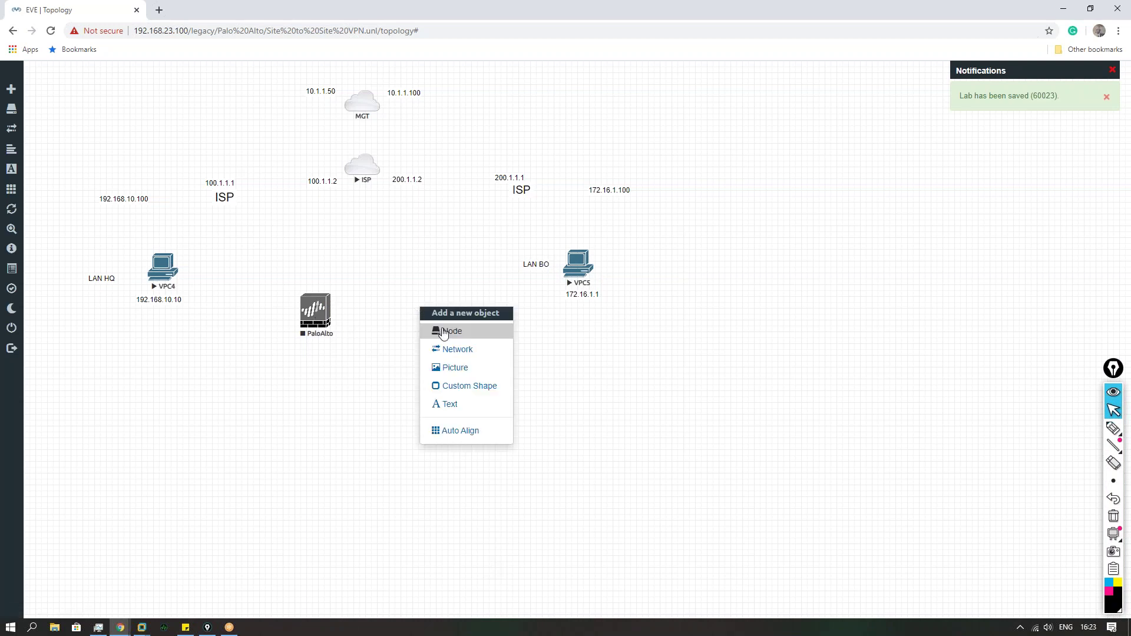
{"action": "left_click", "coordinate": [442, 331]}
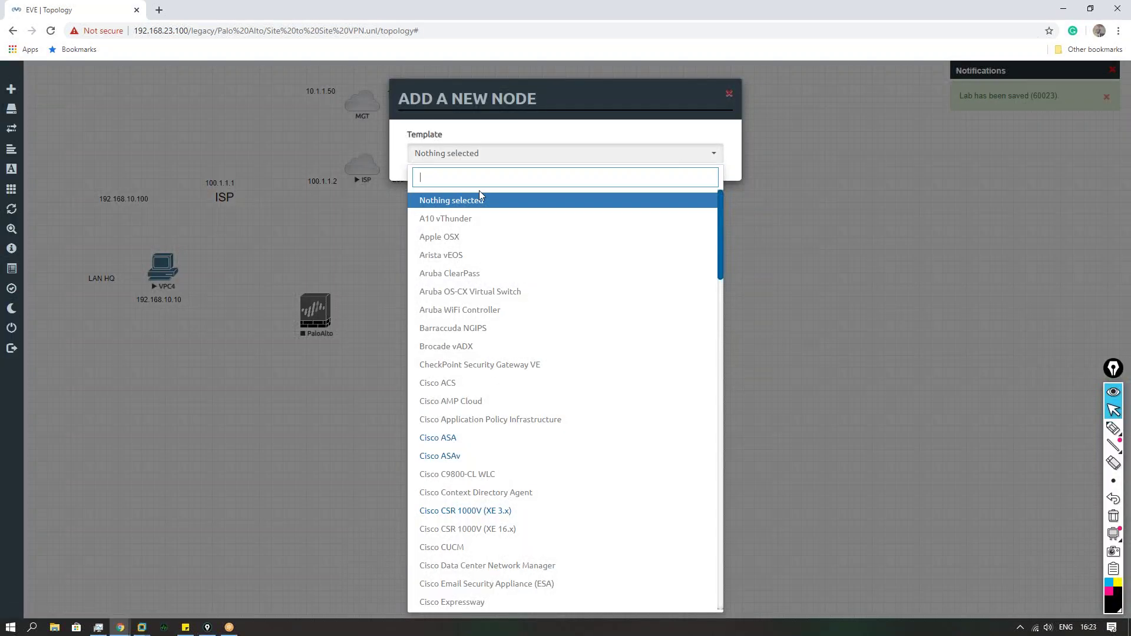
{"action": "type", "text": "palo"}
{"action": "left_click", "coordinate": [479, 197]}
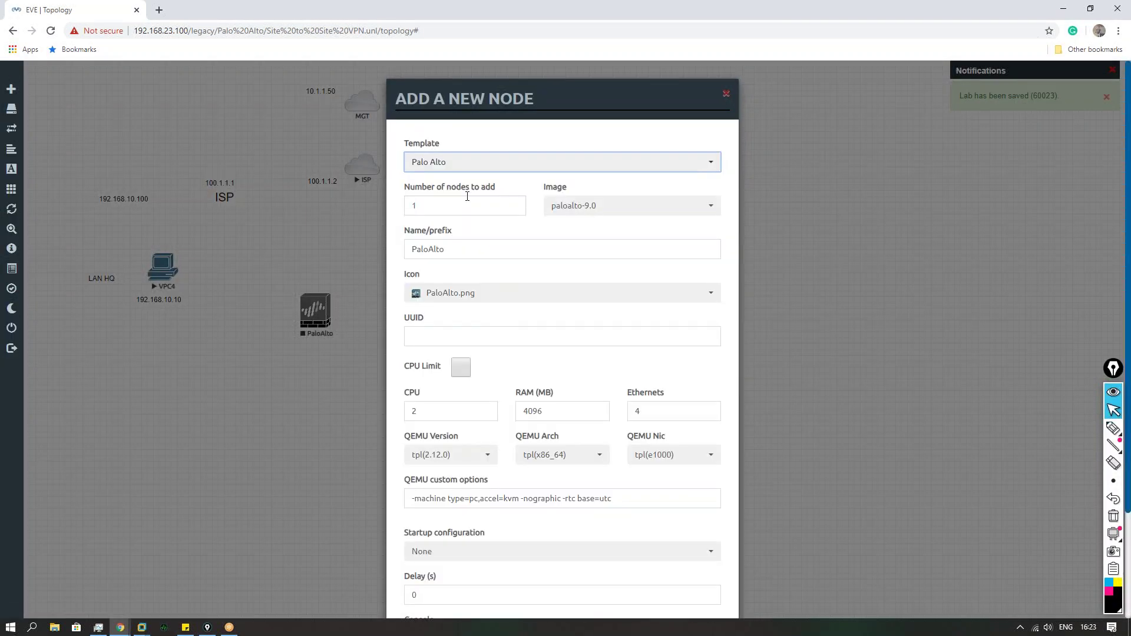
{"action": "left_click", "coordinate": [571, 211]}
{"action": "left_click", "coordinate": [573, 229]}
{"action": "double_click", "coordinate": [555, 407]}
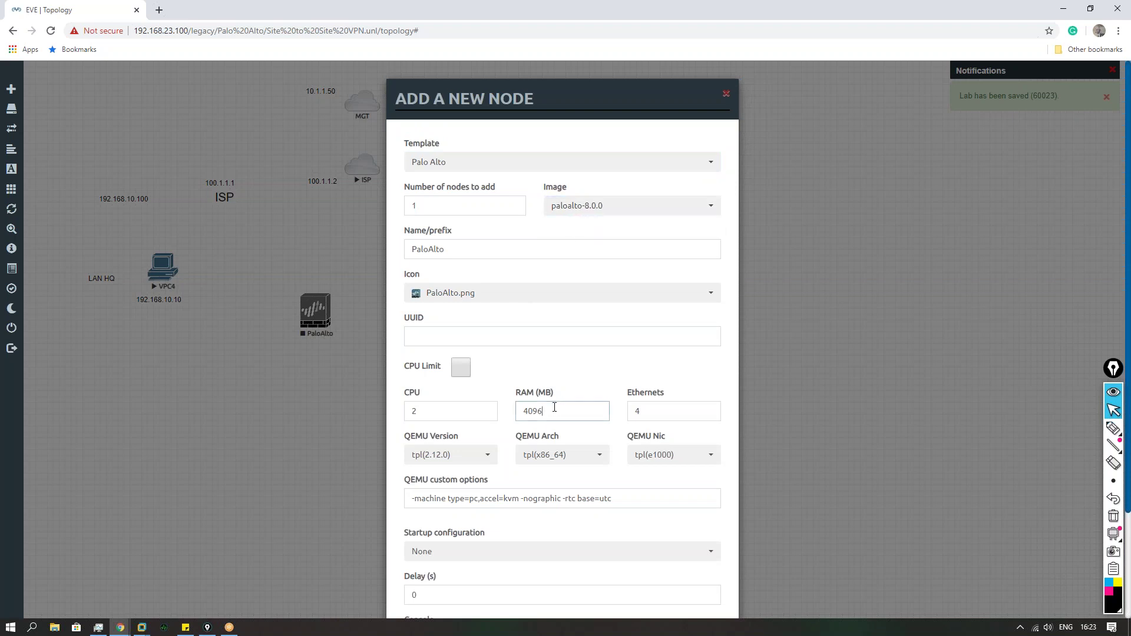
{"action": "type", "text": "8192"}
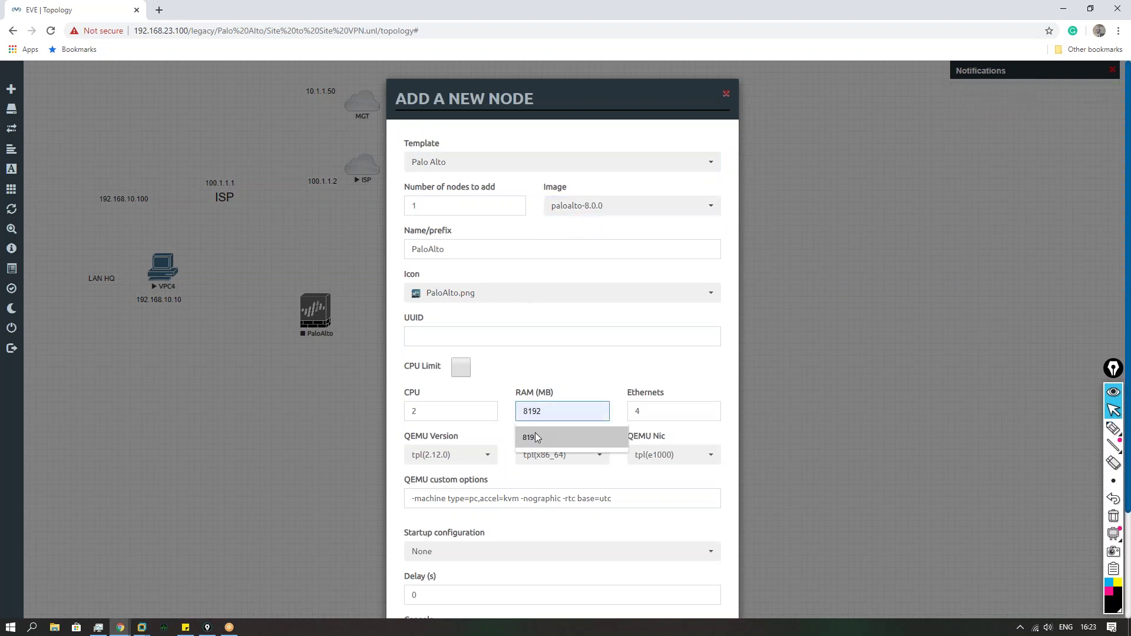
{"action": "left_click", "coordinate": [536, 432]}
{"action": "scroll", "coordinate": [530, 450], "scroll_direction": "down", "scroll_amount": 2}
{"action": "left_click", "coordinate": [492, 582]}
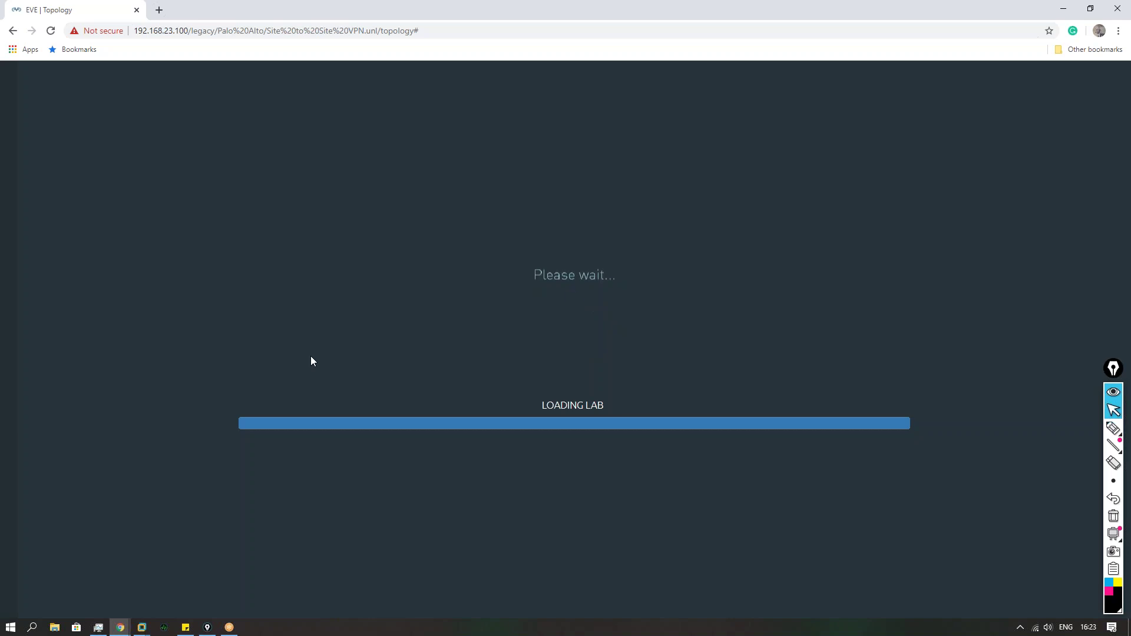
Step: Run df -h on the EVE-COMM-VM console, showing 44G used of 230G, then return to EVE
{"action": "mouse_move", "coordinate": [141, 627]}
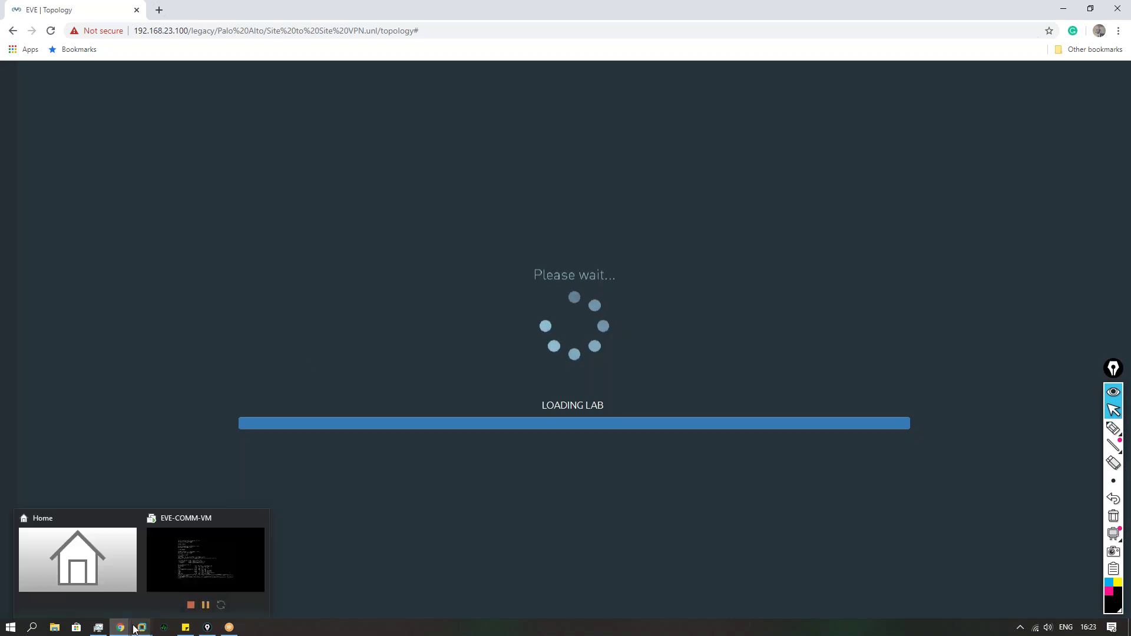
{"action": "left_click", "coordinate": [199, 572]}
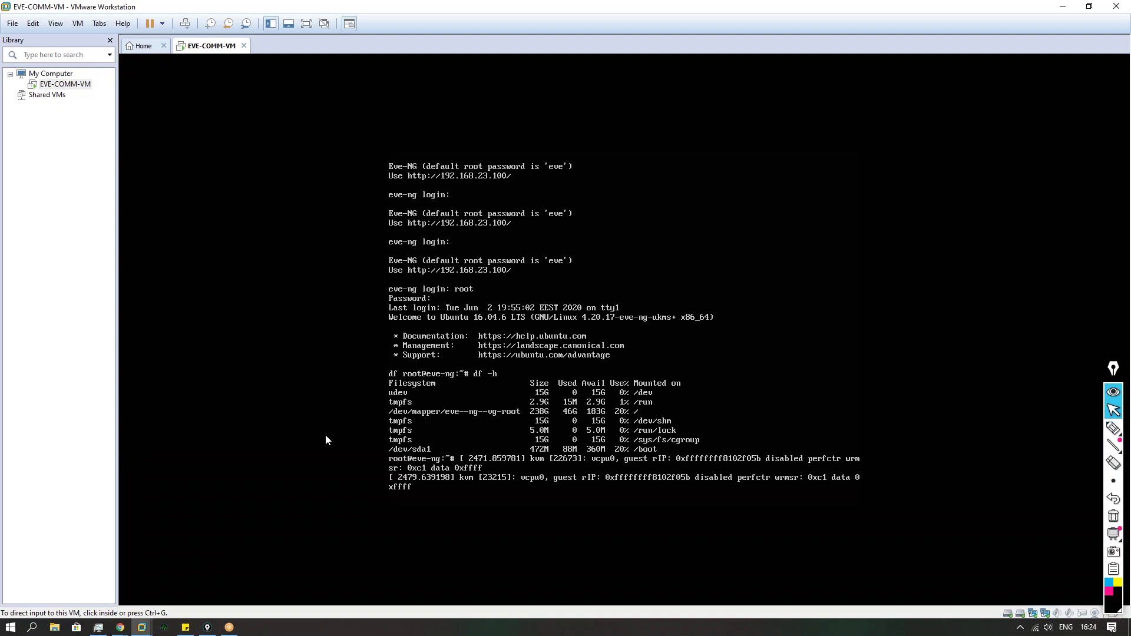
{"action": "left_click", "coordinate": [346, 420]}
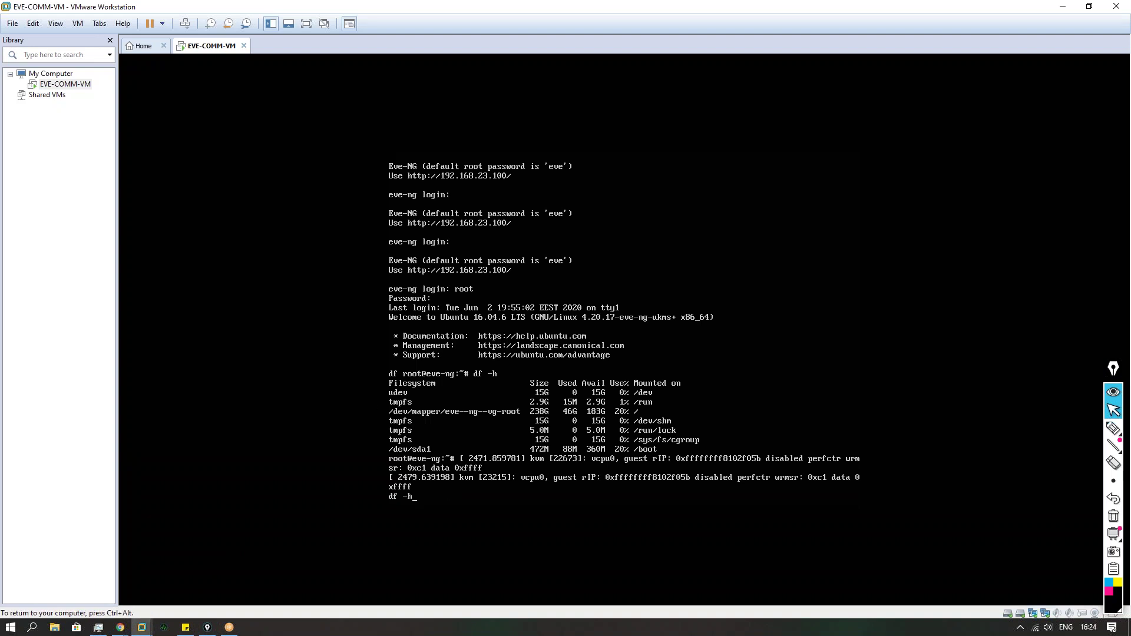
{"action": "key", "text": "Return"}
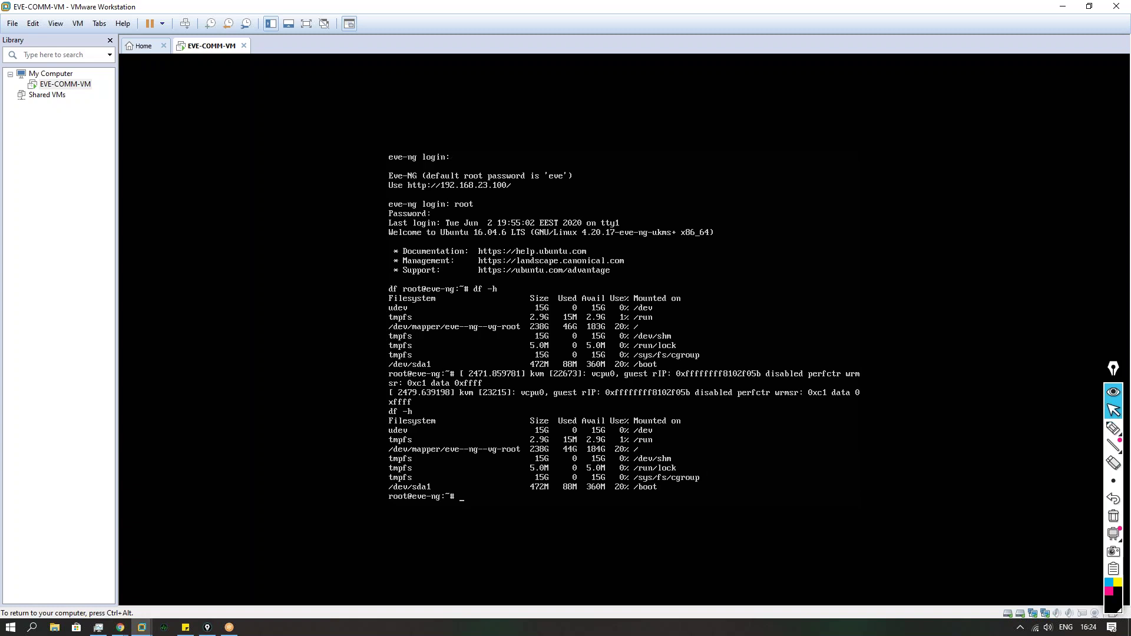
{"action": "key", "text": "ctrl+alt"}
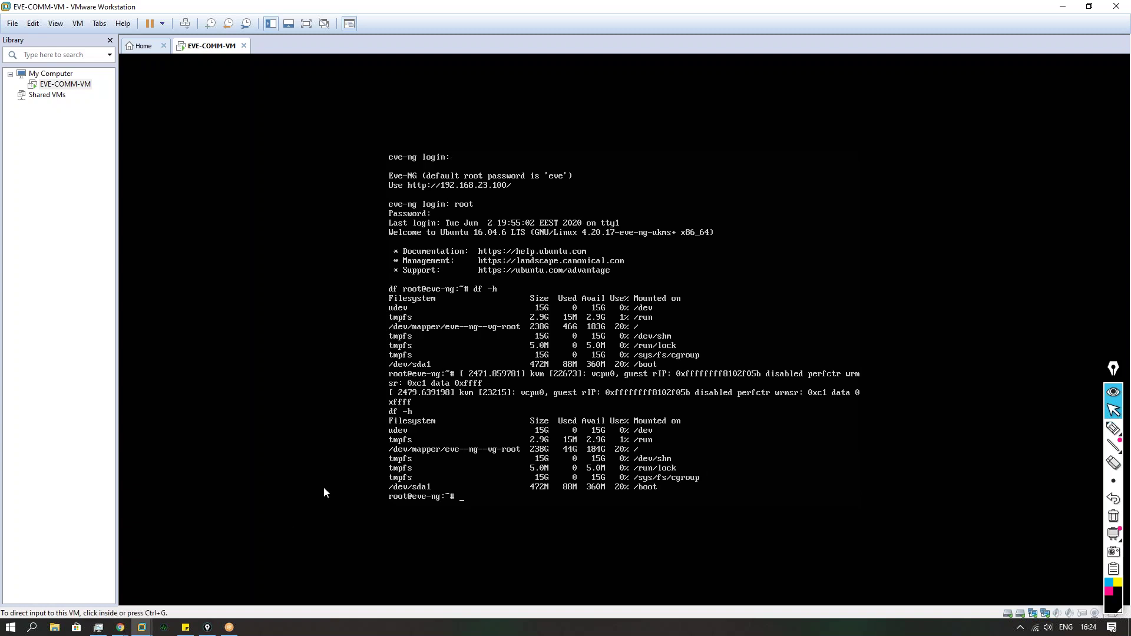
{"action": "mouse_move", "coordinate": [120, 625]}
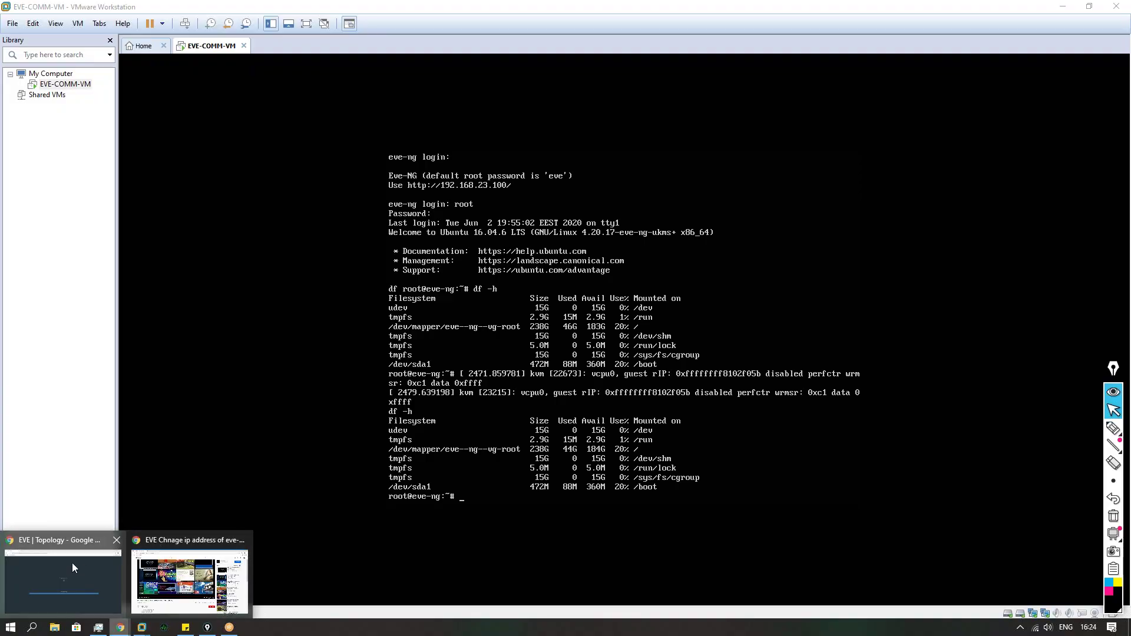
{"action": "left_click", "coordinate": [72, 564]}
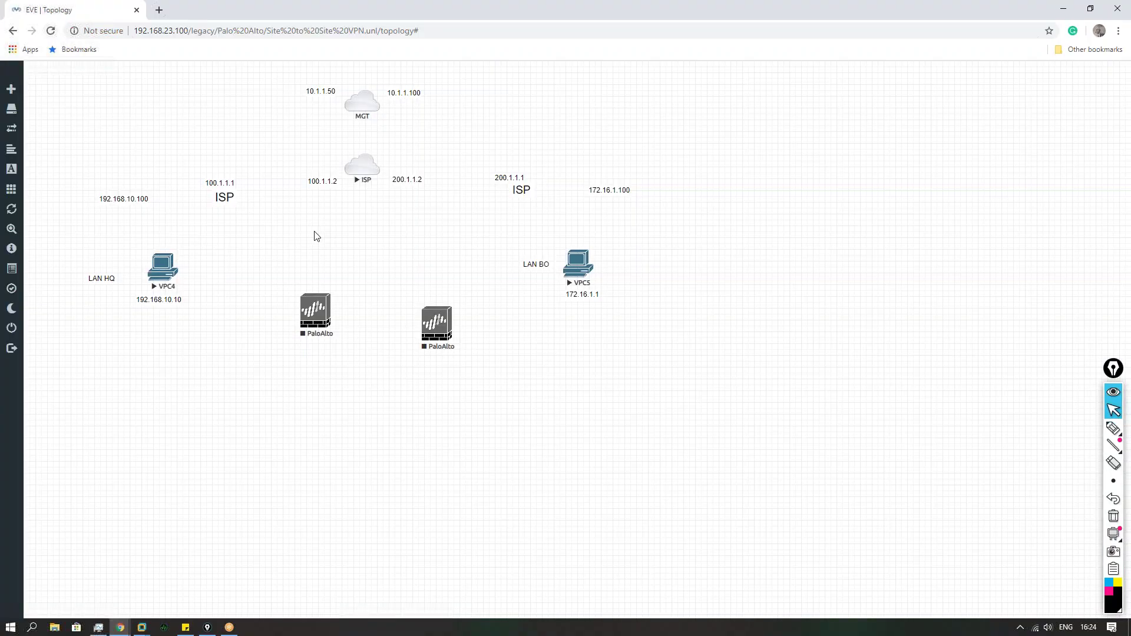
Step: Place both PaloAlto nodes and link each one's mgmt interface to the MGT cloud
{"action": "left_click_drag", "start_coordinate": [318, 323], "coordinate": [178, 190]}
{"action": "left_click_drag", "start_coordinate": [435, 321], "coordinate": [363, 104]}
{"action": "left_click", "coordinate": [566, 234]}
{"action": "left_click", "coordinate": [566, 280]}
{"action": "left_click", "coordinate": [590, 361]}
{"action": "left_click_drag", "start_coordinate": [190, 171], "coordinate": [360, 105]}
{"action": "left_click", "coordinate": [567, 231]}
{"action": "left_click", "coordinate": [566, 279]}
{"action": "left_click", "coordinate": [580, 357]}
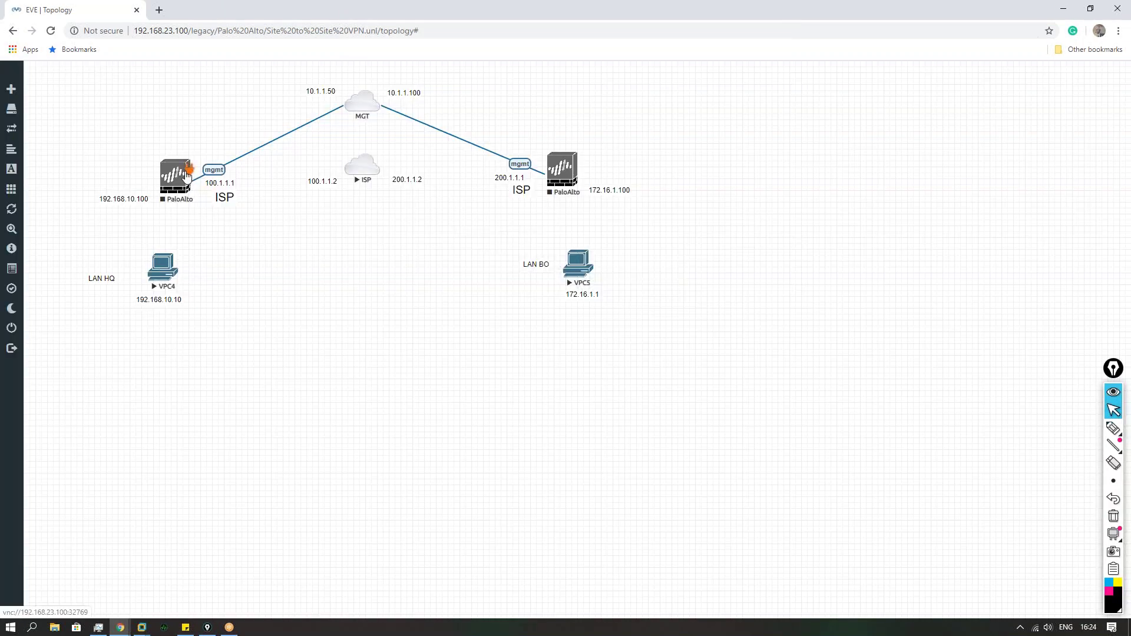
Step: Attempt a left PaloAlto–ISP link, stop the ISP cloud, and reload the lab topology
{"action": "left_click_drag", "start_coordinate": [194, 172], "coordinate": [362, 167]}
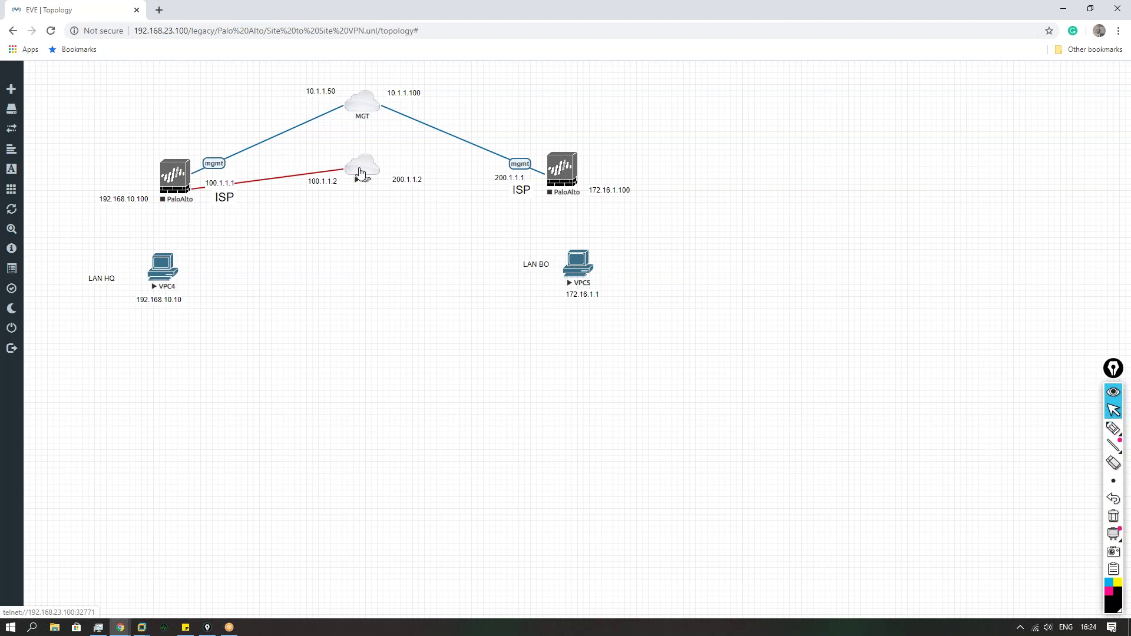
{"action": "right_click", "coordinate": [366, 171]}
{"action": "left_click", "coordinate": [399, 211]}
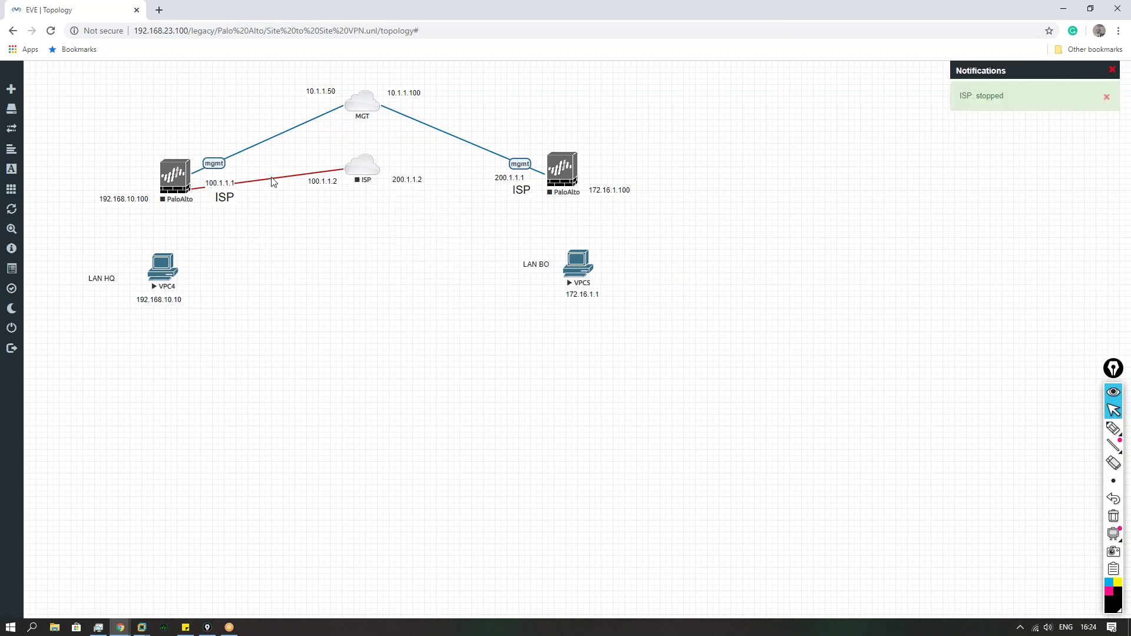
{"action": "right_click", "coordinate": [343, 241]}
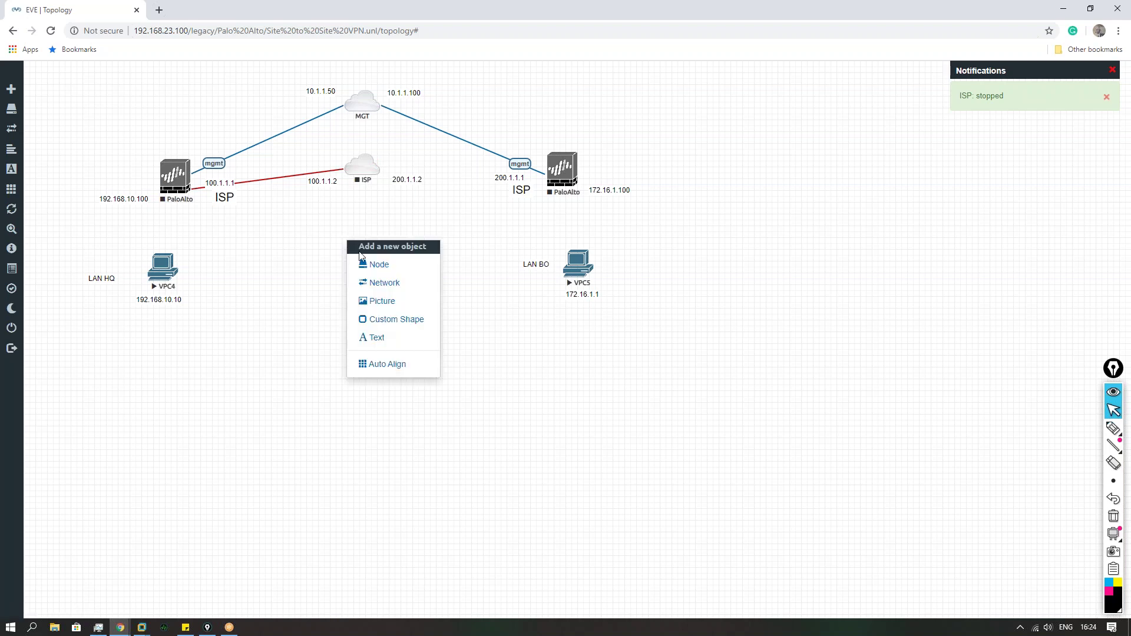
{"action": "left_click", "coordinate": [51, 31]}
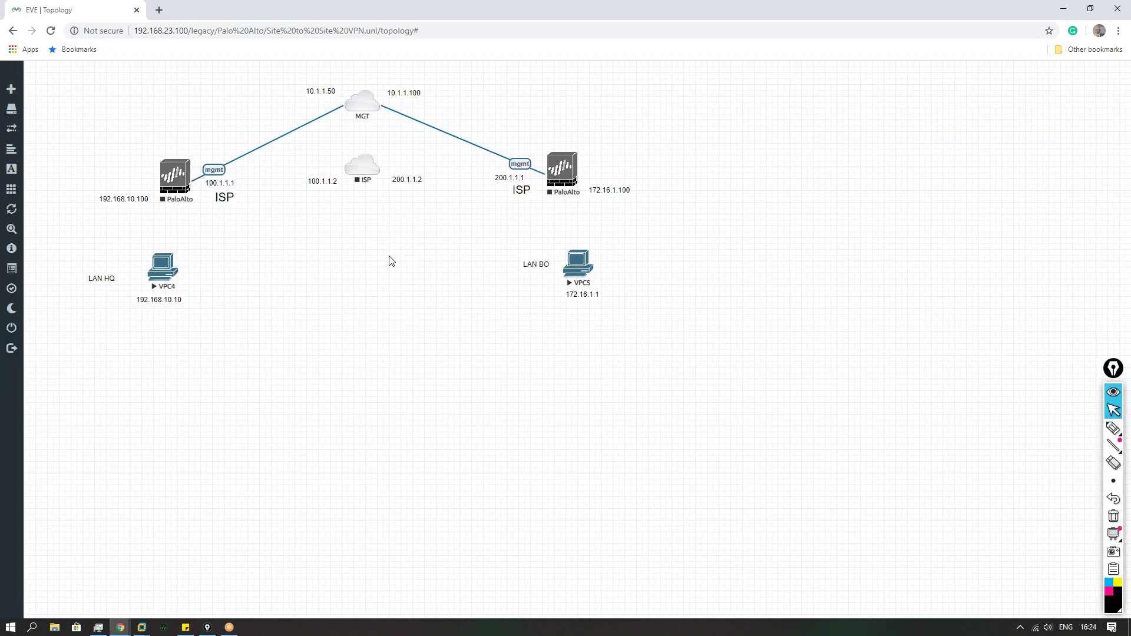
Step: Link the HQ and branch PaloAlto eth1/1 ports to ISP e0/0 and e0/1
{"action": "left_click_drag", "start_coordinate": [240, 175], "coordinate": [363, 167]}
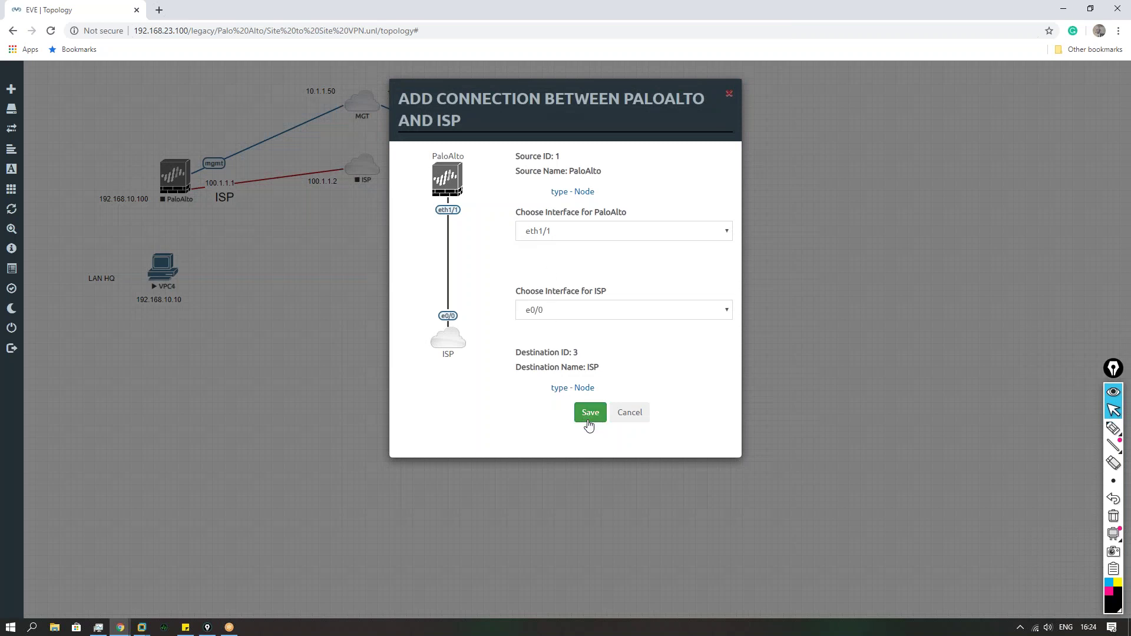
{"action": "left_click", "coordinate": [588, 419]}
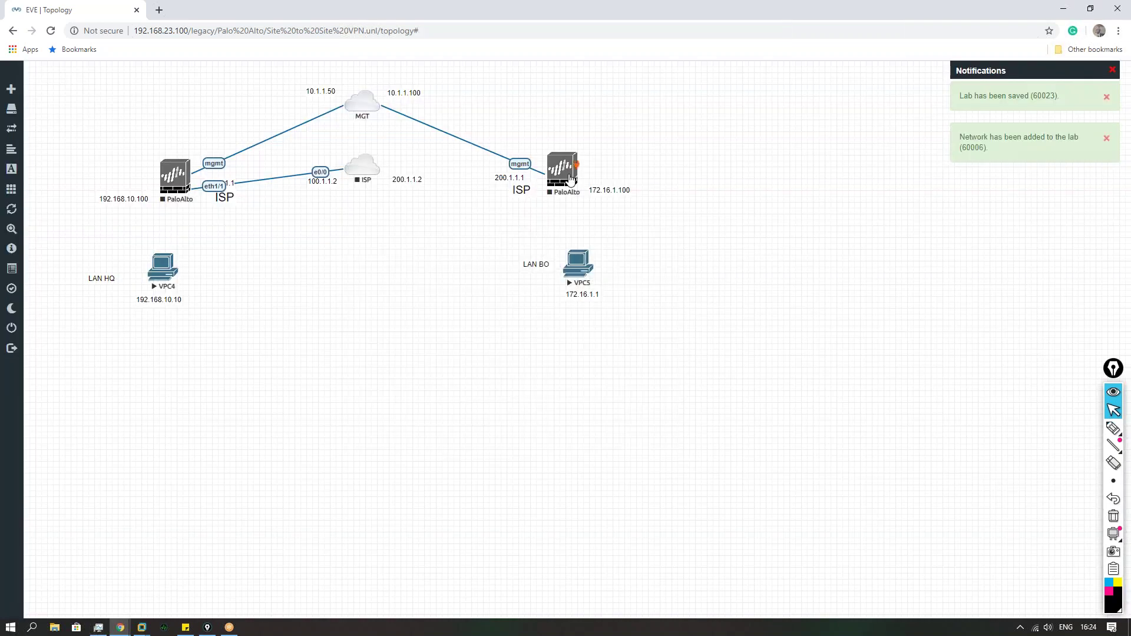
{"action": "left_click_drag", "start_coordinate": [577, 165], "coordinate": [375, 172]}
{"action": "left_click", "coordinate": [583, 415]}
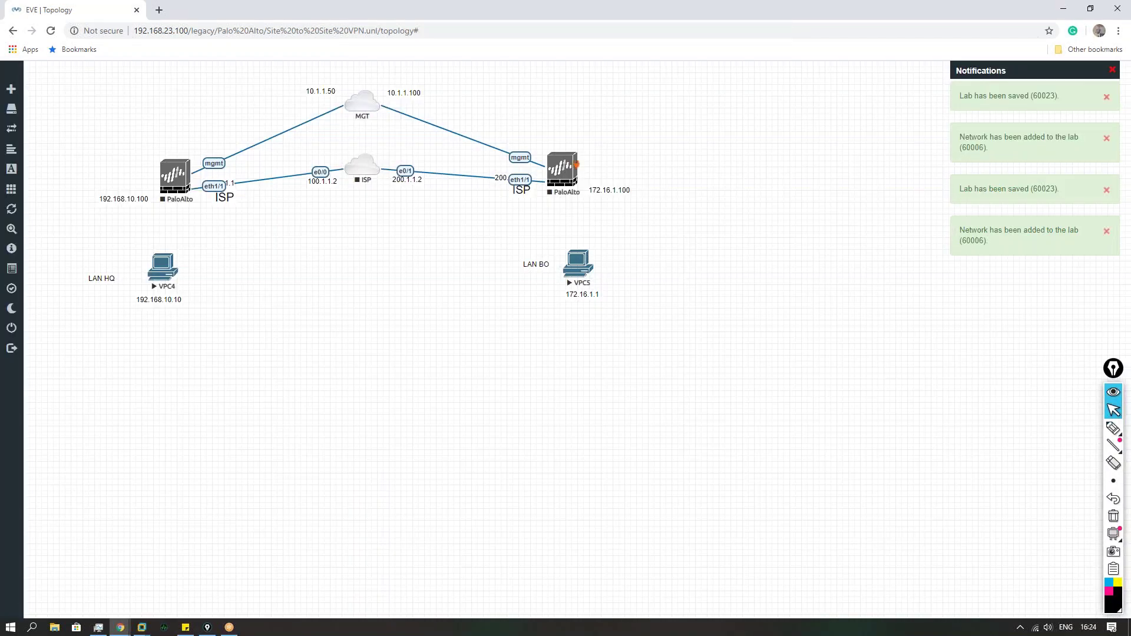
Step: Stop the VPC5 and VPC4 LAN PCs
{"action": "right_click", "coordinate": [587, 268]}
{"action": "left_click", "coordinate": [617, 289]}
{"action": "right_click", "coordinate": [166, 269]}
{"action": "left_click", "coordinate": [217, 292]}
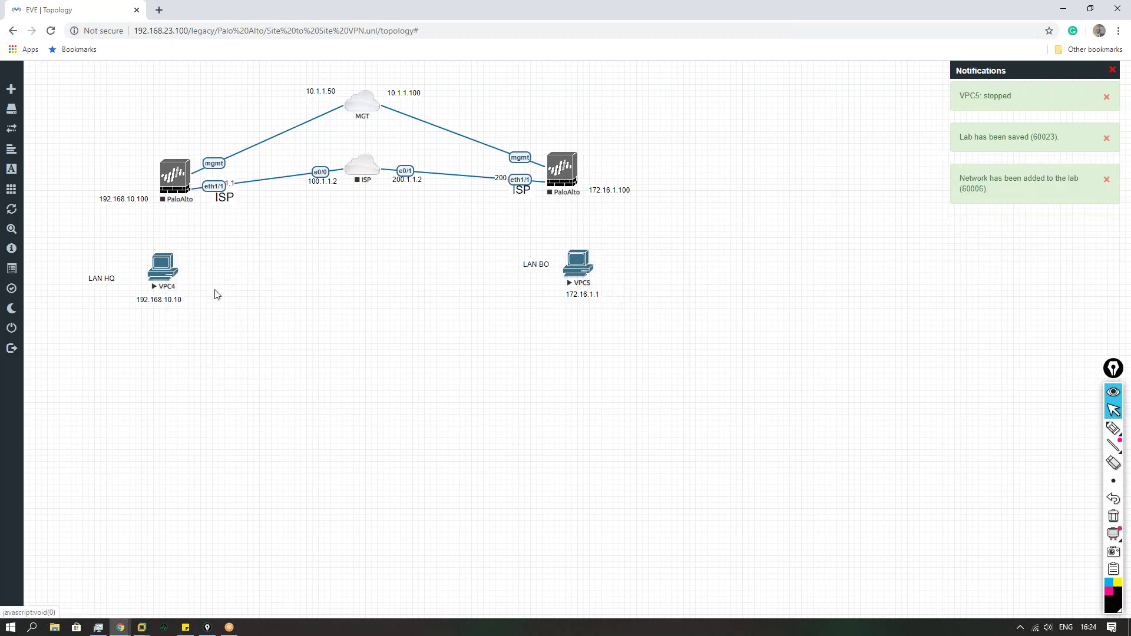
Step: Link the branch PaloAlto's eth1/2 to VPC5 and the HQ PaloAlto's eth1/2 to VPC4
{"action": "left_click_drag", "start_coordinate": [576, 165], "coordinate": [582, 257]}
{"action": "left_click", "coordinate": [589, 412]}
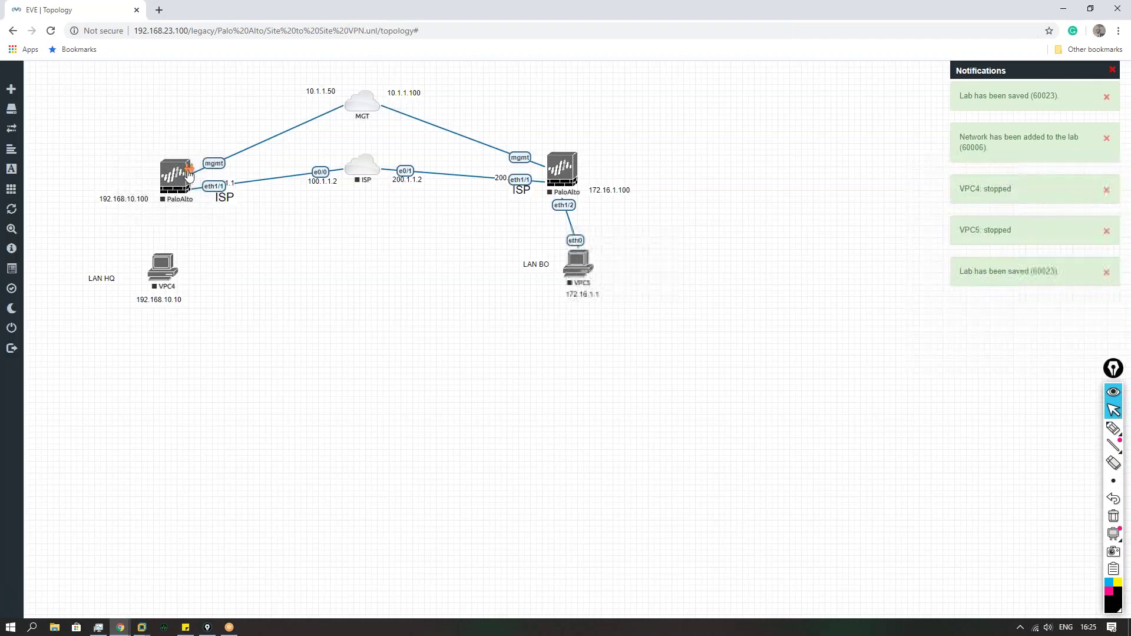
{"action": "left_click_drag", "start_coordinate": [184, 177], "coordinate": [163, 265]}
{"action": "left_click", "coordinate": [591, 412]}
Step: Auto-align the topology and nudge VPC5 and the branch PaloAlto into place
{"action": "right_click", "coordinate": [257, 338]}
{"action": "left_click", "coordinate": [191, 401]}
{"action": "right_click", "coordinate": [190, 401]}
{"action": "left_click", "coordinate": [234, 523]}
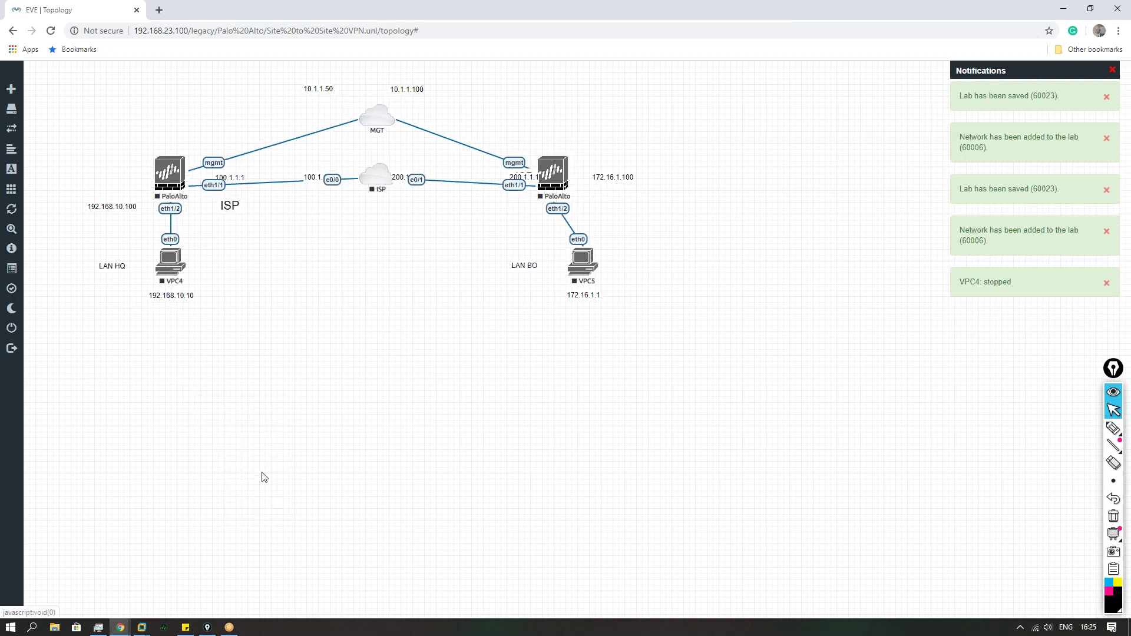
{"action": "left_click_drag", "start_coordinate": [580, 261], "coordinate": [555, 261]}
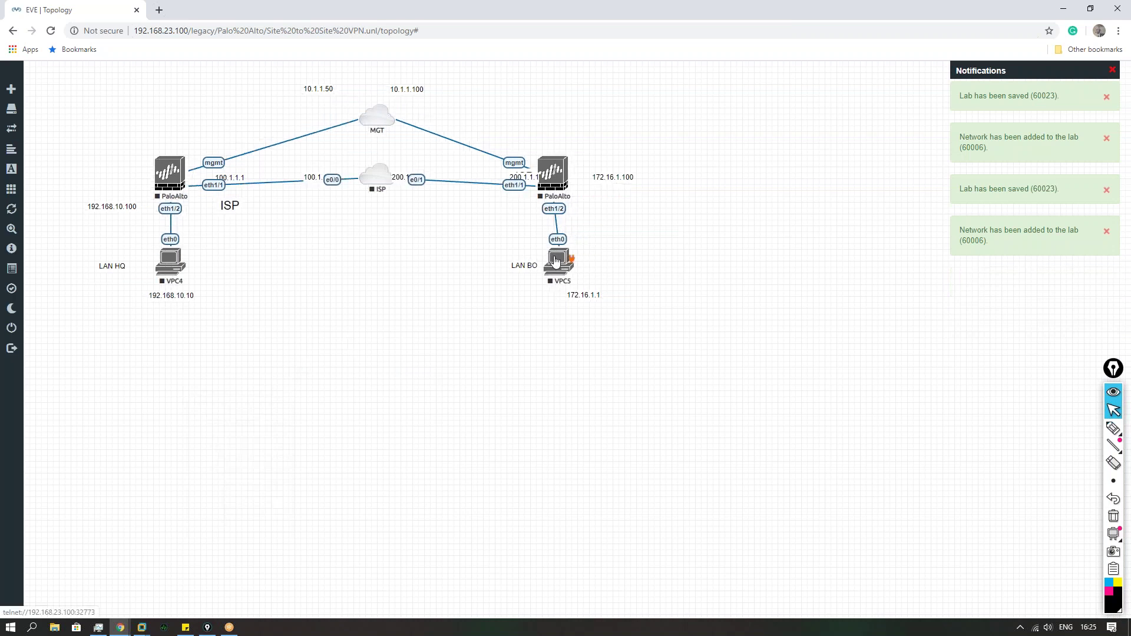
{"action": "left_click_drag", "start_coordinate": [552, 171], "coordinate": [452, 197]}
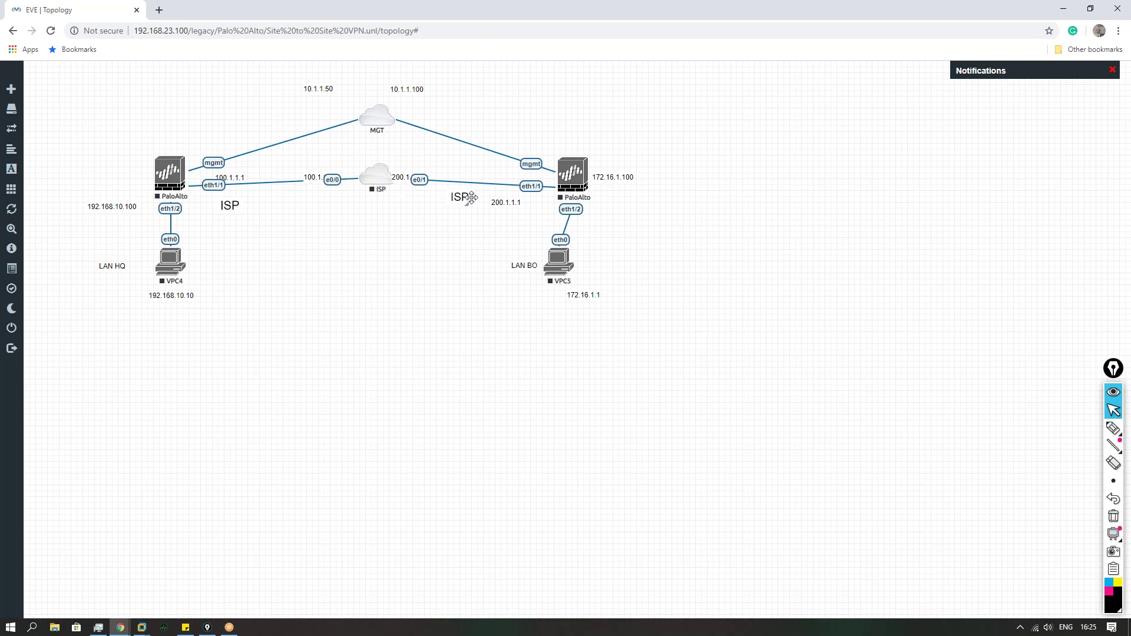
Step: Reposition the 172.16.1.100, 172.16.1.1, 100.1.1.x and 200.1.1.2 labels and the MGT cloud
{"action": "left_click_drag", "start_coordinate": [614, 182], "coordinate": [607, 215]}
{"action": "left_click_drag", "start_coordinate": [585, 300], "coordinate": [556, 296]}
{"action": "left_click_drag", "start_coordinate": [314, 177], "coordinate": [317, 195]}
{"action": "left_click_drag", "start_coordinate": [405, 178], "coordinate": [377, 211]}
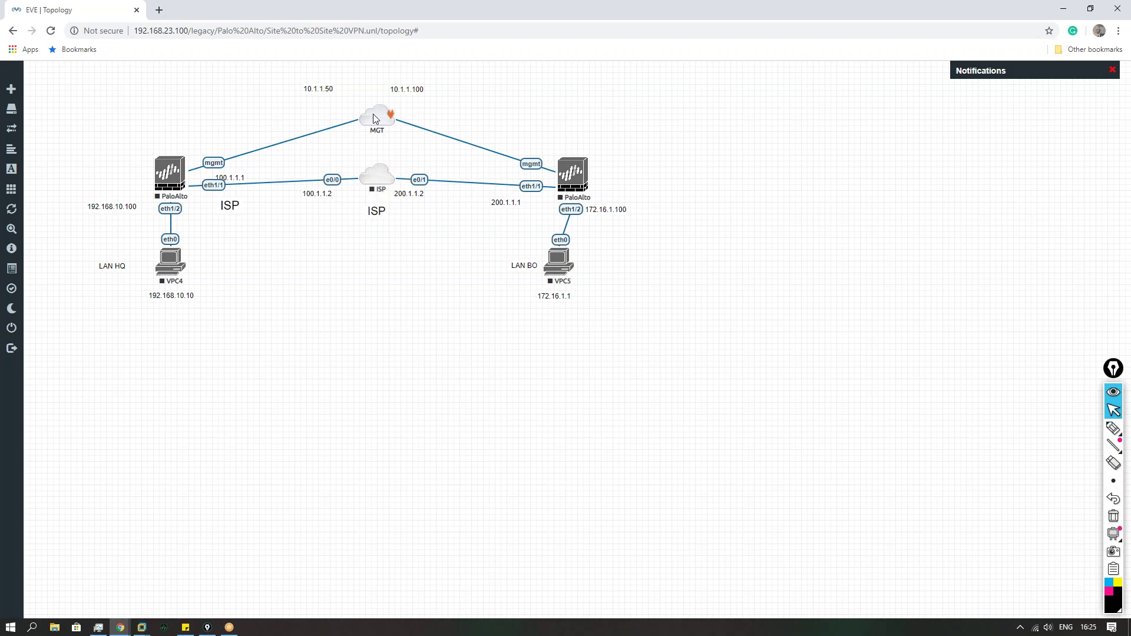
{"action": "left_click_drag", "start_coordinate": [373, 125], "coordinate": [355, 106]}
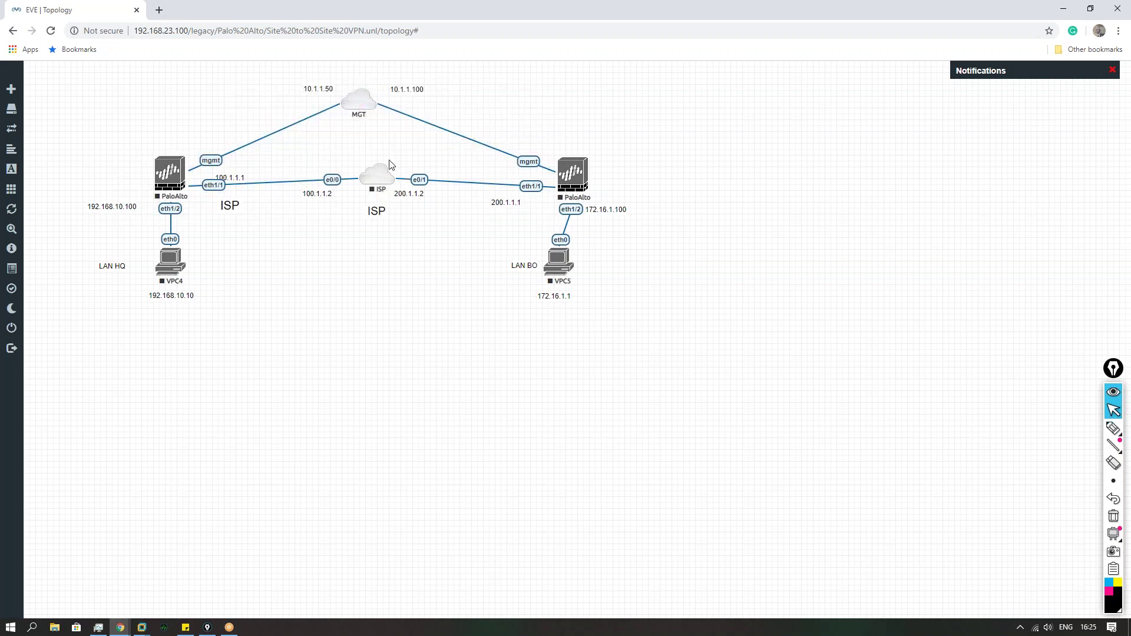
{"action": "mouse_move", "coordinate": [231, 175]}
{"action": "left_mouse_down"}
{"action": "mouse_move", "coordinate": [248, 185]}
{"action": "mouse_move", "coordinate": [246, 172]}
{"action": "left_mouse_up"}
Step: Start the HQ PaloAlto, open its console viewer and move it aside, then restore Task Manager
{"action": "left_click", "coordinate": [163, 170]}
{"action": "left_click", "coordinate": [200, 188]}
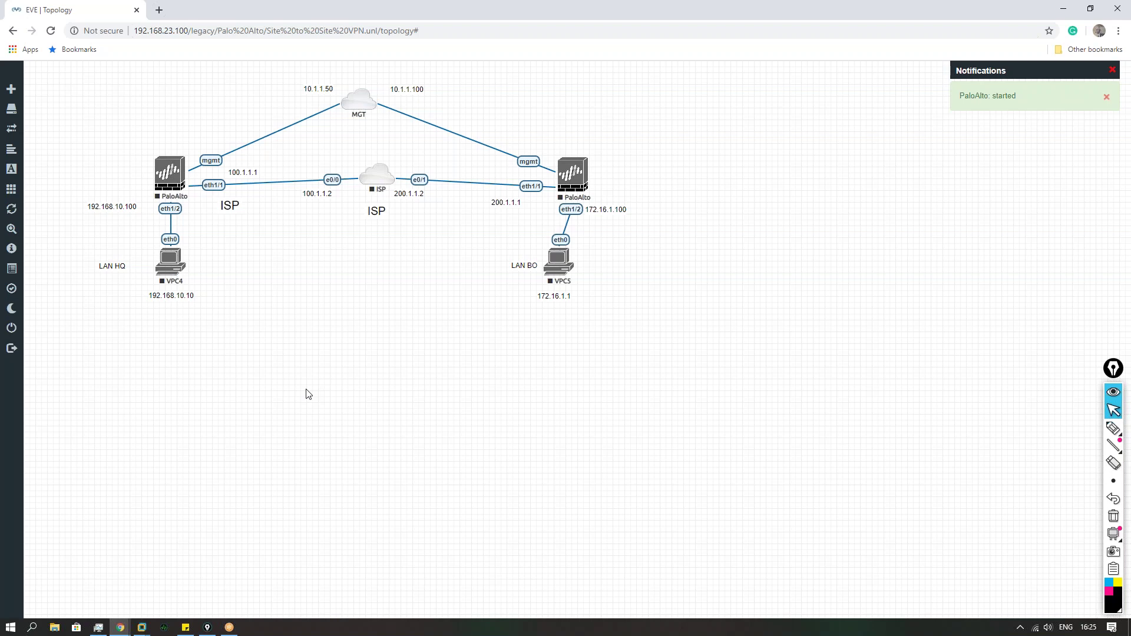
{"action": "left_click", "coordinate": [170, 176]}
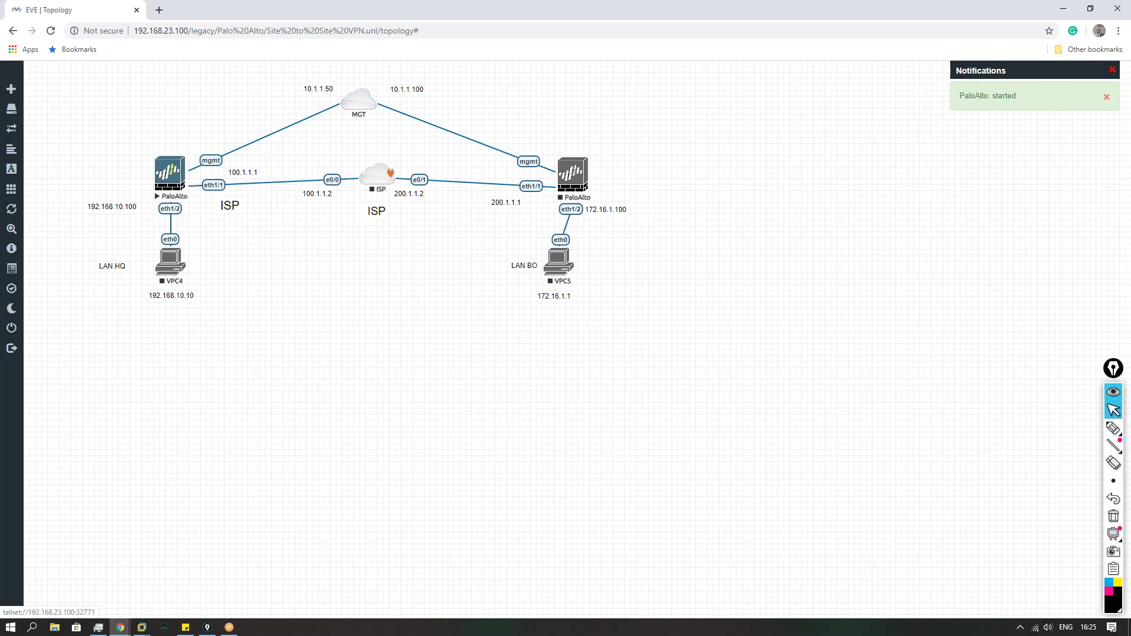
{"action": "left_click", "coordinate": [566, 109]}
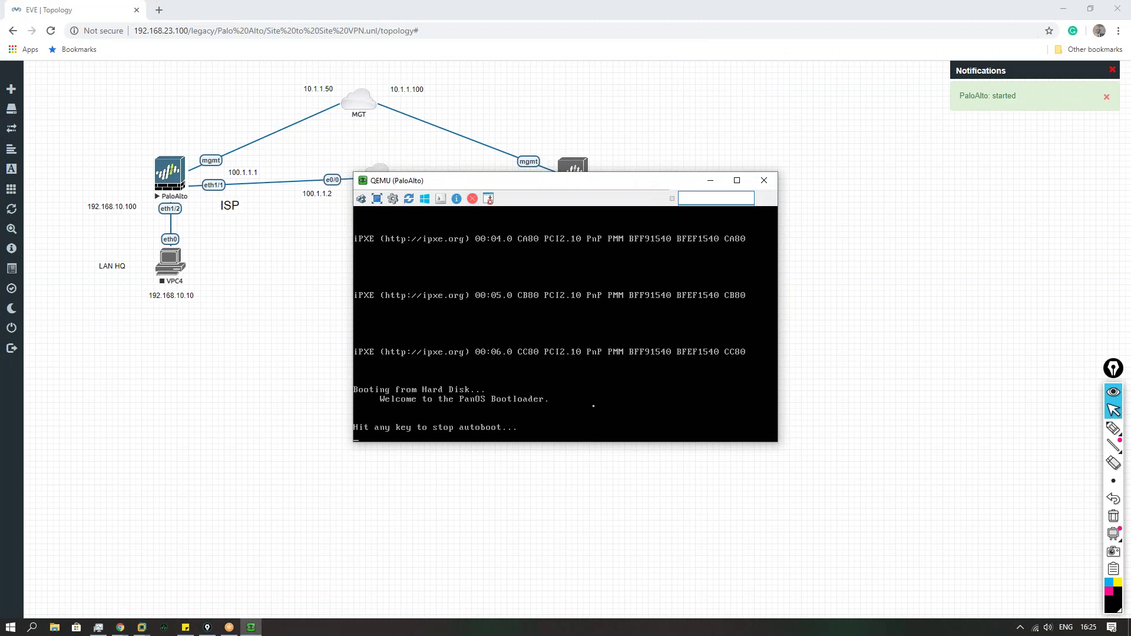
{"action": "left_click_drag", "start_coordinate": [530, 181], "coordinate": [490, 294]}
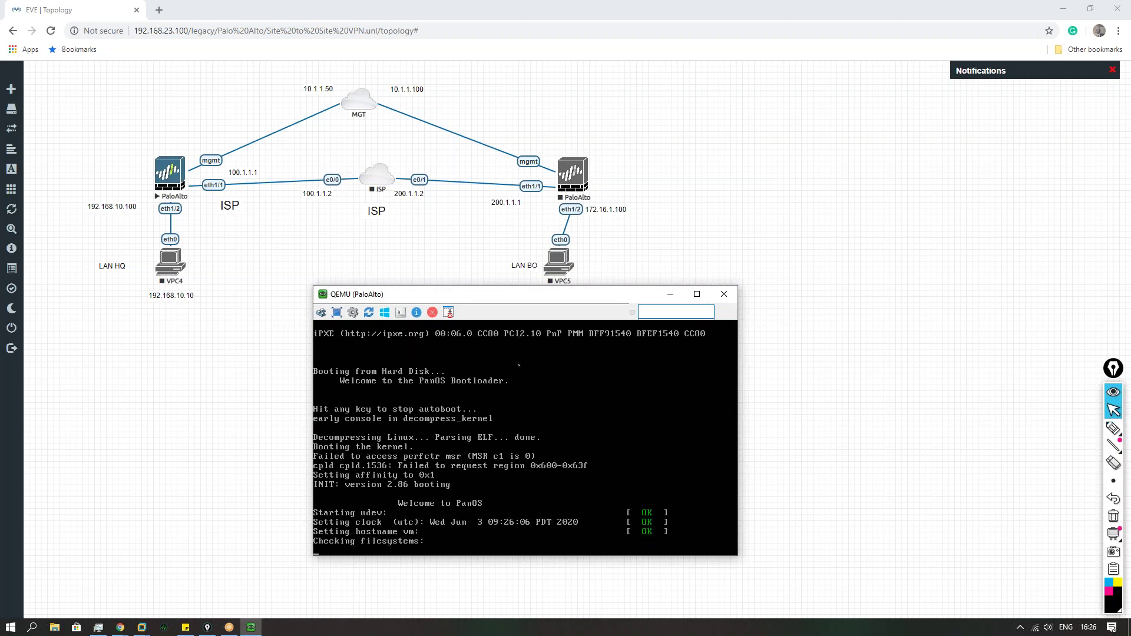
{"action": "left_click", "coordinate": [94, 629]}
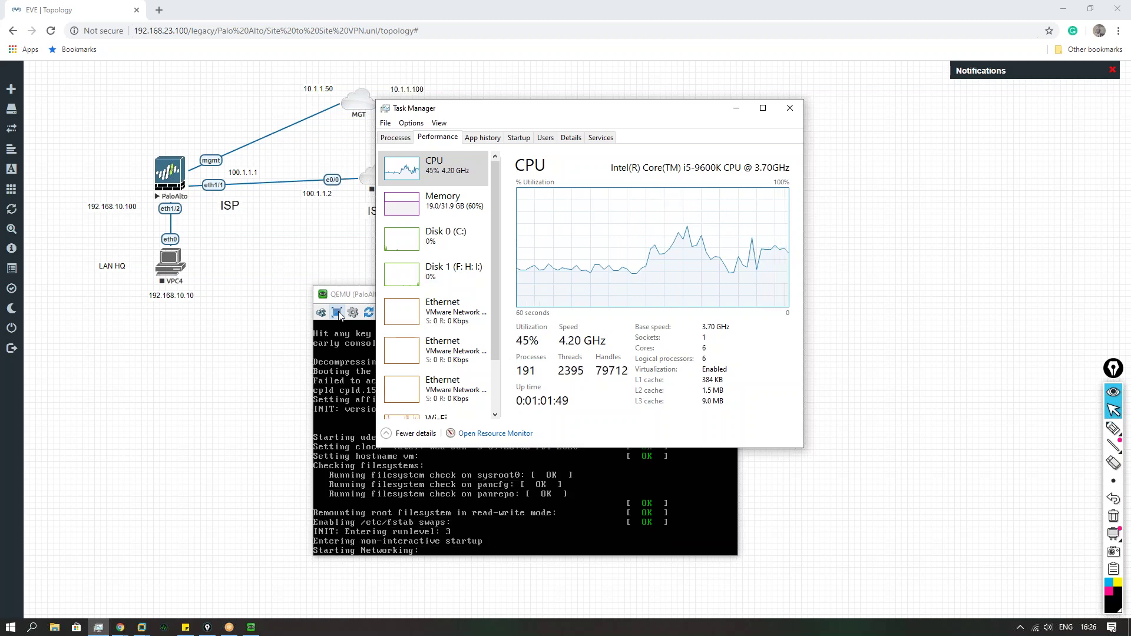
Step: Close Skype from the system tray's hidden apps and minimize Task Manager
{"action": "left_click", "coordinate": [1021, 628]}
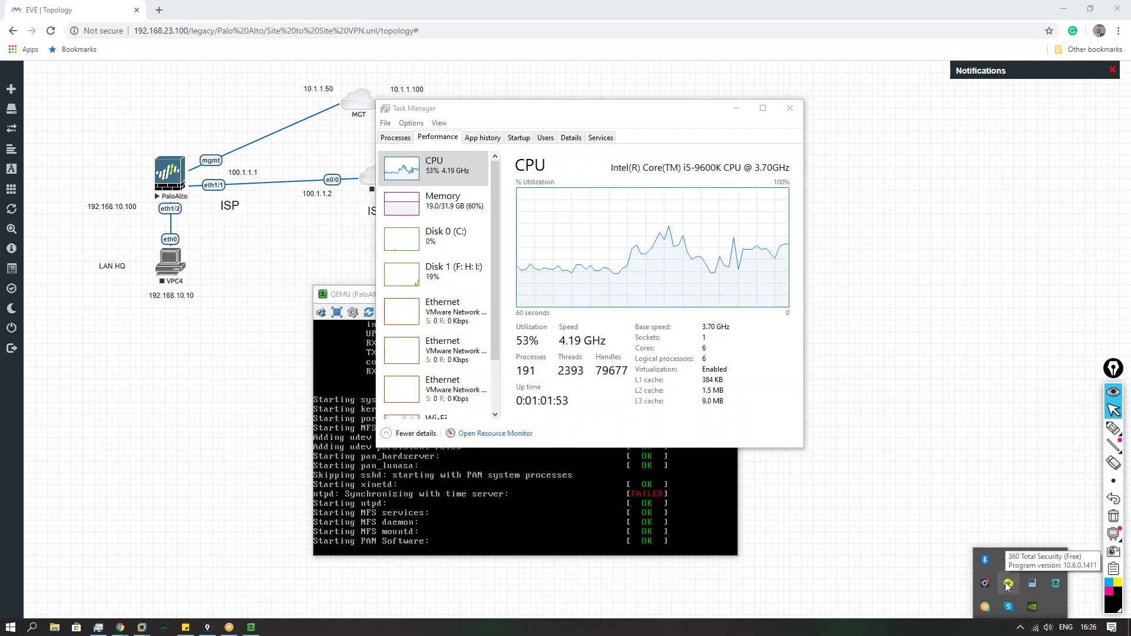
{"action": "left_click", "coordinate": [986, 630]}
{"action": "left_click", "coordinate": [1022, 629]}
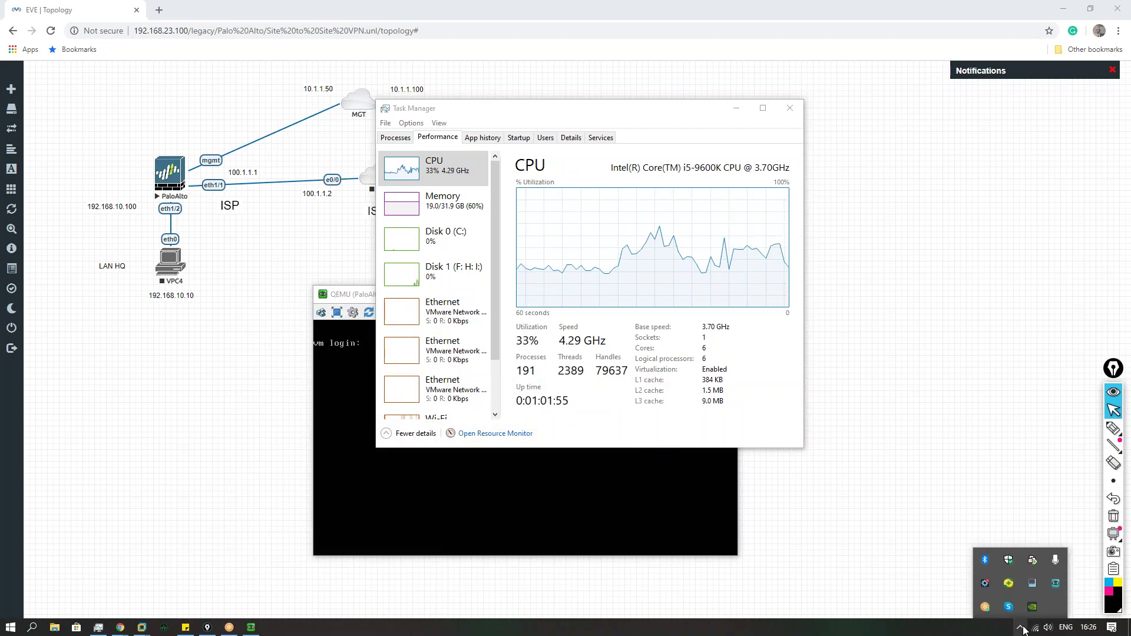
{"action": "right_click", "coordinate": [1009, 608]}
{"action": "left_click", "coordinate": [989, 606]}
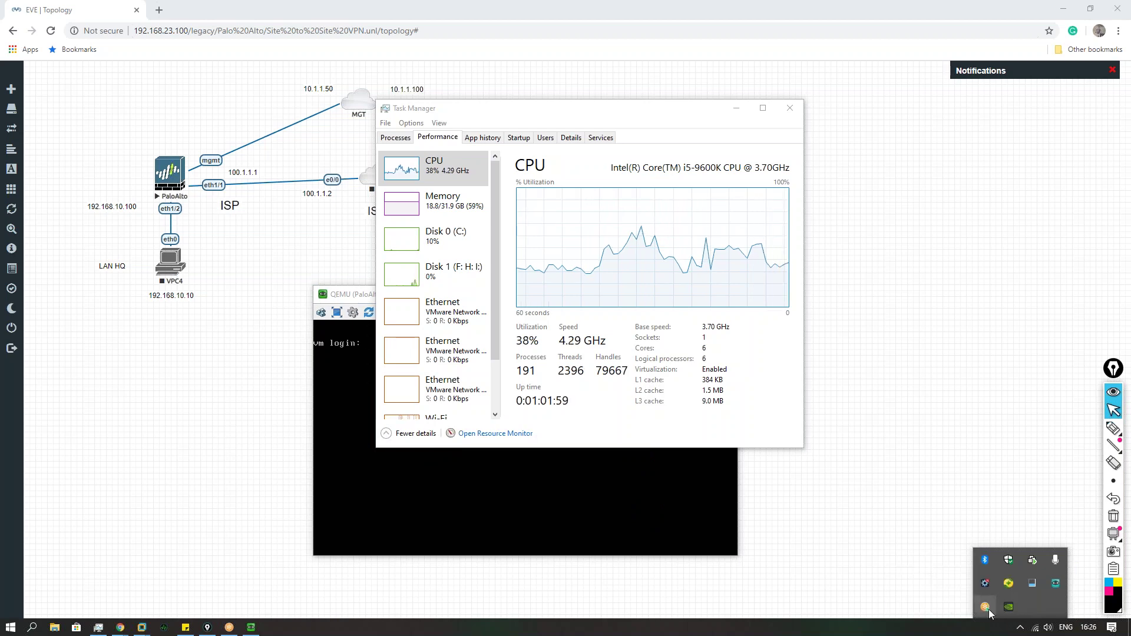
{"action": "left_click", "coordinate": [977, 631]}
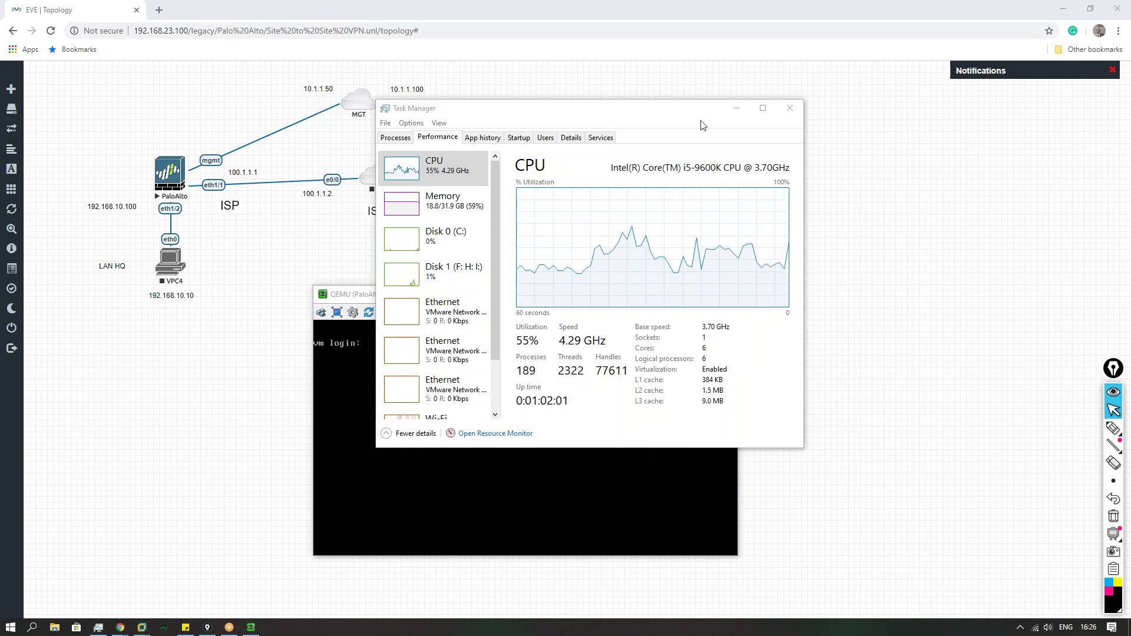
{"action": "left_click", "coordinate": [736, 108]}
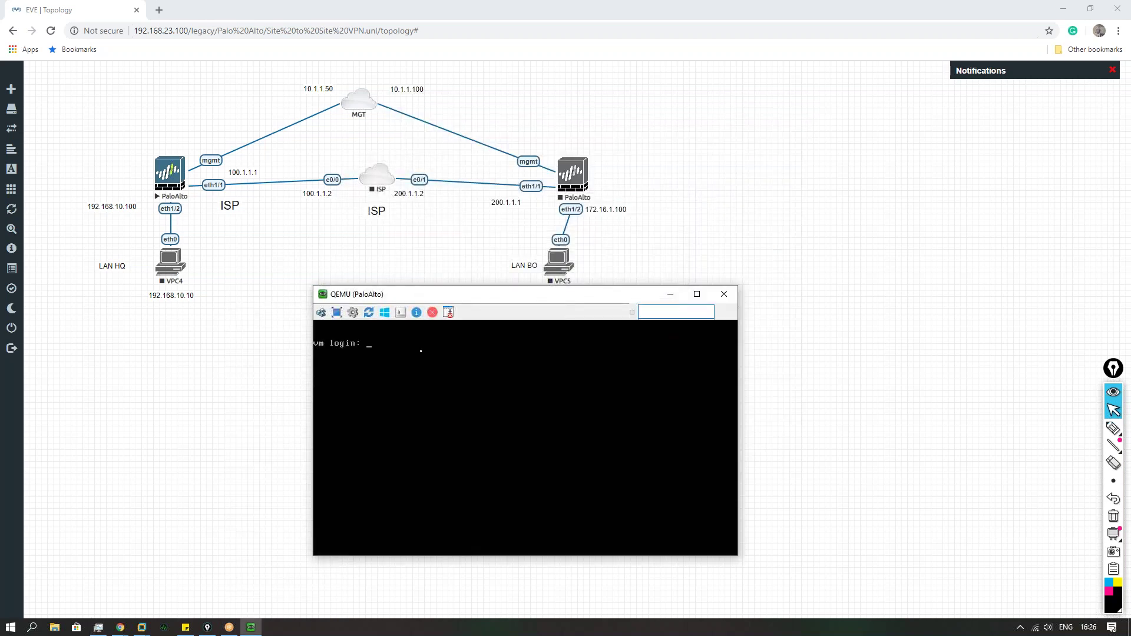
Step: Move the console lower left and try logging in as admin with the password, getting Login incorrect
{"action": "left_click_drag", "start_coordinate": [456, 295], "coordinate": [223, 314]}
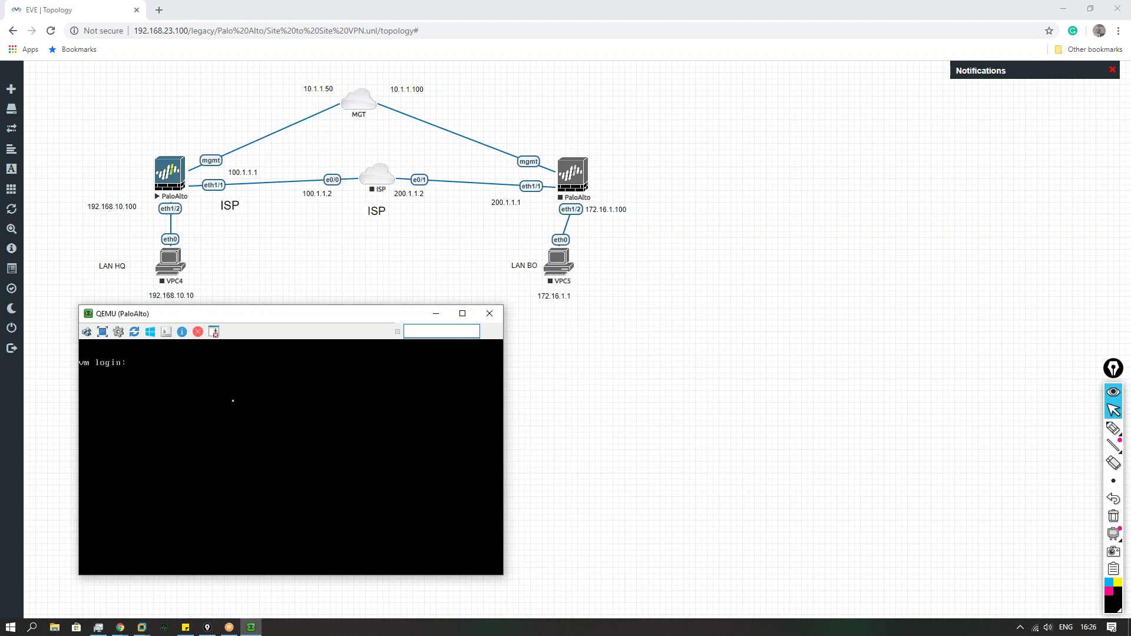
{"action": "type", "text": "admin"}
{"action": "key", "text": "Return"}
{"action": "key", "text": "Return"}
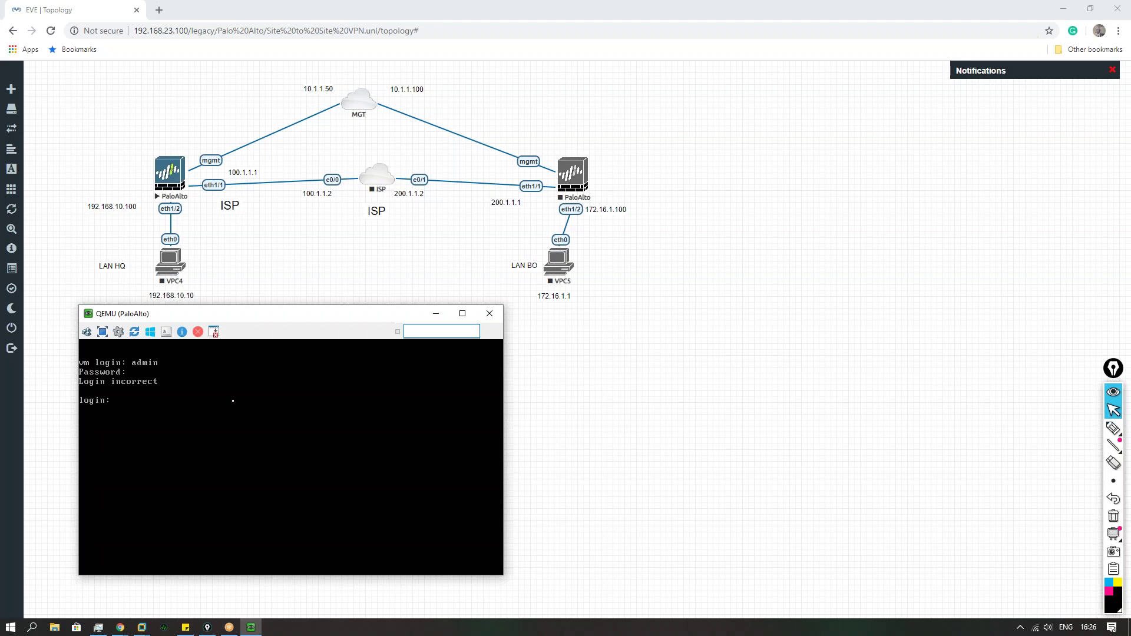
{"action": "type", "text": "admin"}
{"action": "key", "text": "Return"}
{"action": "key", "text": "Return"}
{"action": "type", "text": "admin"}
{"action": "key", "text": "Return"}
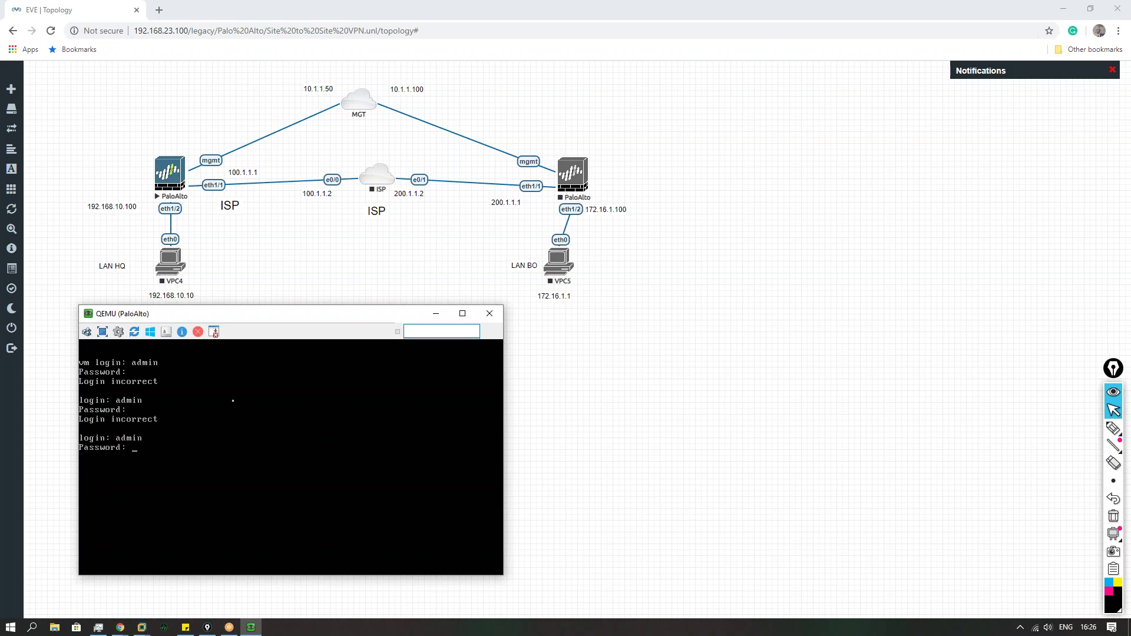
{"action": "key", "text": "Return"}
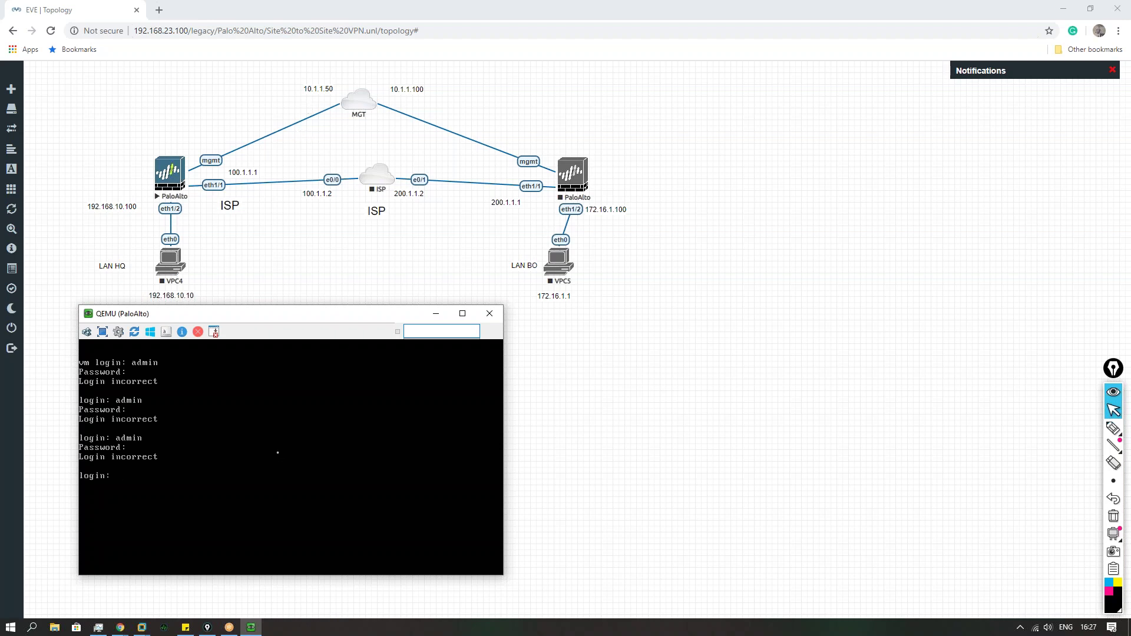
Step: Re-enter the admin credentials at the HQ console until the admin@PA-VM prompt appears
{"action": "type", "text": "admin"}
{"action": "key", "text": "Return"}
{"action": "type", "text": "admin"}
{"action": "key", "text": "Return"}
{"action": "key", "text": "Return"}
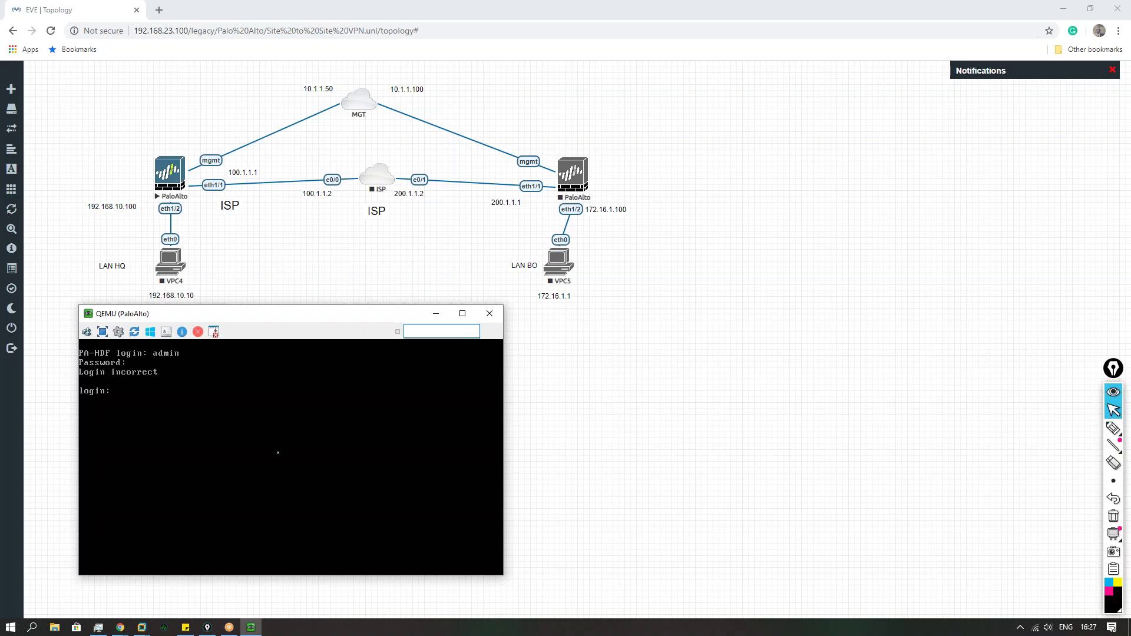
{"action": "type", "text": "admin"}
{"action": "key", "text": "Return"}
{"action": "key", "text": "Return"}
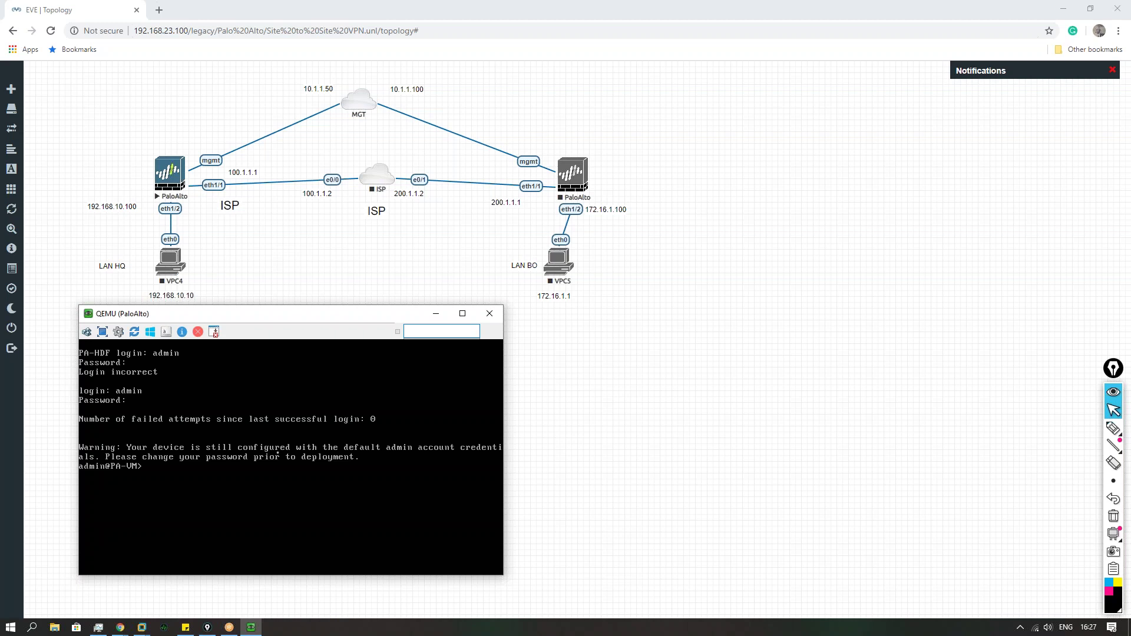
Step: Start the BO PaloAlto node, open its console and minimize it while it boots
{"action": "right_click", "coordinate": [569, 171]}
{"action": "left_click", "coordinate": [595, 192]}
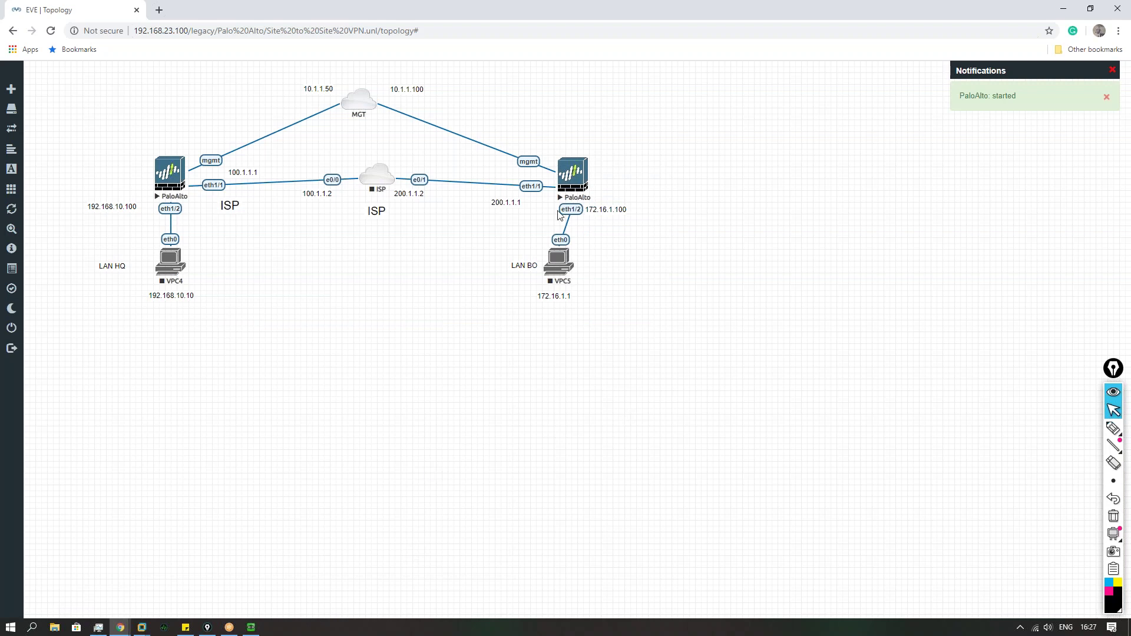
{"action": "left_click", "coordinate": [577, 174]}
{"action": "left_click", "coordinate": [606, 113]}
{"action": "left_click", "coordinate": [710, 181]}
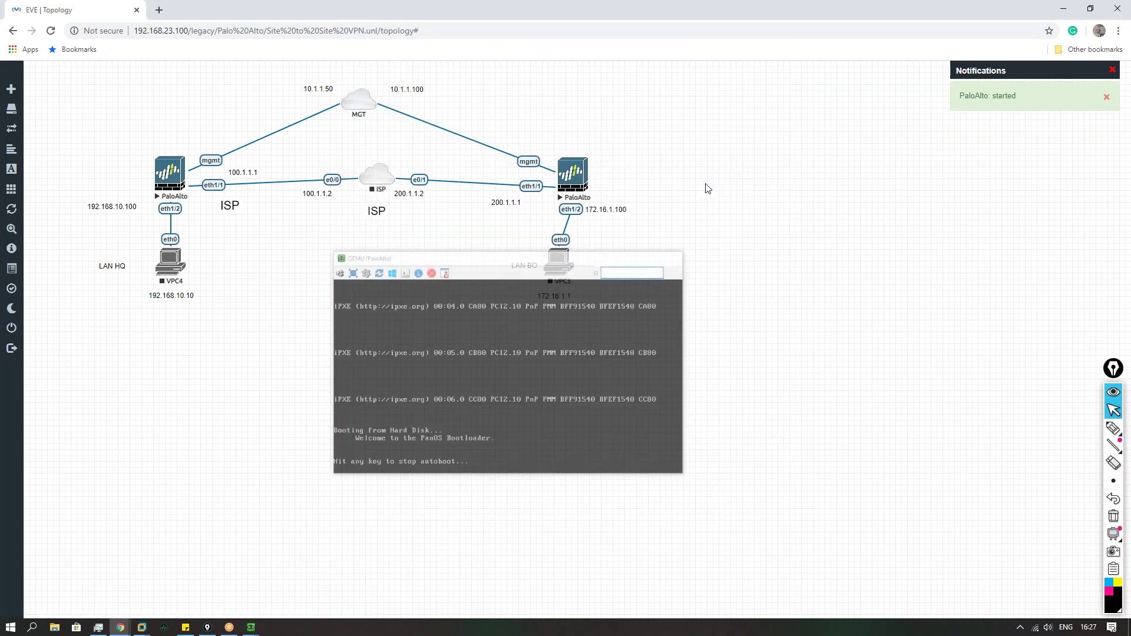
Step: Bring the HQ console to the centre and enter configuration mode with configure
{"action": "mouse_move", "coordinate": [251, 627]}
{"action": "left_click", "coordinate": [187, 589]}
{"action": "left_click_drag", "start_coordinate": [285, 323], "coordinate": [366, 340]}
{"action": "type", "text": "configure"}
{"action": "key", "text": "Return"}
{"action": "type", "text": "set deviceconfig system type static"}
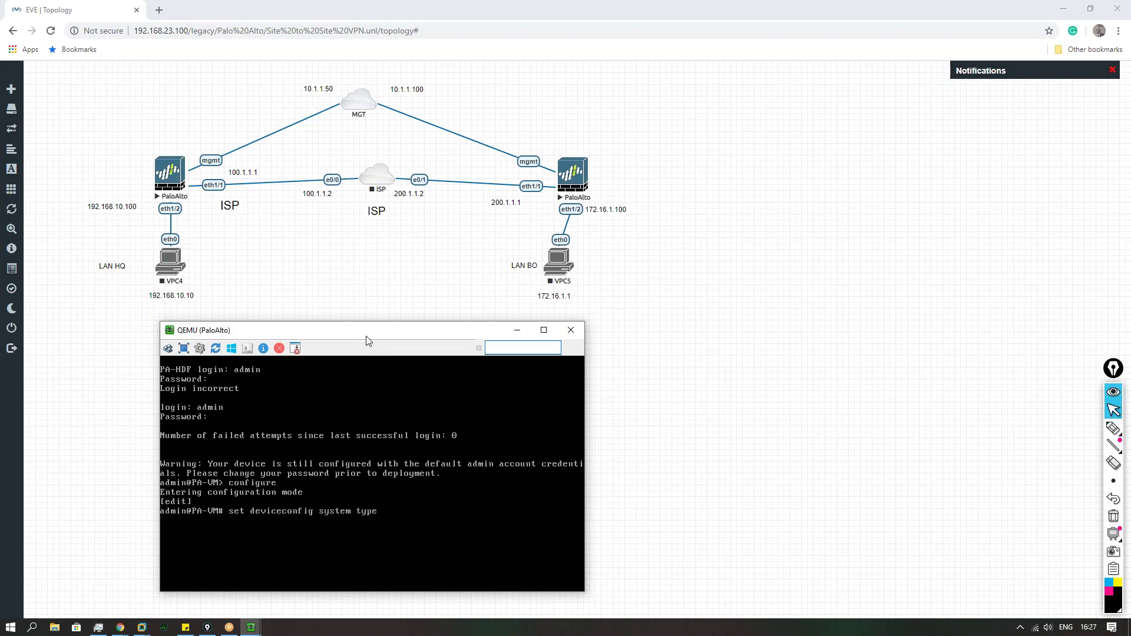
Step: Set a static management IP 10.1.1.50 netmask 255.255.255.0 with default gateway 10.1.1.1
{"action": "key", "text": "Return"}
{"action": "key", "text": "Up"}
{"action": "key", "text": "BackSpace"}
{"action": "key", "text": "BackSpace"}
{"action": "key", "text": "BackSpace"}
{"action": "key", "text": "BackSpace"}
{"action": "key", "text": "BackSpace"}
{"action": "key", "text": "BackSpace"}
{"action": "key", "text": "BackSpace"}
{"action": "key", "text": "BackSpace"}
{"action": "key", "text": "BackSpace"}
{"action": "key", "text": "BackSpace"}
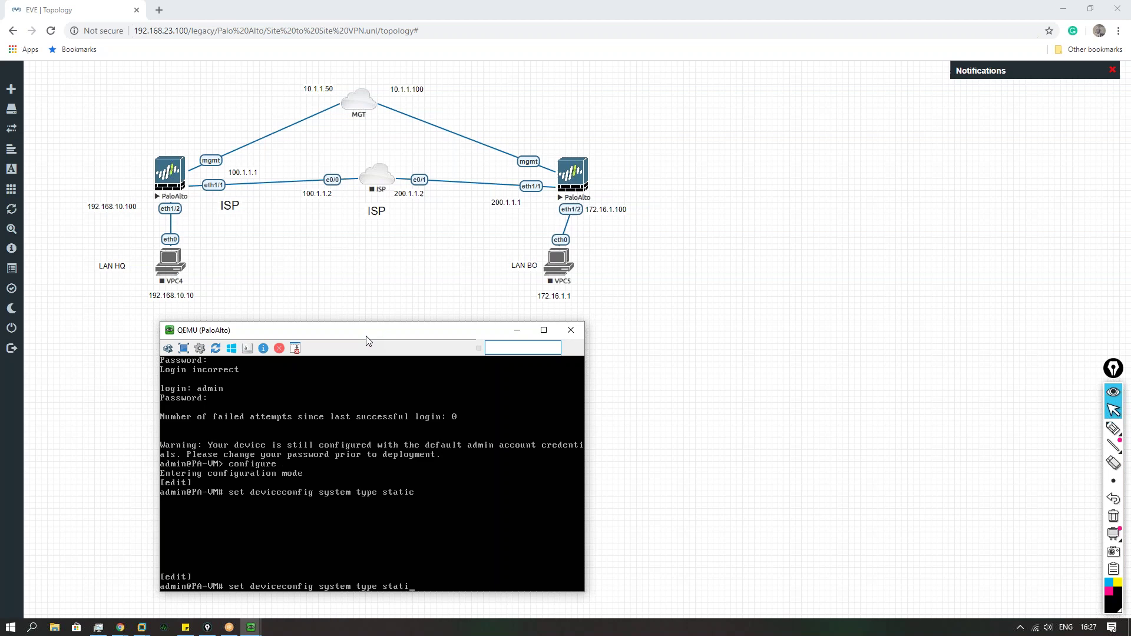
{"action": "key", "text": "BackSpace"}
{"action": "type", "text": "ip-address 11"}
{"action": "key", "text": "BackSpace"}
{"action": "type", "text": "0.1.1.50 netmask 255.255.255."}
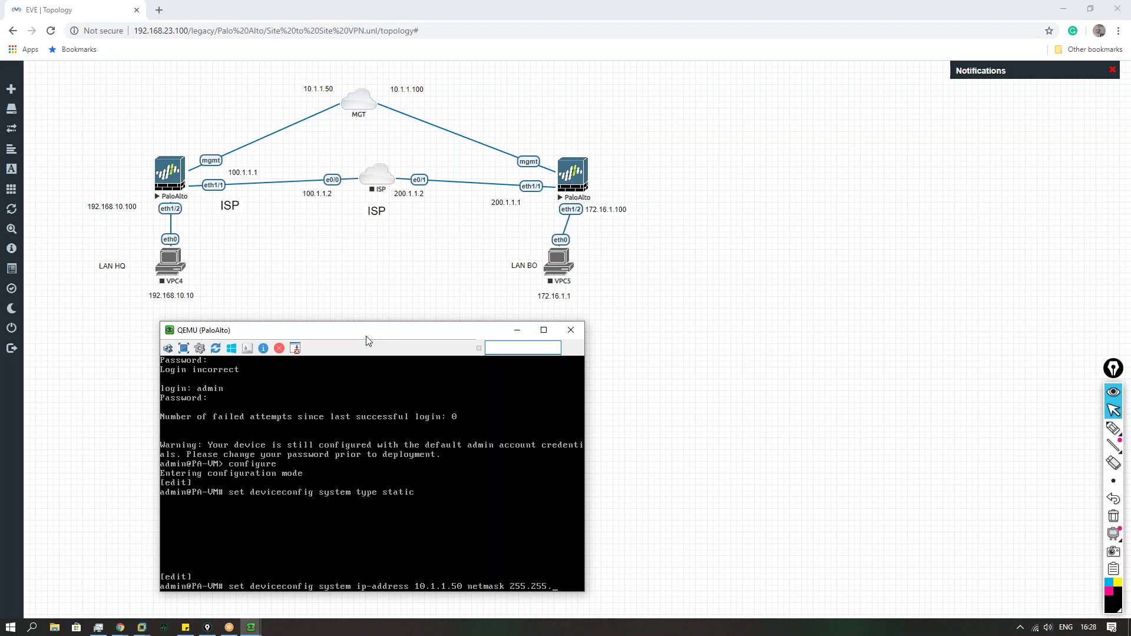
{"action": "type", "text": "255.0 def"}
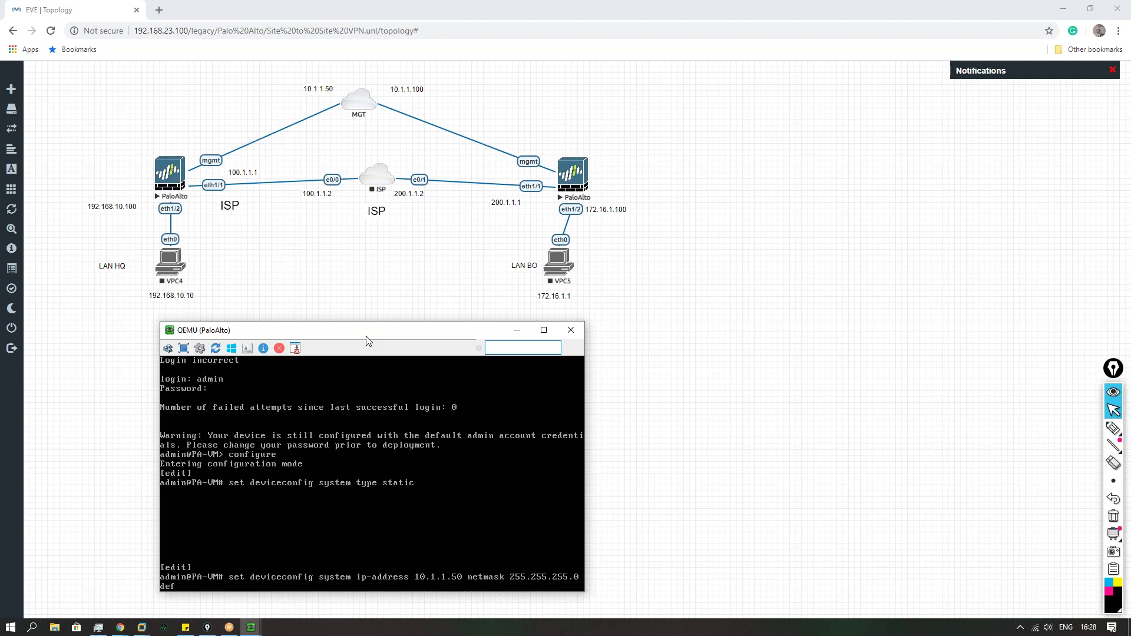
{"action": "type", "text": "ault-gateway 10.1.1.1"}
{"action": "key", "text": "Return"}
Step: Run save config and commit on the HQ firewall
{"action": "type", "text": "save config"}
{"action": "key", "text": "Return"}
{"action": "type", "text": "commit"}
{"action": "key", "text": "Return"}
Step: Submit the admin username on the other firewall console, then put the consoles behind the topology
{"action": "left_click", "coordinate": [392, 295]}
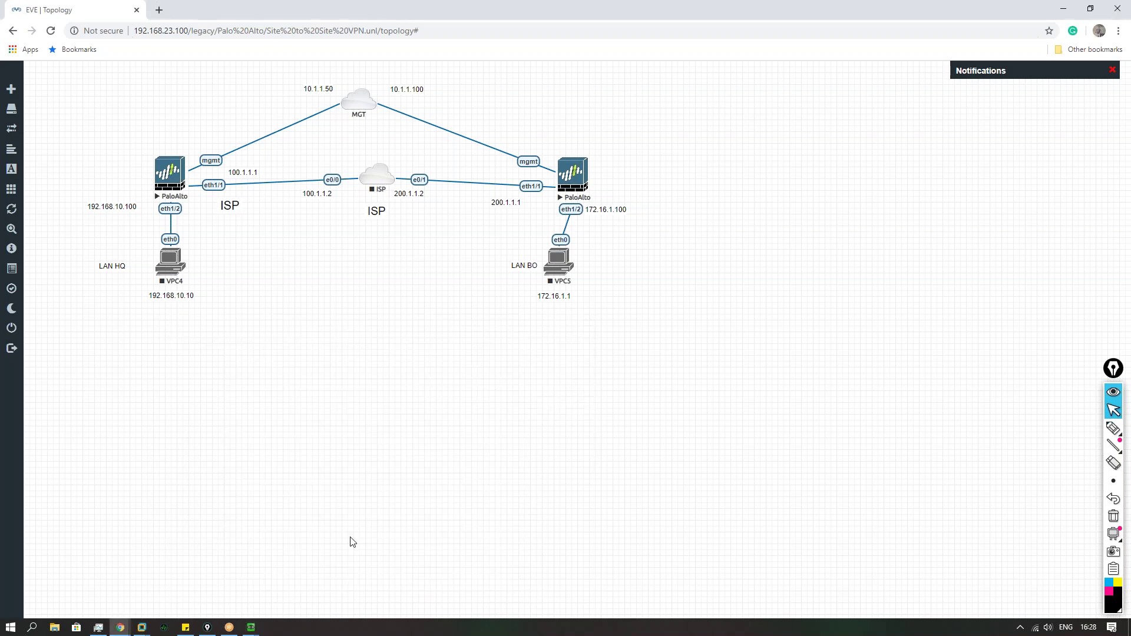
{"action": "left_click", "coordinate": [251, 628]}
{"action": "type", "text": "admin"}
{"action": "key", "text": "Return"}
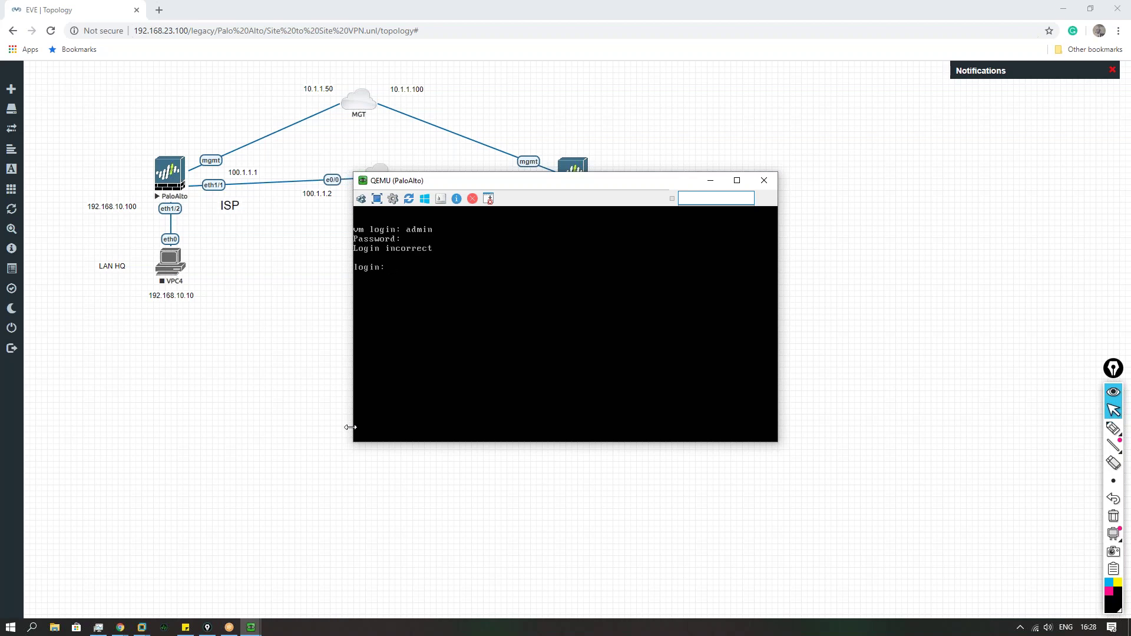
{"action": "left_click", "coordinate": [321, 436]}
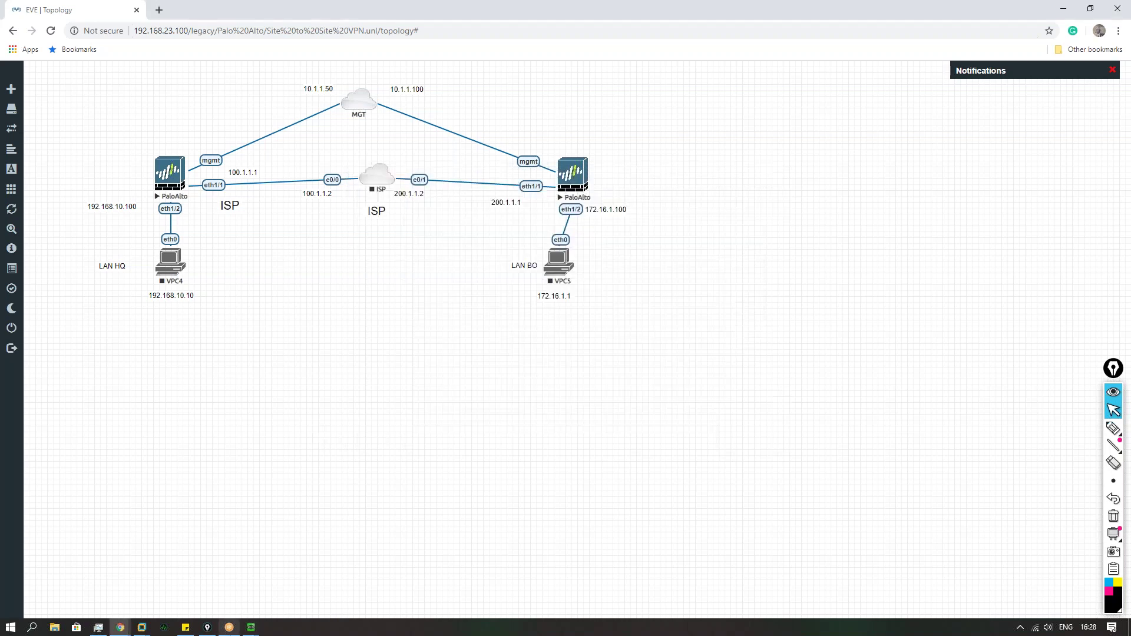
{"action": "mouse_move", "coordinate": [251, 627]}
{"action": "left_click", "coordinate": [189, 574]}
{"action": "left_click", "coordinate": [135, 381]}
Step: Open a new browser tab and load the firewall login page at 10.1.1.50
{"action": "left_click", "coordinate": [165, 11]}
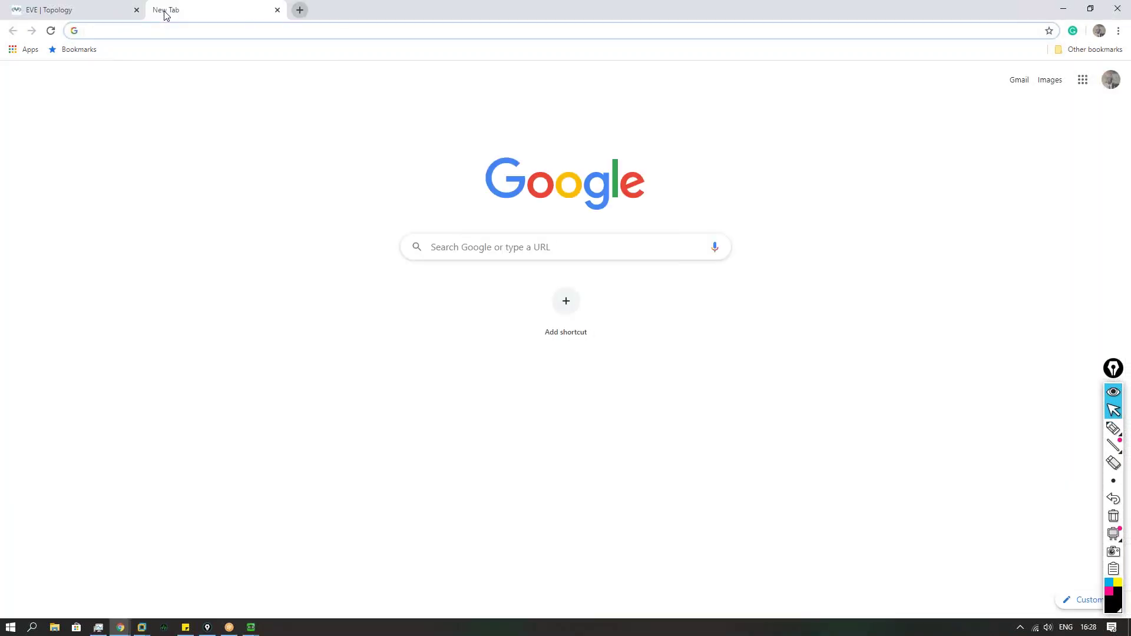
{"action": "type", "text": "10"}
{"action": "left_click", "coordinate": [167, 140]}
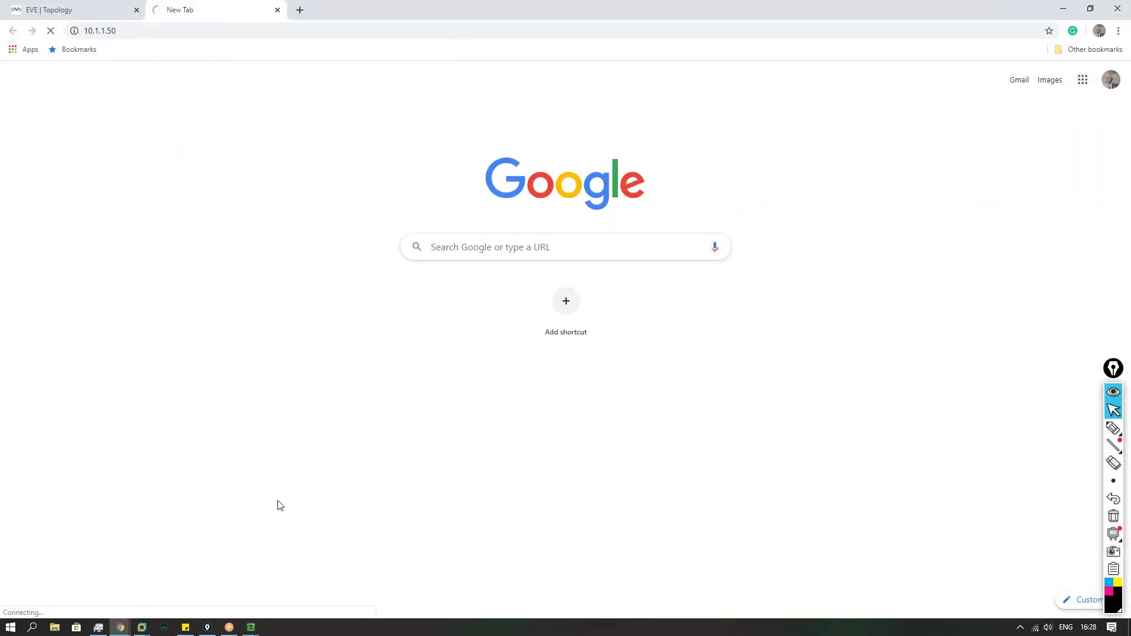
{"action": "left_click", "coordinate": [252, 627]}
Step: Submit admin on a firewall console, then minimize that console
{"action": "left_click", "coordinate": [301, 572]}
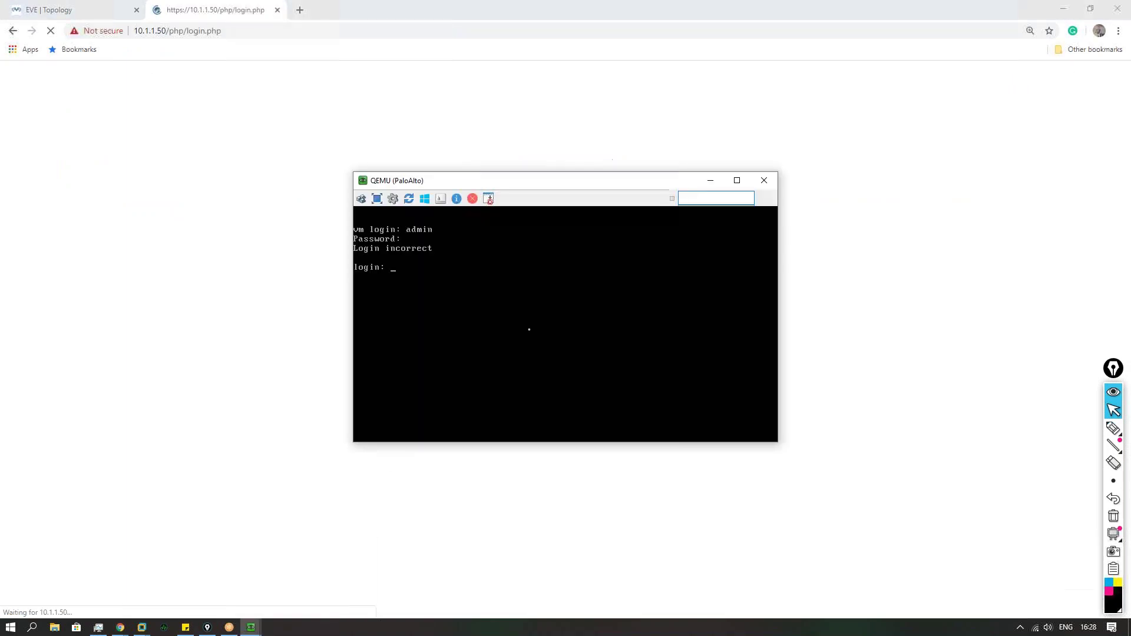
{"action": "type", "text": "ad"}
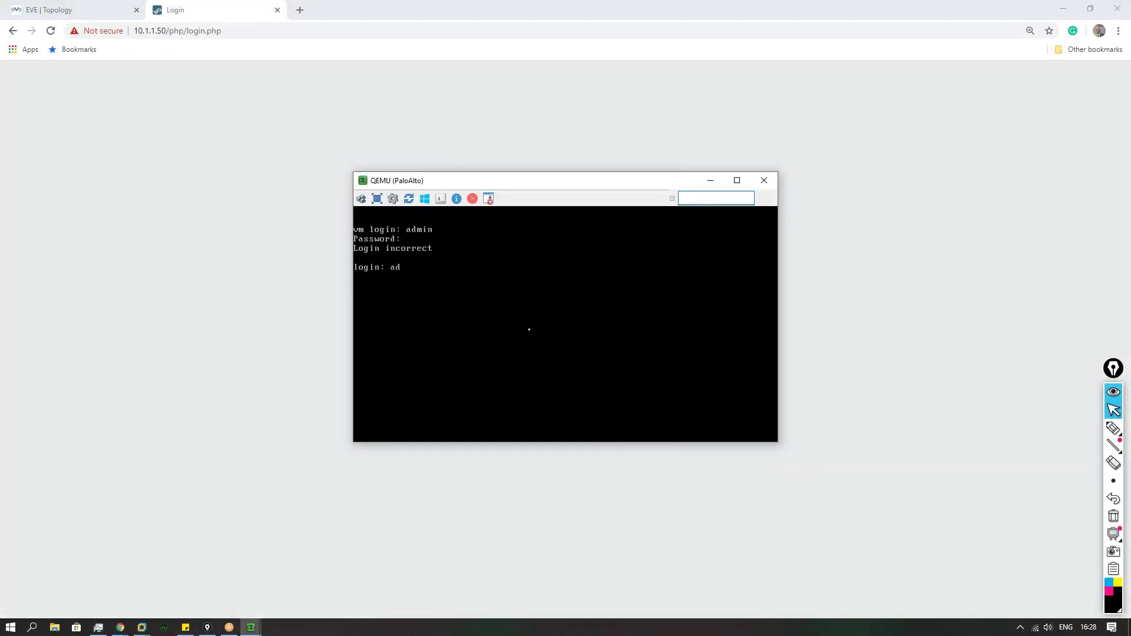
{"action": "type", "text": "min"}
{"action": "key", "text": "Return"}
{"action": "left_click", "coordinate": [710, 180]}
Step: Sign in to the web UI as admin and return to the dashboard tab
{"action": "left_click", "coordinate": [600, 274]}
{"action": "type", "text": "admin"}
{"action": "key", "text": "Tab"}
{"action": "type", "text": "admin"}
{"action": "key", "text": "Return"}
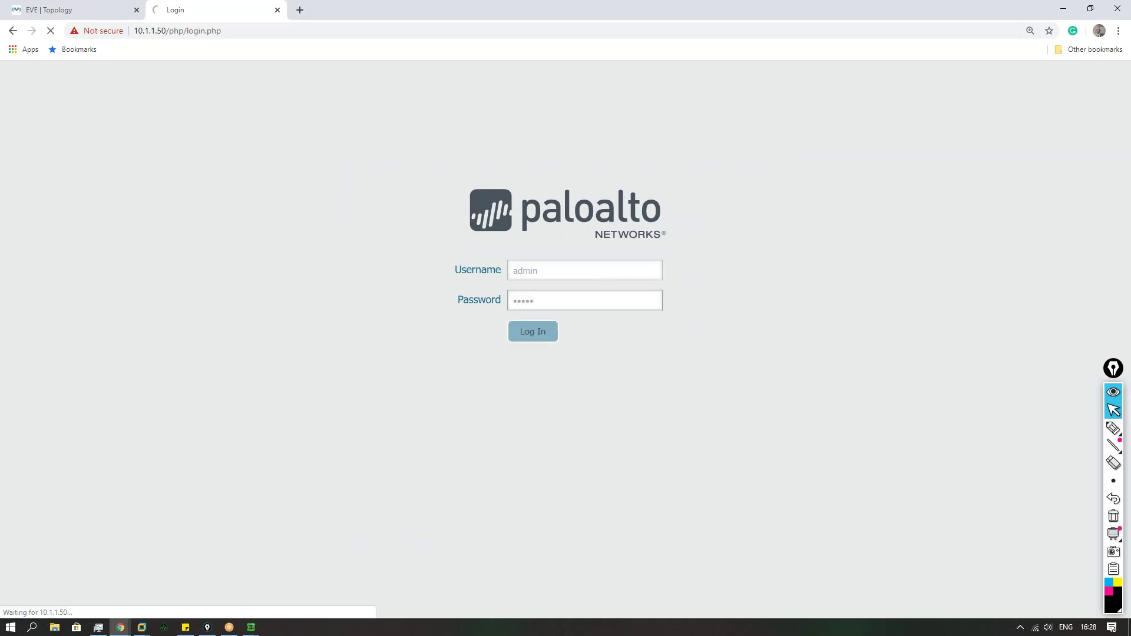
{"action": "left_click", "coordinate": [54, 10]}
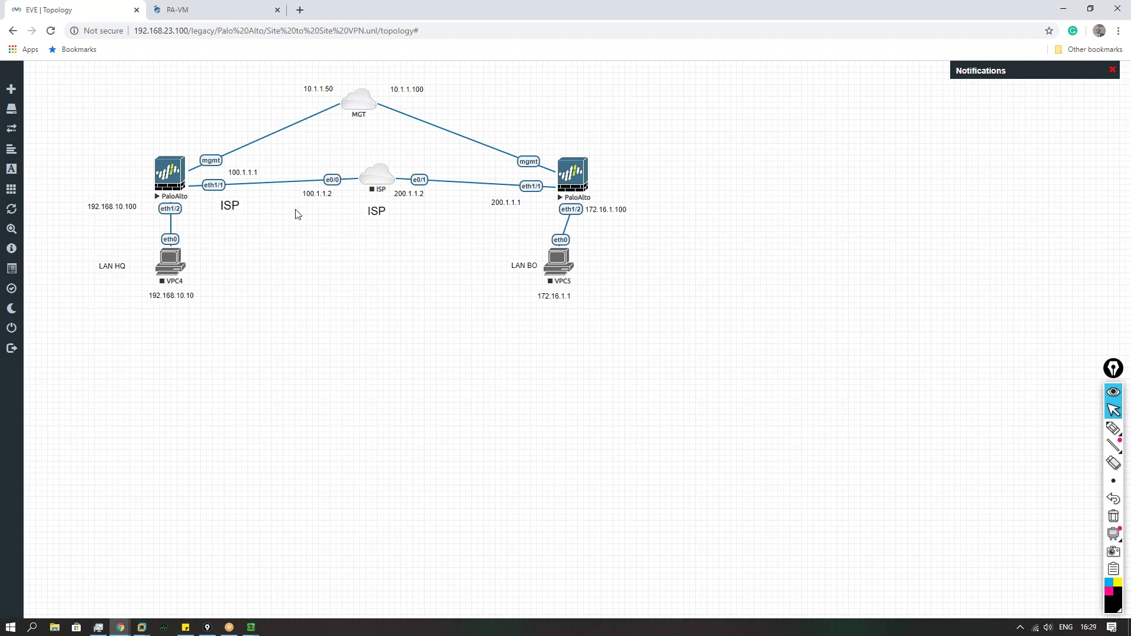
{"action": "left_click", "coordinate": [226, 10]}
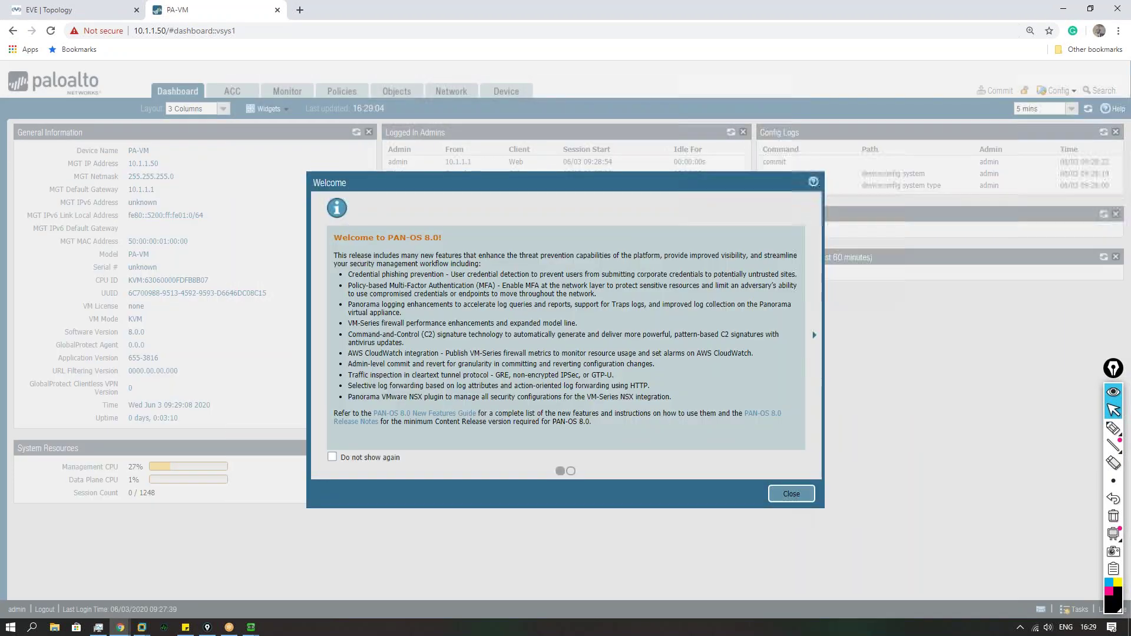
Step: Dismiss the welcome dialog and open ethernet1/1 under Network > Interfaces
{"action": "left_click", "coordinate": [788, 492]}
{"action": "left_click", "coordinate": [451, 92]}
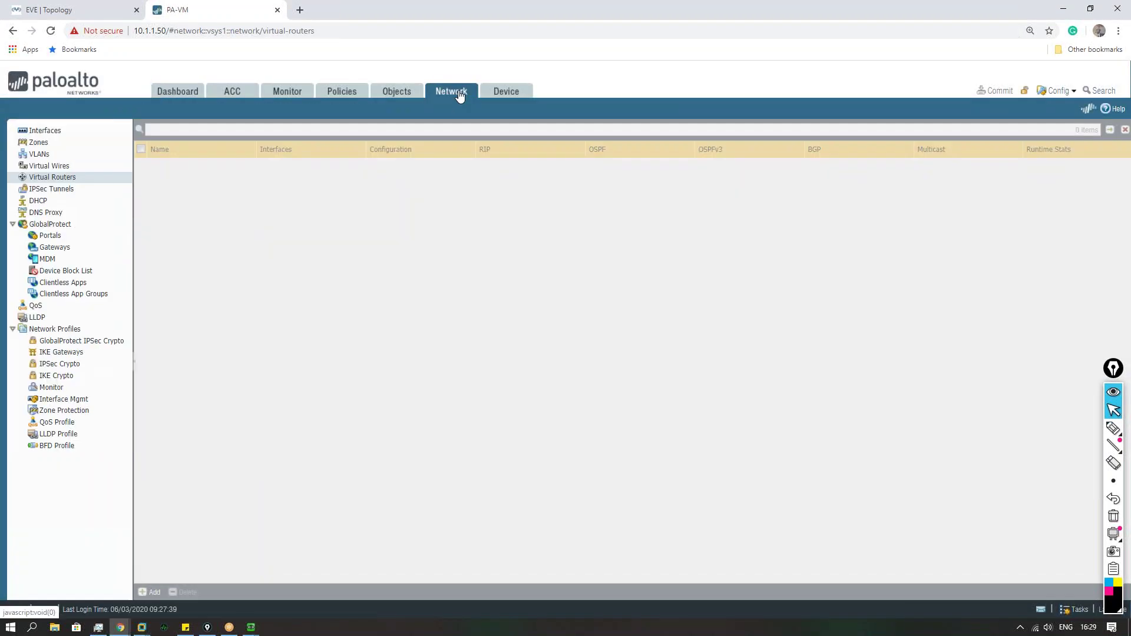
{"action": "left_click", "coordinate": [45, 131]}
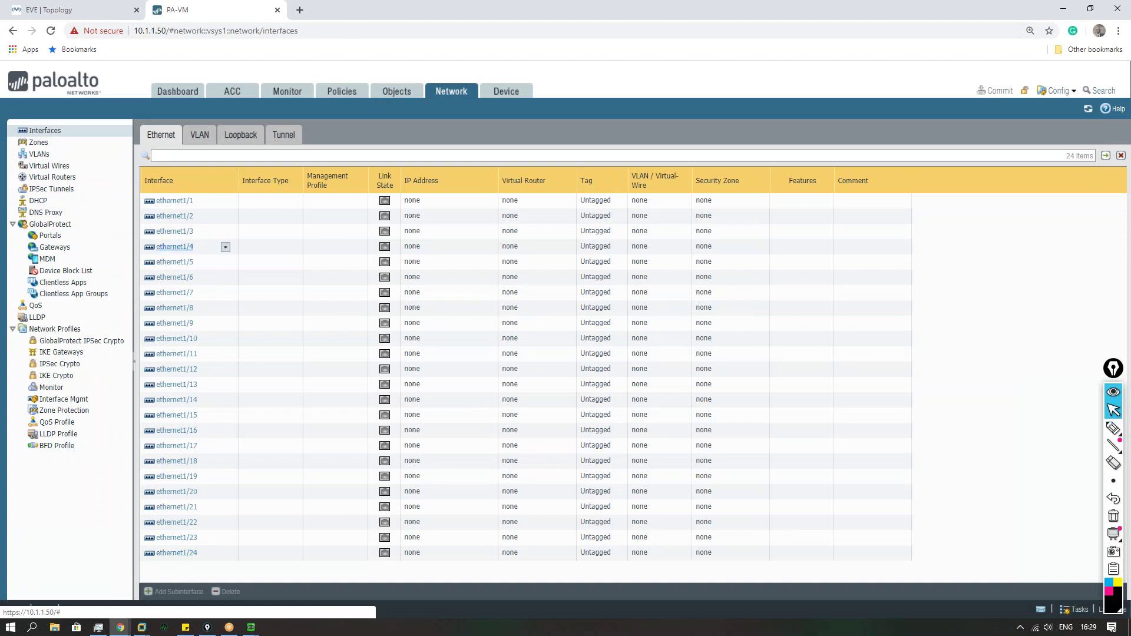
{"action": "left_click", "coordinate": [171, 201]}
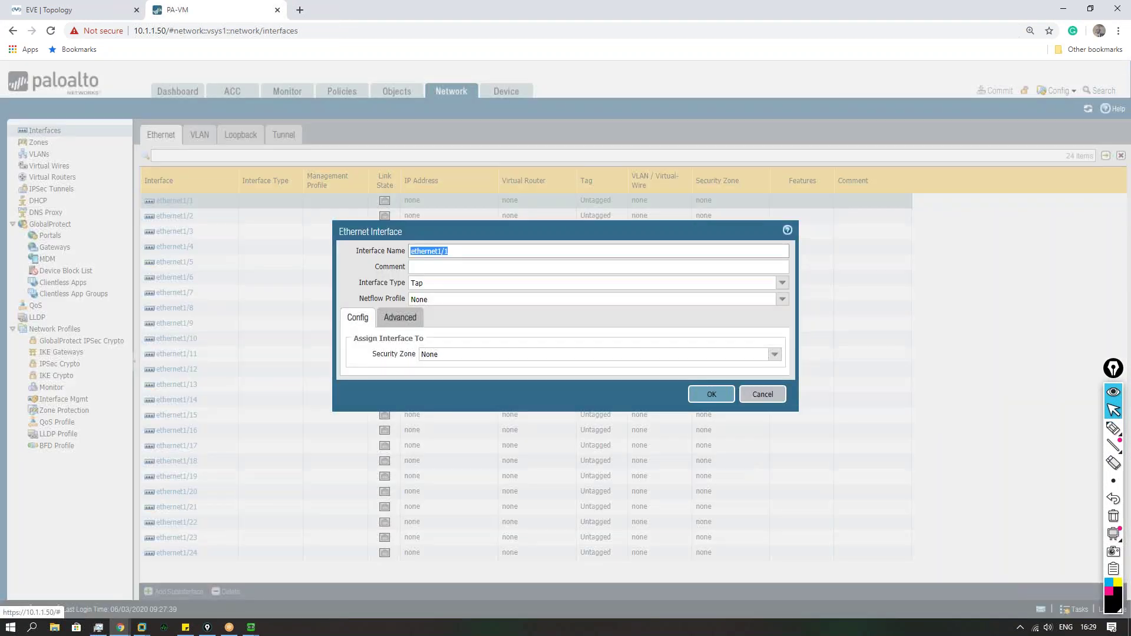
Step: Make ethernet1/1 Layer3 on the default router in a new zone ISP
{"action": "left_click", "coordinate": [790, 285]}
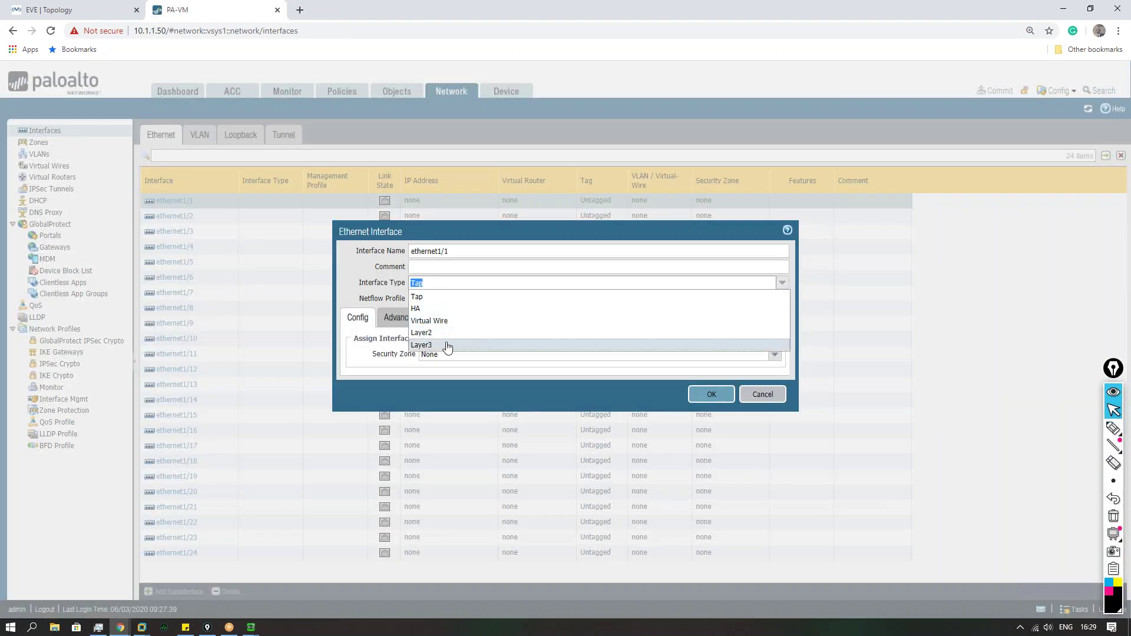
{"action": "left_click", "coordinate": [711, 348]}
{"action": "left_click", "coordinate": [775, 354]}
{"action": "left_click", "coordinate": [466, 381]}
{"action": "left_click", "coordinate": [774, 370]}
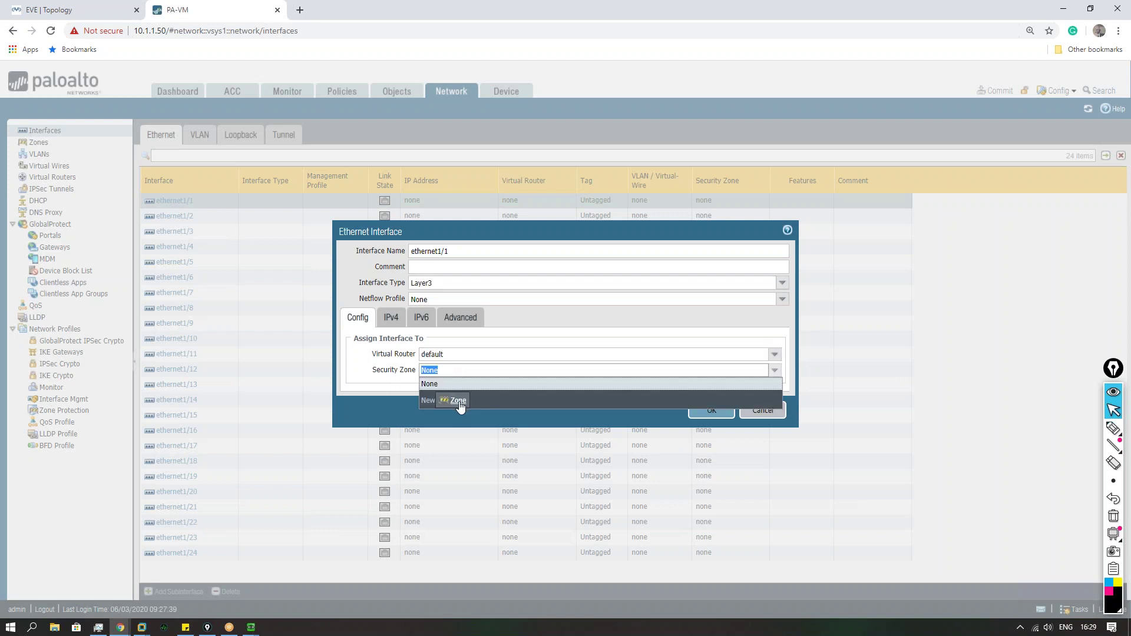
{"action": "left_click", "coordinate": [462, 399]}
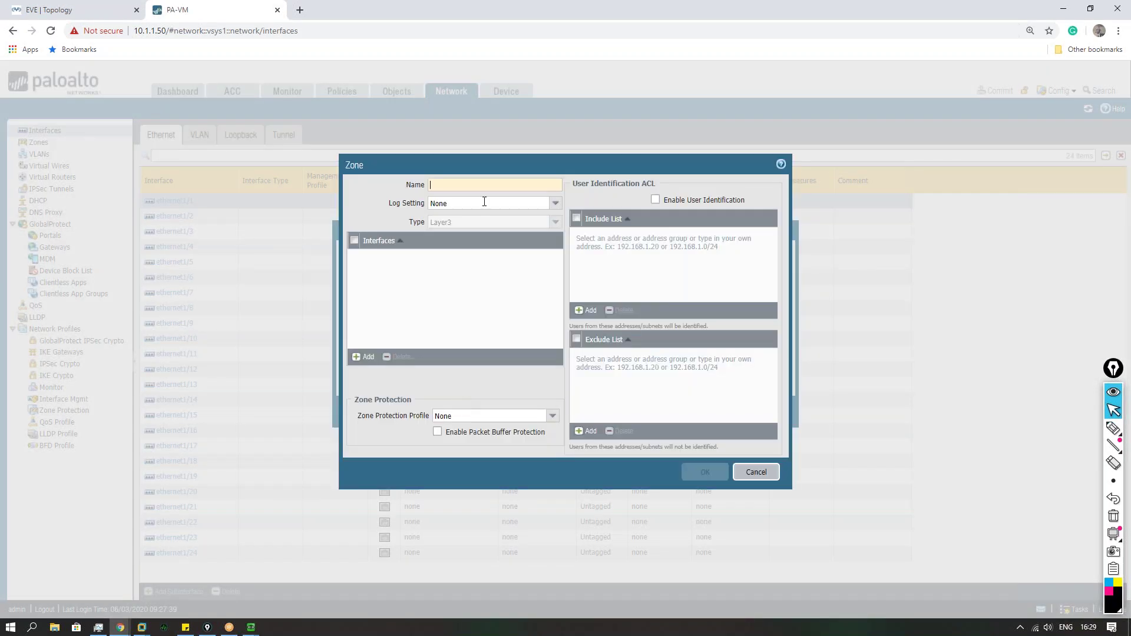
{"action": "type", "text": "ISP"}
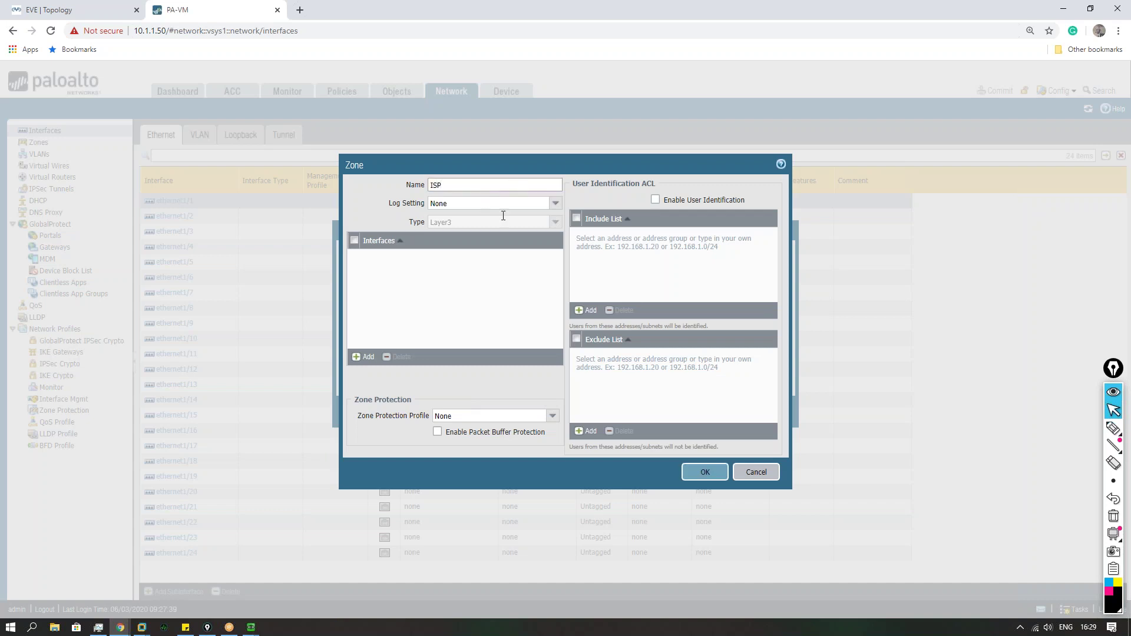
{"action": "left_click", "coordinate": [705, 473]}
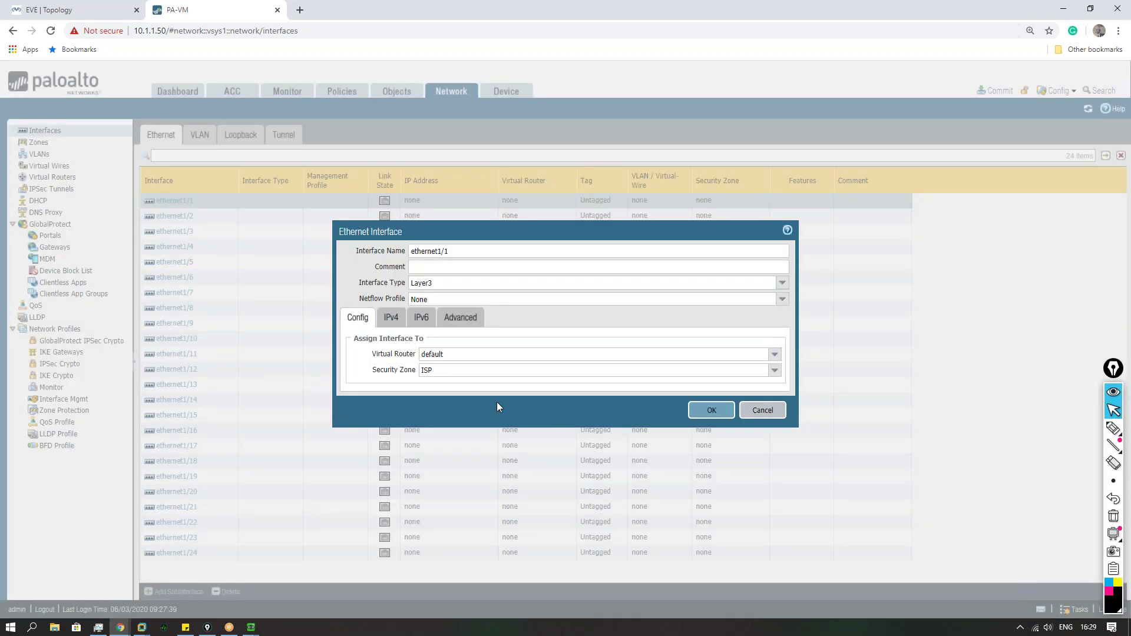
Step: Add IPv4 address 100.1.1.1/24 to ethernet1/1
{"action": "left_click", "coordinate": [391, 317]}
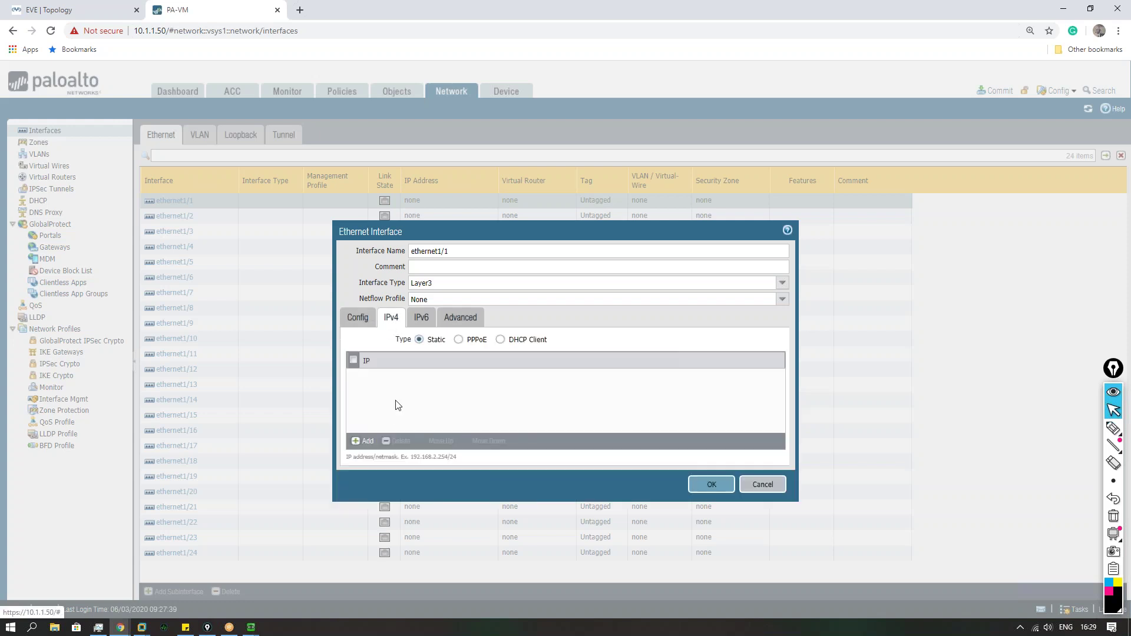
{"action": "left_click", "coordinate": [365, 442]}
{"action": "type", "text": "100..1.1.1"}
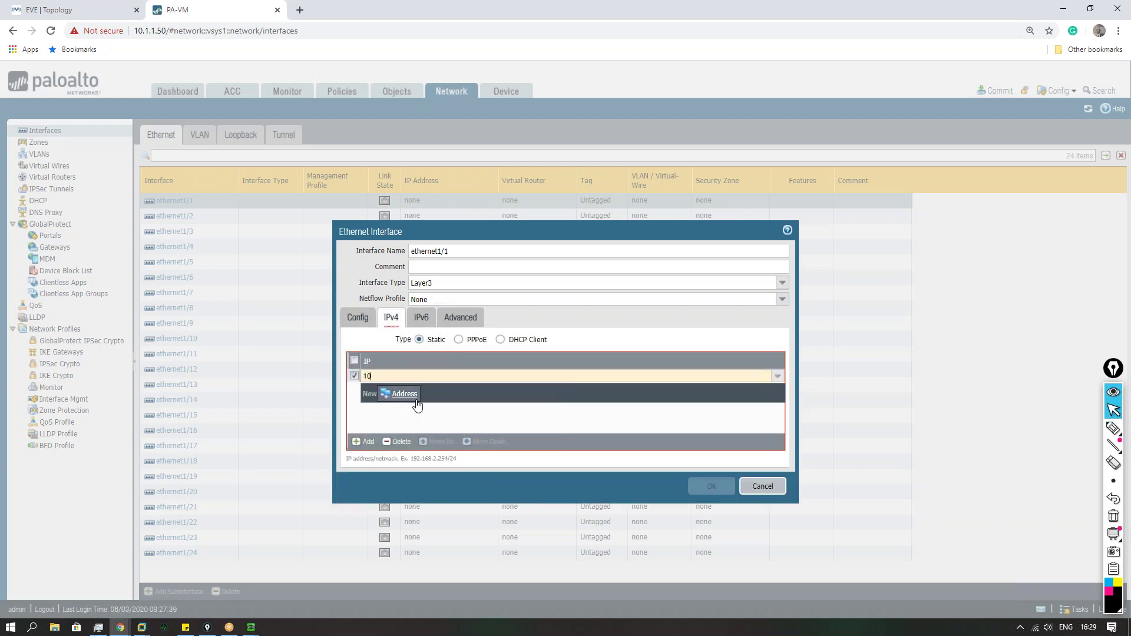
{"action": "key", "text": "BackSpace"}
{"action": "key", "text": "BackSpace"}
{"action": "key", "text": "BackSpace"}
{"action": "key", "text": "BackSpace"}
{"action": "key", "text": "BackSpace"}
{"action": "key", "text": "BackSpace"}
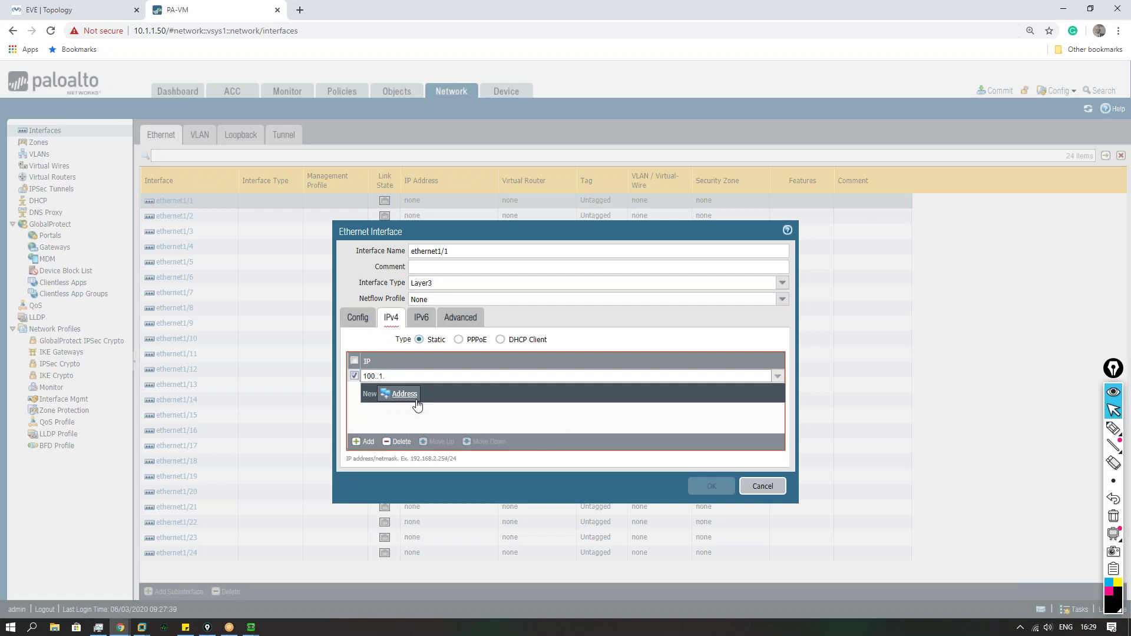
{"action": "type", "text": "1.1.1/24"}
{"action": "left_click", "coordinate": [71, 10]}
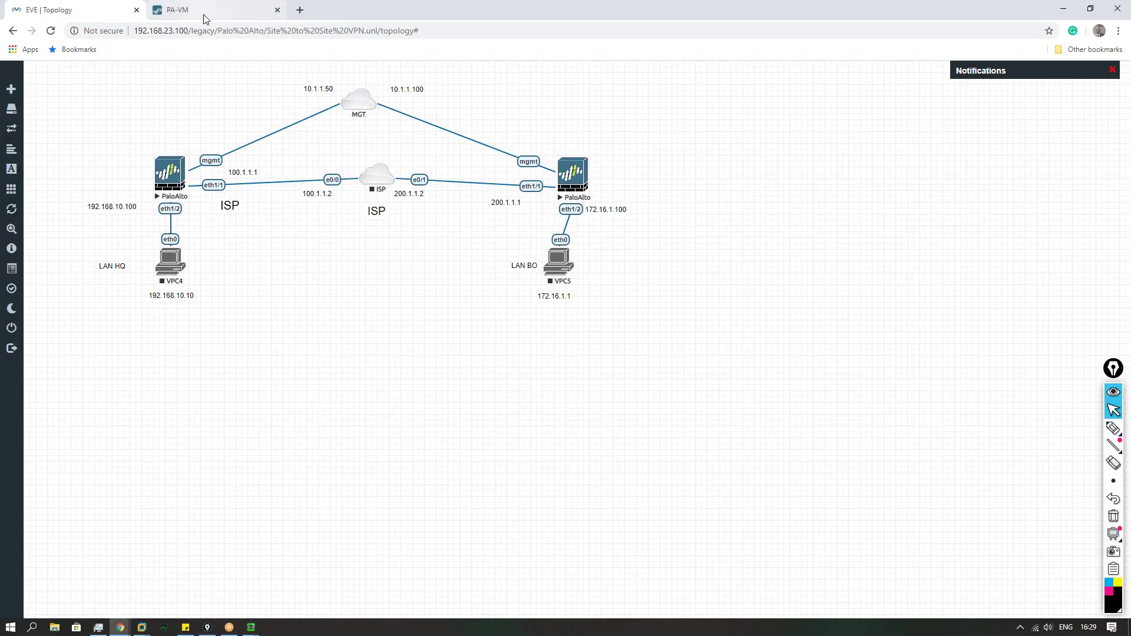
{"action": "left_click", "coordinate": [203, 14]}
Step: Create management profile c allowing Ping, assign it and apply ethernet1/1
{"action": "left_click", "coordinate": [457, 318]}
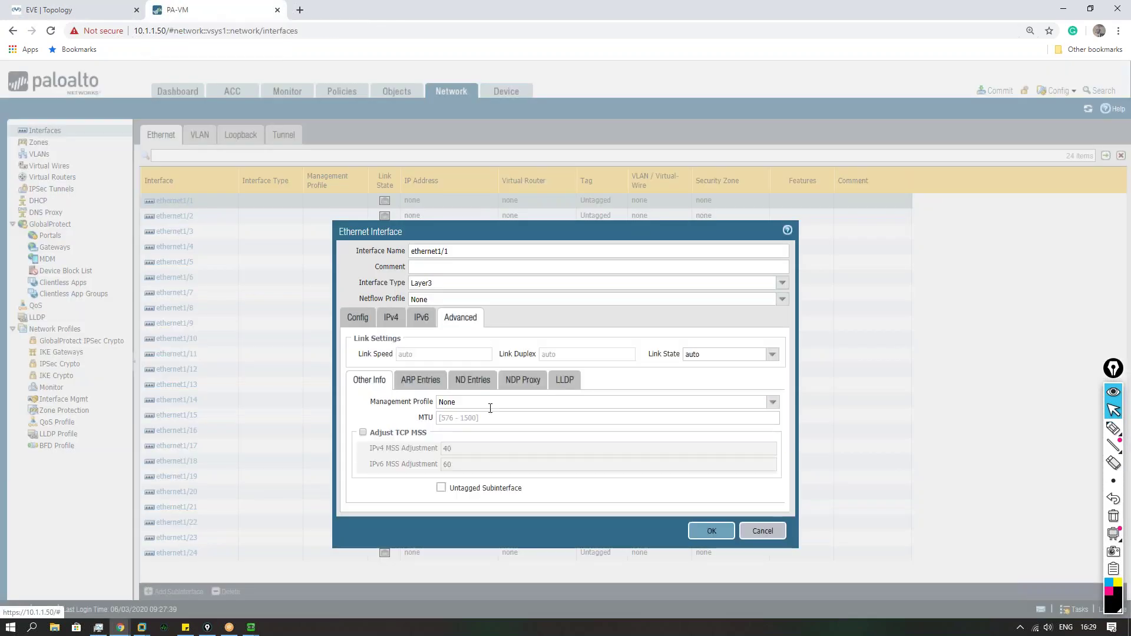
{"action": "left_click", "coordinate": [773, 403]}
{"action": "left_click", "coordinate": [510, 433]}
{"action": "type", "text": "c"}
{"action": "left_click", "coordinate": [447, 246]}
{"action": "left_click", "coordinate": [673, 462]}
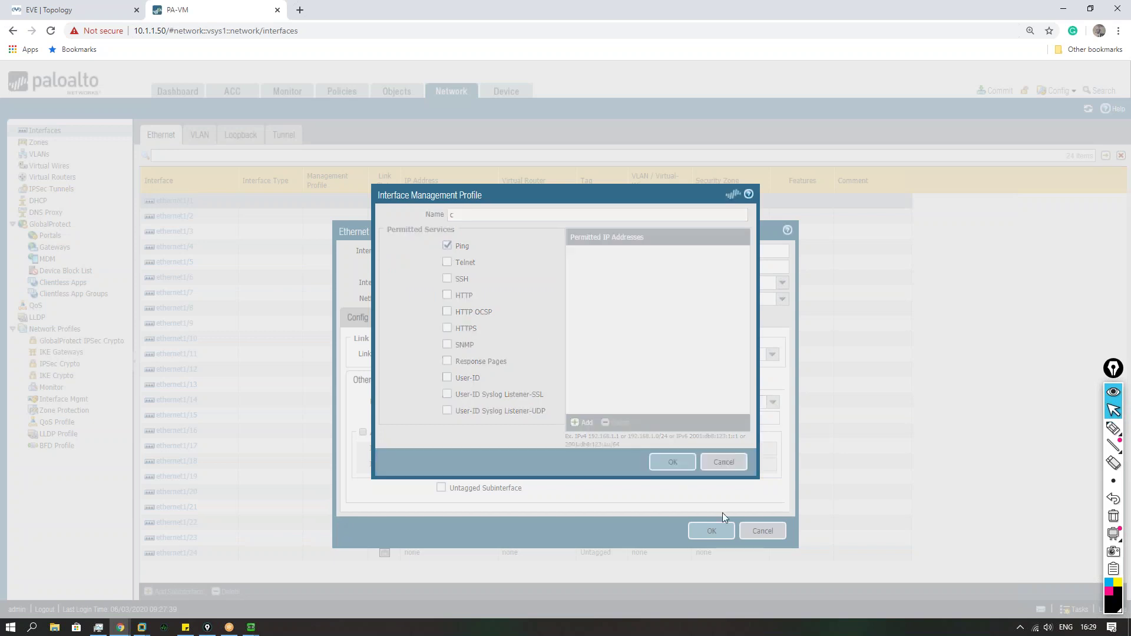
{"action": "left_click", "coordinate": [711, 531]}
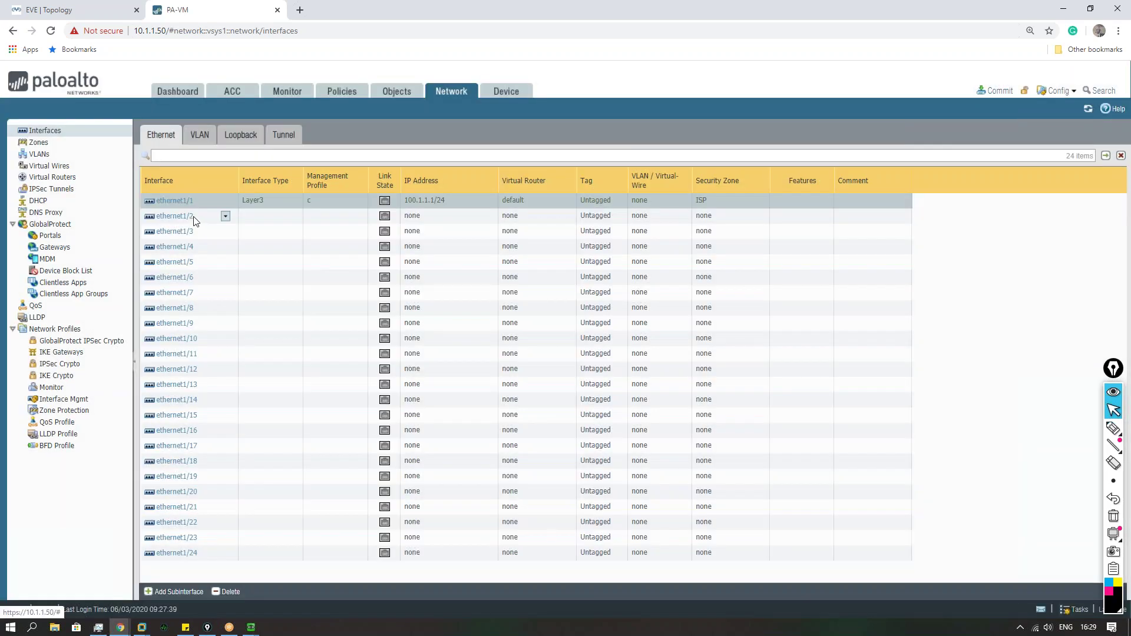
{"action": "left_click", "coordinate": [104, 10]}
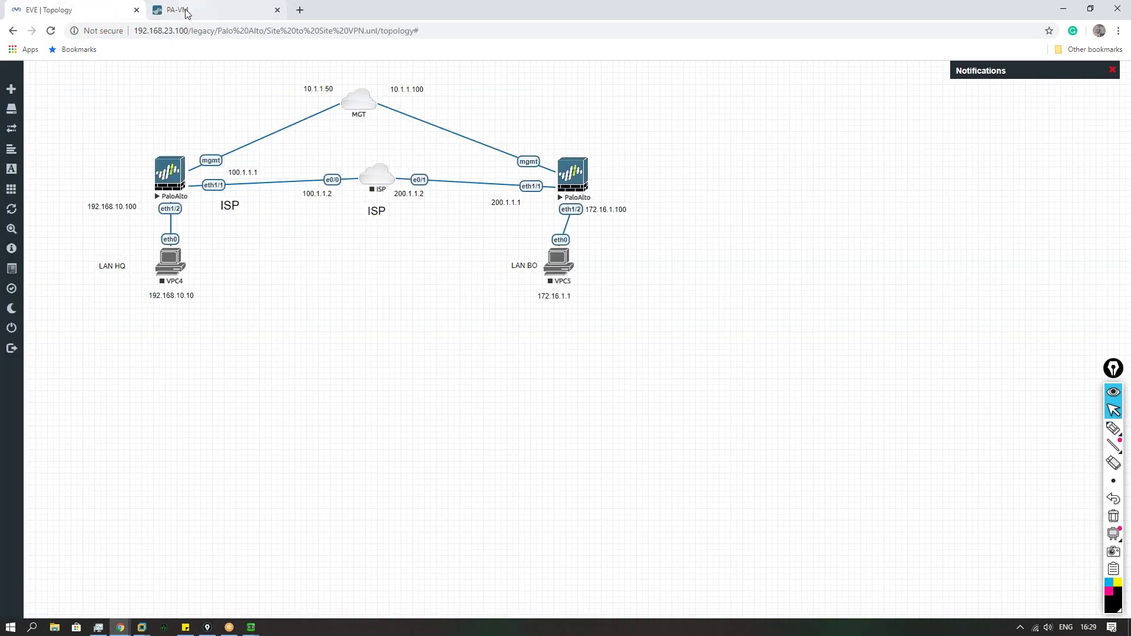
Step: Make ethernet1/2 Layer3 on the default router in a new zone LAN
{"action": "left_click", "coordinate": [186, 10]}
{"action": "left_click", "coordinate": [174, 216]}
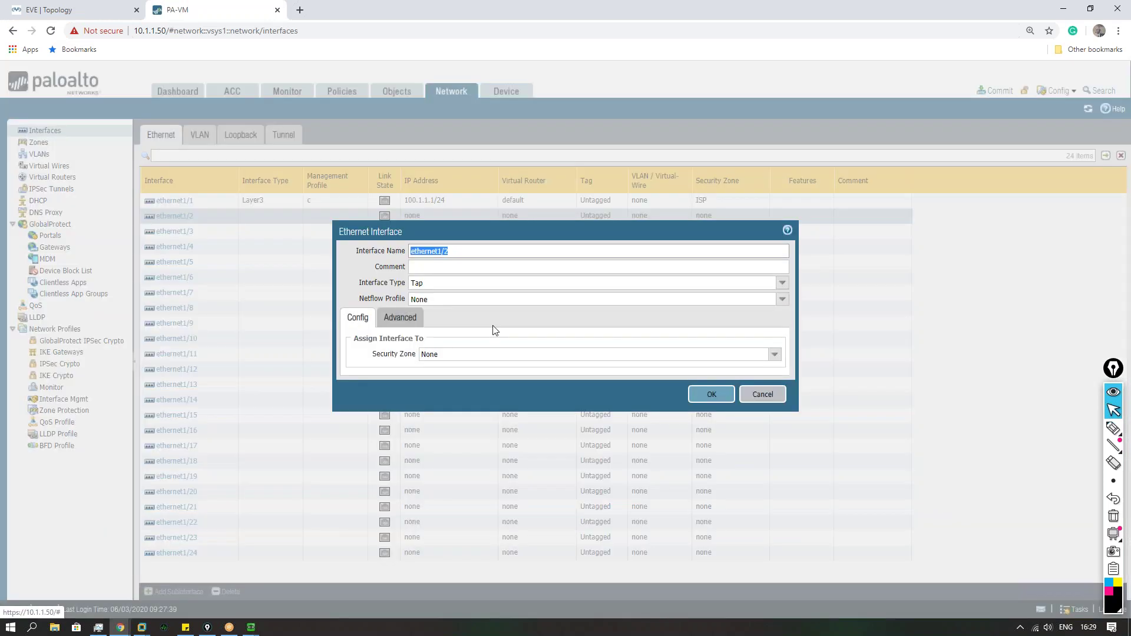
{"action": "left_click", "coordinate": [779, 284]}
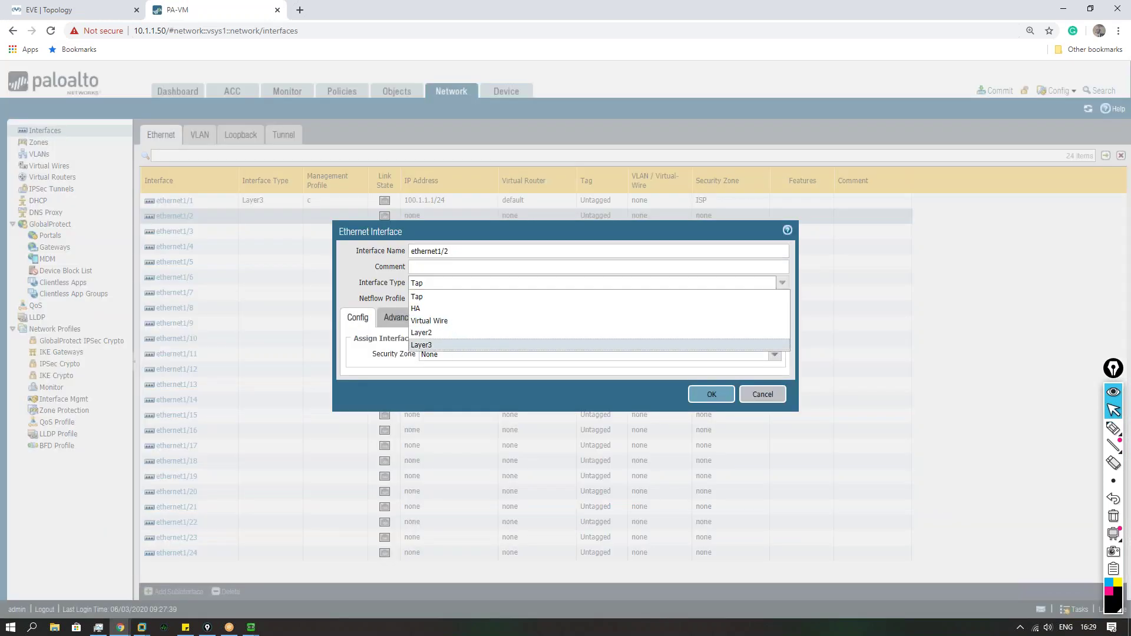
{"action": "left_click", "coordinate": [421, 345]}
{"action": "left_click", "coordinate": [765, 355]}
{"action": "left_click", "coordinate": [434, 379]}
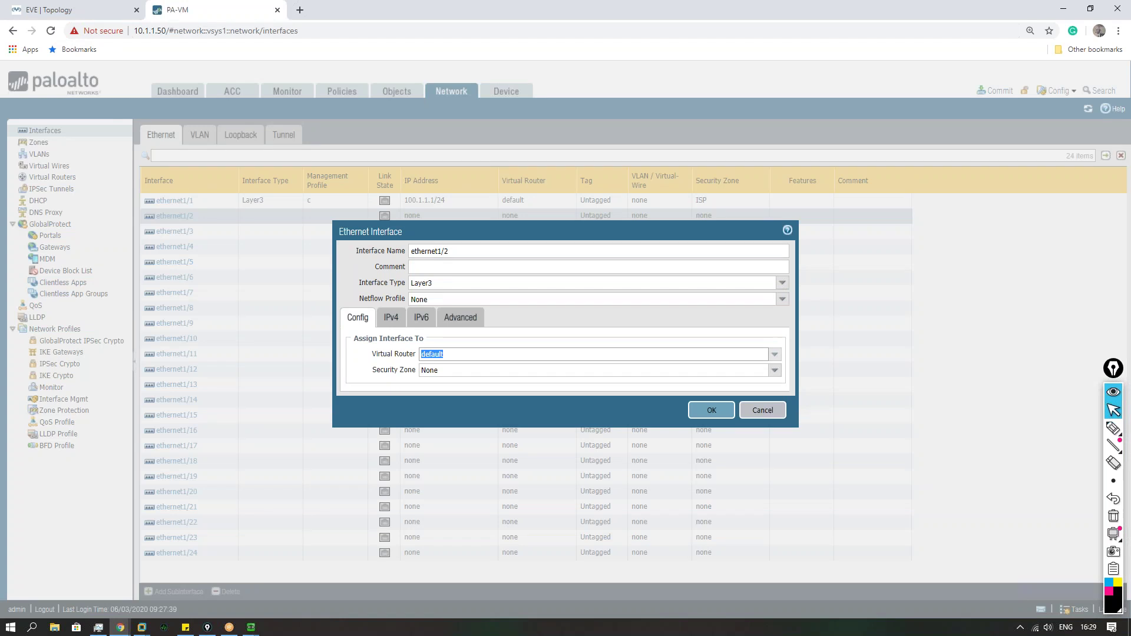
{"action": "left_click", "coordinate": [775, 371]}
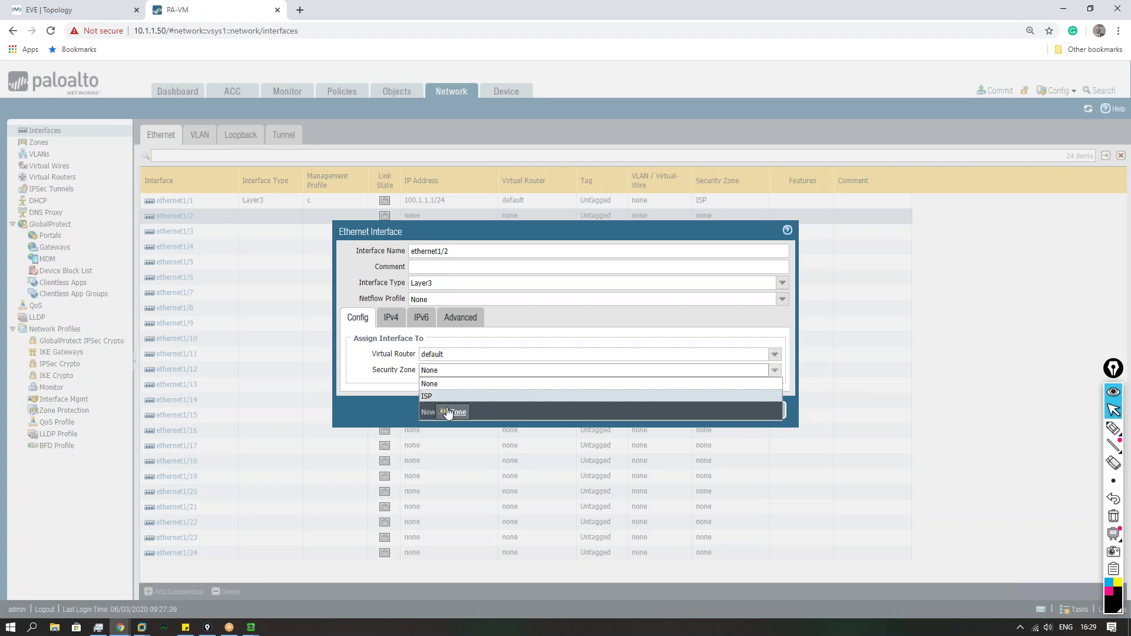
{"action": "left_click", "coordinate": [451, 414]}
{"action": "type", "text": "LAN"}
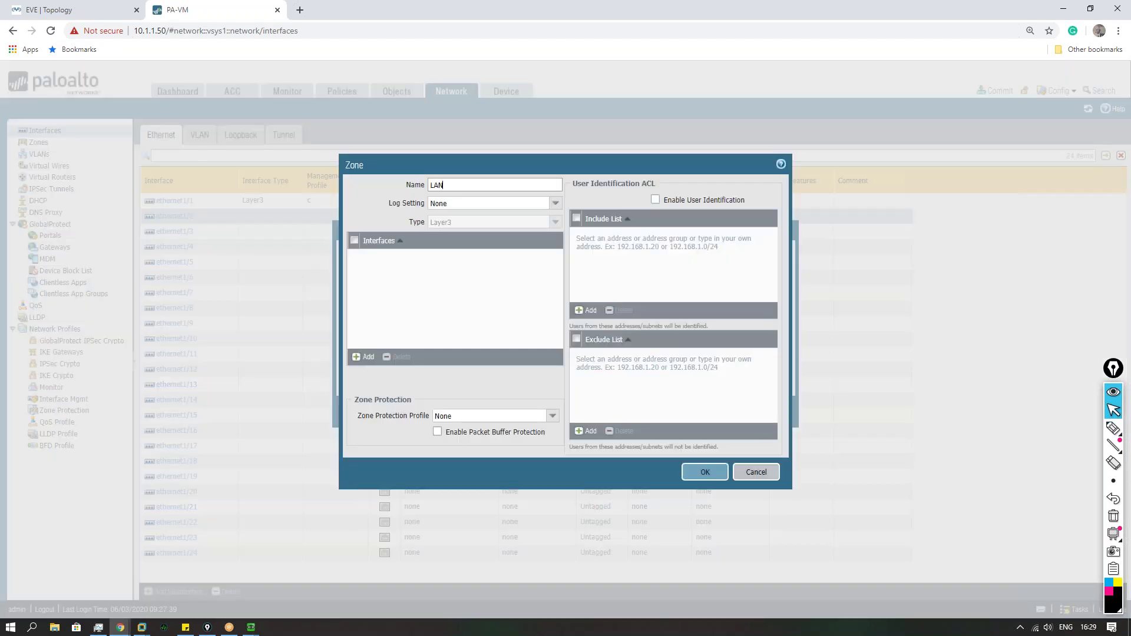
{"action": "left_click", "coordinate": [719, 472]}
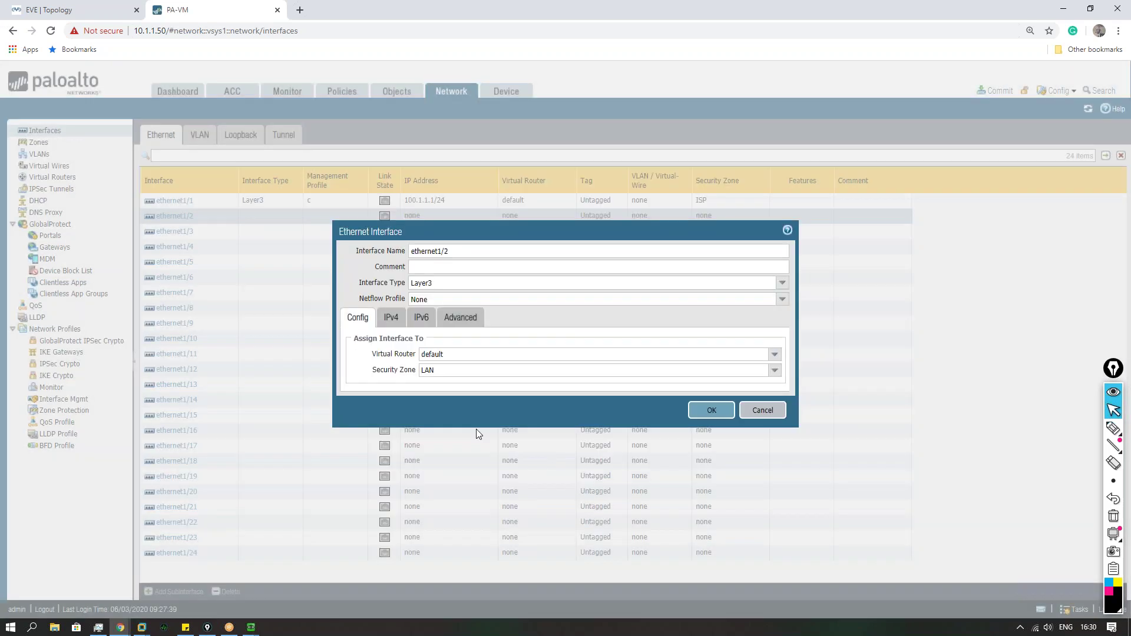
Step: Add IPv4 address 192.168.10.100/24 to ethernet1/2, checking the topology for it
{"action": "left_click", "coordinate": [394, 318]}
{"action": "left_click", "coordinate": [366, 441]}
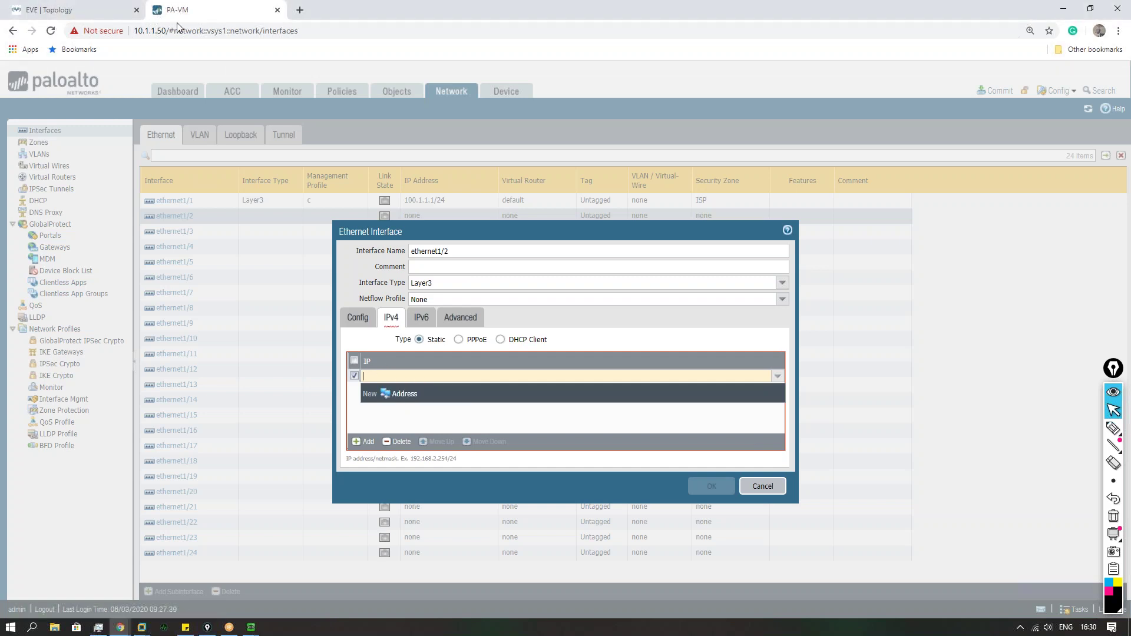
{"action": "left_click", "coordinate": [95, 16]}
{"action": "left_click", "coordinate": [189, 12]}
{"action": "left_click", "coordinate": [83, 13]}
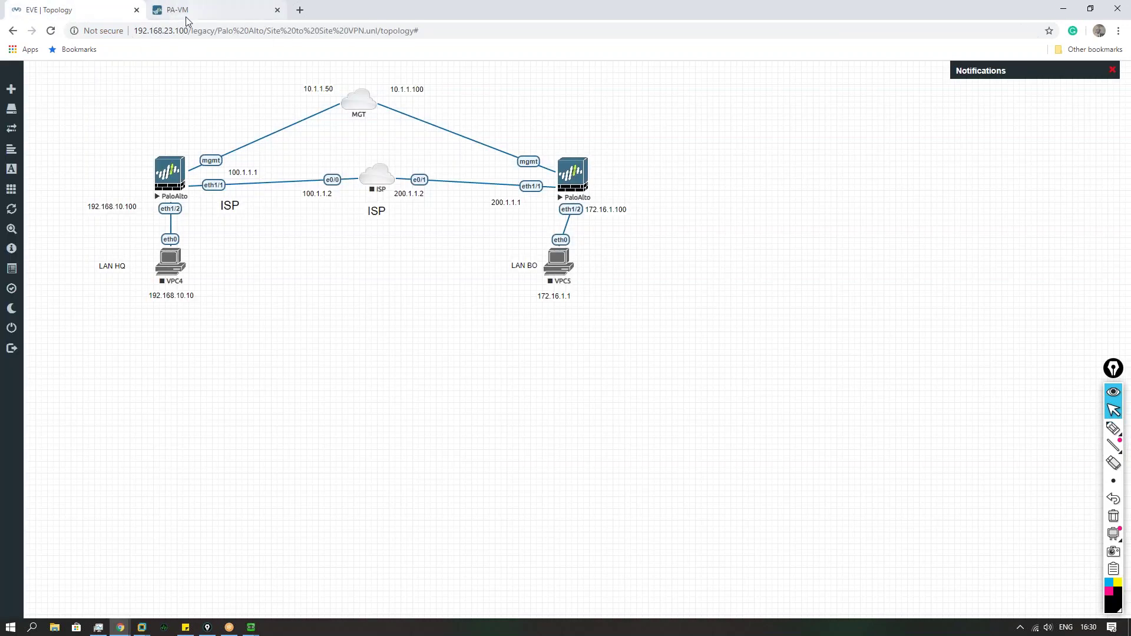
{"action": "left_click", "coordinate": [189, 15]}
{"action": "type", "text": "192.1"}
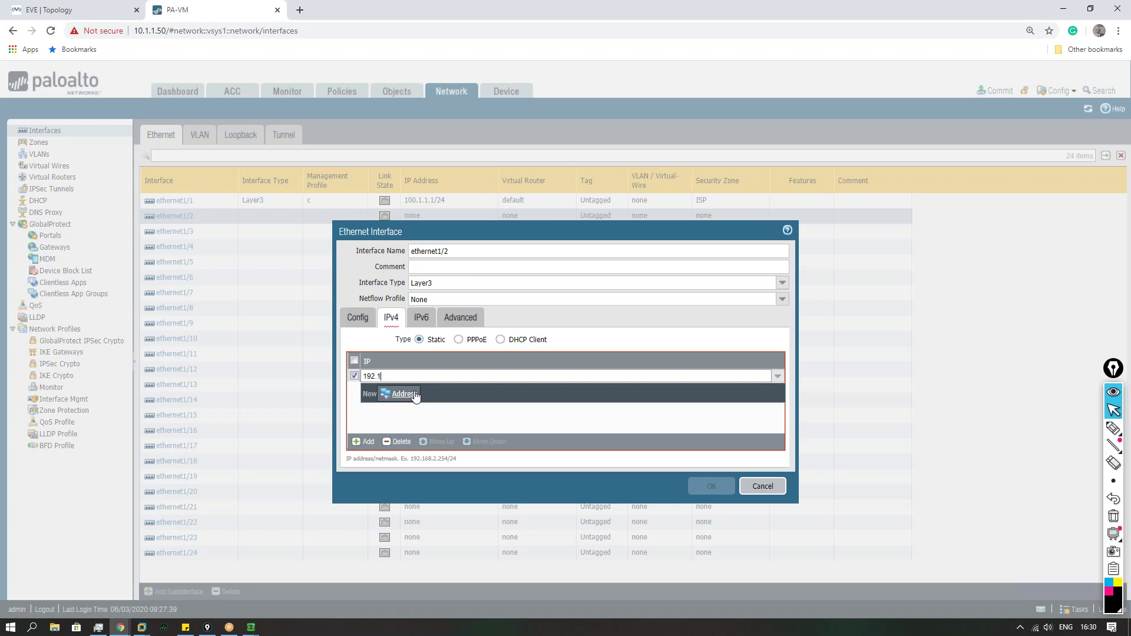
{"action": "type", "text": "68.10.100/24"}
Step: Assign management profile c to ethernet1/2 and apply the interface
{"action": "left_click", "coordinate": [461, 317]}
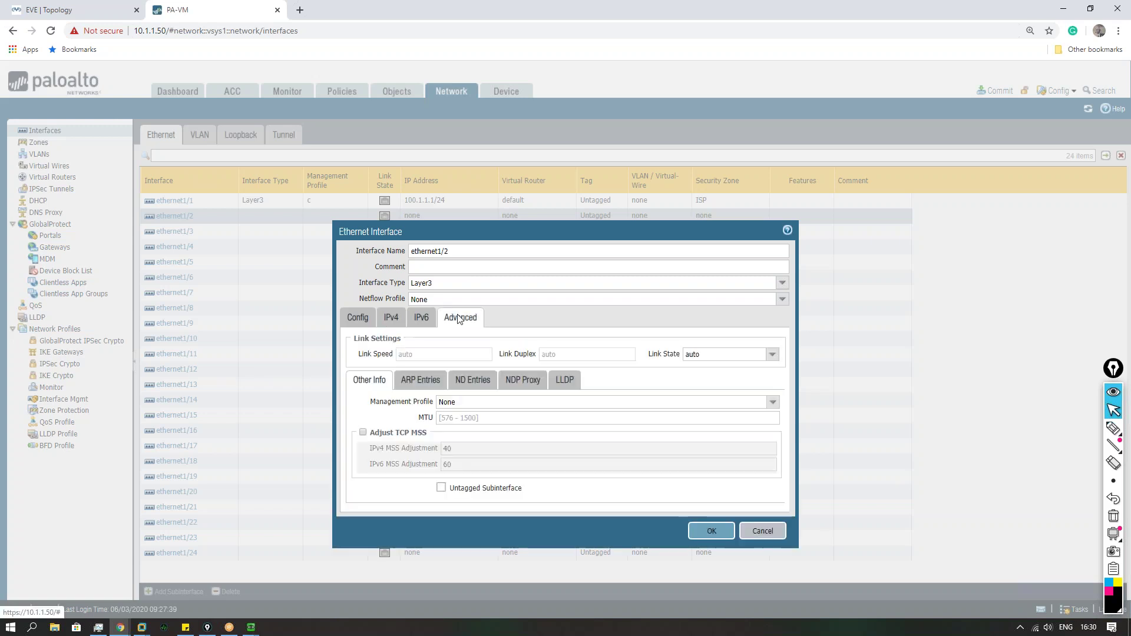
{"action": "left_click", "coordinate": [773, 402]}
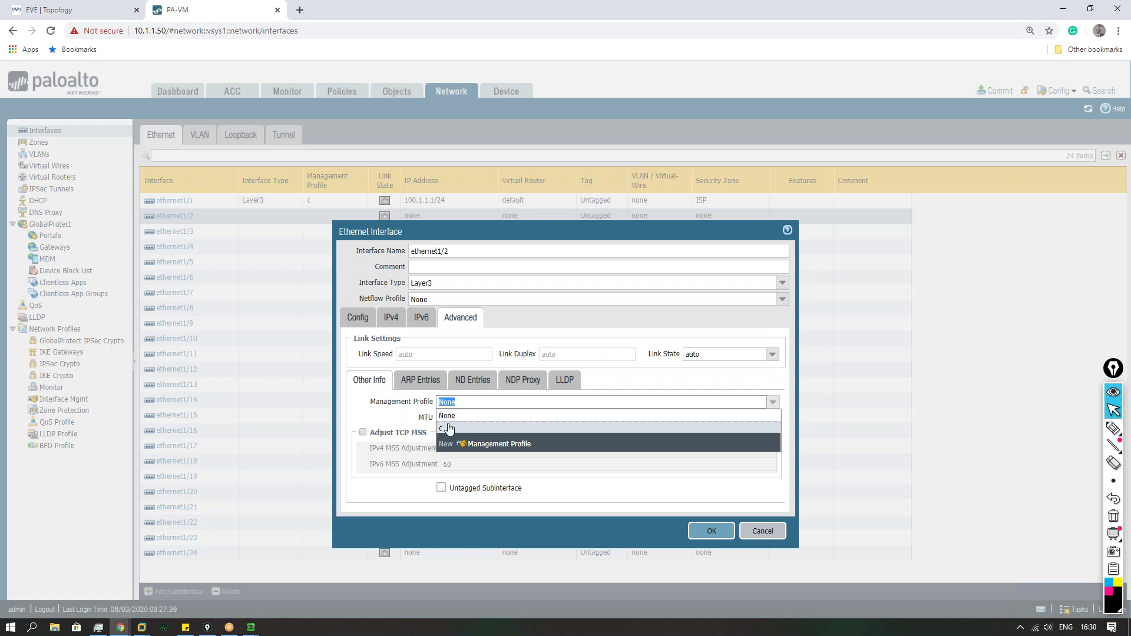
{"action": "left_click", "coordinate": [443, 427]}
{"action": "left_click", "coordinate": [710, 530]}
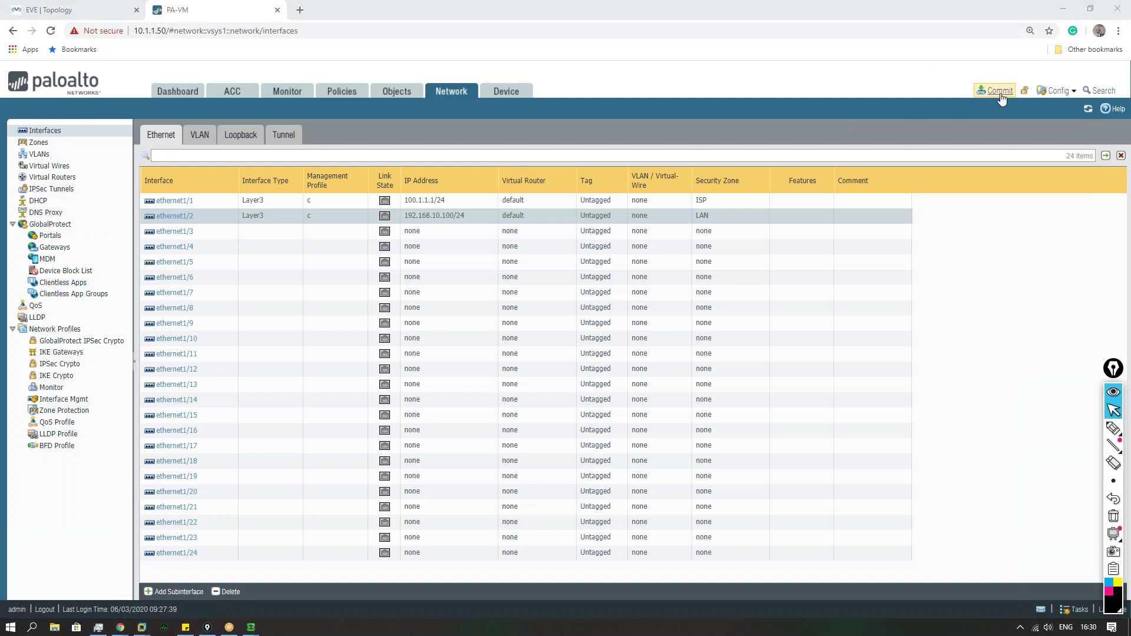
Step: Save the candidate configuration and commit all changes
{"action": "left_click", "coordinate": [1058, 91]}
{"action": "left_click", "coordinate": [1049, 108]}
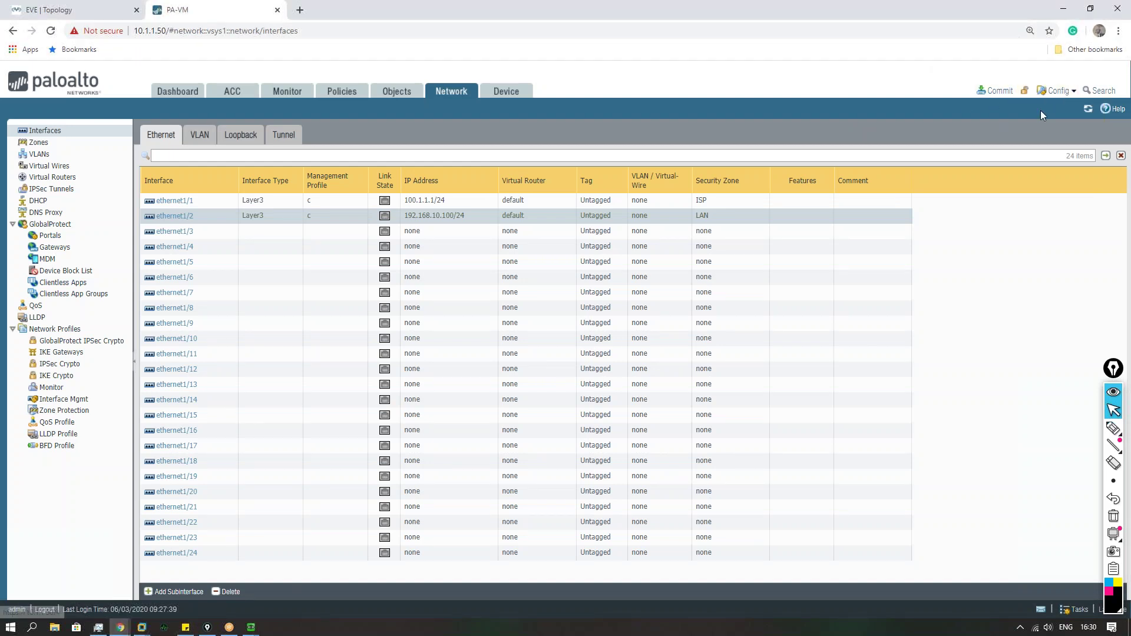
{"action": "left_click", "coordinate": [682, 488]}
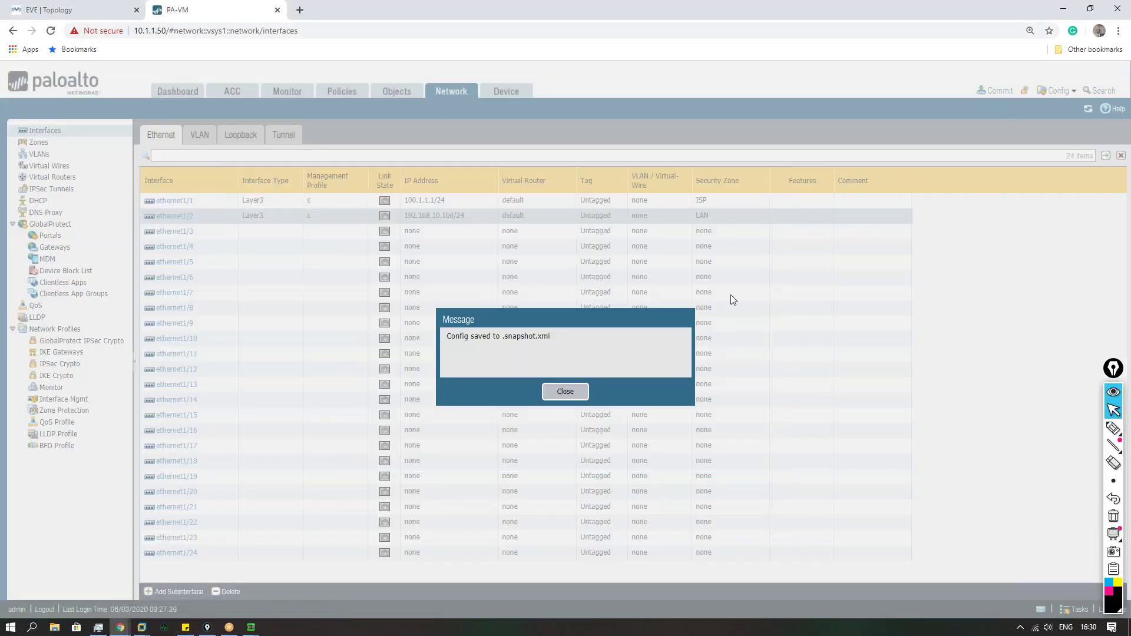
{"action": "left_click", "coordinate": [566, 392]}
{"action": "left_click", "coordinate": [996, 90]}
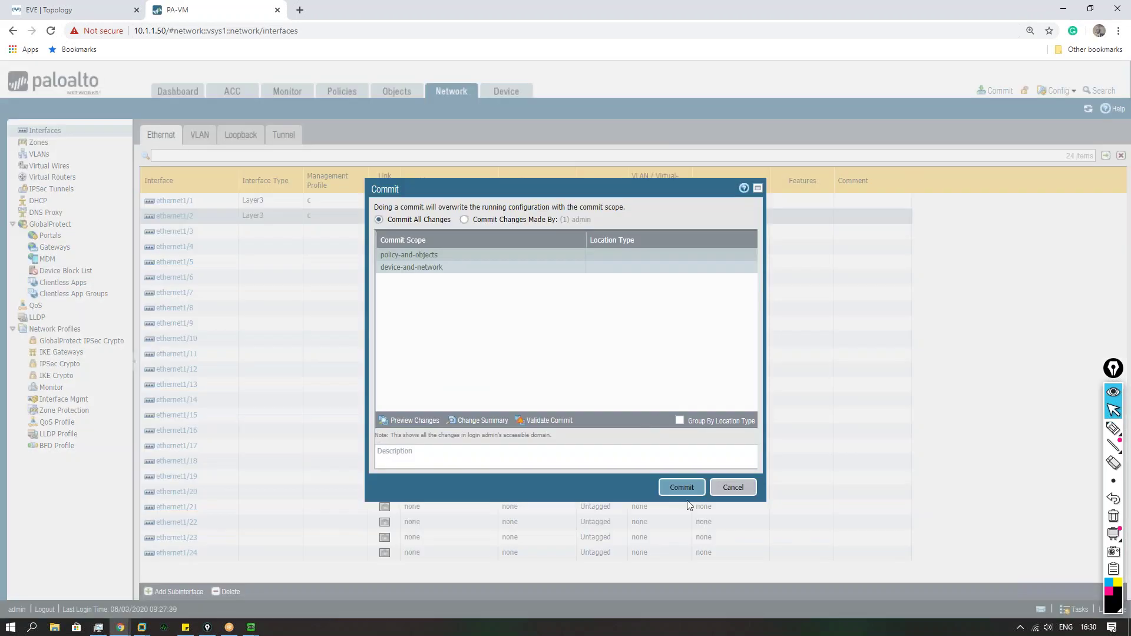
{"action": "left_click", "coordinate": [681, 488]}
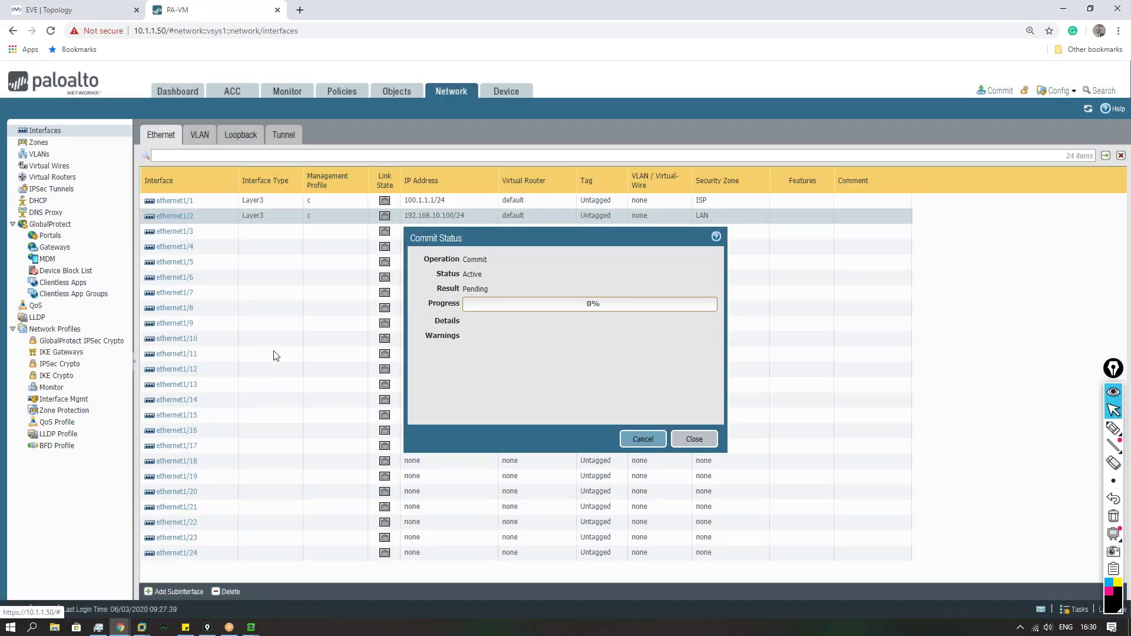
Step: Log in as admin on the firewall console, then close the finished commit status
{"action": "mouse_move", "coordinate": [251, 627]}
{"action": "left_click", "coordinate": [300, 584]}
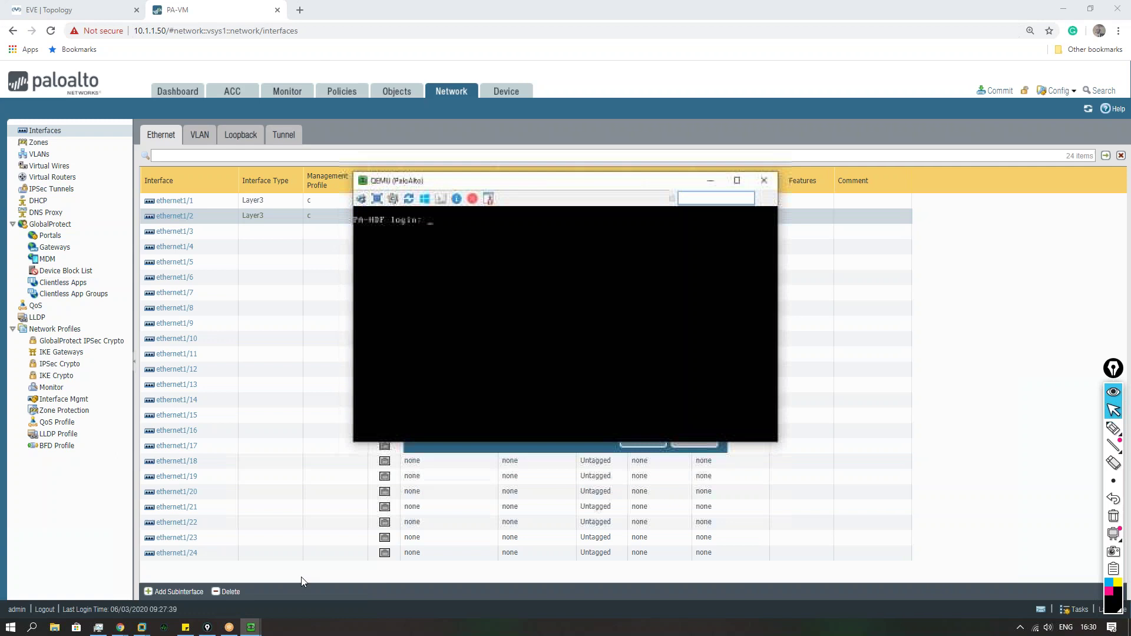
{"action": "type", "text": "admin"}
{"action": "key", "text": "Return"}
{"action": "key", "text": "Return"}
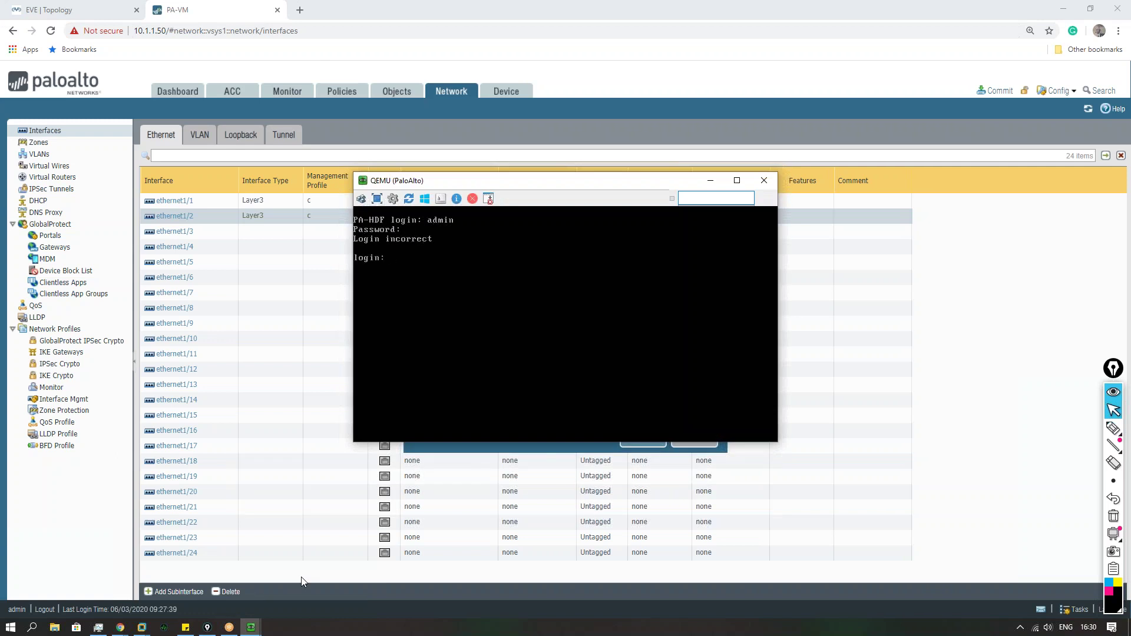
{"action": "type", "text": "admin"}
{"action": "key", "text": "Return"}
{"action": "key", "text": "Return"}
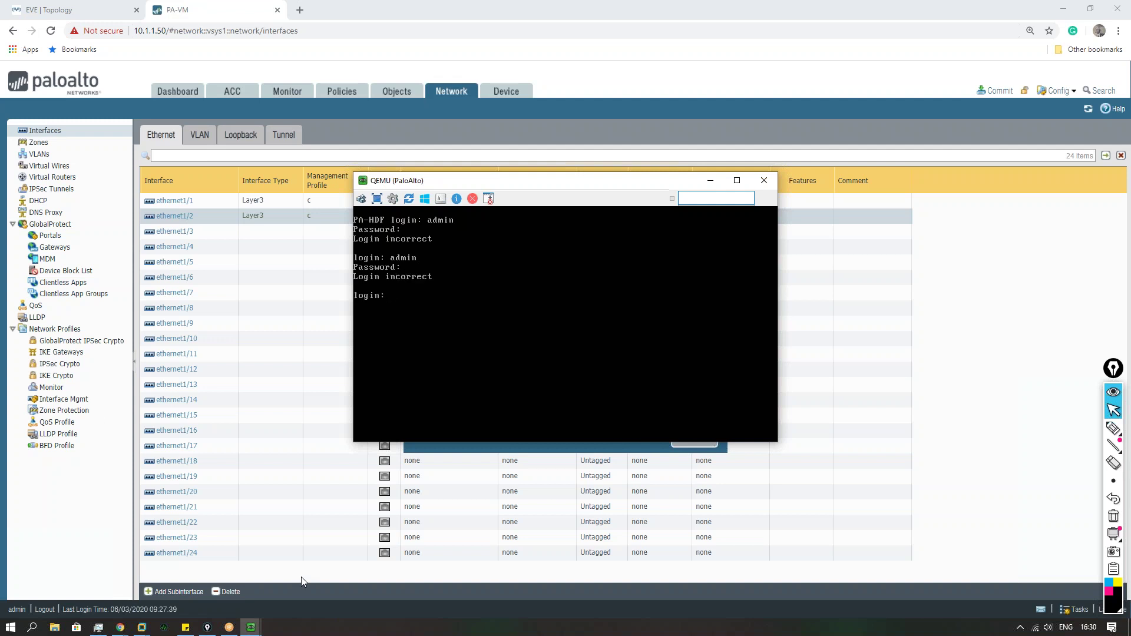
{"action": "left_click", "coordinate": [524, 64]}
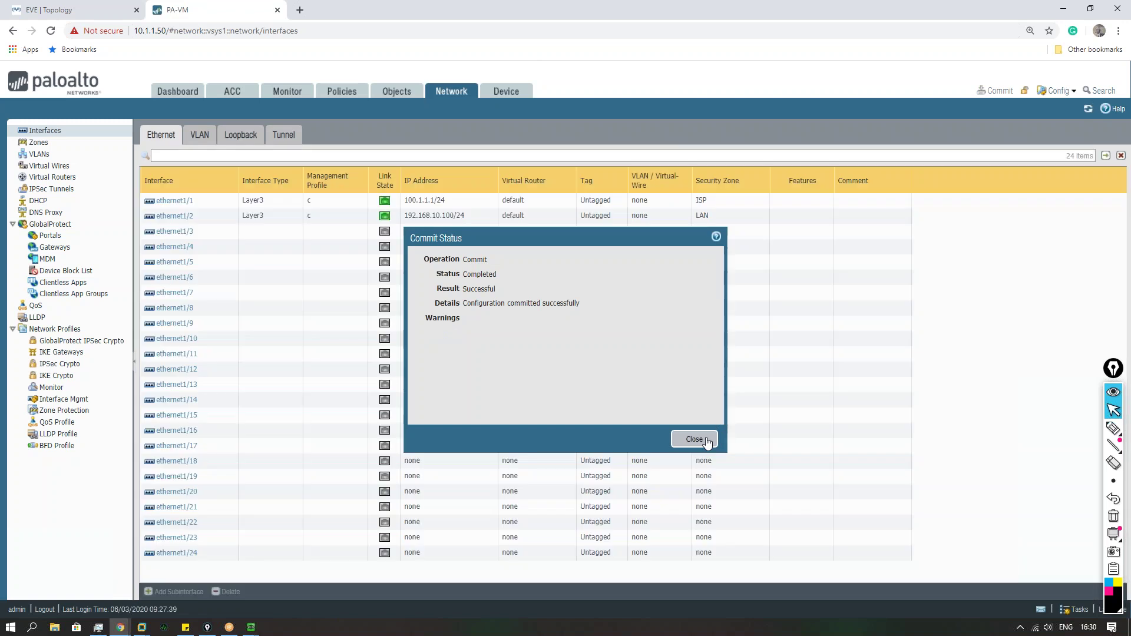
{"action": "left_click", "coordinate": [706, 441]}
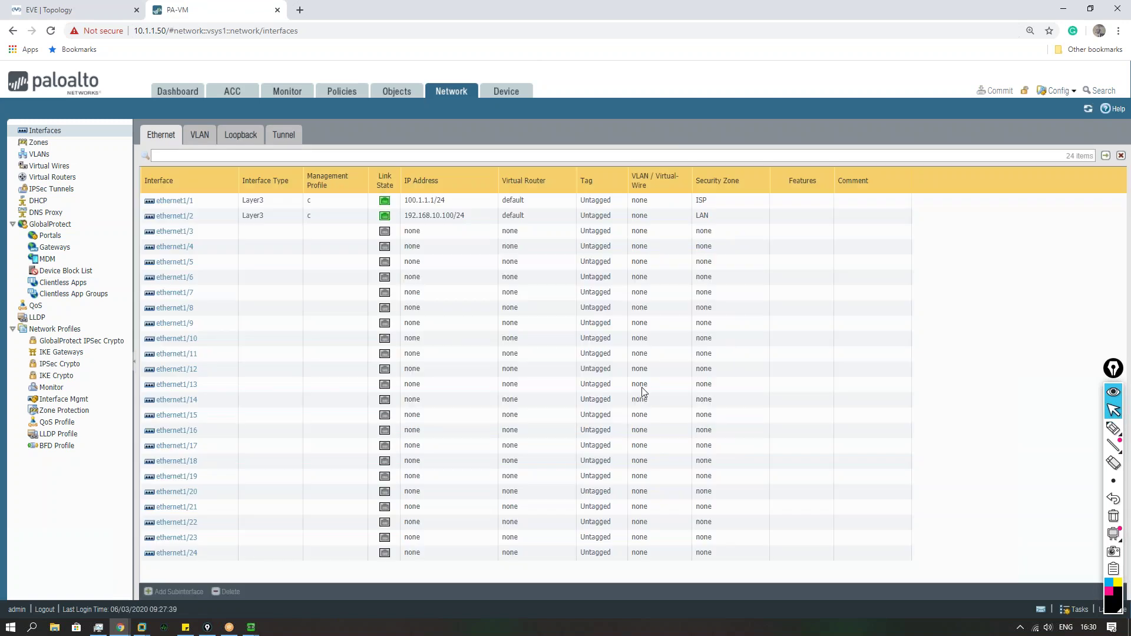
Step: Exit configuration mode on the HQ console and ping 100.1.1.2
{"action": "left_click", "coordinate": [94, 10]}
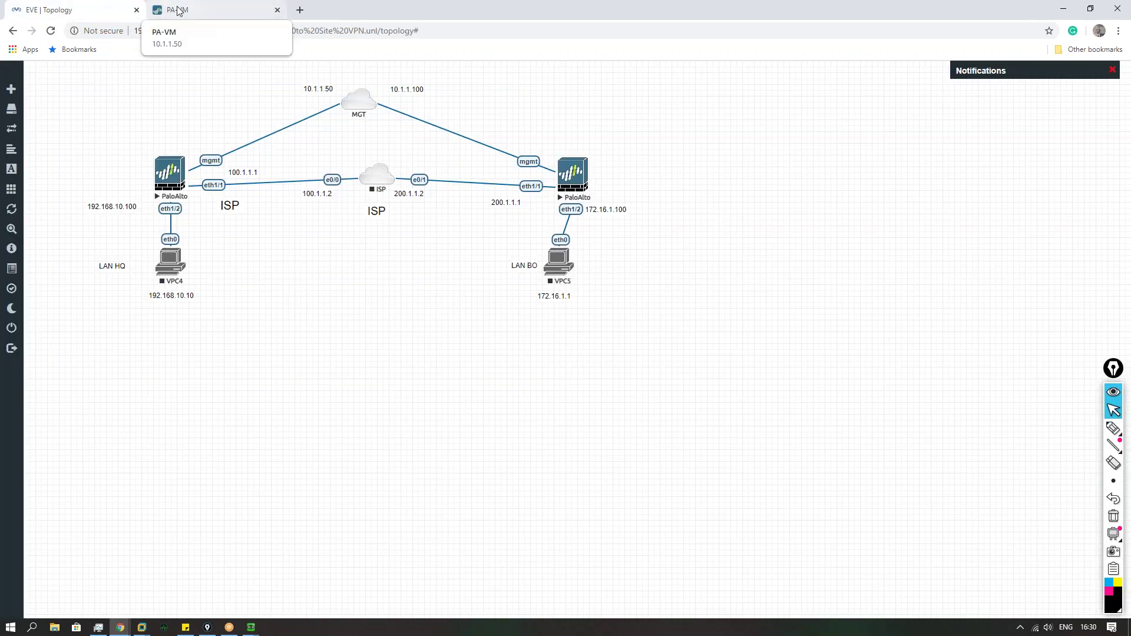
{"action": "mouse_move", "coordinate": [229, 627]}
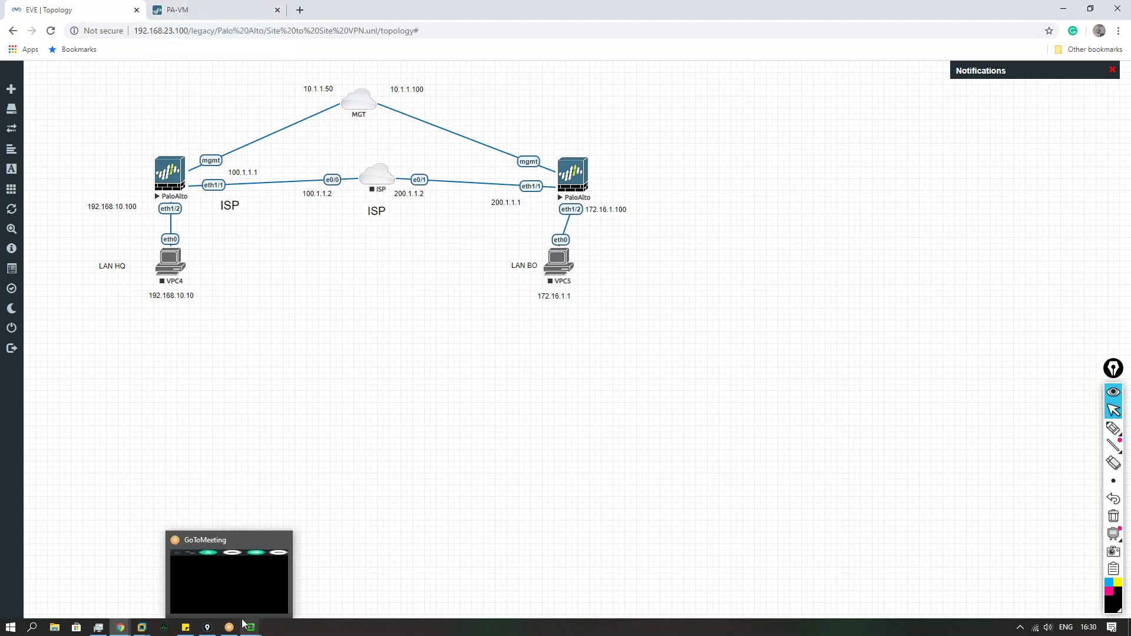
{"action": "left_click", "coordinate": [195, 574]}
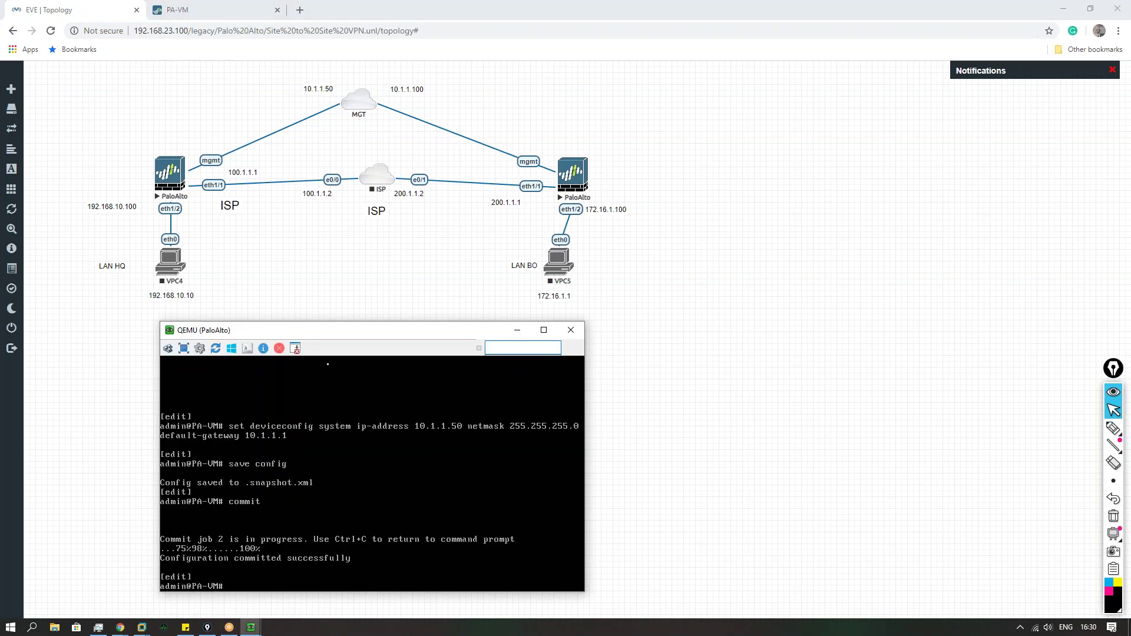
{"action": "left_click_drag", "start_coordinate": [341, 331], "coordinate": [520, 335]}
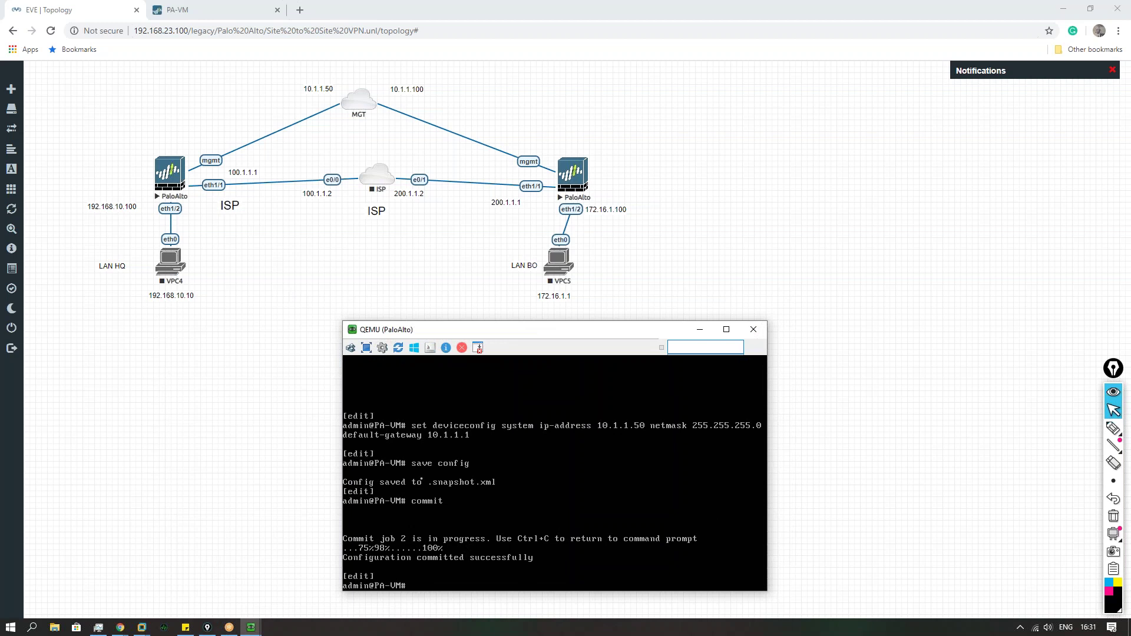
{"action": "type", "text": "exit"}
{"action": "key", "text": "Return"}
{"action": "type", "text": "ping"}
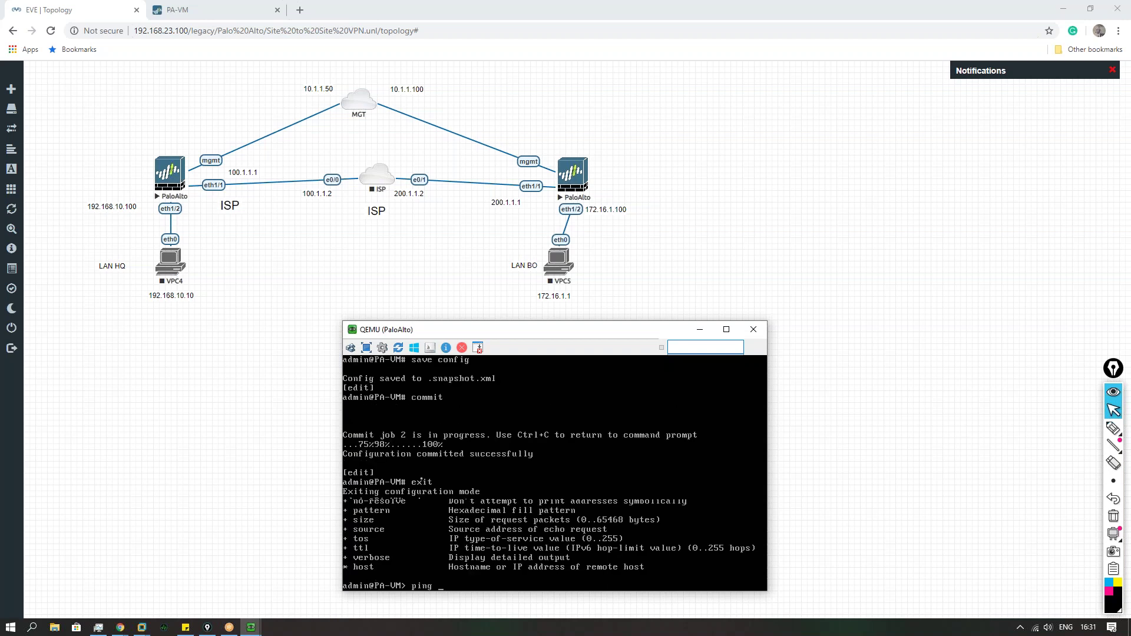
{"action": "type", "text": " ?host 100.1.1.2"}
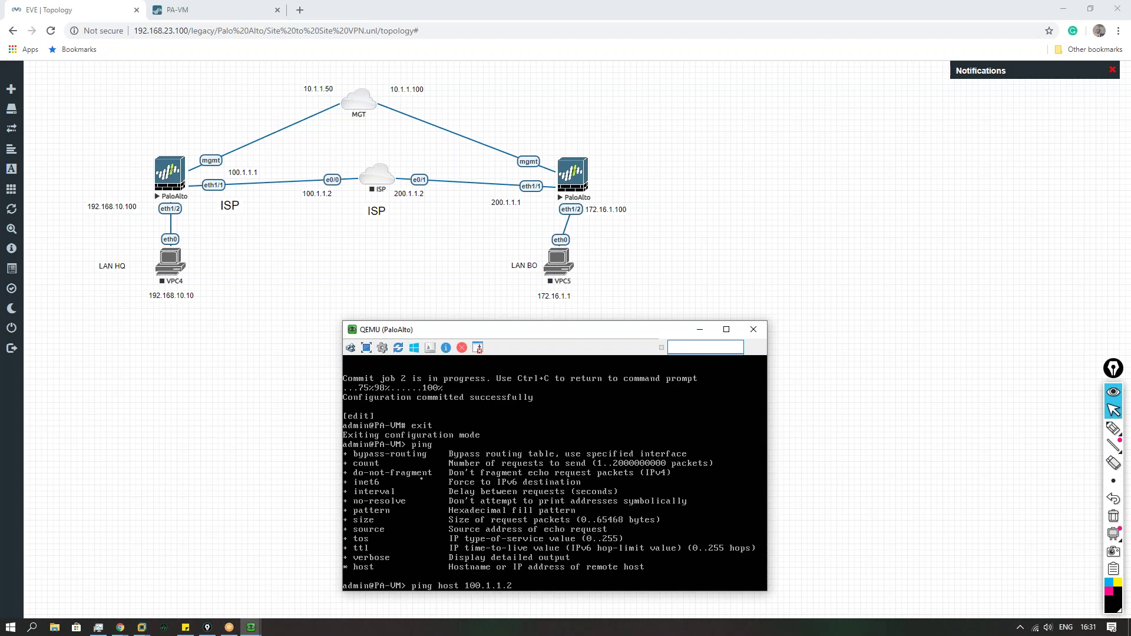
{"action": "key", "text": "Return"}
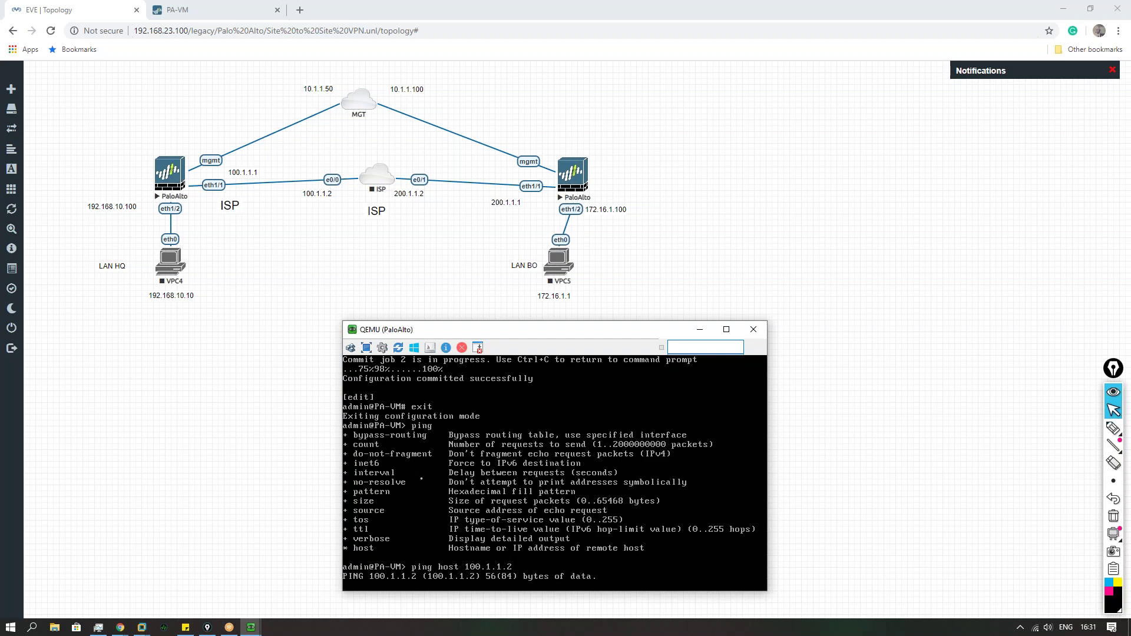
{"action": "key", "text": "ctrl+c"}
Step: Ping 100.1.1.12 sourced from 100.1.1.1, then correct the target to 100.1.1.2
{"action": "key", "text": "Up"}
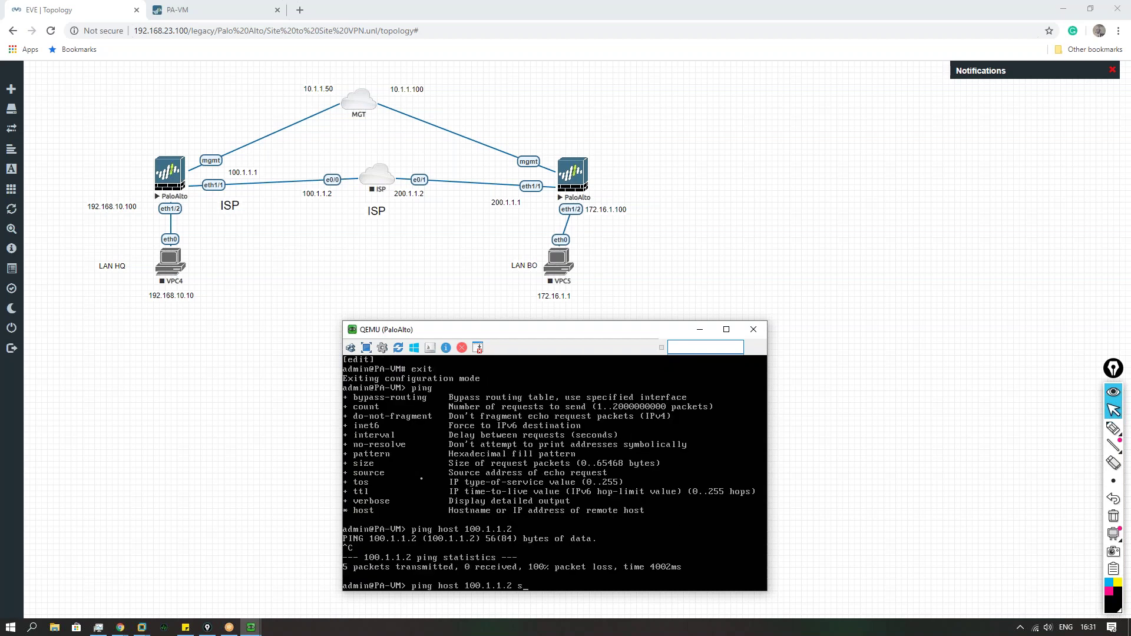
{"action": "key", "text": "BackSpace"}
{"action": "key", "text": "BackSpace"}
{"action": "key", "text": "BackSpace"}
{"action": "key", "text": "BackSpace"}
{"action": "key", "text": "BackSpace"}
{"action": "key", "text": "BackSpace"}
{"action": "key", "text": "BackSpace"}
{"action": "key", "text": "BackSpace"}
{"action": "key", "text": "BackSpace"}
{"action": "key", "text": "BackSpace"}
{"action": "key", "text": "BackSpace"}
{"action": "key", "text": "BackSpace"}
{"action": "type", "text": "source 100.1.1.1 host 100.1.1.12"}
{"action": "key", "text": "Return"}
{"action": "key", "text": "Up"}
{"action": "key", "text": "ctrl+c"}
{"action": "key", "text": "Up"}
{"action": "key", "text": "BackSpace"}
{"action": "key", "text": "BackSpace"}
{"action": "type", "text": "2"}
{"action": "key", "text": "Return"}
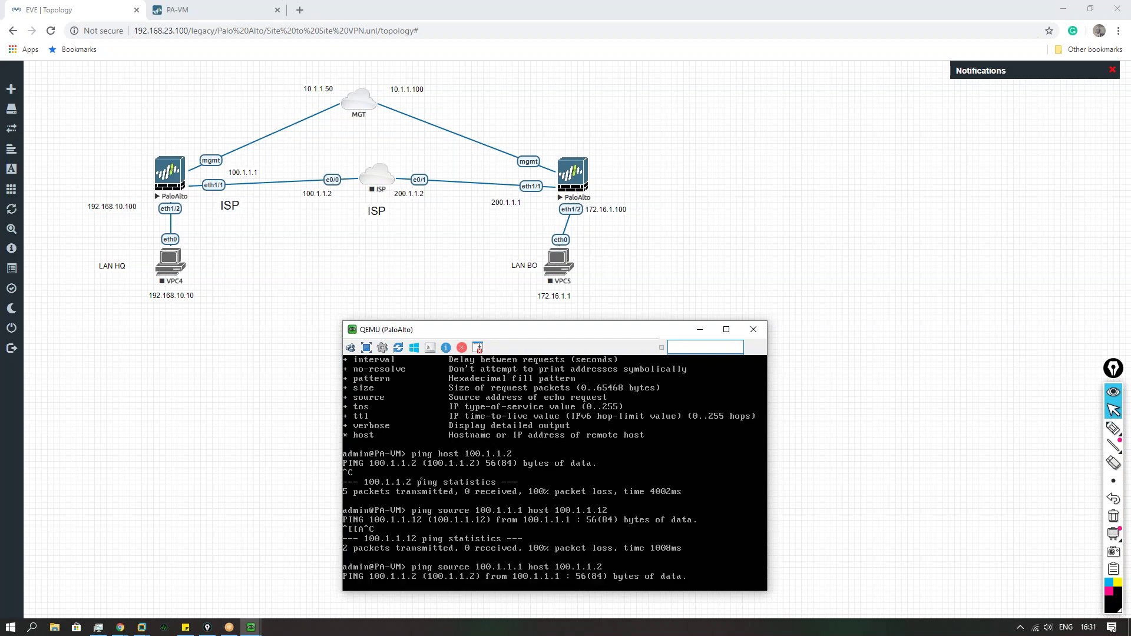
Step: Start the ISP router and open its telnet console beside the firewall console
{"action": "right_click", "coordinate": [370, 183]}
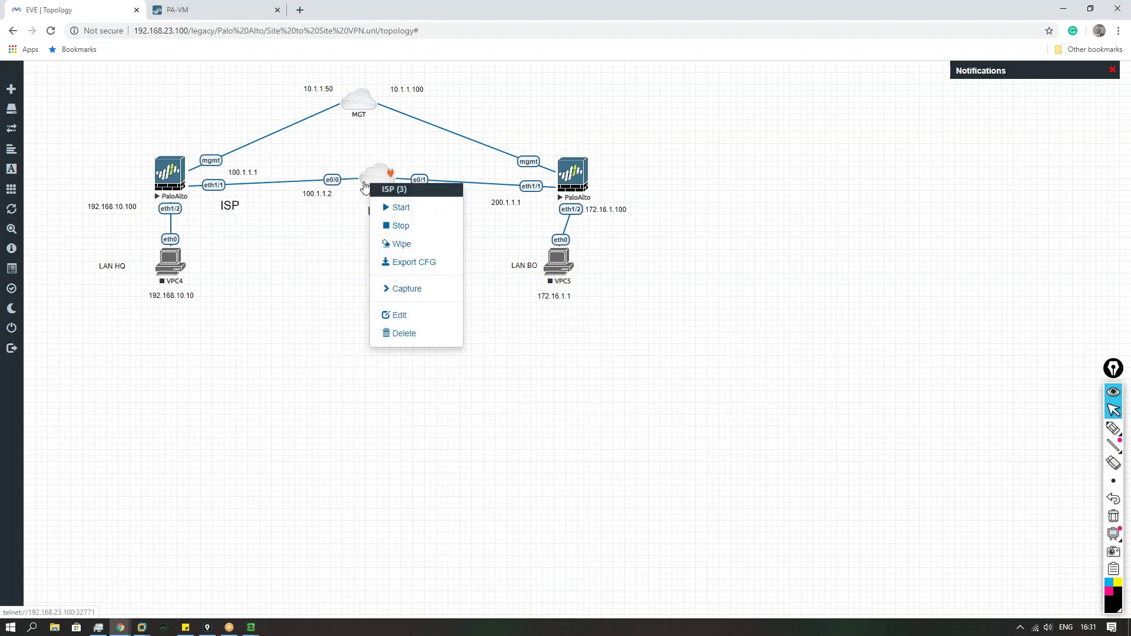
{"action": "left_click", "coordinate": [401, 209]}
{"action": "mouse_move", "coordinate": [251, 627]}
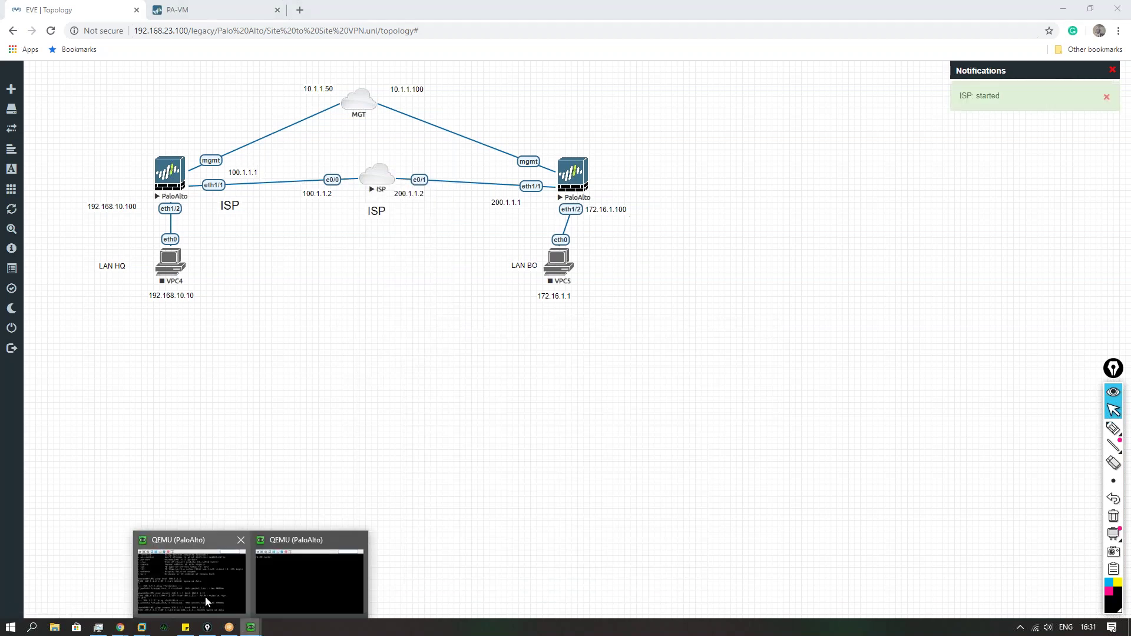
{"action": "left_click", "coordinate": [195, 595]}
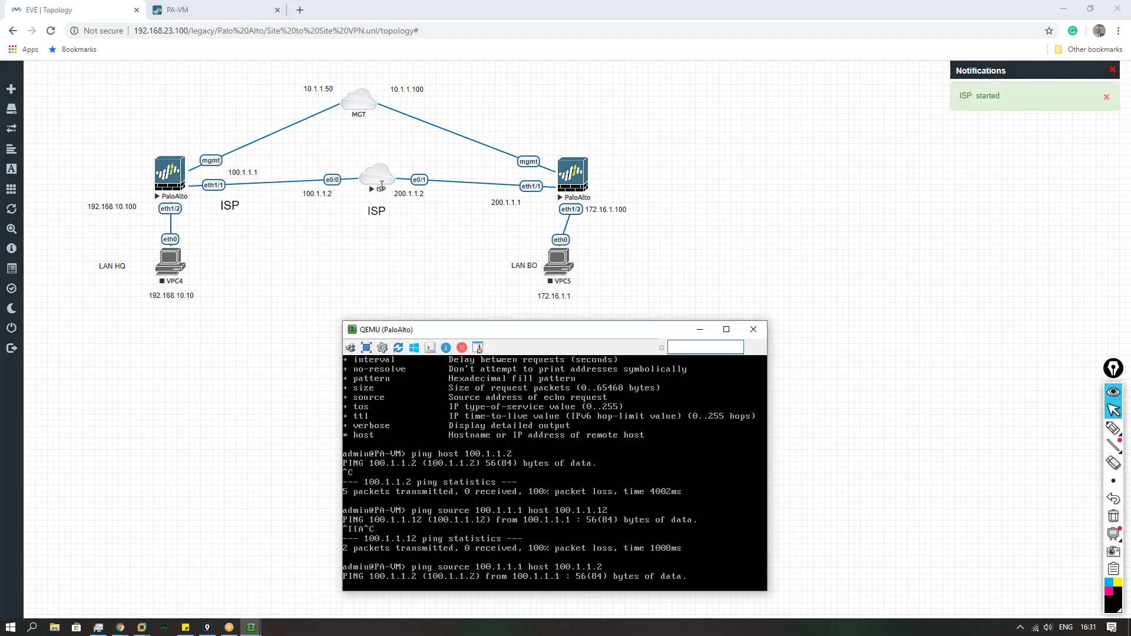
{"action": "left_click", "coordinate": [377, 175]}
{"action": "left_click", "coordinate": [551, 113]}
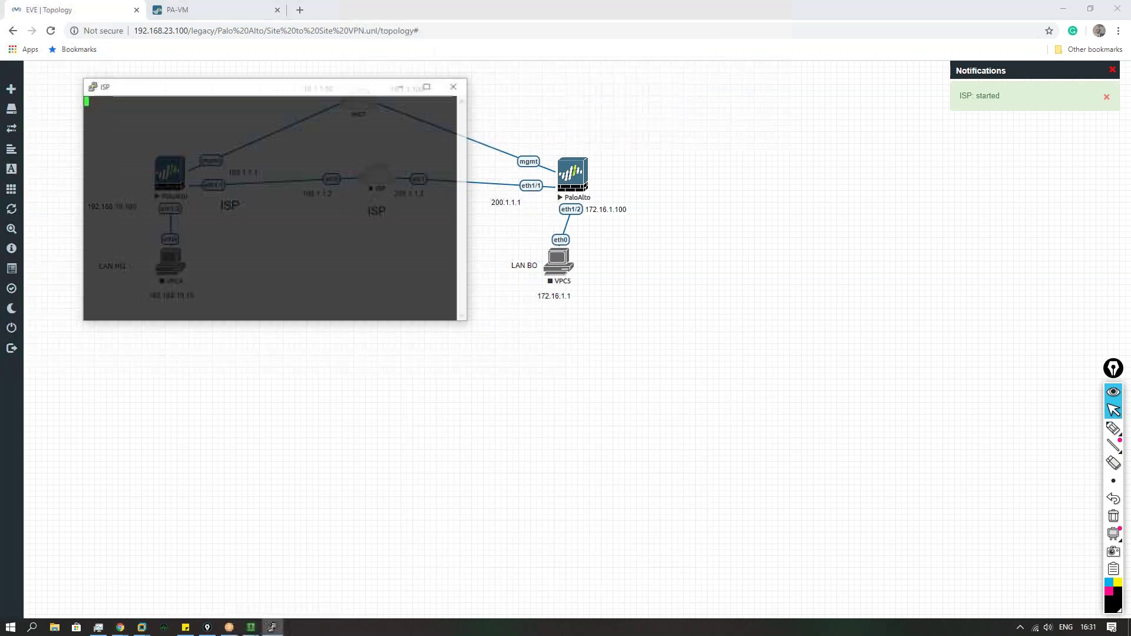
{"action": "left_click_drag", "start_coordinate": [326, 94], "coordinate": [839, 279]}
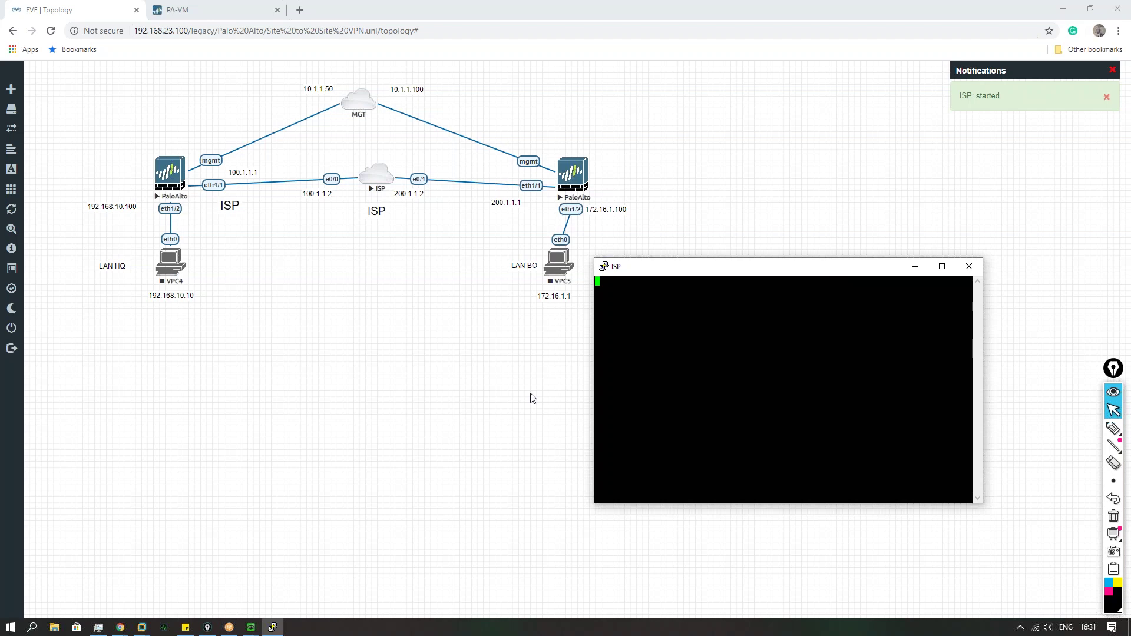
{"action": "left_click", "coordinate": [271, 628]}
{"action": "left_click", "coordinate": [269, 630]}
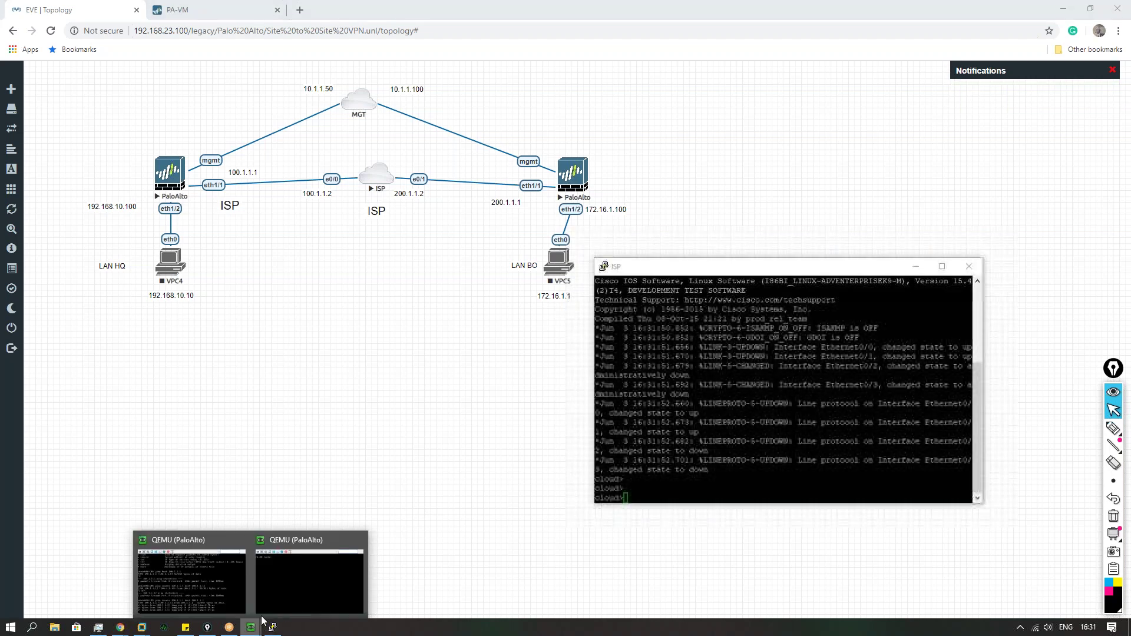
{"action": "left_click", "coordinate": [202, 592]}
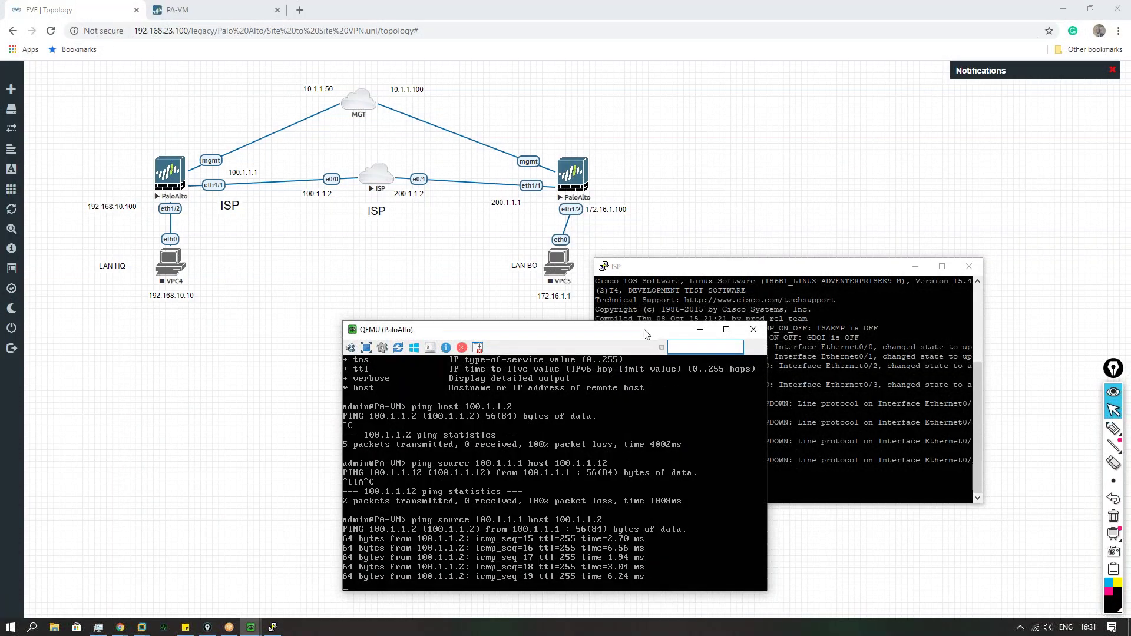
{"action": "left_click_drag", "start_coordinate": [647, 334], "coordinate": [462, 267]}
Step: Run en and show ip int brie on the ISP router, confirming 100.1.1.2 and 200.1.1.2 up
{"action": "left_click", "coordinate": [766, 451]}
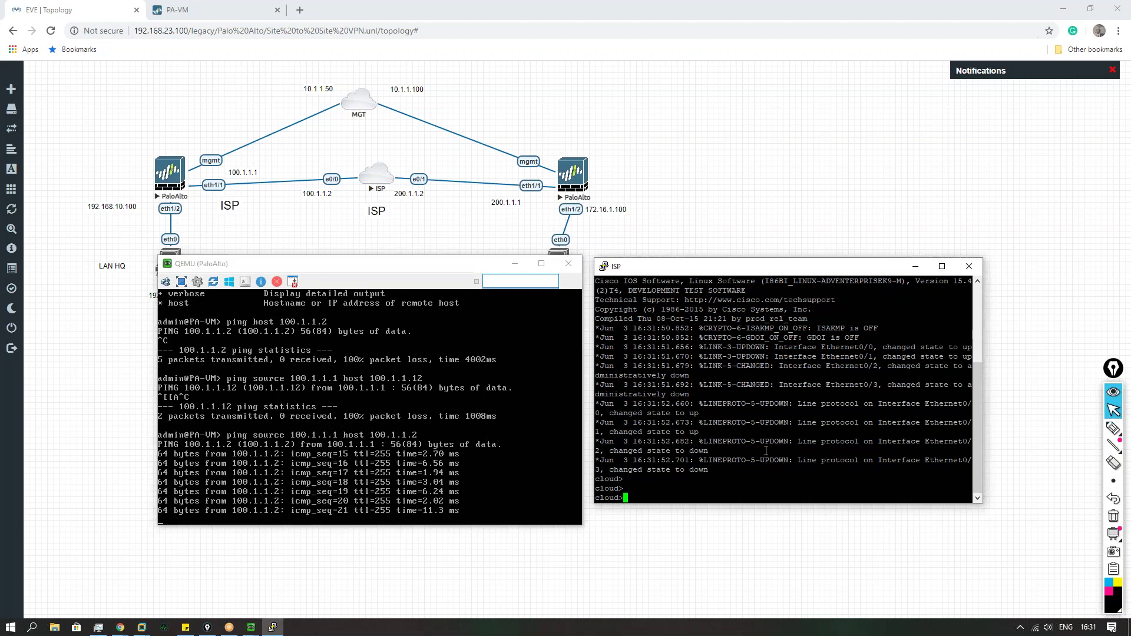
{"action": "key", "text": "Return"}
{"action": "key", "text": "Return"}
{"action": "type", "text": "en"}
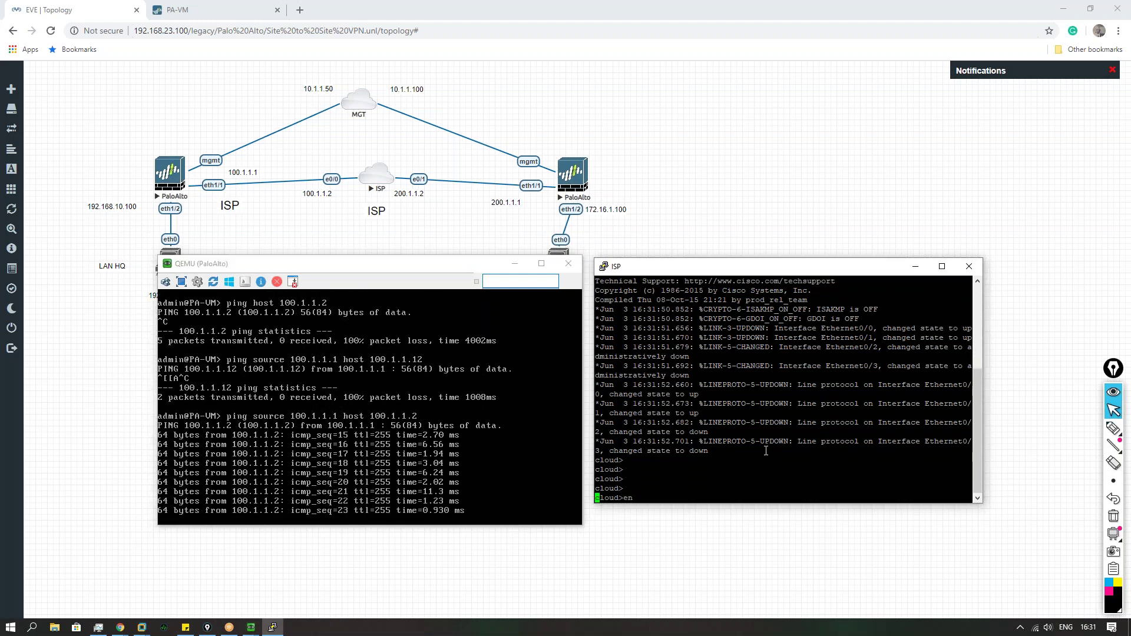
{"action": "key", "text": "Return"}
{"action": "type", "text": "show i"}
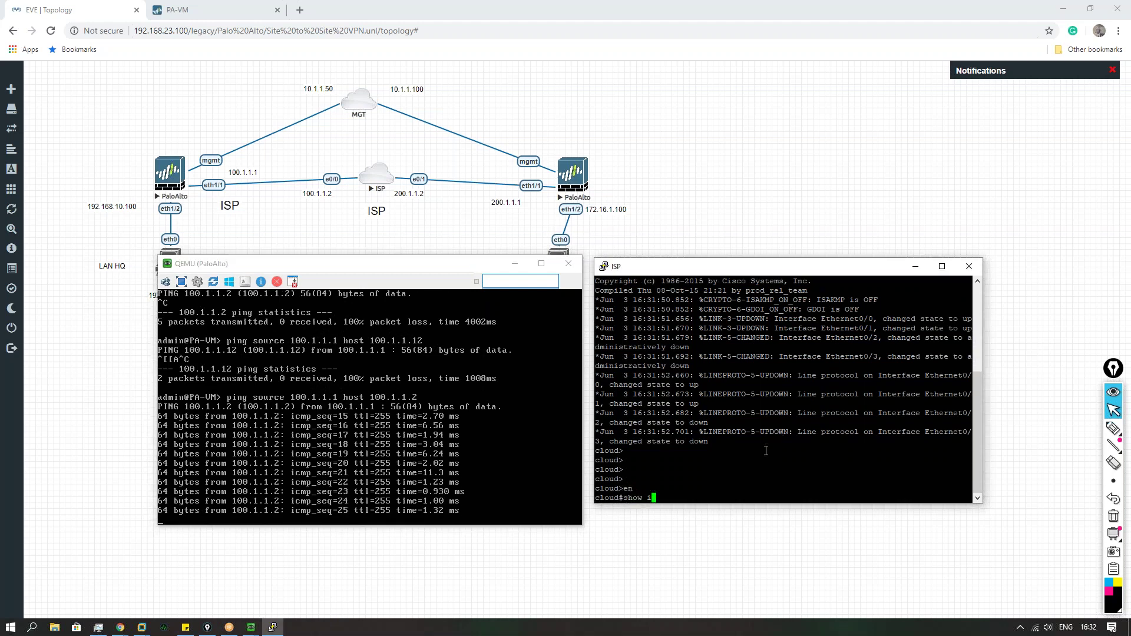
{"action": "type", "text": "p int brie"}
{"action": "key", "text": "Return"}
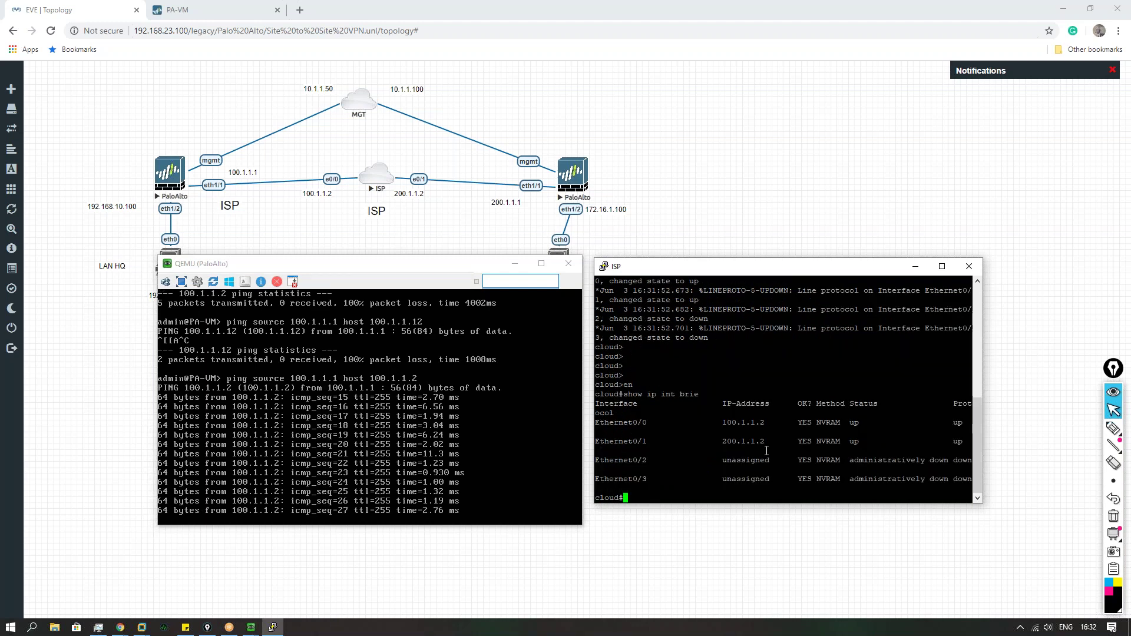
{"action": "left_click_drag", "start_coordinate": [613, 417], "coordinate": [743, 420]}
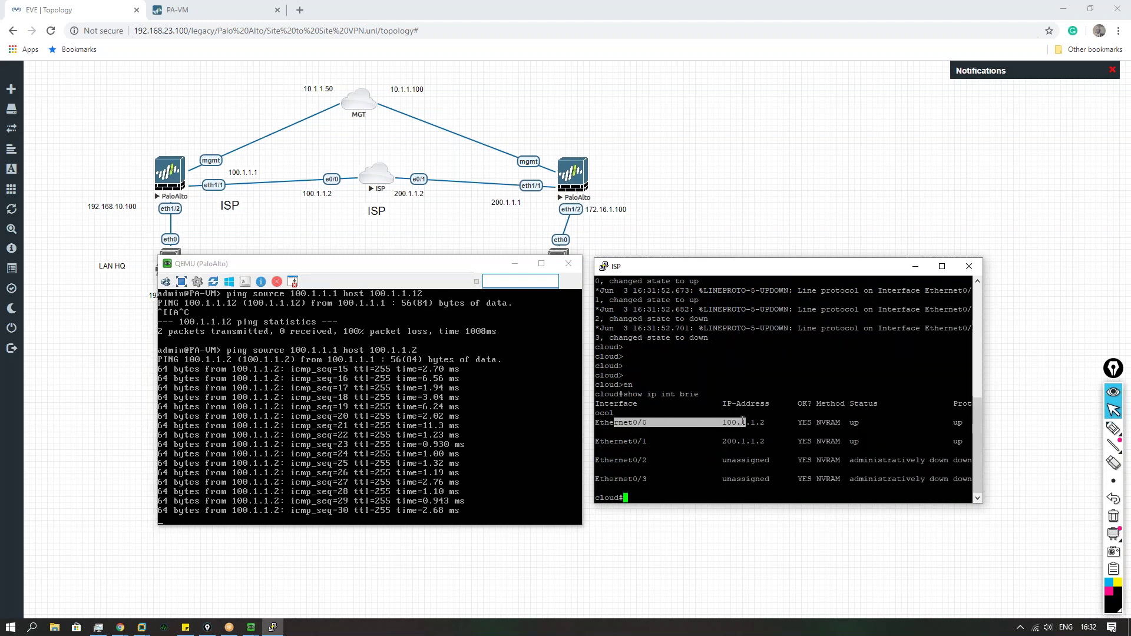
{"action": "left_click", "coordinate": [695, 483]}
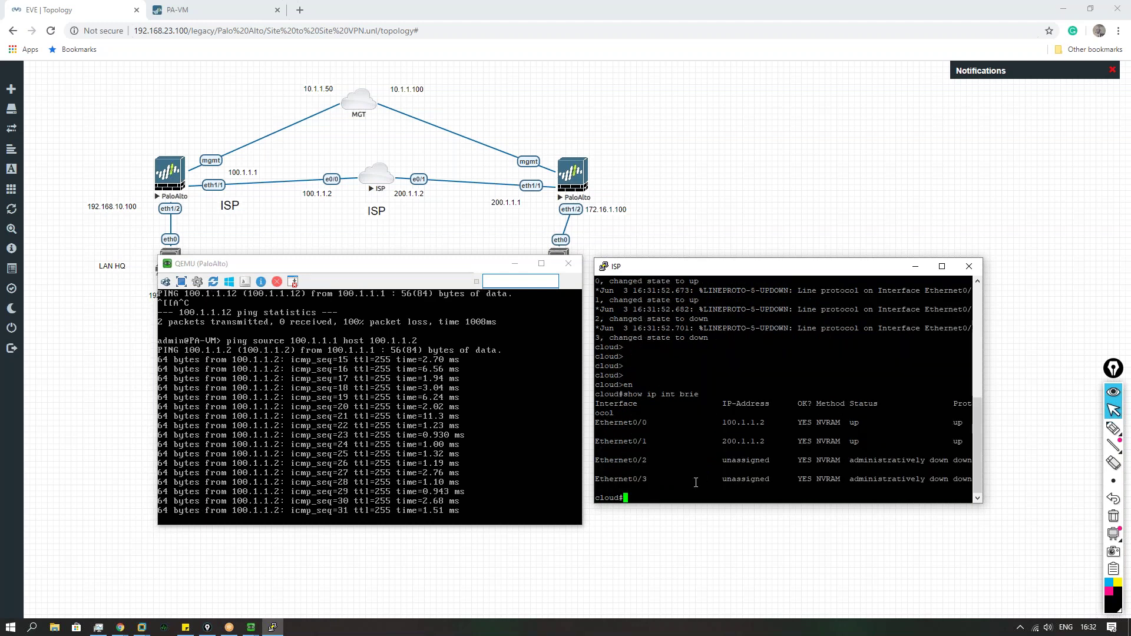
Step: Stop the firewall's sourced ping to 100.1.1.2, which now shows 19 of 33 replies
{"action": "left_click", "coordinate": [441, 466]}
{"action": "key", "text": "ctrl+c"}
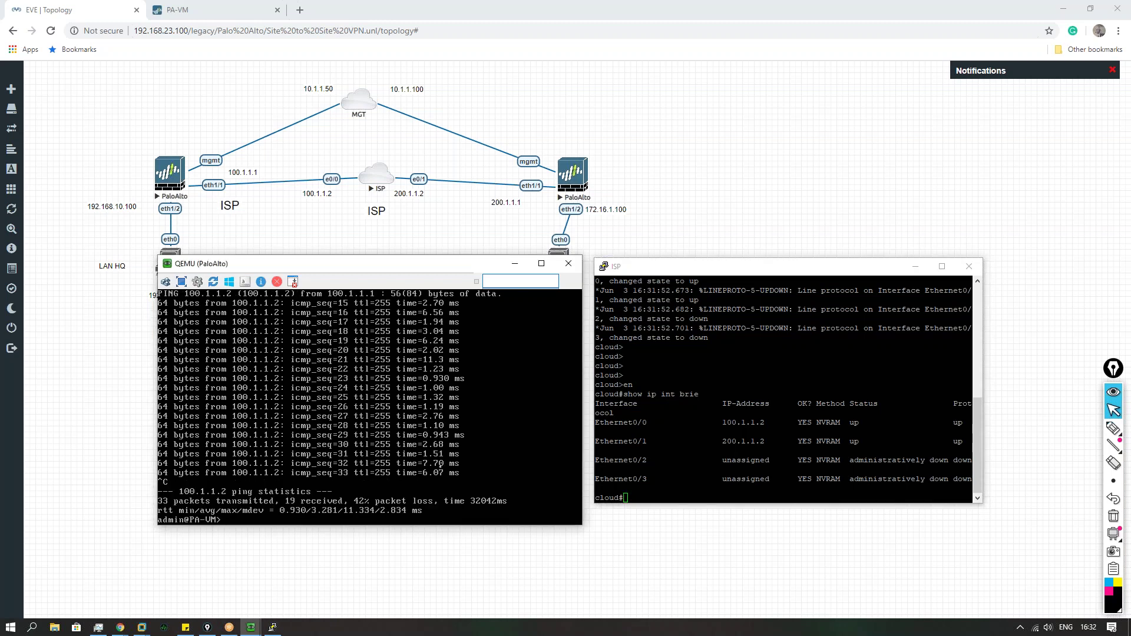
{"action": "key", "text": "Up"}
{"action": "left_click", "coordinate": [915, 267]}
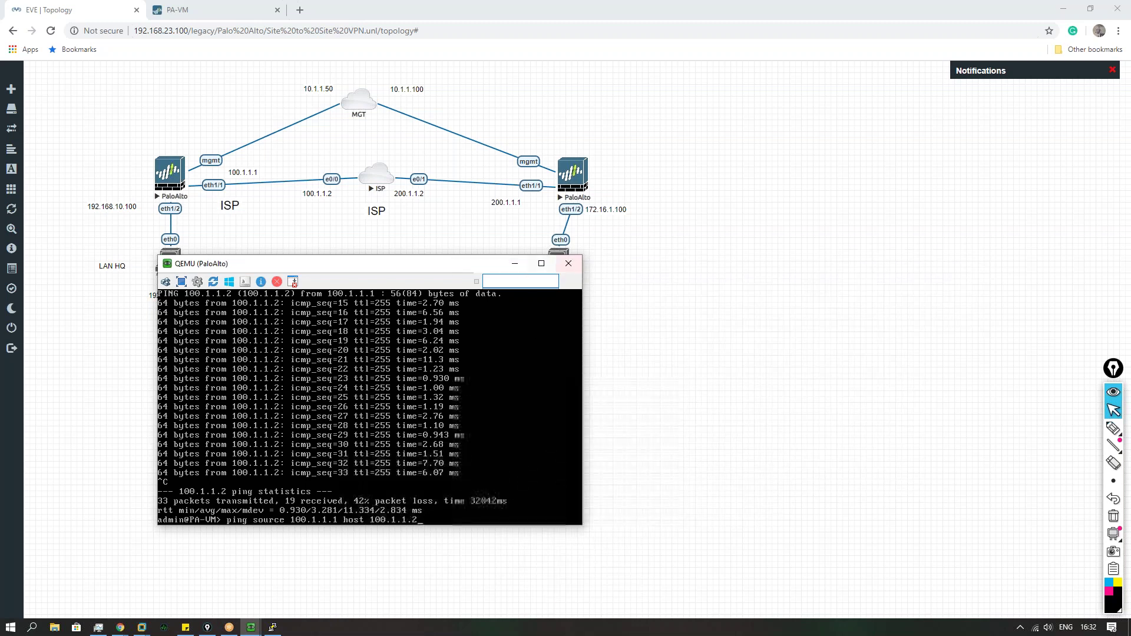
Step: Ping 100.1.1.2 from the firewall without a source address, which fails with 100% loss
{"action": "left_click", "coordinate": [514, 269]}
{"action": "mouse_move", "coordinate": [251, 627]}
{"action": "left_click", "coordinate": [230, 597]}
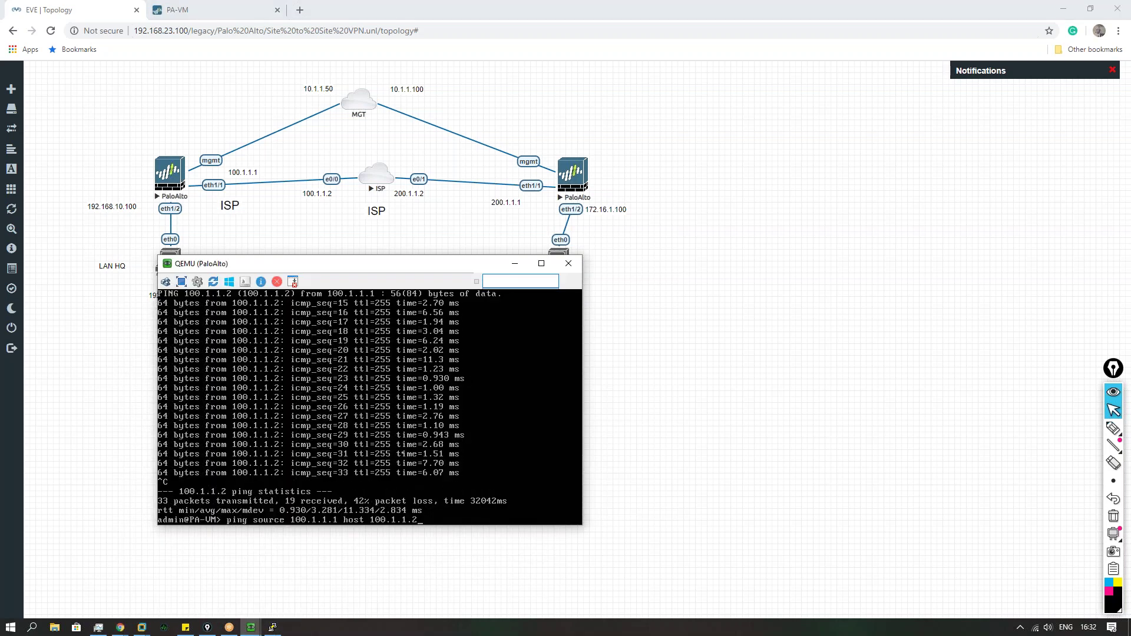
{"action": "key", "text": "BackSpace"}
{"action": "key", "text": "BackSpace"}
{"action": "key", "text": "BackSpace"}
{"action": "key", "text": "BackSpace"}
{"action": "key", "text": "BackSpace"}
{"action": "key", "text": "BackSpace"}
{"action": "key", "text": "BackSpace"}
{"action": "key", "text": "BackSpace"}
{"action": "key", "text": "BackSpace"}
{"action": "key", "text": "BackSpace"}
{"action": "key", "text": "BackSpace"}
{"action": "key", "text": "BackSpace"}
{"action": "key", "text": "BackSpace"}
{"action": "key", "text": "BackSpace"}
{"action": "key", "text": "BackSpace"}
{"action": "key", "text": "BackSpace"}
{"action": "key", "text": "BackSpace"}
{"action": "key", "text": "BackSpace"}
{"action": "key", "text": "BackSpace"}
{"action": "key", "text": "BackSpace"}
{"action": "key", "text": "Up"}
{"action": "key", "text": "Up"}
{"action": "key", "text": "Return"}
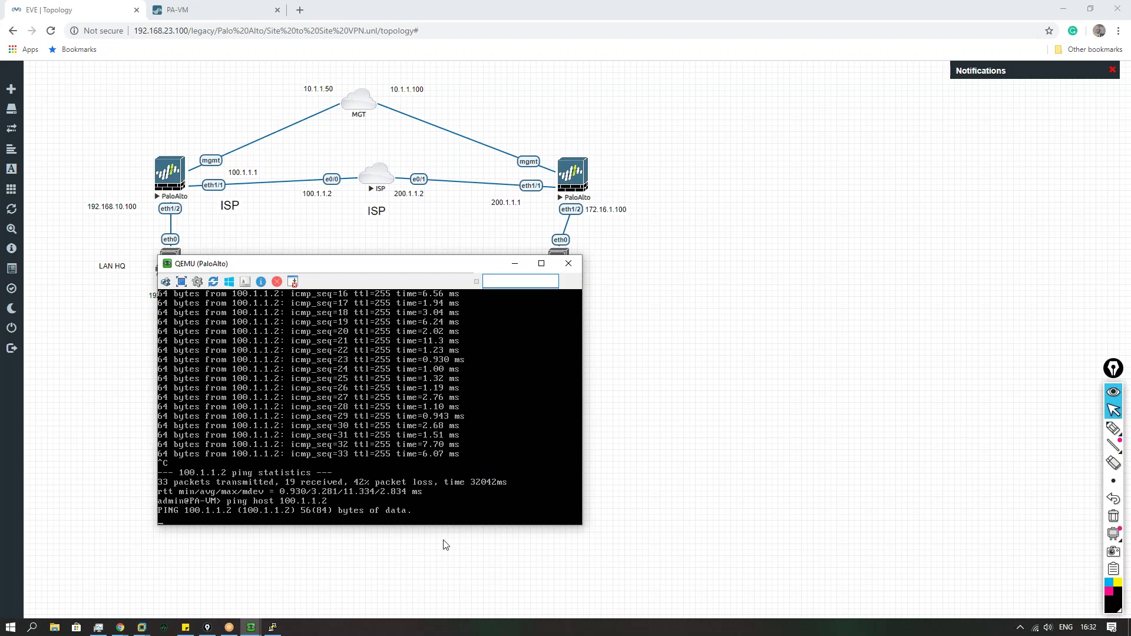
{"action": "key", "text": "ctrl+c"}
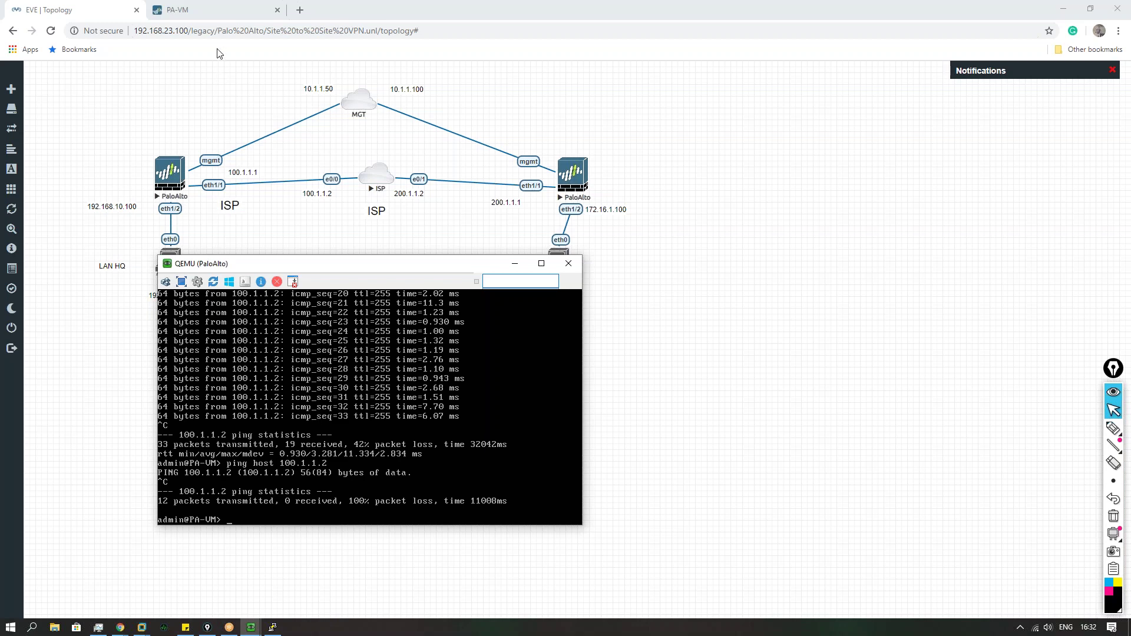
{"action": "left_click", "coordinate": [183, 10]}
Step: Review Device > Setup service routes and Network > Interfaces, then bring back the ISP router console
{"action": "left_click", "coordinate": [506, 91]}
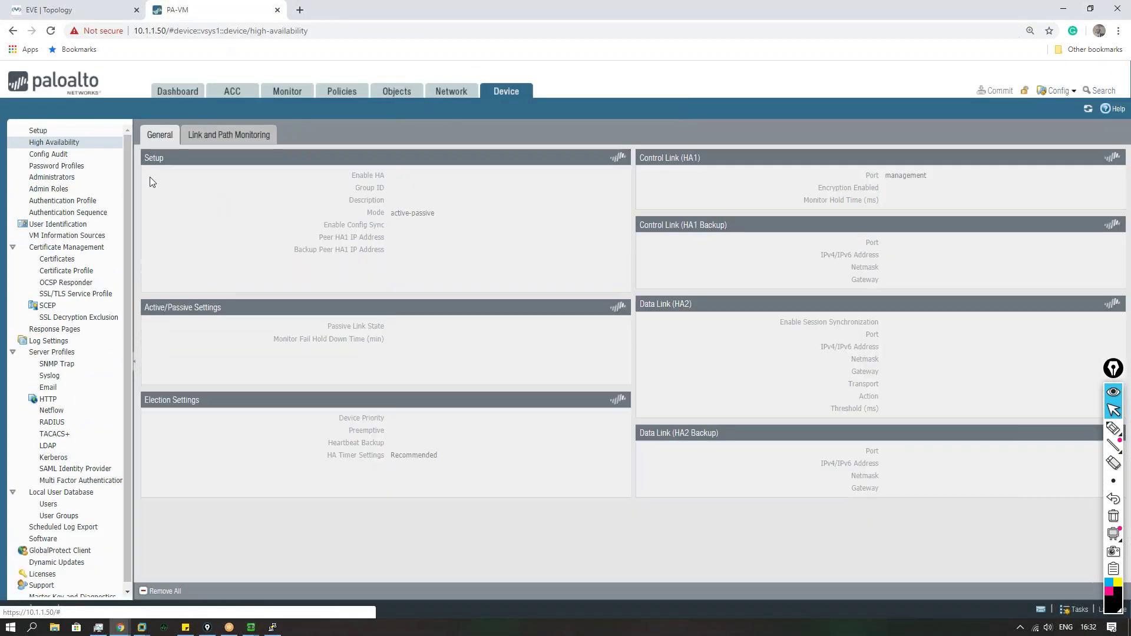
{"action": "left_click", "coordinate": [49, 133]}
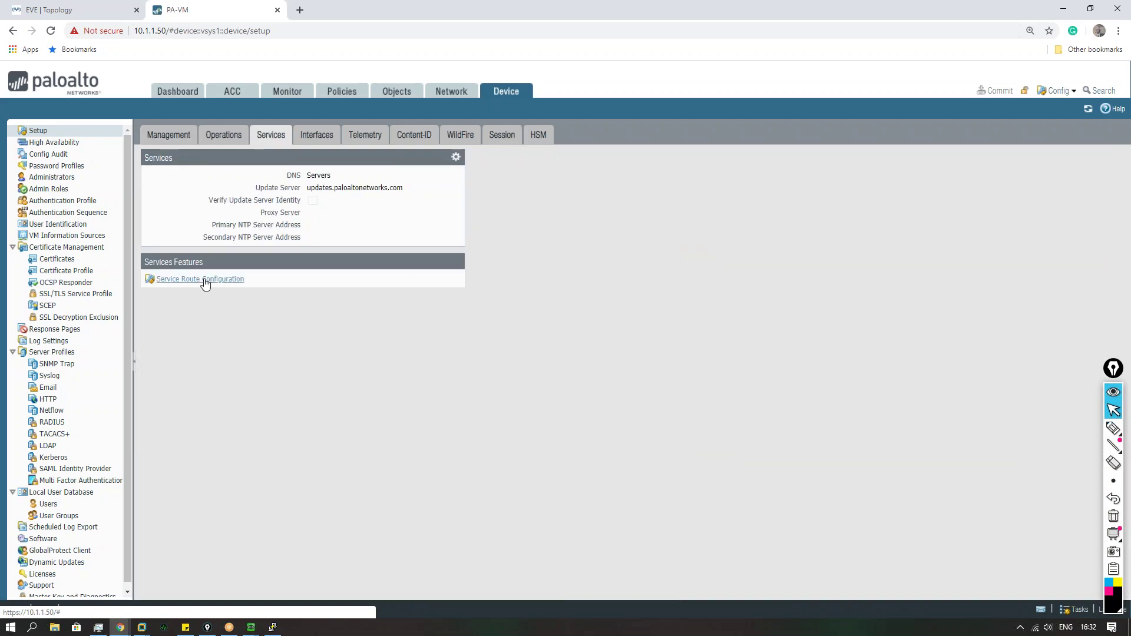
{"action": "left_click", "coordinate": [203, 280]}
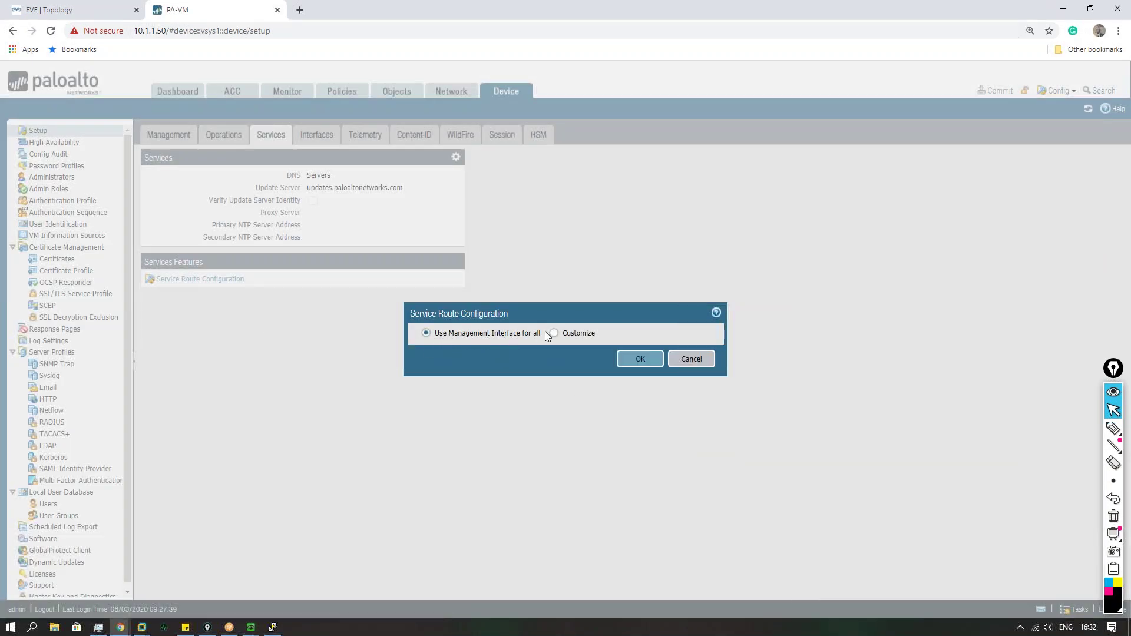
{"action": "key", "text": "Escape"}
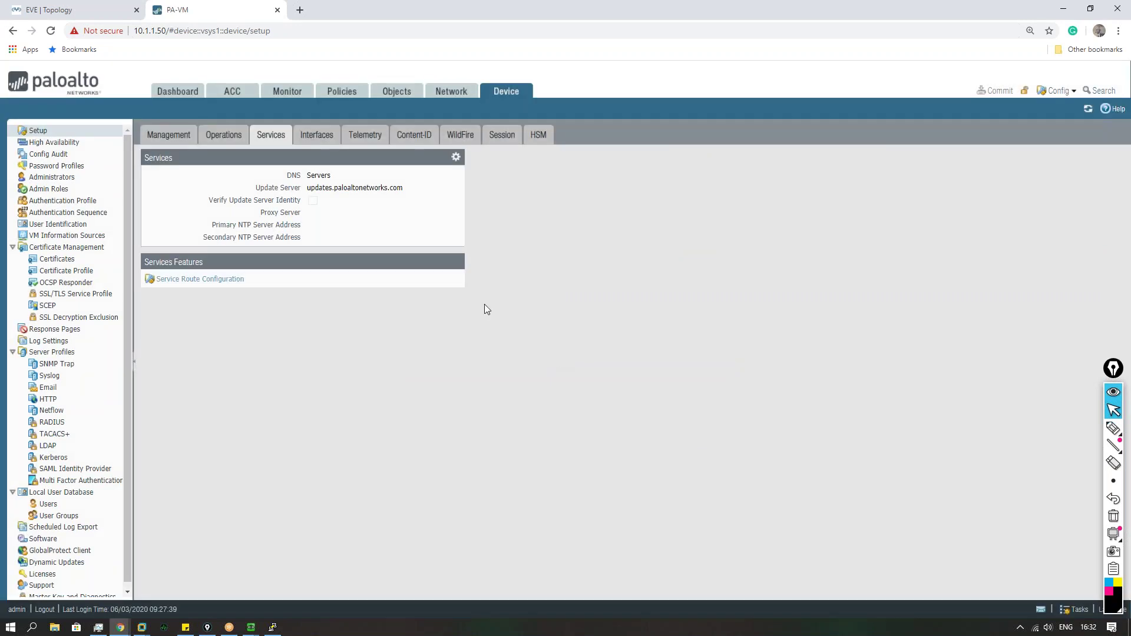
{"action": "left_click", "coordinate": [447, 95]}
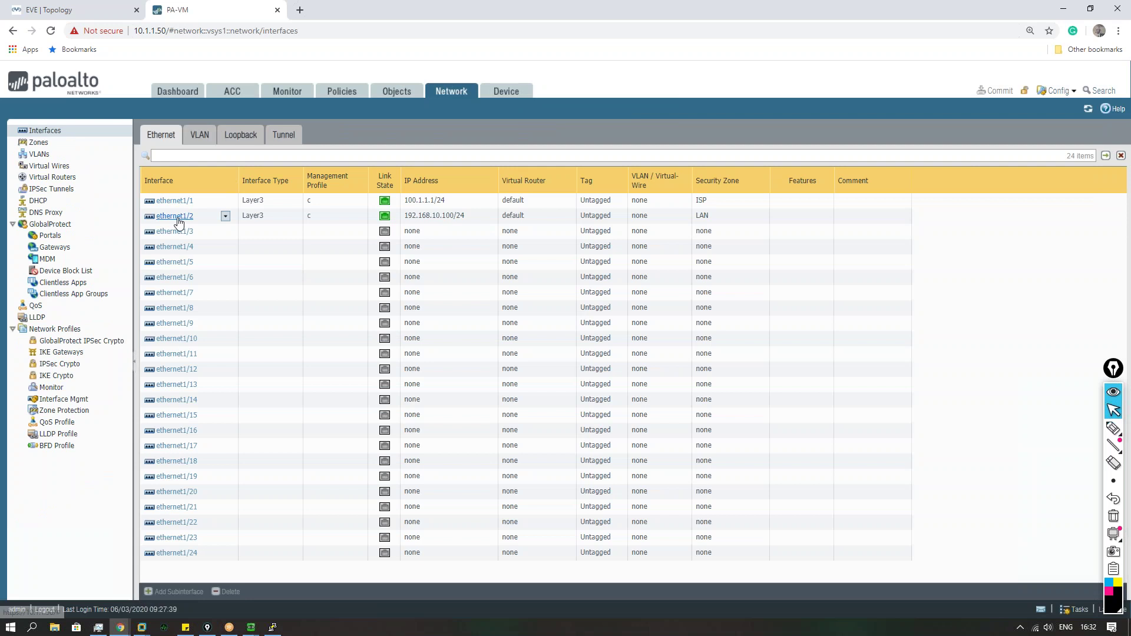
{"action": "left_click", "coordinate": [77, 10]}
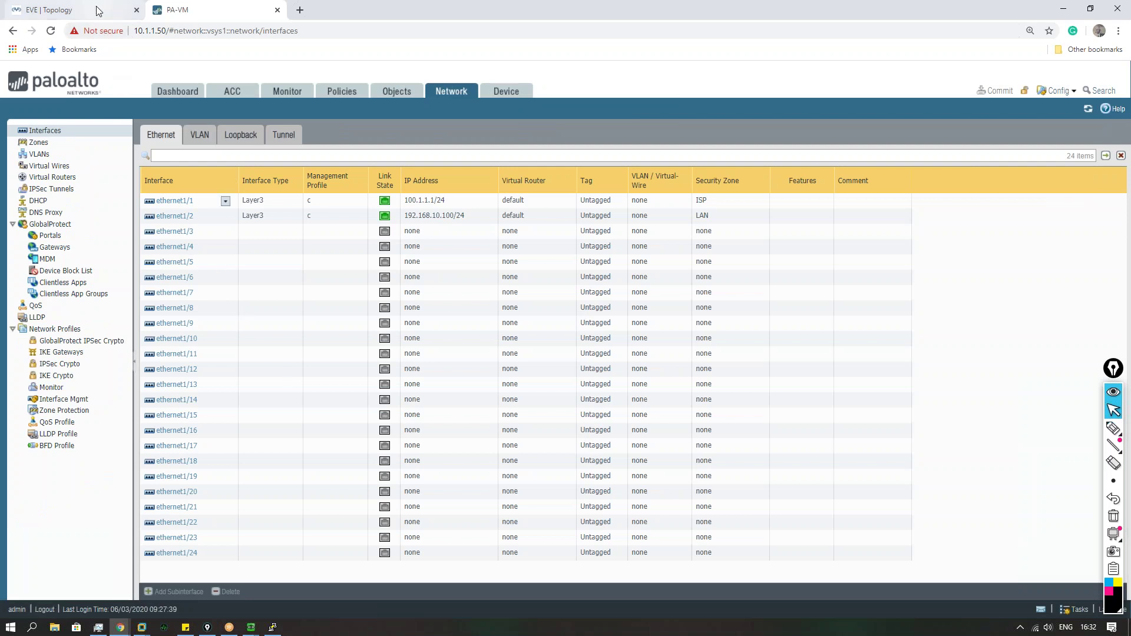
{"action": "left_click", "coordinate": [272, 627]}
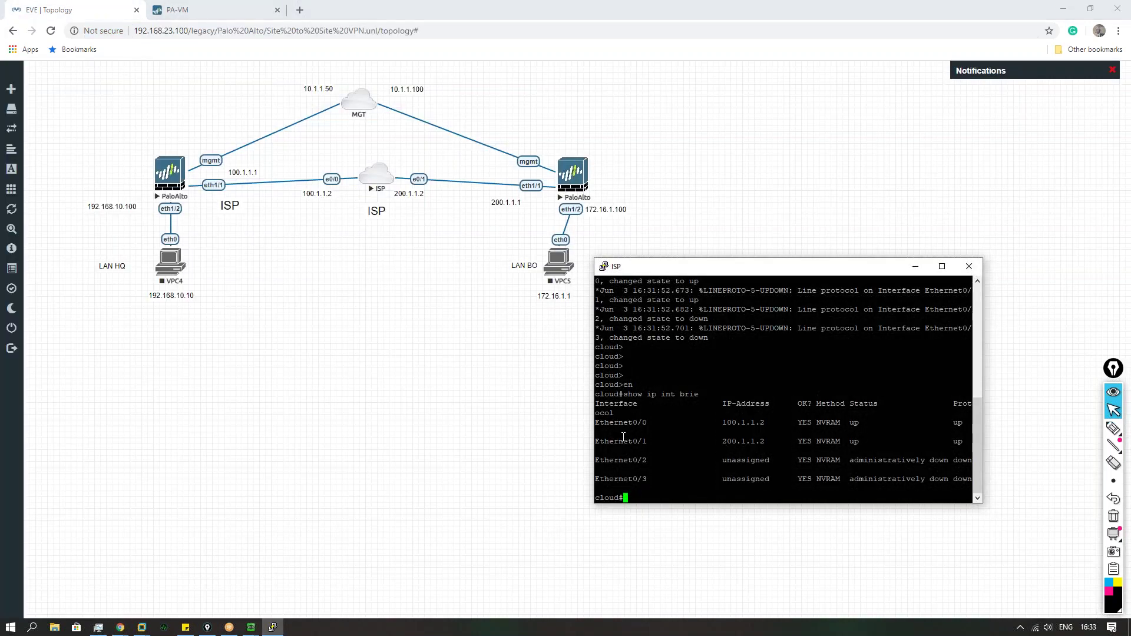
Step: Log in to the PaloAlto firewall console as admin and enter configuration mode
{"action": "mouse_move", "coordinate": [251, 627]}
{"action": "left_click", "coordinate": [335, 567]}
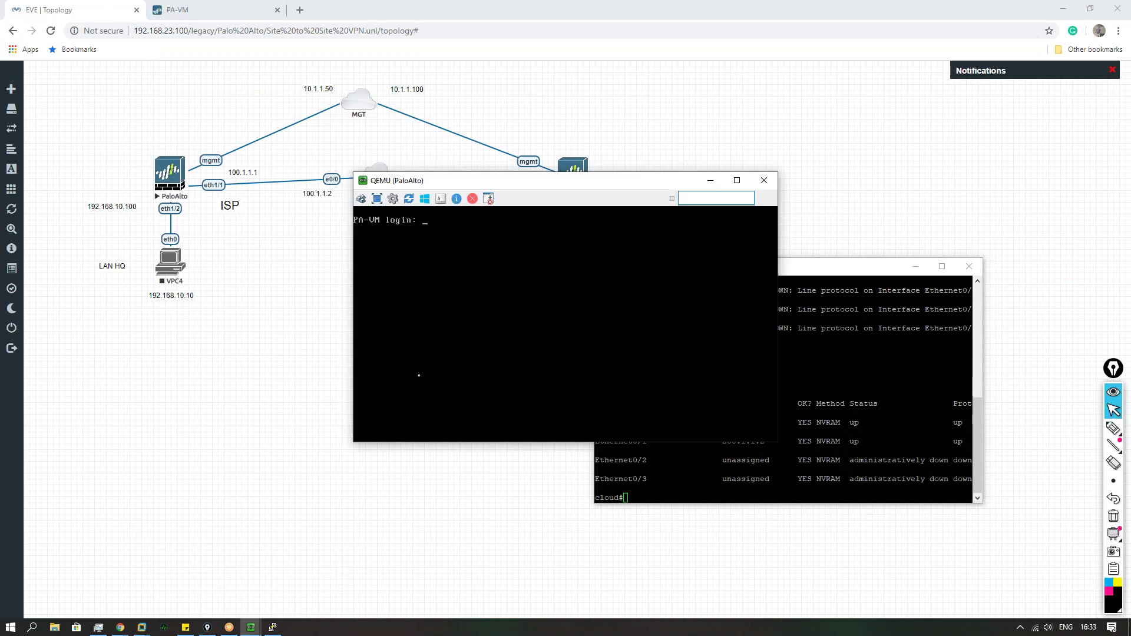
{"action": "type", "text": "admin"}
{"action": "key", "text": "Return"}
{"action": "type", "text": "admin"}
{"action": "key", "text": "Return"}
{"action": "type", "text": "set d"}
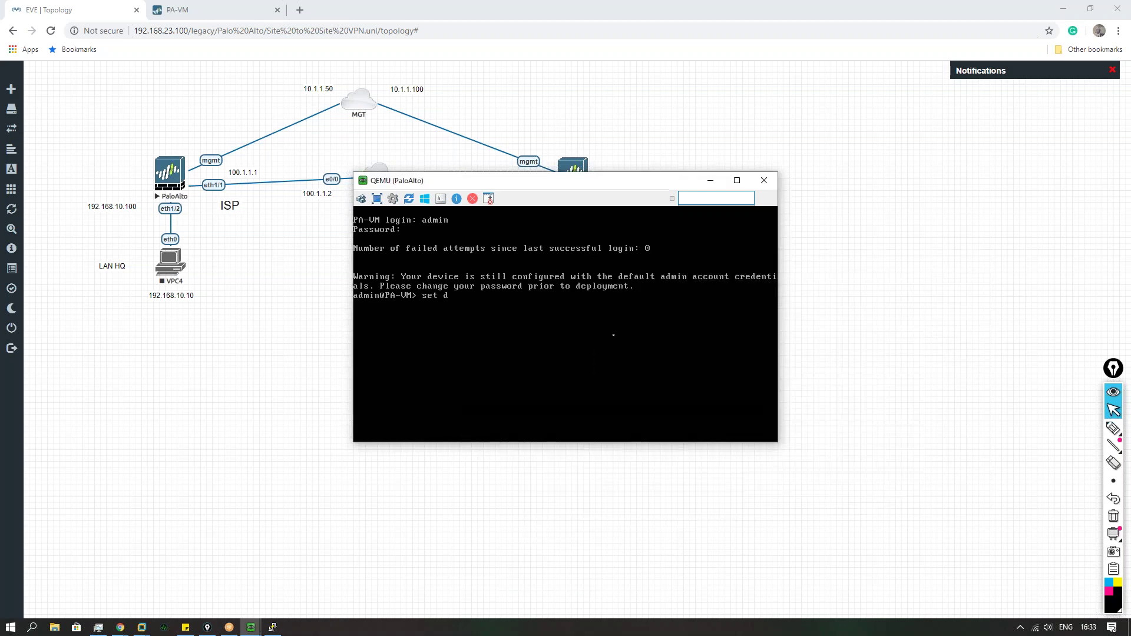
{"action": "type", "text": "nfigure"}
{"action": "key", "text": "Return"}
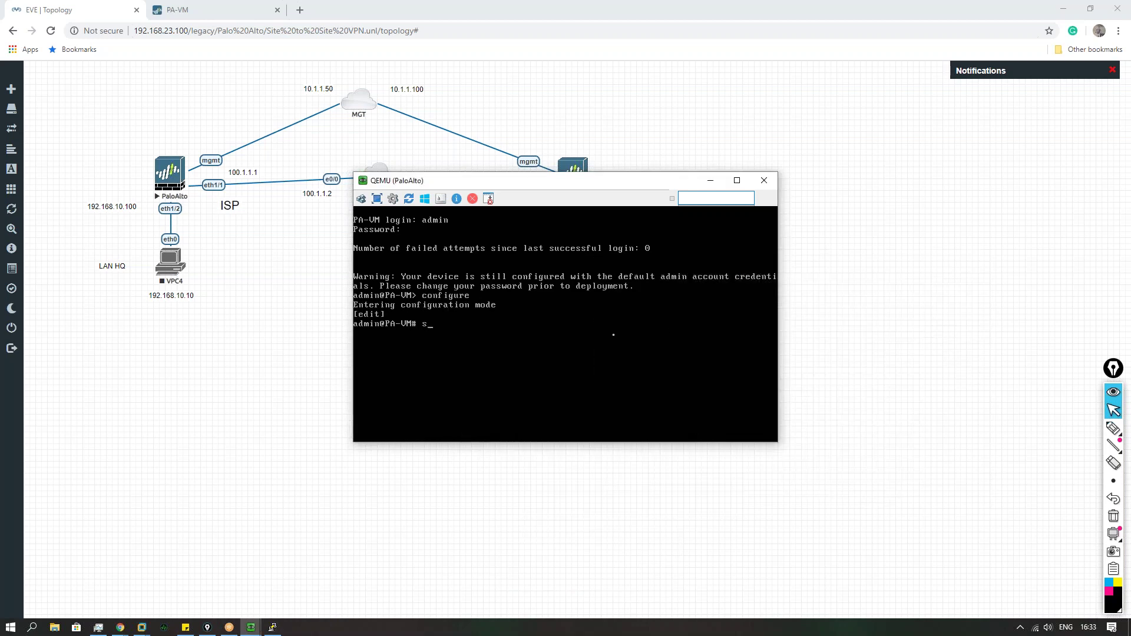
Step: Set a static management address 10.1.1.100/255.255.255.0, gateway 10.1.1.1, and commit
{"action": "type", "text": "set deviceconfig system type static"}
{"action": "key", "text": "Return"}
{"action": "key", "text": "Up"}
{"action": "key", "text": "BackSpace"}
{"action": "key", "text": "BackSpace"}
{"action": "key", "text": "BackSpace"}
{"action": "key", "text": "BackSpace"}
{"action": "key", "text": "BackSpace"}
{"action": "key", "text": "BackSpace"}
{"action": "key", "text": "BackSpace"}
{"action": "key", "text": "BackSpace"}
{"action": "key", "text": "BackSpace"}
{"action": "key", "text": "BackSpace"}
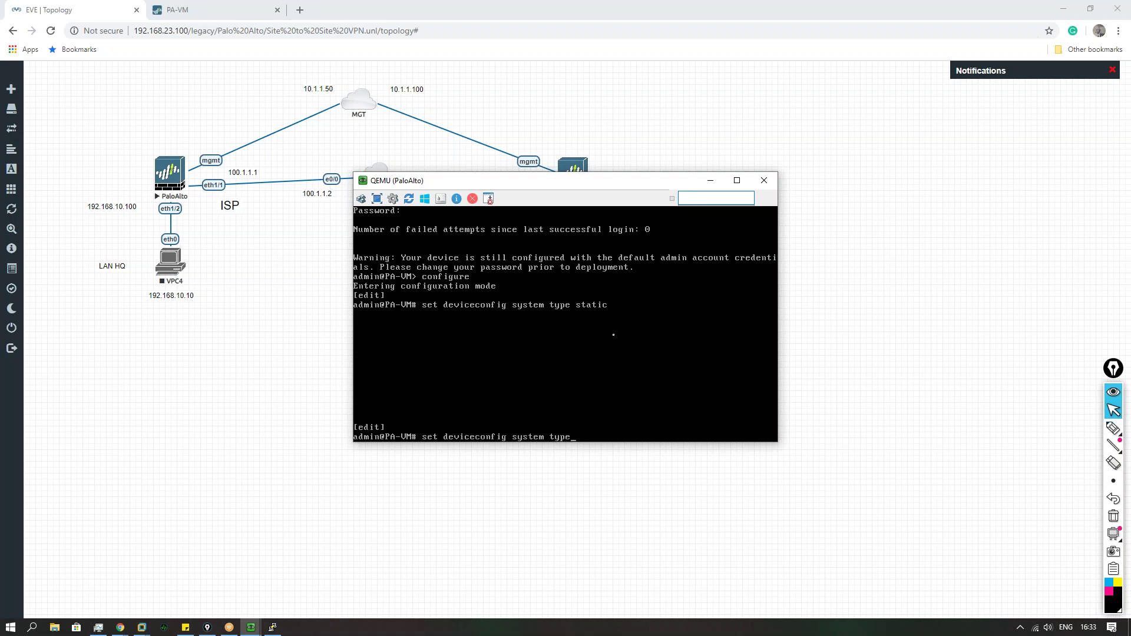
{"action": "type", "text": "ip-address"}
{"action": "type", "text": " 140"}
{"action": "type", "text": "mask 255."}
{"action": "type", "text": "255.255.0"}
{"action": "type", "text": " default-gateway 10"}
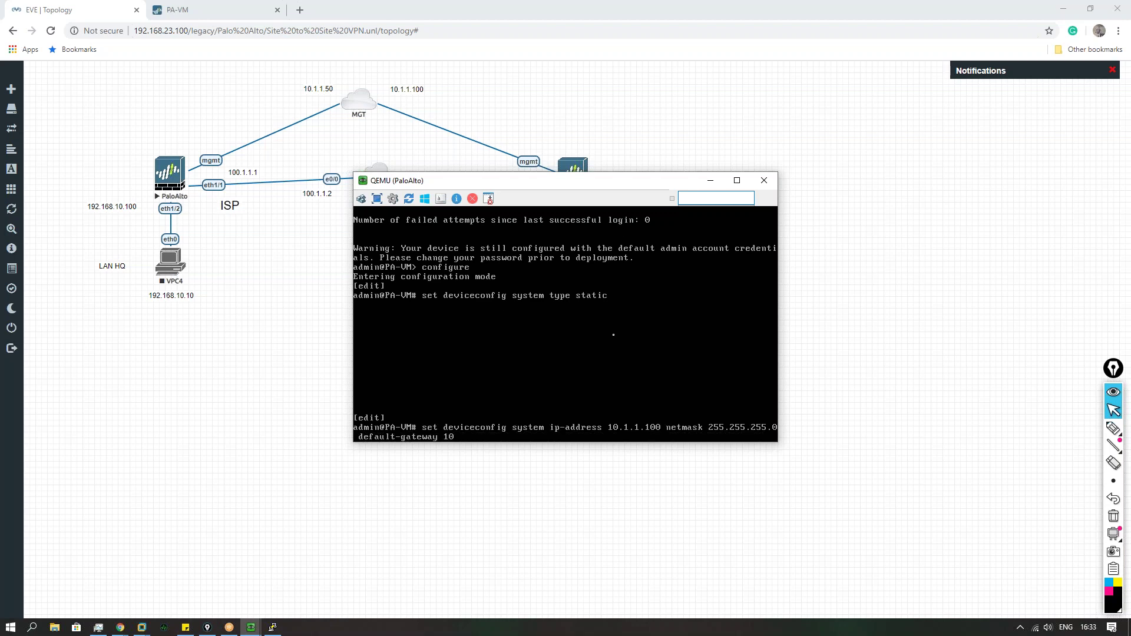
{"action": "type", "text": ".1.1.1"}
{"action": "key", "text": "Return"}
{"action": "type", "text": "commit"}
{"action": "key", "text": "Return"}
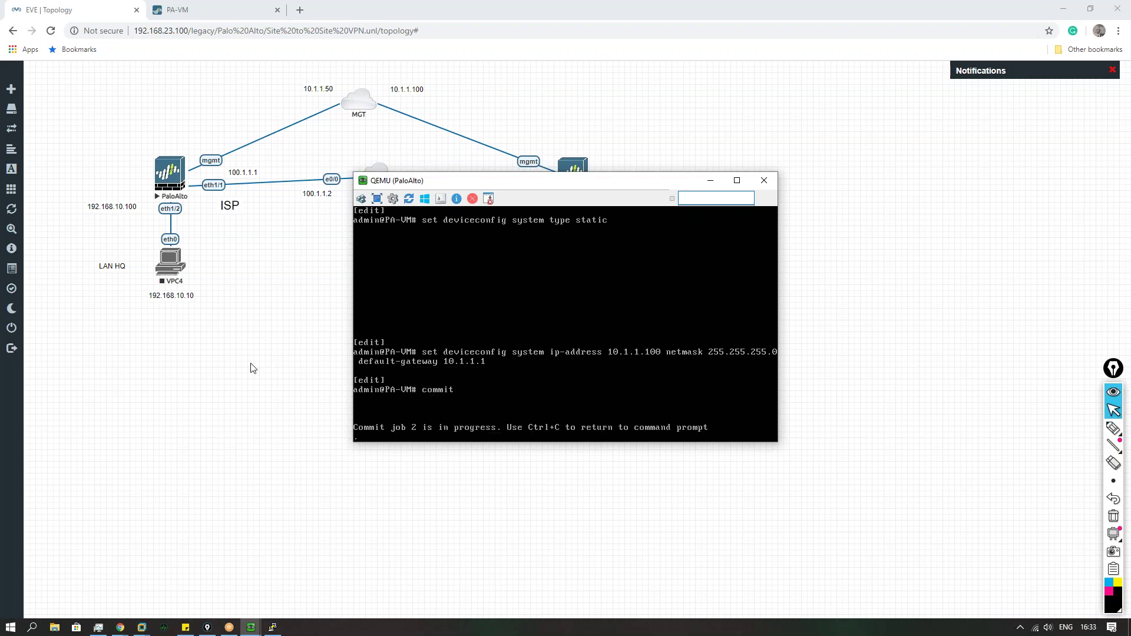
{"action": "left_click", "coordinate": [252, 363]}
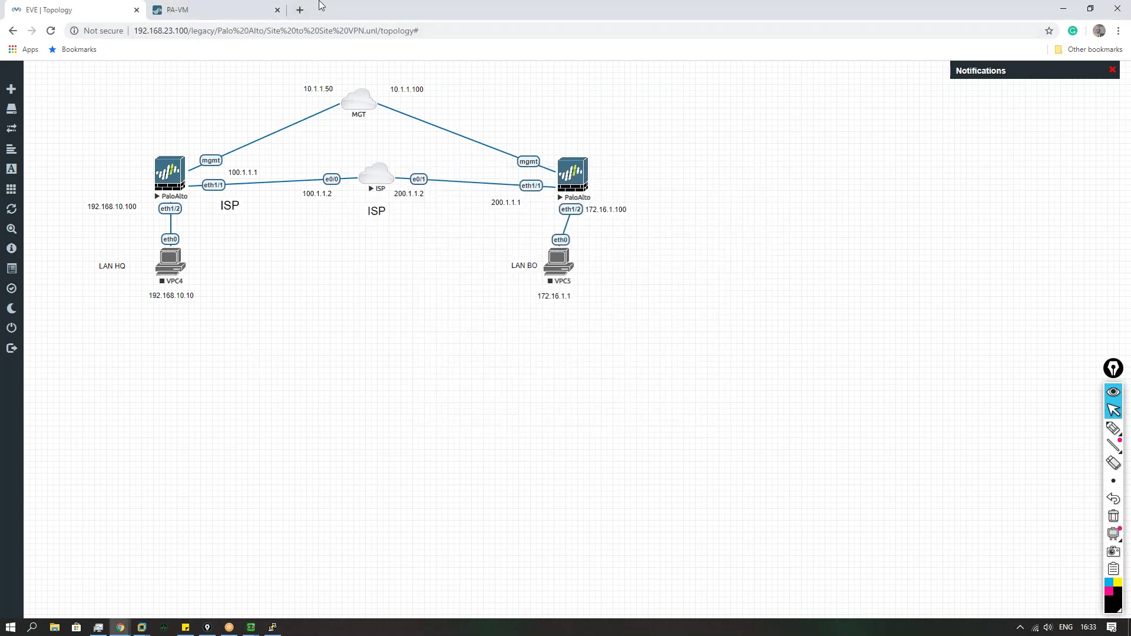
Step: Request the management address 10.1.1.100 in a new browser tab
{"action": "left_click", "coordinate": [300, 10]}
{"action": "type", "text": "10"}
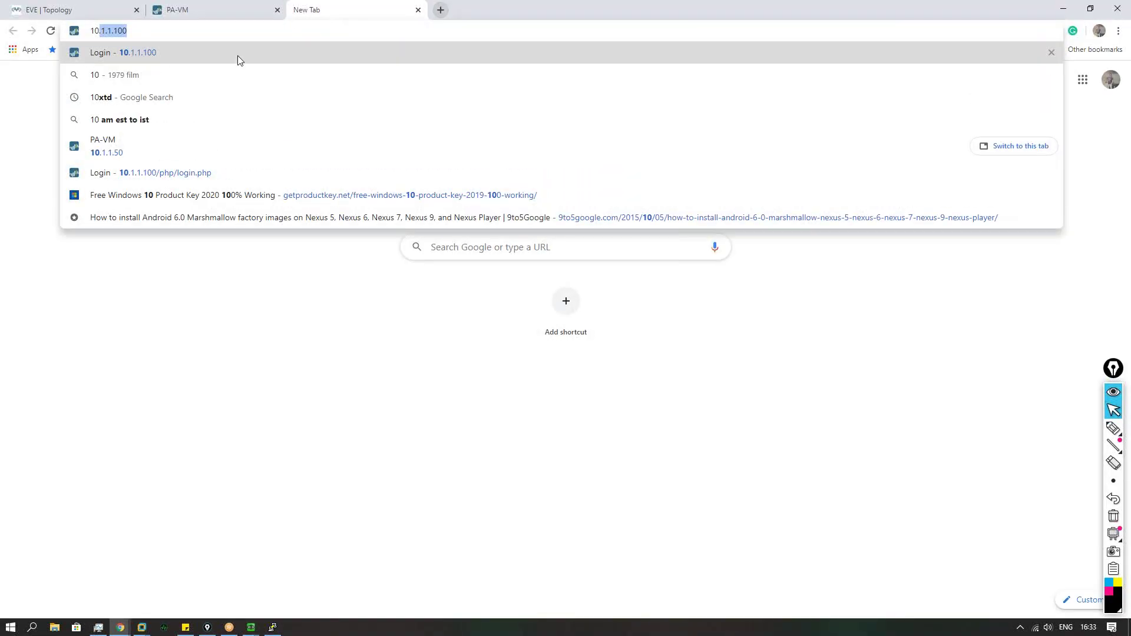
{"action": "key", "text": "Return"}
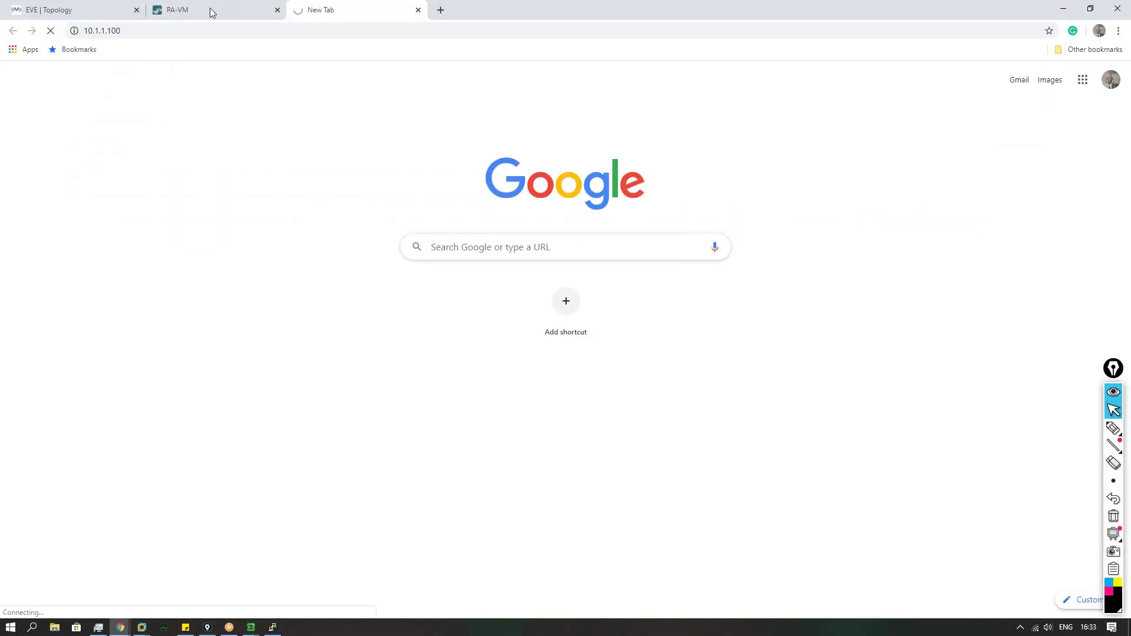
{"action": "left_click", "coordinate": [210, 8]}
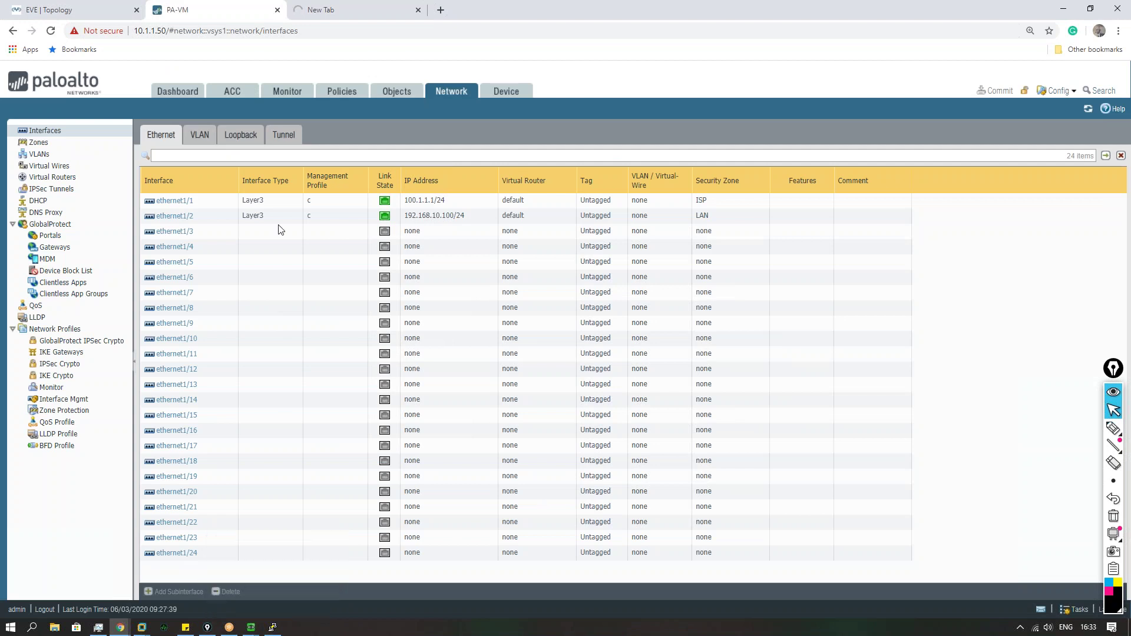
{"action": "left_click", "coordinate": [100, 12]}
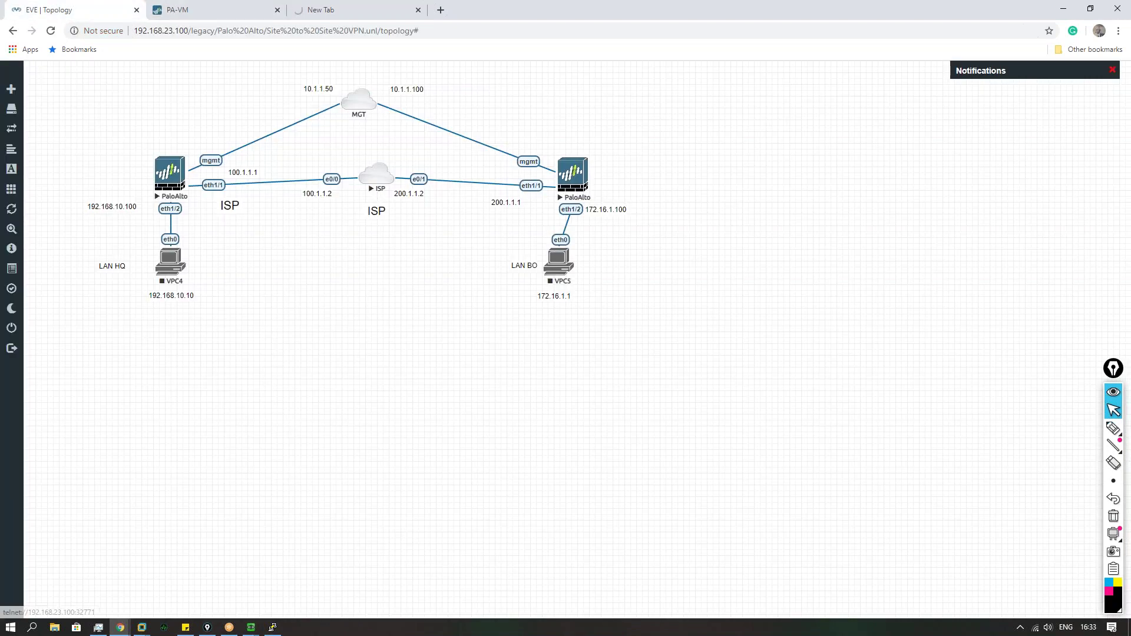
Step: Nudge the ISP cloud and VPC5 icons, then start the VPC5 and VPC4 hosts
{"action": "left_click_drag", "start_coordinate": [373, 187], "coordinate": [365, 188]}
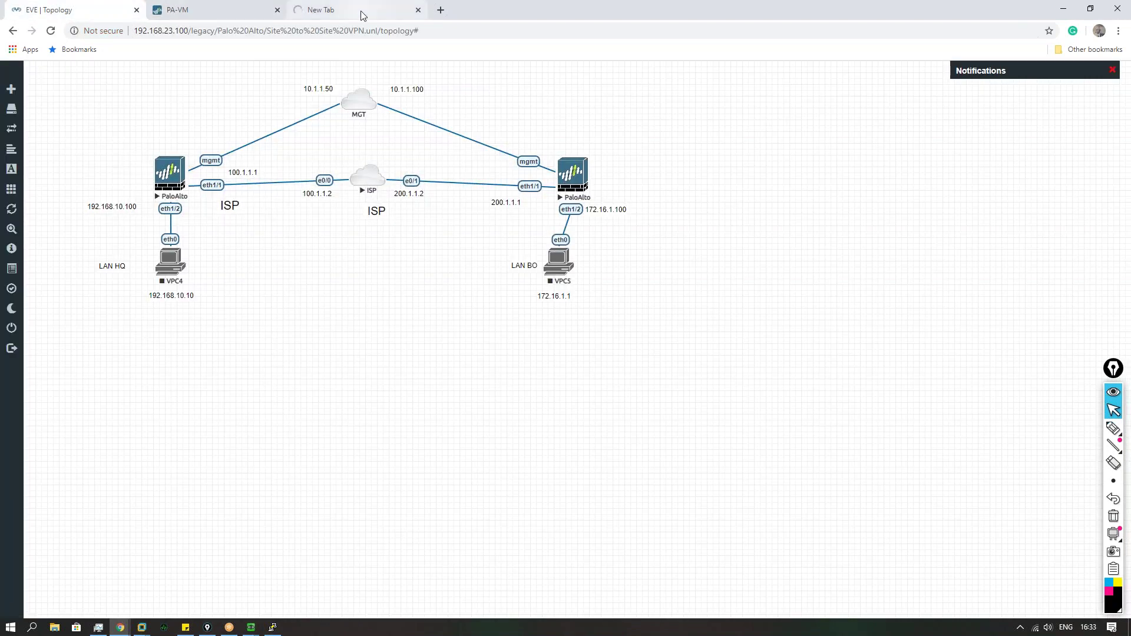
{"action": "left_click_drag", "start_coordinate": [564, 273], "coordinate": [581, 274]}
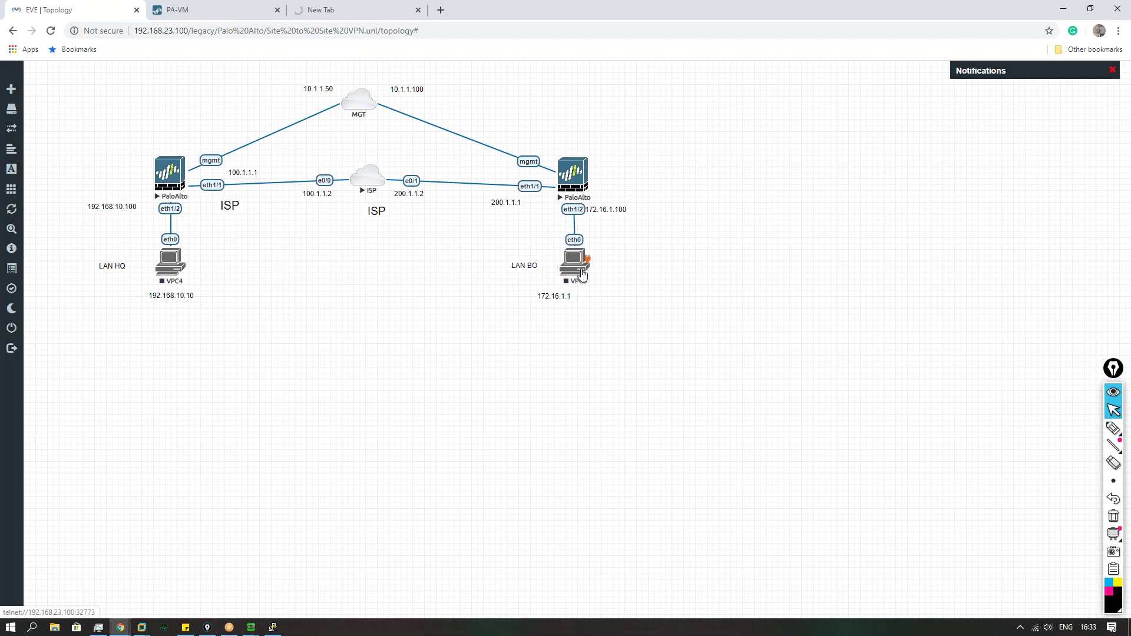
{"action": "right_click", "coordinate": [581, 274]}
{"action": "left_click", "coordinate": [594, 295]}
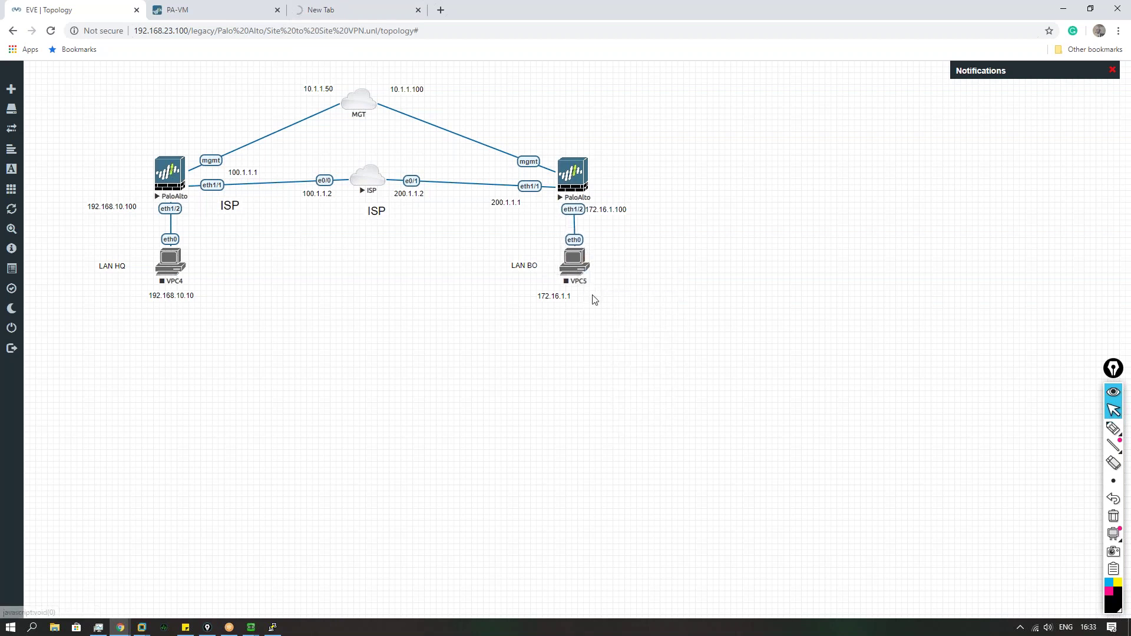
{"action": "right_click", "coordinate": [171, 264]}
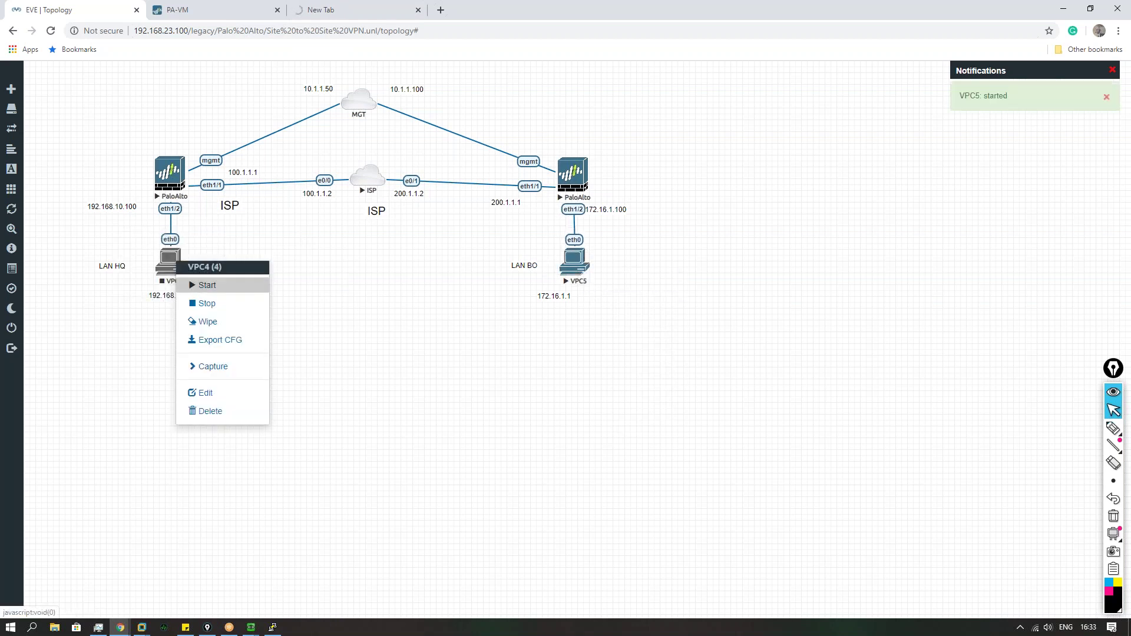
{"action": "left_click", "coordinate": [207, 285]}
Step: Assign VPC4 the address 192.168.10.10/24 with gateway 192.168.10.100 from its console
{"action": "left_click", "coordinate": [180, 258]}
{"action": "left_click", "coordinate": [549, 112]}
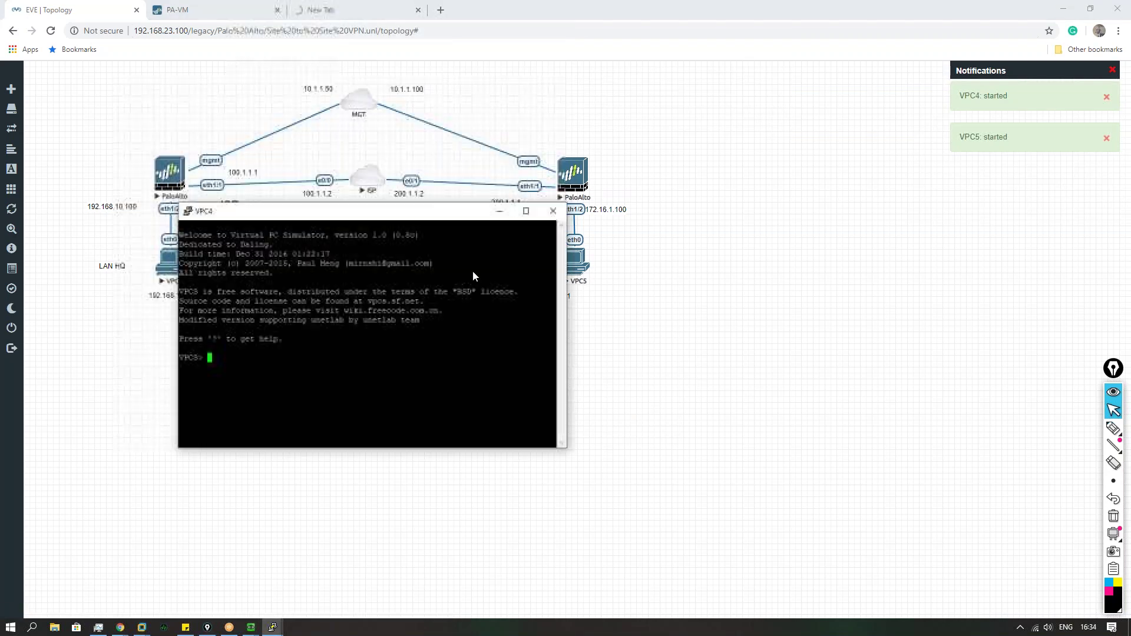
{"action": "type", "text": "ip "}
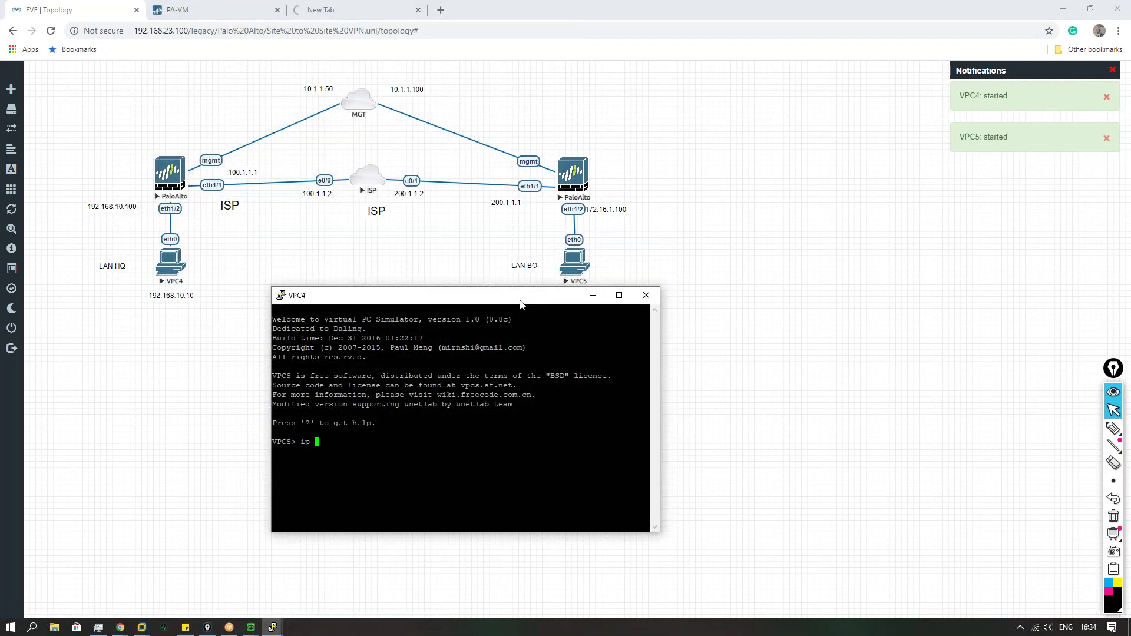
{"action": "type", "text": "192.168.1"}
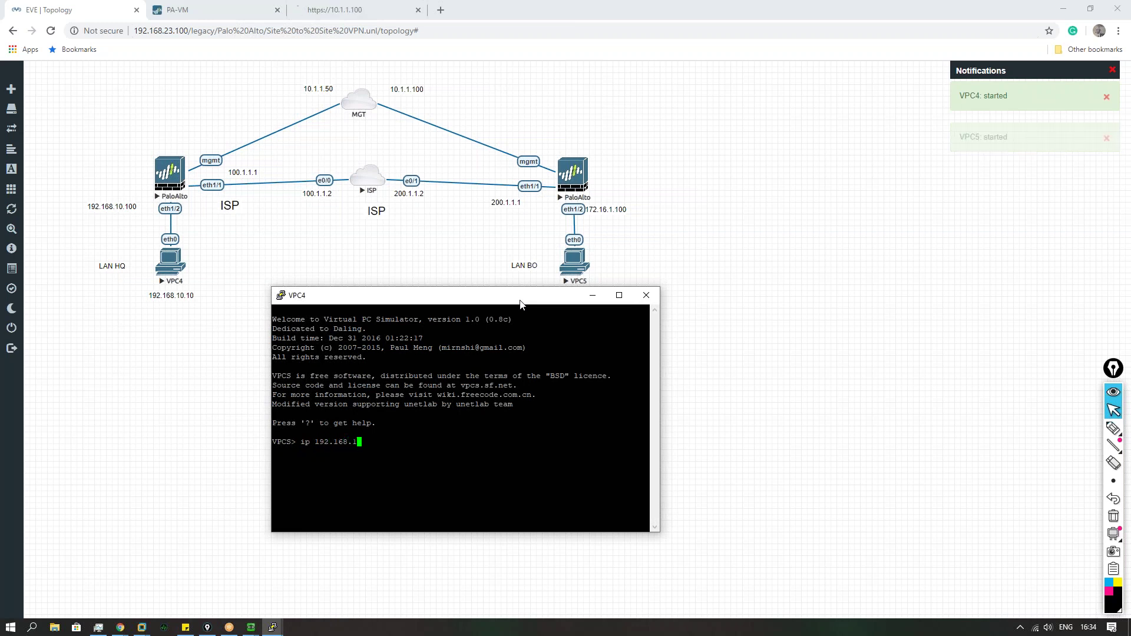
{"action": "type", "text": "0.10/24 "}
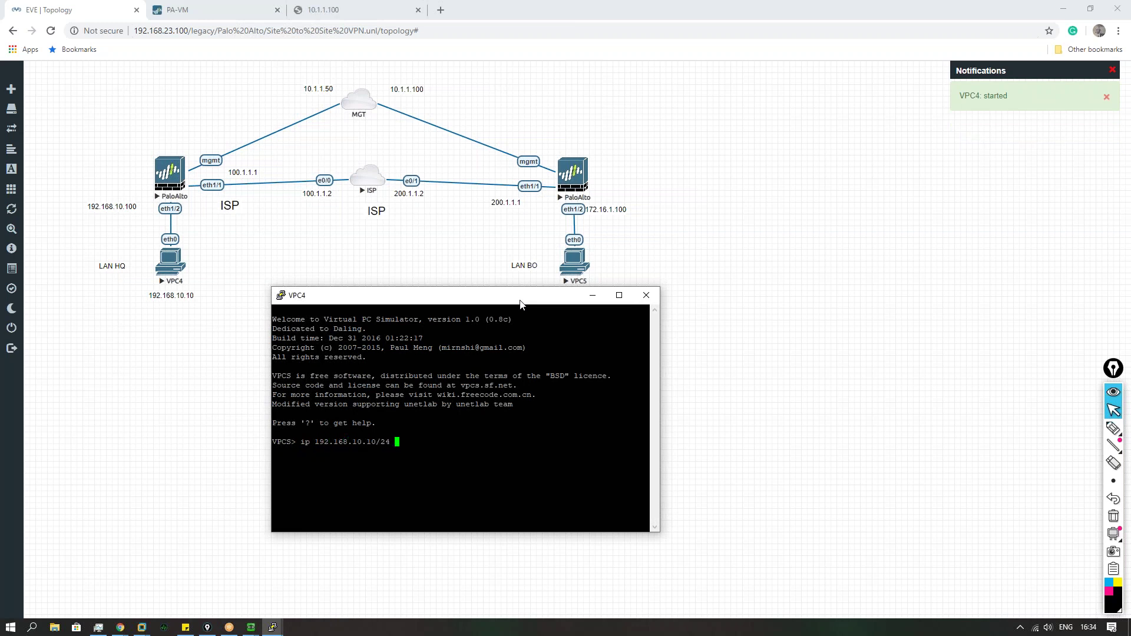
{"action": "type", "text": "192.168.10.100"}
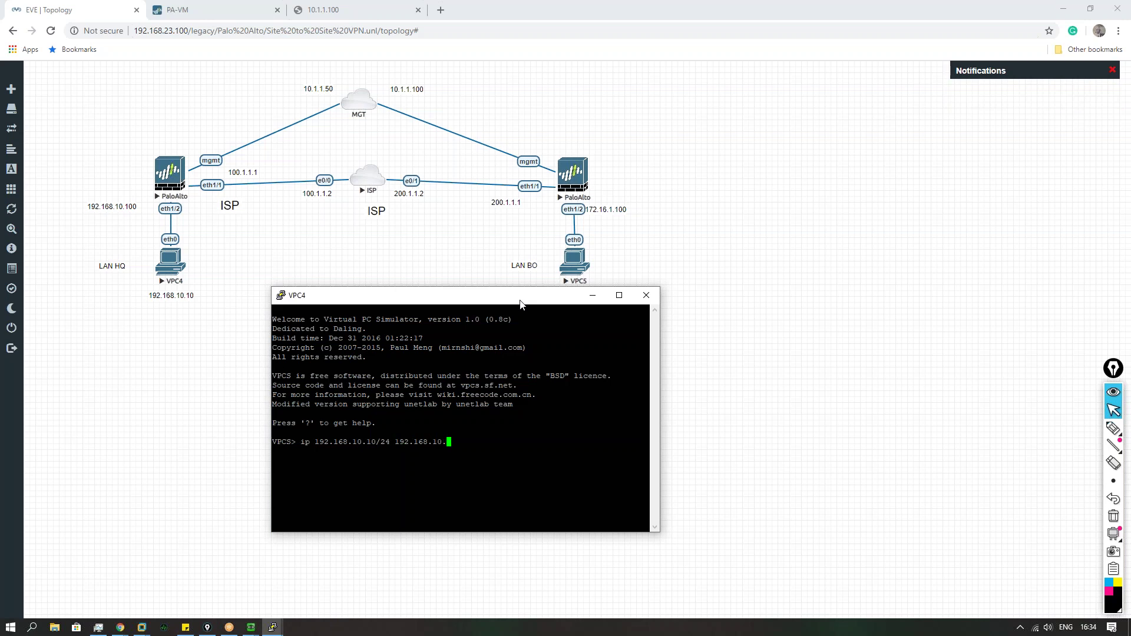
{"action": "key", "text": "Return"}
Step: Ping the gateway 192.168.10.100 from VPC4 successfully, then stop the ping
{"action": "type", "text": "ping"}
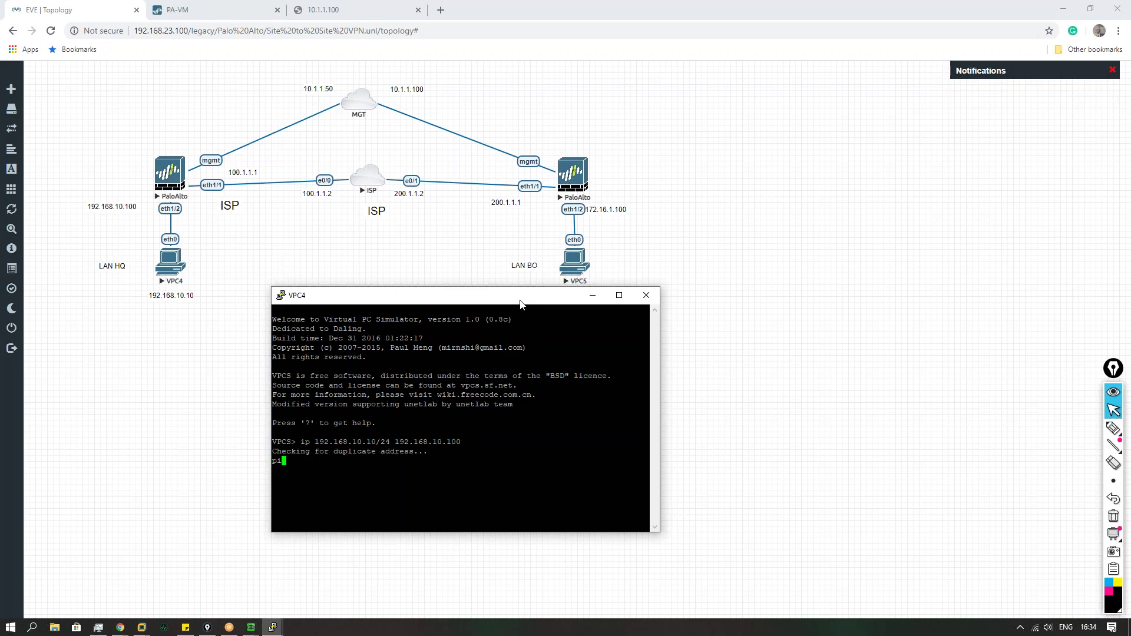
{"action": "double_click", "coordinate": [435, 441]}
{"action": "right_click", "coordinate": [435, 442]}
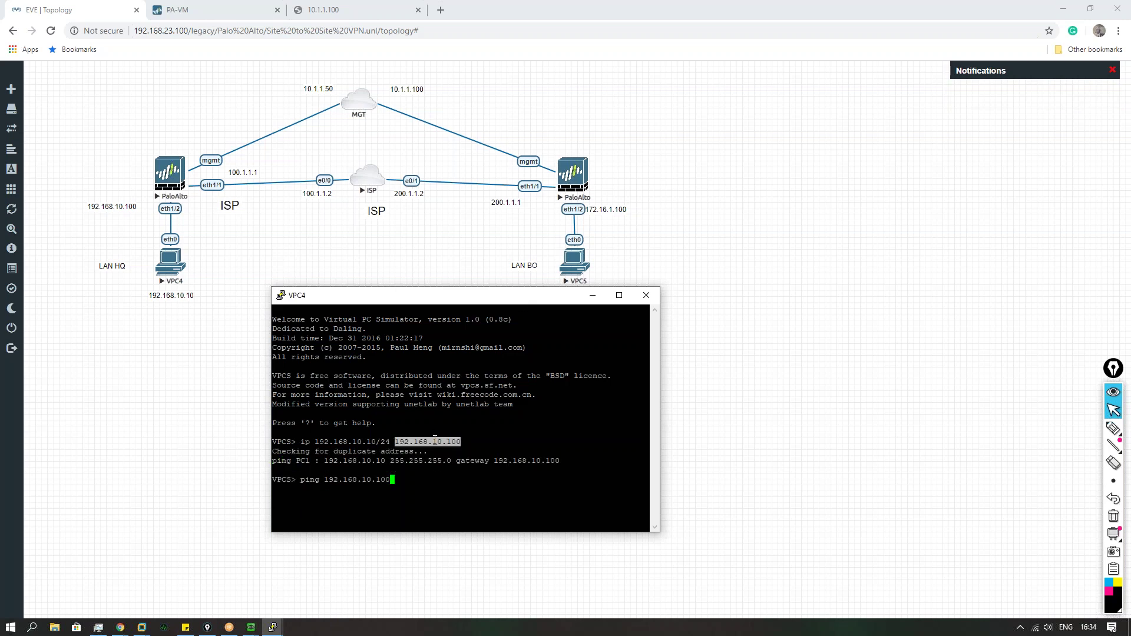
{"action": "key", "text": "Return"}
{"action": "key", "text": "ctrl+c"}
{"action": "left_click", "coordinate": [186, 462]}
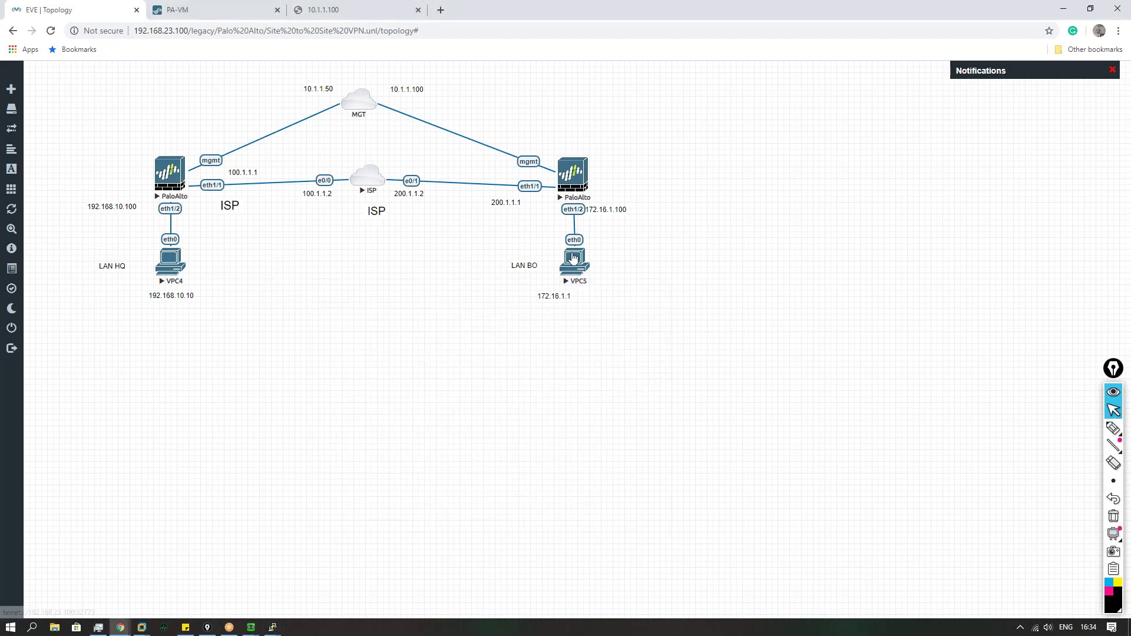
Step: Assign VPC5 the address 172.16.1.1/24 with gateway 172.16.1.100 from its console
{"action": "left_click", "coordinate": [575, 260]}
{"action": "left_click", "coordinate": [610, 114]}
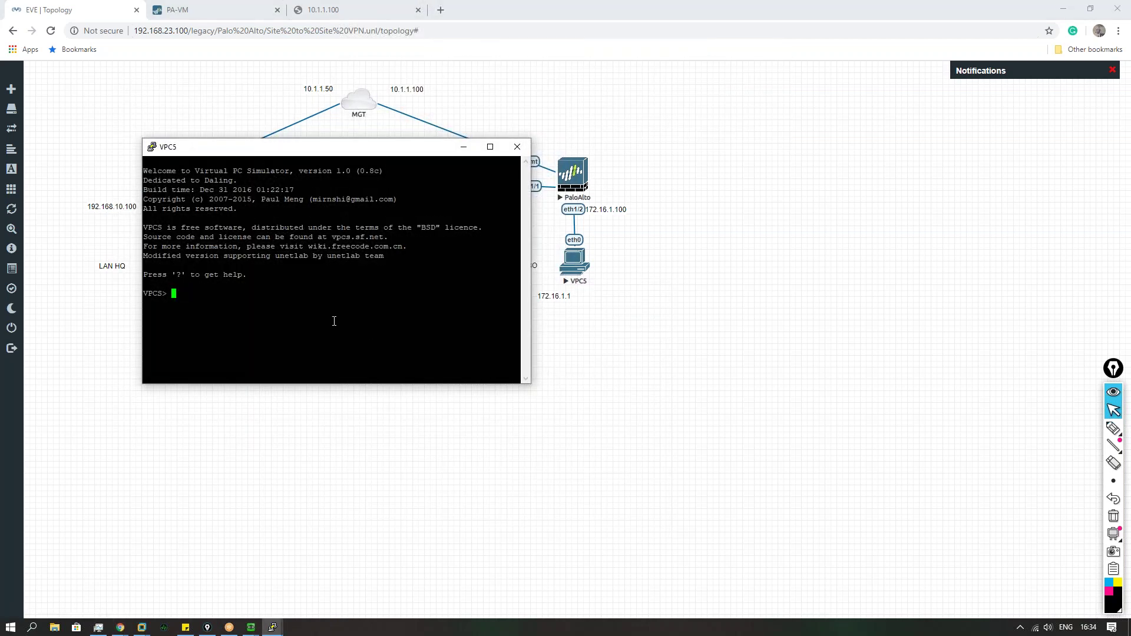
{"action": "type", "text": "ip 172.16.1.1/24 172.16.1.100"}
{"action": "key", "text": "Return"}
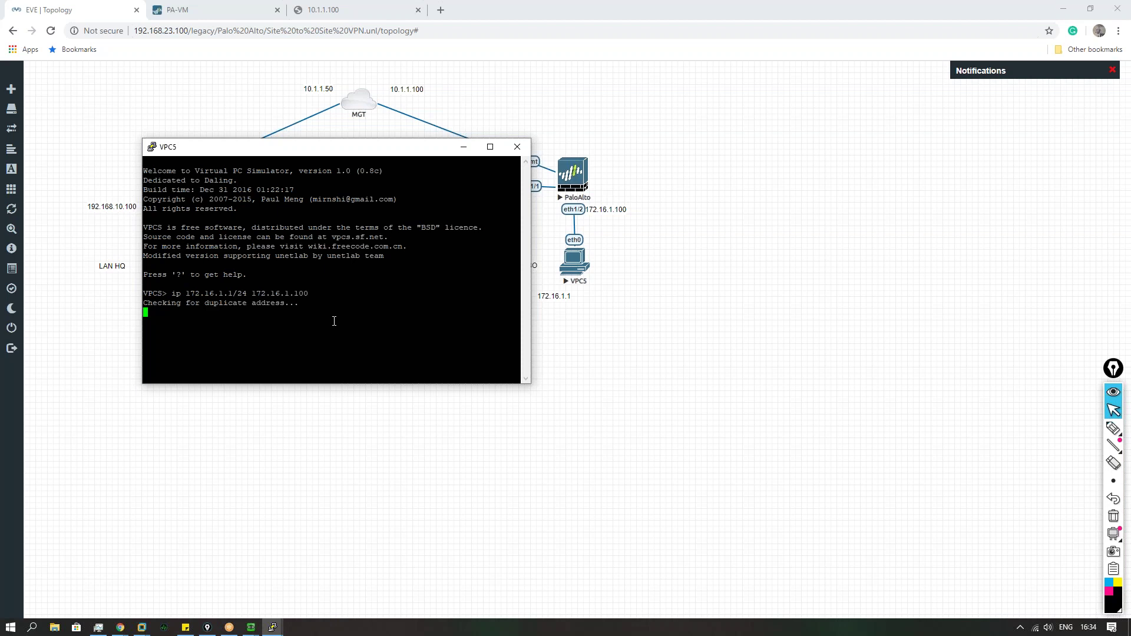
Step: Start a continuous ping -t to 172.16.1.100 and reload the 10.1.1.100 page
{"action": "type", "text": "ping"}
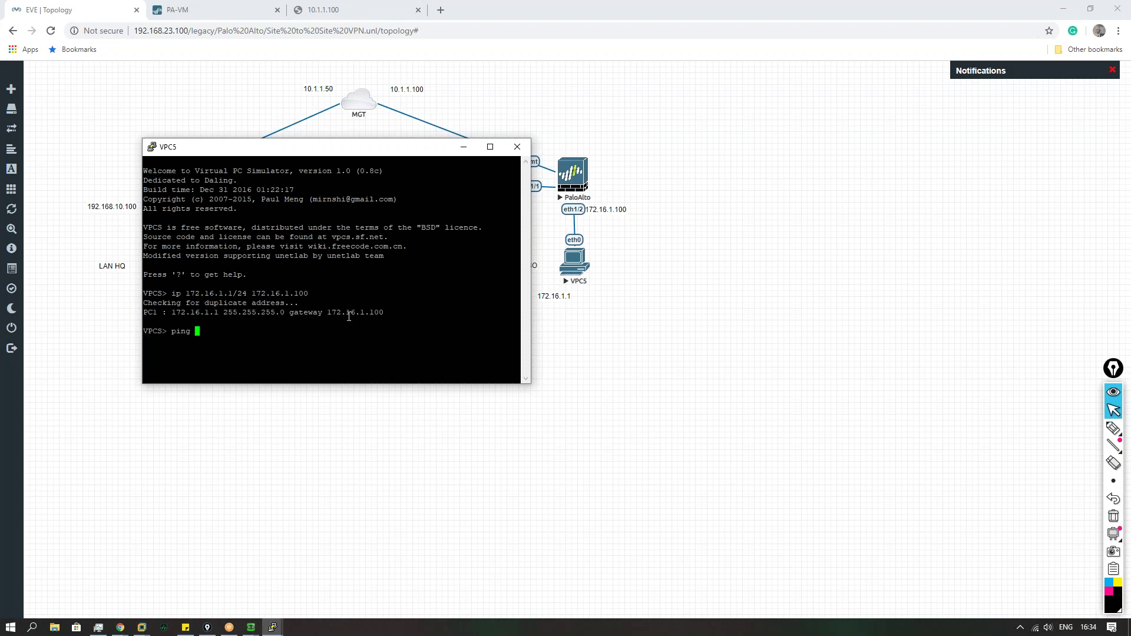
{"action": "double_click", "coordinate": [349, 317]}
{"action": "right_click", "coordinate": [312, 338]}
{"action": "type", "text": "-t"}
{"action": "key", "text": "Return"}
{"action": "left_click", "coordinate": [310, 13]}
{"action": "left_click", "coordinate": [51, 30]}
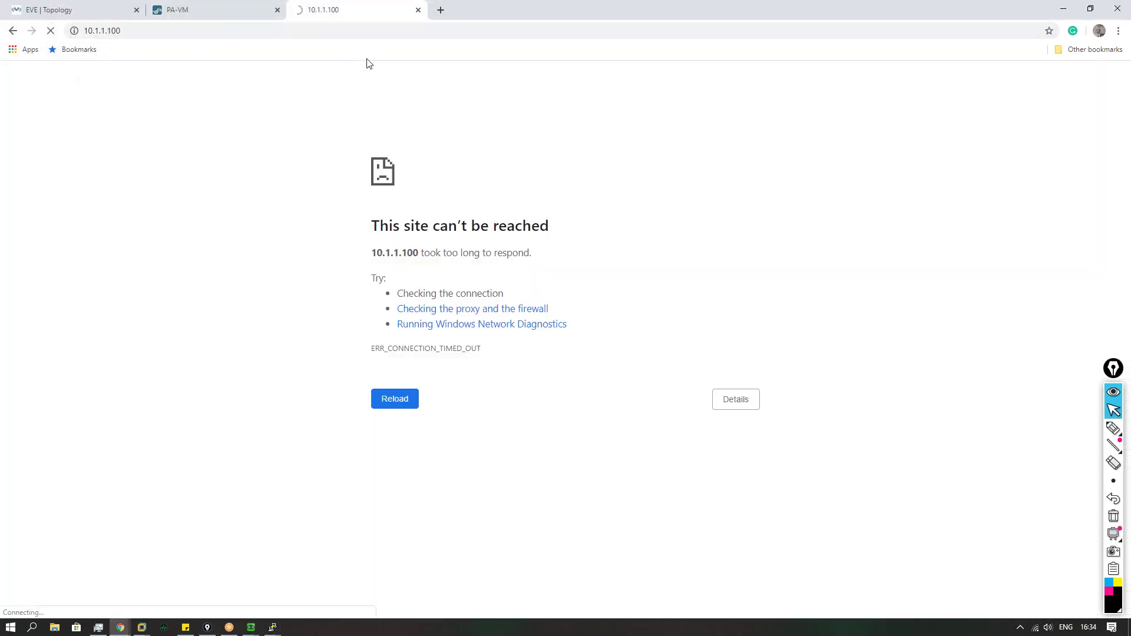
Step: Retry the timed-out 10.1.1.100 page, then replace it with a fresh browser tab
{"action": "mouse_move", "coordinate": [251, 627]}
{"action": "left_click", "coordinate": [288, 578]}
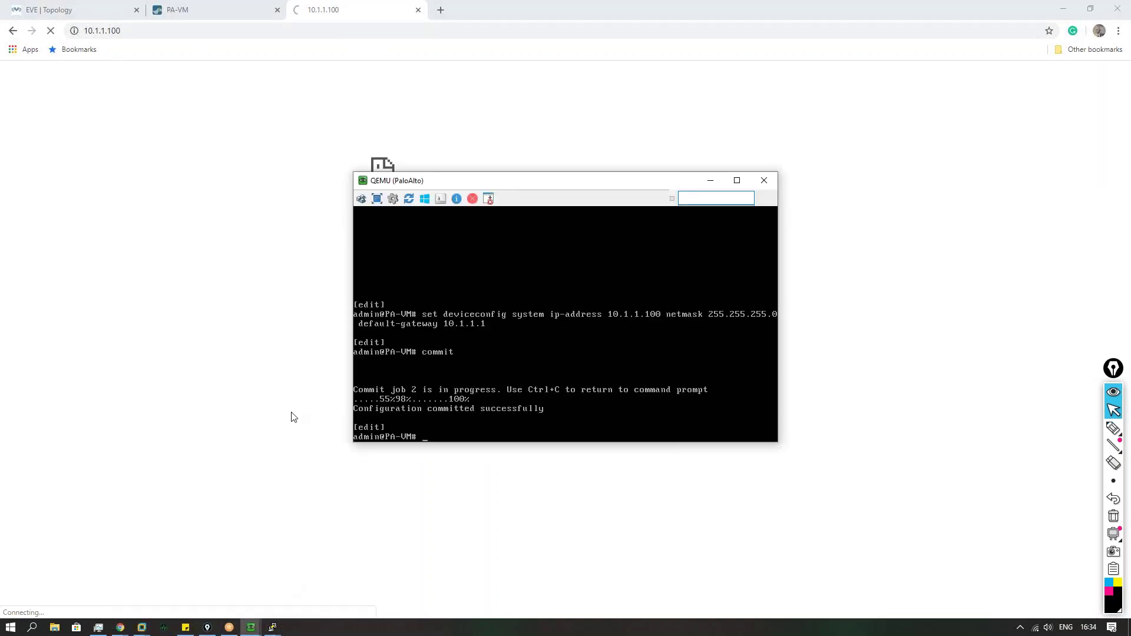
{"action": "left_click", "coordinate": [294, 418]}
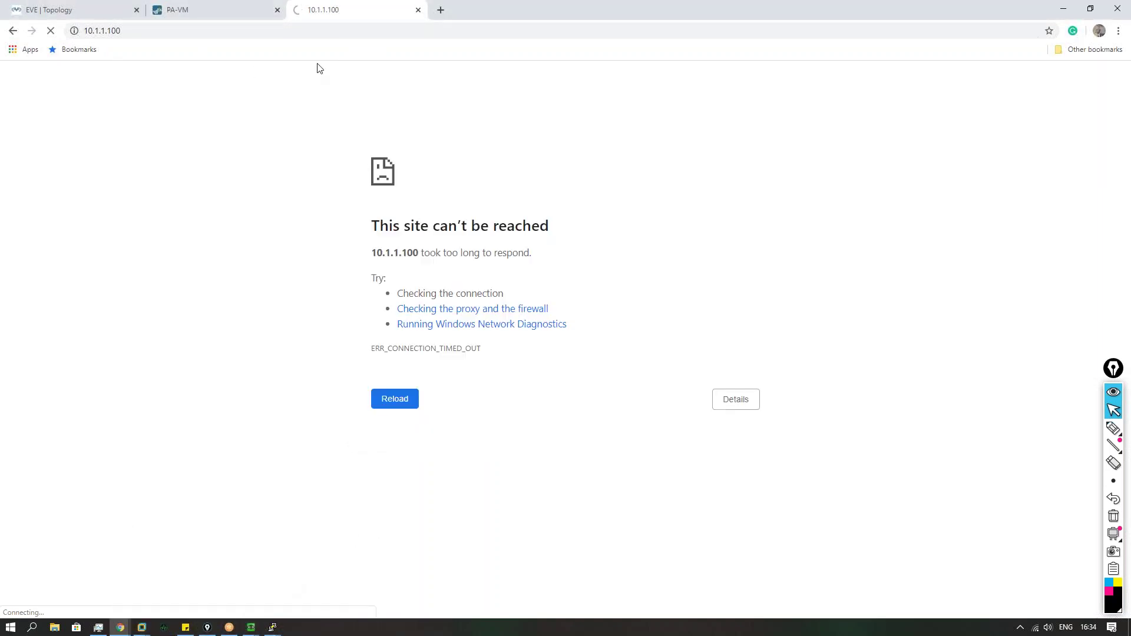
{"action": "left_click", "coordinate": [50, 31]}
{"action": "left_click", "coordinate": [50, 31]}
{"action": "left_click", "coordinate": [441, 10]}
{"action": "left_click", "coordinate": [399, 10]}
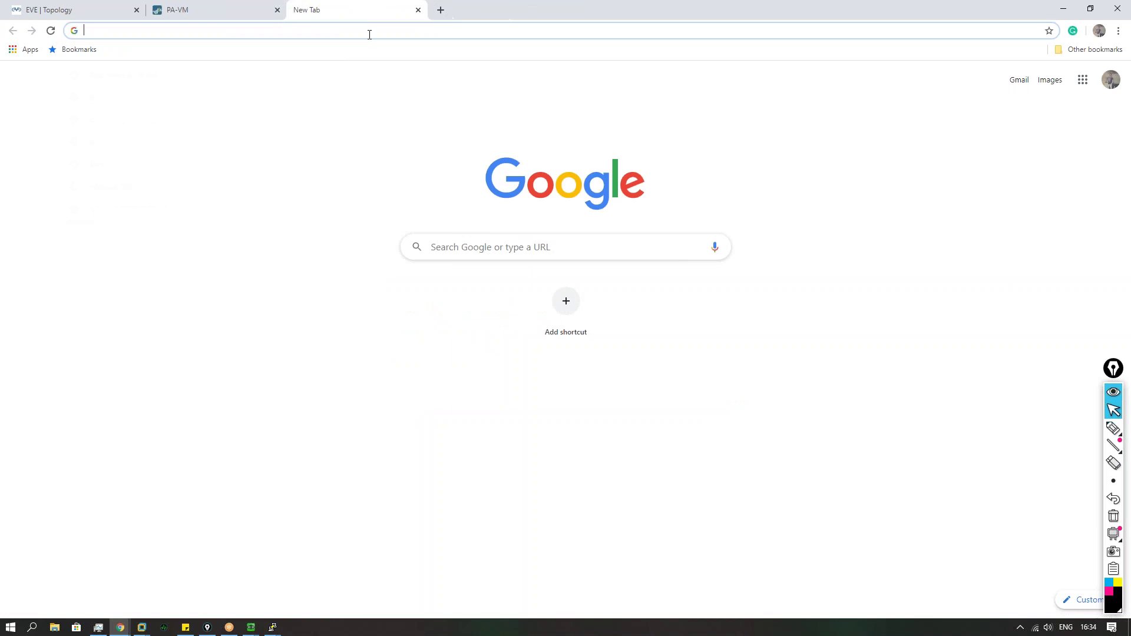
Step: Browse to 10.1.1.100 and proceed past the untrusted-certificate warning
{"action": "left_click", "coordinate": [369, 34]}
{"action": "type", "text": "10.1.1.100"}
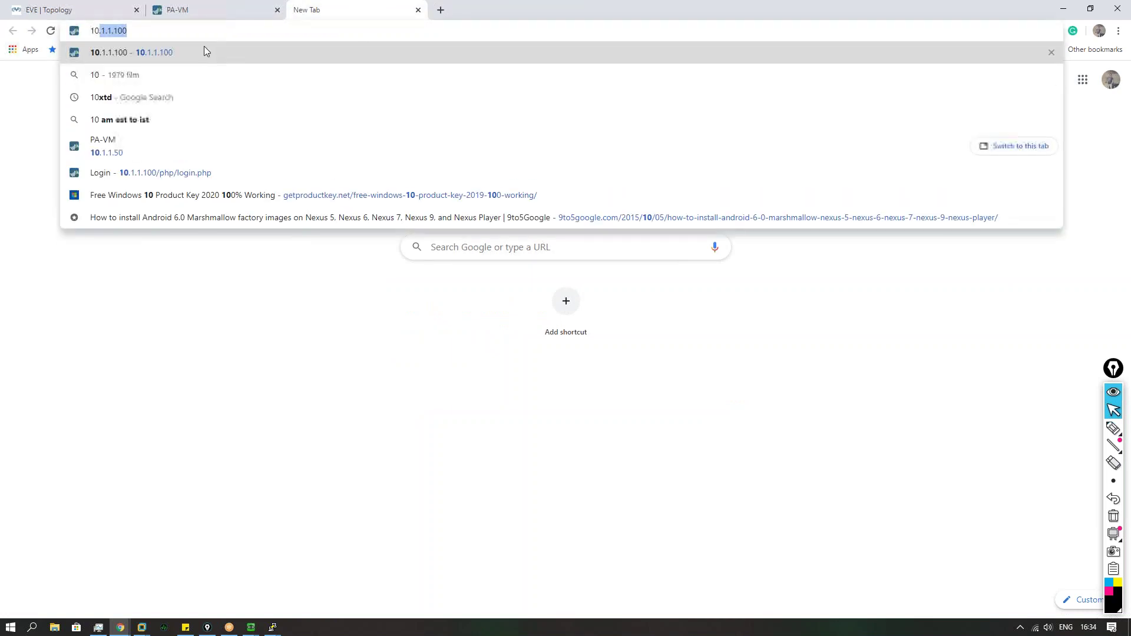
{"action": "key", "text": "Return"}
{"action": "left_click", "coordinate": [422, 369]}
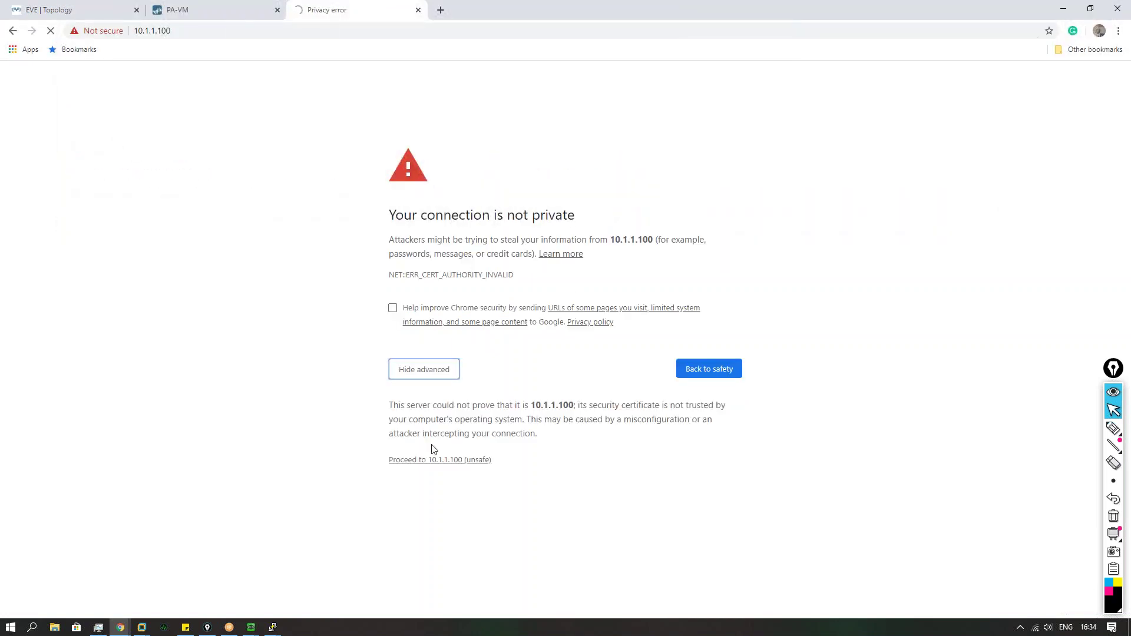
{"action": "left_click", "coordinate": [439, 459]}
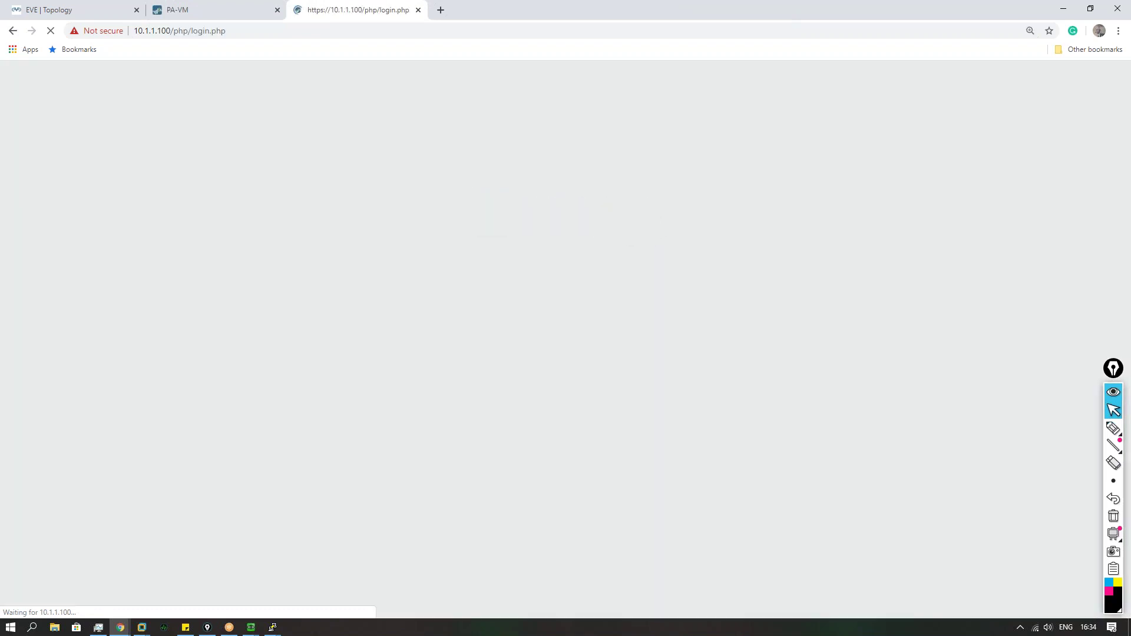
Step: Log in as admin with the account password, dismiss the warnings, and open ethernet1/1 under Network
{"action": "type", "text": "admin"}
{"action": "key", "text": "Tab"}
{"action": "type", "text": "a"}
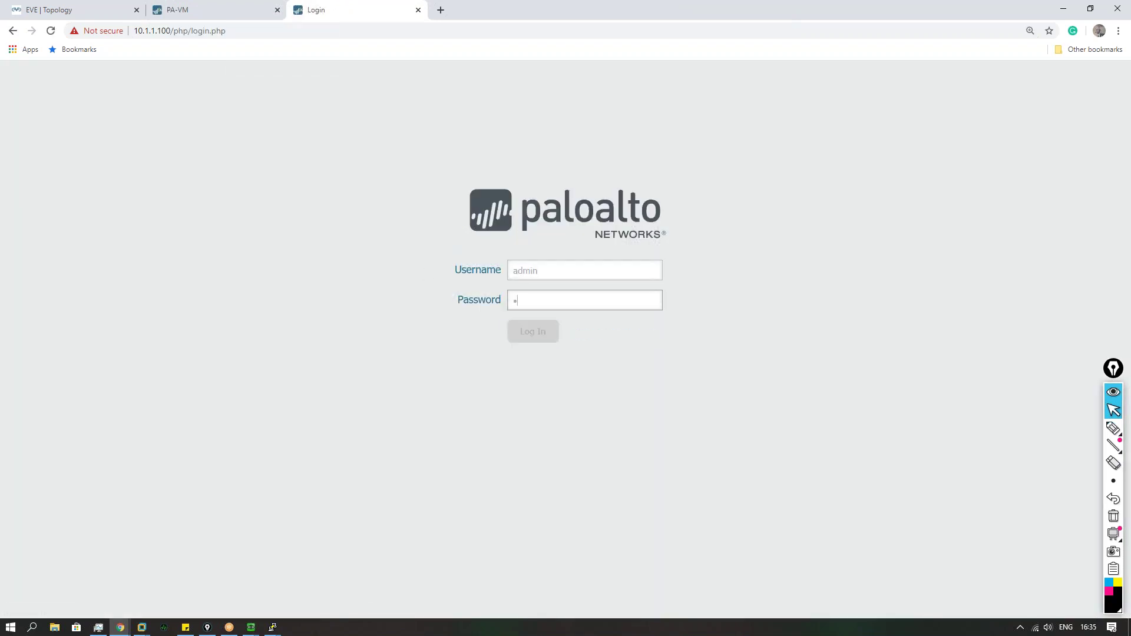
{"action": "type", "text": "dmin"}
{"action": "key", "text": "Return"}
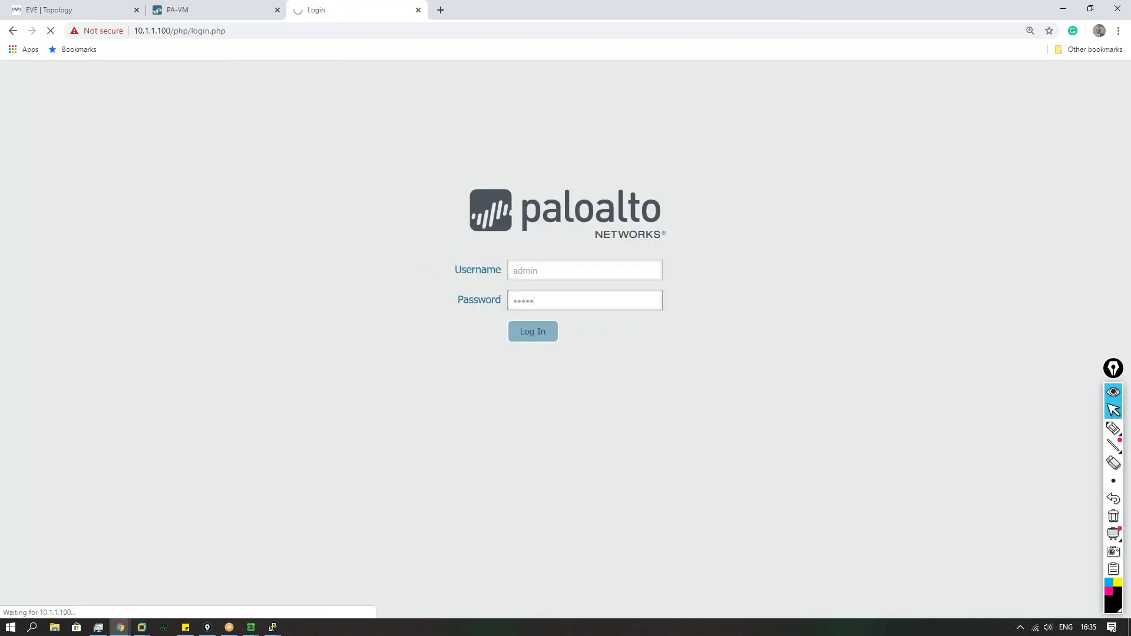
{"action": "key", "text": "Return"}
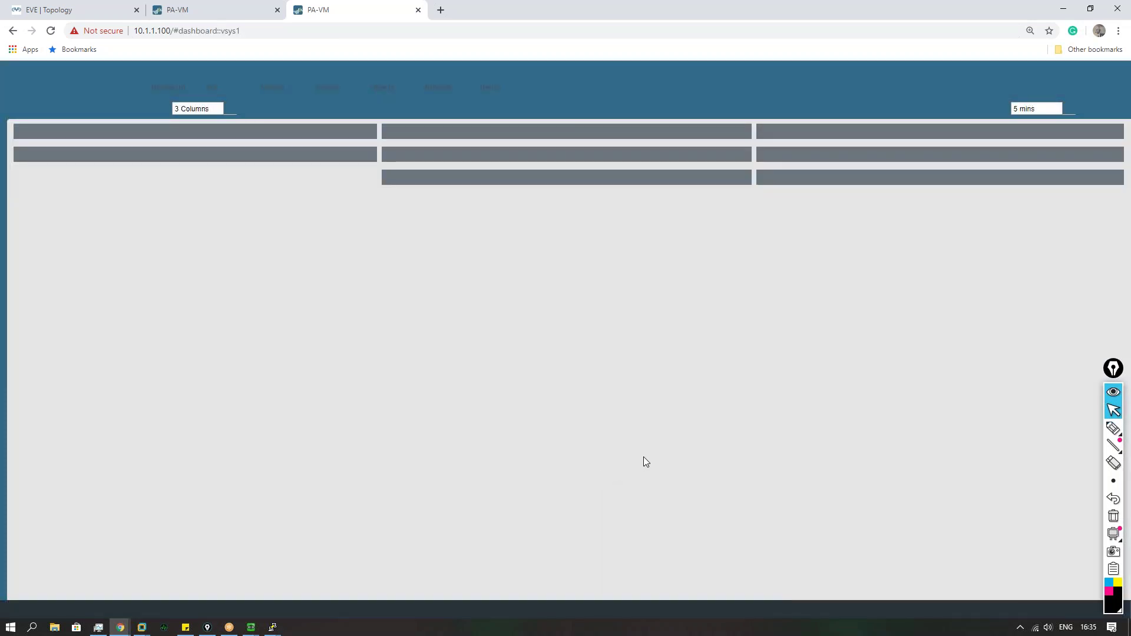
{"action": "left_click", "coordinate": [791, 495]}
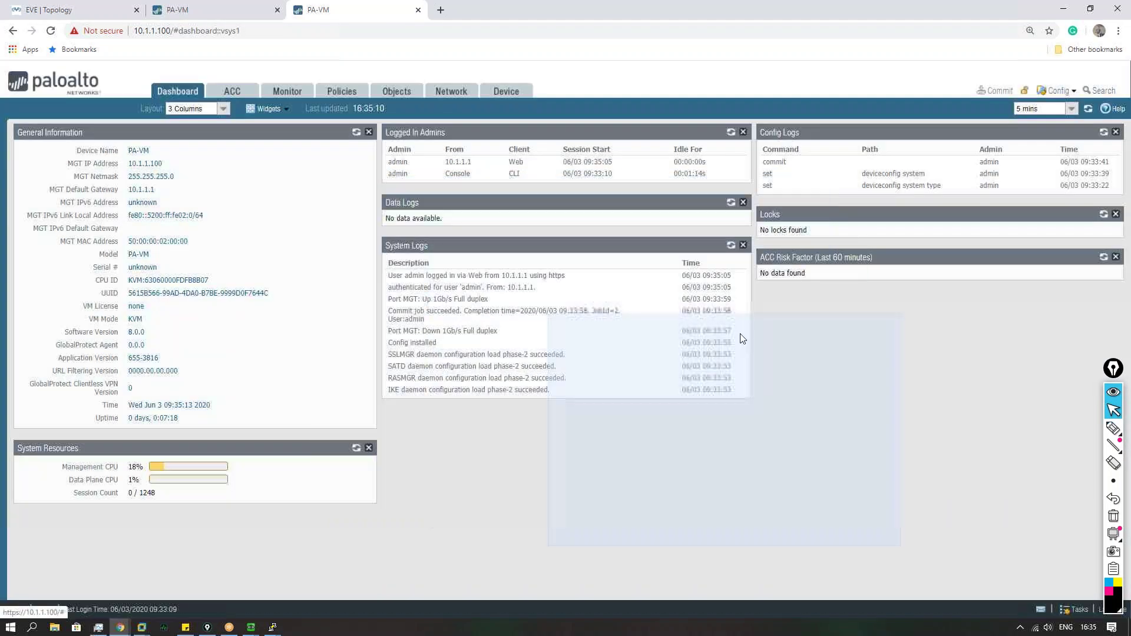
{"action": "left_click", "coordinate": [454, 92]}
{"action": "left_click", "coordinate": [159, 200]}
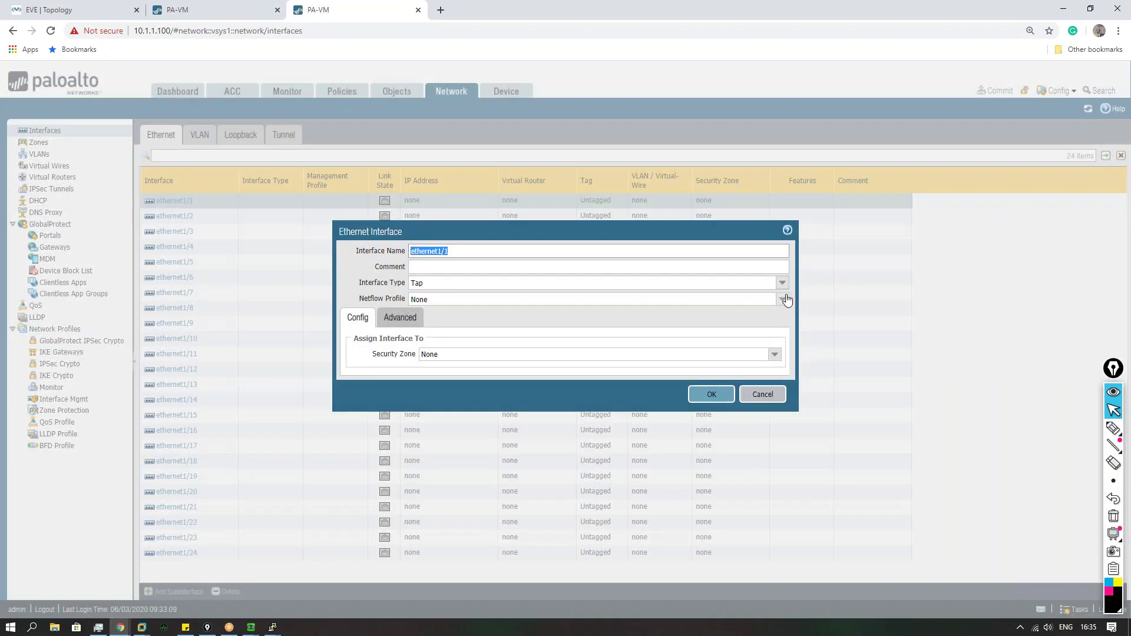
Step: Make ethernet1/1 a Layer3 interface on the default virtual router in a new ISP zone
{"action": "left_click", "coordinate": [782, 283]}
{"action": "left_click", "coordinate": [454, 341]}
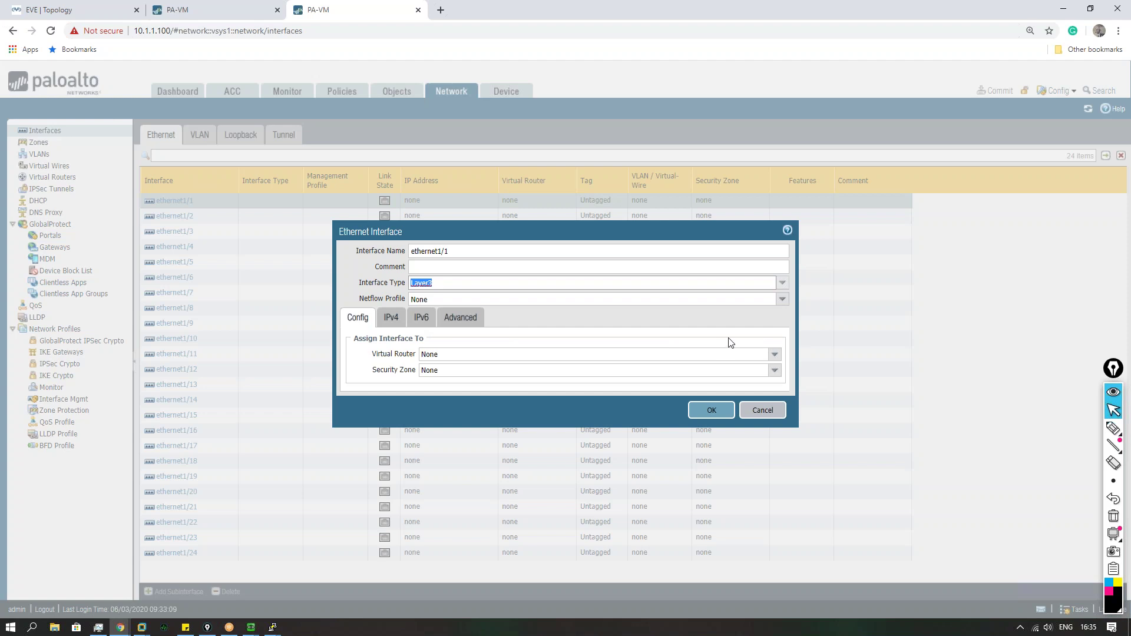
{"action": "left_click", "coordinate": [775, 354]}
{"action": "left_click", "coordinate": [447, 378]}
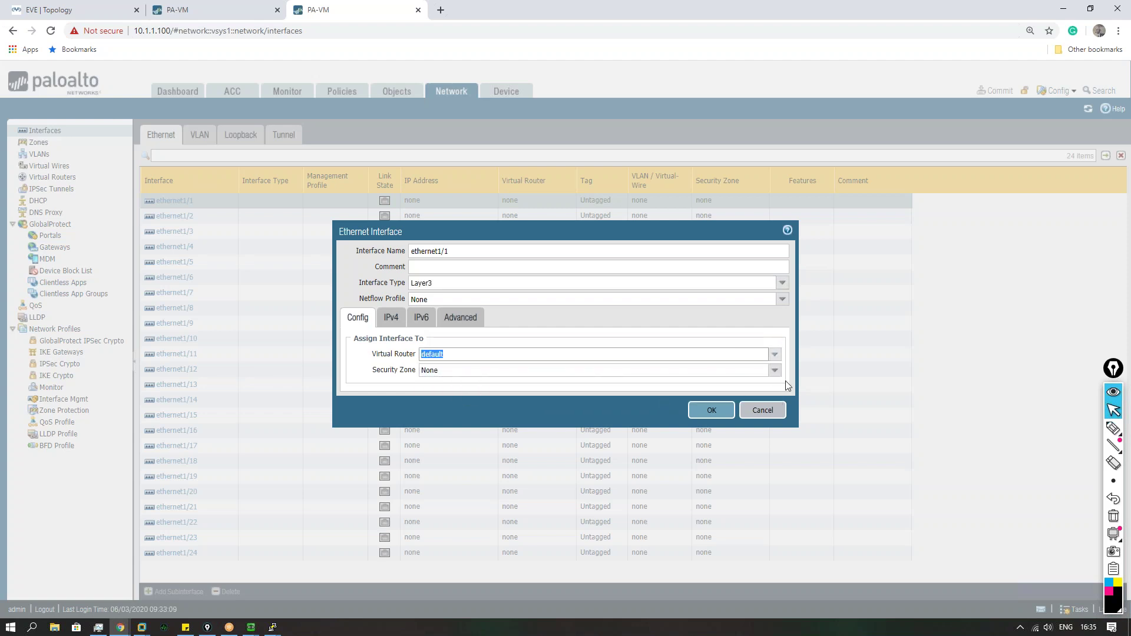
{"action": "left_click", "coordinate": [775, 370]}
{"action": "left_click", "coordinate": [455, 405]}
{"action": "type", "text": "ISP"}
{"action": "left_click", "coordinate": [701, 472]}
Step: Add IPv4 address 200.1.1.1/24, create management profile 'c', and save ethernet1/1
{"action": "left_click", "coordinate": [393, 318]}
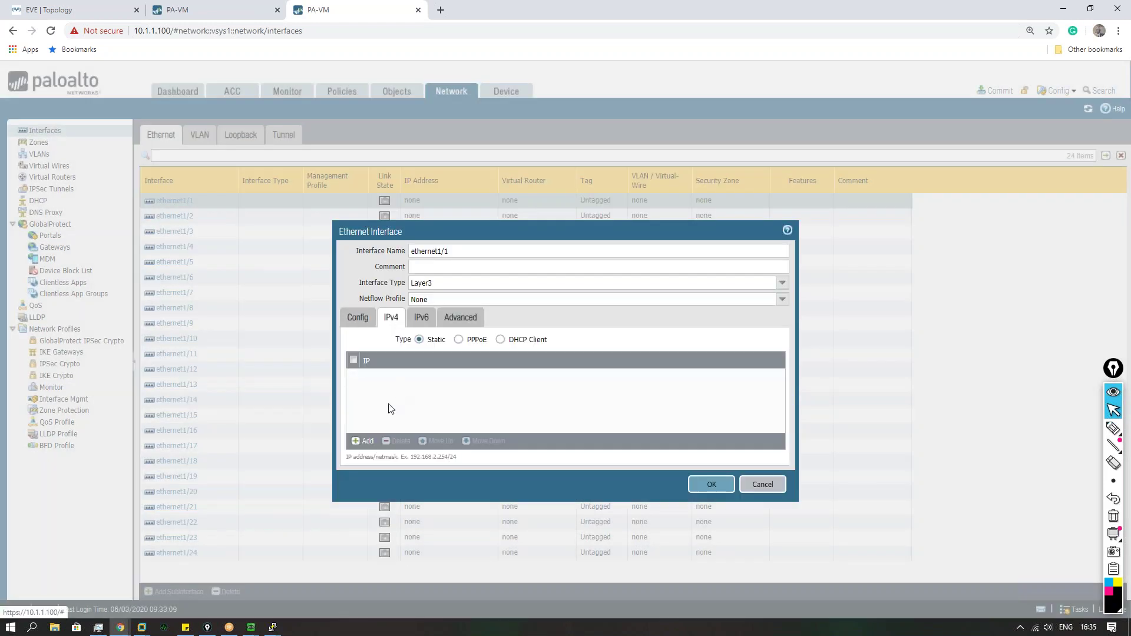
{"action": "left_click", "coordinate": [93, 11]}
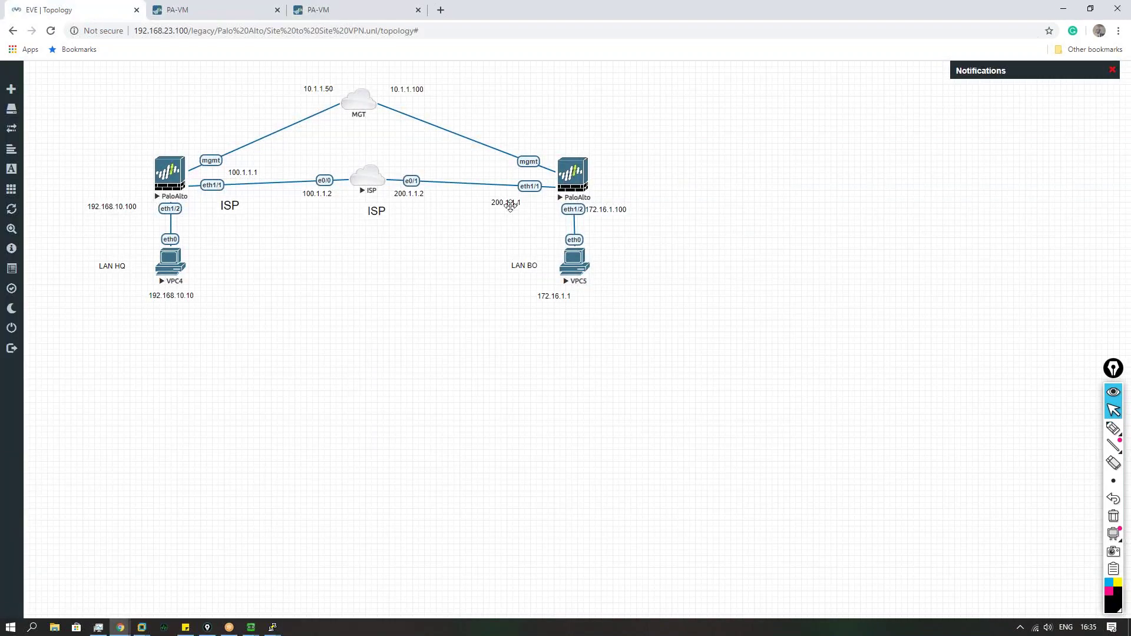
{"action": "left_click", "coordinate": [372, 10]}
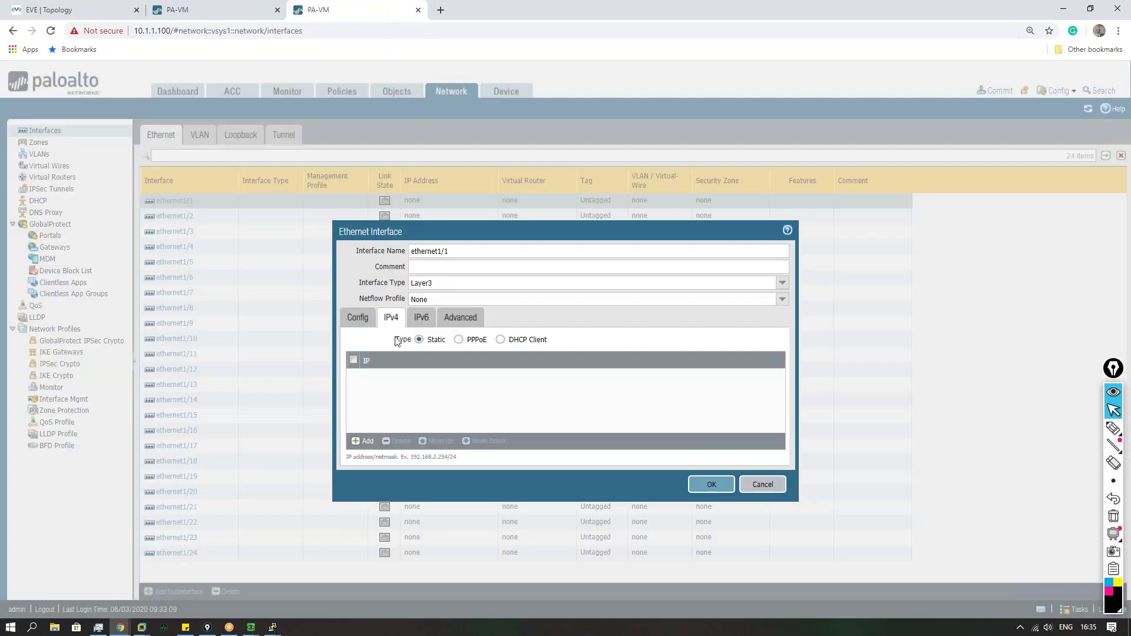
{"action": "left_click", "coordinate": [364, 442]}
{"action": "type", "text": "200.1.1.1/24"}
{"action": "left_click", "coordinate": [460, 317]}
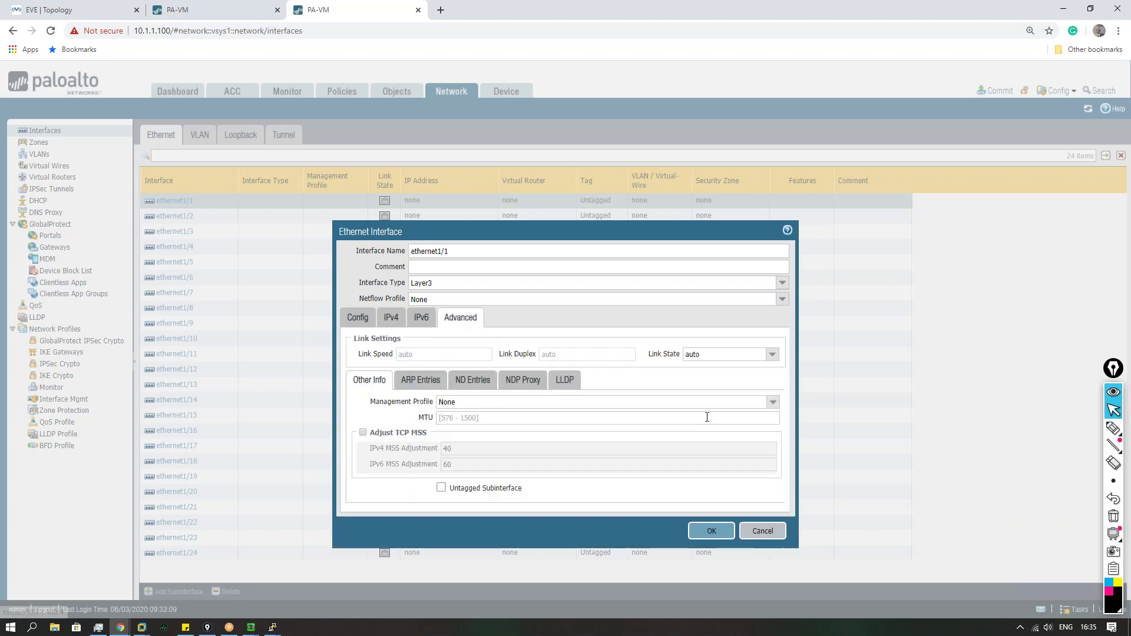
{"action": "left_click", "coordinate": [772, 402]}
{"action": "left_click", "coordinate": [498, 430]}
{"action": "type", "text": "c"}
{"action": "left_click", "coordinate": [669, 464]}
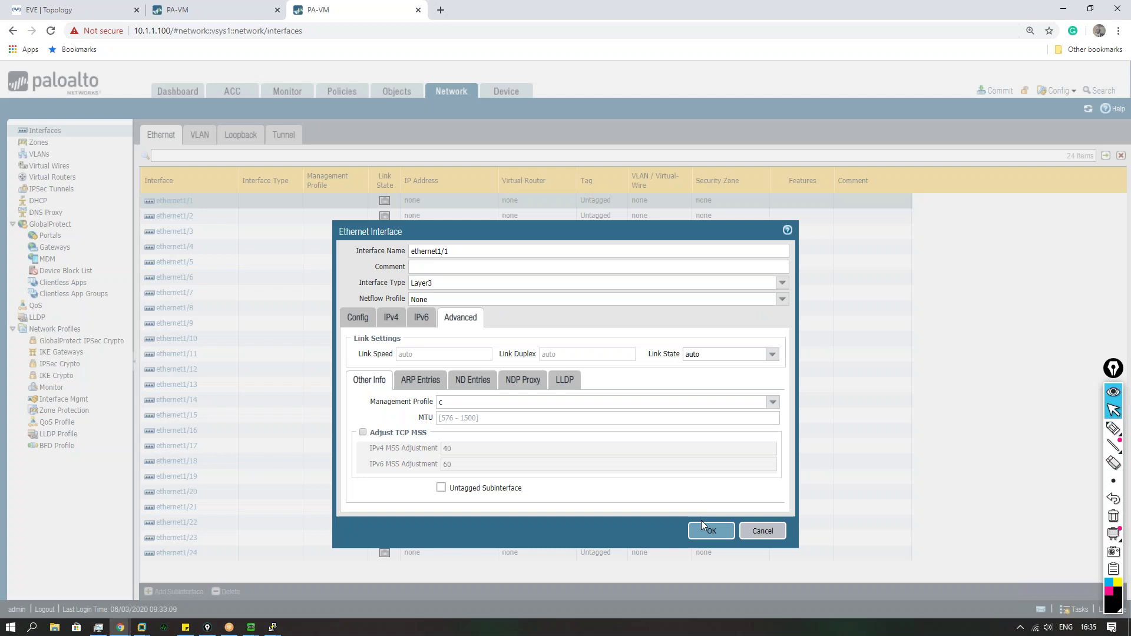
{"action": "left_click", "coordinate": [703, 523]}
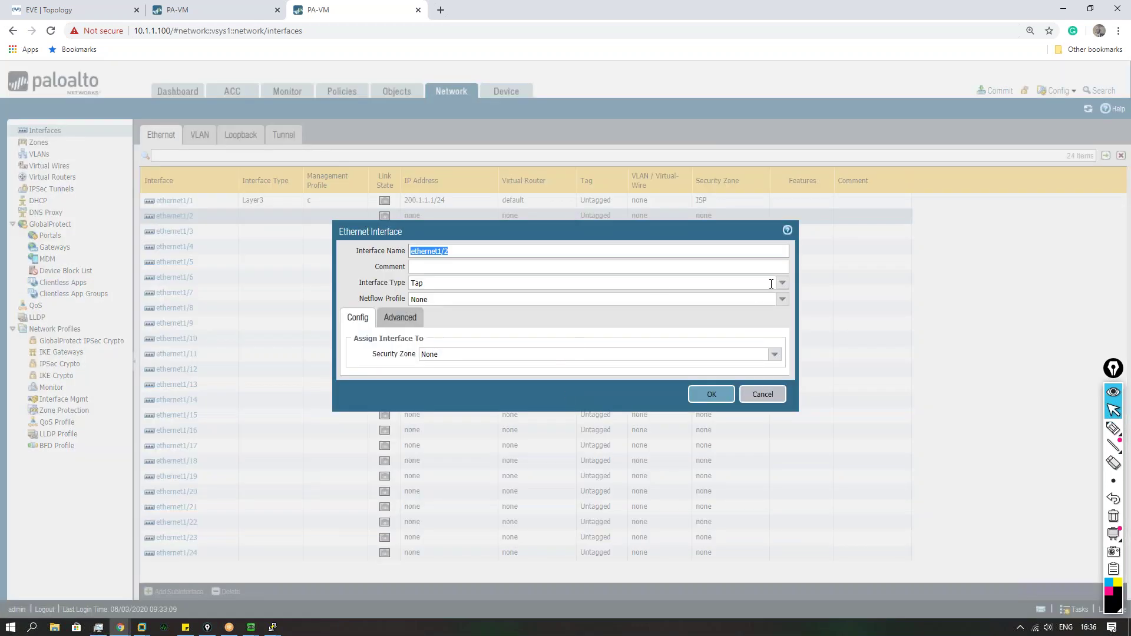
Step: Make ethernet1/2 Layer3 on the default virtual router in a new zone 'LAN'
{"action": "left_click", "coordinate": [782, 283]}
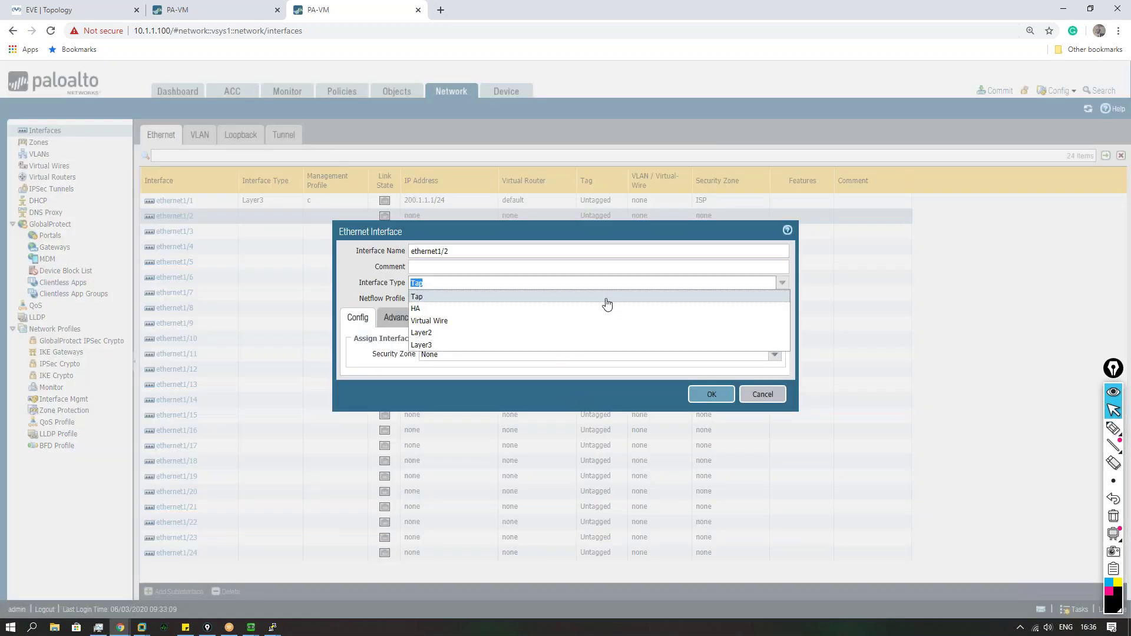
{"action": "left_click", "coordinate": [774, 354]}
{"action": "left_click", "coordinate": [436, 379]}
{"action": "left_click", "coordinate": [774, 370]}
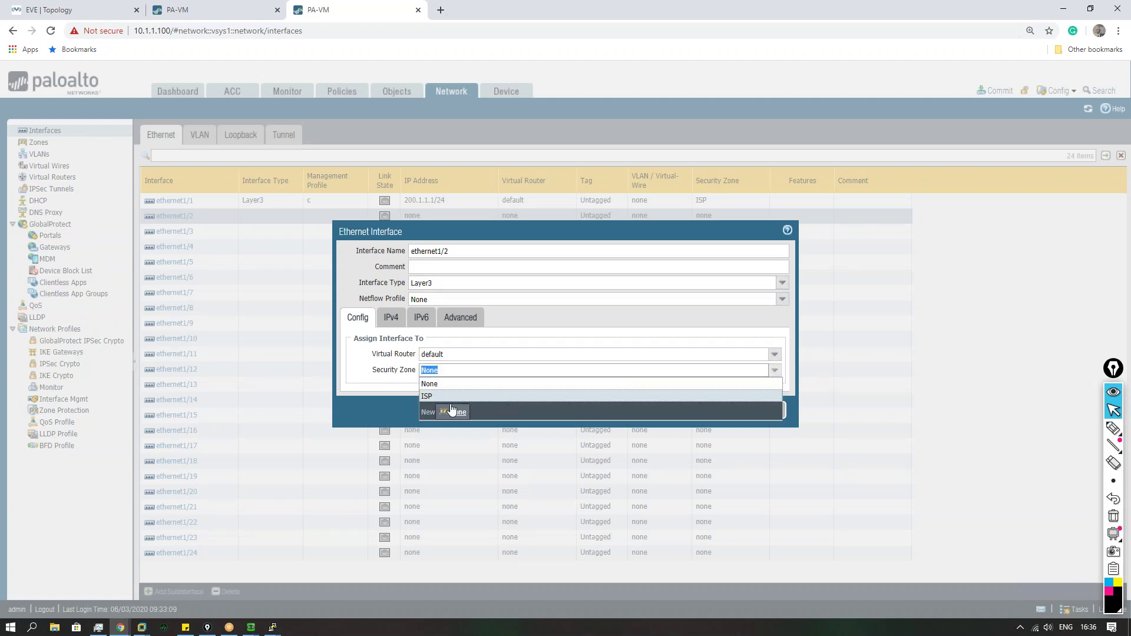
{"action": "left_click", "coordinate": [451, 411]}
{"action": "type", "text": "LAN"}
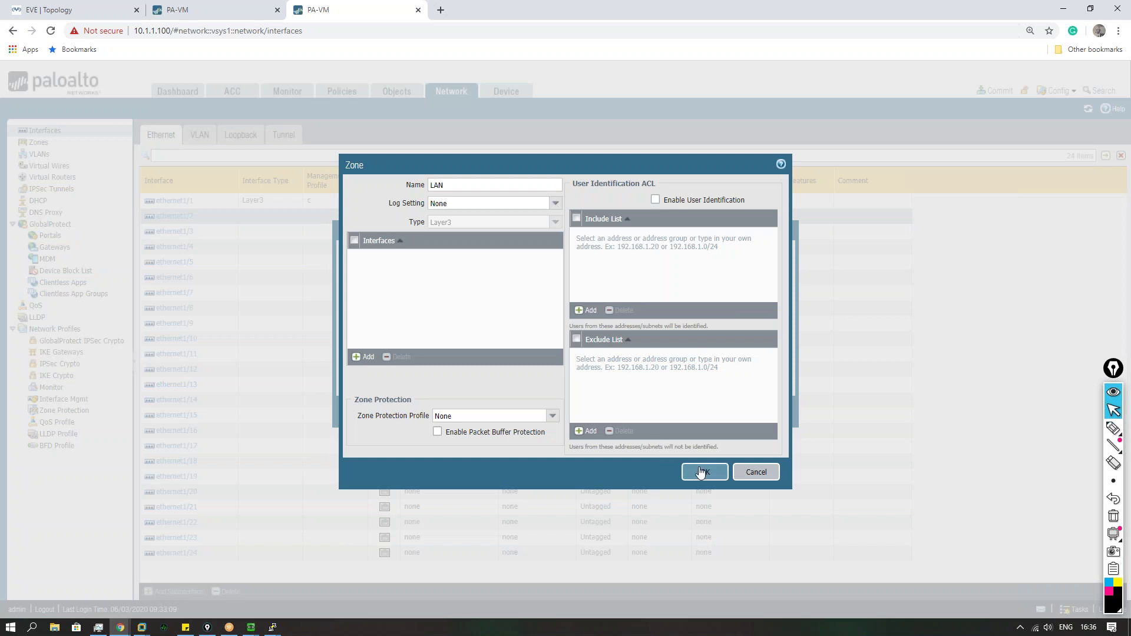
{"action": "left_click", "coordinate": [706, 472]}
Step: Give ethernet1/2 IPv4 address 172.16.1.100 and management profile c, then save it
{"action": "left_click", "coordinate": [392, 318]}
{"action": "left_click", "coordinate": [360, 442]}
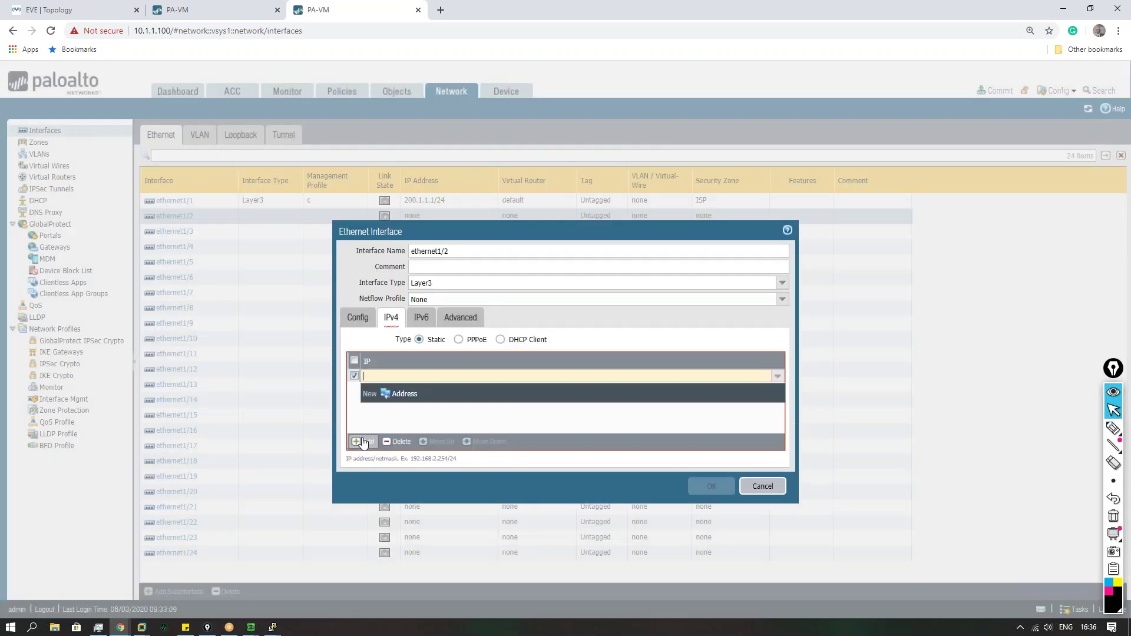
{"action": "type", "text": "172.16.1."}
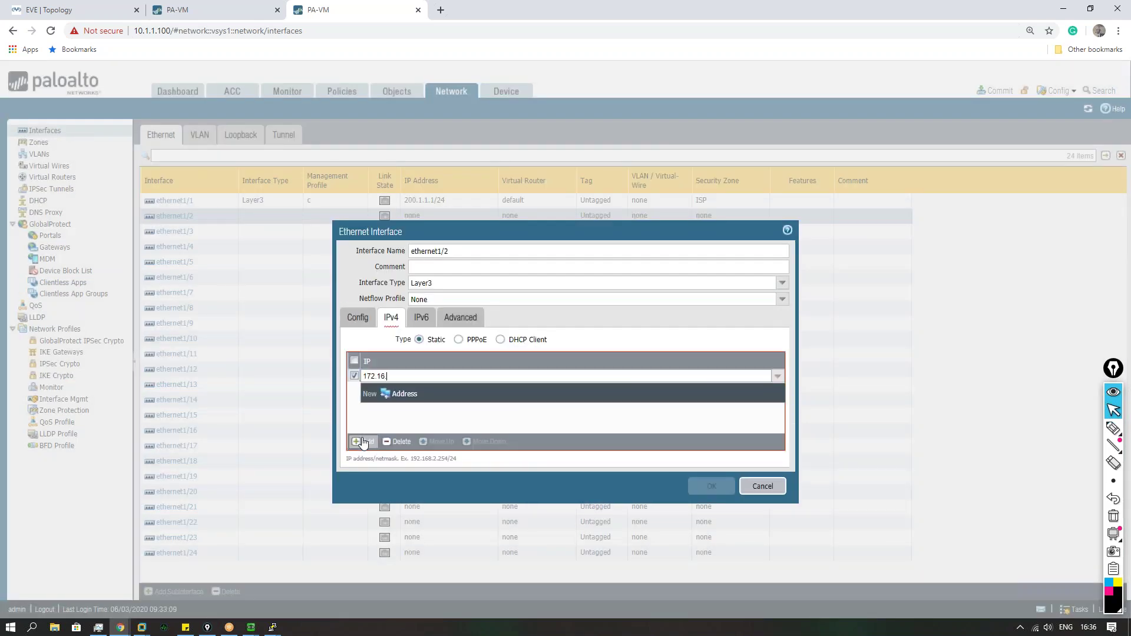
{"action": "type", "text": "100/24"}
{"action": "left_click", "coordinate": [460, 317]}
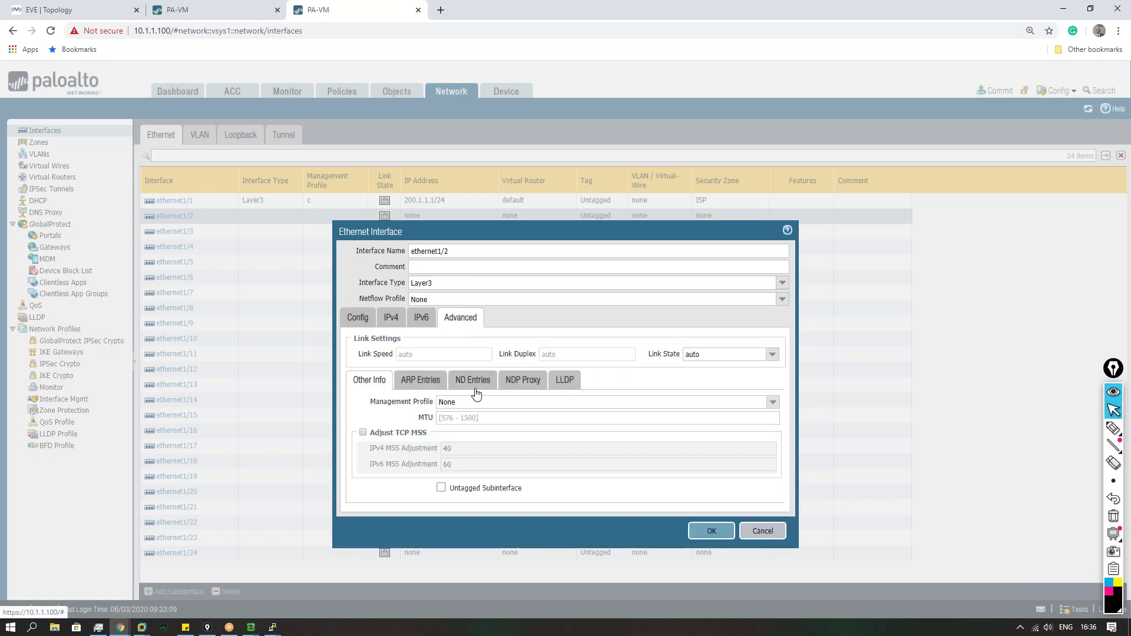
{"action": "left_click", "coordinate": [773, 402]}
{"action": "left_click", "coordinate": [532, 452]}
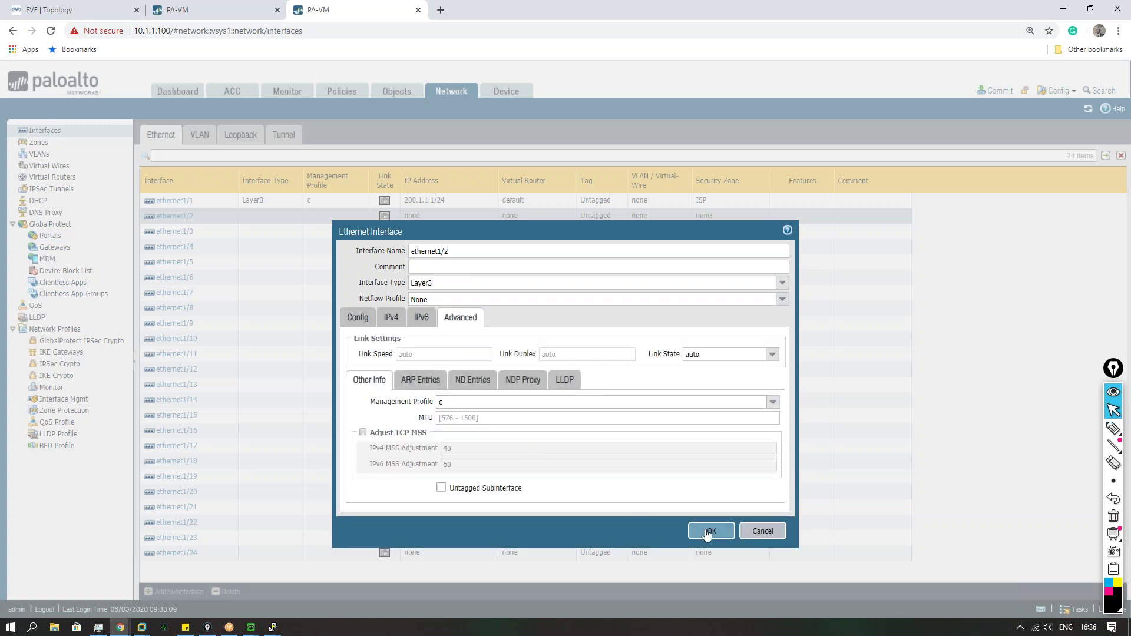
{"action": "left_click", "coordinate": [712, 532]}
Step: Commit all pending configuration changes on the firewall
{"action": "left_click", "coordinate": [996, 91]}
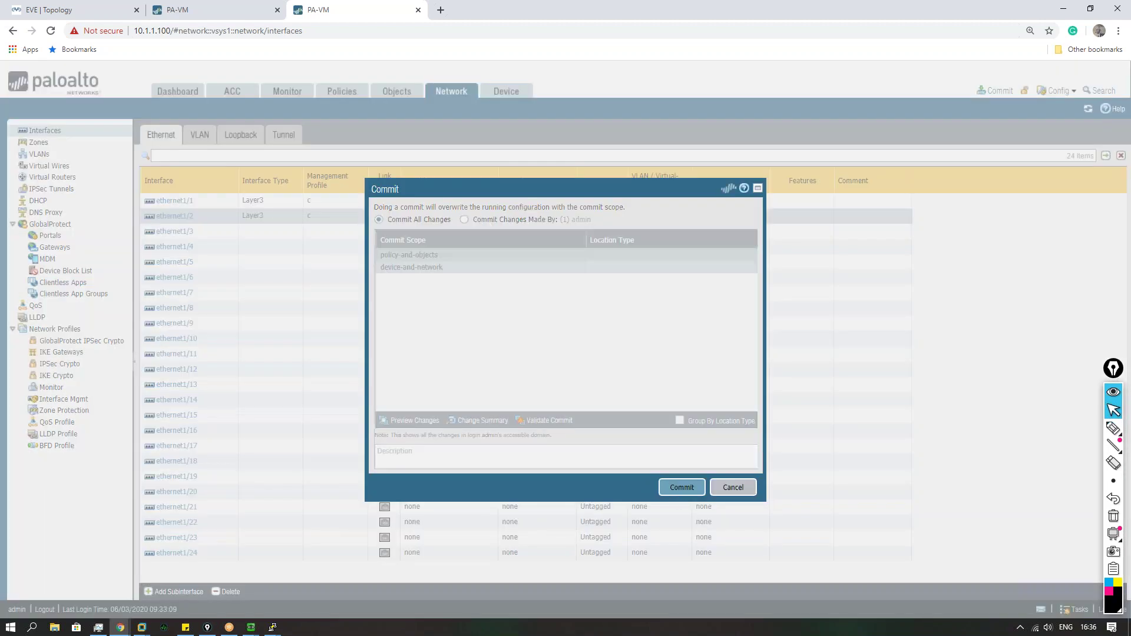
{"action": "left_click", "coordinate": [682, 488]}
{"action": "left_click", "coordinate": [80, 10]}
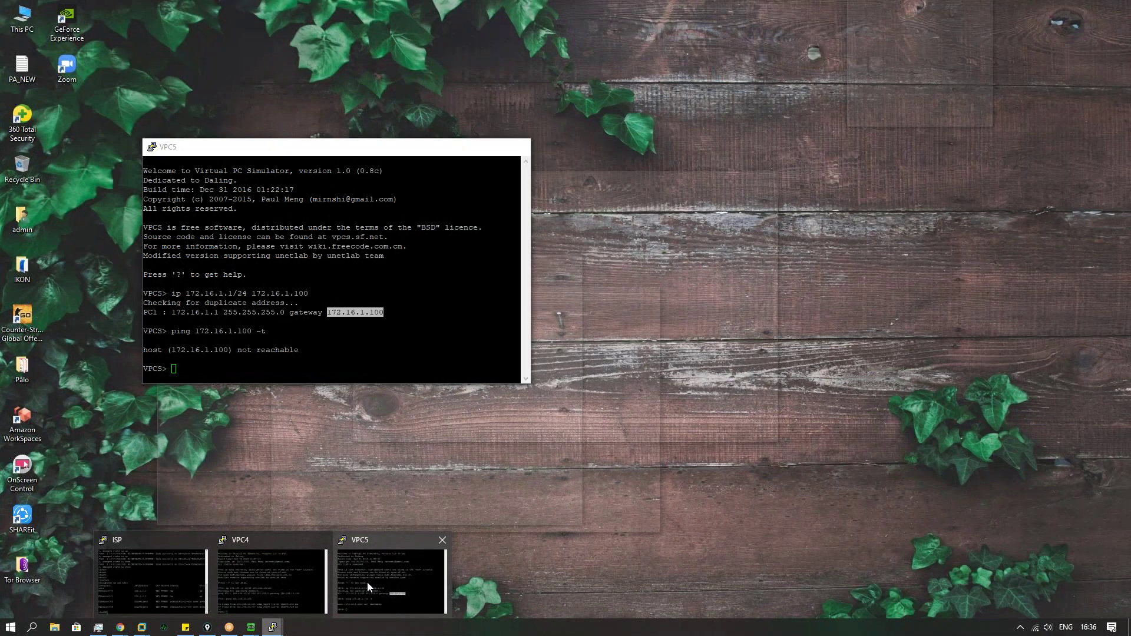
Step: Rerun VPC5's ping to 172.16.1.100 until replies arrive, then return to the HQ firewall page
{"action": "left_click", "coordinate": [366, 582]}
{"action": "left_click", "coordinate": [325, 307]}
{"action": "key", "text": "Up"}
{"action": "key", "text": "Return"}
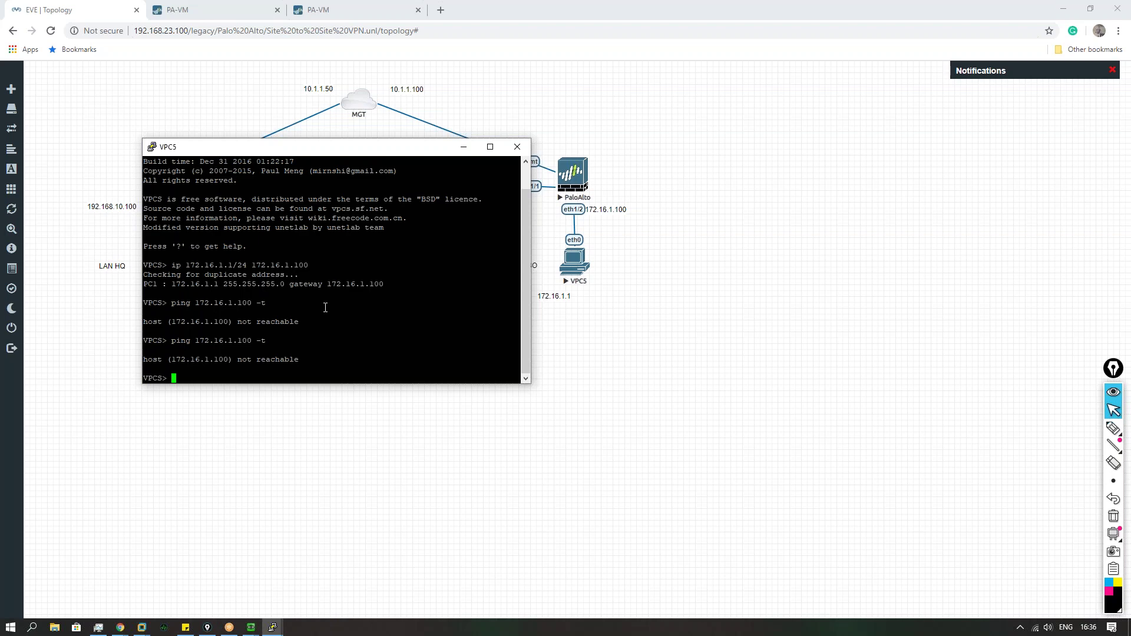
{"action": "key", "text": "Up"}
{"action": "key", "text": "Return"}
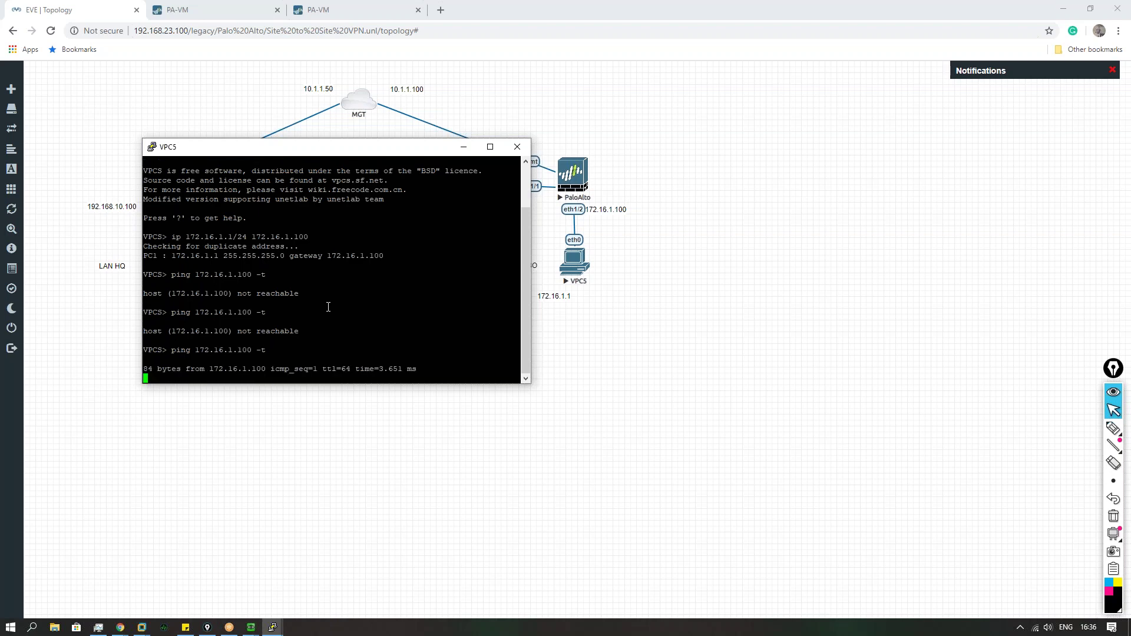
{"action": "left_click", "coordinate": [553, 488]}
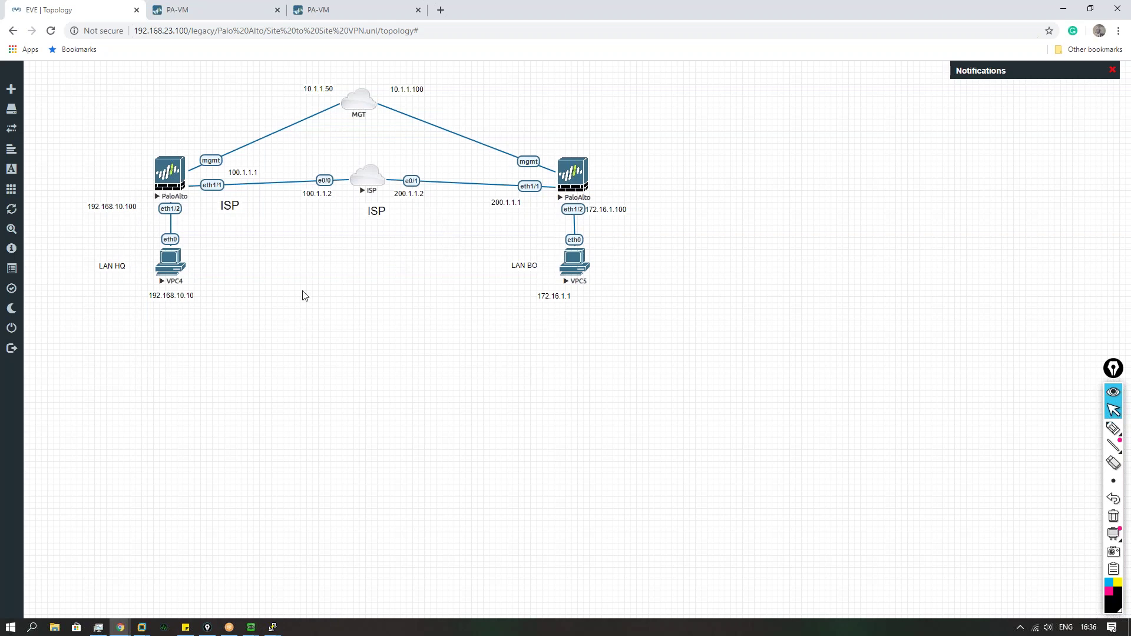
{"action": "left_click", "coordinate": [190, 9]}
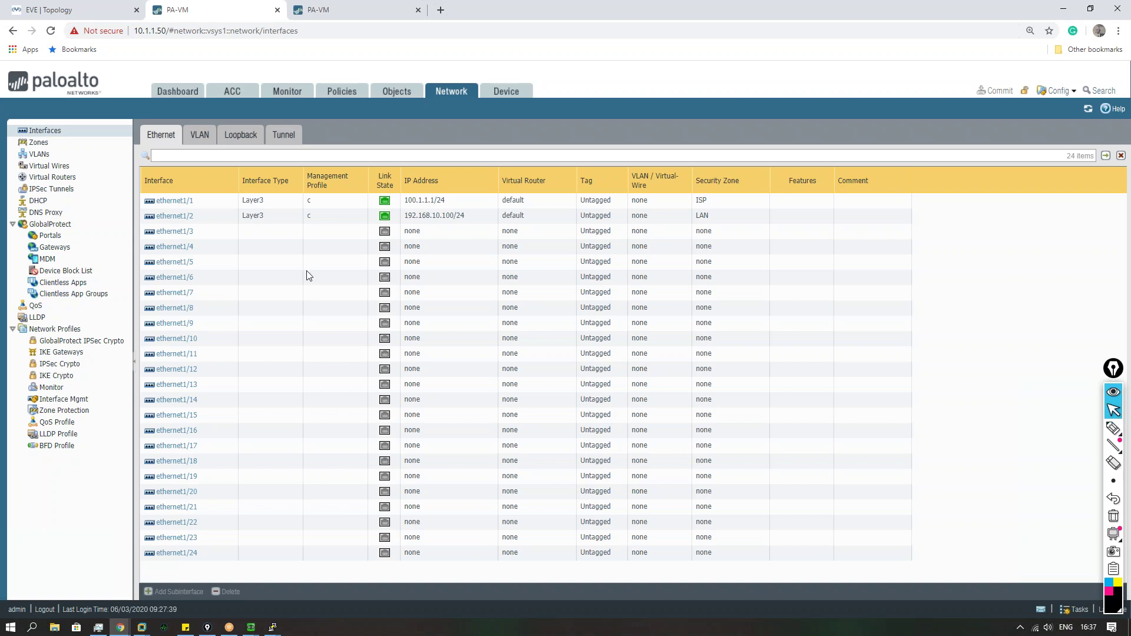
Step: Create IKE crypto profile Phase_1 with DH group5, sha256 authentication and aes-256-cbc encryption
{"action": "left_click", "coordinate": [67, 380]}
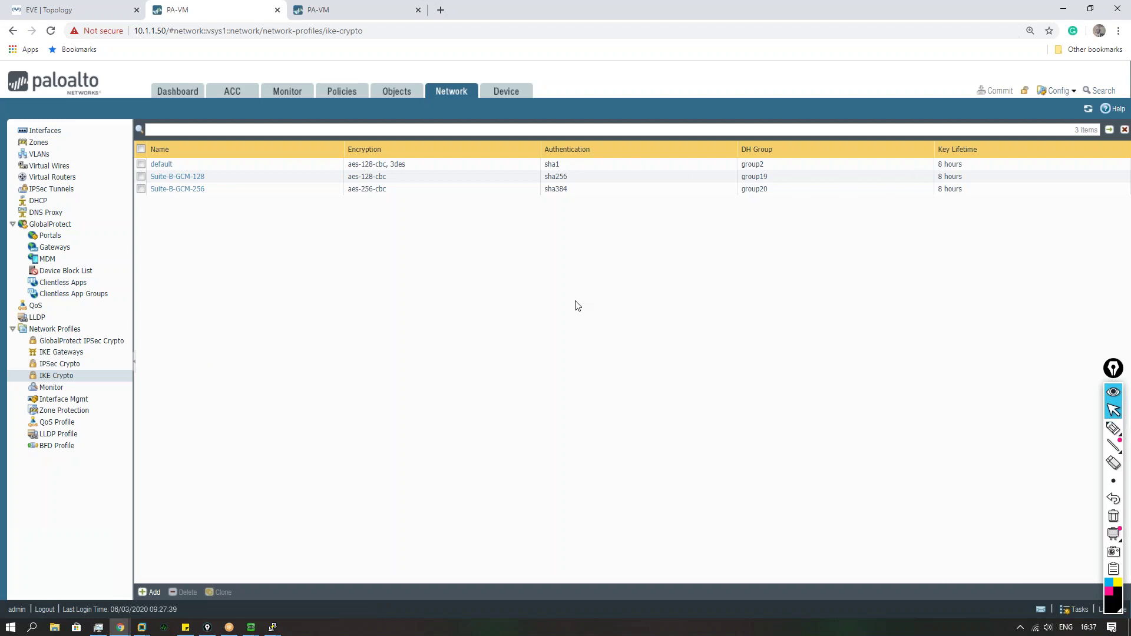
{"action": "left_click", "coordinate": [150, 593]}
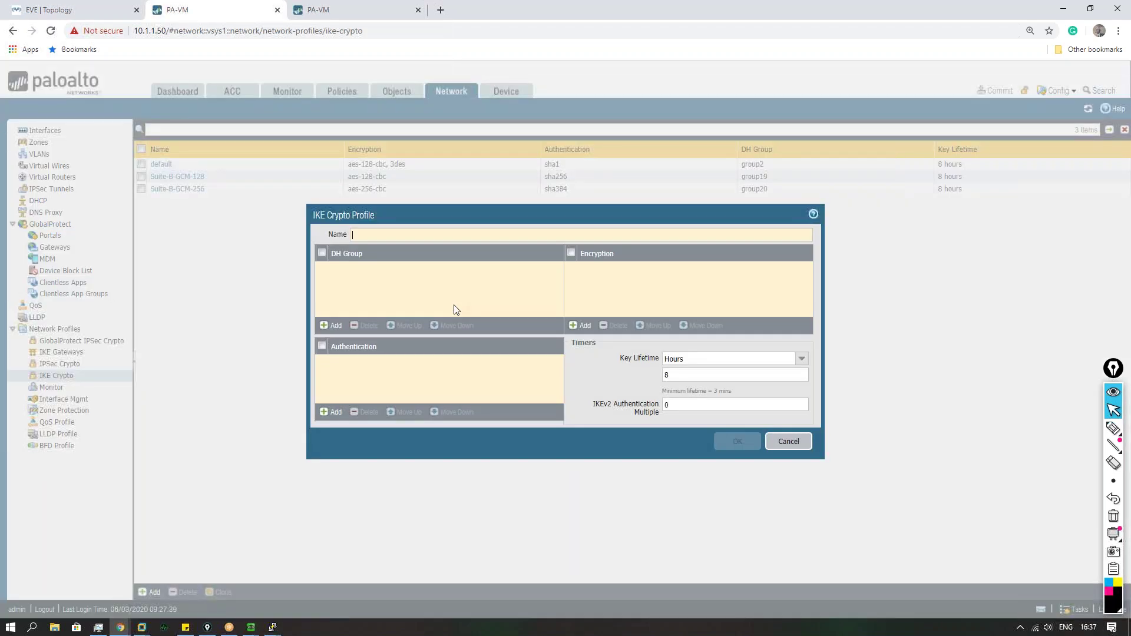
{"action": "type", "text": "Phase 1"}
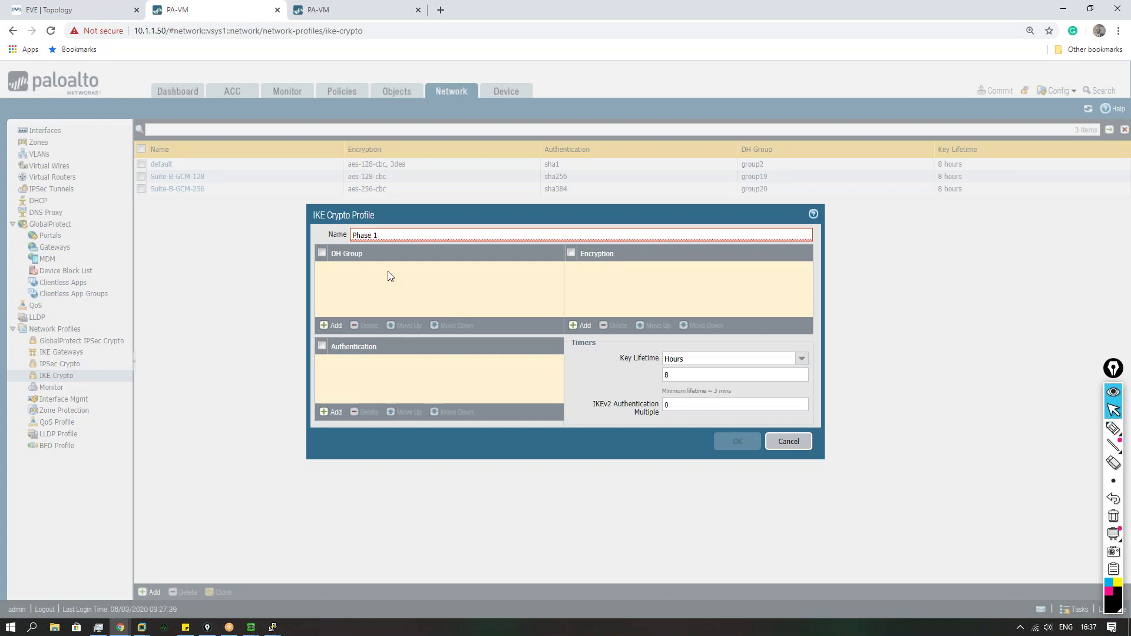
{"action": "key", "text": "BackSpace"}
{"action": "key", "text": "BackSpace"}
{"action": "type", "text": "_1"}
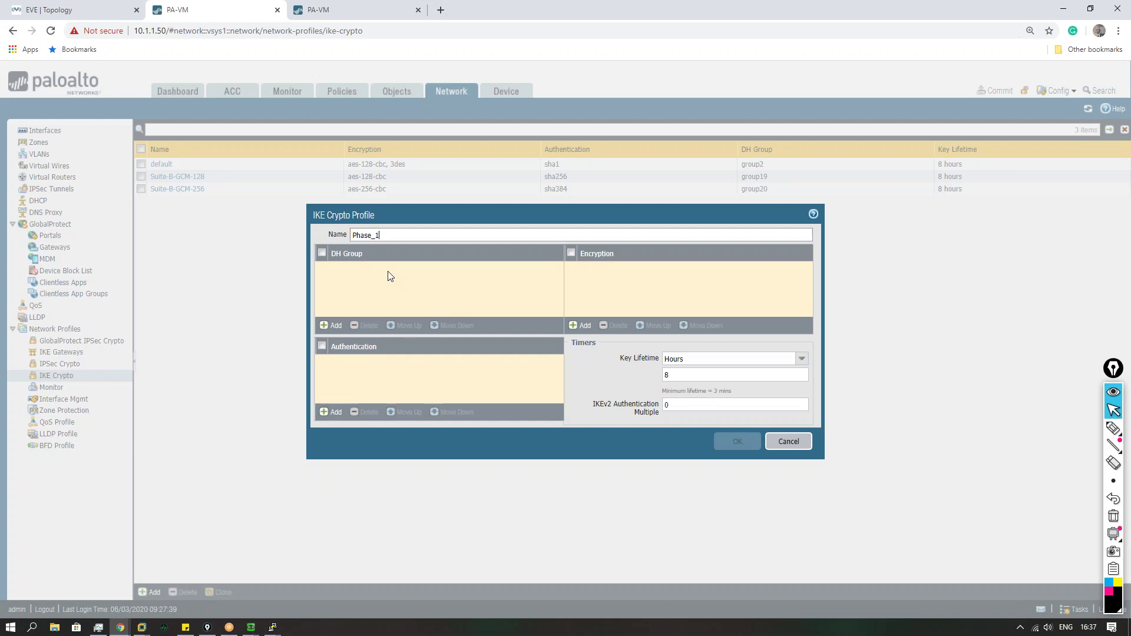
{"action": "left_click", "coordinate": [332, 326]}
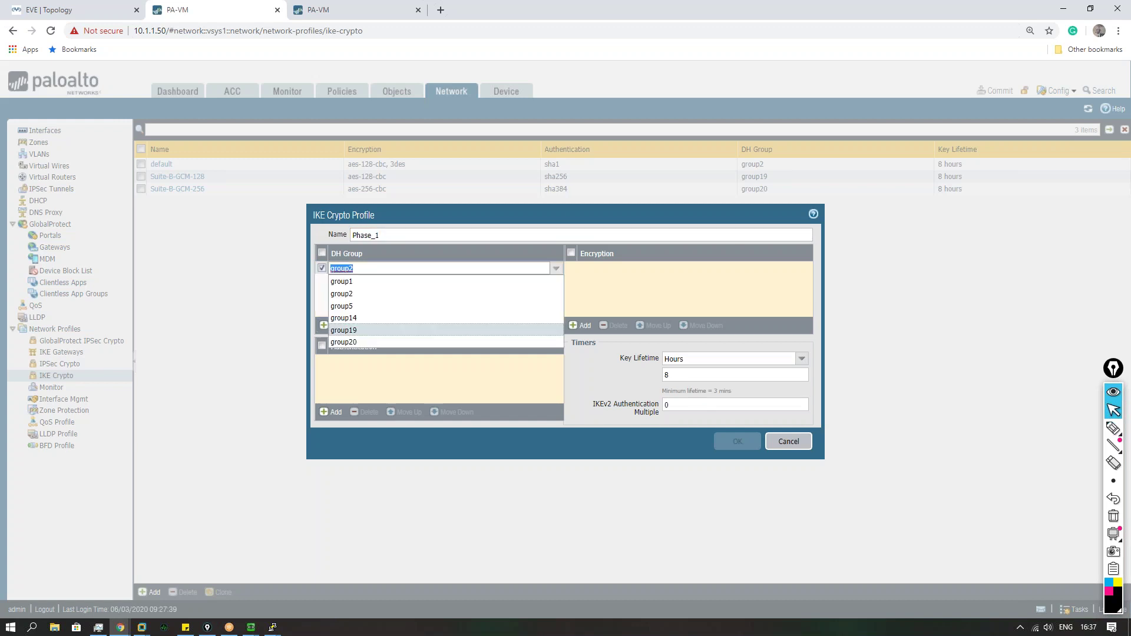
{"action": "left_click", "coordinate": [365, 306]}
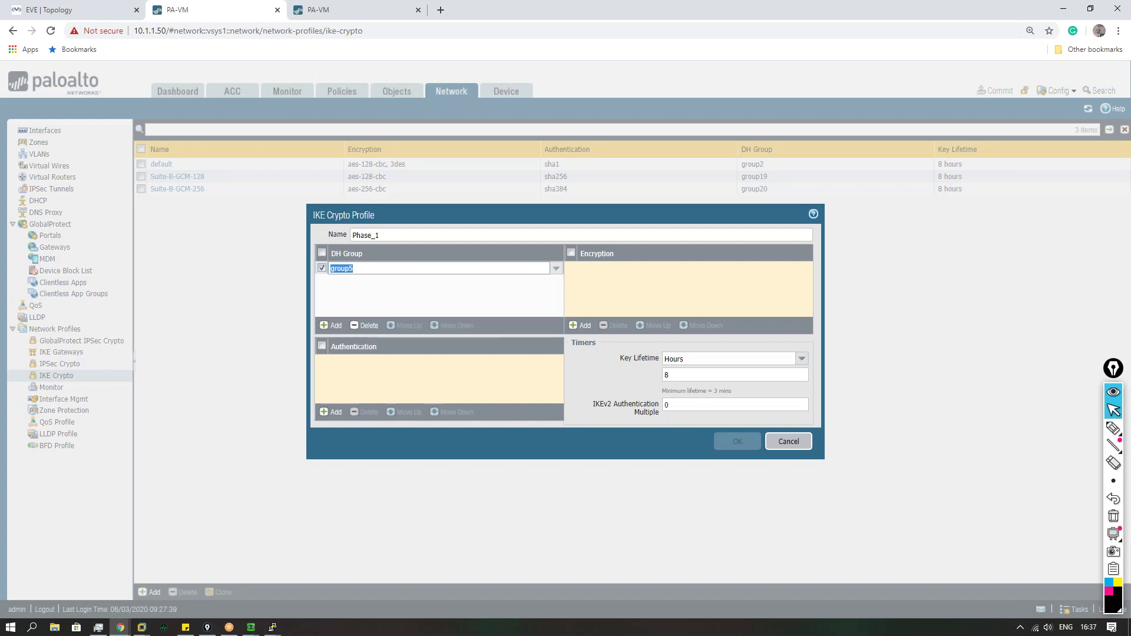
{"action": "left_click", "coordinate": [331, 412]}
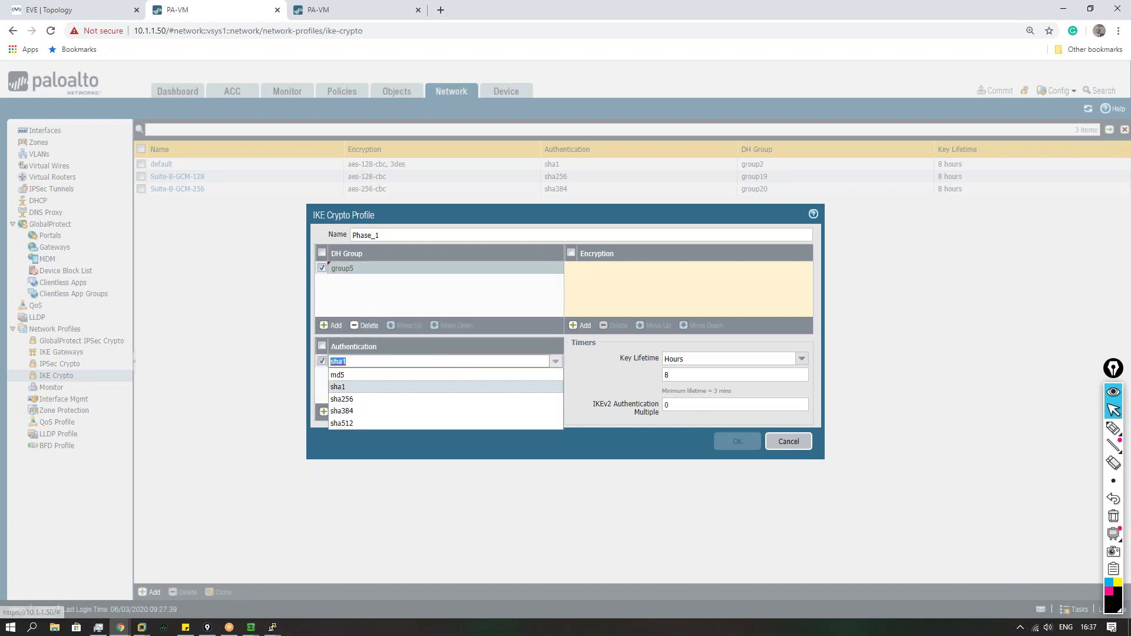
{"action": "left_click", "coordinate": [366, 399]}
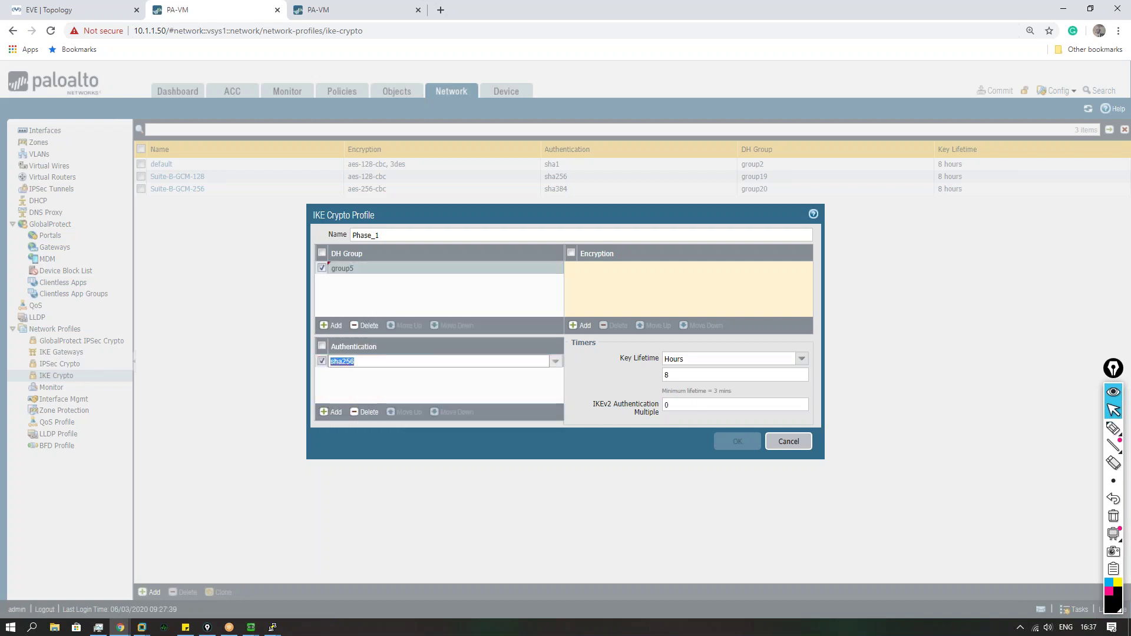
{"action": "left_click", "coordinate": [578, 325]}
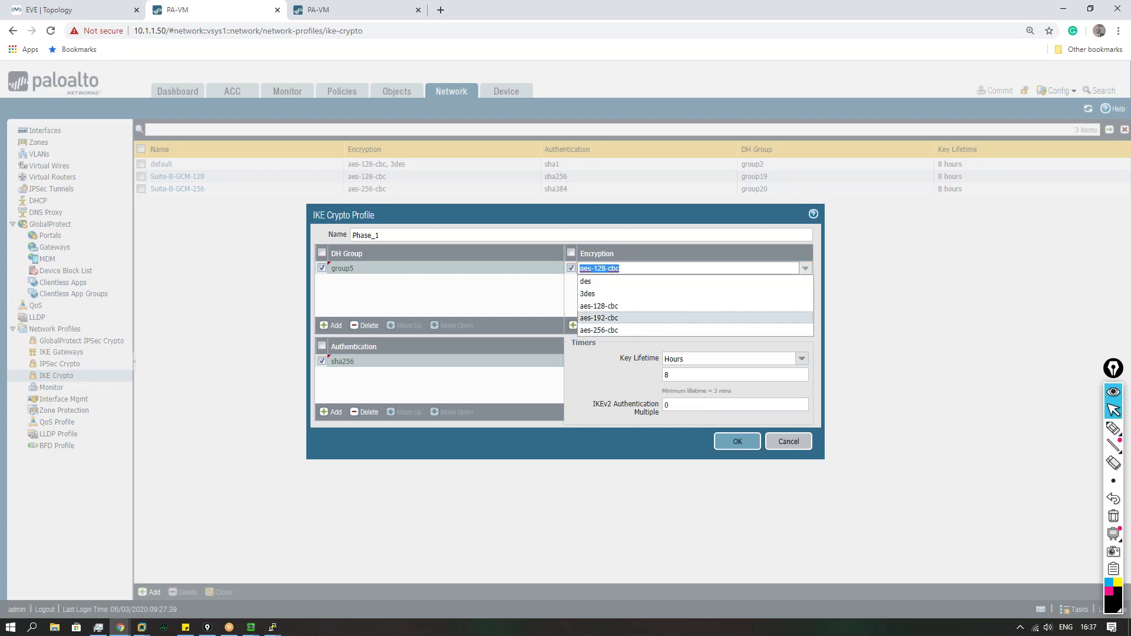
{"action": "left_click", "coordinate": [626, 330]}
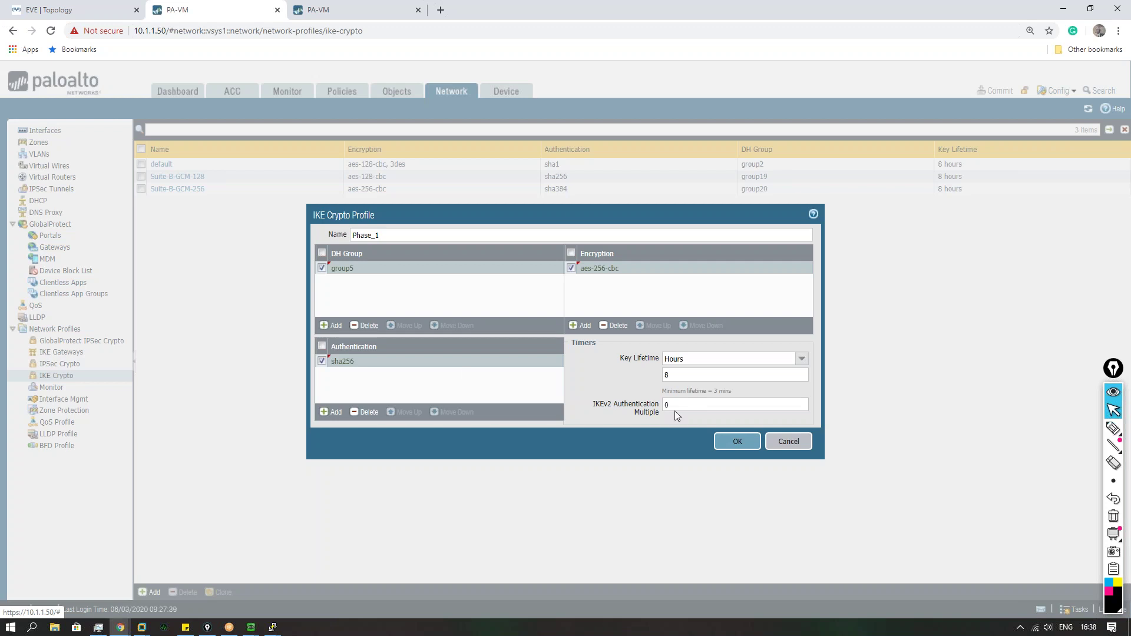
{"action": "left_click", "coordinate": [738, 442]}
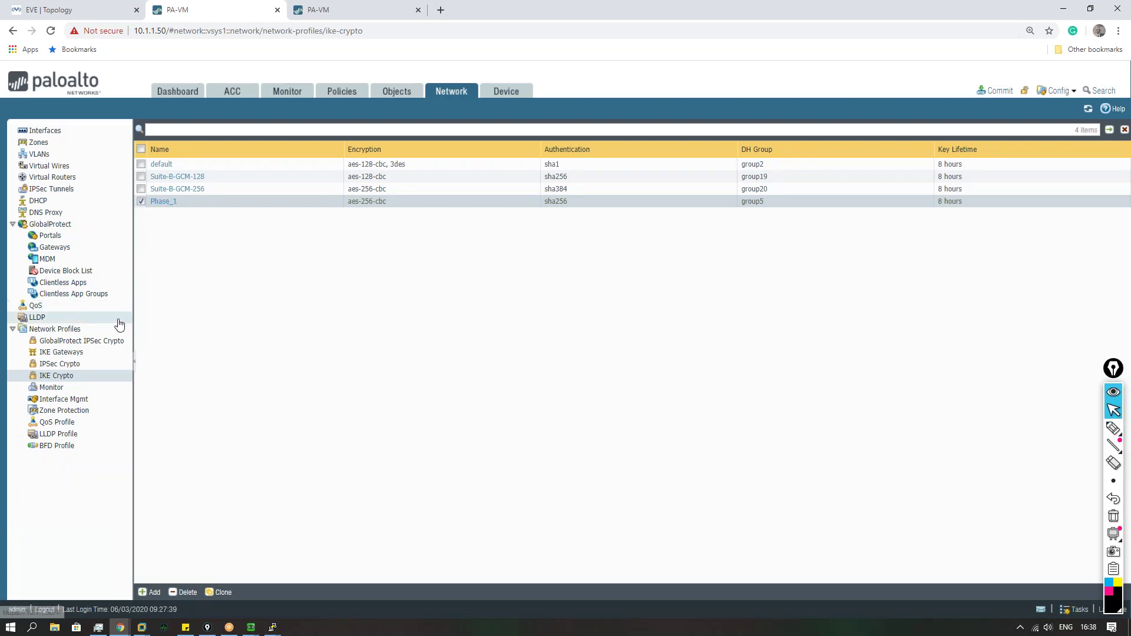
Step: Start a new IKE gateway named Phase1
{"action": "left_click", "coordinate": [95, 354]}
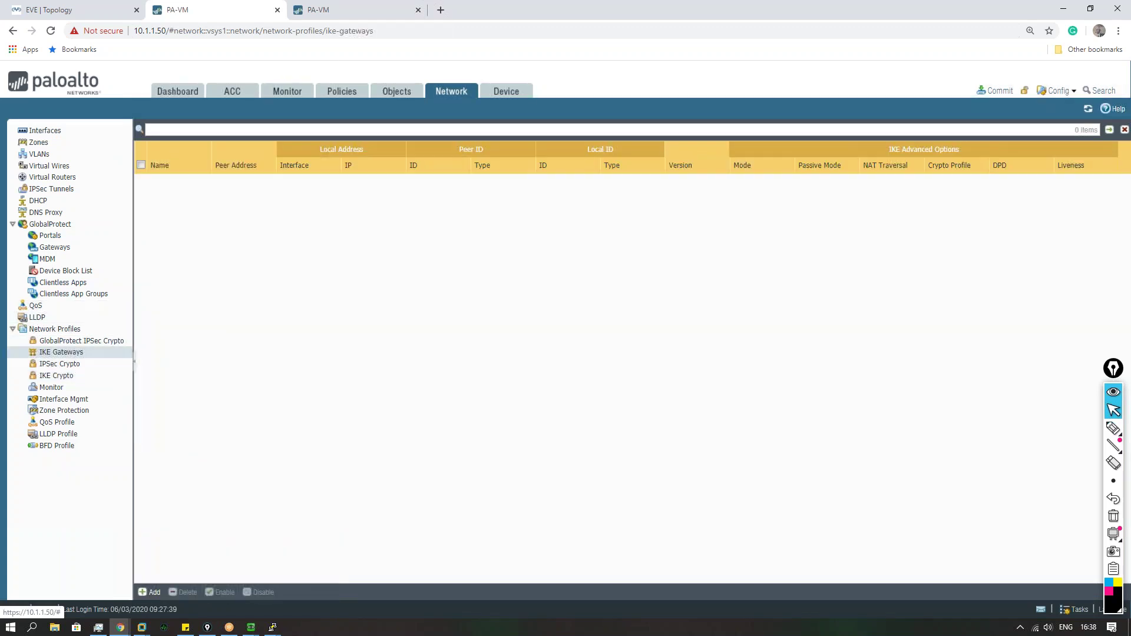
{"action": "left_click", "coordinate": [142, 594]}
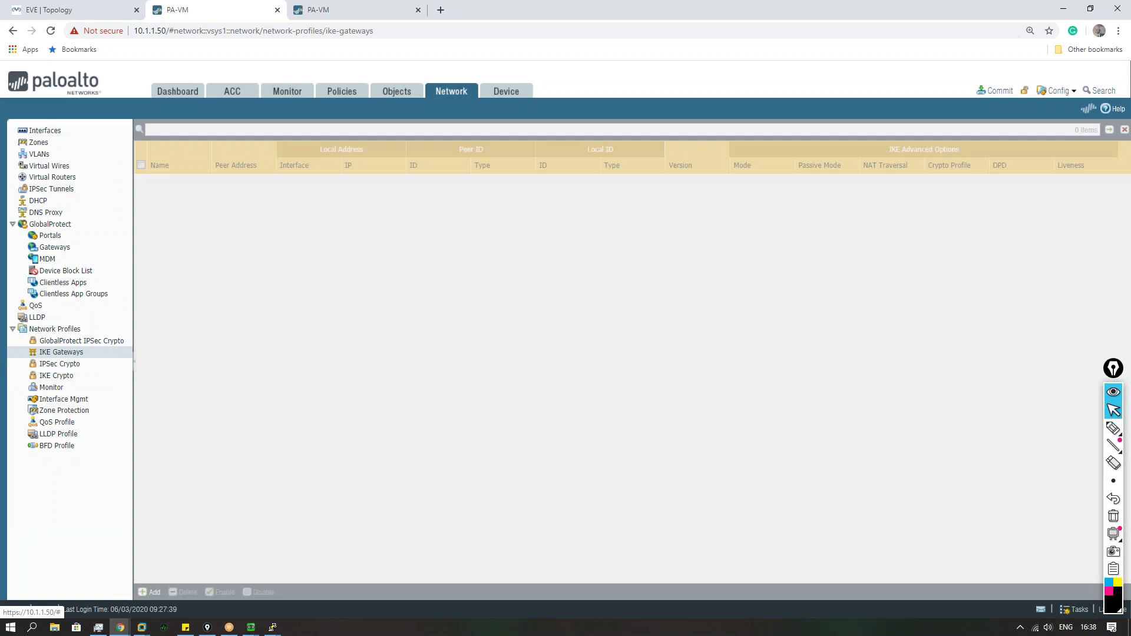
{"action": "left_click", "coordinate": [495, 247]}
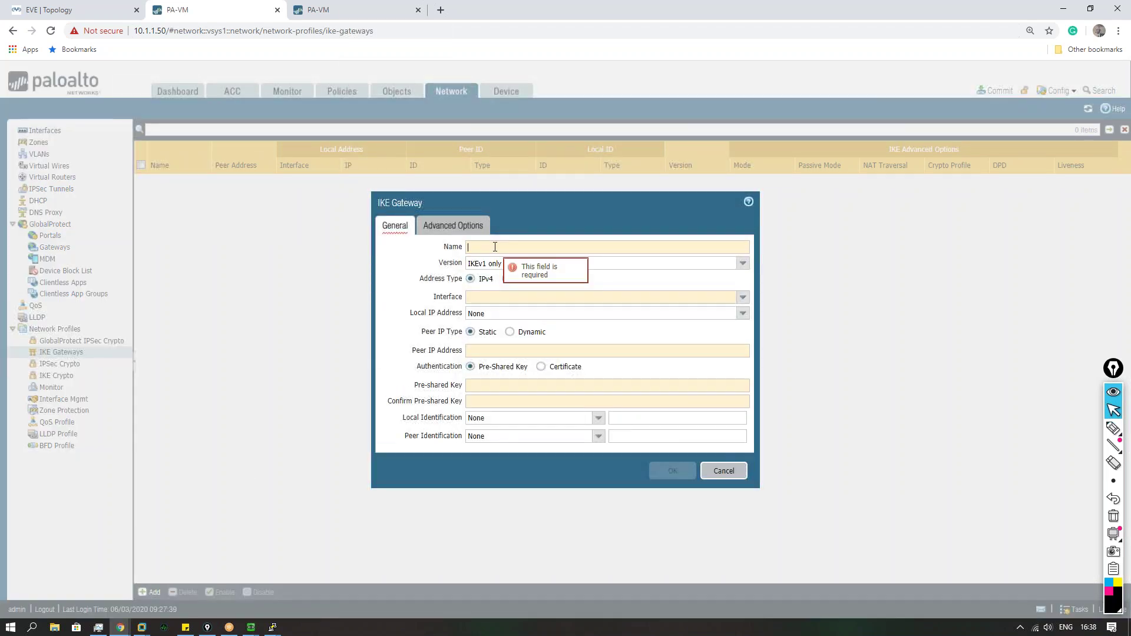
{"action": "type", "text": "Phase1"}
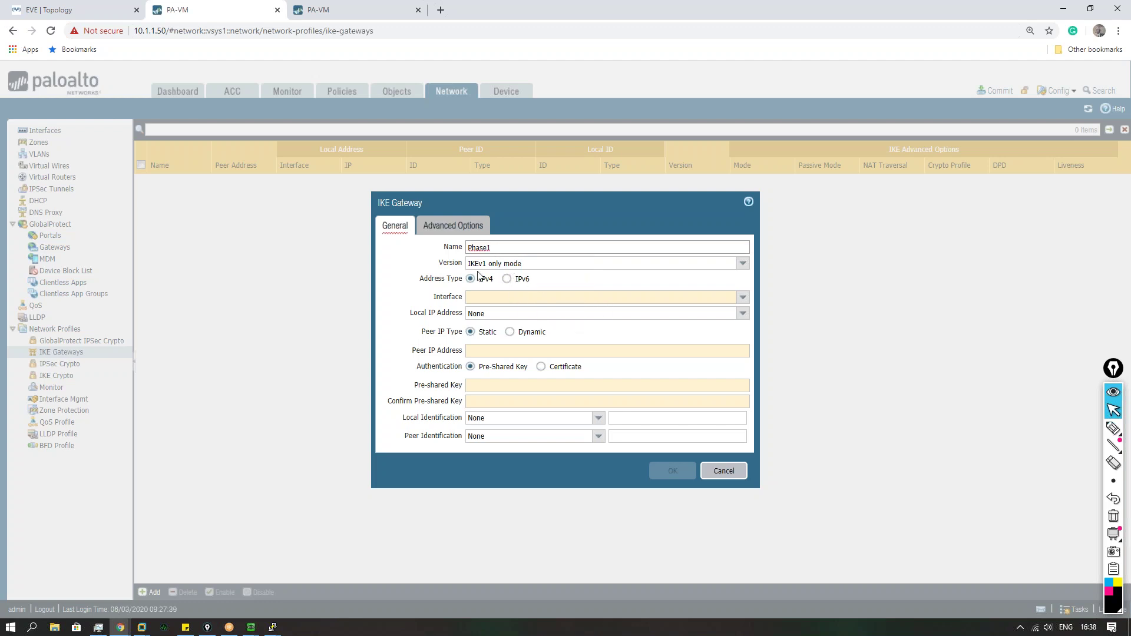
{"action": "left_click", "coordinate": [743, 298]}
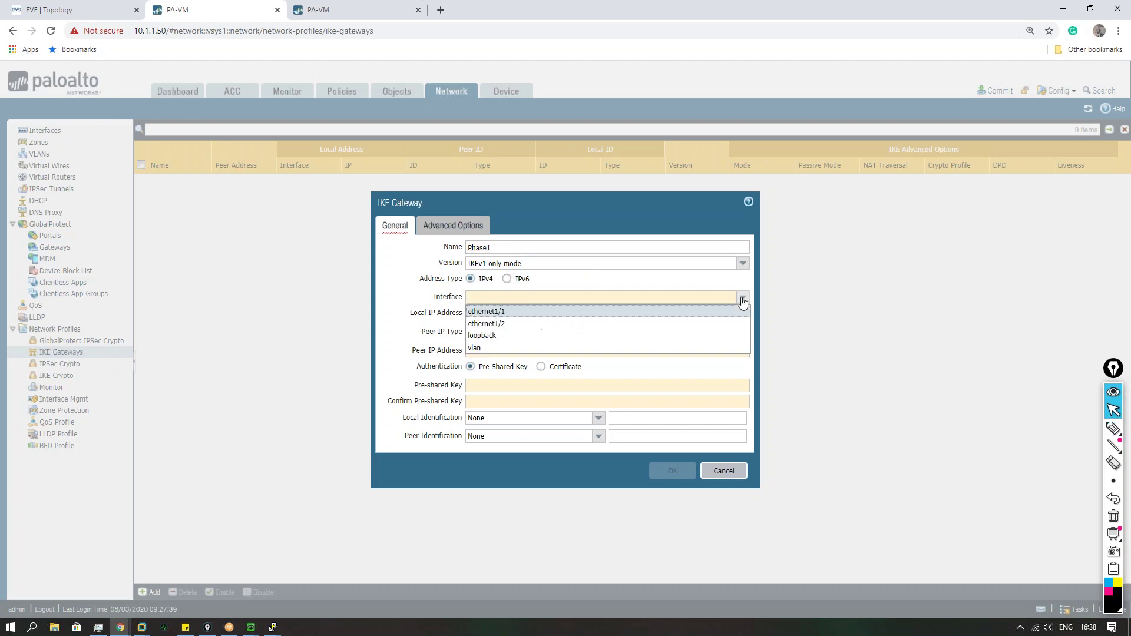
{"action": "left_click", "coordinate": [419, 298]}
Step: Set the Phase1 gateway's interface to ethernet1/1 and peer IP to 200.1.1.1, checking the topology
{"action": "left_click", "coordinate": [110, 13]}
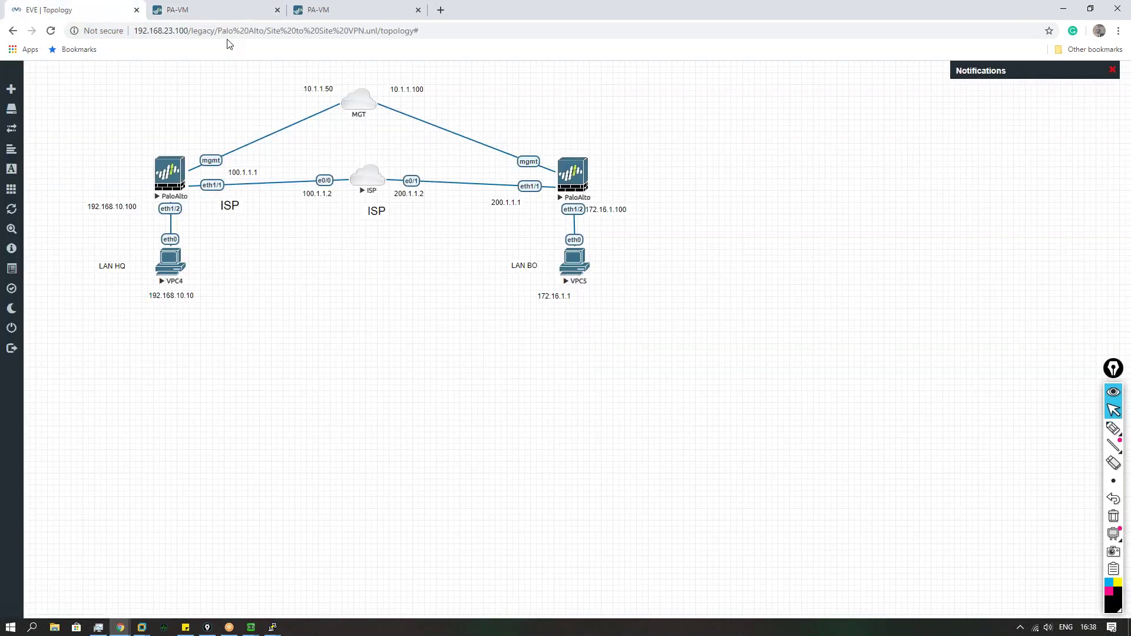
{"action": "left_click", "coordinate": [229, 17]}
{"action": "left_click", "coordinate": [743, 297]}
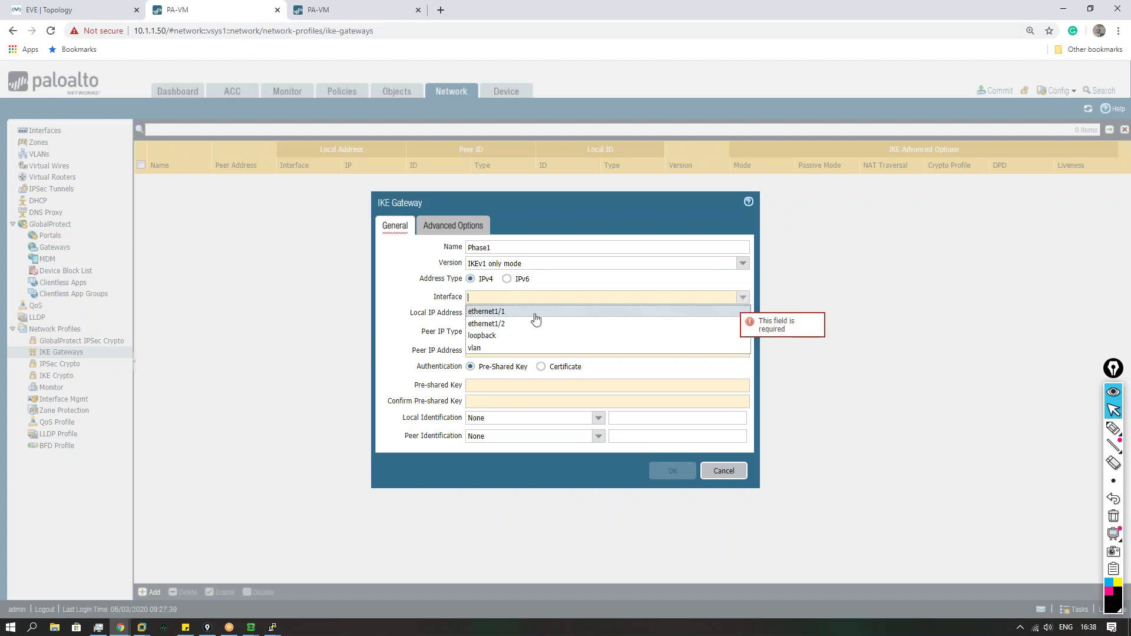
{"action": "left_click", "coordinate": [492, 312]}
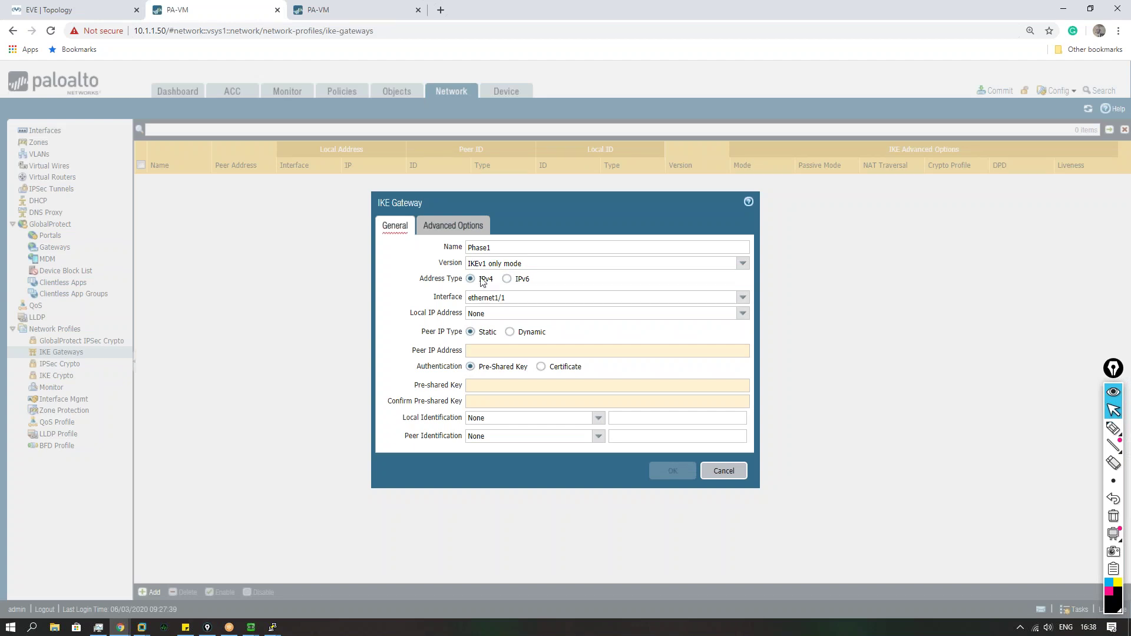
{"action": "left_click", "coordinate": [482, 352]}
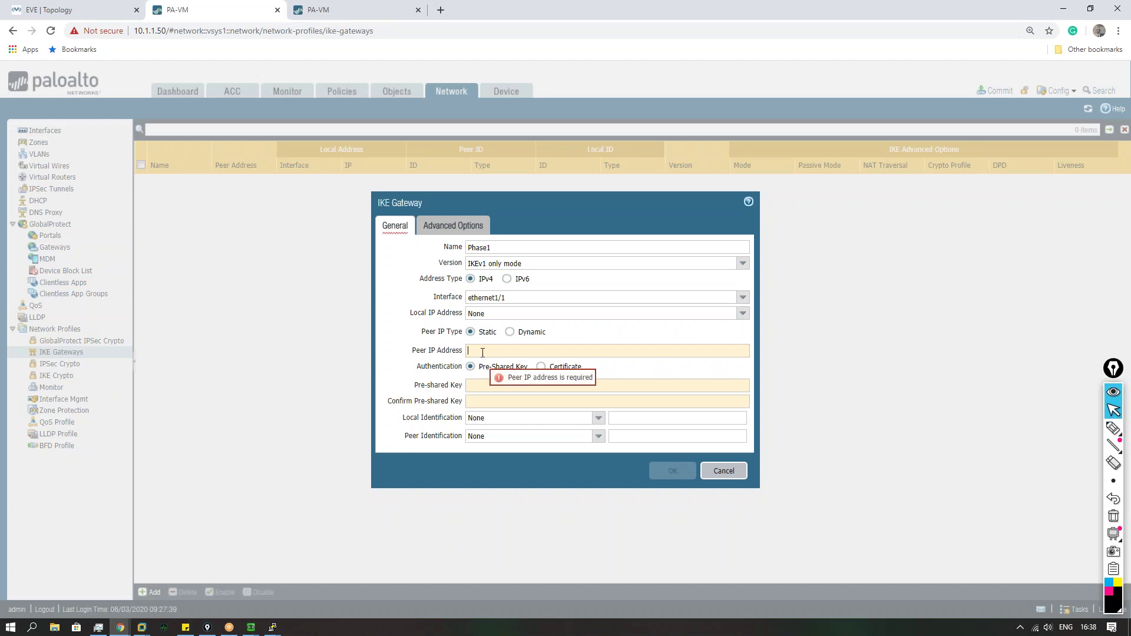
{"action": "type", "text": "200.1.1.1"}
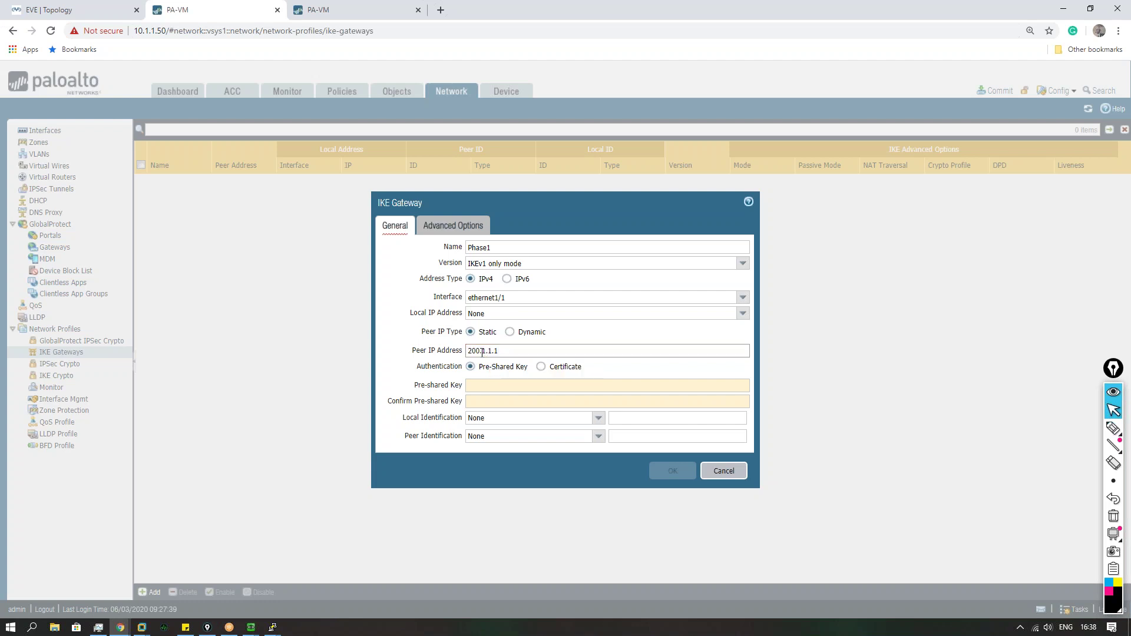
{"action": "left_click", "coordinate": [97, 10]}
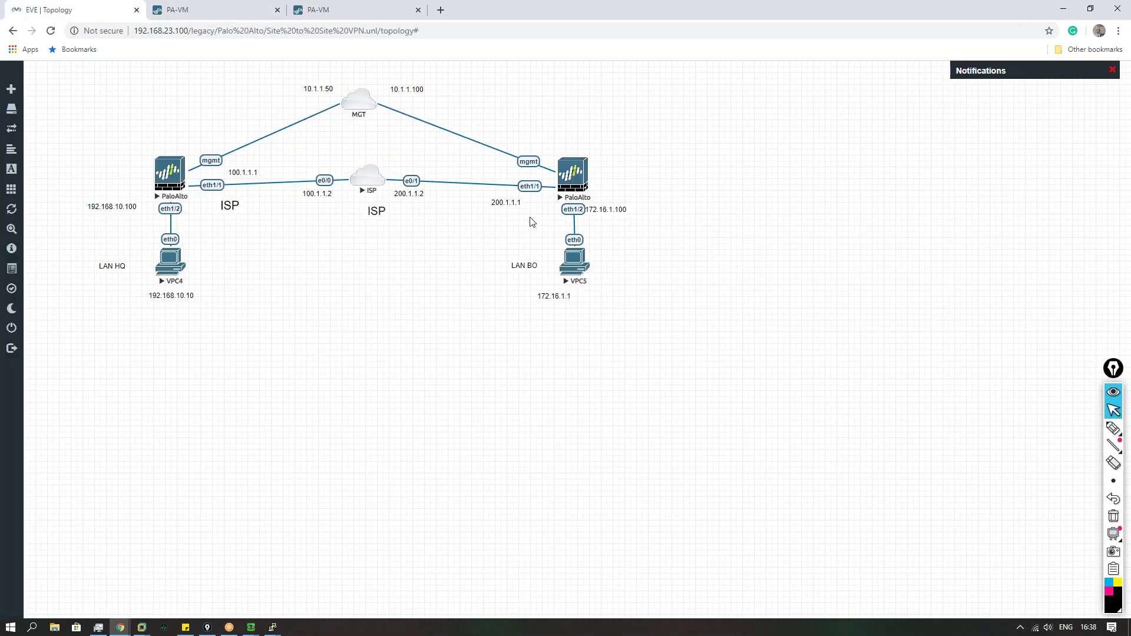
{"action": "left_click", "coordinate": [230, 17]}
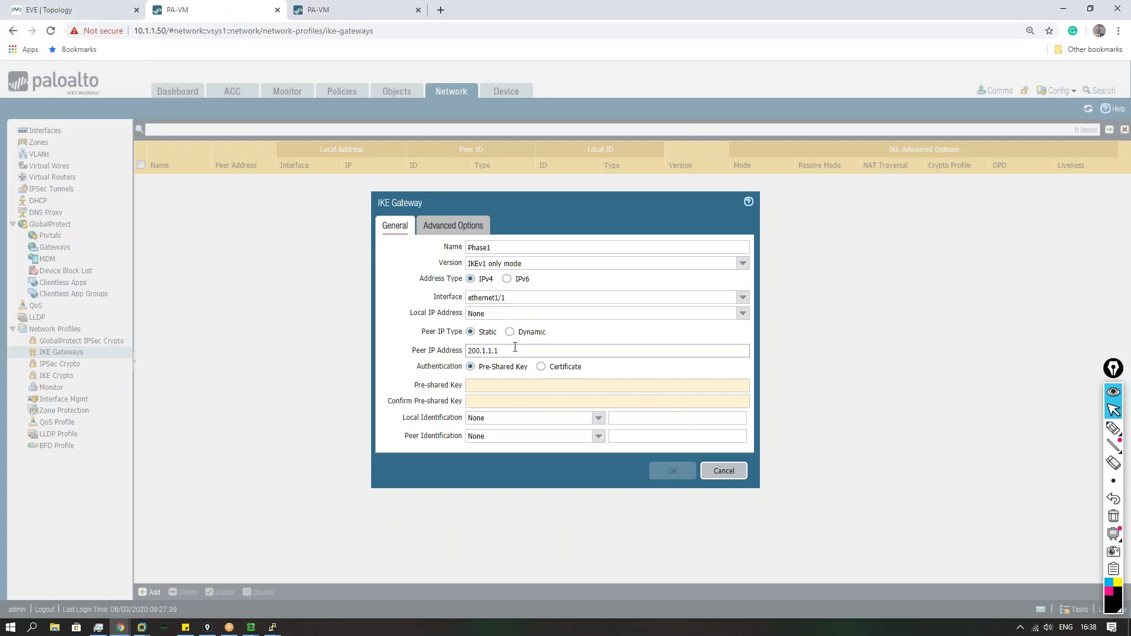
{"action": "key", "text": "XF86AudioLowerVolume"}
{"action": "left_click", "coordinate": [95, 15]}
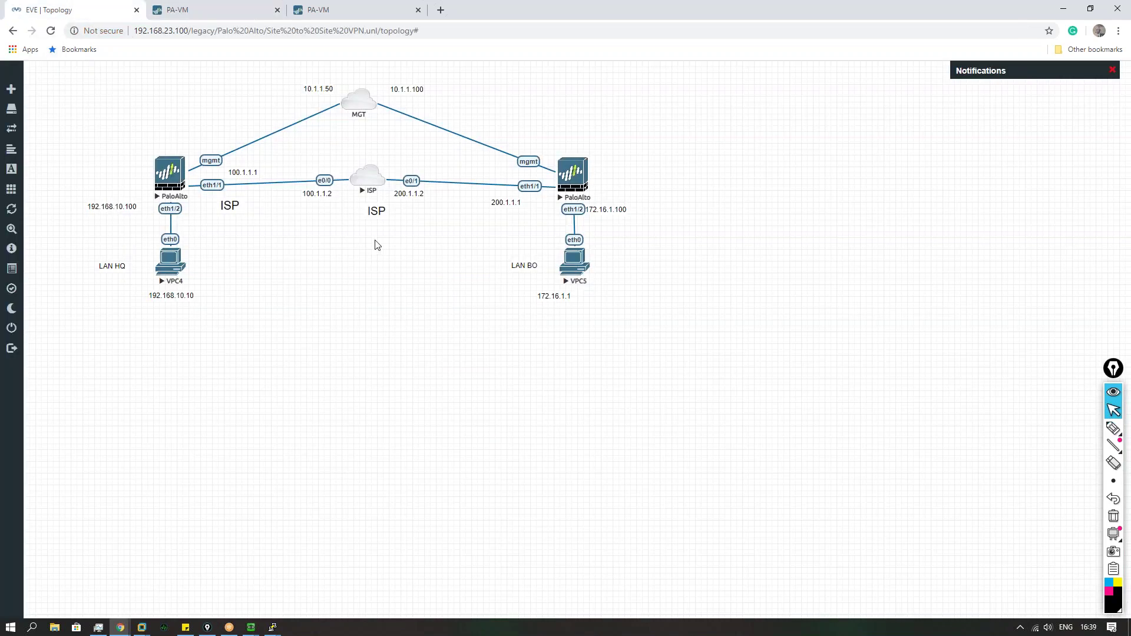
{"action": "left_click", "coordinate": [360, 178]}
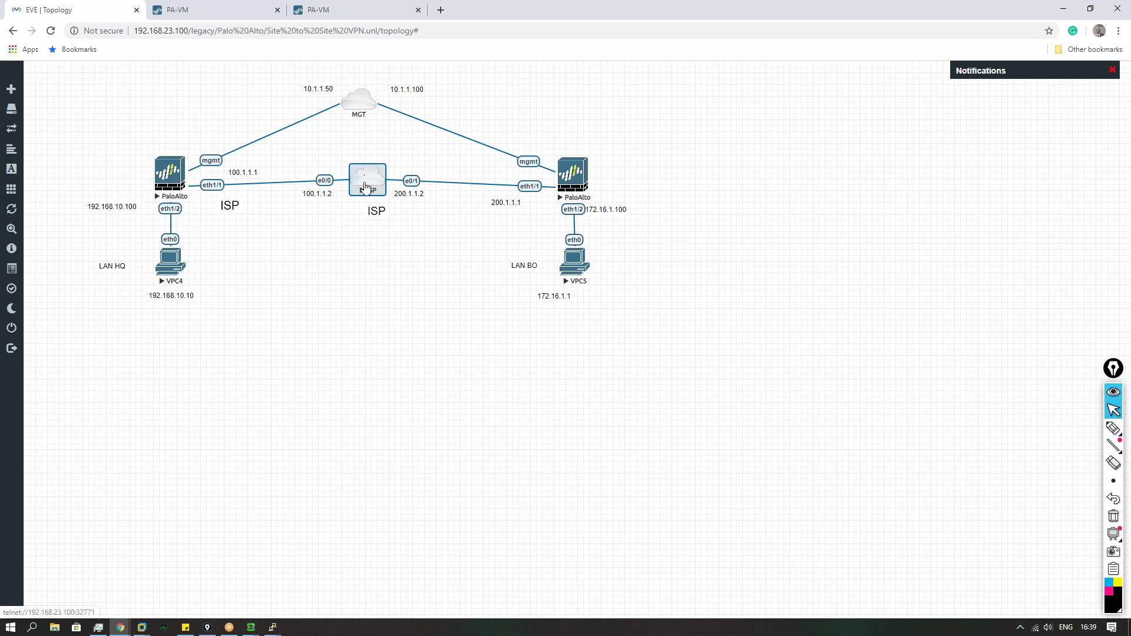
{"action": "mouse_move", "coordinate": [273, 627]}
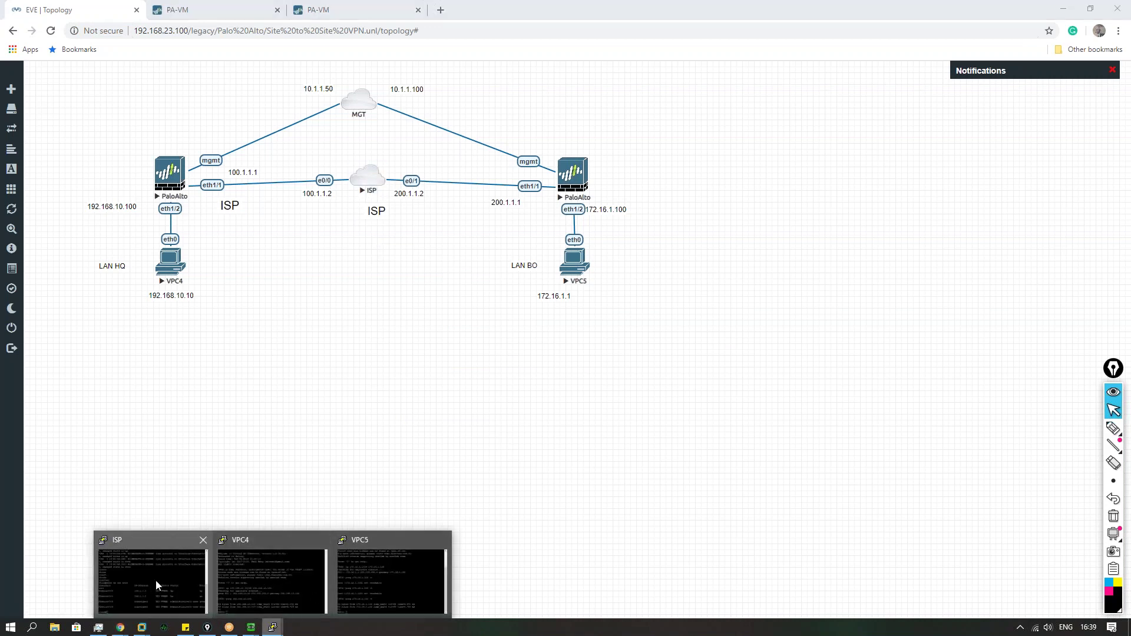
{"action": "left_click", "coordinate": [156, 581]}
{"action": "type", "text": "show ip rou"}
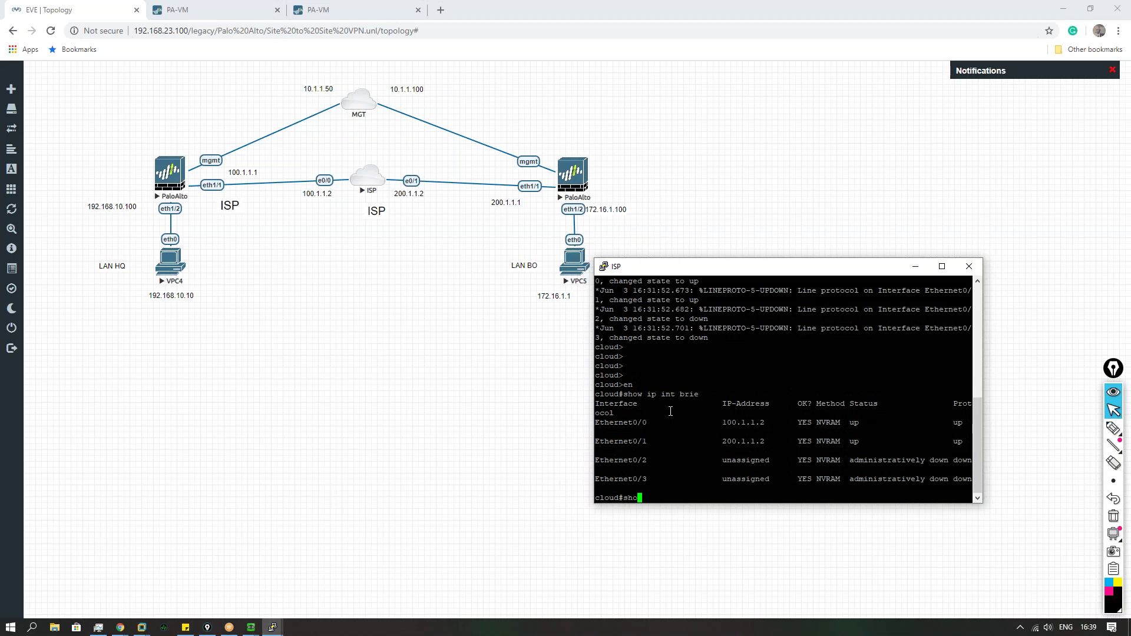
{"action": "key", "text": "Tab"}
{"action": "key", "text": "Return"}
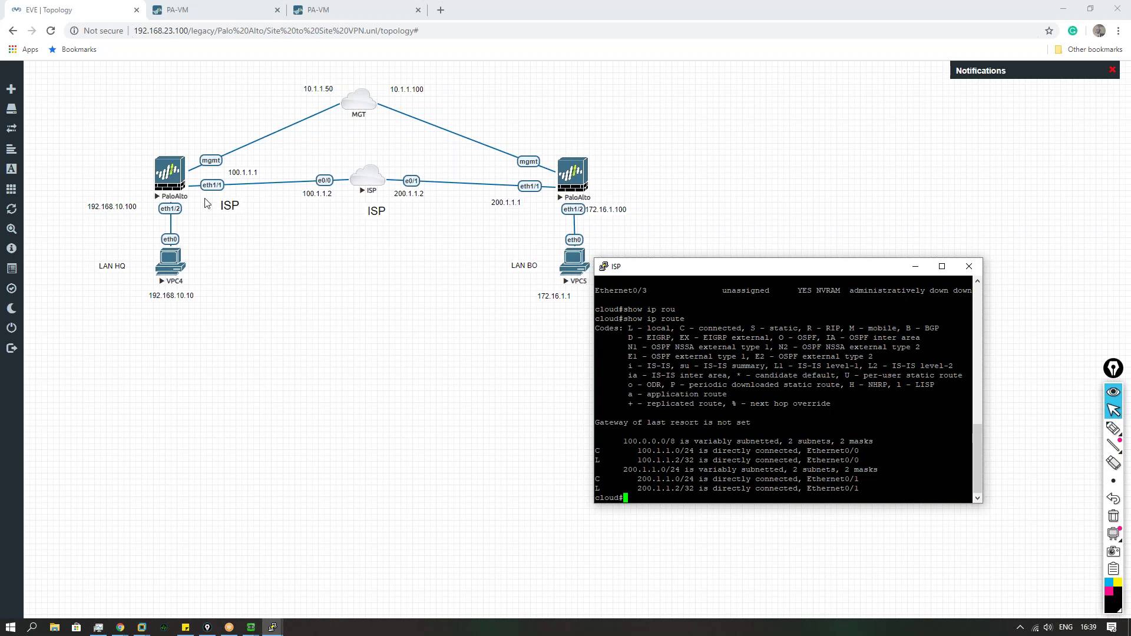
{"action": "left_click", "coordinate": [441, 375]}
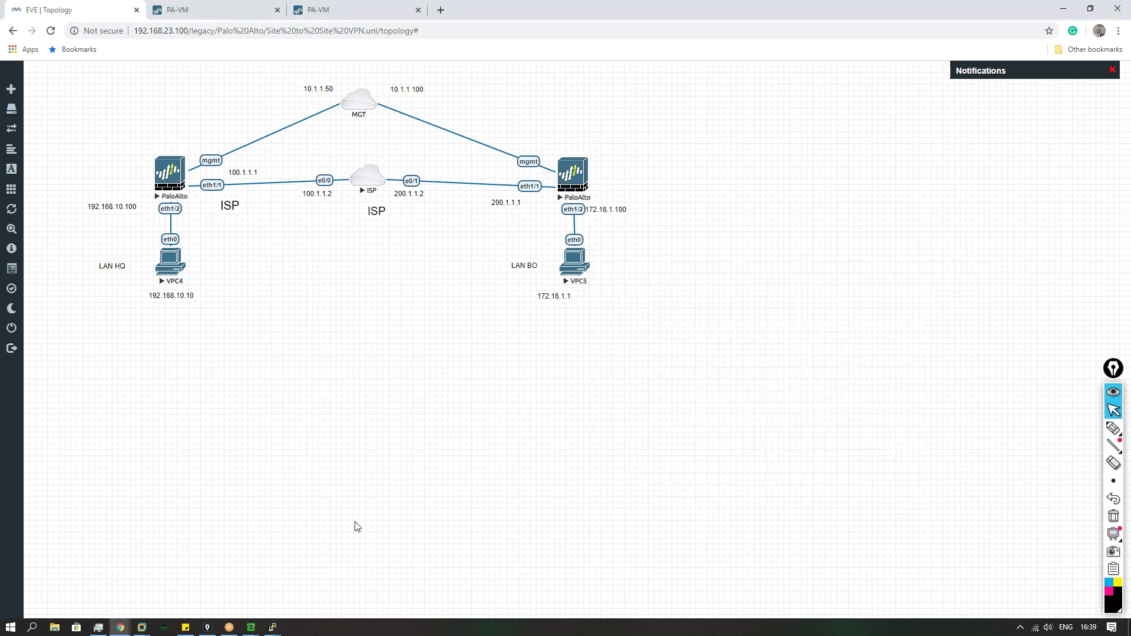
{"action": "mouse_move", "coordinate": [276, 629]}
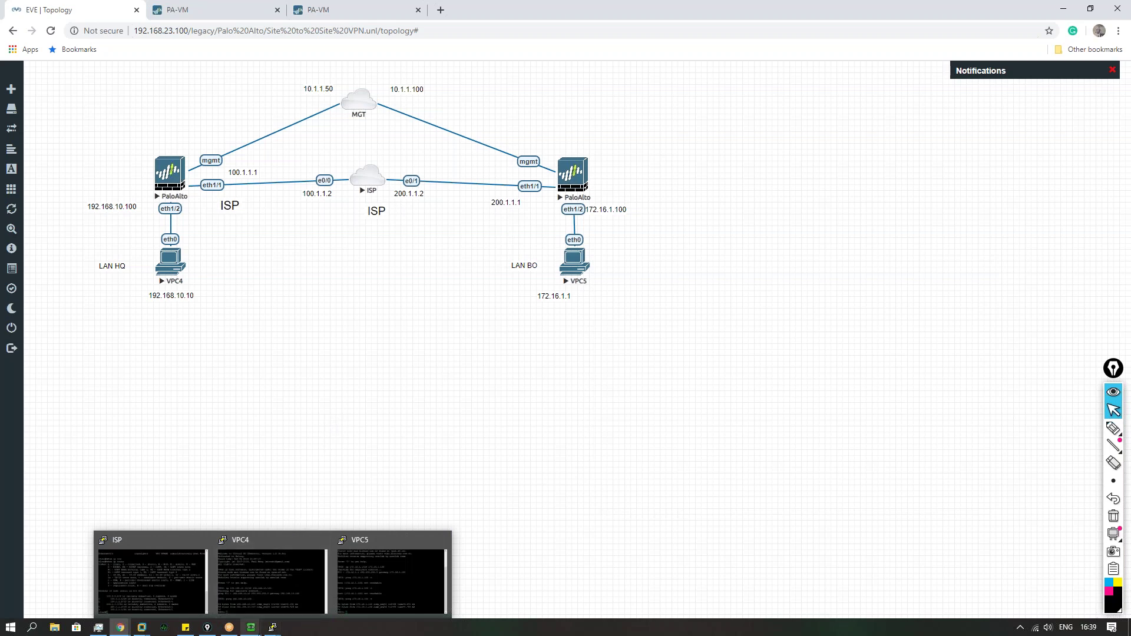
Step: Leave configuration mode and ping 200.1.1.2 from source 200.1.1.1 on the firewall console
{"action": "left_click", "coordinate": [286, 585]}
{"action": "left_click_drag", "start_coordinate": [532, 183], "coordinate": [598, 274]}
{"action": "type", "text": "exit"}
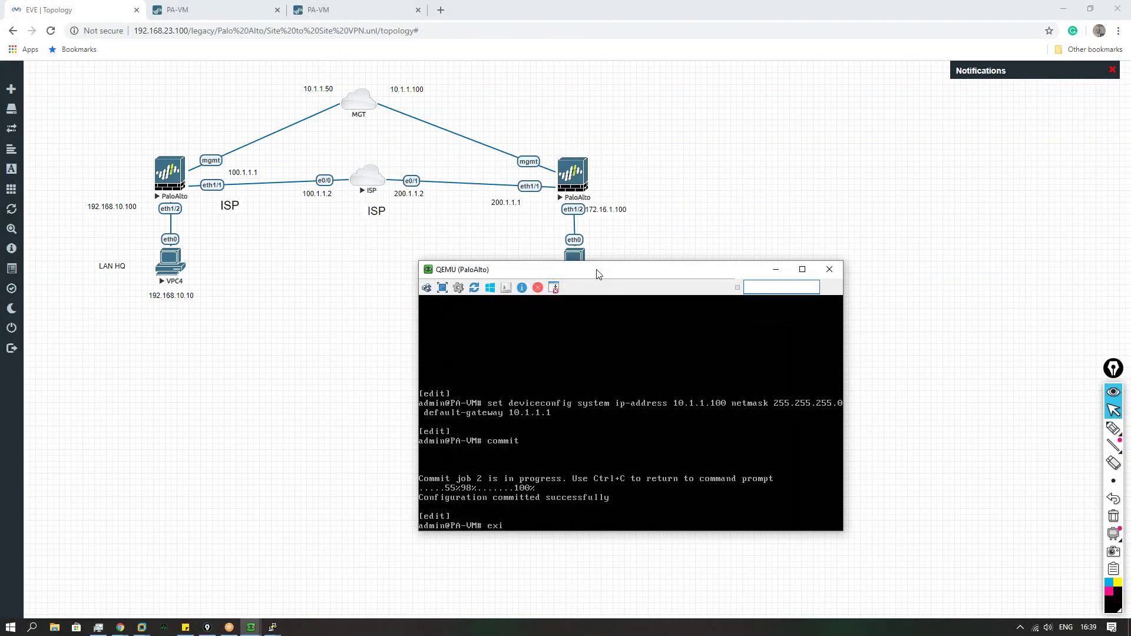
{"action": "key", "text": "Return"}
{"action": "key", "text": "Return"}
{"action": "type", "text": "ping source 200.1.1.1 "}
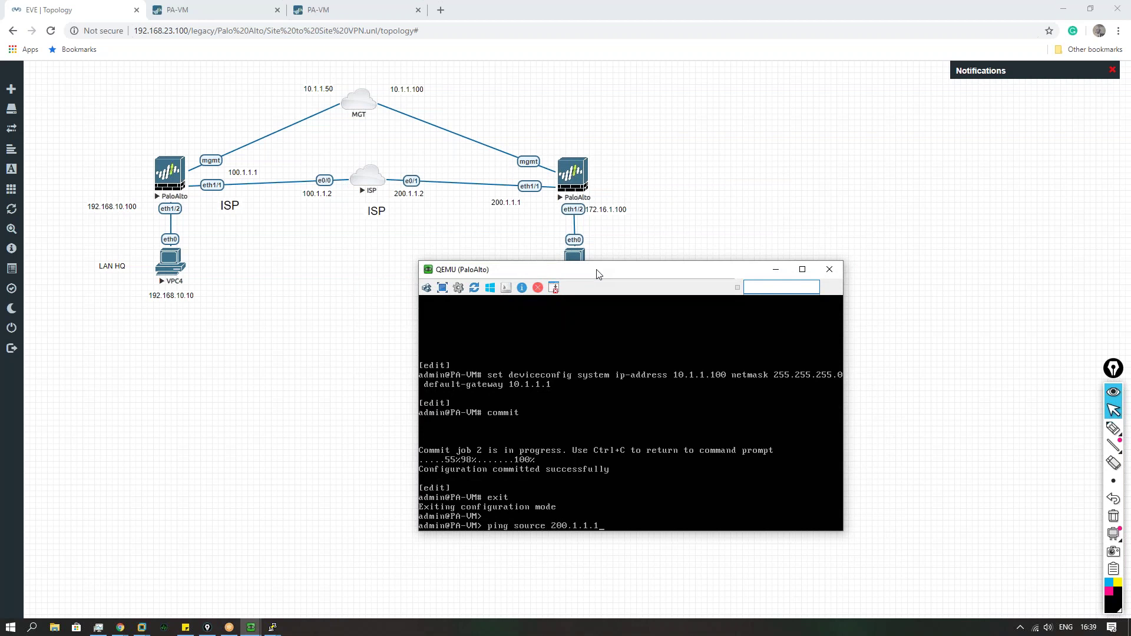
{"action": "type", "text": "host 200.1.1.2"}
{"action": "key", "text": "Return"}
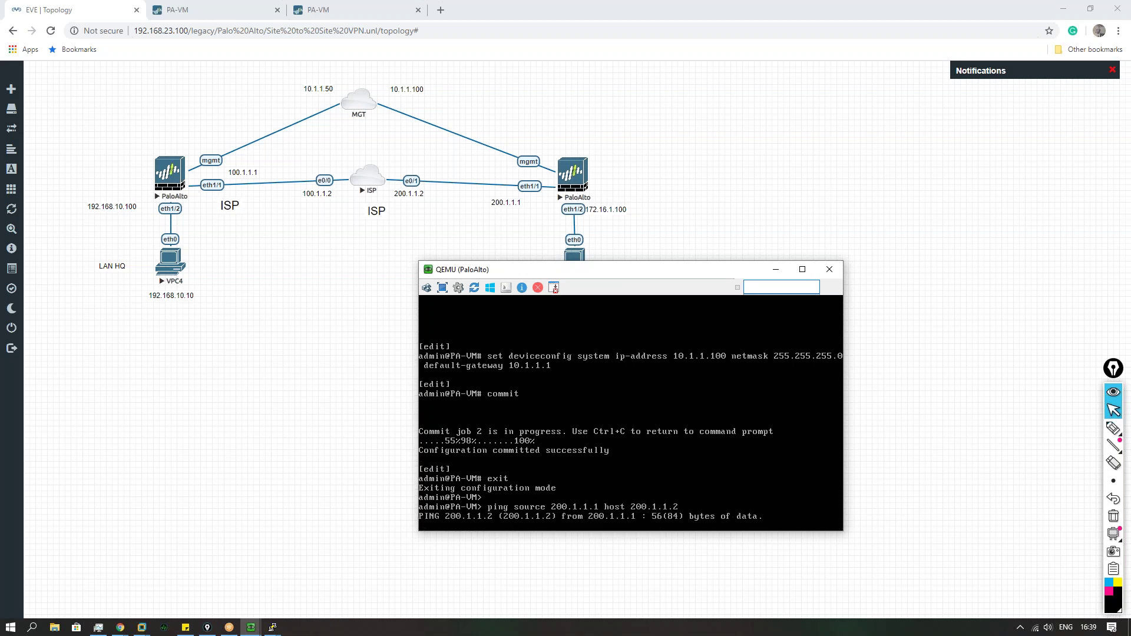
{"action": "key", "text": "ctrl+c"}
Step: Ping 100.1.1.1 from source 200.1.1.1, which gets no replies
{"action": "key", "text": "Up"}
{"action": "key", "text": "BackSpace"}
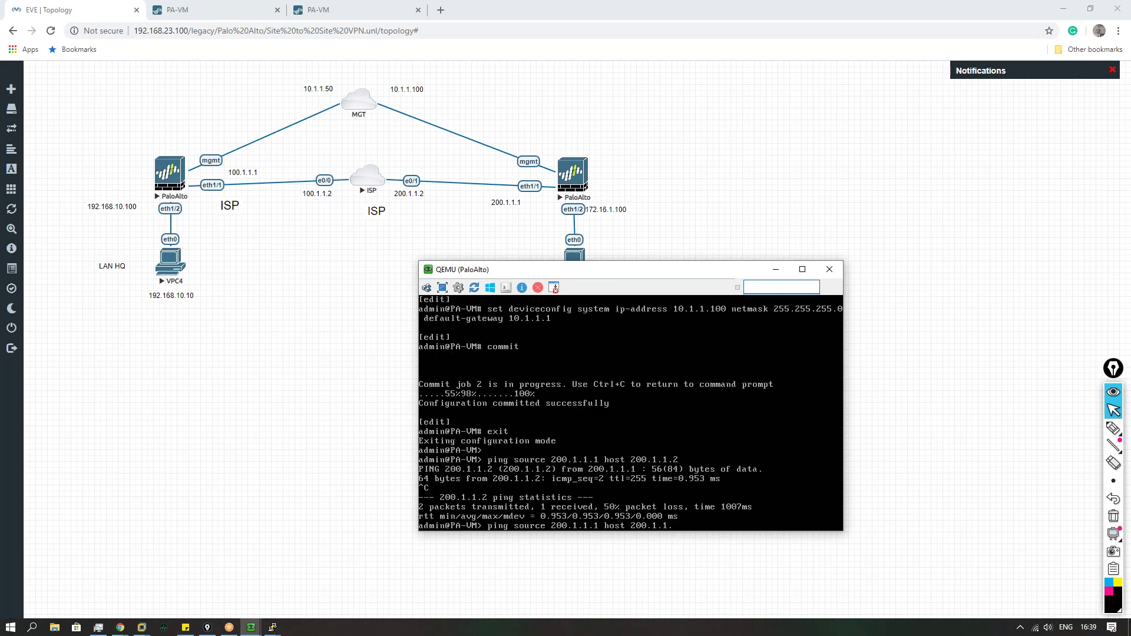
{"action": "key", "text": "BackSpace"}
{"action": "key", "text": "BackSpace"}
{"action": "key", "text": "BackSpace"}
{"action": "key", "text": "BackSpace"}
{"action": "key", "text": "BackSpace"}
{"action": "type", "text": "100.1.1.1"}
{"action": "key", "text": "Return"}
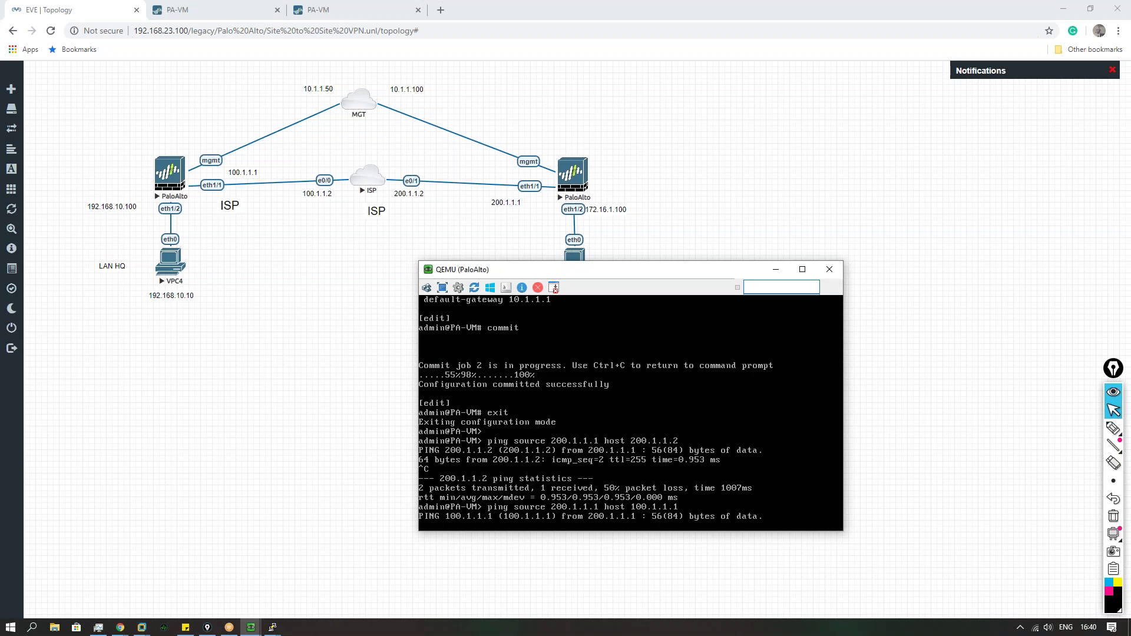
{"action": "key", "text": "ctrl+c"}
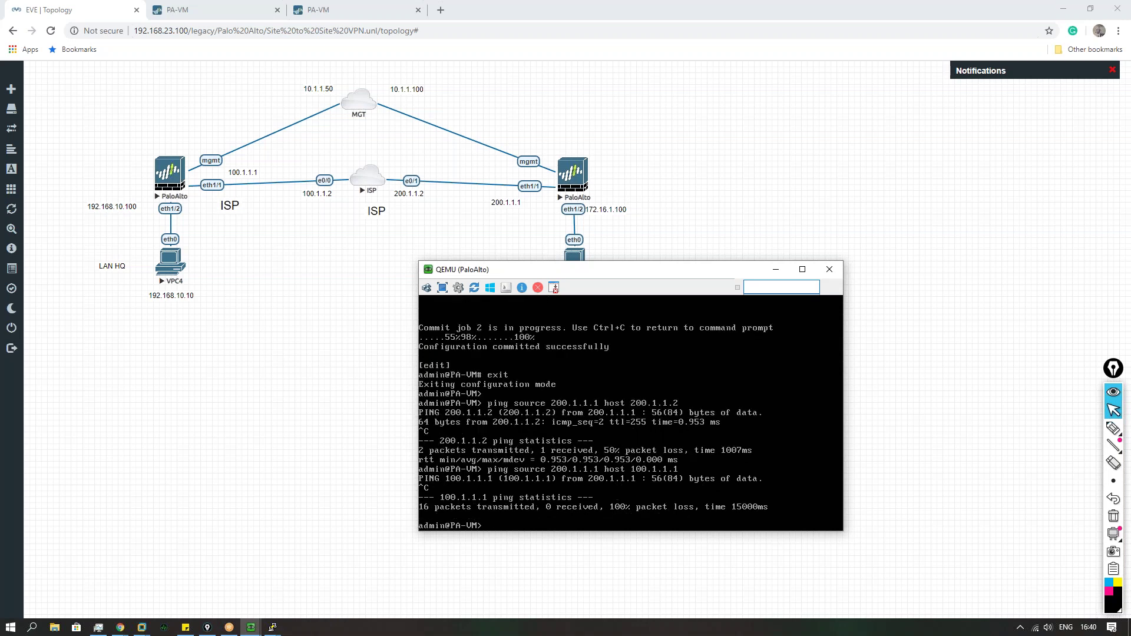
{"action": "left_click", "coordinate": [301, 410]}
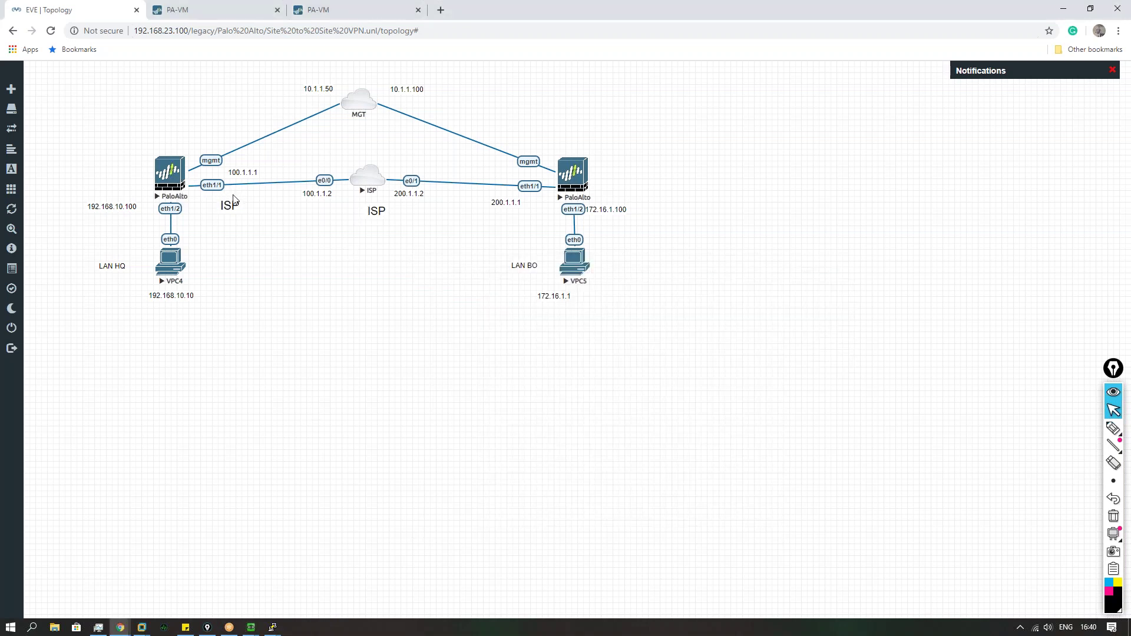
{"action": "left_click", "coordinate": [1113, 428]}
{"action": "mouse_move", "coordinate": [539, 210]}
{"action": "left_mouse_down"}
{"action": "mouse_move", "coordinate": [336, 252]}
{"action": "mouse_move", "coordinate": [274, 223]}
{"action": "left_mouse_up"}
{"action": "left_click_drag", "start_coordinate": [665, 172], "coordinate": [659, 188]}
{"action": "left_click_drag", "start_coordinate": [673, 188], "coordinate": [695, 185]}
{"action": "mouse_move", "coordinate": [790, 172]}
{"action": "left_mouse_down"}
{"action": "mouse_move", "coordinate": [789, 189]}
{"action": "mouse_move", "coordinate": [822, 184]}
{"action": "mouse_move", "coordinate": [812, 189]}
{"action": "left_mouse_up"}
{"action": "left_click_drag", "start_coordinate": [803, 182], "coordinate": [833, 177]}
{"action": "left_click_drag", "start_coordinate": [660, 205], "coordinate": [672, 217]}
{"action": "left_click_drag", "start_coordinate": [682, 207], "coordinate": [694, 207]}
{"action": "left_click_drag", "start_coordinate": [791, 203], "coordinate": [791, 216]}
{"action": "left_click_drag", "start_coordinate": [805, 207], "coordinate": [822, 207]}
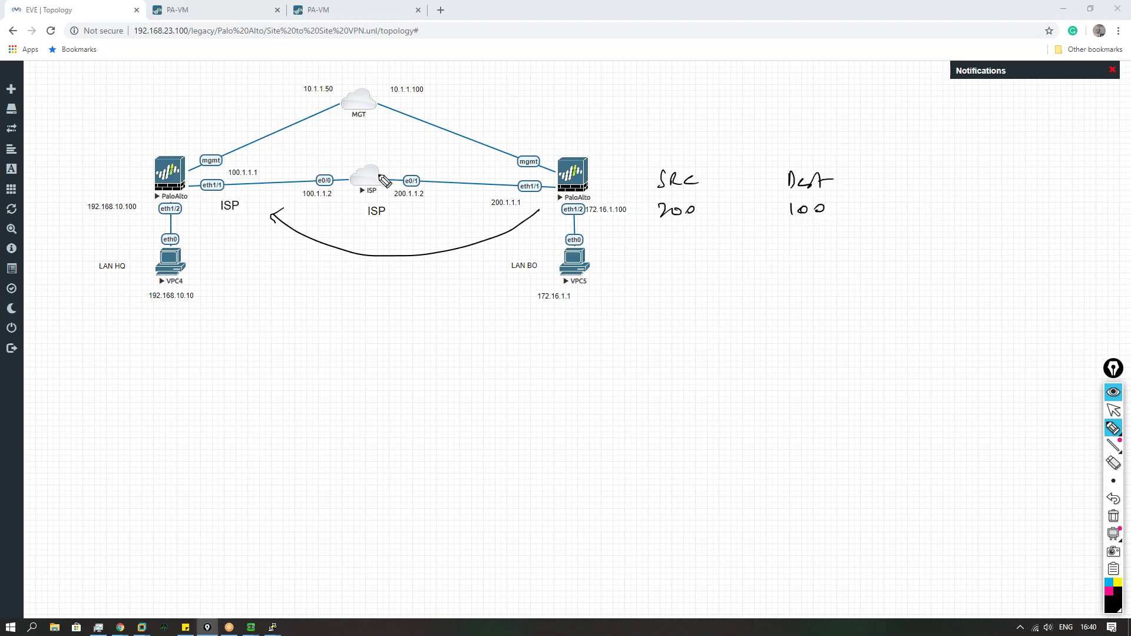
{"action": "mouse_move", "coordinate": [388, 155]}
{"action": "left_mouse_down"}
{"action": "mouse_move", "coordinate": [397, 222]}
{"action": "mouse_move", "coordinate": [341, 159]}
{"action": "left_mouse_up"}
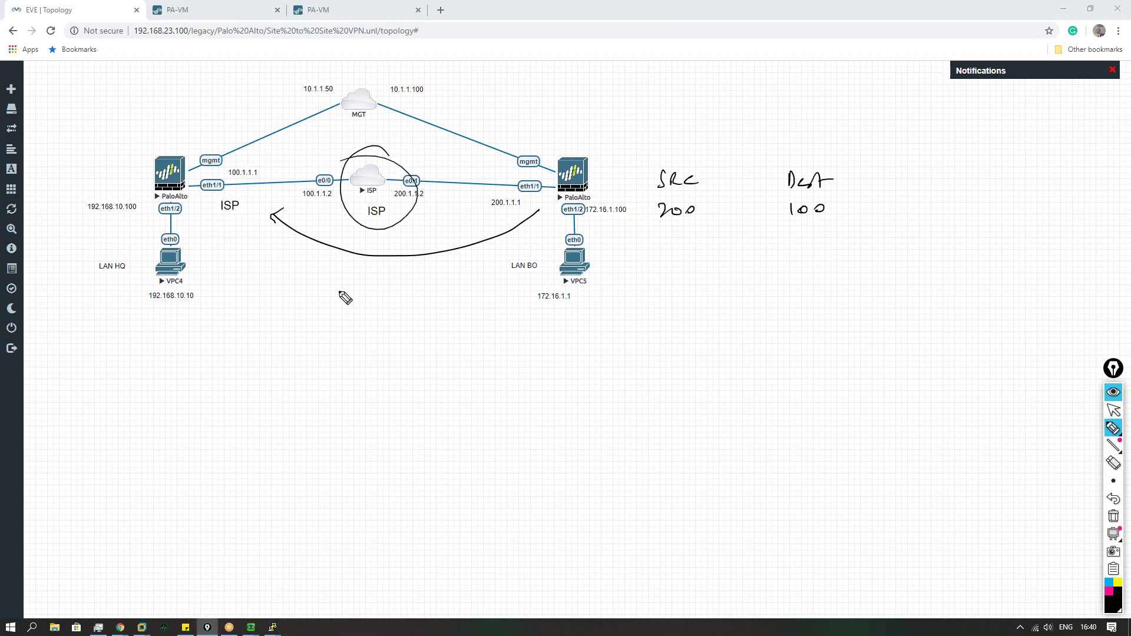
{"action": "mouse_move", "coordinate": [396, 212]}
{"action": "left_mouse_down"}
{"action": "mouse_move", "coordinate": [414, 206]}
{"action": "mouse_move", "coordinate": [289, 229]}
{"action": "mouse_move", "coordinate": [226, 226]}
{"action": "mouse_move", "coordinate": [216, 237]}
{"action": "left_mouse_up"}
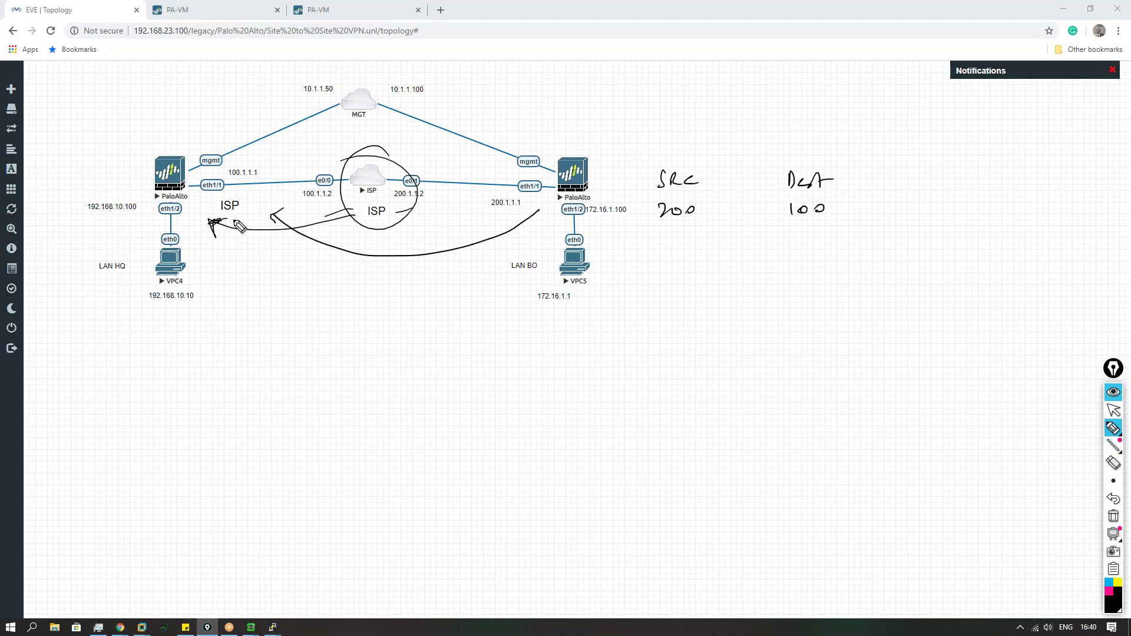
{"action": "left_click_drag", "start_coordinate": [720, 158], "coordinate": [700, 163]}
{"action": "left_click_drag", "start_coordinate": [701, 151], "coordinate": [717, 161]}
{"action": "left_click_drag", "start_coordinate": [195, 149], "coordinate": [172, 210]}
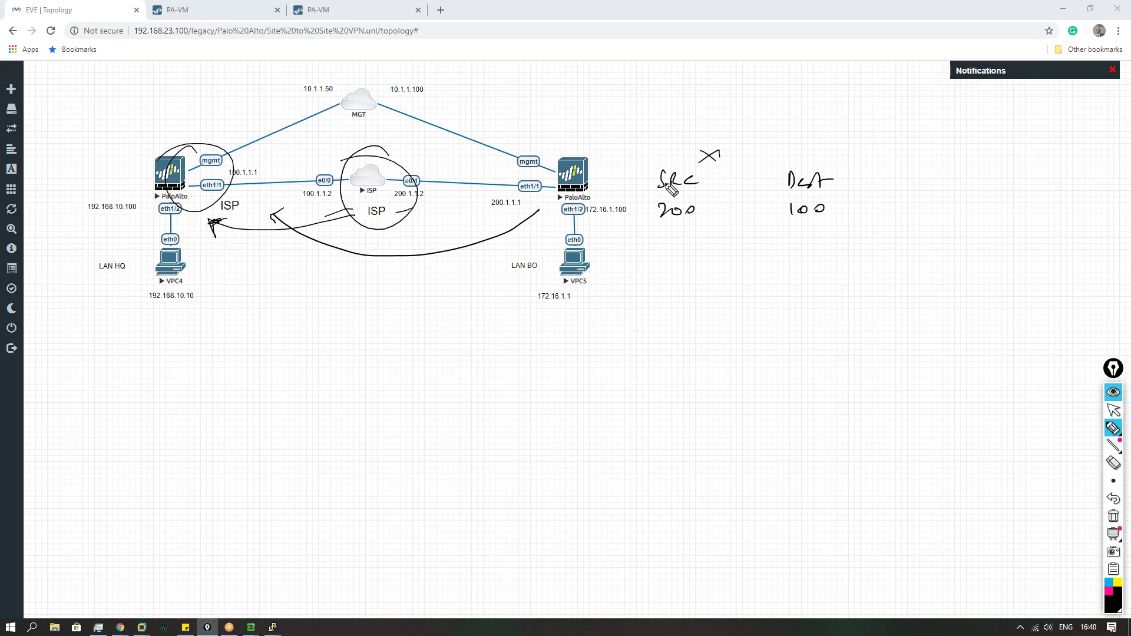
{"action": "left_click_drag", "start_coordinate": [831, 155], "coordinate": [824, 158]}
{"action": "left_click_drag", "start_coordinate": [235, 208], "coordinate": [307, 197]}
{"action": "left_click_drag", "start_coordinate": [289, 194], "coordinate": [296, 215]}
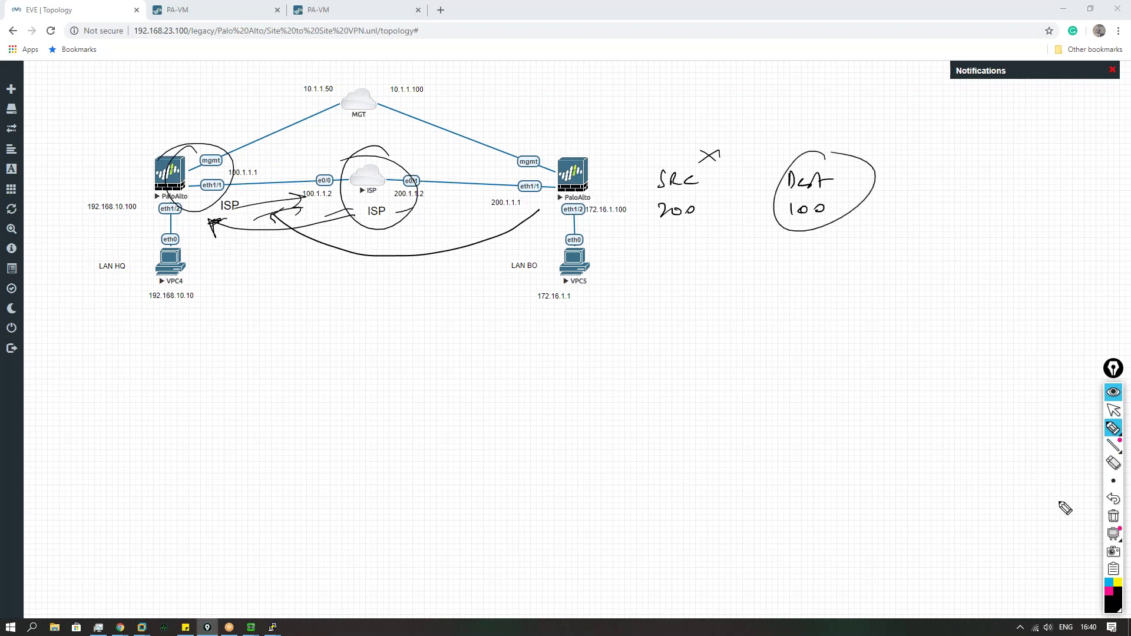
{"action": "left_click", "coordinate": [1114, 516]}
{"action": "left_click", "coordinate": [1111, 411]}
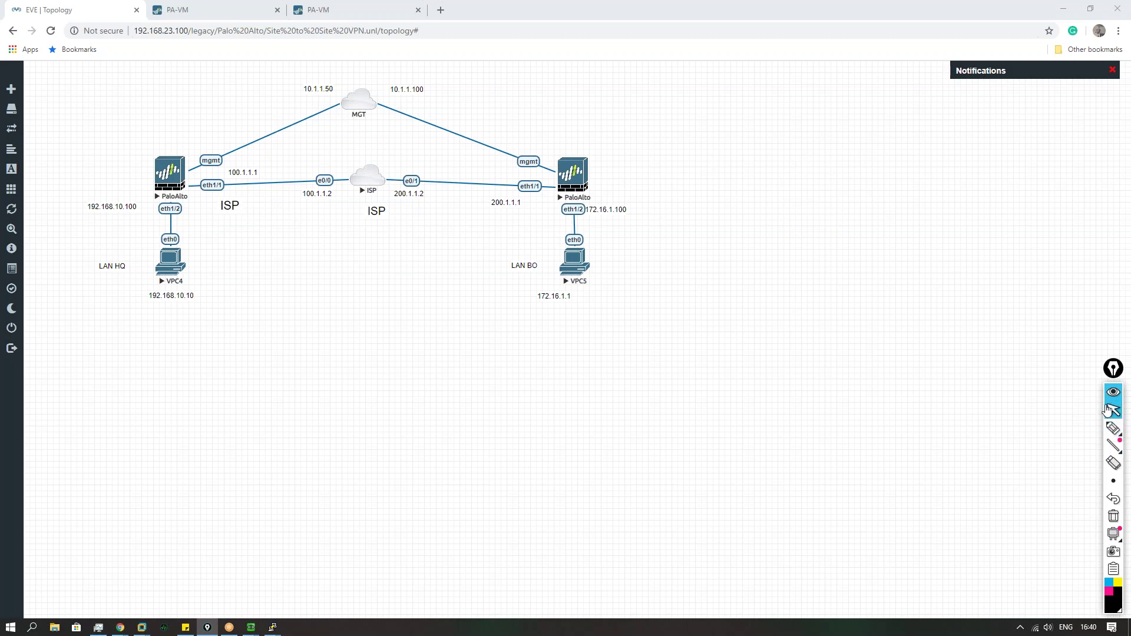
{"action": "mouse_move", "coordinate": [276, 628]}
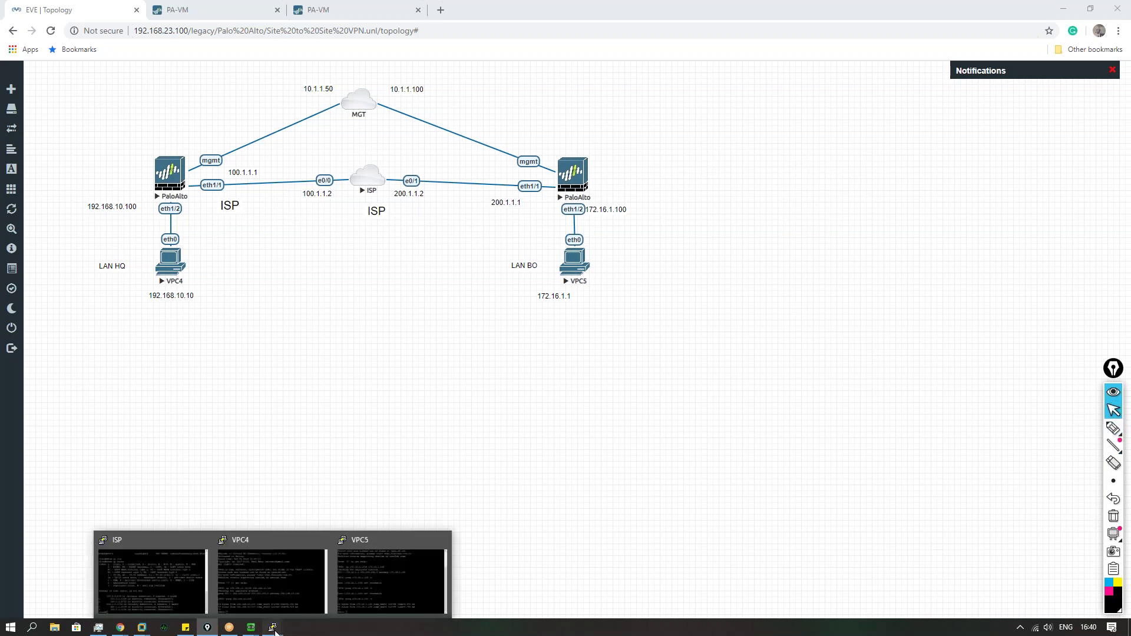
Step: Discard the unsaved Phase1 IKE gateway after reviewing its peer and pre-shared key fields
{"action": "left_click", "coordinate": [296, 12]}
{"action": "left_click", "coordinate": [216, 10]}
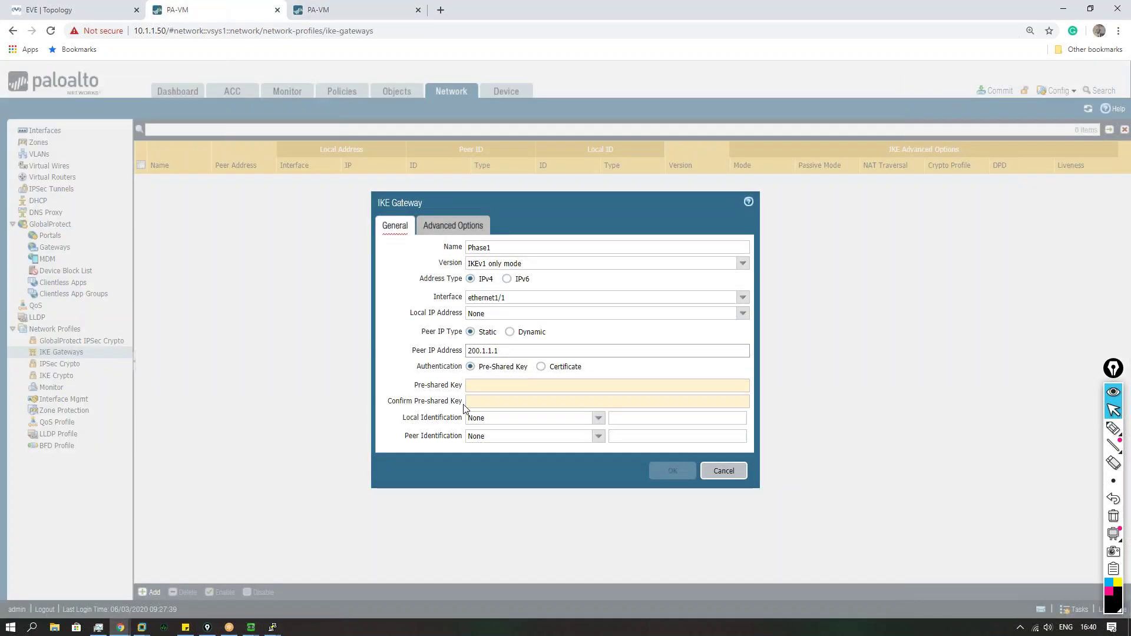
{"action": "left_click", "coordinate": [503, 351]}
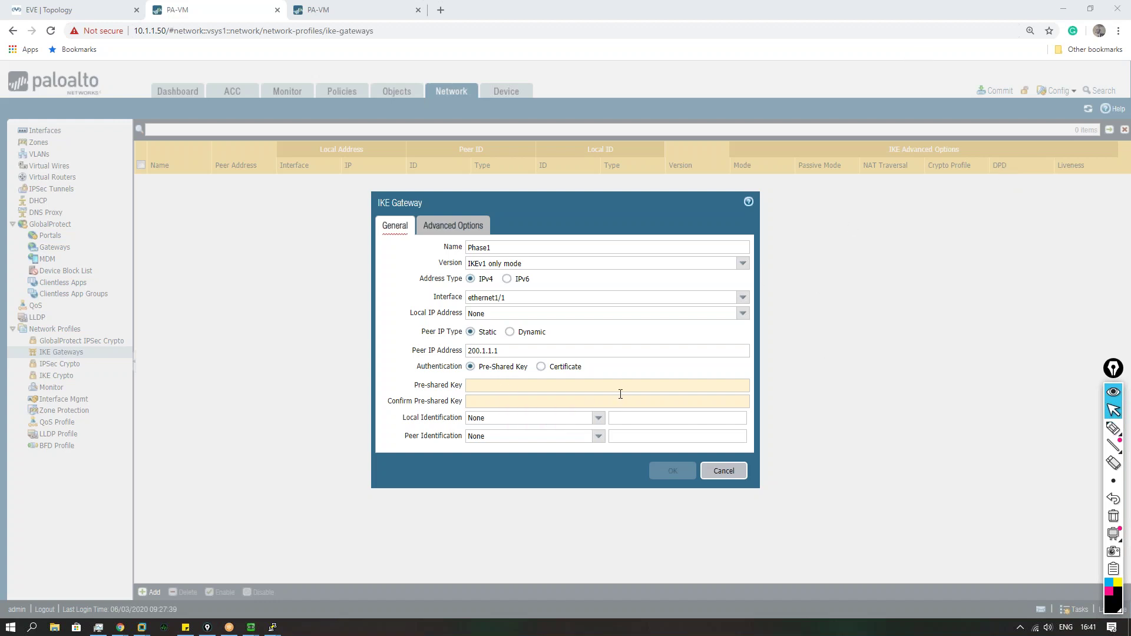
{"action": "left_click", "coordinate": [498, 386]}
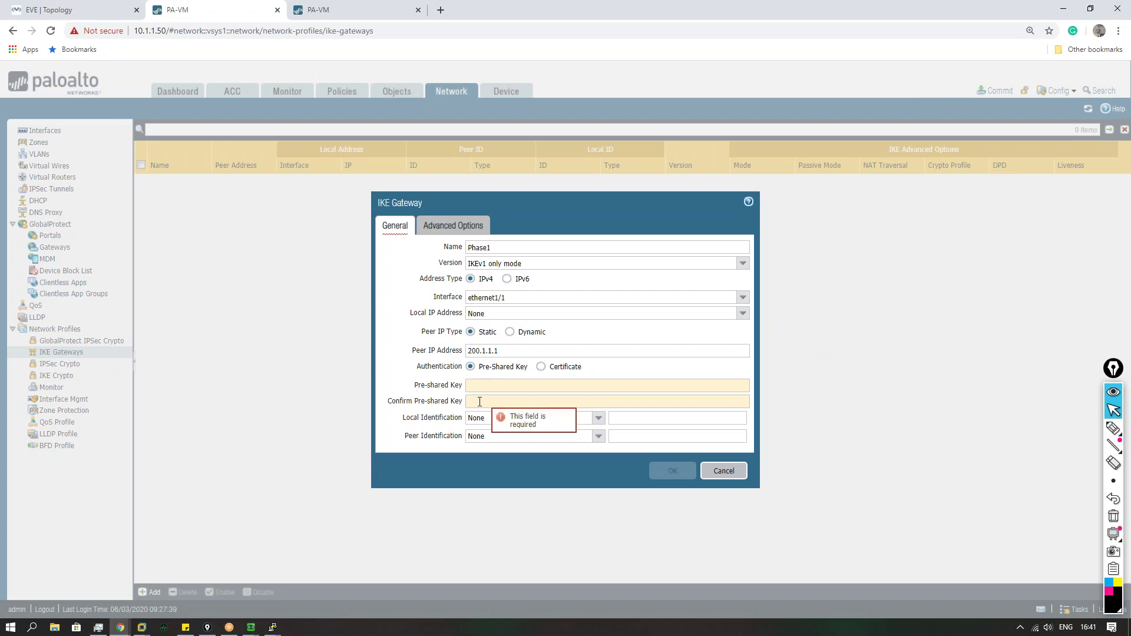
{"action": "key", "text": "Escape"}
Step: Open the Phase_1 entry from the IKE Crypto profile list
{"action": "left_click", "coordinate": [63, 380]}
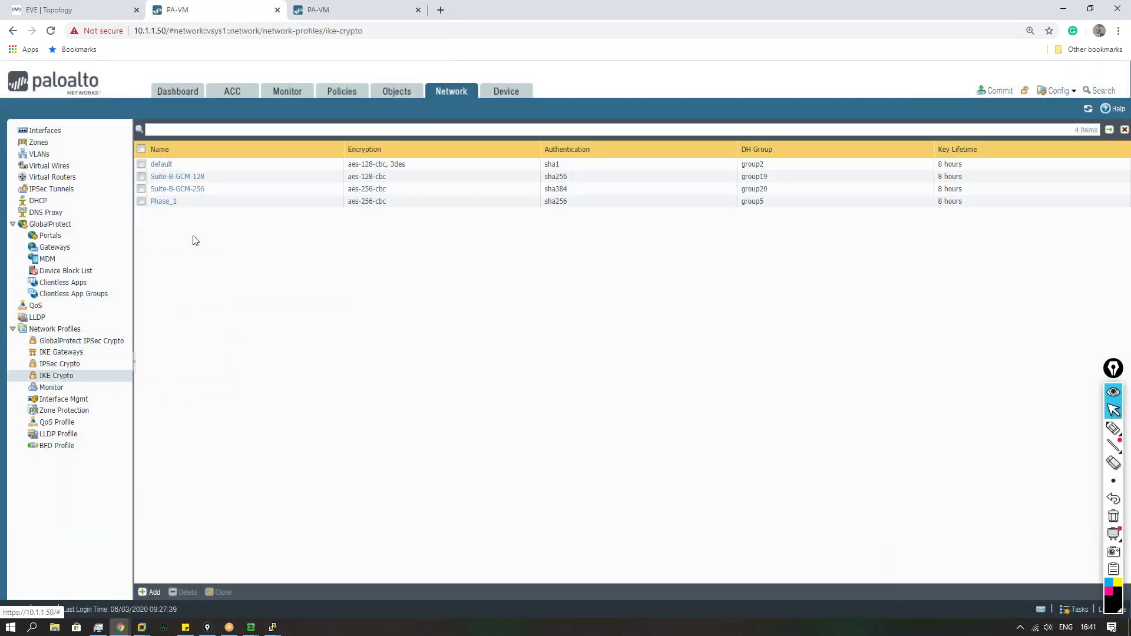
{"action": "left_click", "coordinate": [163, 201]}
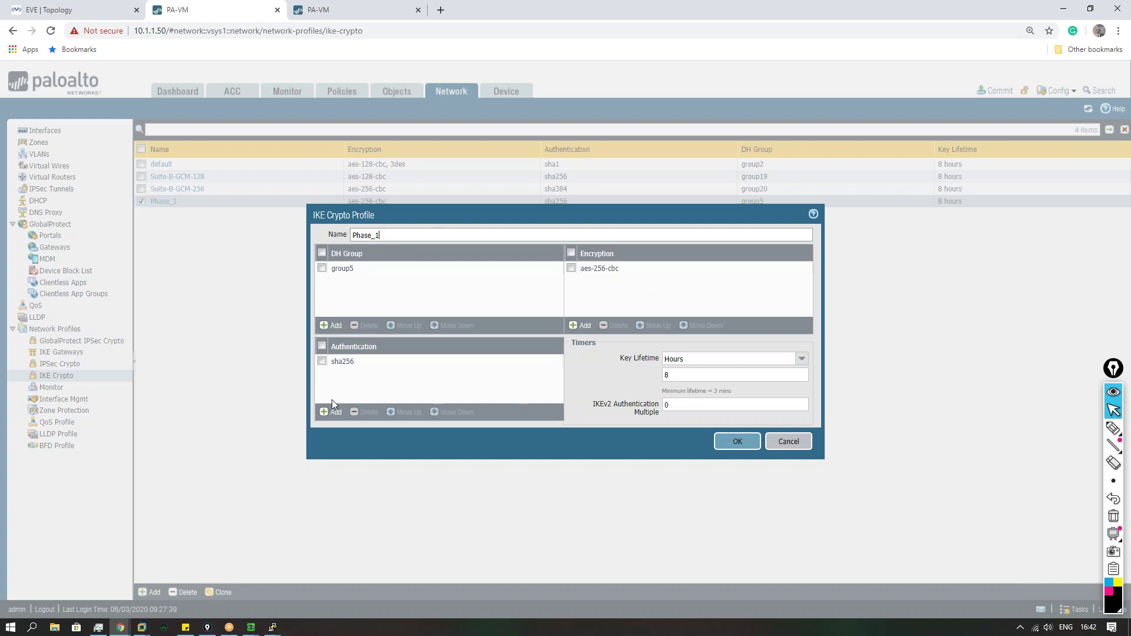
{"action": "left_click", "coordinate": [1113, 436]}
{"action": "left_click", "coordinate": [1112, 439]}
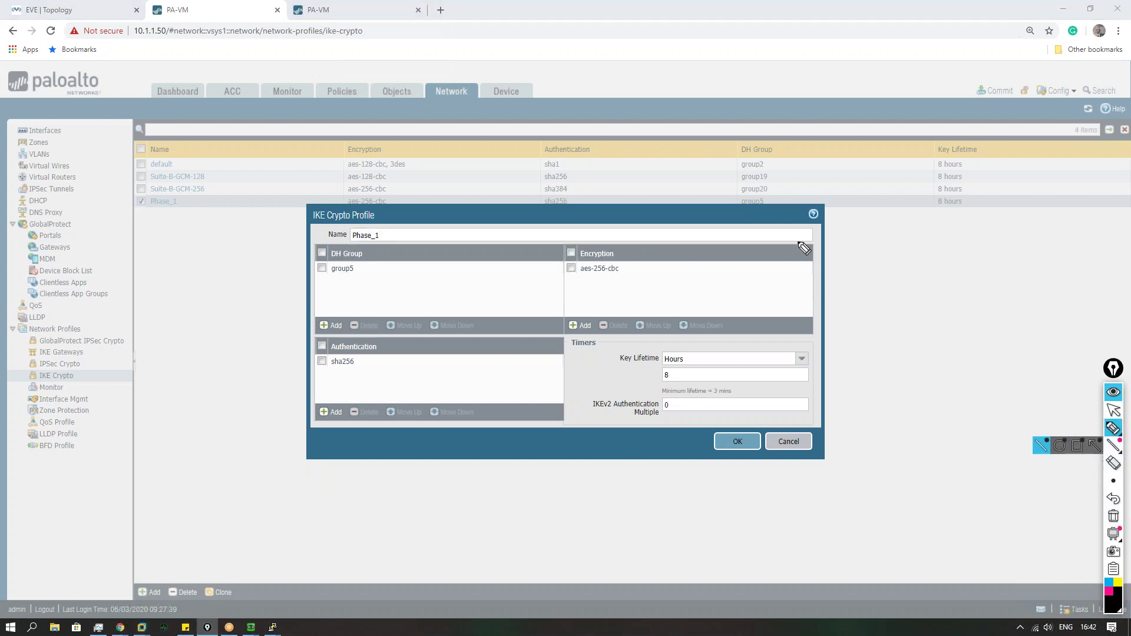
{"action": "mouse_move", "coordinate": [874, 247]}
{"action": "left_mouse_down"}
{"action": "mouse_move", "coordinate": [884, 265]}
{"action": "mouse_move", "coordinate": [869, 268]}
{"action": "mouse_move", "coordinate": [1061, 248]}
{"action": "mouse_move", "coordinate": [1084, 266]}
{"action": "left_mouse_up"}
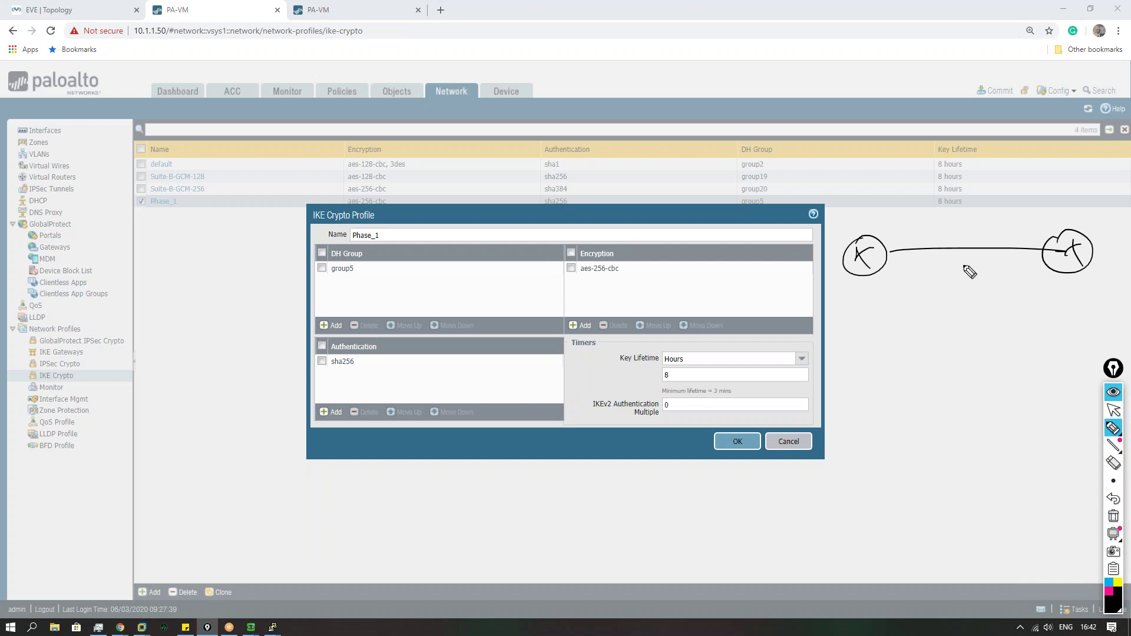
{"action": "left_click_drag", "start_coordinate": [889, 255], "coordinate": [883, 253]}
{"action": "left_click_drag", "start_coordinate": [1039, 250], "coordinate": [1043, 249]}
{"action": "mouse_move", "coordinate": [972, 230]}
{"action": "left_mouse_down"}
{"action": "mouse_move", "coordinate": [955, 237]}
{"action": "mouse_move", "coordinate": [980, 261]}
{"action": "mouse_move", "coordinate": [973, 233]}
{"action": "left_mouse_up"}
{"action": "left_click_drag", "start_coordinate": [894, 238], "coordinate": [944, 233]}
{"action": "left_click_drag", "start_coordinate": [1002, 224], "coordinate": [1004, 231]}
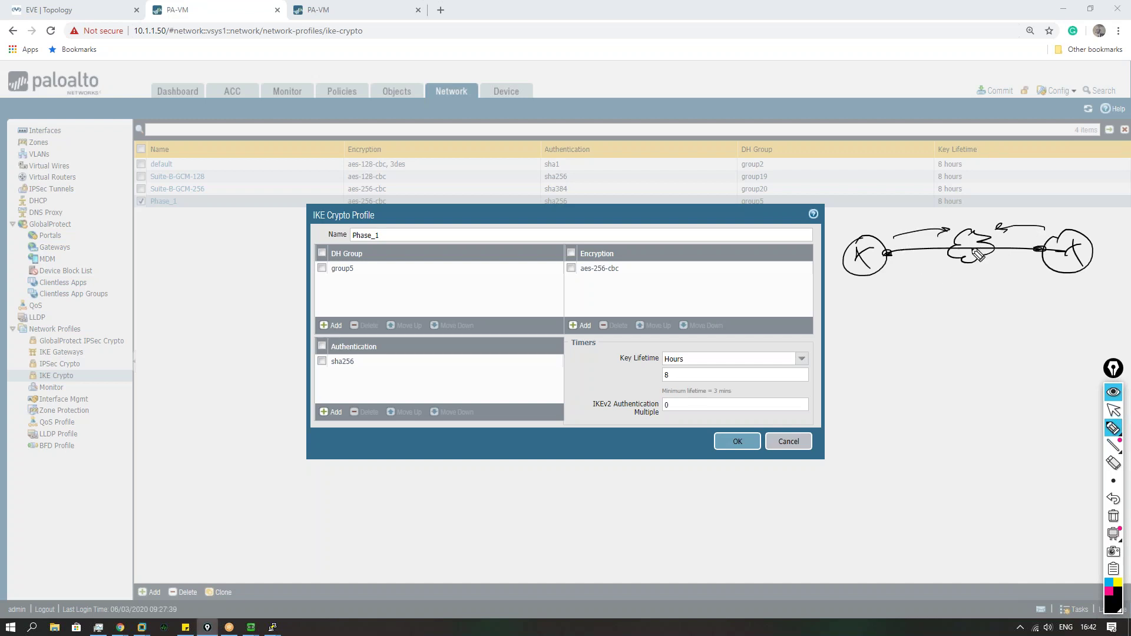
{"action": "mouse_move", "coordinate": [969, 310]}
{"action": "left_mouse_down"}
{"action": "mouse_move", "coordinate": [973, 272]}
{"action": "mouse_move", "coordinate": [979, 284]}
{"action": "mouse_move", "coordinate": [1021, 267]}
{"action": "left_mouse_up"}
{"action": "left_click", "coordinate": [914, 264]}
{"action": "left_click_drag", "start_coordinate": [864, 210], "coordinate": [893, 210]}
{"action": "left_click_drag", "start_coordinate": [919, 205], "coordinate": [965, 204]}
{"action": "left_click_drag", "start_coordinate": [982, 202], "coordinate": [994, 202]}
{"action": "left_click_drag", "start_coordinate": [1008, 203], "coordinate": [1036, 204]}
{"action": "left_click", "coordinate": [1051, 205]}
{"action": "left_click_drag", "start_coordinate": [874, 221], "coordinate": [910, 220]}
{"action": "left_click_drag", "start_coordinate": [925, 219], "coordinate": [934, 218]}
{"action": "left_click_drag", "start_coordinate": [948, 217], "coordinate": [959, 216]}
{"action": "left_click_drag", "start_coordinate": [975, 214], "coordinate": [1004, 211]}
{"action": "left_click_drag", "start_coordinate": [1009, 211], "coordinate": [1021, 211]}
{"action": "left_click", "coordinate": [1056, 214]}
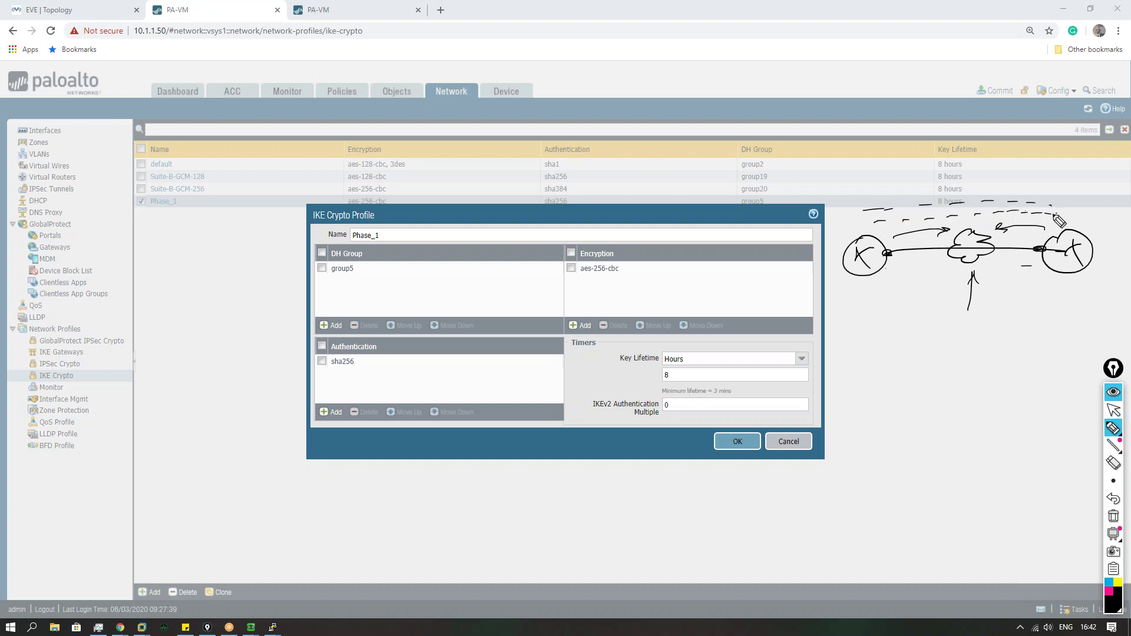
{"action": "mouse_move", "coordinate": [874, 325]}
{"action": "left_mouse_down"}
{"action": "mouse_move", "coordinate": [943, 331]}
{"action": "mouse_move", "coordinate": [909, 332]}
{"action": "mouse_move", "coordinate": [933, 328]}
{"action": "left_mouse_up"}
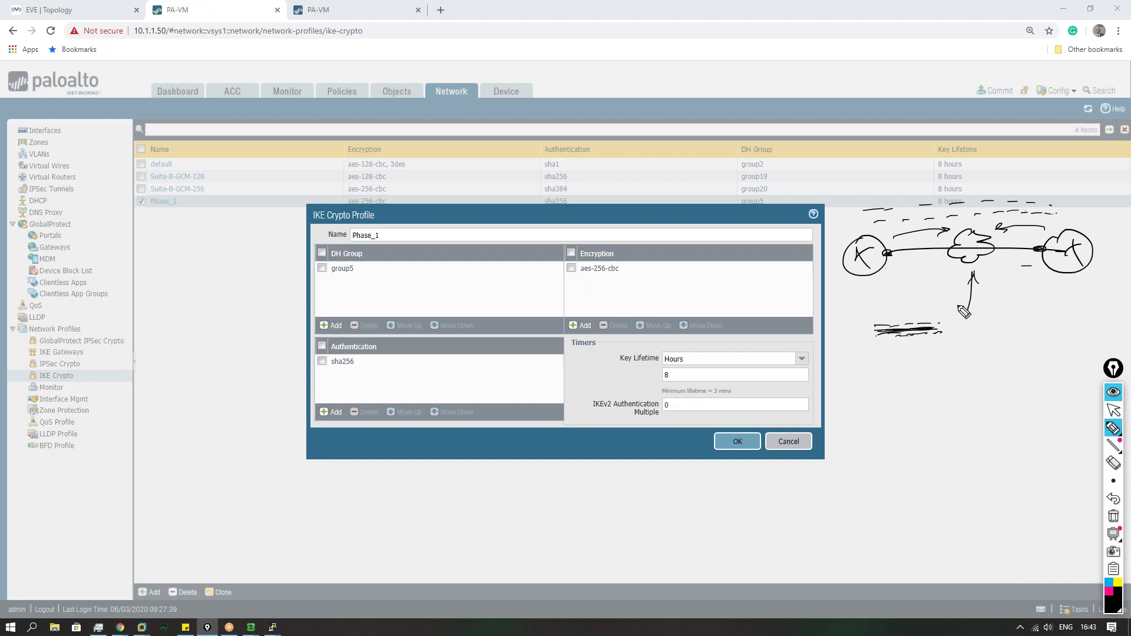
{"action": "mouse_move", "coordinate": [891, 329]}
{"action": "left_mouse_down"}
{"action": "mouse_move", "coordinate": [871, 333]}
{"action": "mouse_move", "coordinate": [915, 346]}
{"action": "mouse_move", "coordinate": [531, 245]}
{"action": "mouse_move", "coordinate": [374, 273]}
{"action": "mouse_move", "coordinate": [384, 284]}
{"action": "left_mouse_up"}
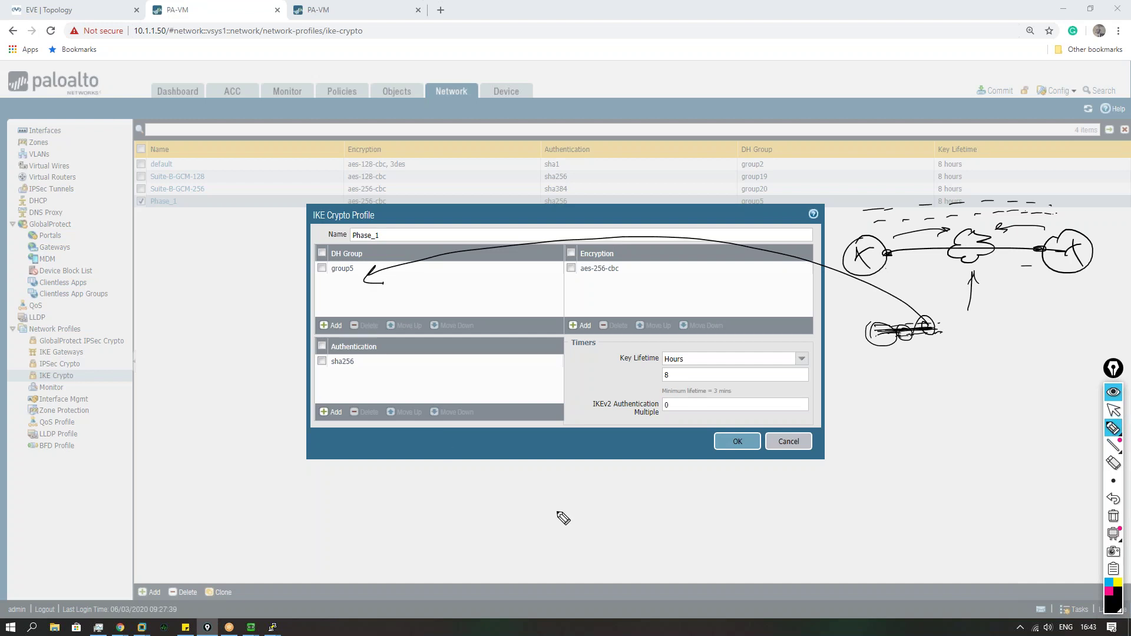
{"action": "left_click", "coordinate": [1114, 517]}
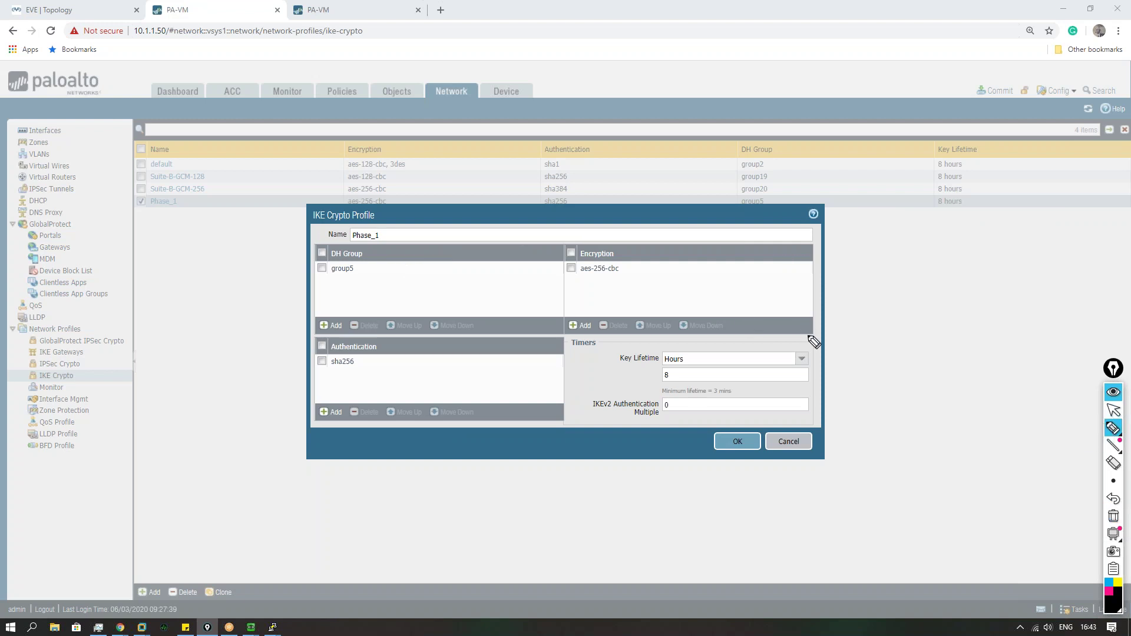
{"action": "left_click", "coordinate": [1122, 419]}
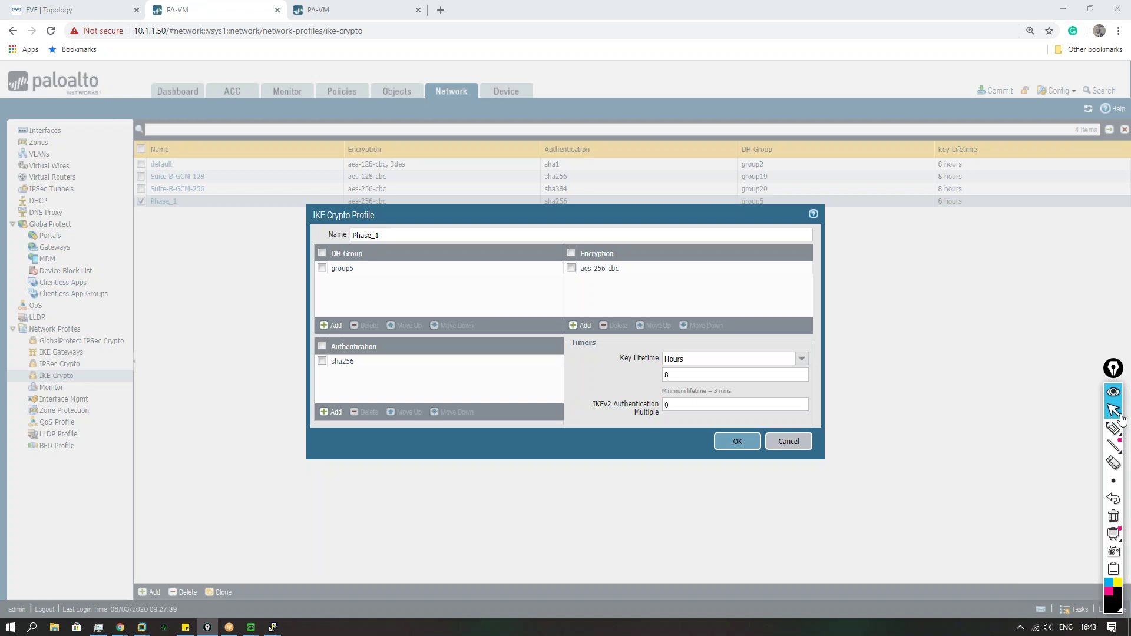
Step: Leave Phase_1's DH group at group5, cancel the dialog, and show the IKE Gateways list
{"action": "left_click", "coordinate": [354, 269]}
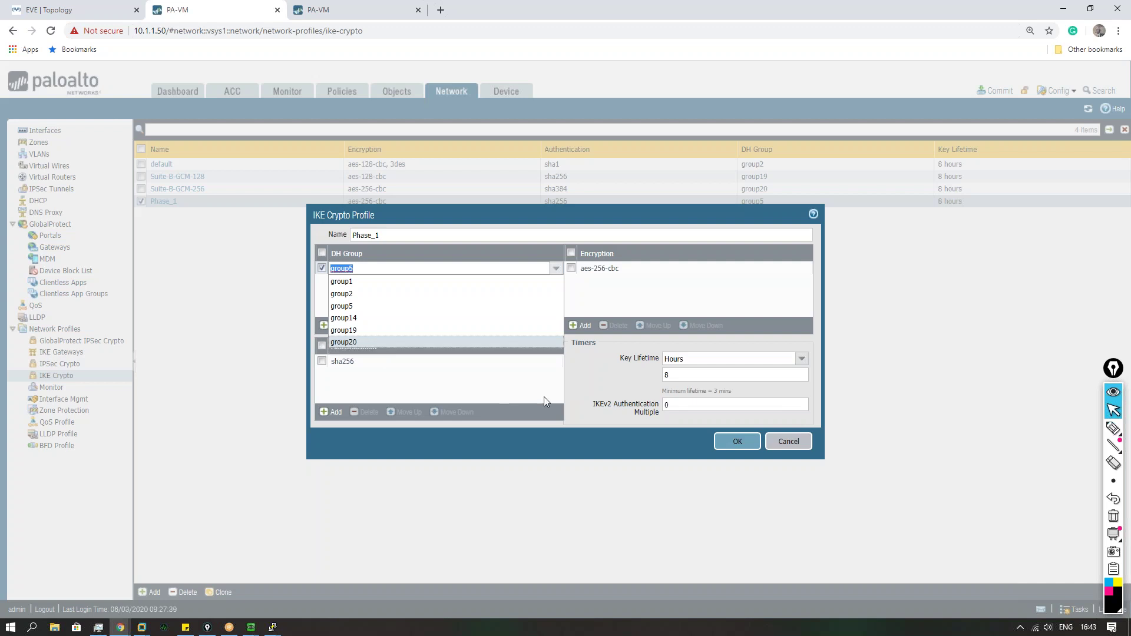
{"action": "left_click", "coordinate": [617, 360]}
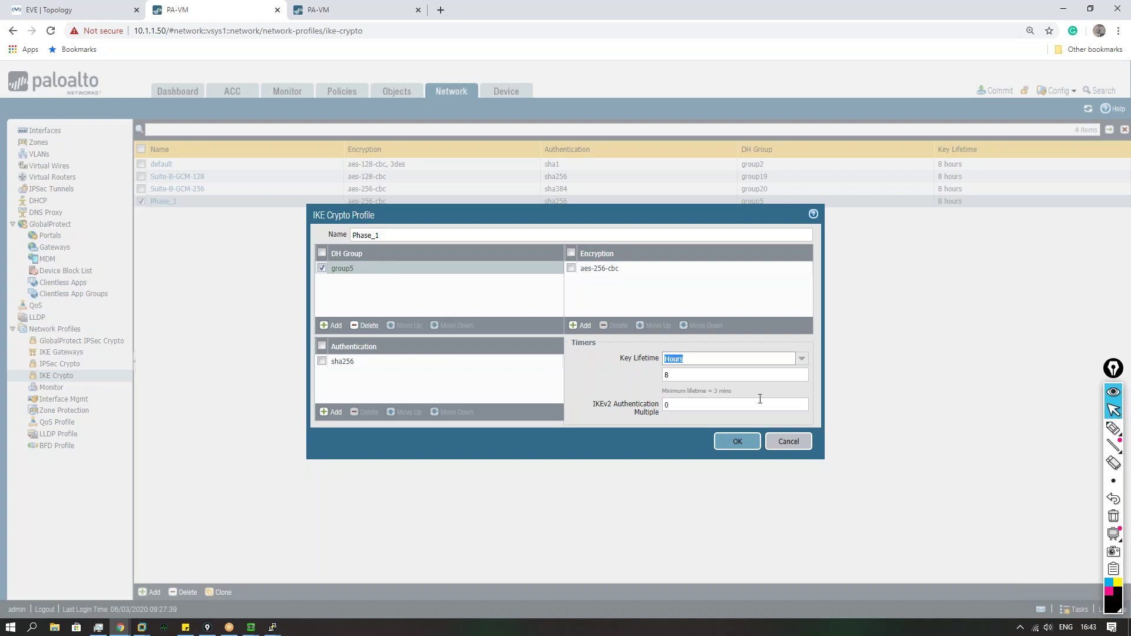
{"action": "left_click", "coordinate": [788, 442]}
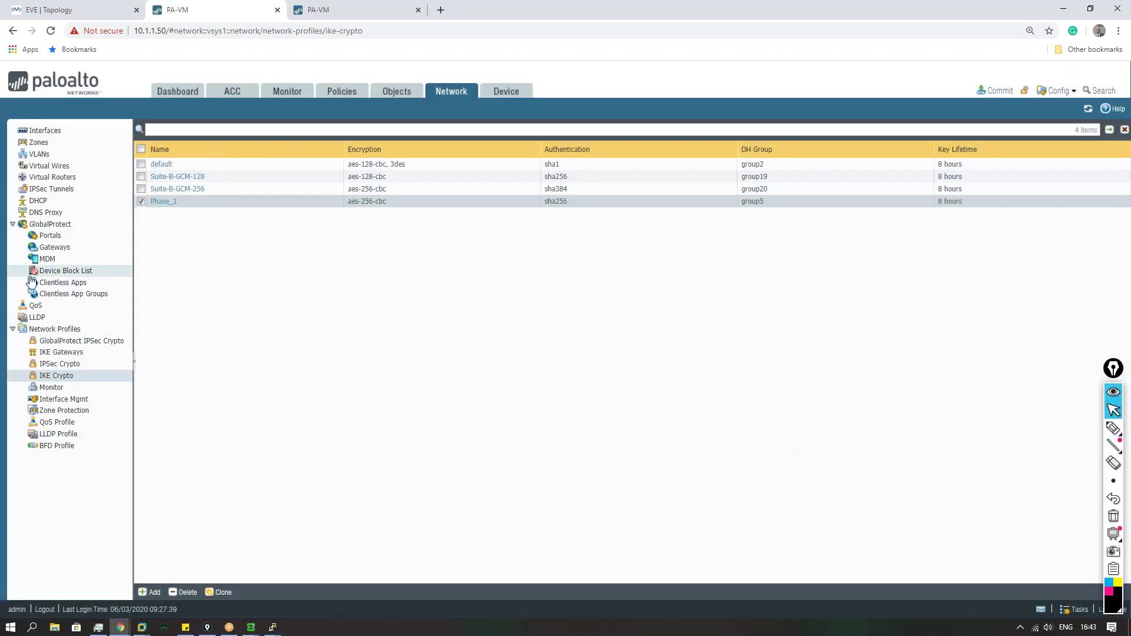
{"action": "left_click", "coordinate": [79, 356]}
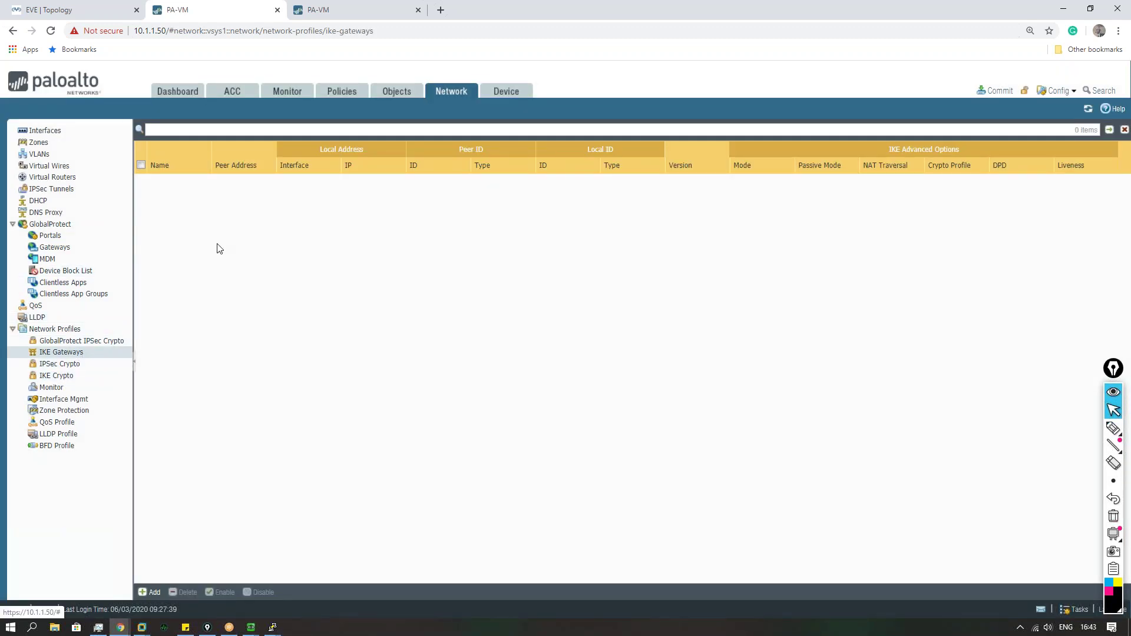
Step: Add IKE gateway Phase_1 on ethernet1/1, local IP 100.1.1.1/24, peer 200.1.1.1
{"action": "left_click", "coordinate": [142, 595]}
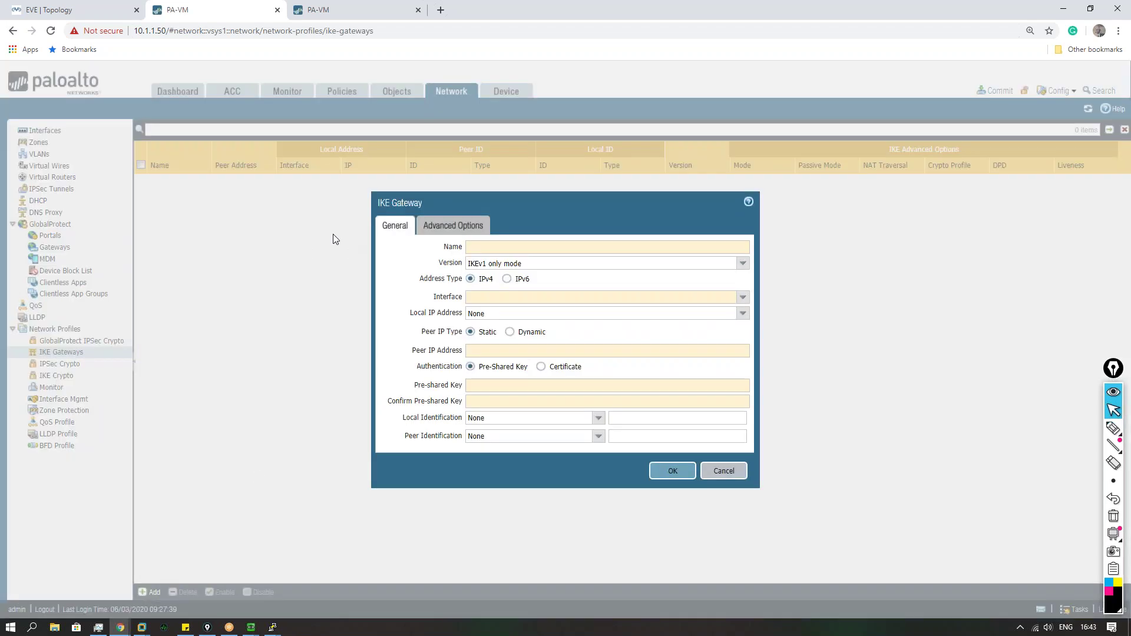
{"action": "type", "text": "Phase 1"}
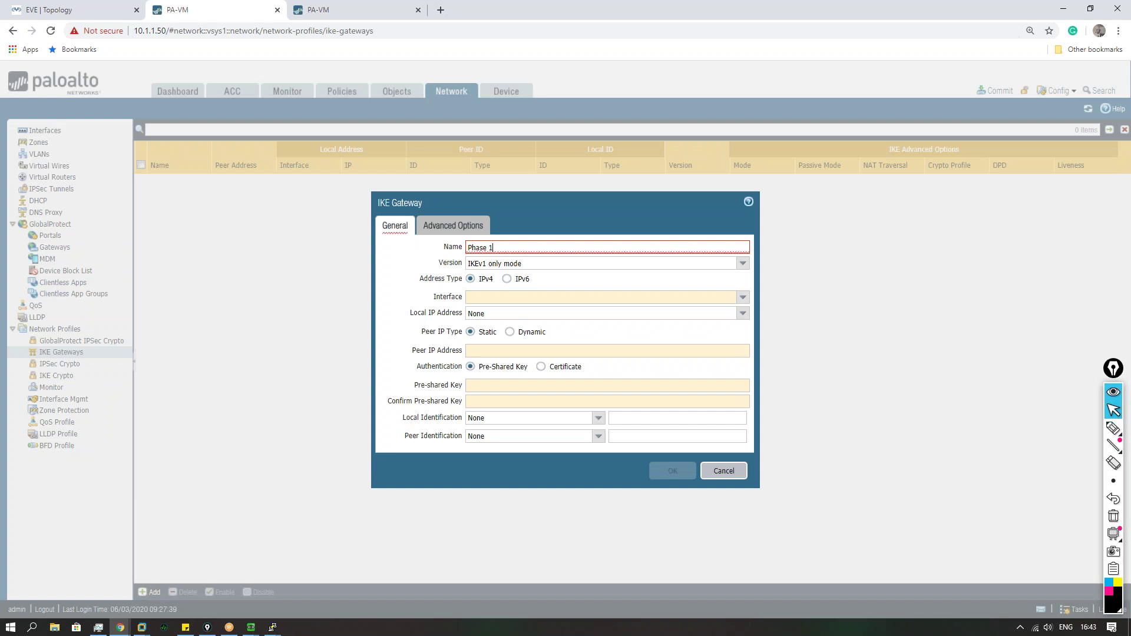
{"action": "key", "text": "BackSpace"}
{"action": "type", "text": "_1"}
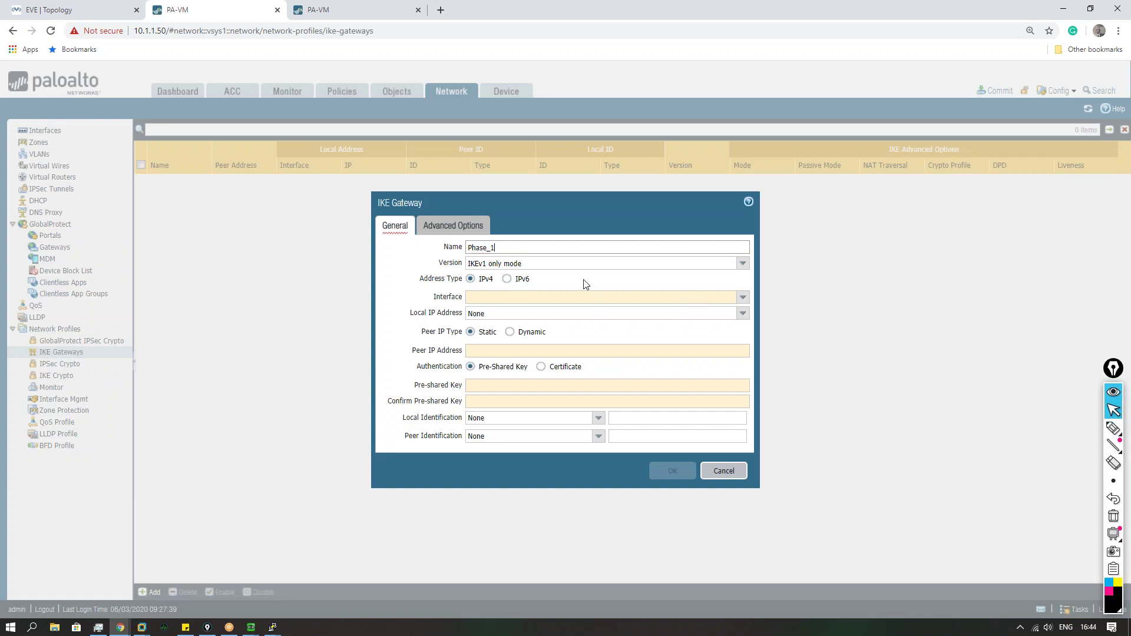
{"action": "left_click", "coordinate": [743, 297]}
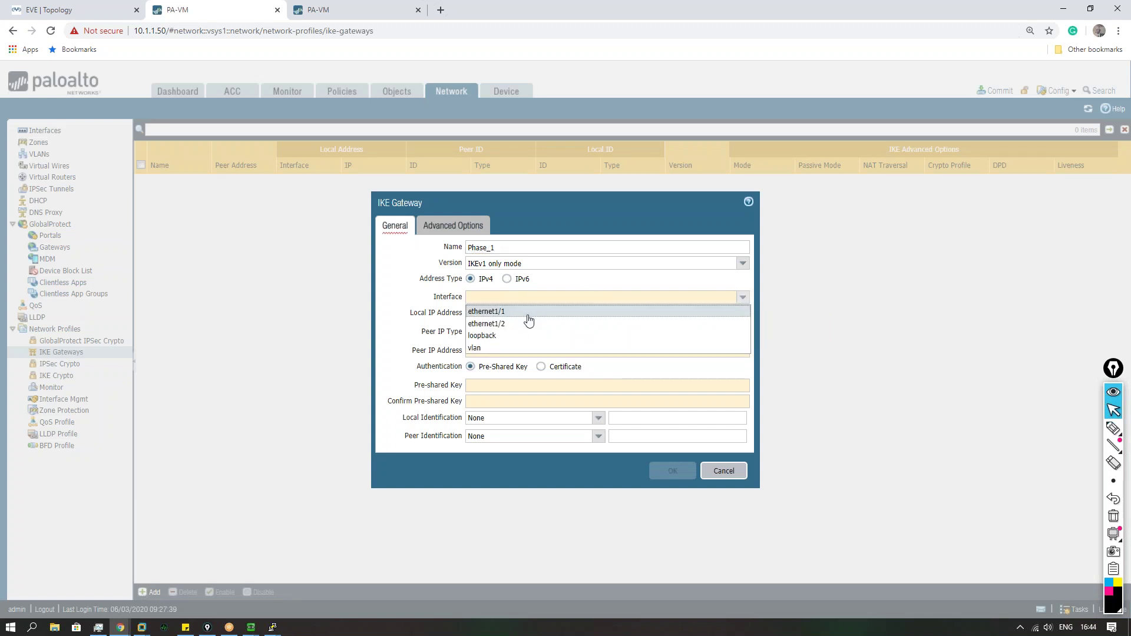
{"action": "left_click", "coordinate": [528, 316]}
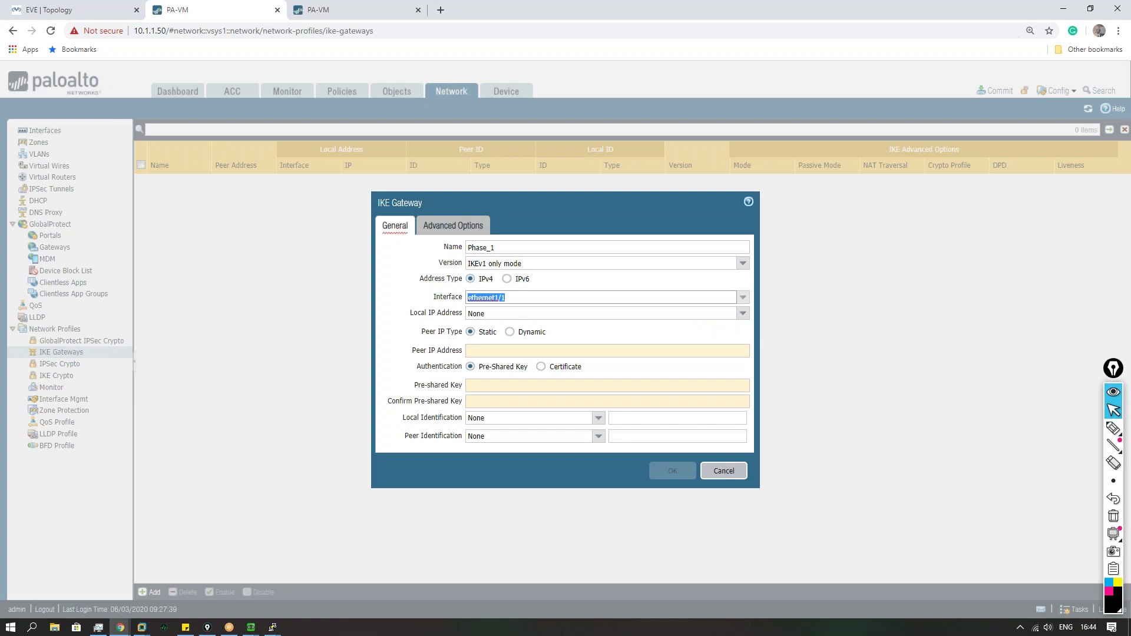
{"action": "left_click", "coordinate": [736, 317]}
{"action": "left_click", "coordinate": [498, 339]}
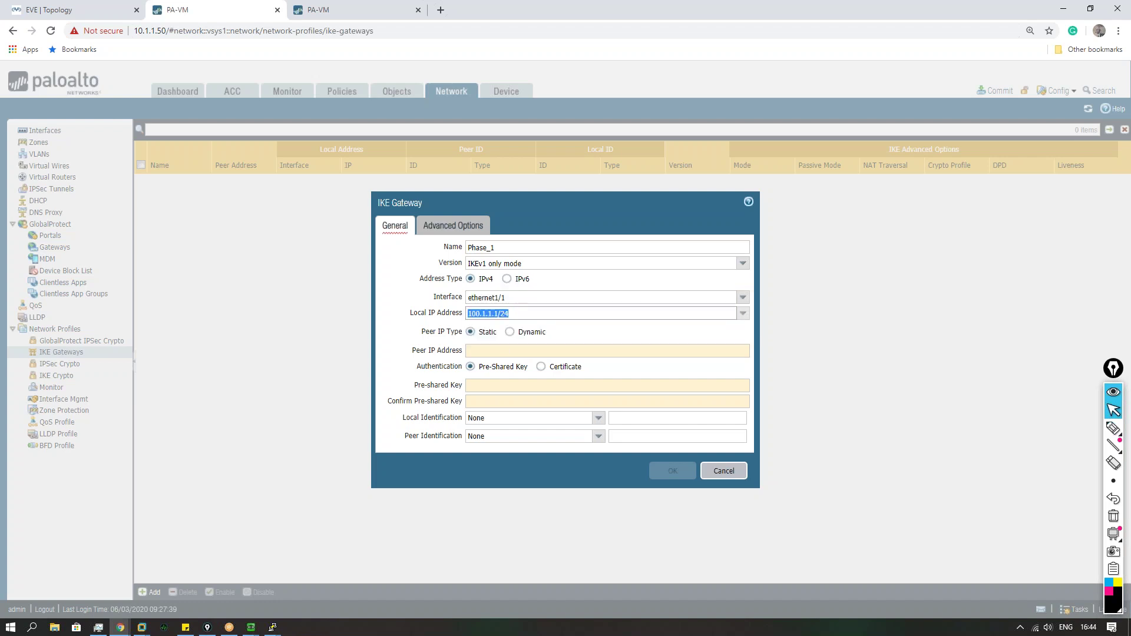
{"action": "left_click", "coordinate": [495, 354]}
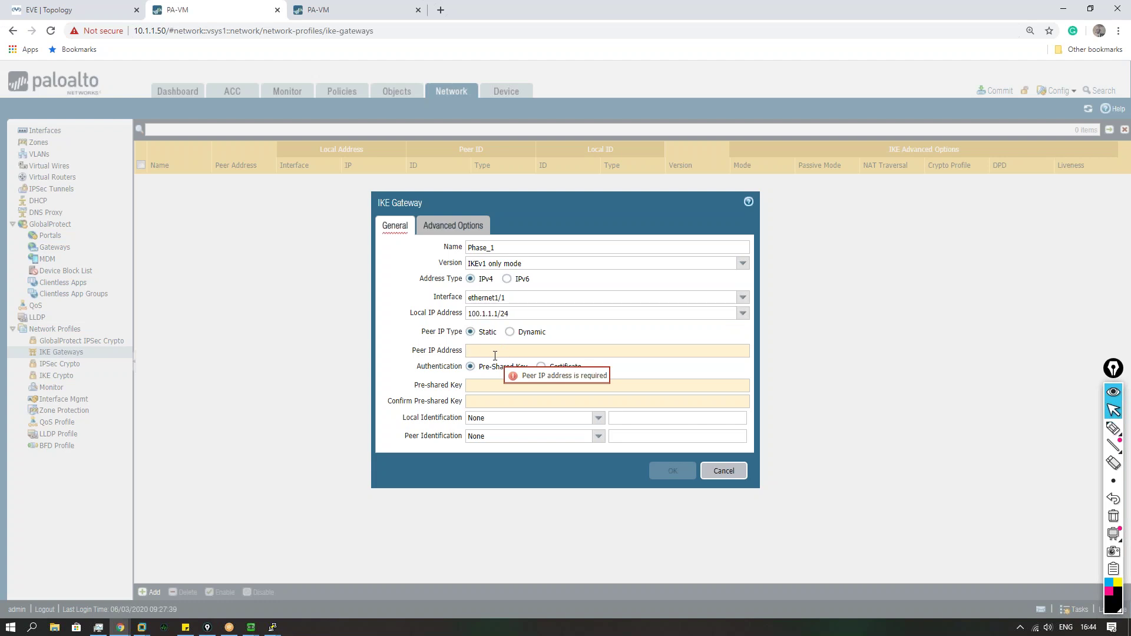
{"action": "type", "text": "200.1.1.1"}
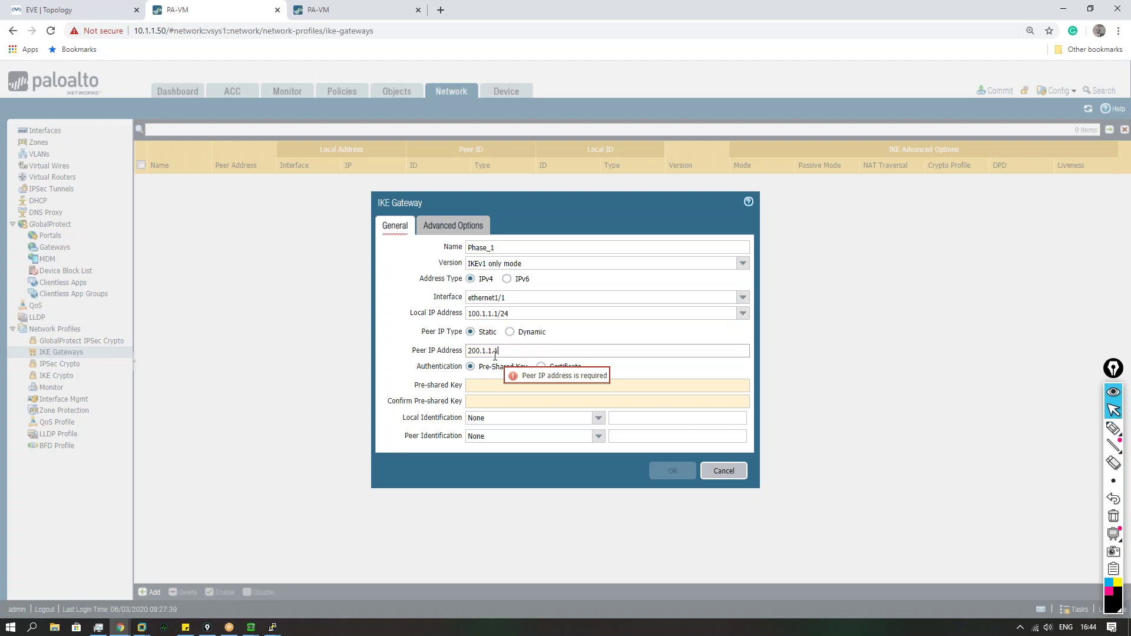
Step: Enter and confirm the pre-shared key, keep exchange mode auto, apply crypto profile Phase_1, and save
{"action": "left_click", "coordinate": [492, 386]}
{"action": "type", "text": "•••••"}
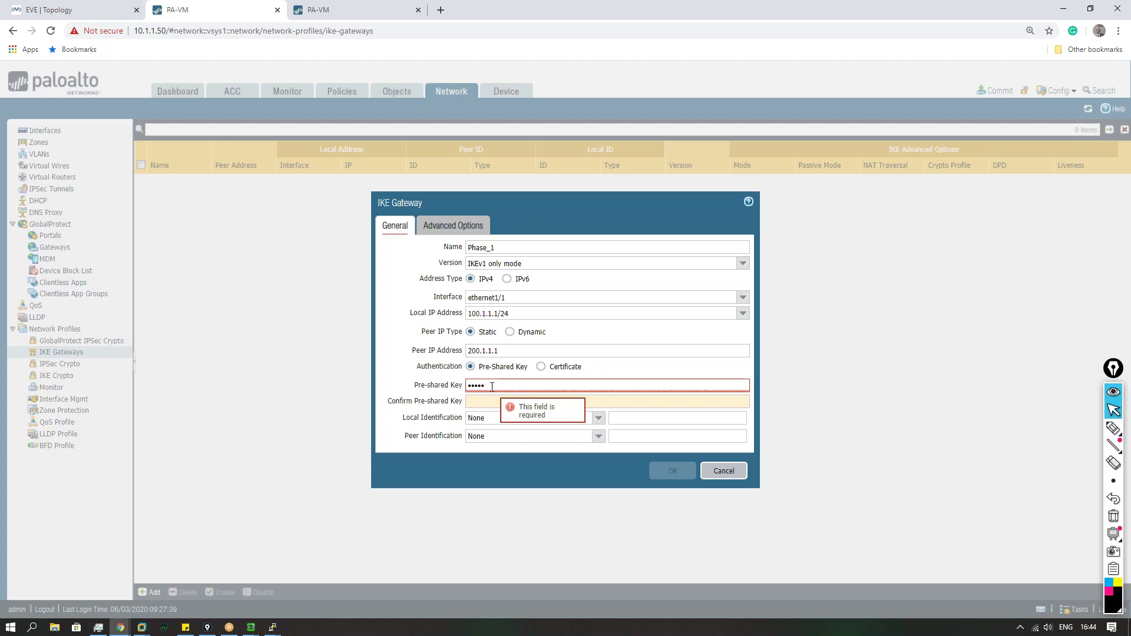
{"action": "type", "text": "•••"}
{"action": "key", "text": "Tab"}
{"action": "type", "text": "•••••••"}
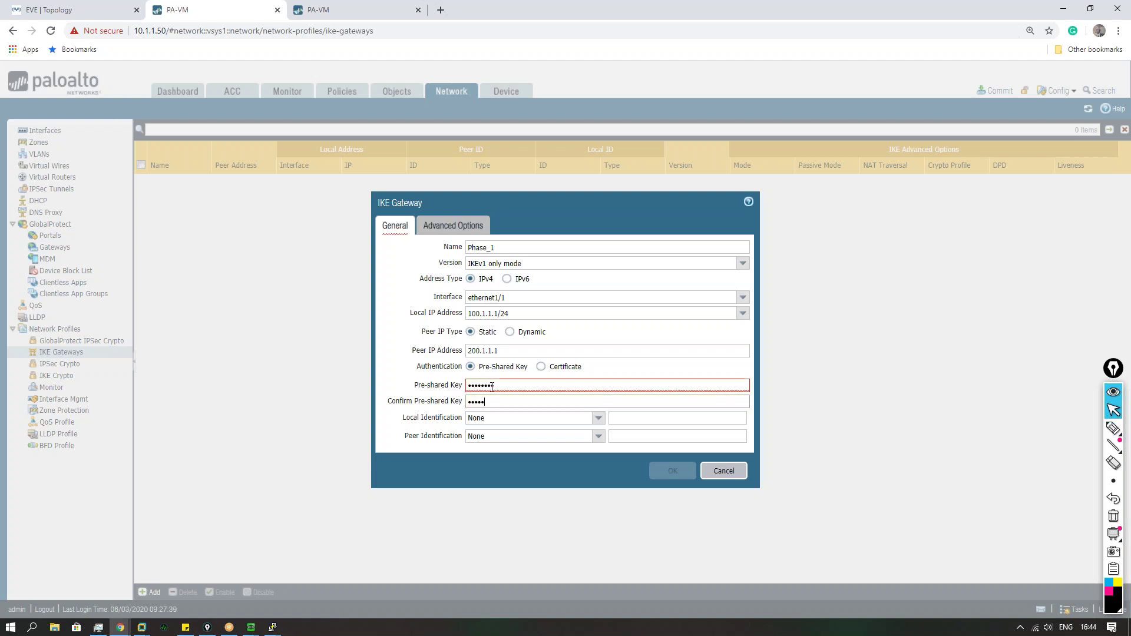
{"action": "type", "text": "•"}
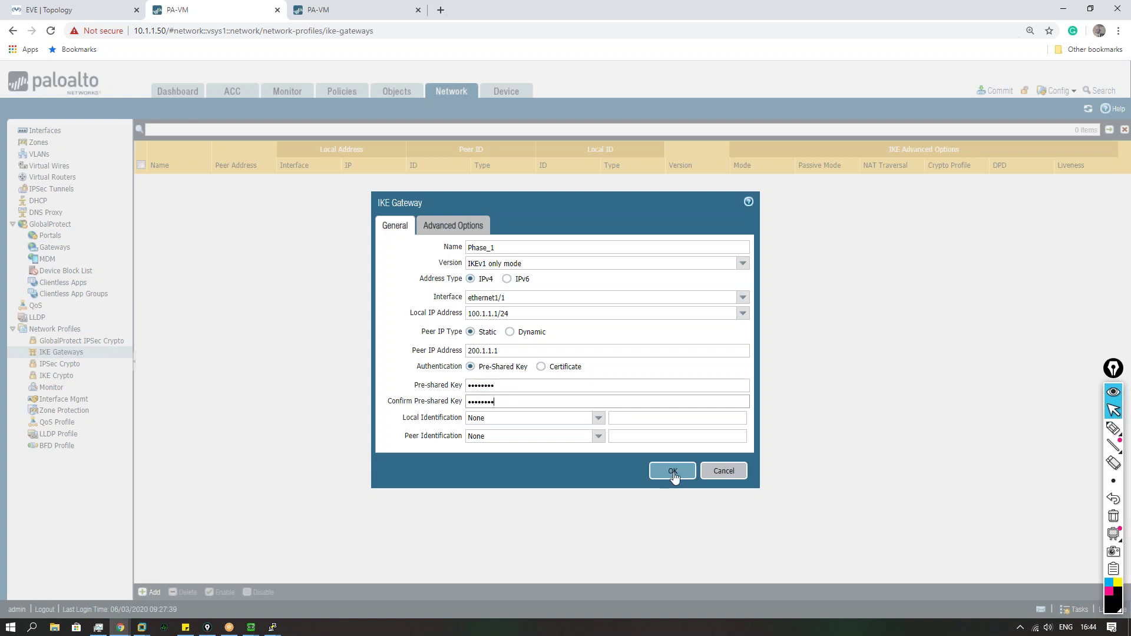
{"action": "left_click", "coordinate": [454, 230]}
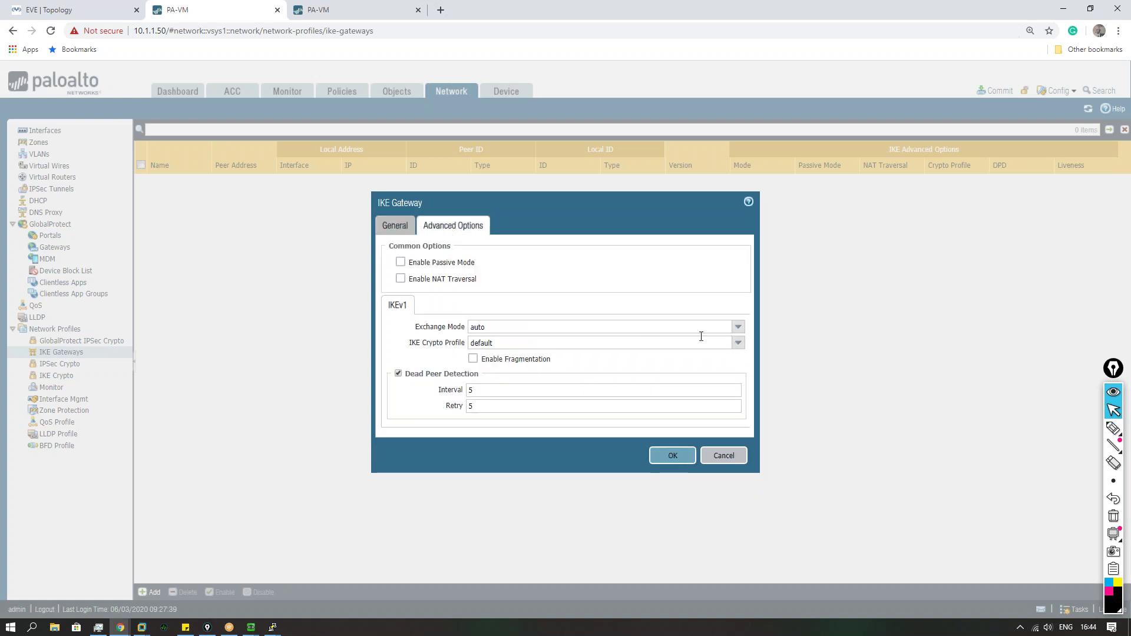
{"action": "left_click", "coordinate": [738, 327]}
{"action": "left_click", "coordinate": [494, 340]}
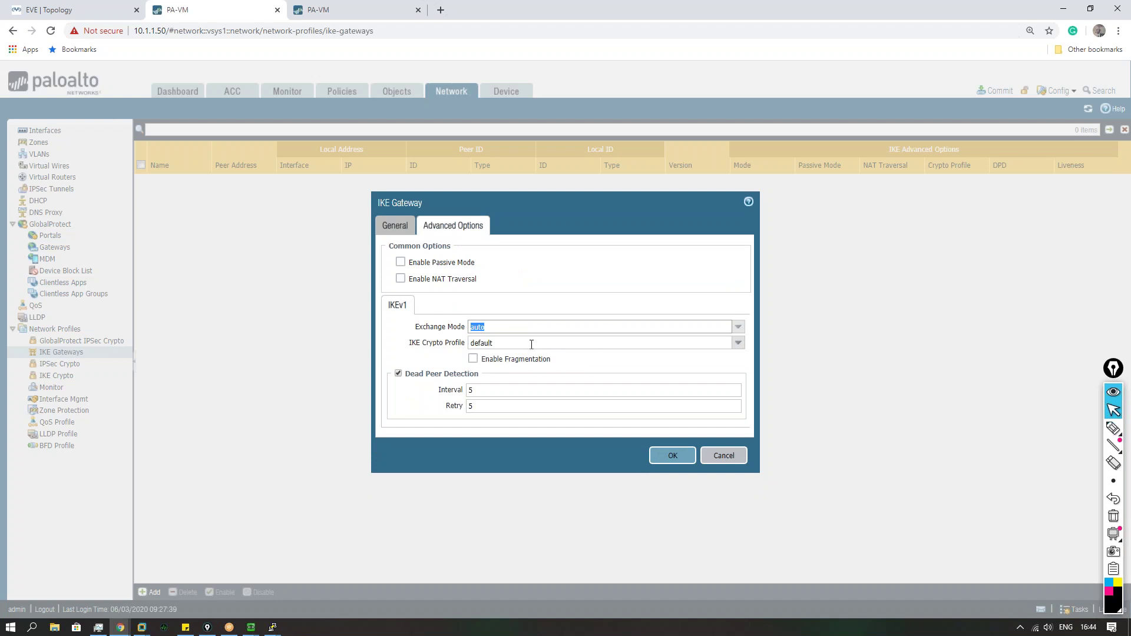
{"action": "left_click", "coordinate": [738, 343]}
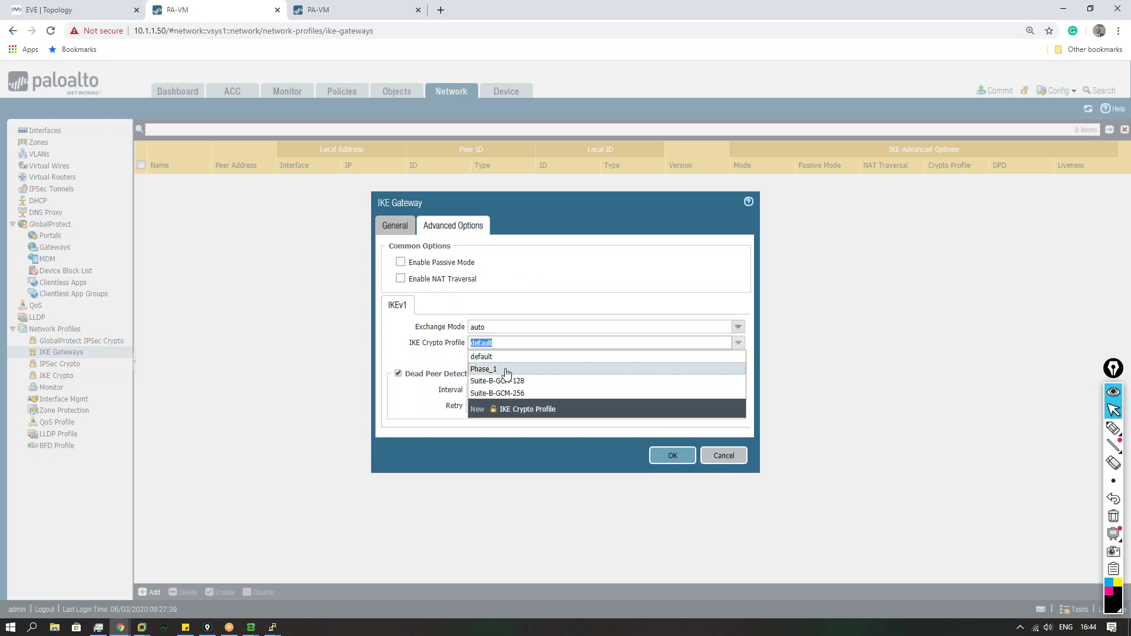
{"action": "left_click", "coordinate": [506, 372]}
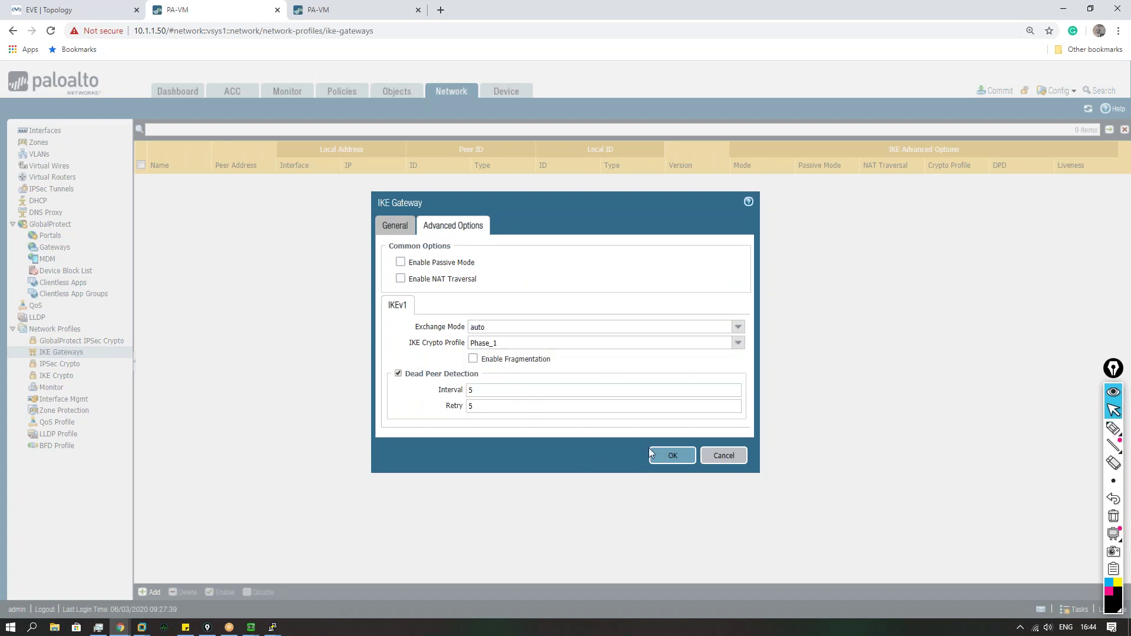
{"action": "left_click", "coordinate": [674, 455]}
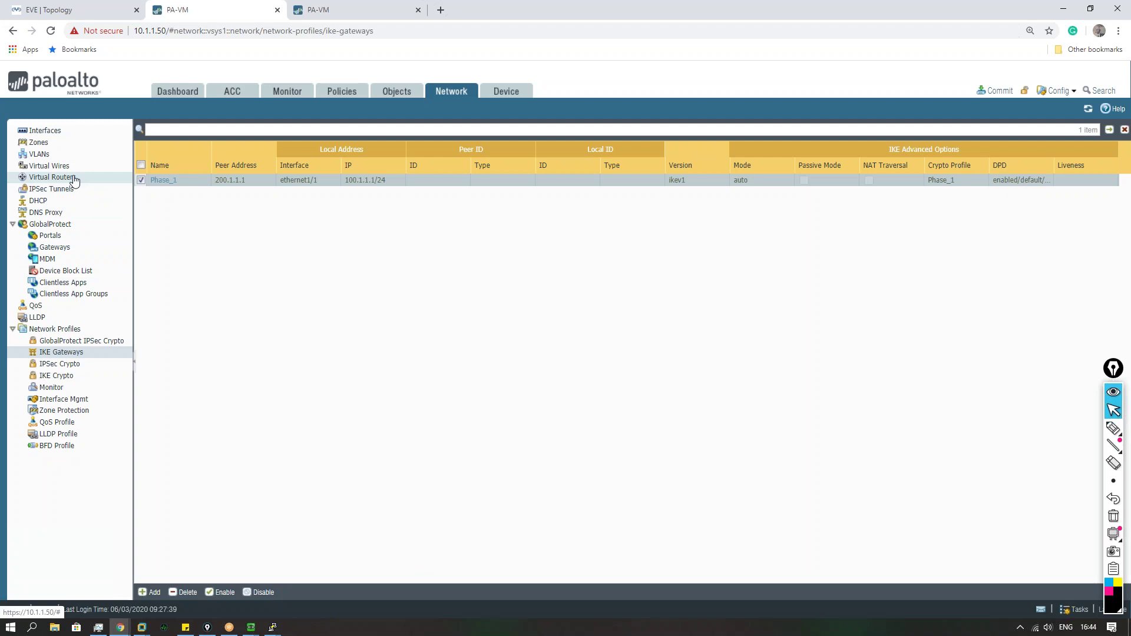
{"action": "left_click", "coordinate": [74, 179]}
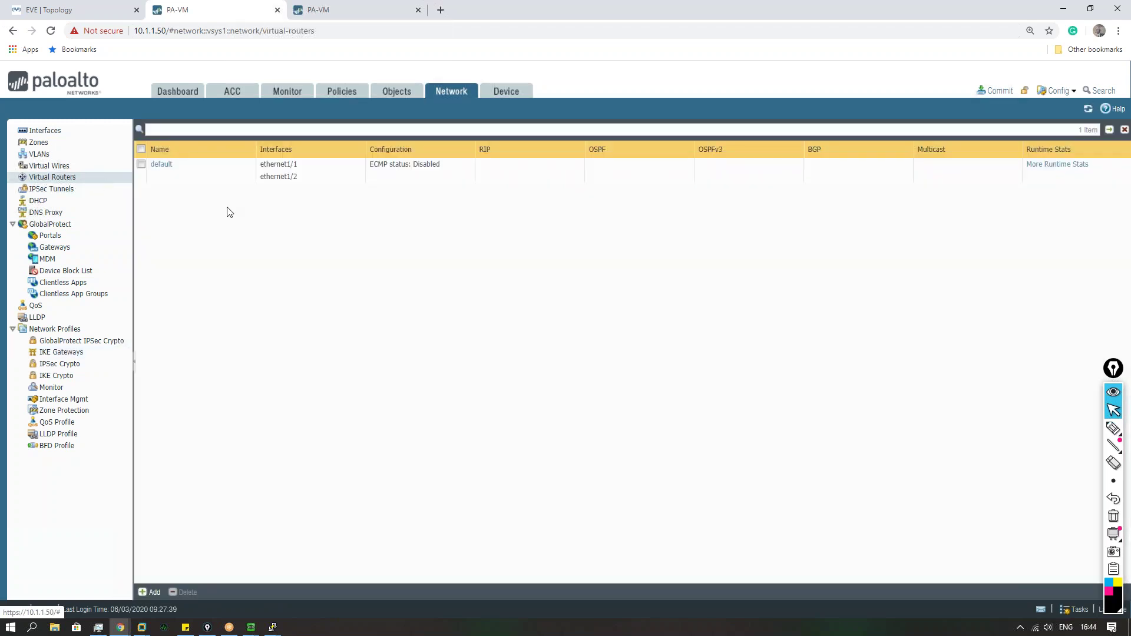
{"action": "left_click", "coordinate": [161, 165]}
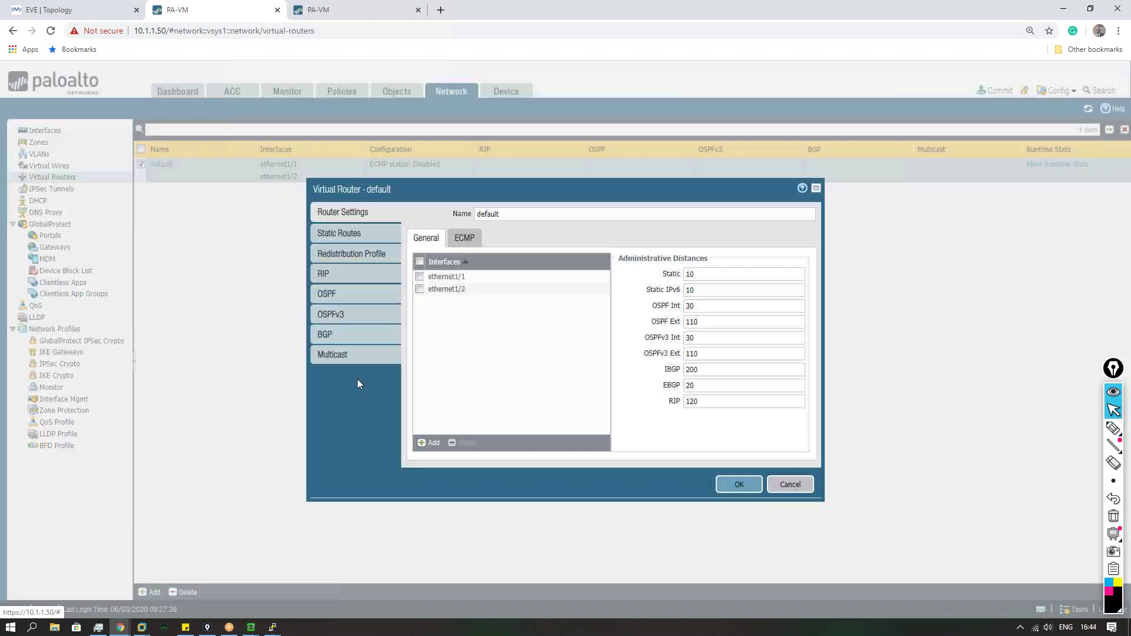
{"action": "left_click", "coordinate": [345, 232]}
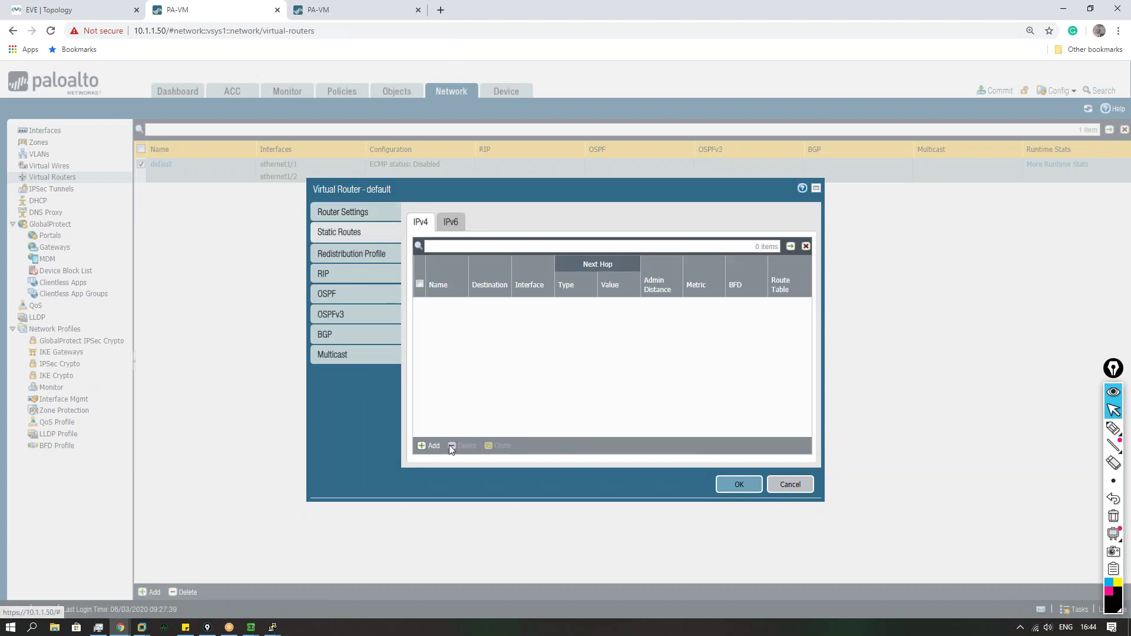
{"action": "left_click", "coordinate": [436, 446]}
{"action": "left_click", "coordinate": [486, 211]}
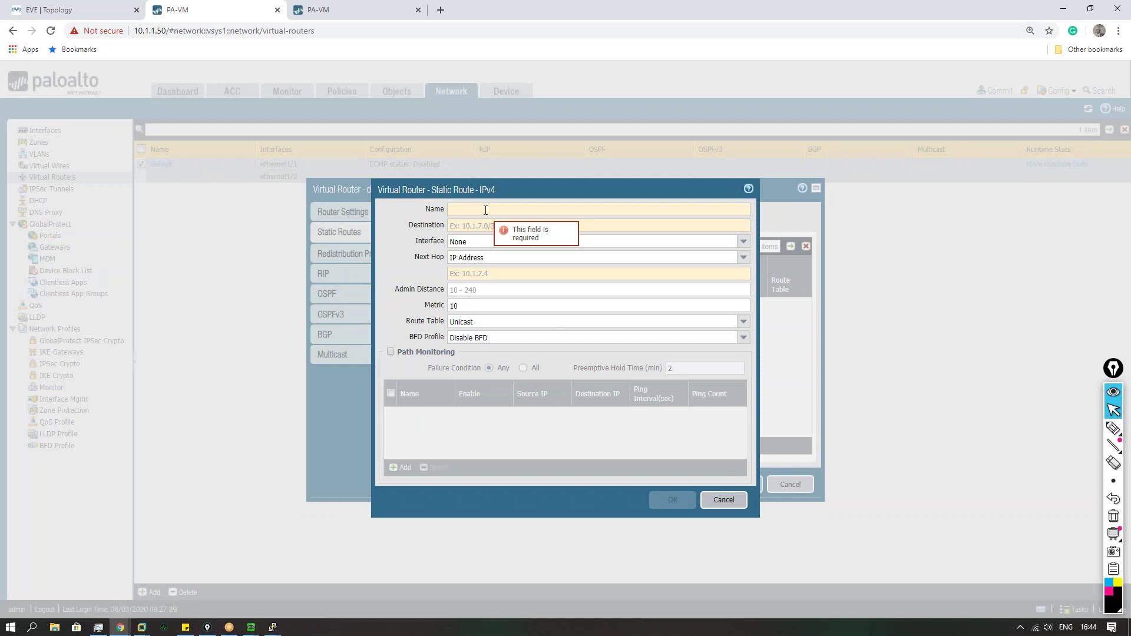
{"action": "type", "text": "0.0.0.0/"}
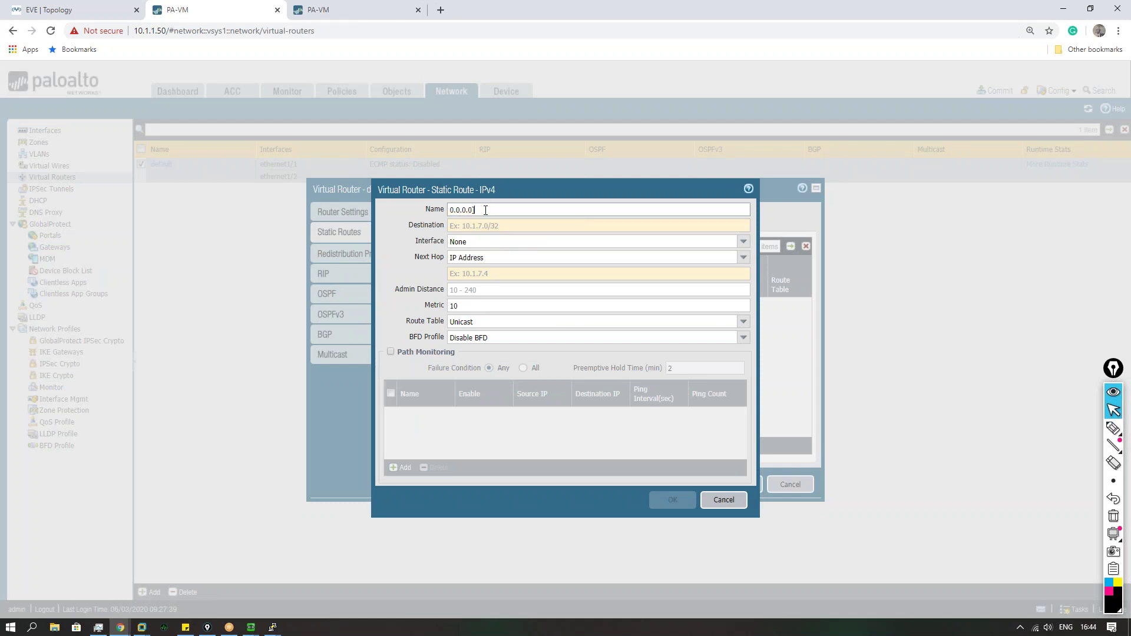
{"action": "key", "text": "BackSpace"}
{"action": "key", "text": "BackSpace"}
{"action": "key", "text": "BackSpace"}
{"action": "key", "text": "BackSpace"}
{"action": "key", "text": "BackSpace"}
{"action": "key", "text": "BackSpace"}
{"action": "key", "text": "BackSpace"}
{"action": "type", "text": "Def"}
{"action": "key", "text": "Tab"}
{"action": "type", "text": "0.0.0.0/0"}
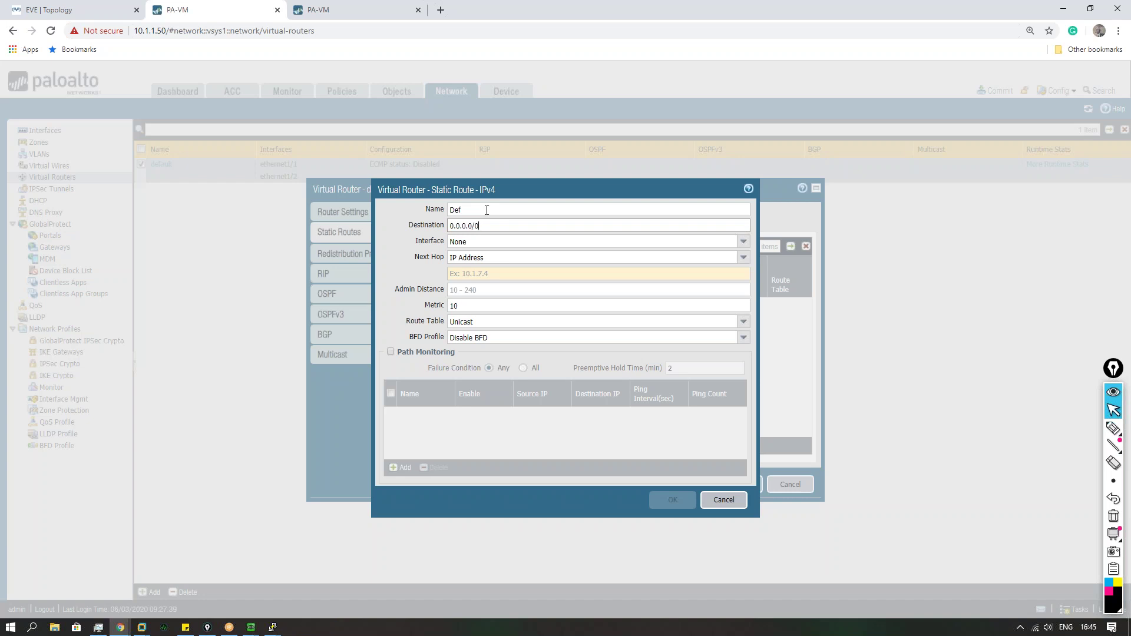
{"action": "left_click", "coordinate": [724, 500]}
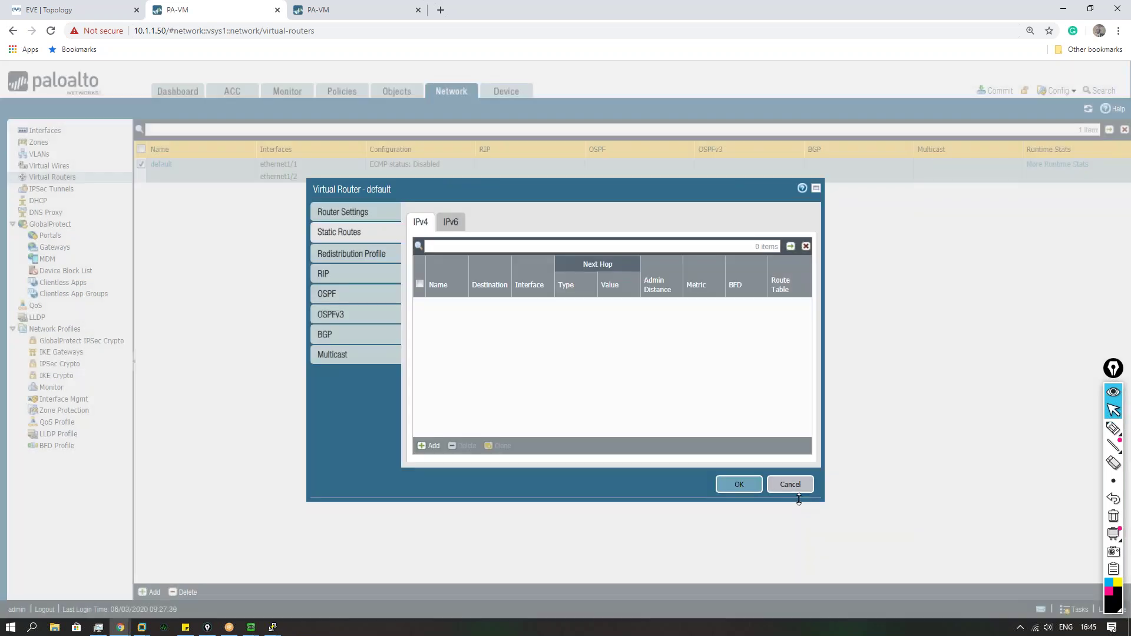
{"action": "left_click", "coordinate": [790, 485]}
{"action": "left_click", "coordinate": [61, 352]}
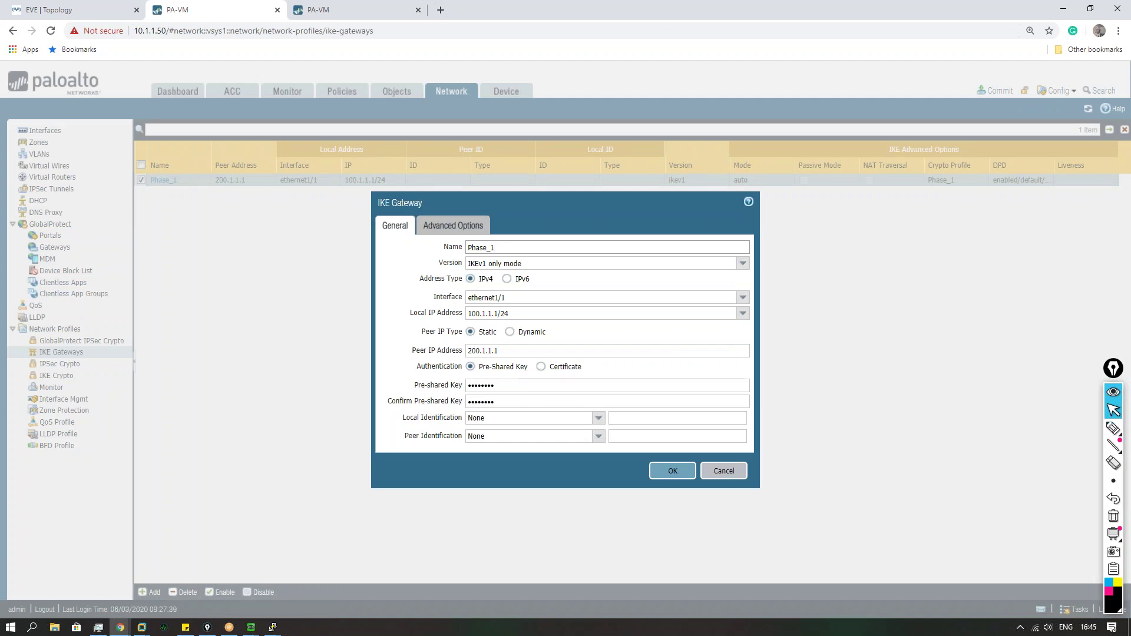
Step: Confirm Phase_1 stays IKEv1 only mode with exchange mode auto in its advanced options
{"action": "left_click", "coordinate": [743, 263]}
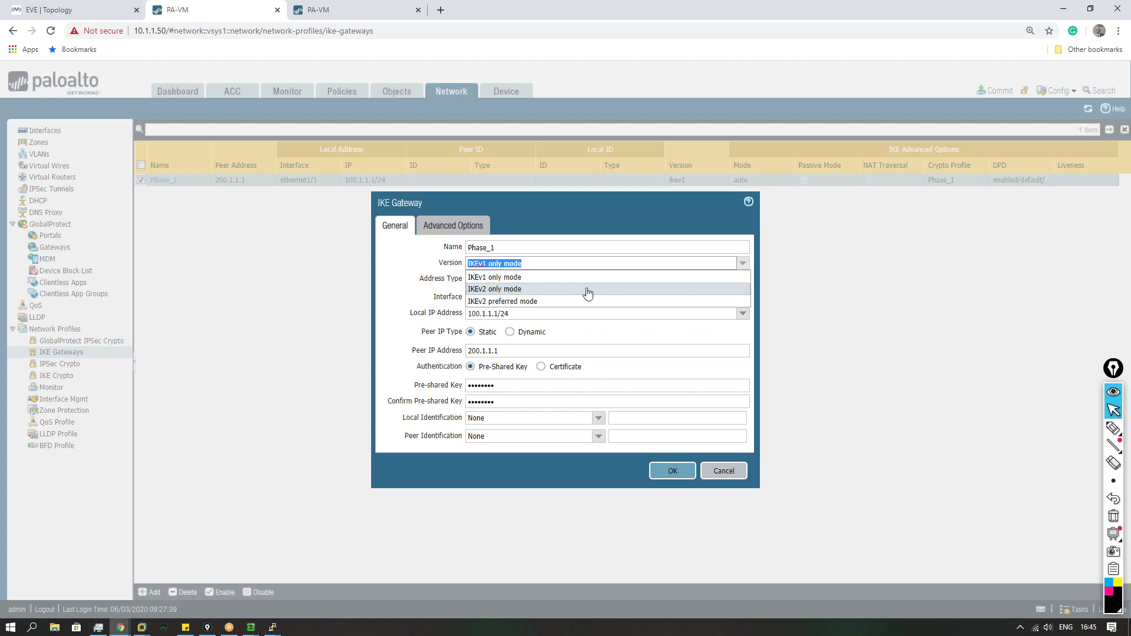
{"action": "left_click", "coordinate": [404, 265]}
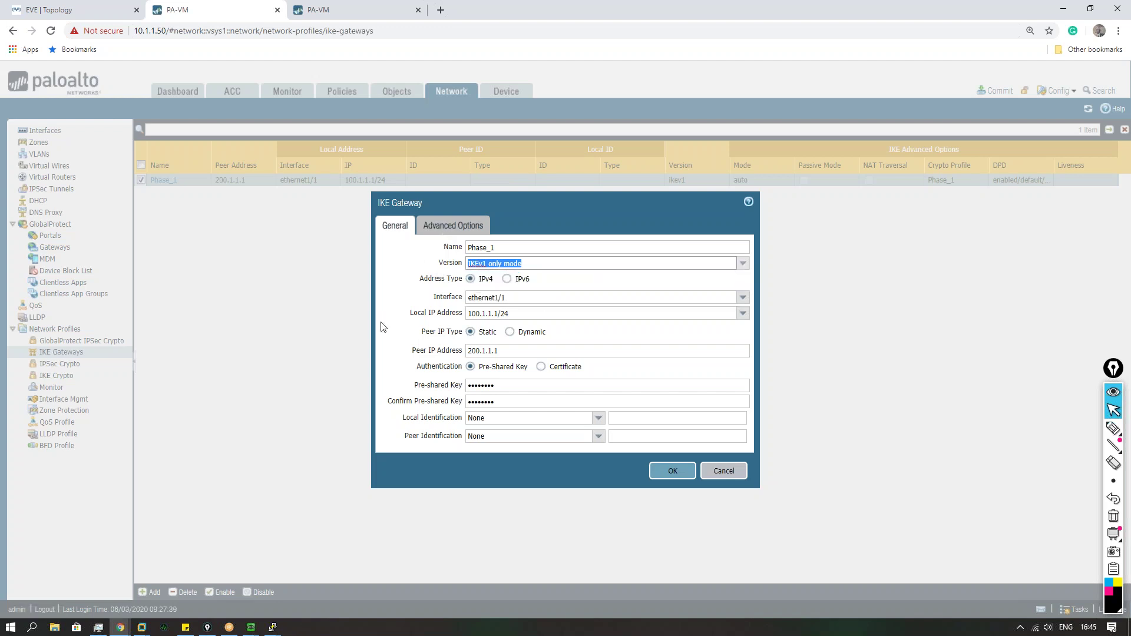
{"action": "left_click", "coordinate": [469, 226]}
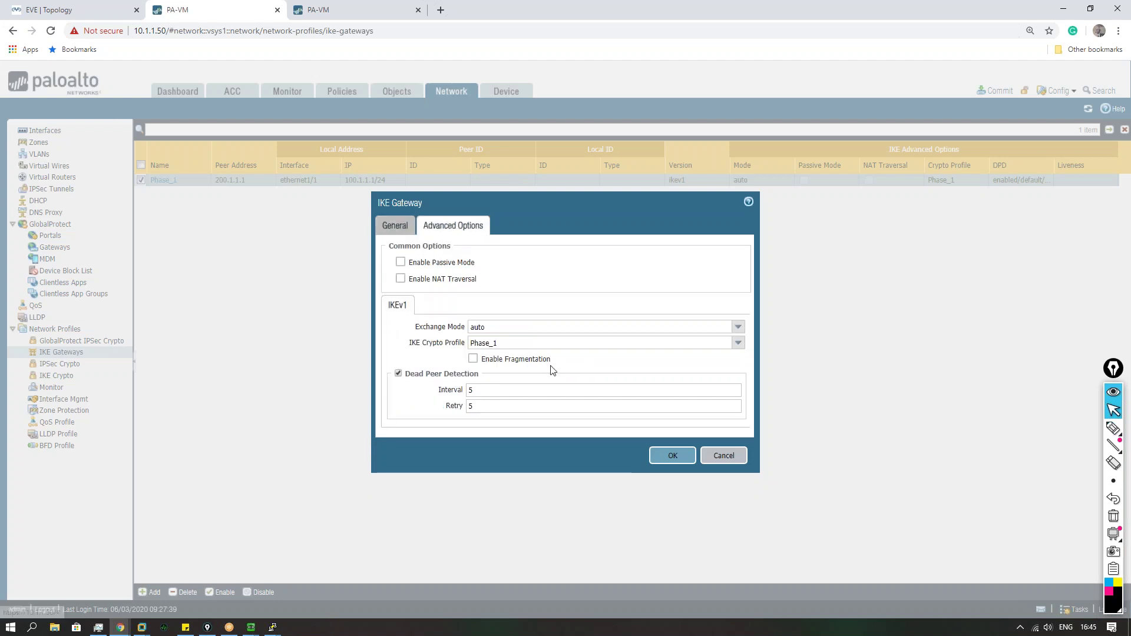
{"action": "left_click", "coordinate": [738, 332]}
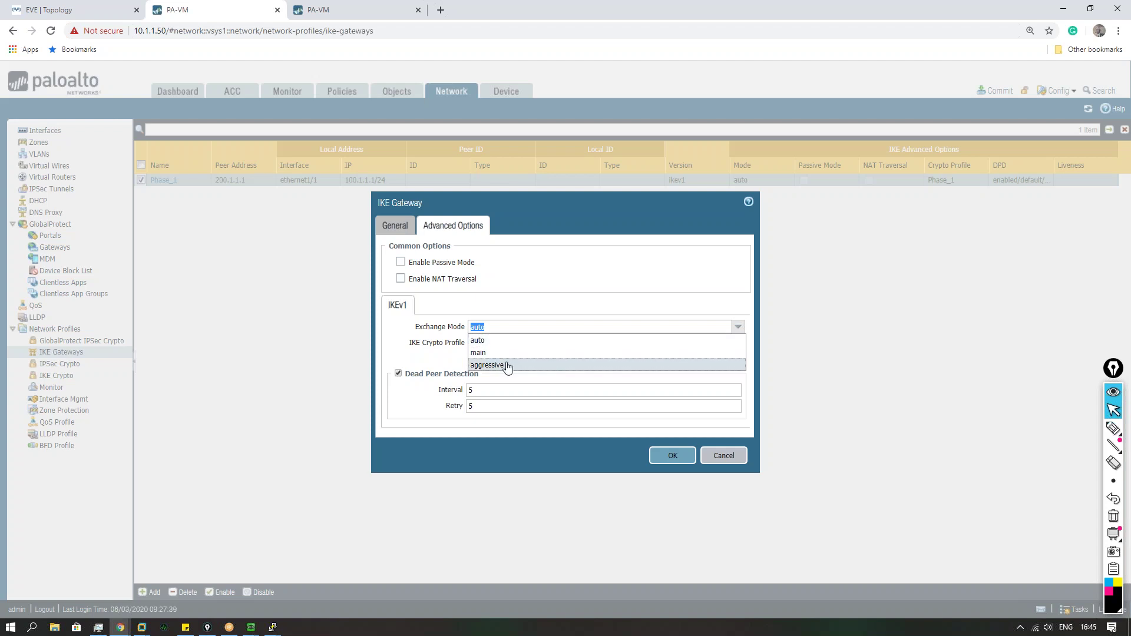
{"action": "left_click", "coordinate": [502, 345]}
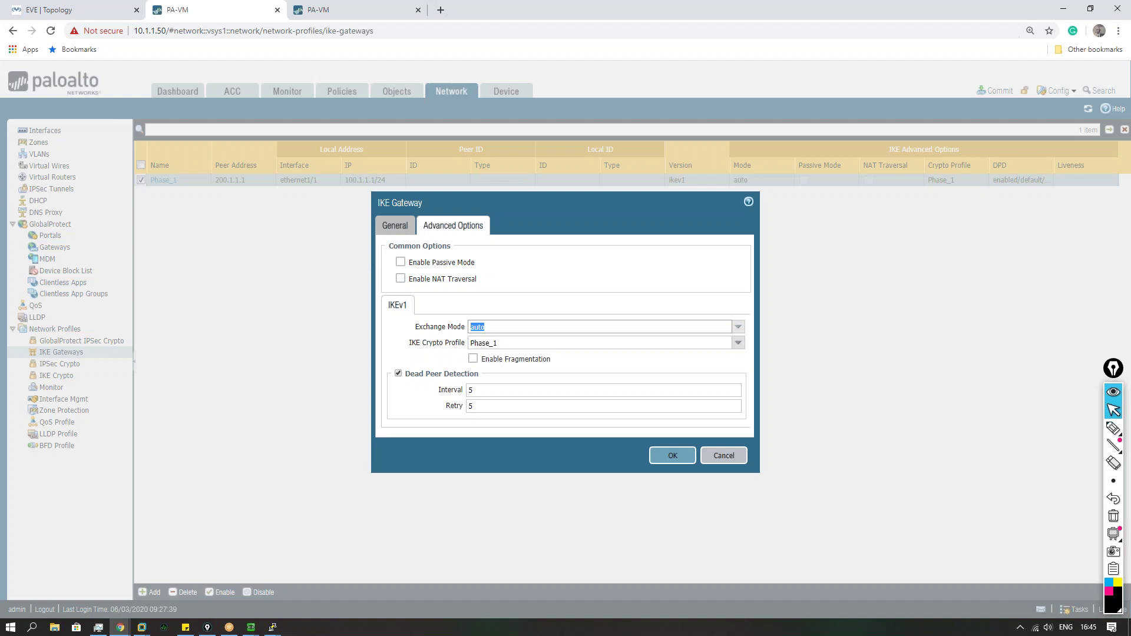
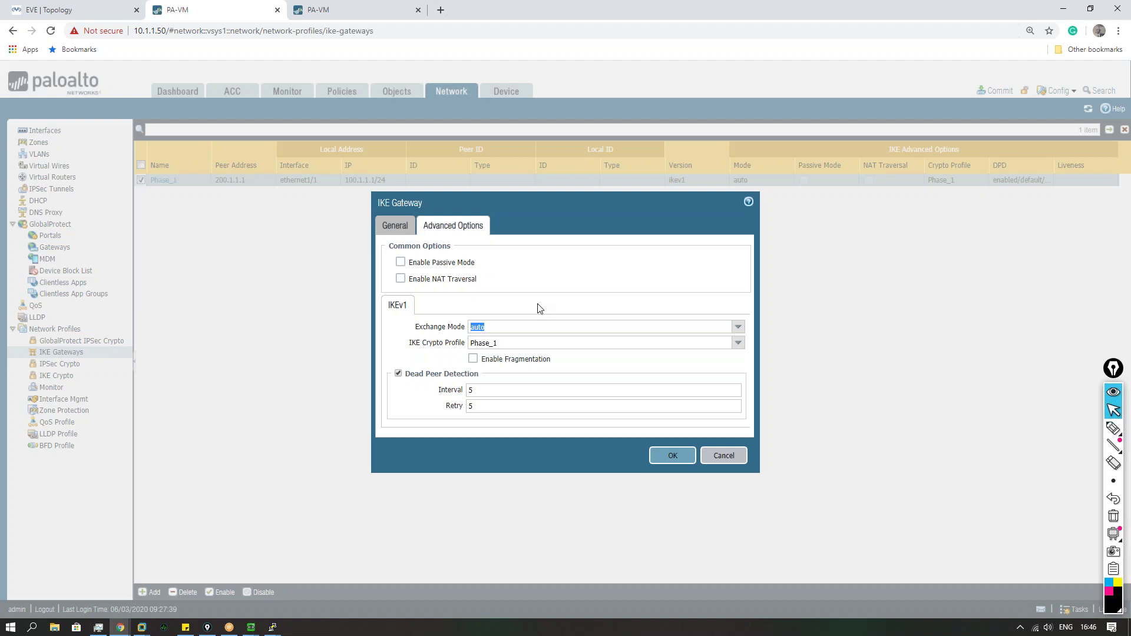
Step: Reload the IKE gateways list and confirm Phase_1 keeps IKEv1 only mode
{"action": "left_click", "coordinate": [725, 456]}
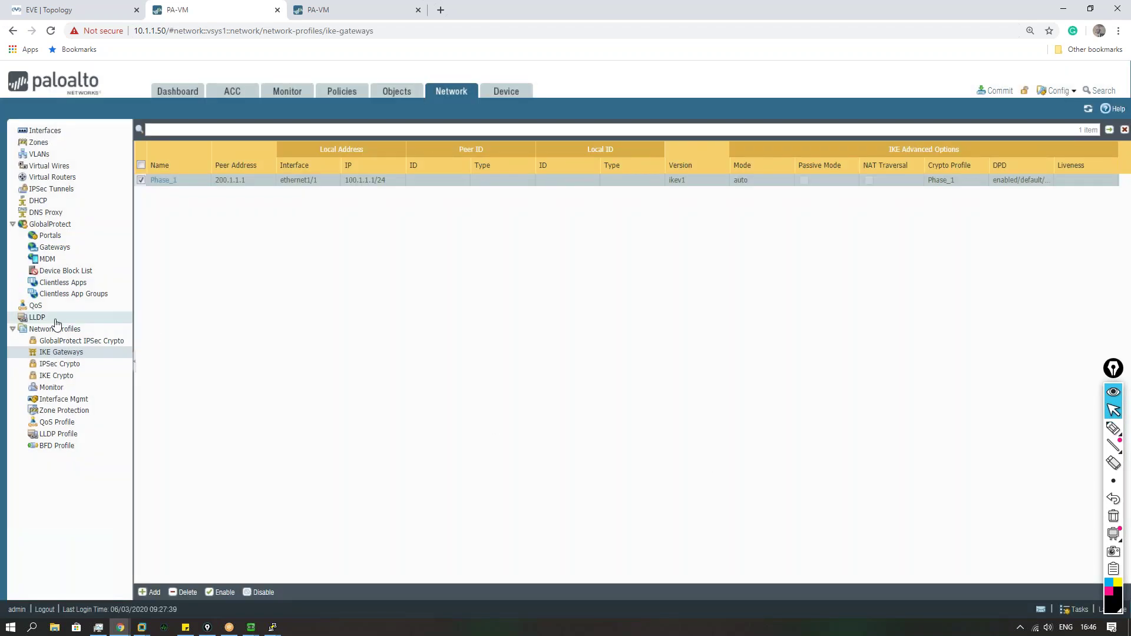
{"action": "left_click", "coordinate": [65, 353]}
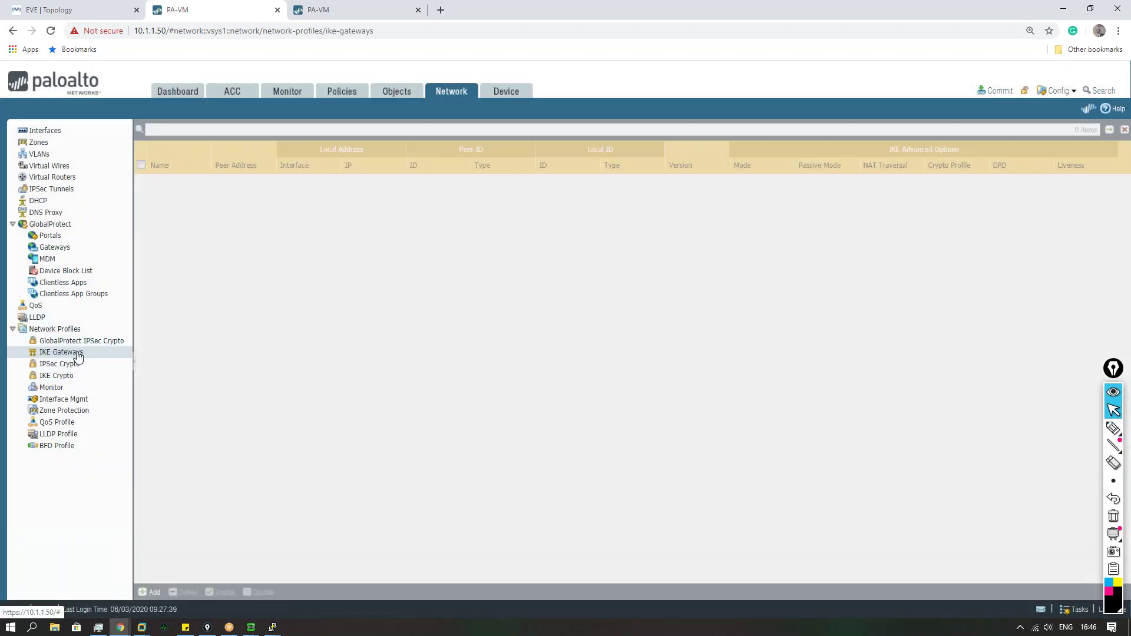
{"action": "left_click", "coordinate": [163, 180]}
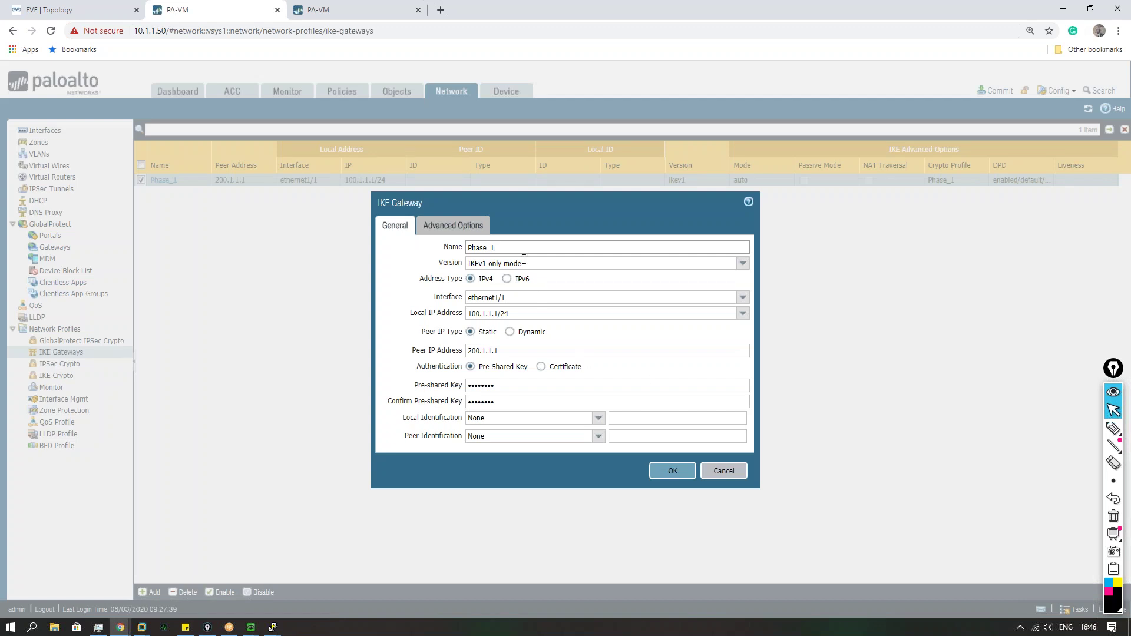
{"action": "left_click", "coordinate": [743, 263]}
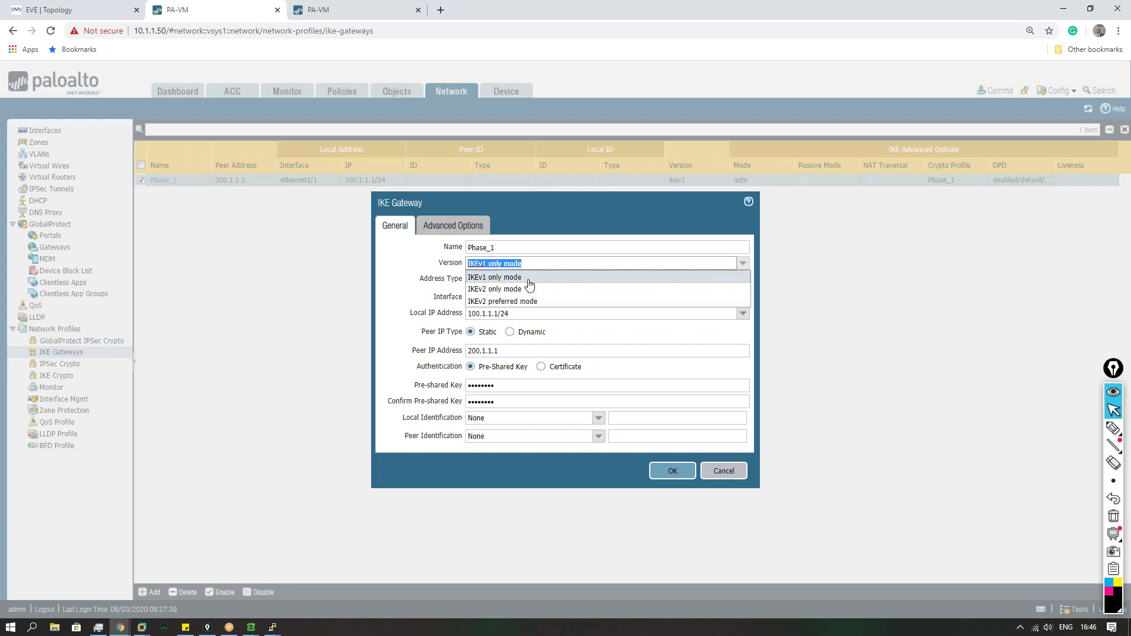
{"action": "left_click", "coordinate": [463, 273]}
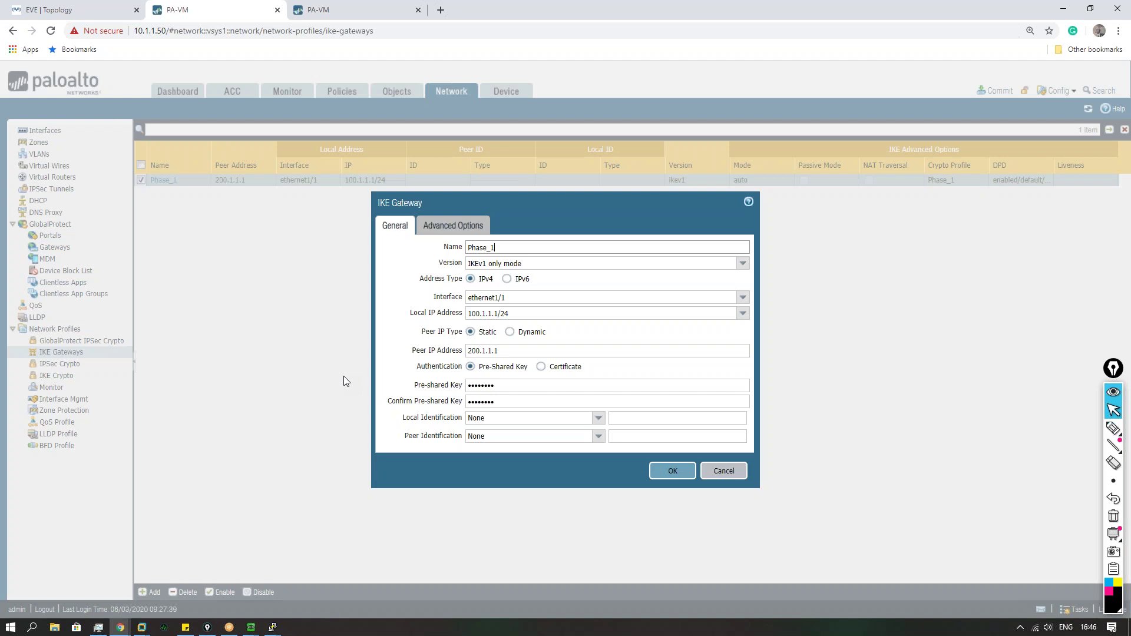
Step: Reopen Phase_1, review its Advanced Options, and close it unchanged
{"action": "left_click", "coordinate": [724, 471]}
{"action": "left_click", "coordinate": [163, 179]}
{"action": "left_click", "coordinate": [473, 227]}
{"action": "left_click", "coordinate": [723, 460]}
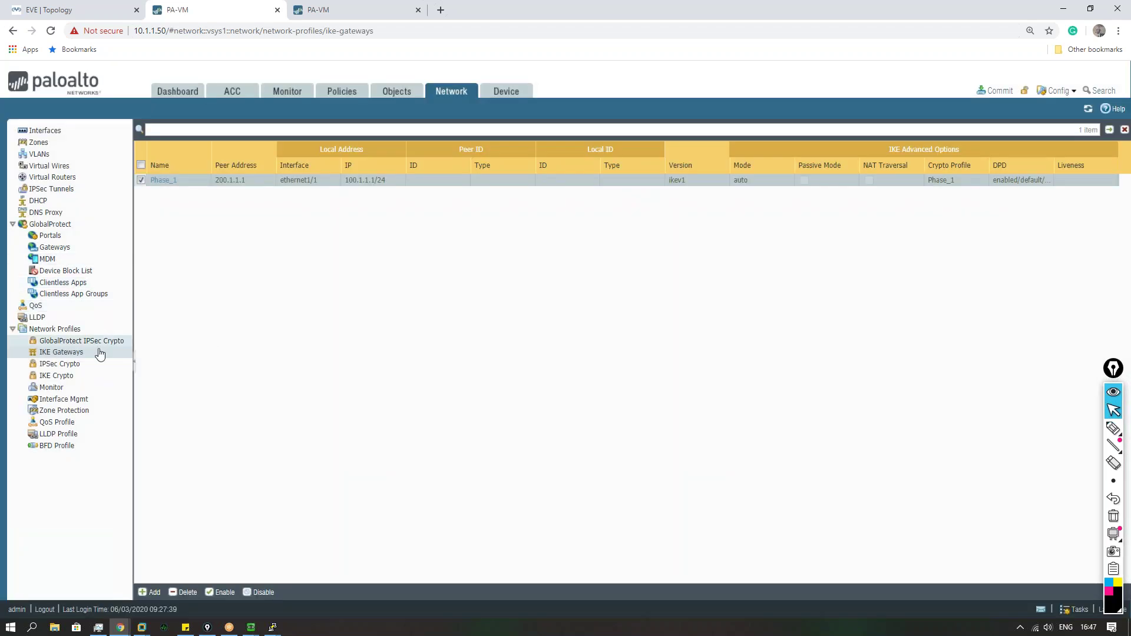
Step: In the default virtual router, add static route Default with destination 0.0.0.0/0
{"action": "left_click", "coordinate": [56, 177]}
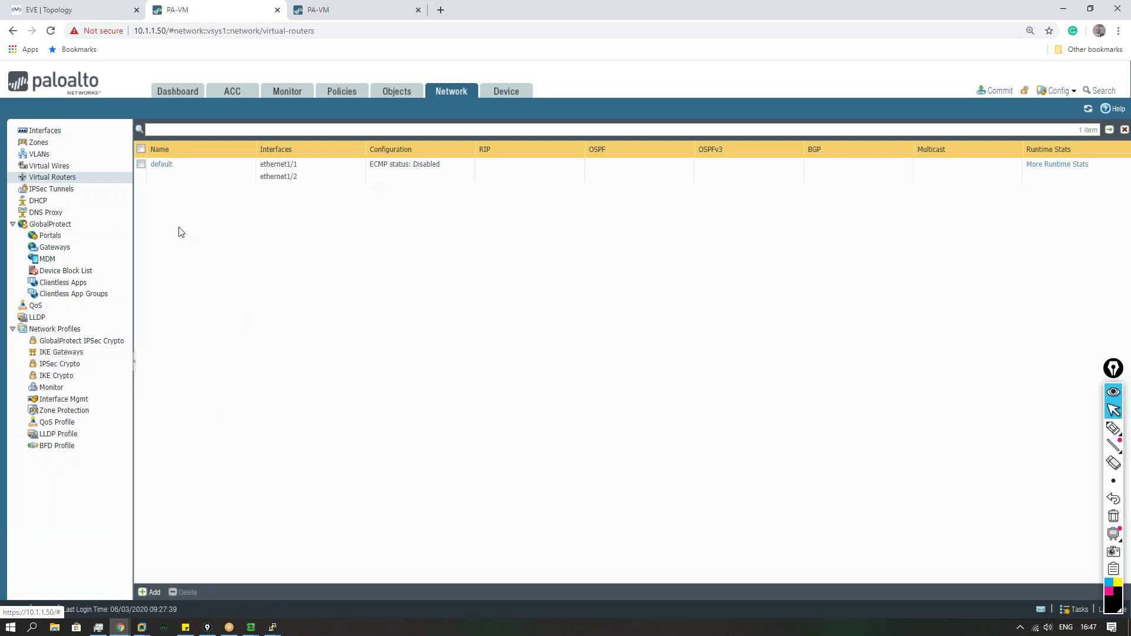
{"action": "left_click", "coordinate": [157, 170]}
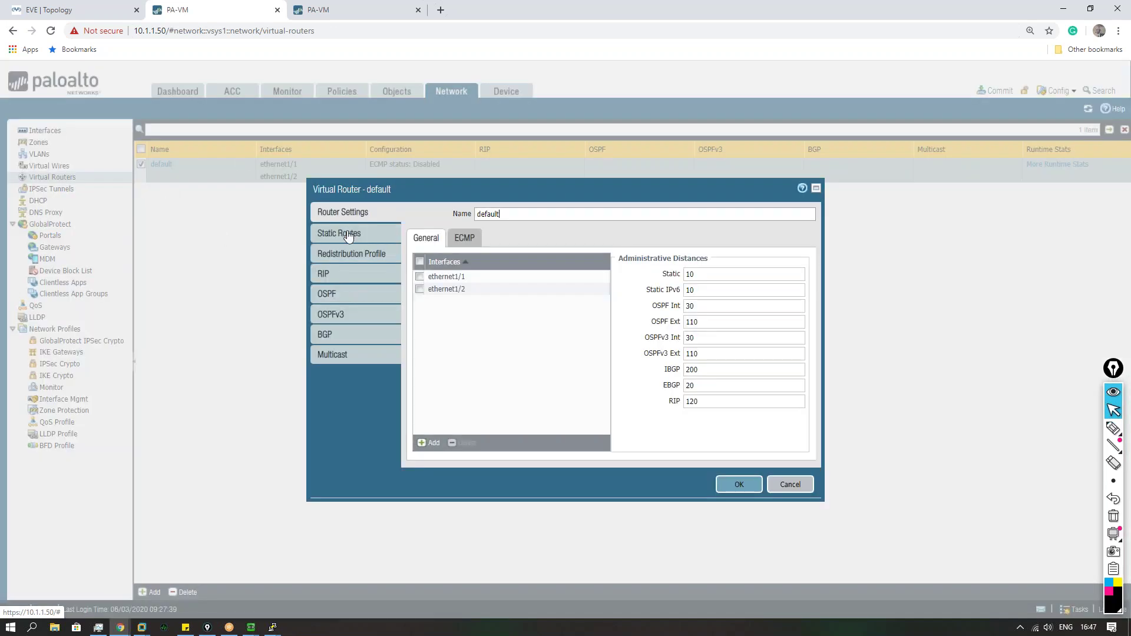
{"action": "left_click", "coordinate": [340, 232]}
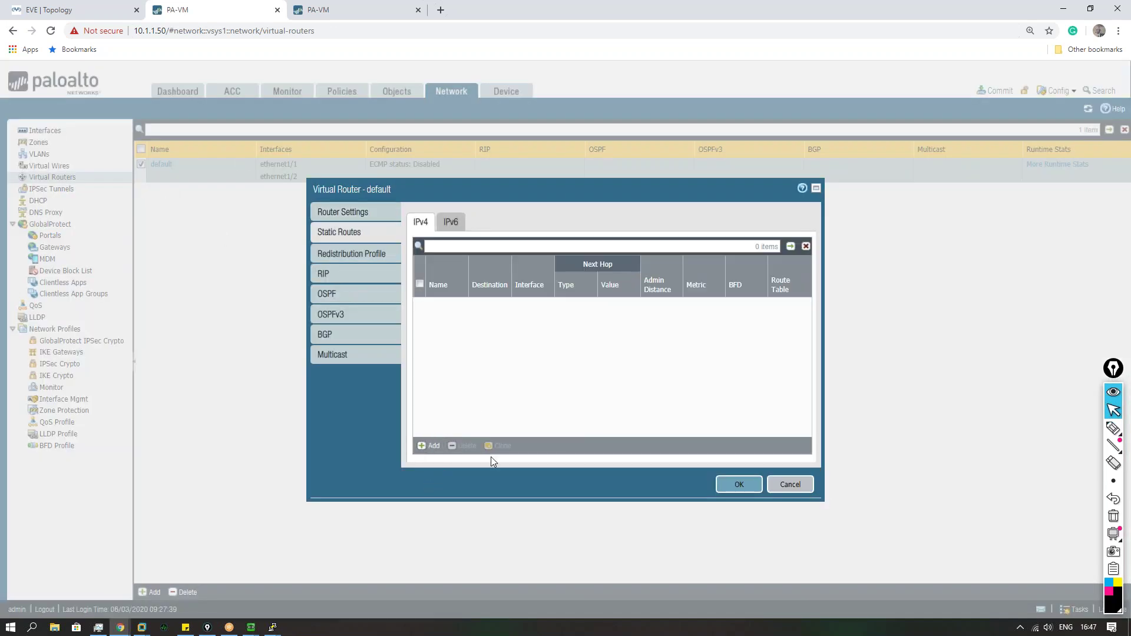
{"action": "left_click", "coordinate": [429, 446]}
{"action": "type", "text": "Default"}
{"action": "key", "text": "Tab"}
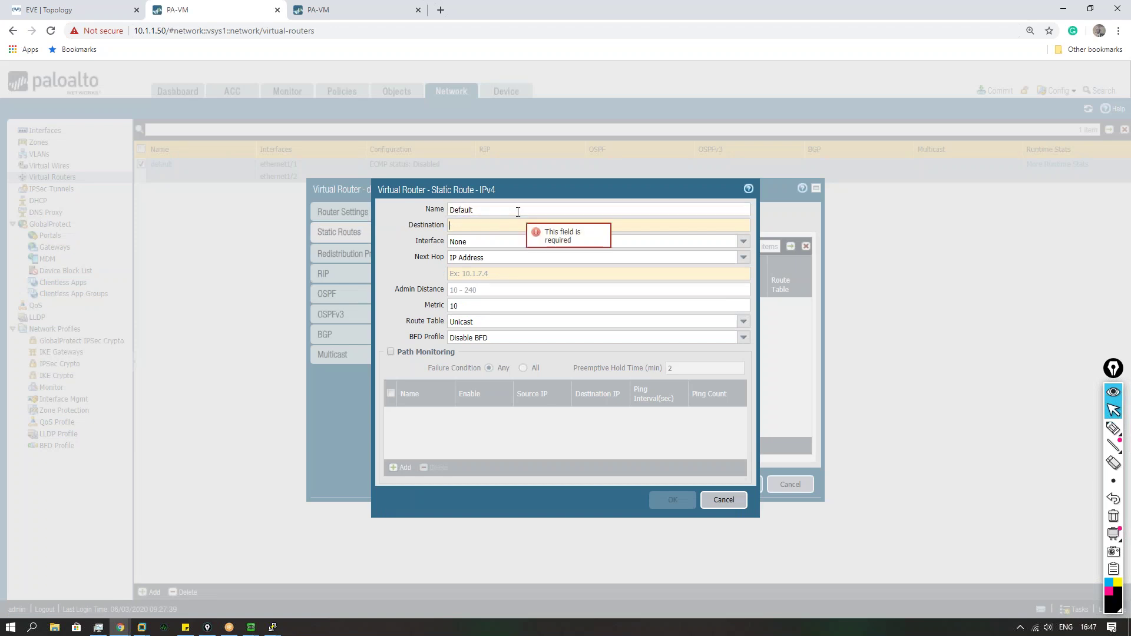
{"action": "type", "text": "0.0.0.0/0"}
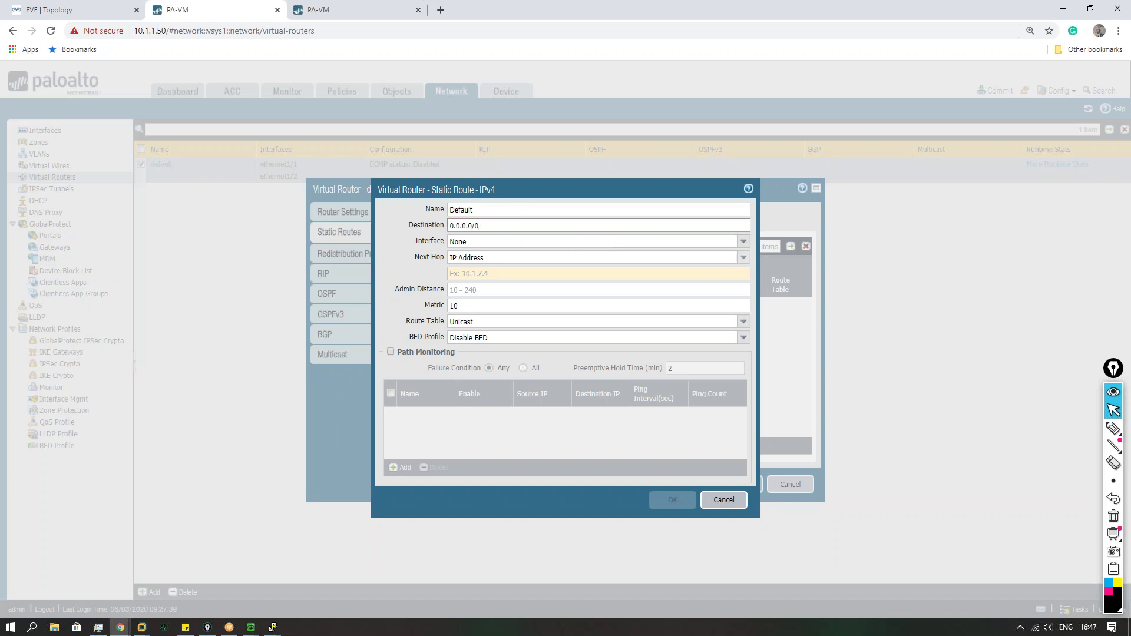
Step: Route it out ethernet1/1 with next hop None, then save the route and router
{"action": "left_click", "coordinate": [740, 240]}
{"action": "left_click", "coordinate": [483, 255]}
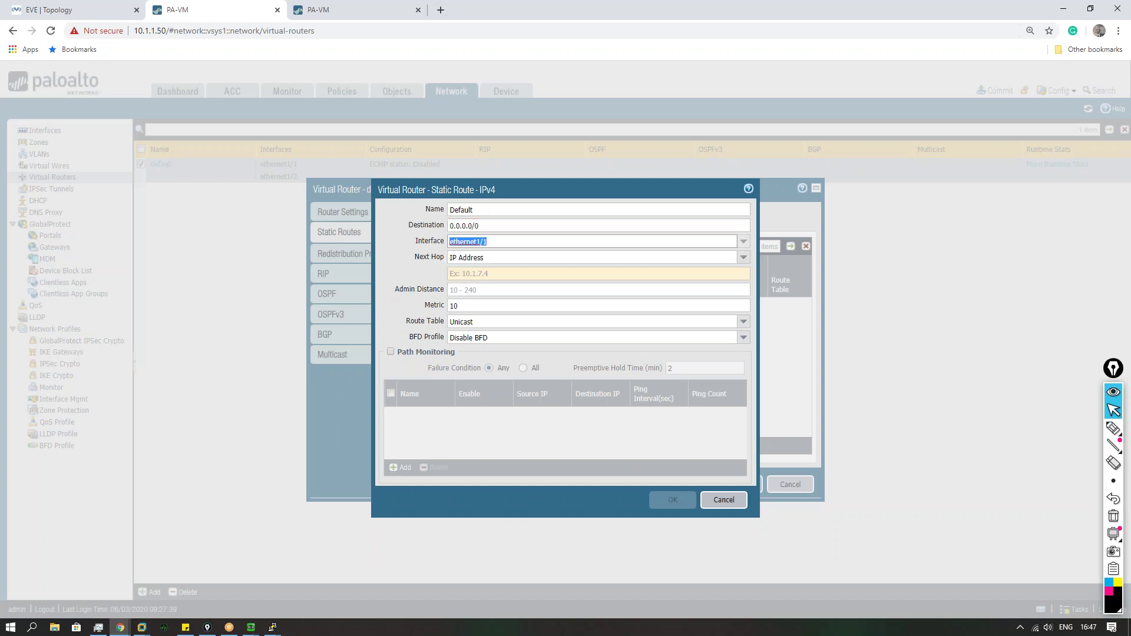
{"action": "left_click", "coordinate": [743, 258]}
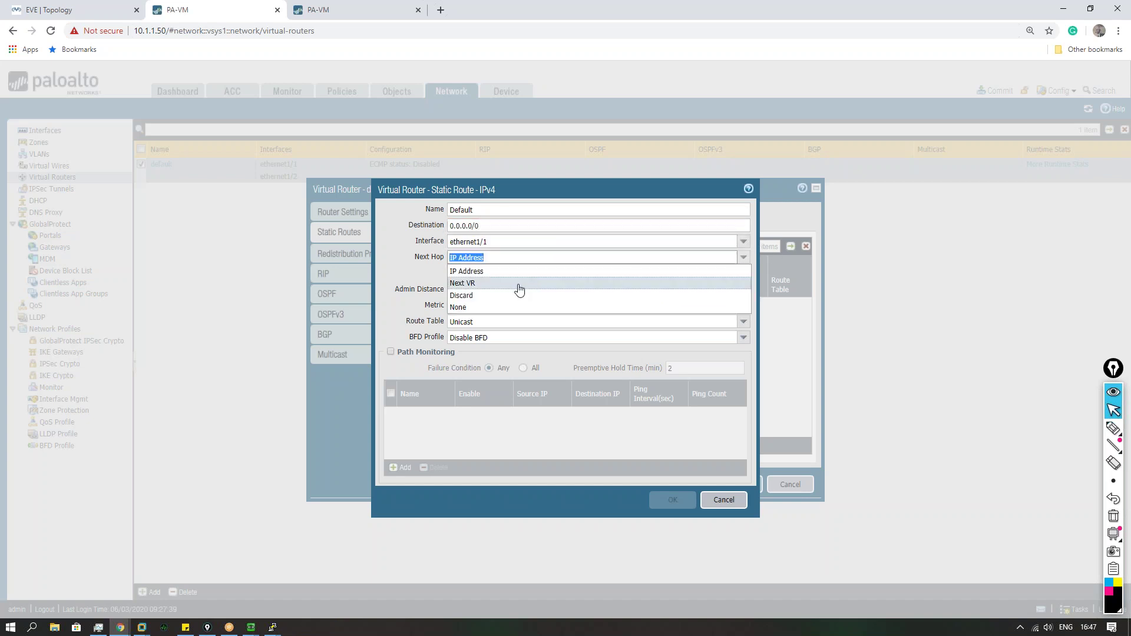
{"action": "left_click", "coordinate": [481, 308]}
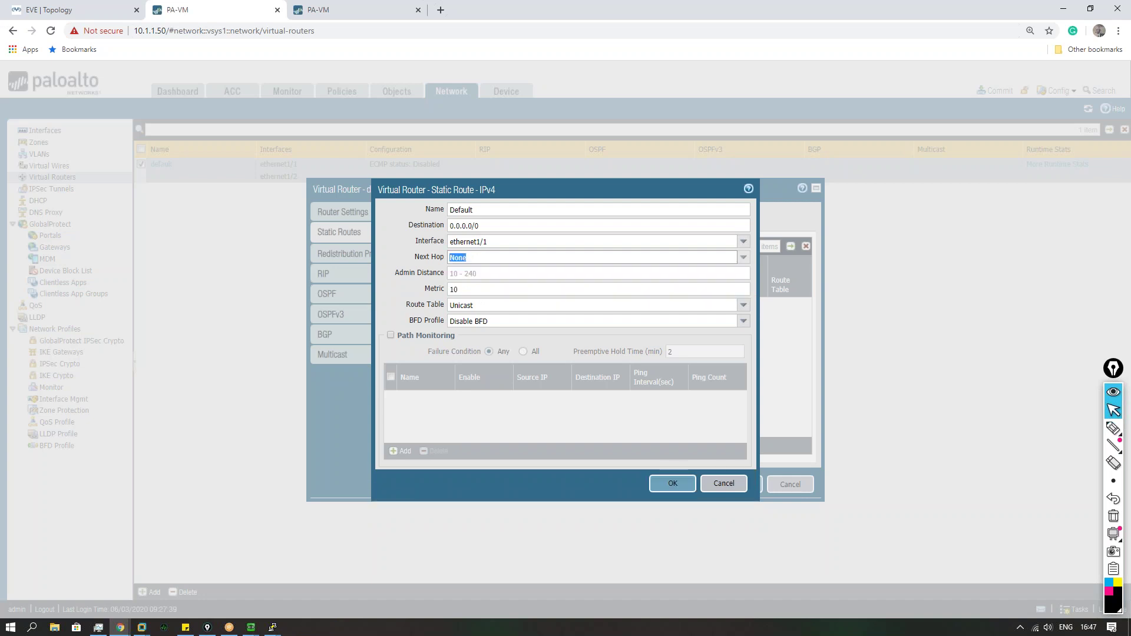
{"action": "left_click", "coordinate": [398, 289]}
{"action": "left_click", "coordinate": [670, 490]}
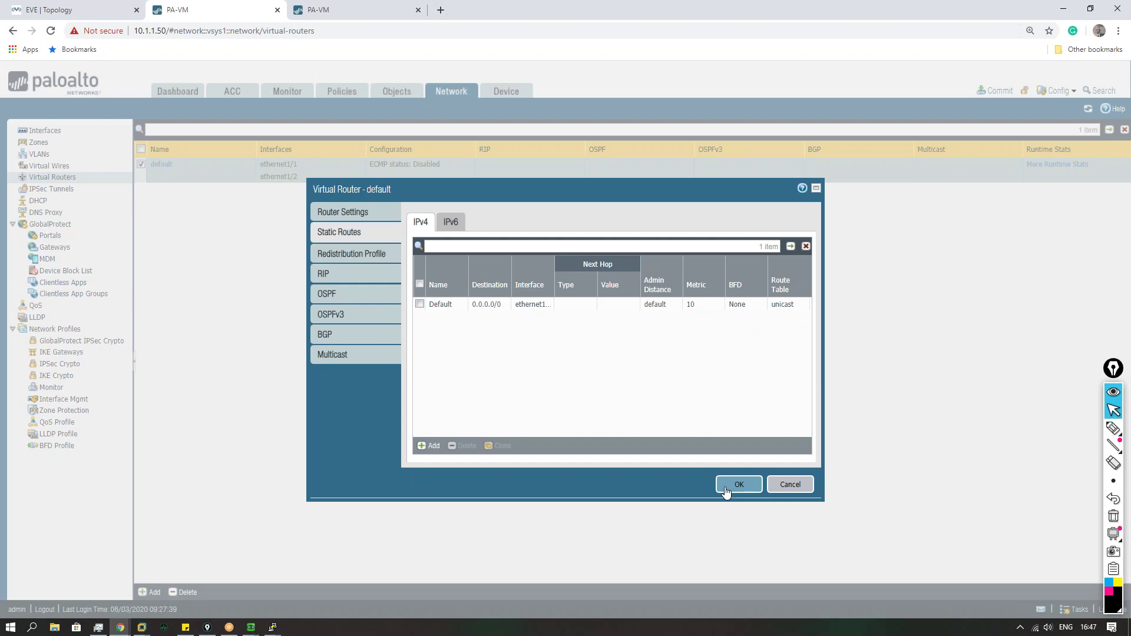
{"action": "left_click", "coordinate": [726, 490]}
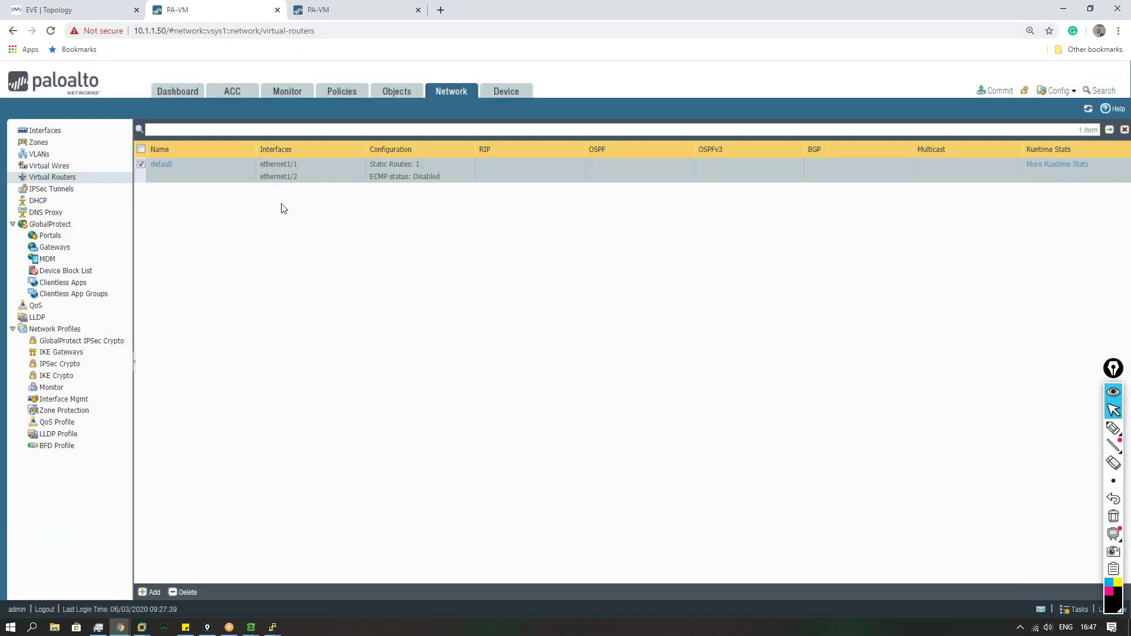
Step: Start a new IPSec crypto profile named Phase_2 using the ESP protocol
{"action": "left_click", "coordinate": [75, 365]}
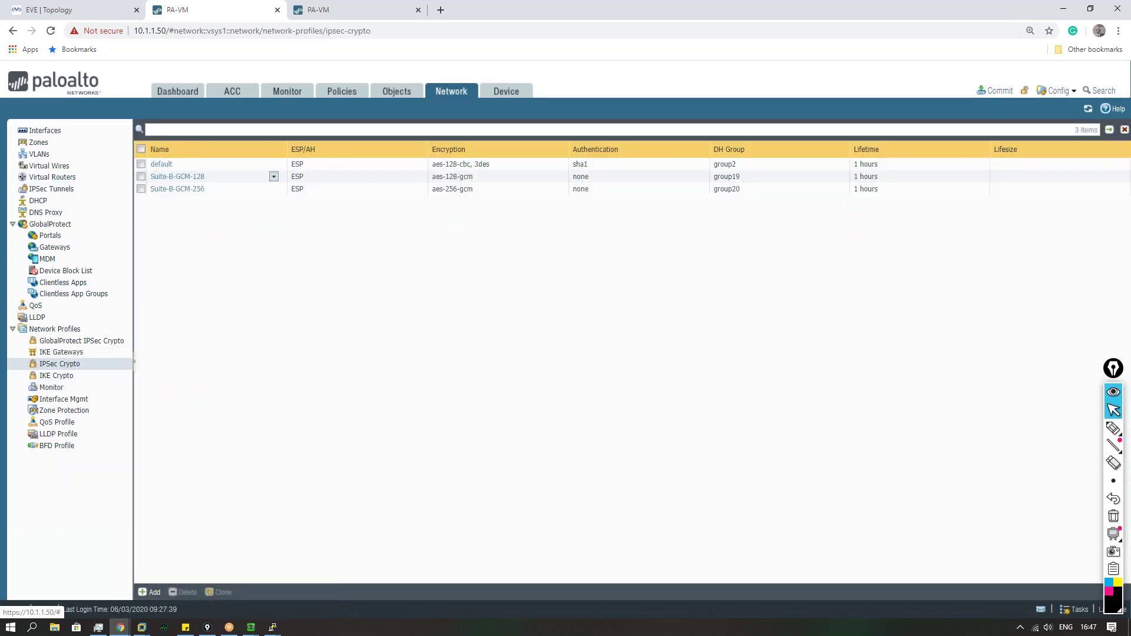
{"action": "left_click", "coordinate": [151, 592]}
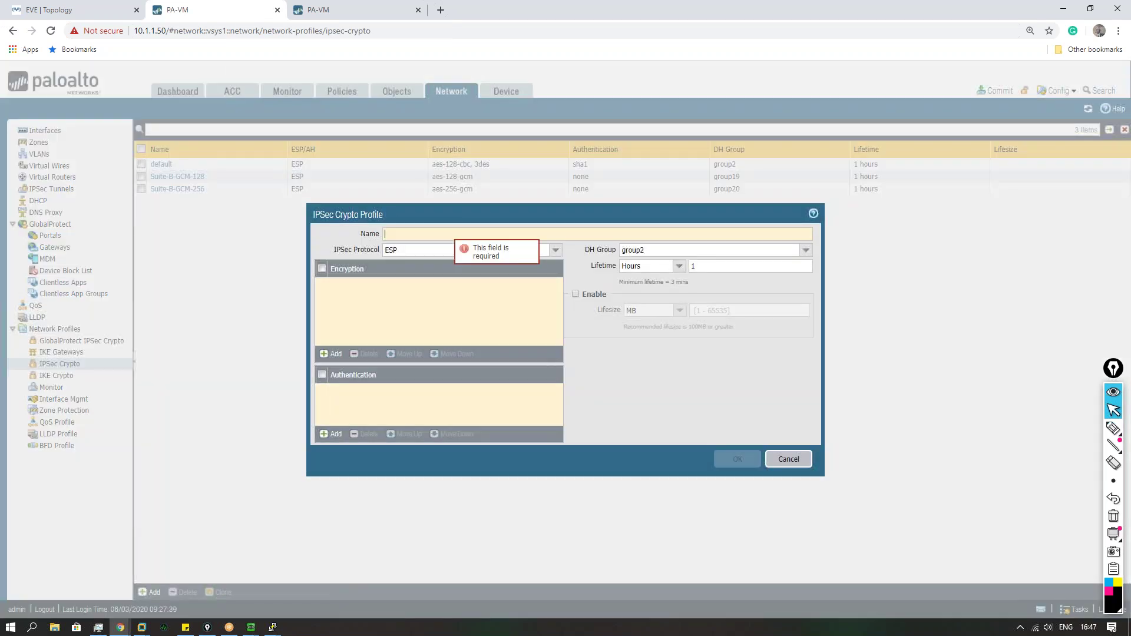
{"action": "type", "text": "h"}
{"action": "key", "text": "ctrl+p"}
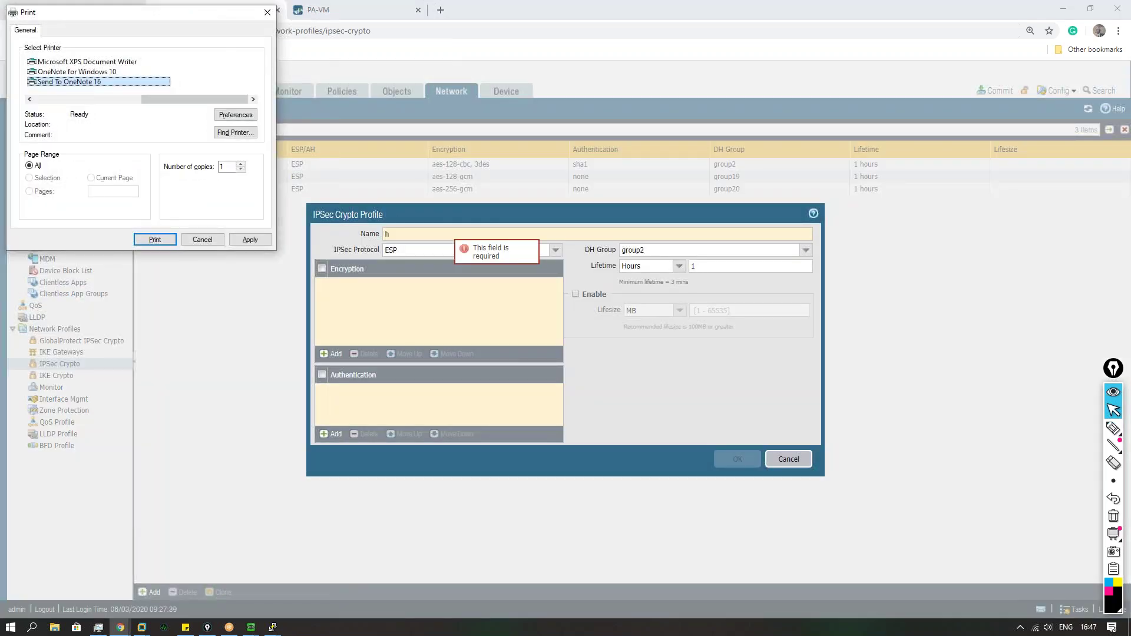
{"action": "left_click", "coordinate": [206, 239]}
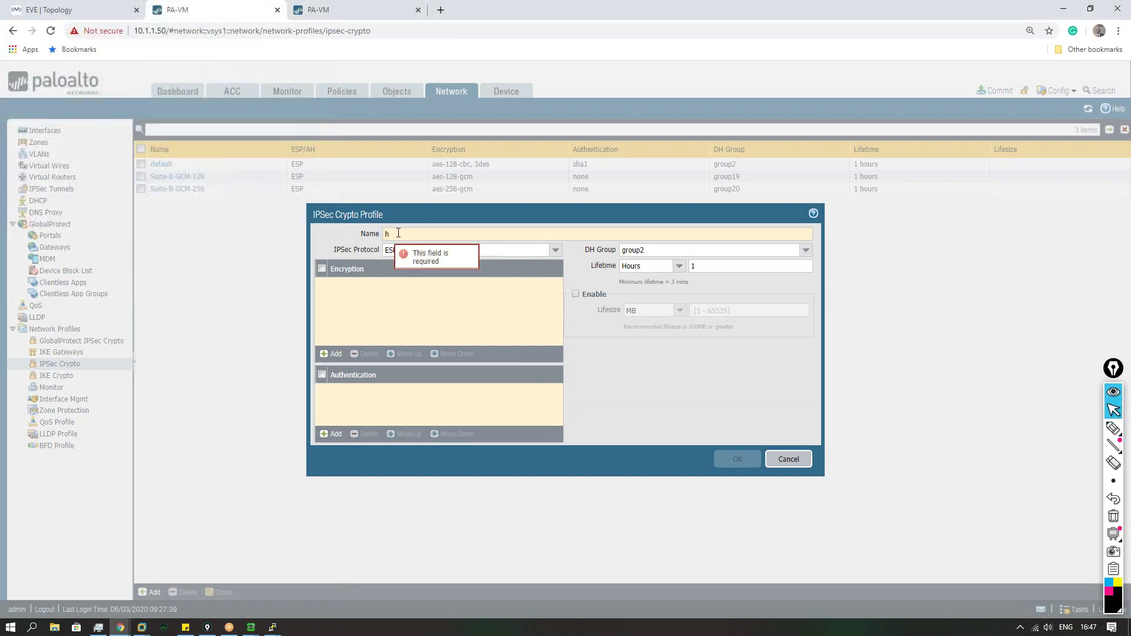
{"action": "type", "text": "Phase_2"}
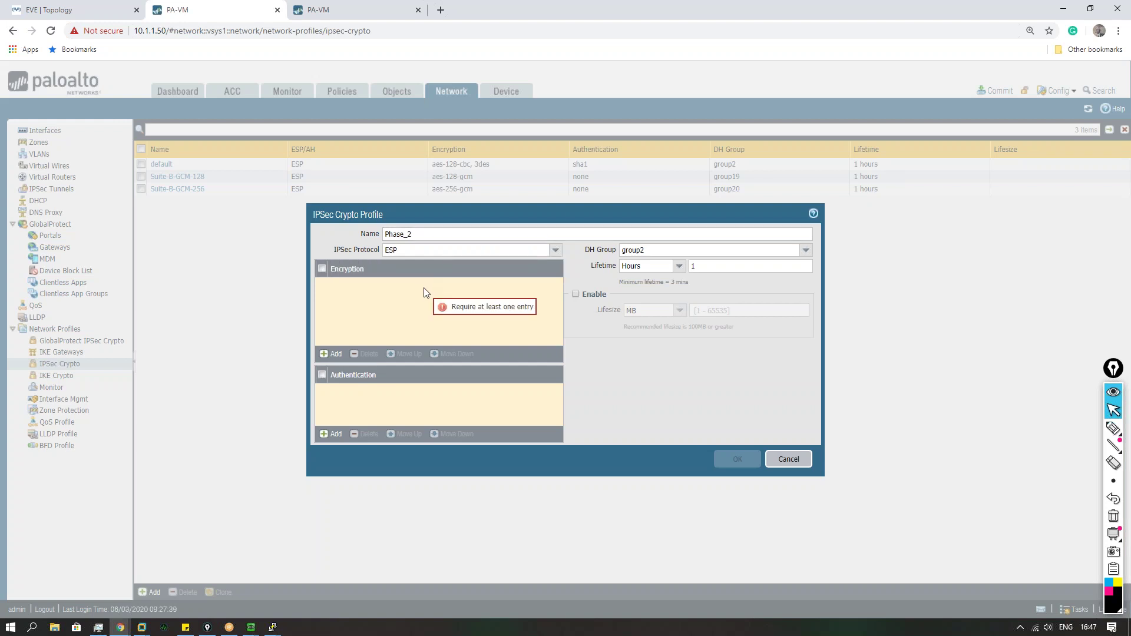
{"action": "left_click", "coordinate": [556, 251]}
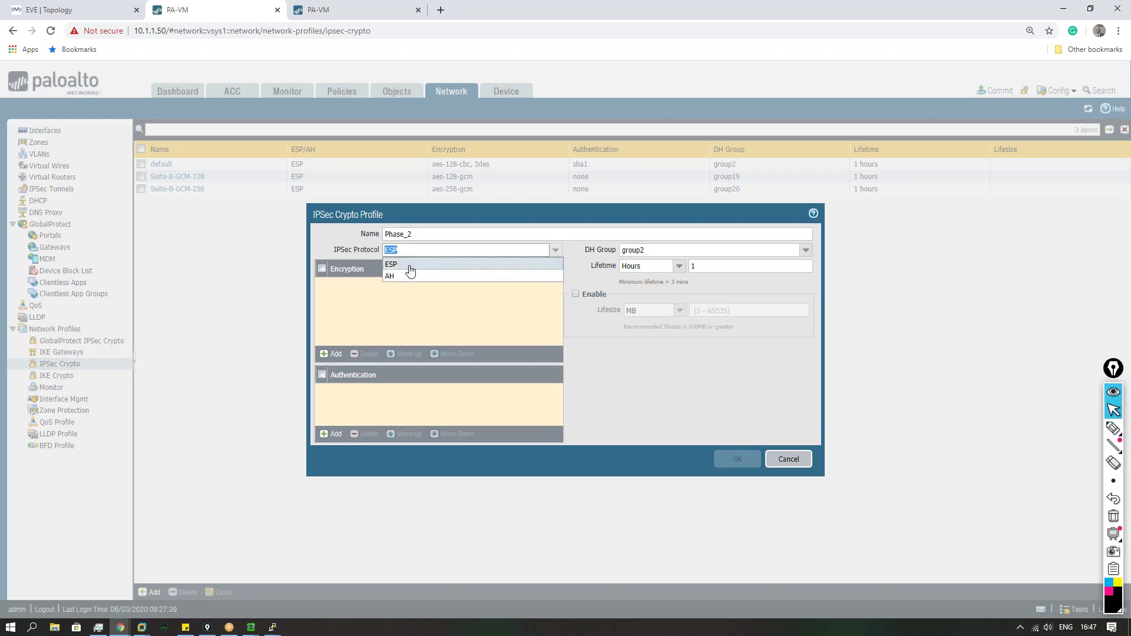
{"action": "left_click", "coordinate": [401, 262]}
{"action": "left_click", "coordinate": [555, 251]}
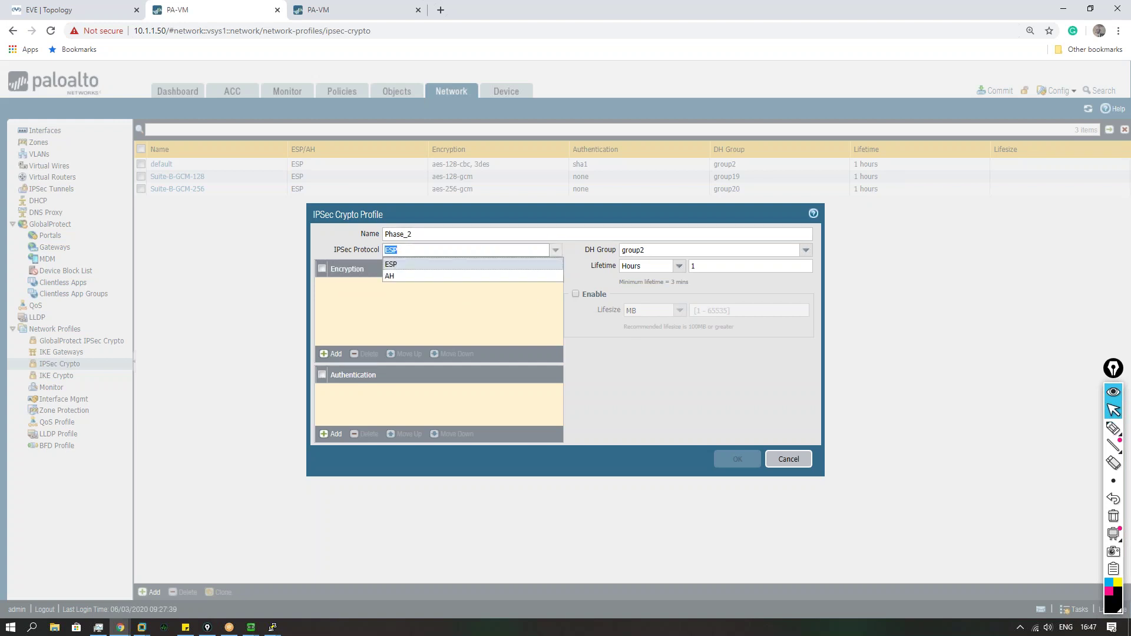
{"action": "left_click", "coordinate": [409, 269]}
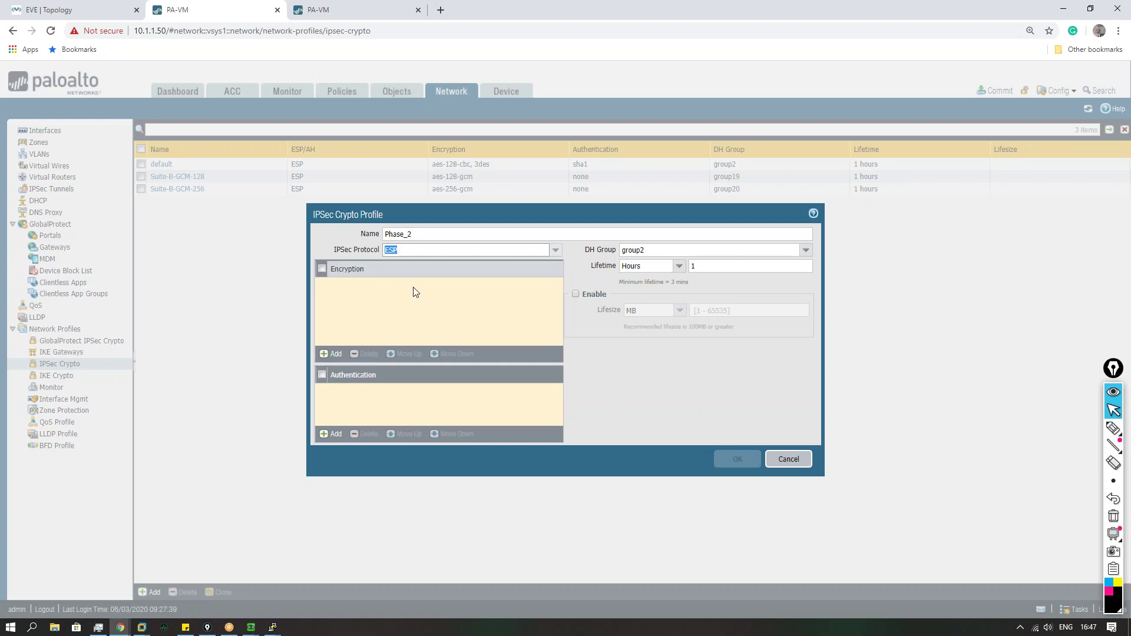
Step: Add aes-256-gcm encryption, sha256 authentication and DH group5, then save the profile
{"action": "left_click", "coordinate": [331, 354]}
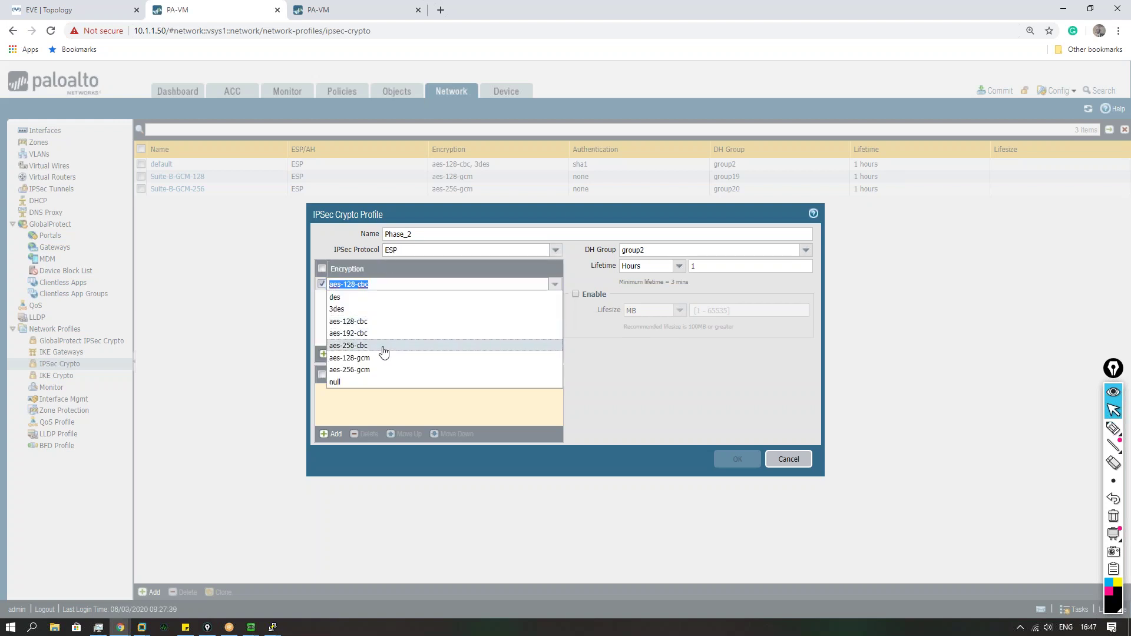
{"action": "left_click", "coordinate": [369, 369]}
{"action": "left_click", "coordinate": [372, 320]}
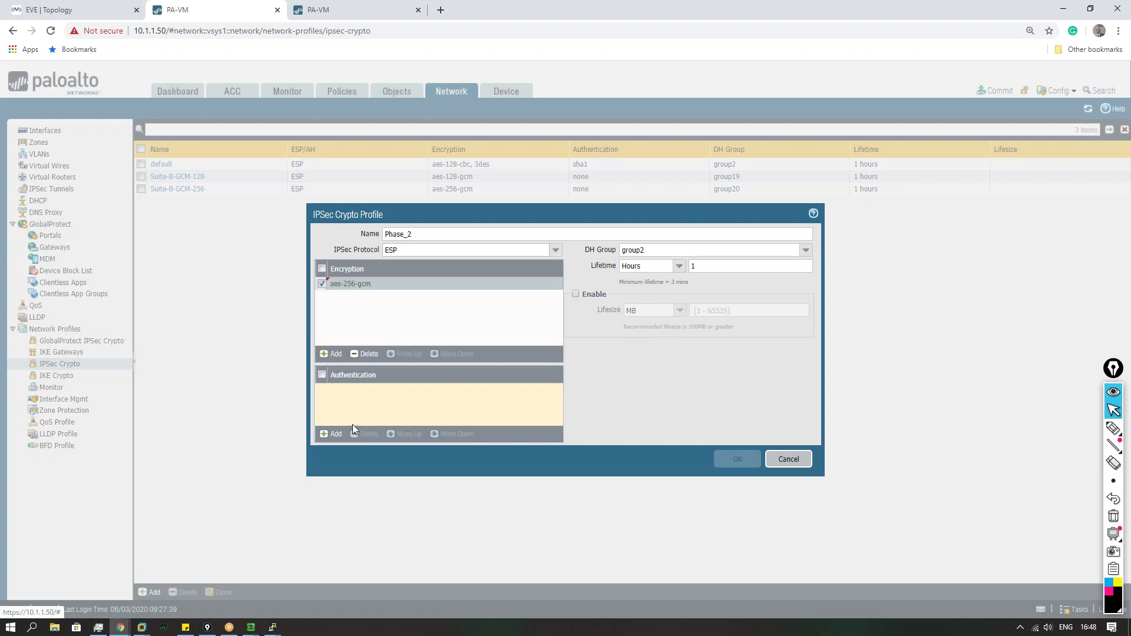
{"action": "left_click", "coordinate": [330, 438]}
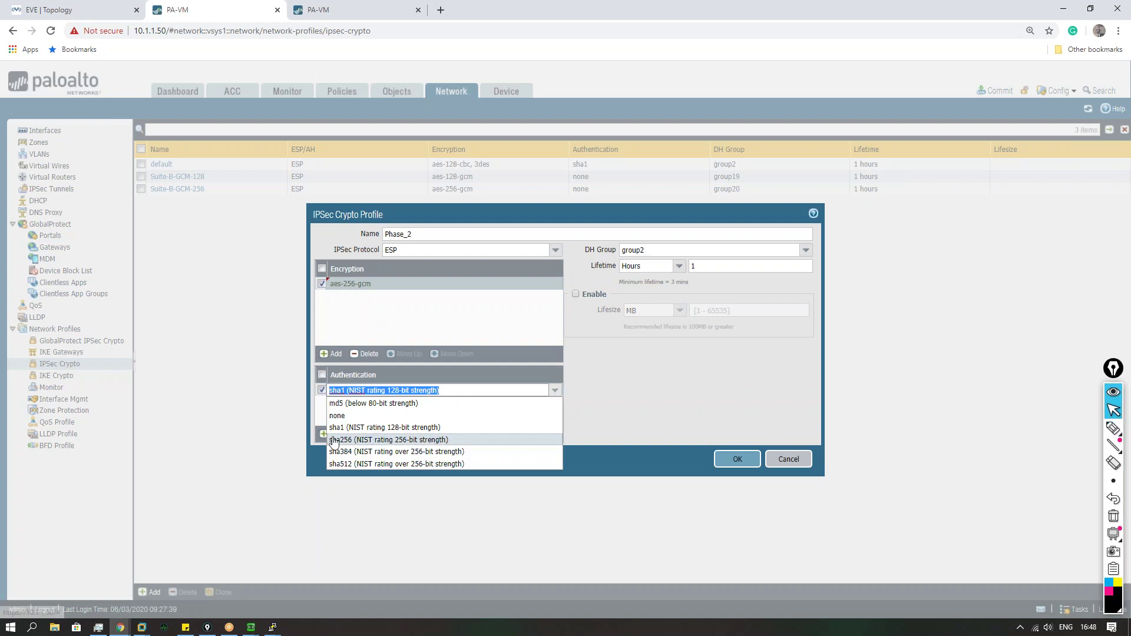
{"action": "left_click", "coordinate": [383, 440]}
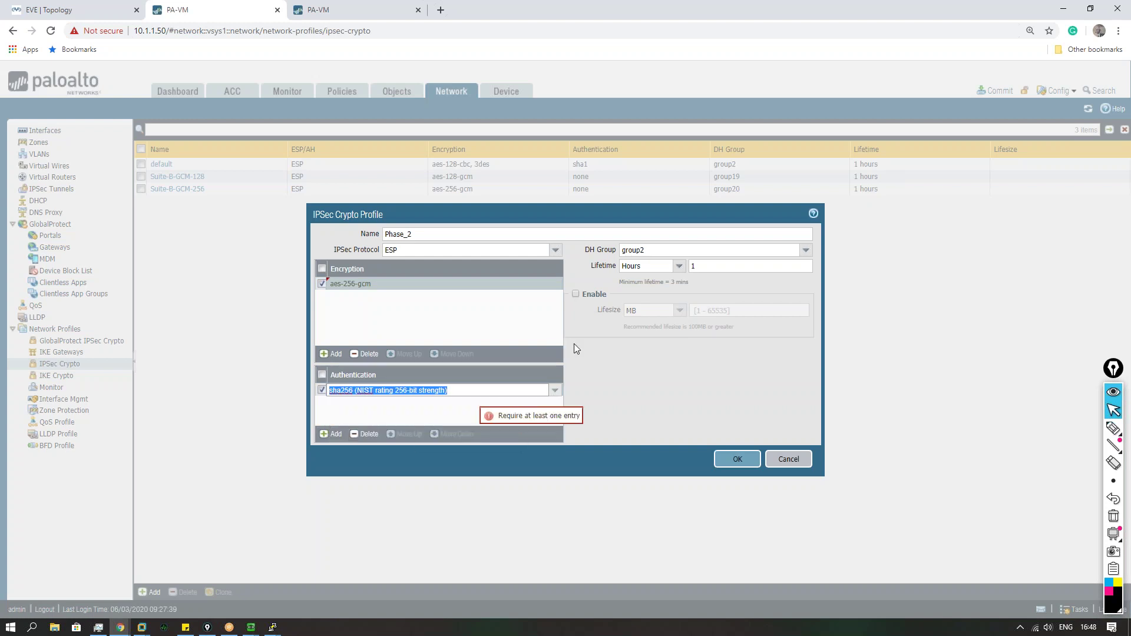
{"action": "left_click", "coordinate": [808, 250]}
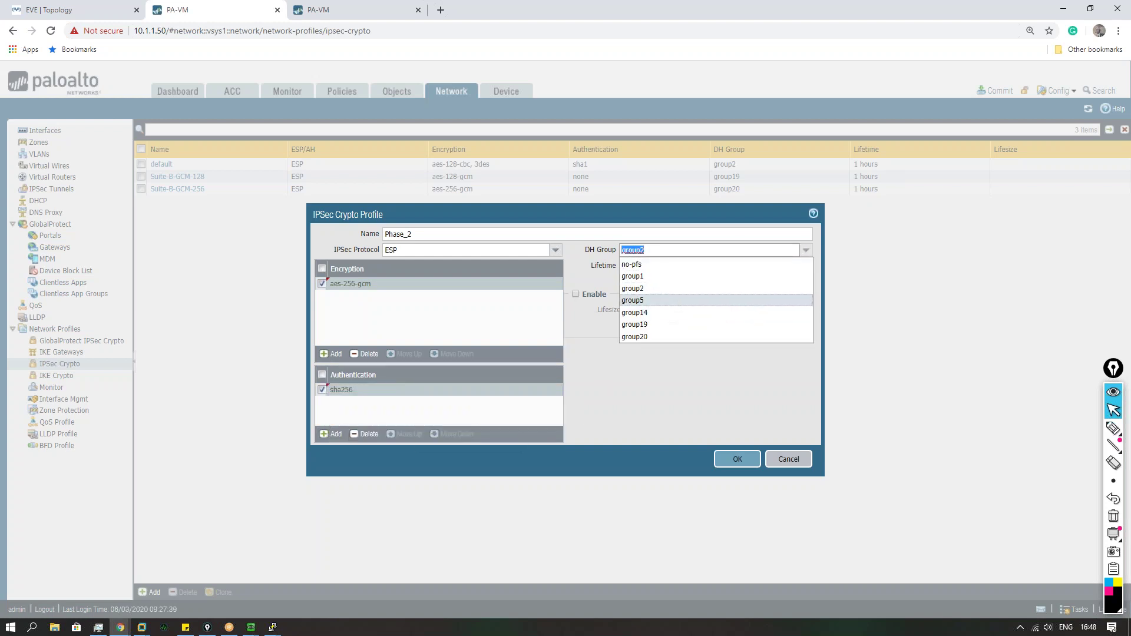
{"action": "left_click", "coordinate": [632, 300]}
{"action": "left_click", "coordinate": [634, 378]}
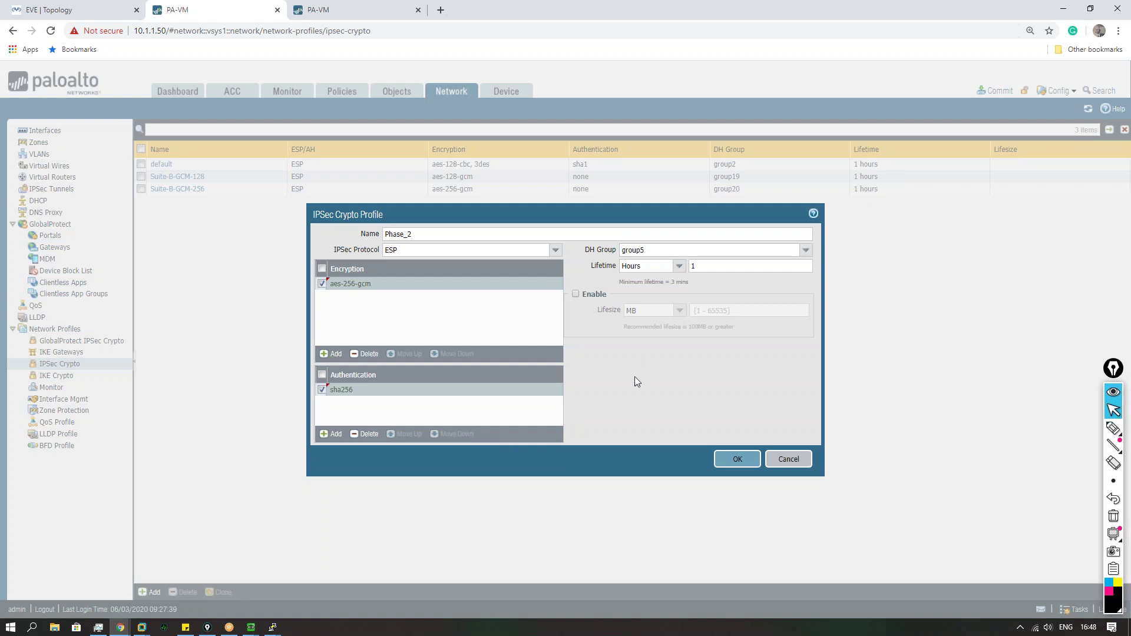
{"action": "left_click", "coordinate": [731, 465]}
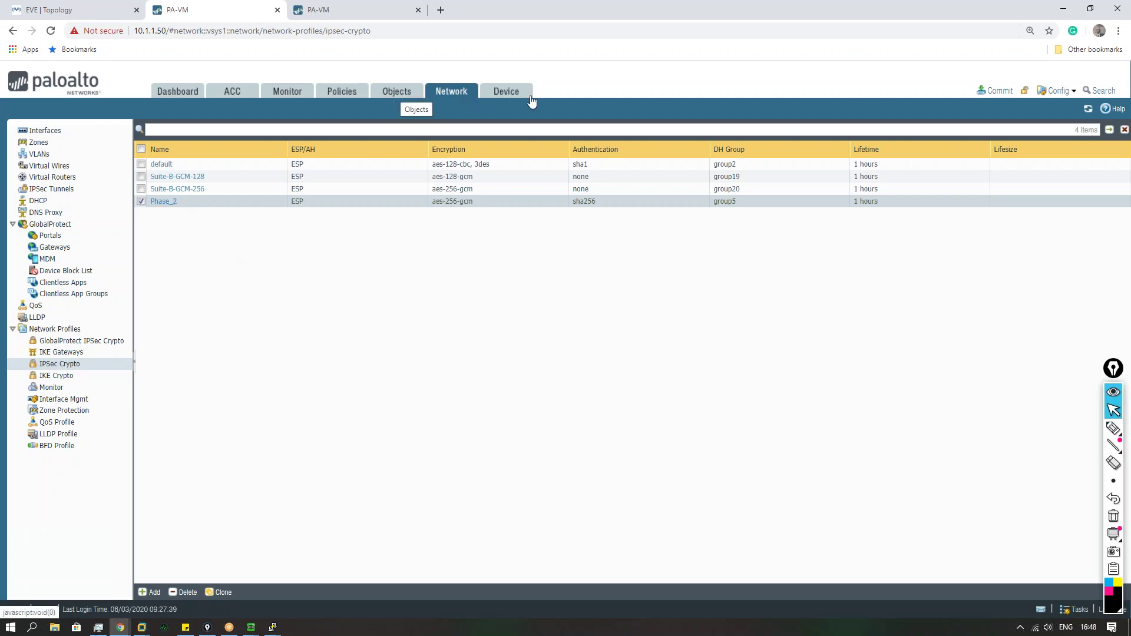
Step: Recheck the Default 0.0.0.0/0 route via ethernet1/1, cancel the router, then list GlobalProtect IPSec Crypto profiles
{"action": "left_click", "coordinate": [70, 177]}
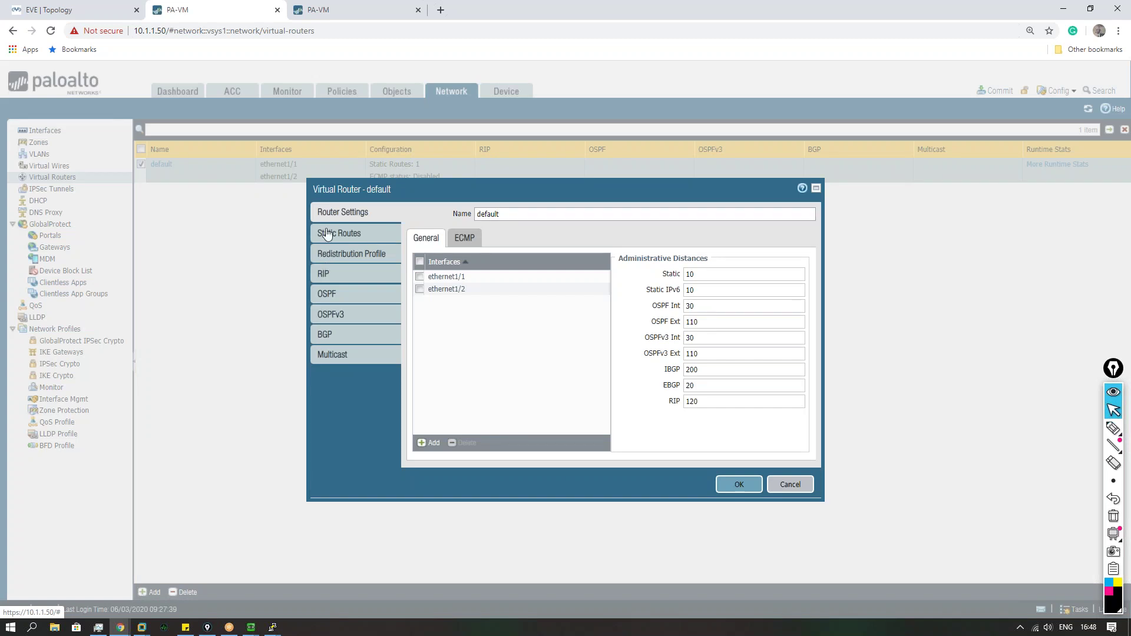
{"action": "left_click", "coordinate": [331, 233]}
{"action": "left_click", "coordinate": [440, 304]}
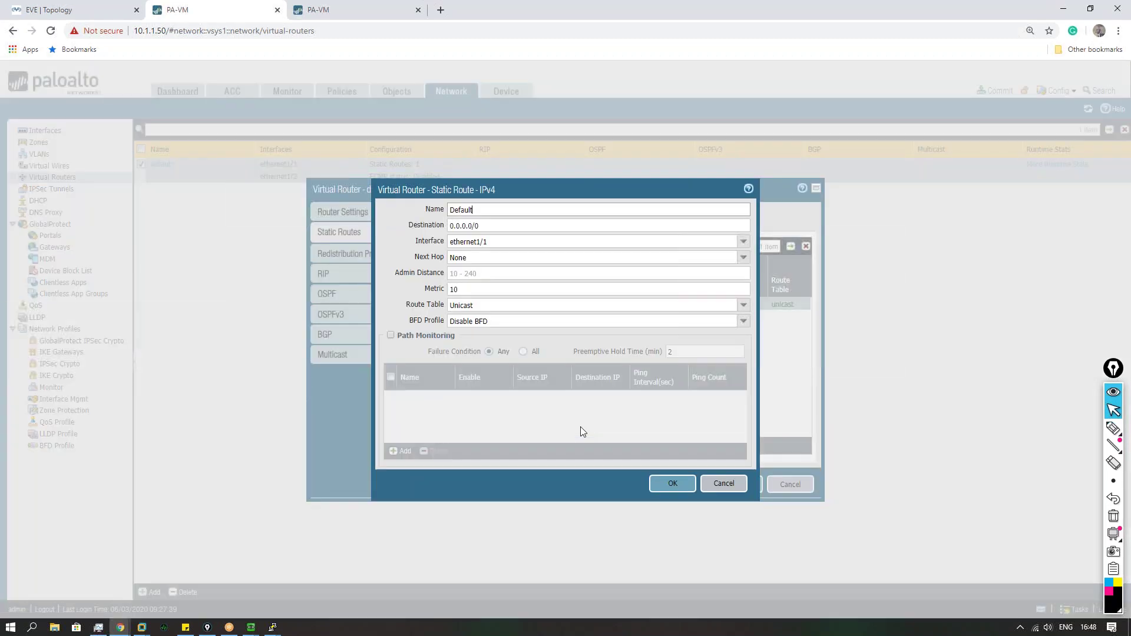
{"action": "key", "text": "Return"}
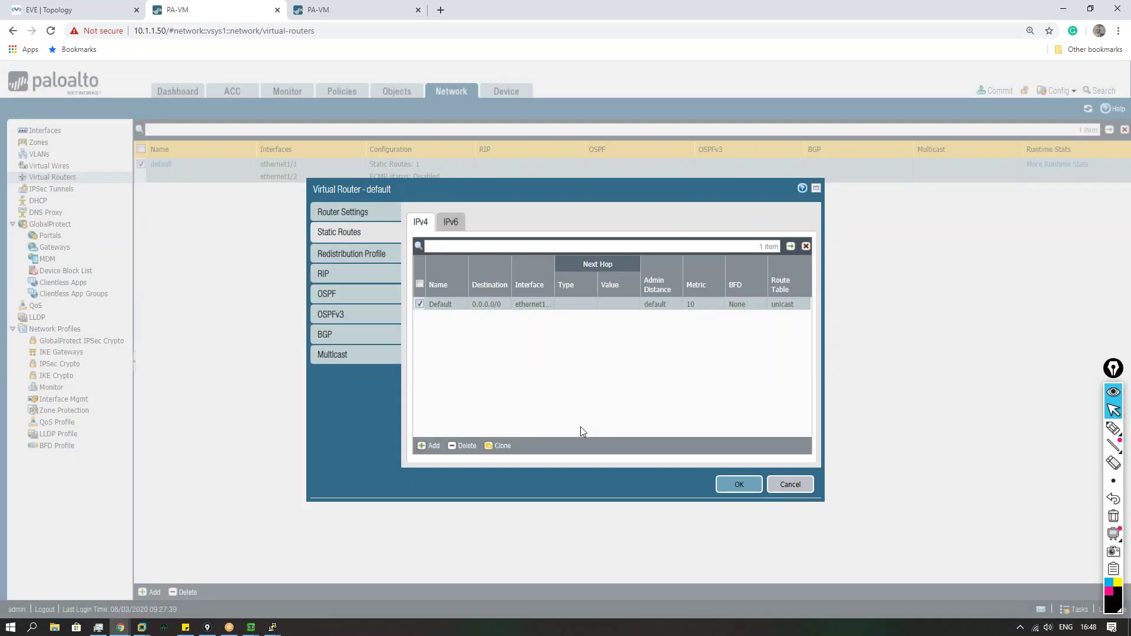
{"action": "left_click", "coordinate": [441, 304]}
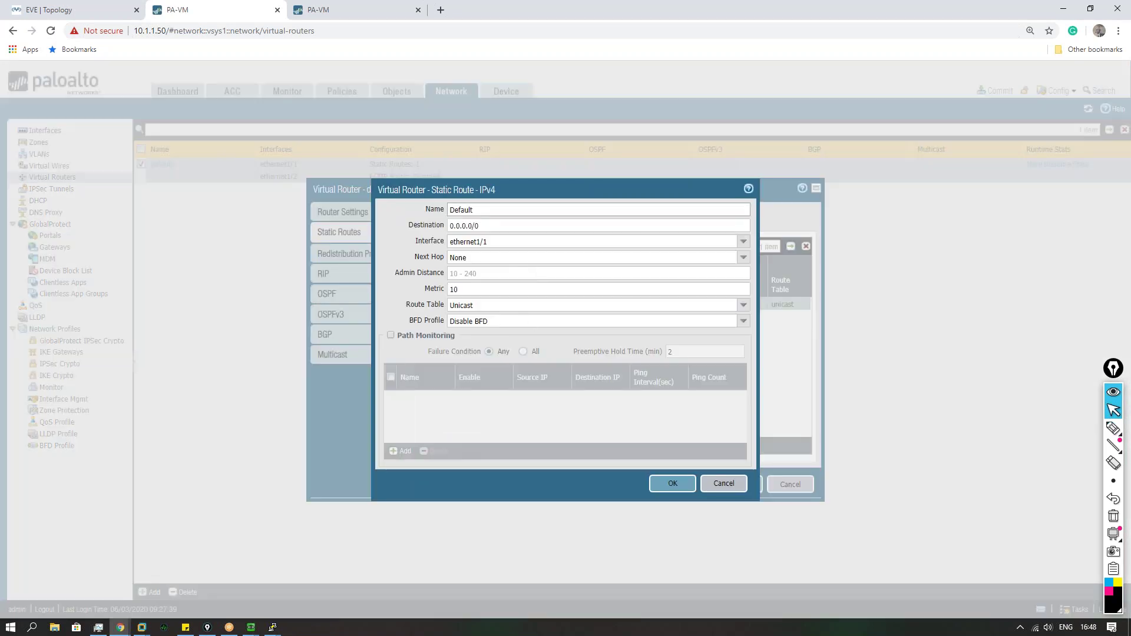
{"action": "key", "text": "Escape"}
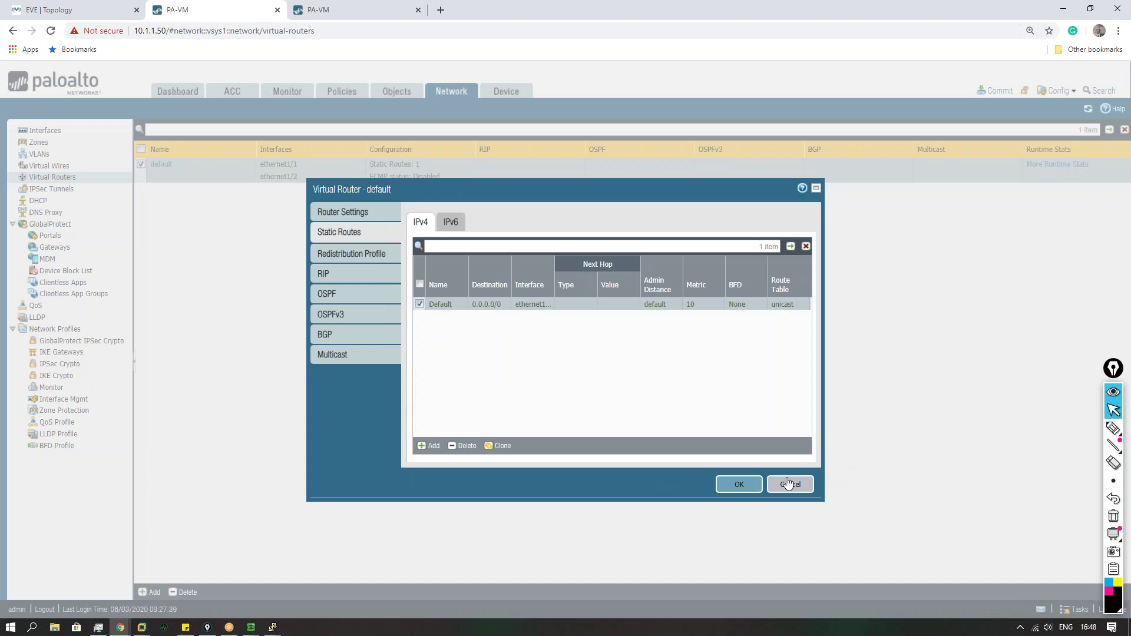
{"action": "left_click", "coordinate": [790, 485]}
{"action": "left_click", "coordinate": [84, 342]}
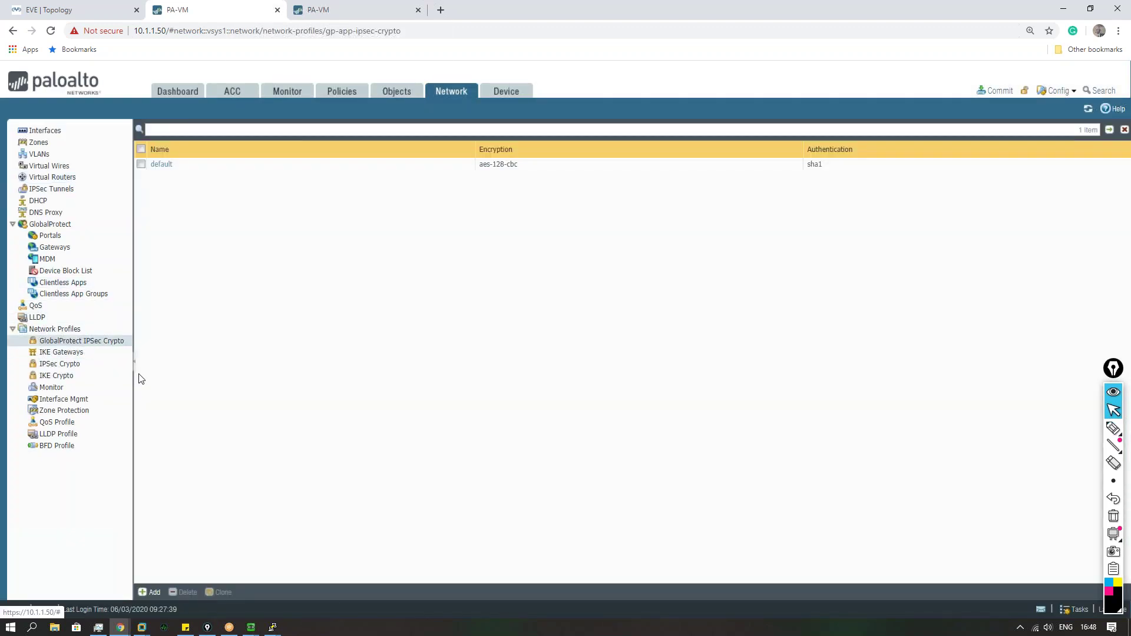
Step: Open Phase_2 from the IPSec Crypto list to verify aes-256-gcm, sha256, group5, closing unchanged
{"action": "left_click", "coordinate": [70, 364]}
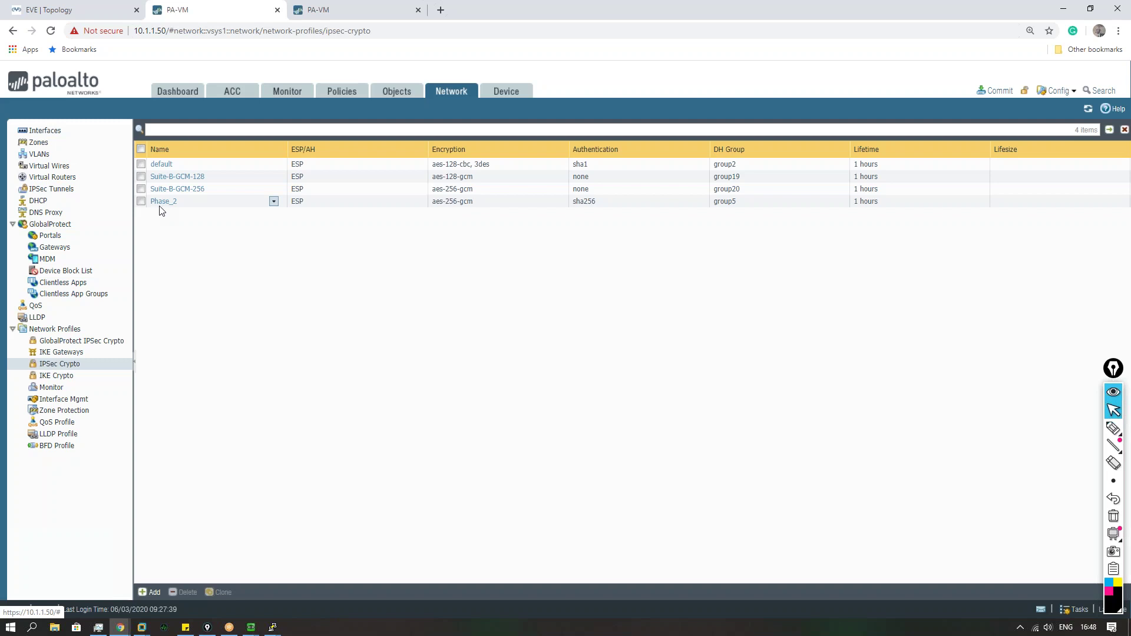
{"action": "left_click", "coordinate": [92, 341]}
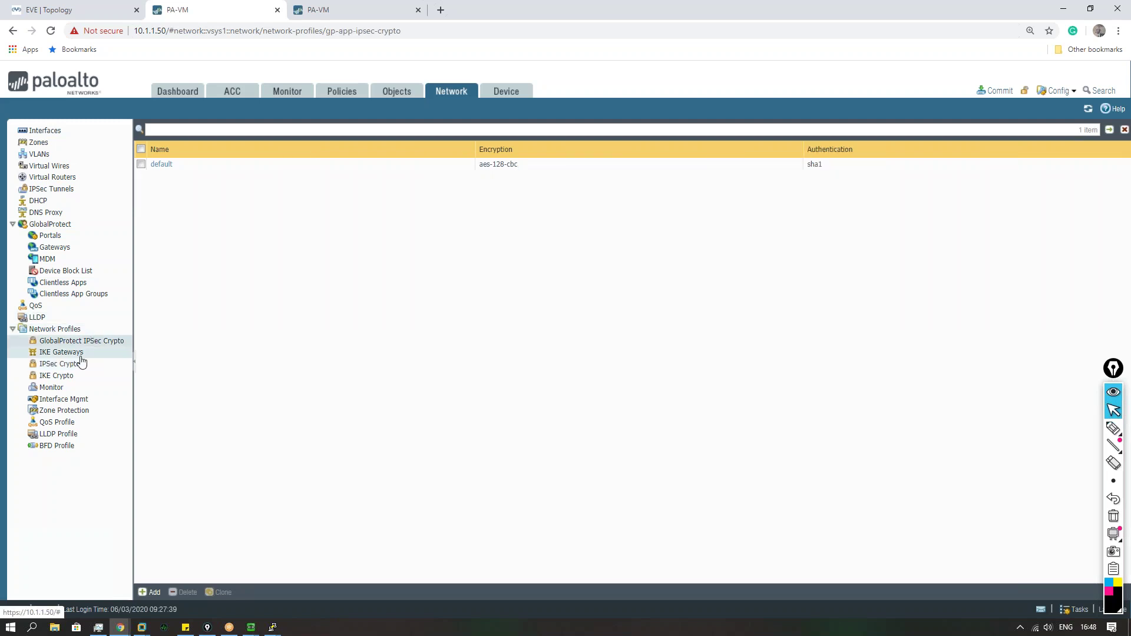
{"action": "left_click", "coordinate": [79, 365]}
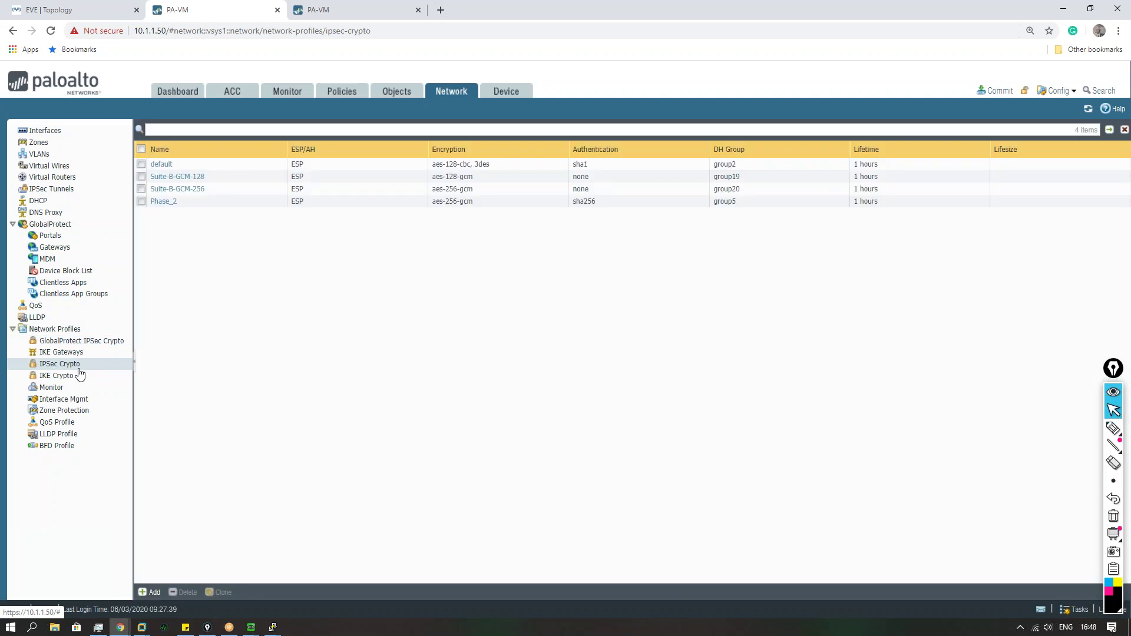
{"action": "left_click", "coordinate": [168, 202]}
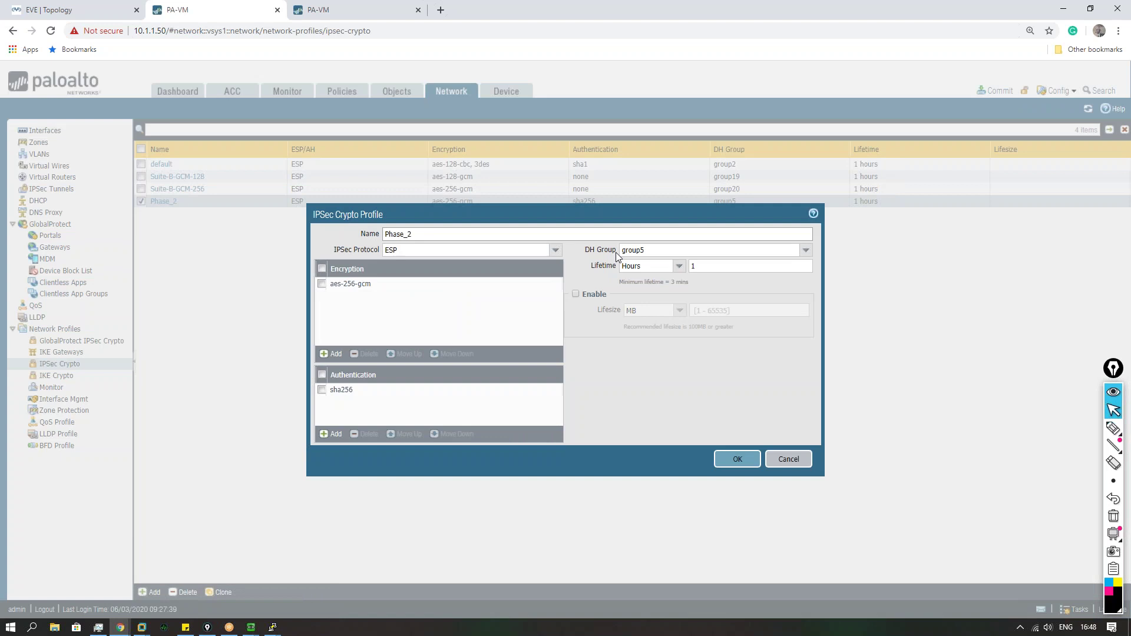
{"action": "key", "text": "Escape"}
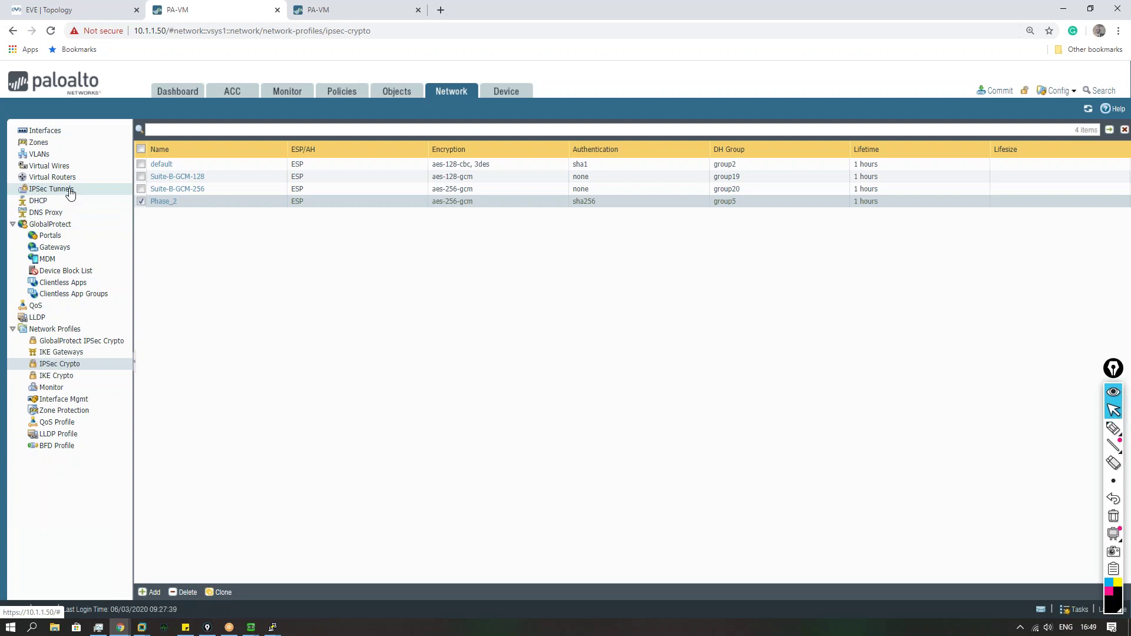
Step: Drag across the upper profile row on the IPSec Crypto profiles page
{"action": "left_click", "coordinate": [1113, 609]}
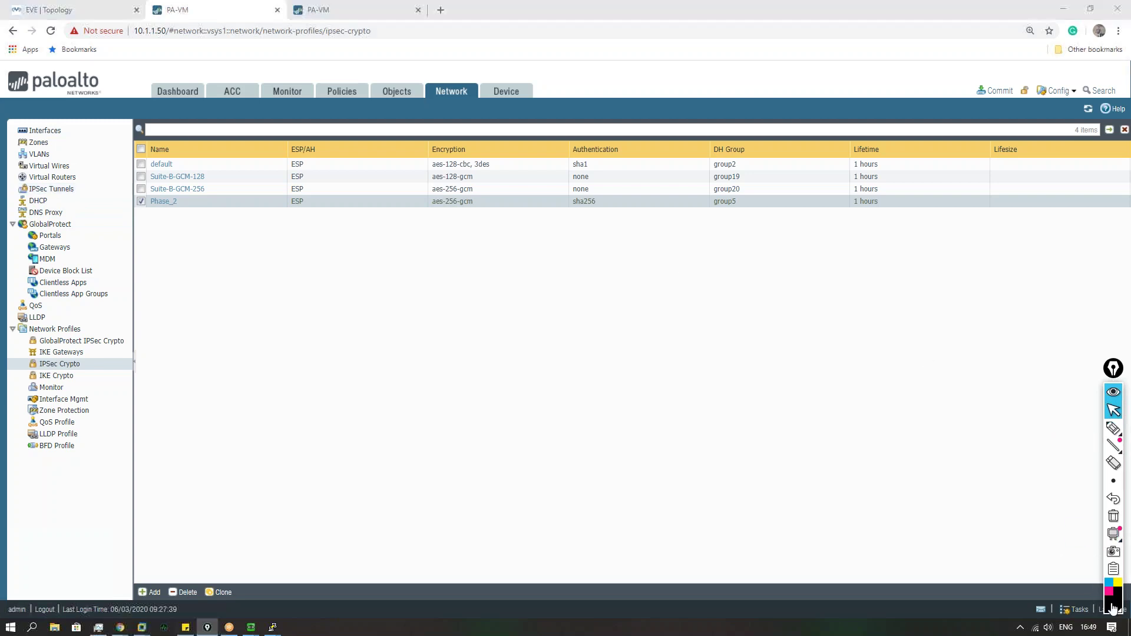
{"action": "left_click", "coordinate": [1114, 428]}
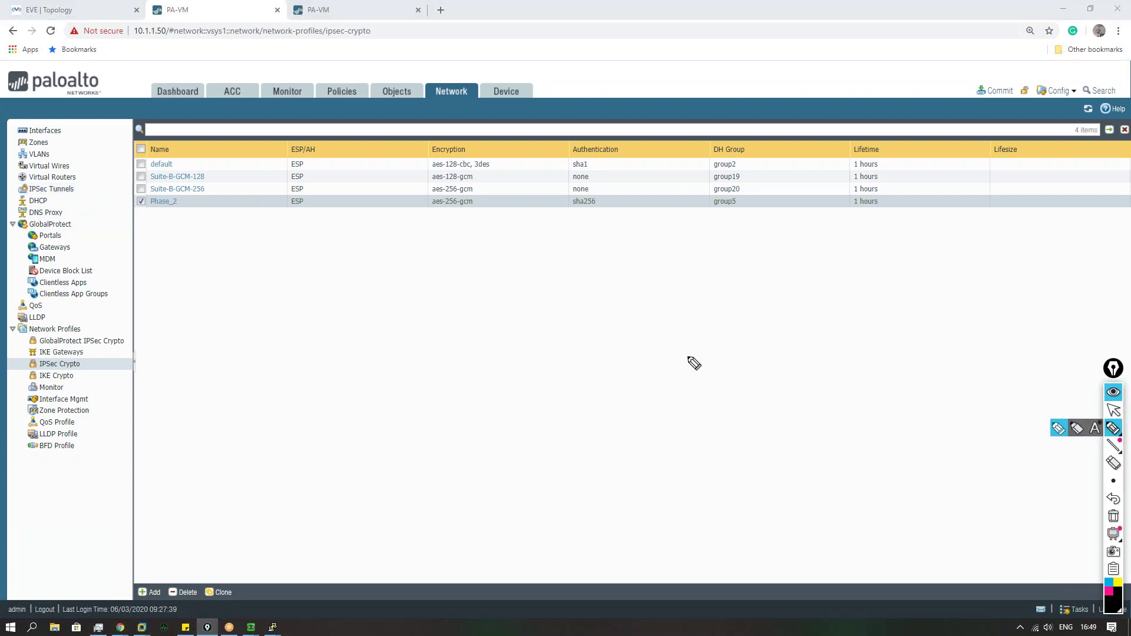
{"action": "mouse_move", "coordinate": [449, 262]}
{"action": "left_mouse_down"}
{"action": "mouse_move", "coordinate": [449, 280]}
{"action": "mouse_move", "coordinate": [459, 277]}
{"action": "left_mouse_up"}
{"action": "mouse_move", "coordinate": [468, 264]}
{"action": "left_mouse_down"}
{"action": "mouse_move", "coordinate": [470, 274]}
{"action": "mouse_move", "coordinate": [532, 276]}
{"action": "left_mouse_up"}
{"action": "left_click_drag", "start_coordinate": [538, 275], "coordinate": [570, 270]}
{"action": "mouse_move", "coordinate": [579, 262]}
{"action": "left_mouse_down"}
{"action": "mouse_move", "coordinate": [585, 274]}
{"action": "mouse_move", "coordinate": [602, 264]}
{"action": "mouse_move", "coordinate": [722, 279]}
{"action": "mouse_move", "coordinate": [769, 262]}
{"action": "mouse_move", "coordinate": [854, 265]}
{"action": "left_mouse_up"}
{"action": "left_click", "coordinate": [828, 273]}
{"action": "left_click", "coordinate": [865, 273]}
Step: Drag across the lower profile row on the IPSec Crypto profiles page
{"action": "mouse_move", "coordinate": [461, 313]}
{"action": "left_mouse_down"}
{"action": "mouse_move", "coordinate": [462, 339]}
{"action": "mouse_move", "coordinate": [487, 330]}
{"action": "left_mouse_up"}
{"action": "mouse_move", "coordinate": [507, 321]}
{"action": "left_mouse_down"}
{"action": "mouse_move", "coordinate": [499, 328]}
{"action": "mouse_move", "coordinate": [514, 314]}
{"action": "left_mouse_up"}
{"action": "mouse_move", "coordinate": [529, 314]}
{"action": "left_mouse_down"}
{"action": "mouse_move", "coordinate": [531, 324]}
{"action": "mouse_move", "coordinate": [683, 316]}
{"action": "left_mouse_up"}
{"action": "left_click_drag", "start_coordinate": [676, 313], "coordinate": [676, 320]}
{"action": "left_click_drag", "start_coordinate": [767, 319], "coordinate": [922, 313]}
{"action": "left_click", "coordinate": [928, 321]}
{"action": "left_click", "coordinate": [1114, 518]}
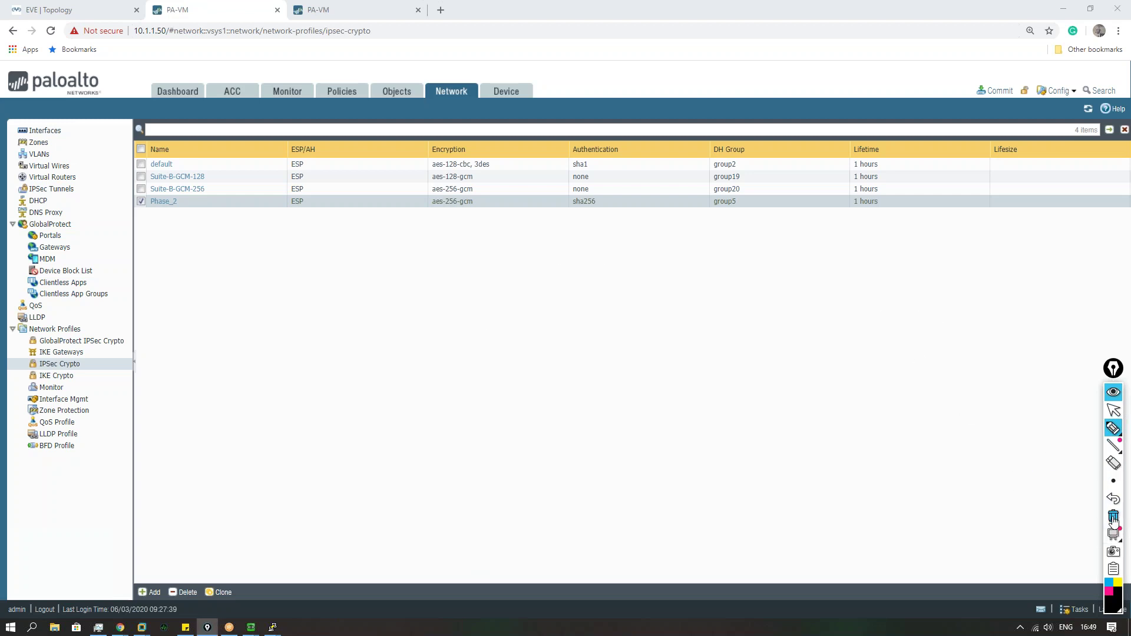
{"action": "left_click", "coordinate": [1113, 410]}
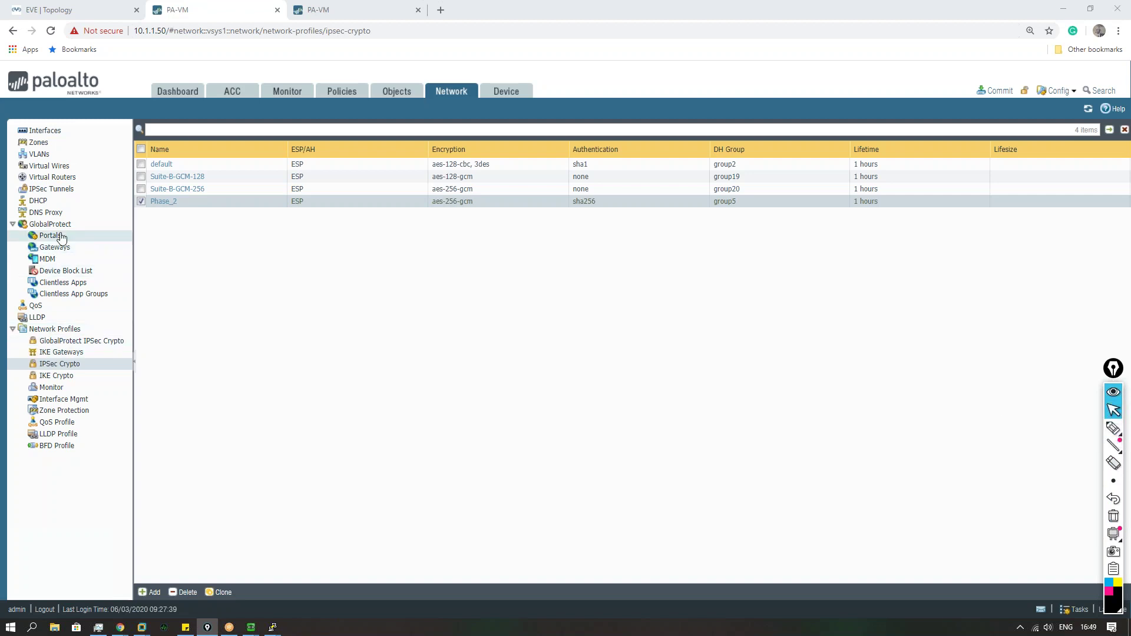
Step: Start an IPSec tunnel, browse the tunnel interface choices, then cancel it
{"action": "left_click", "coordinate": [59, 189]}
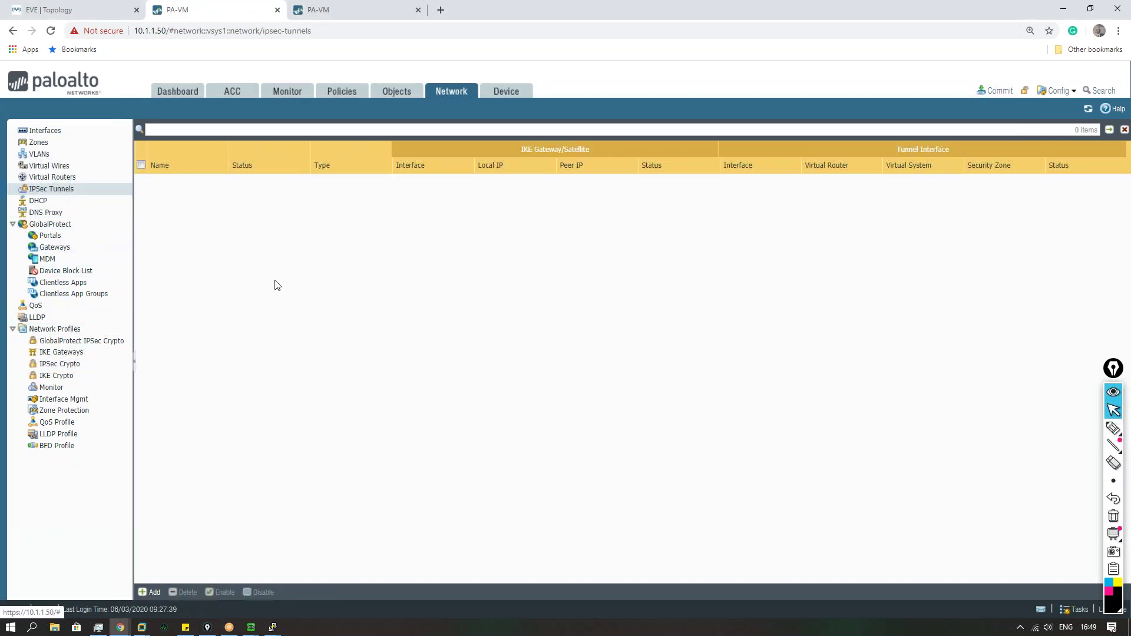
{"action": "left_click", "coordinate": [142, 592]}
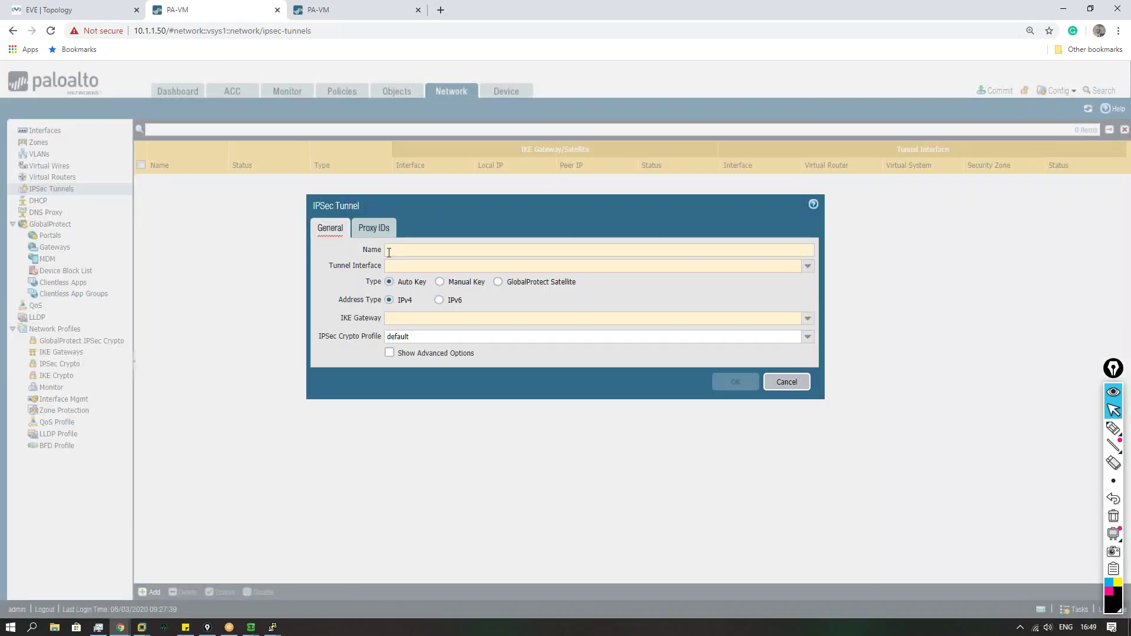
{"action": "type", "text": "Phase_2_tunl"}
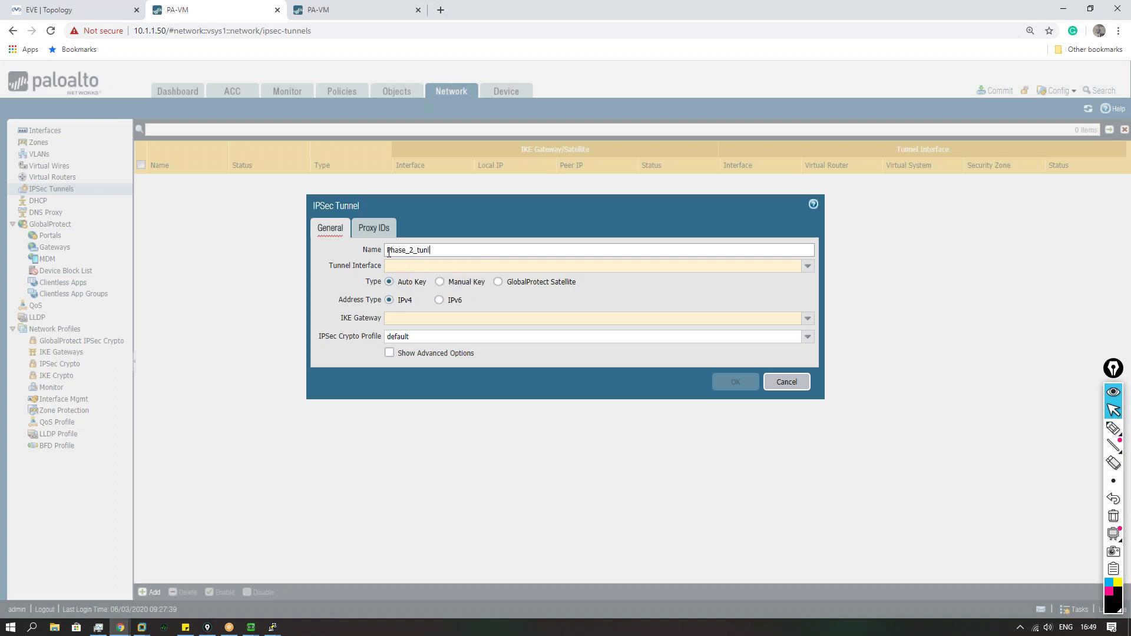
{"action": "left_click", "coordinate": [806, 268]}
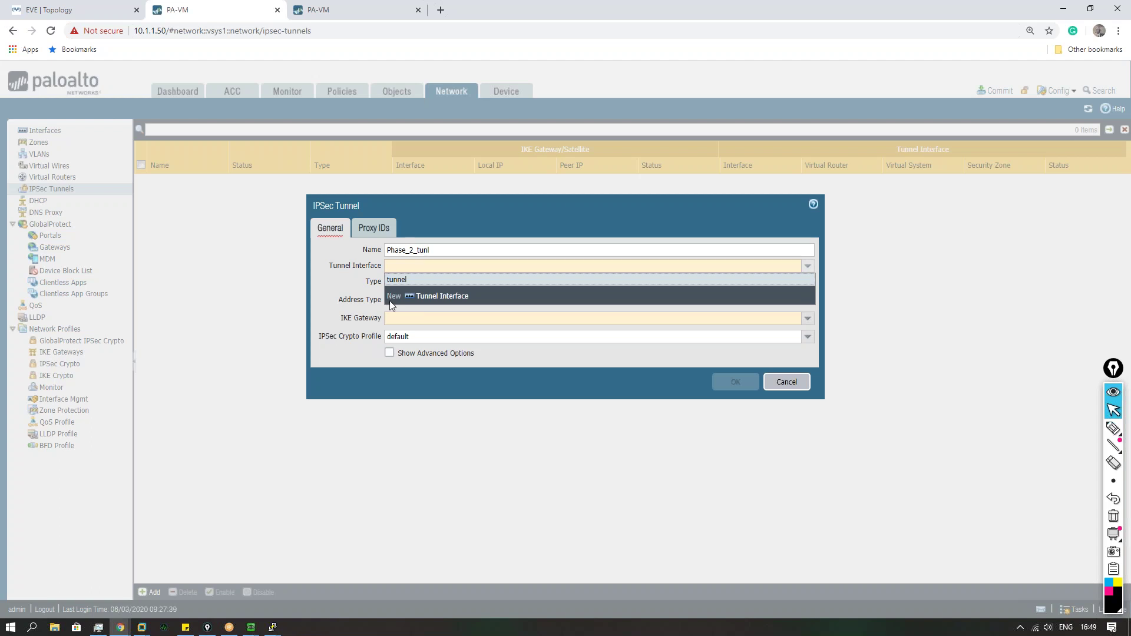
{"action": "left_click", "coordinate": [403, 281]}
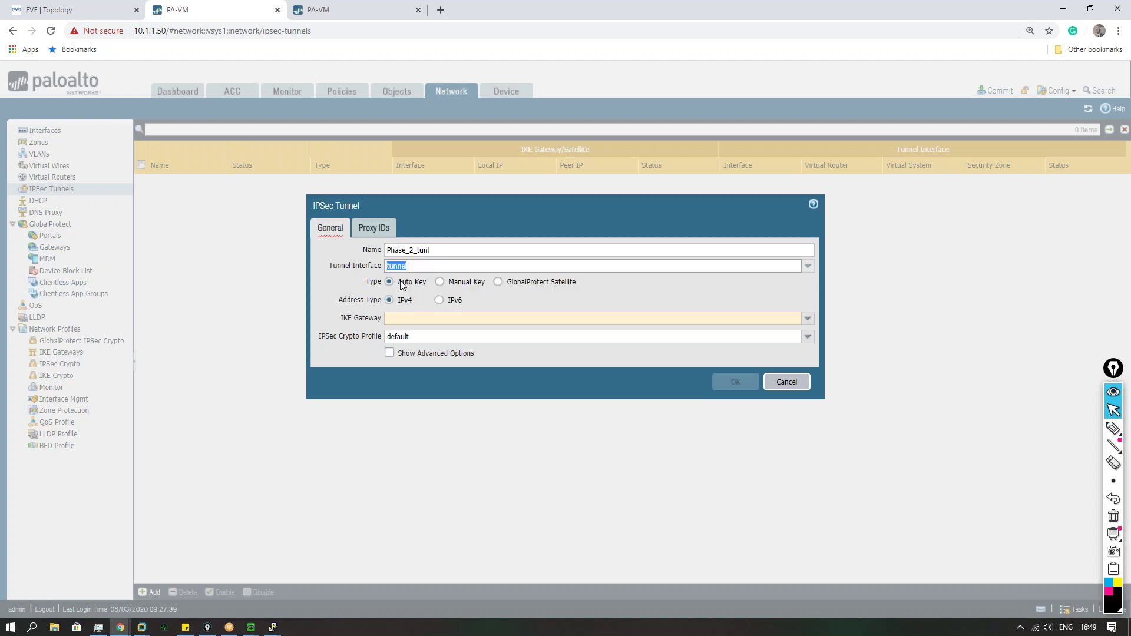
{"action": "left_click", "coordinate": [808, 268]}
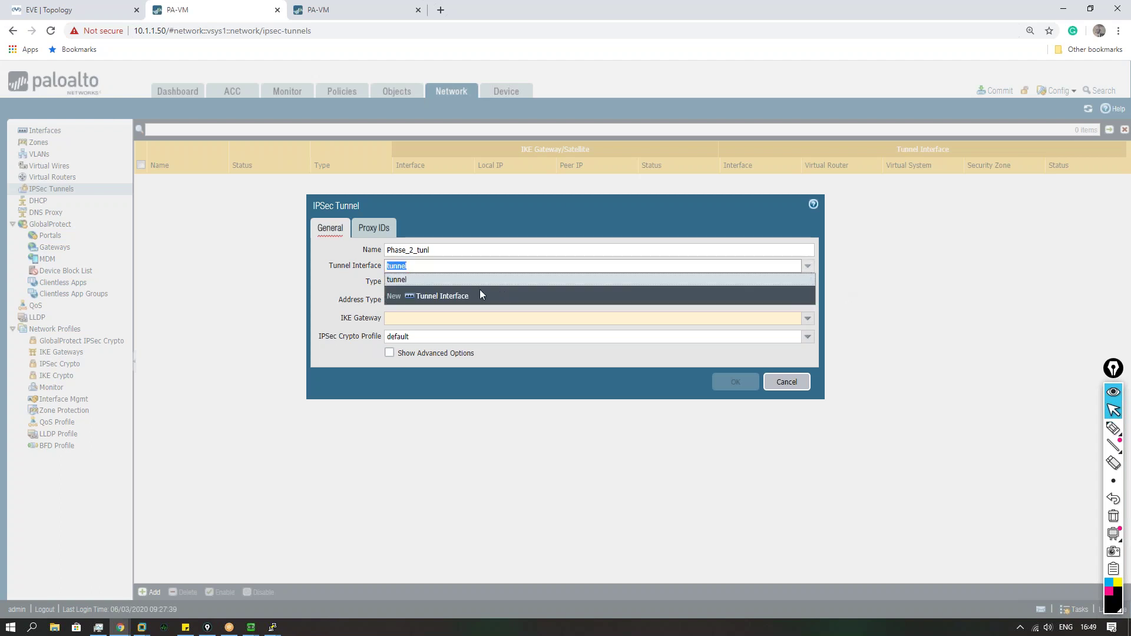
{"action": "left_click", "coordinate": [434, 296]}
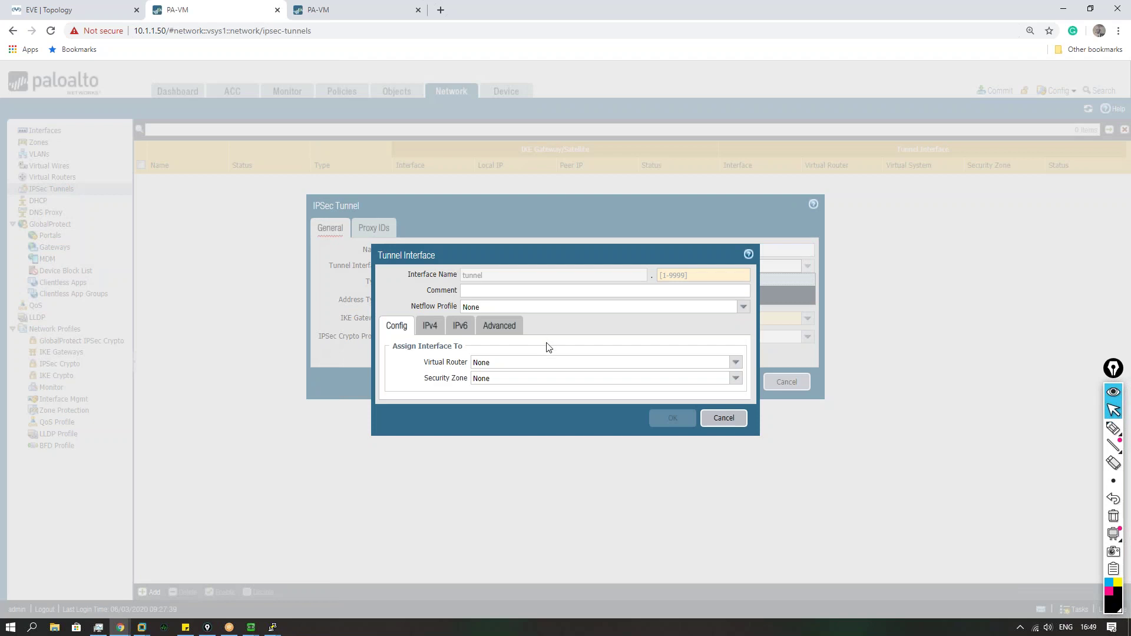
{"action": "key", "text": "Escape"}
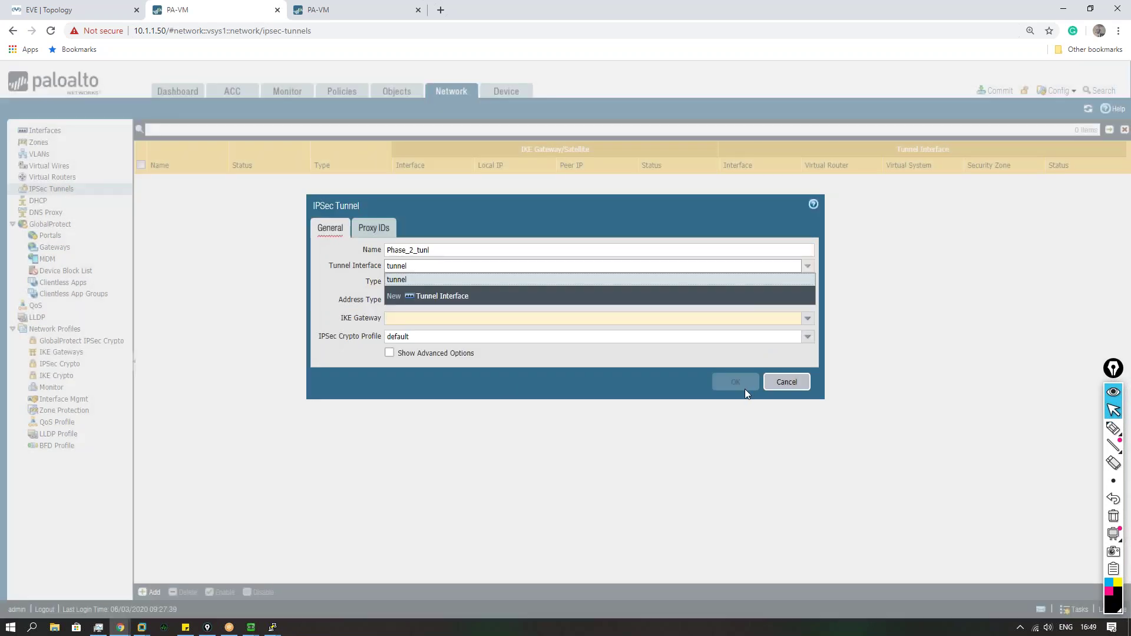
{"action": "left_click", "coordinate": [786, 384]}
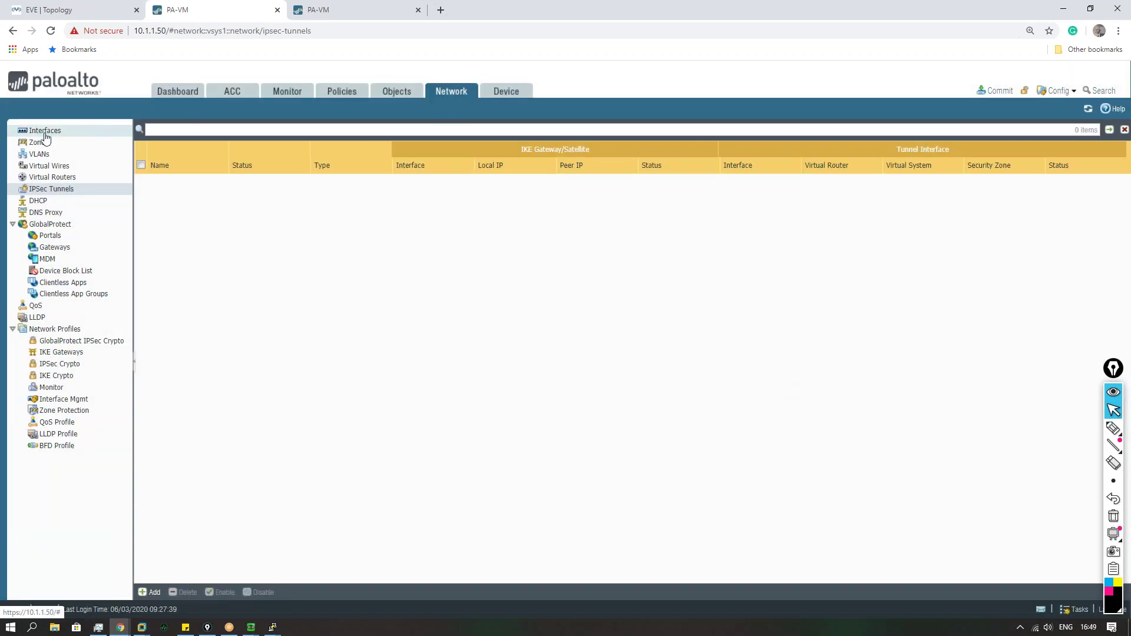
Step: Confirm no tunnel interfaces exist, then begin a new IPSec tunnel named Phase_2_tunnel
{"action": "left_click", "coordinate": [45, 132]}
{"action": "left_click", "coordinate": [281, 135]}
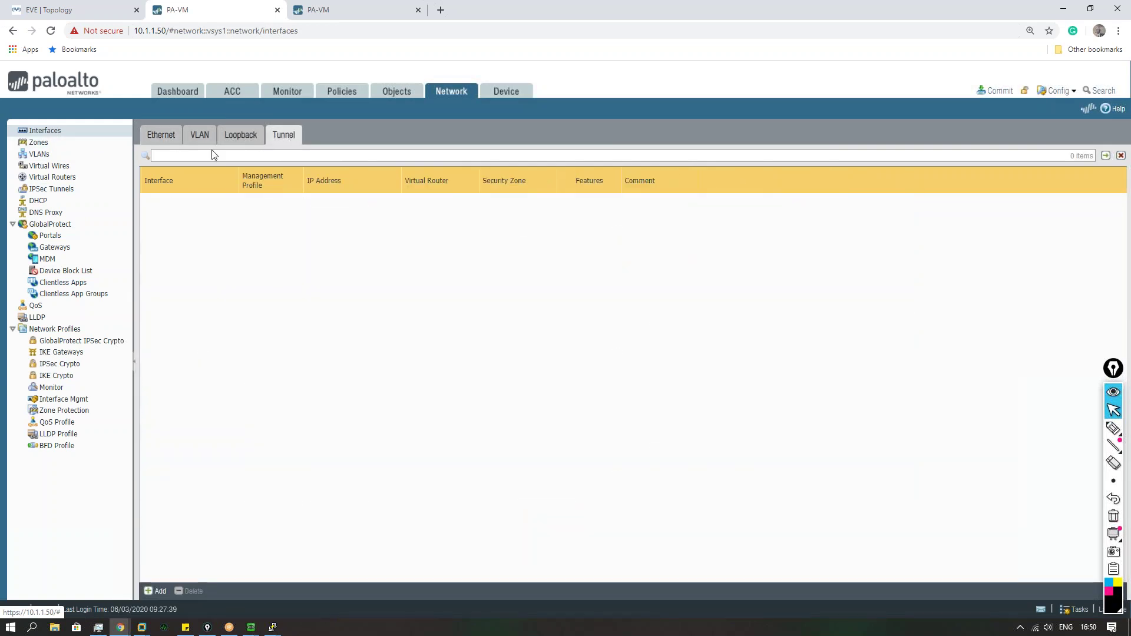
{"action": "left_click", "coordinate": [89, 188]}
{"action": "left_click", "coordinate": [150, 593]}
{"action": "type", "text": "Phase_2_tunnel"}
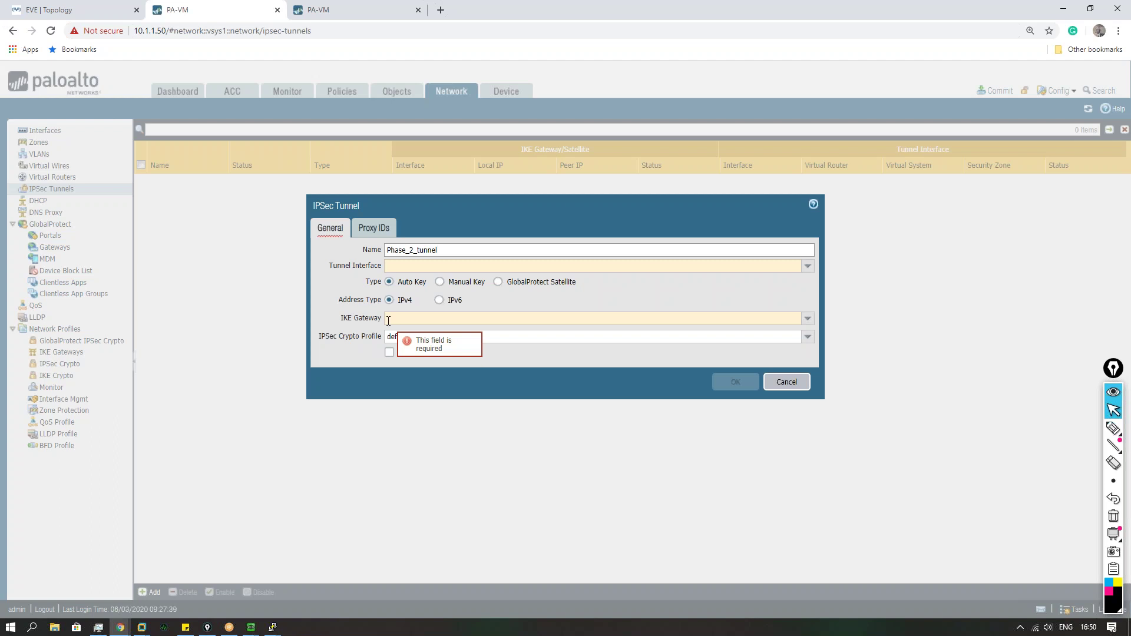
Step: Create tunnel interface tunnel.10 on the default virtual router
{"action": "left_click", "coordinate": [809, 268]}
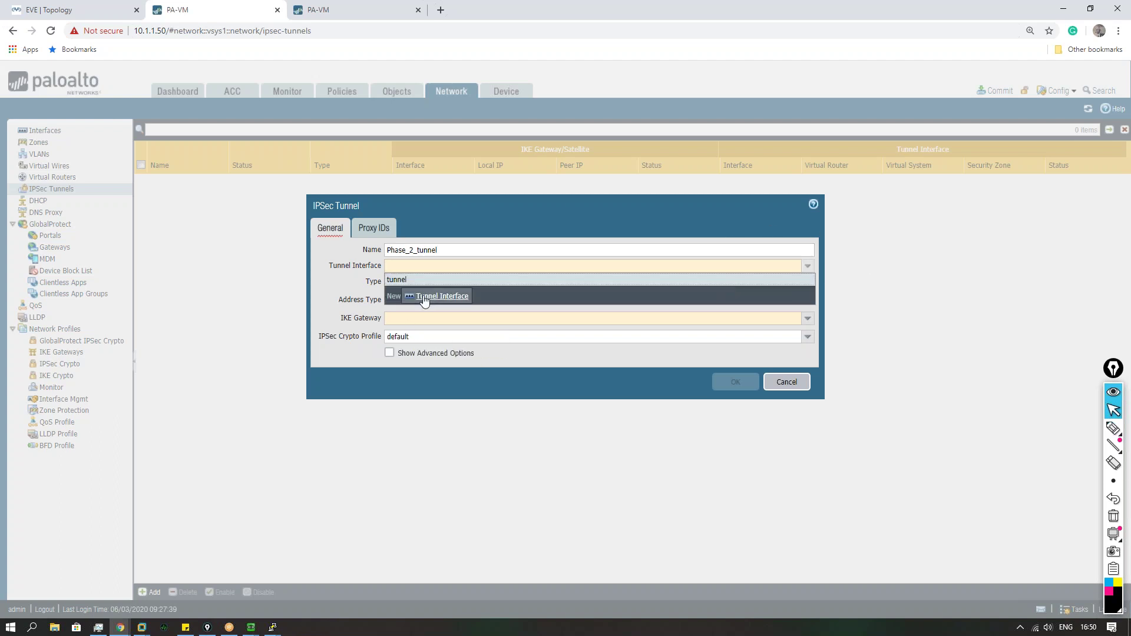
{"action": "left_click", "coordinate": [423, 299]}
{"action": "left_click", "coordinate": [663, 275]}
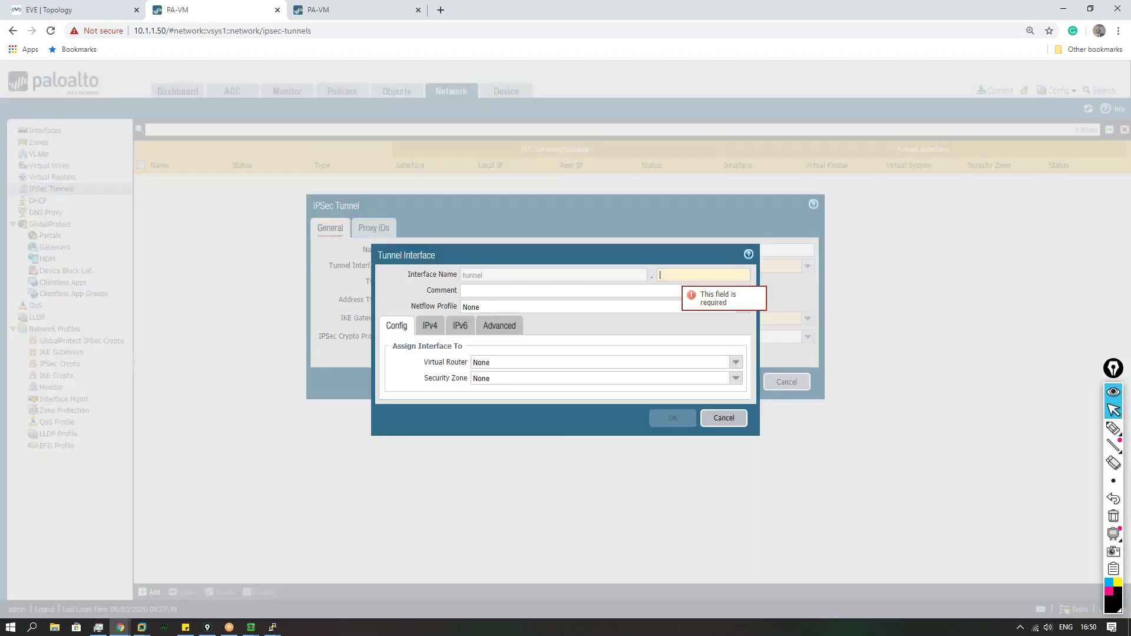
{"action": "type", "text": "10"}
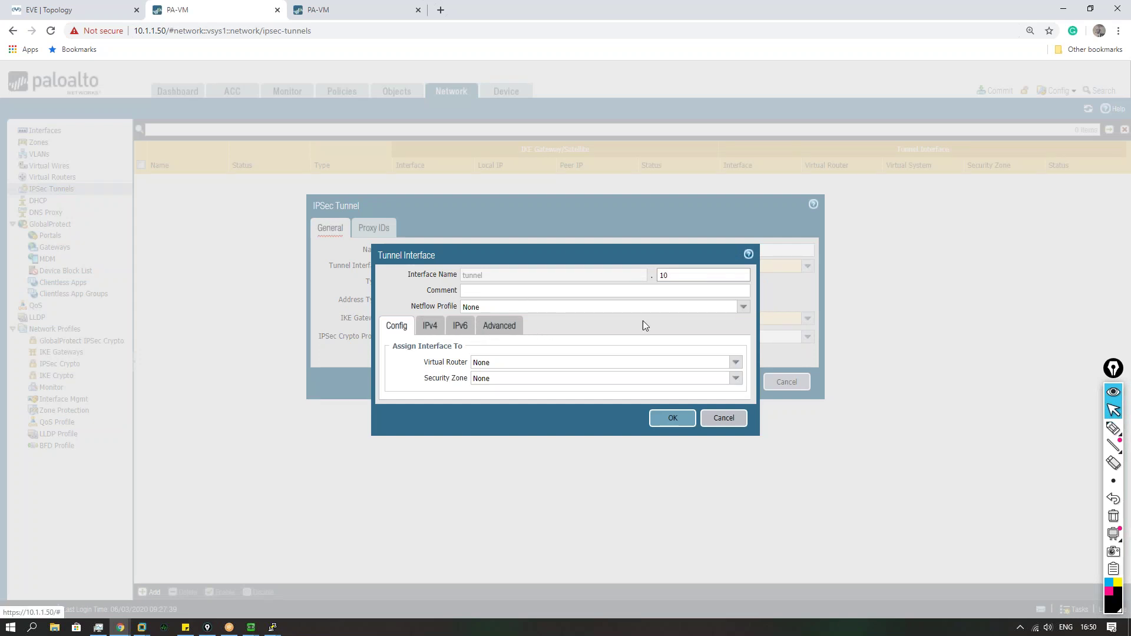
{"action": "left_click", "coordinate": [736, 363]}
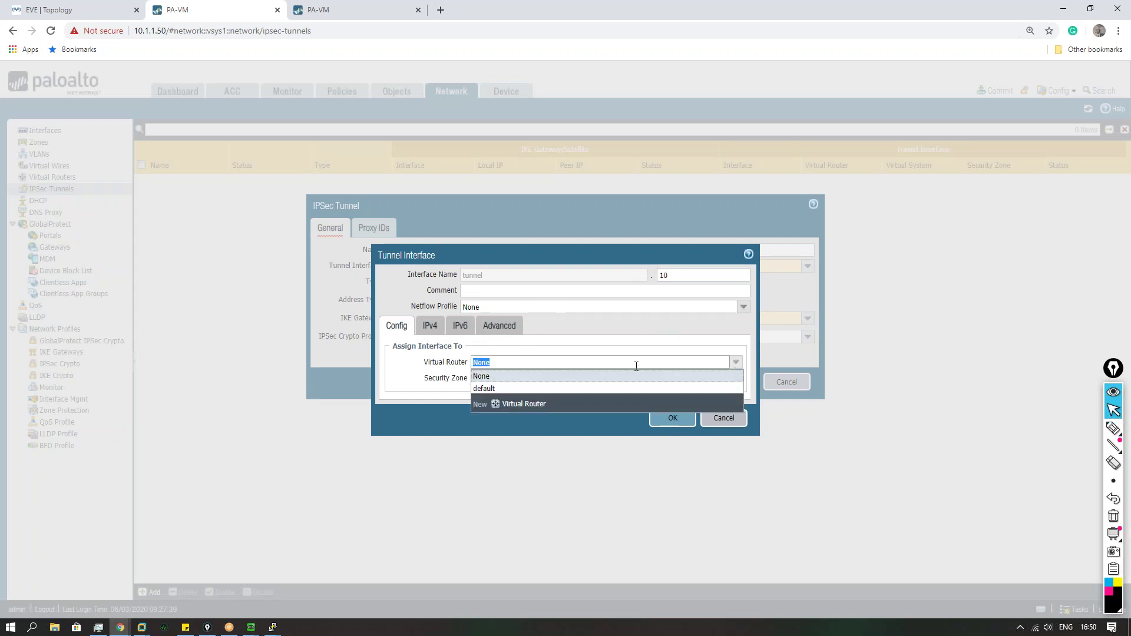
{"action": "left_click", "coordinate": [506, 390]}
Step: Give tunnel.10 a new Tunnel security zone, review its IPv4 and Advanced tabs, and save it
{"action": "left_click", "coordinate": [736, 378]}
{"action": "left_click", "coordinate": [509, 432]}
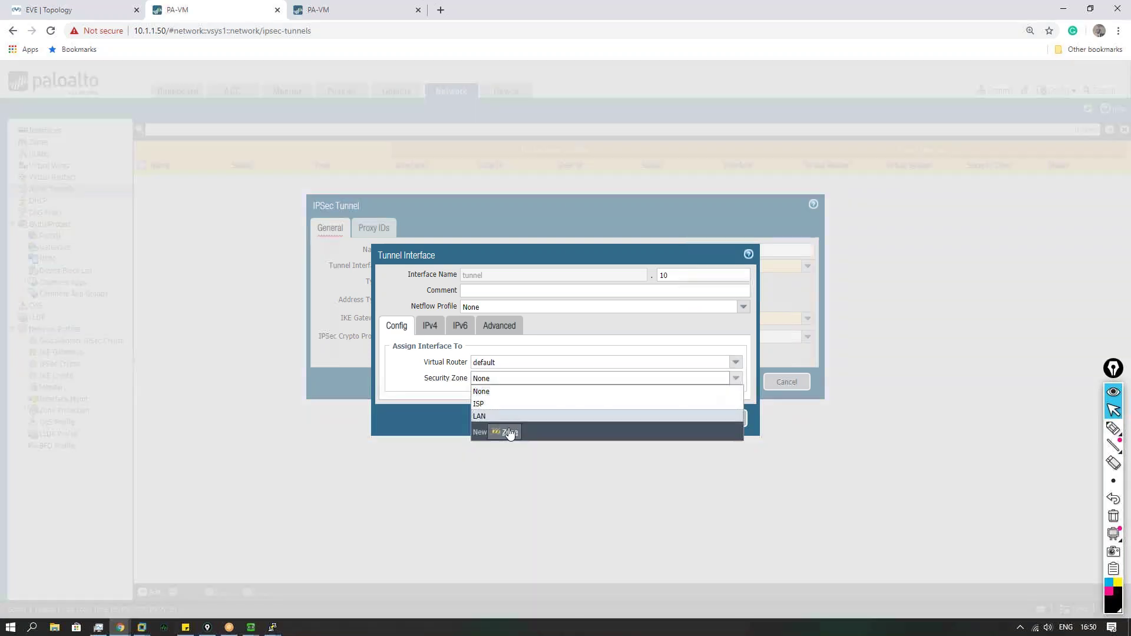
{"action": "type", "text": "Tunnel"}
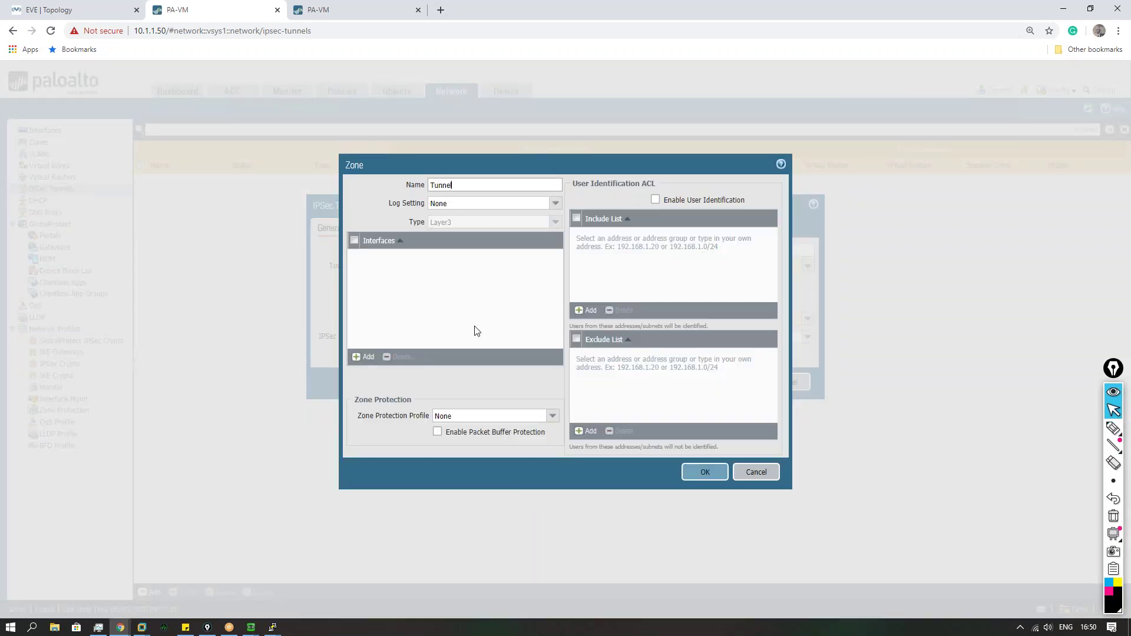
{"action": "left_click", "coordinate": [706, 475]}
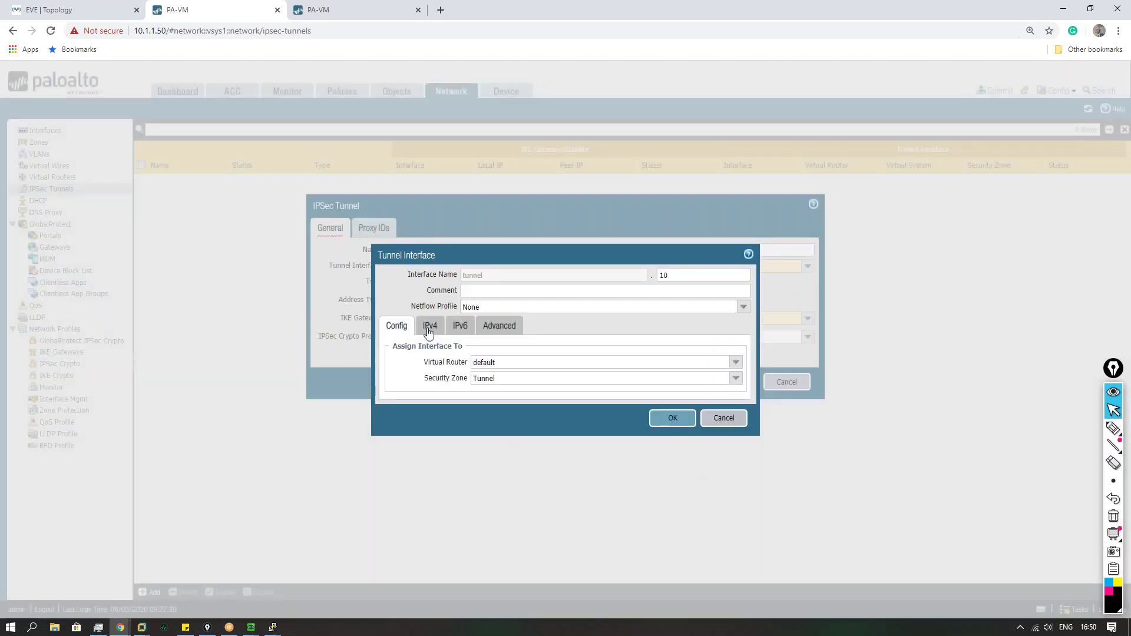
{"action": "left_click", "coordinate": [429, 331]}
{"action": "left_click", "coordinate": [512, 332]}
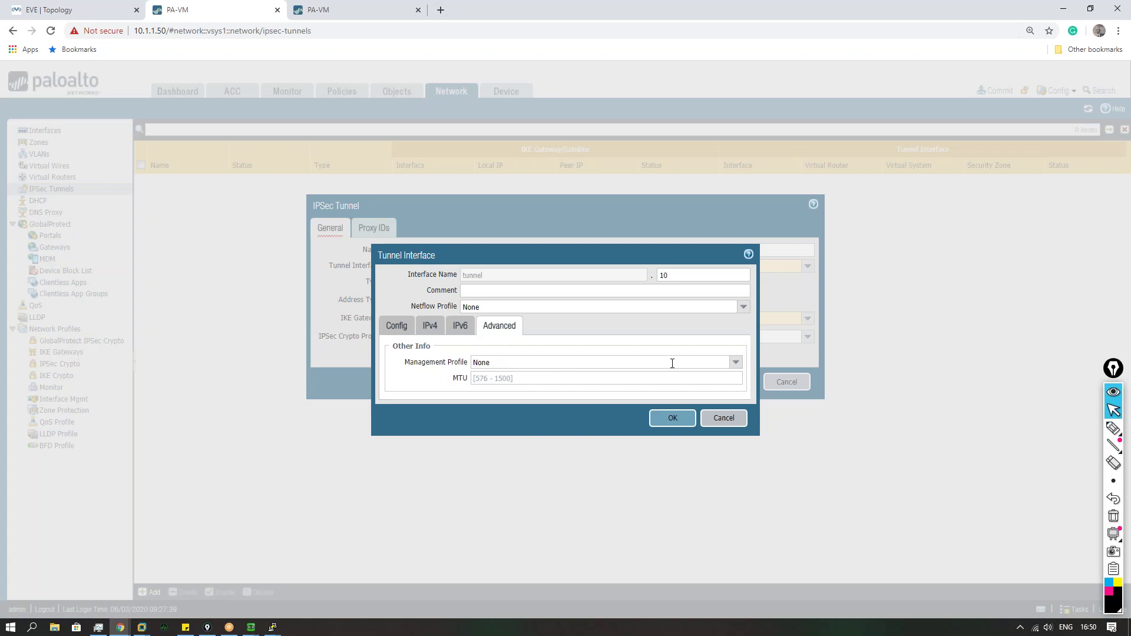
{"action": "left_click", "coordinate": [673, 419]}
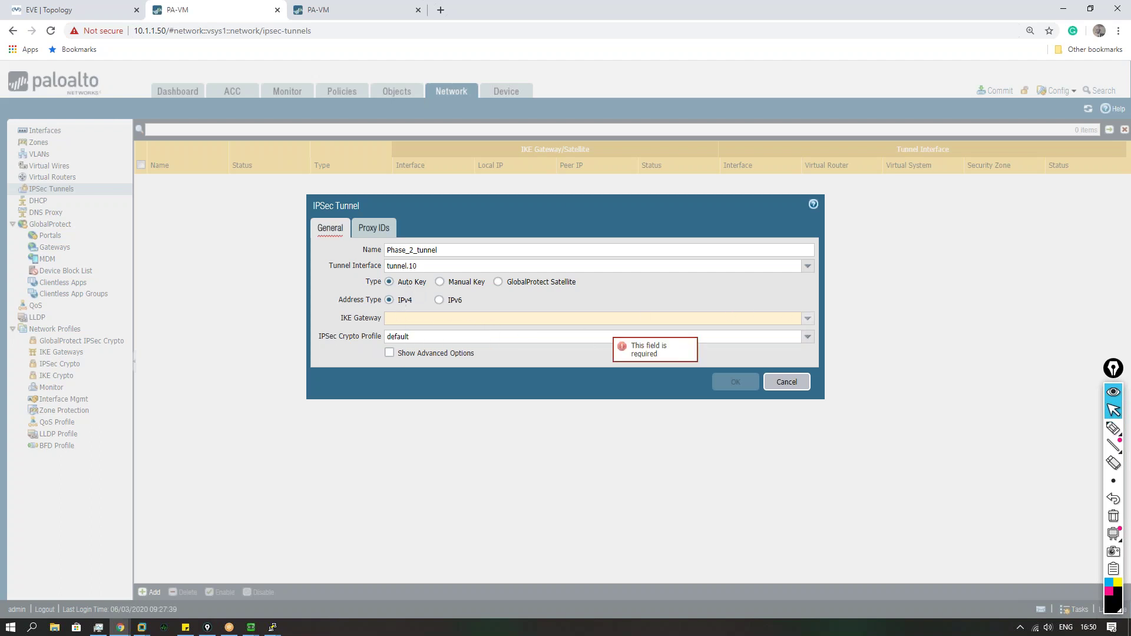
{"action": "left_click", "coordinate": [526, 318]}
Step: Assign IKE gateway Phase_1 and IPSec crypto profile Phase_2, glancing at the Proxy IDs tab
{"action": "left_click", "coordinate": [413, 332]}
{"action": "left_click", "coordinate": [807, 337]}
{"action": "left_click", "coordinate": [421, 363]}
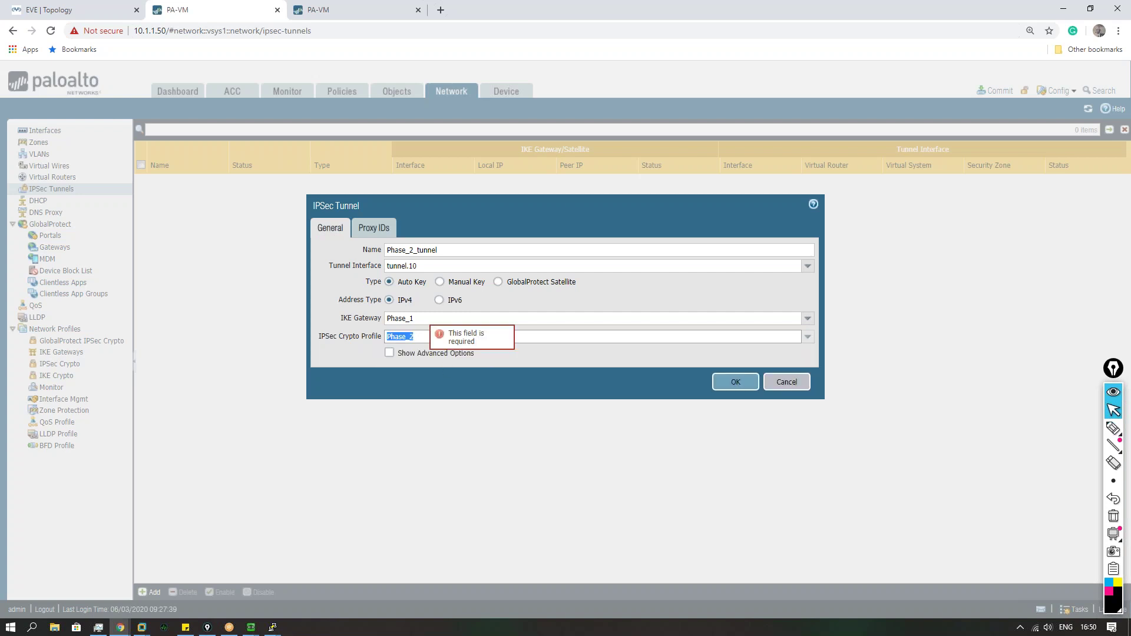
{"action": "left_click", "coordinate": [374, 229]}
{"action": "left_click", "coordinate": [331, 228]}
{"action": "left_click", "coordinate": [368, 234]}
{"action": "left_click", "coordinate": [332, 228]}
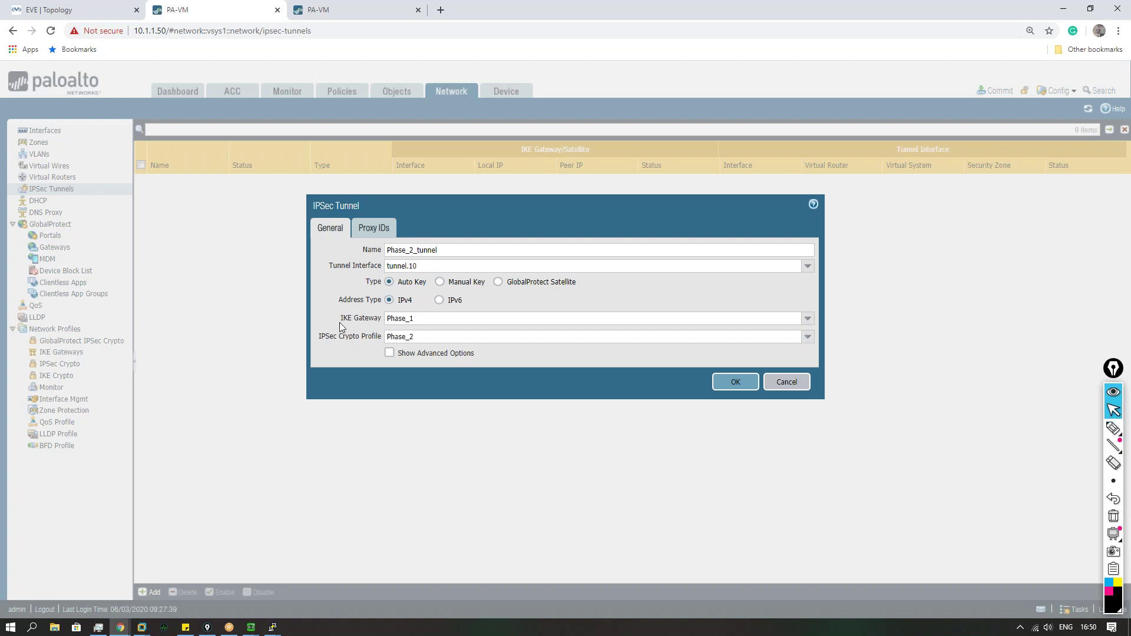
Step: Check the advanced options, then save Phase_2_tunnel
{"action": "left_click_drag", "start_coordinate": [314, 334], "coordinate": [373, 338]}
{"action": "left_click", "coordinate": [417, 341]}
{"action": "left_click", "coordinate": [547, 363]}
{"action": "left_click", "coordinate": [390, 353]}
{"action": "left_click", "coordinate": [389, 353]}
{"action": "left_click", "coordinate": [737, 383]}
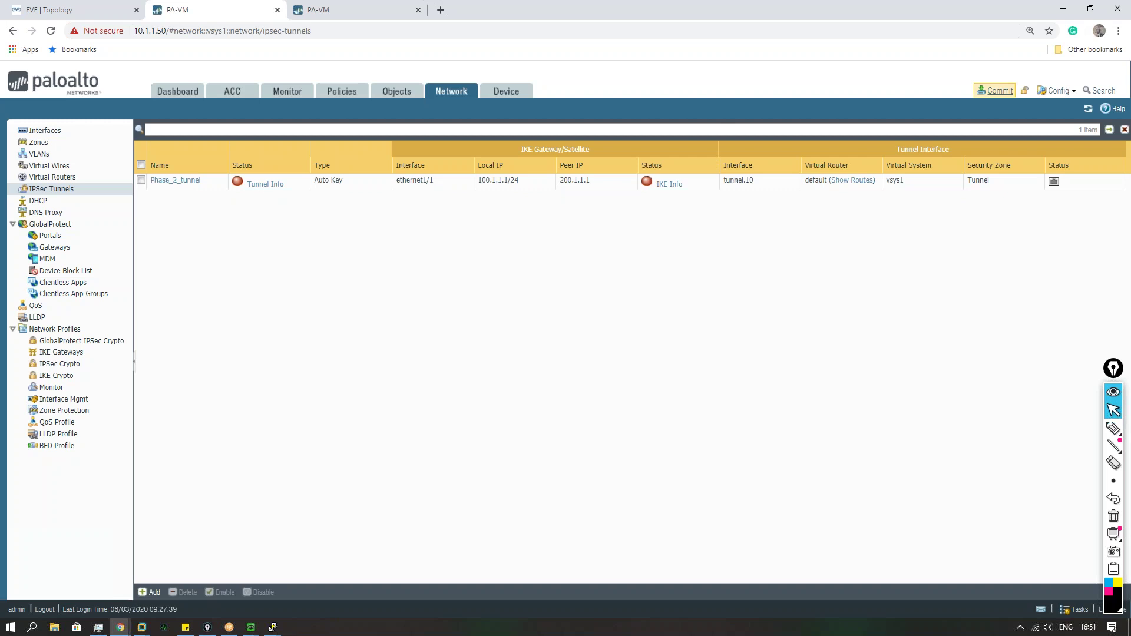
Step: Commit the configuration, dismiss the commit status on both firewalls, and list IKE Crypto profiles on each
{"action": "left_click", "coordinate": [996, 90]}
{"action": "left_click", "coordinate": [682, 487]}
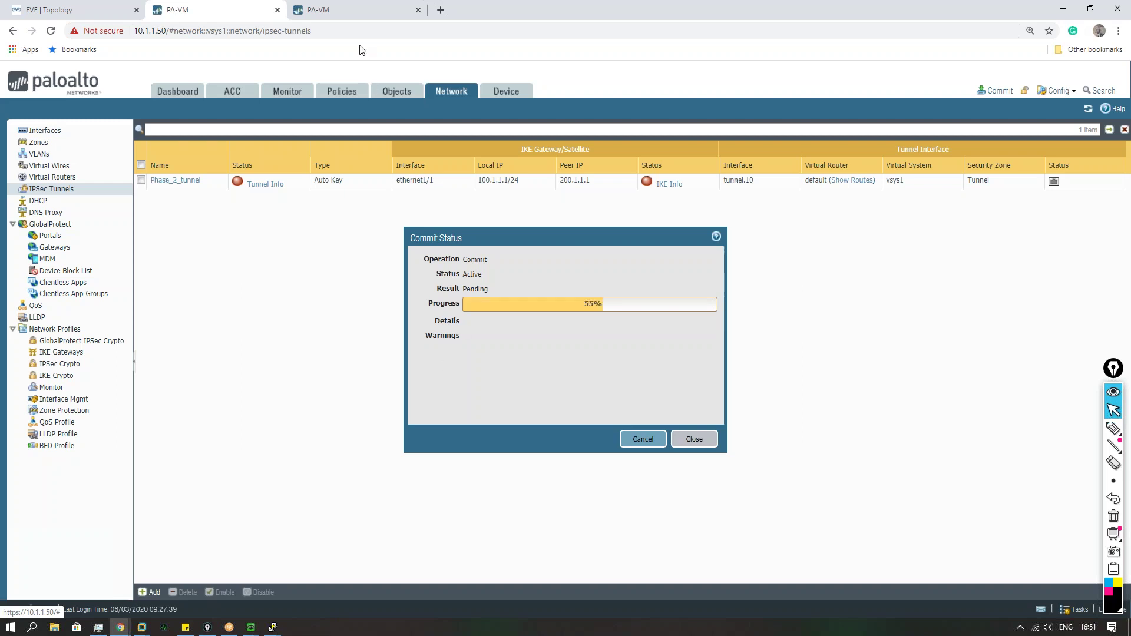
{"action": "left_click", "coordinate": [348, 10]}
{"action": "left_click", "coordinate": [703, 445]}
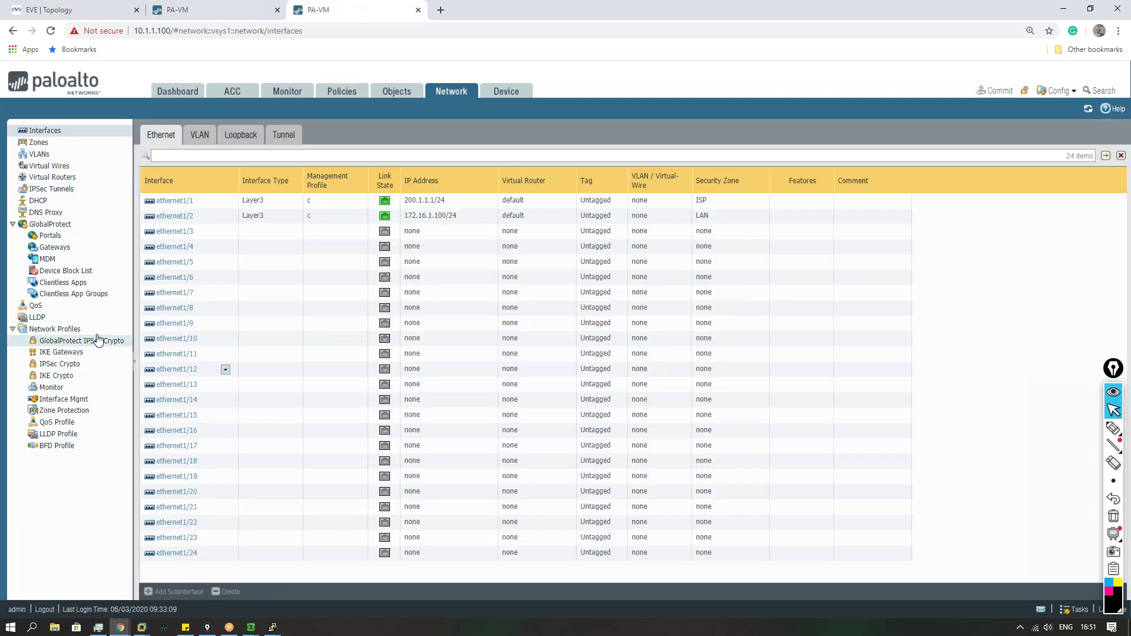
{"action": "left_click", "coordinate": [79, 376]}
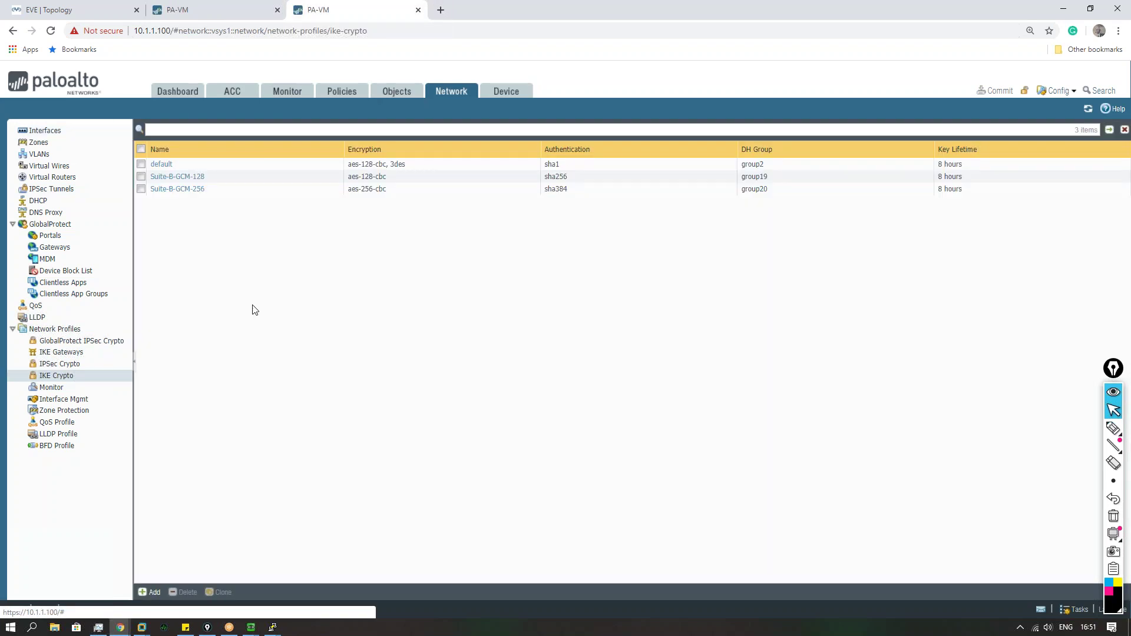
{"action": "left_click", "coordinate": [210, 10]}
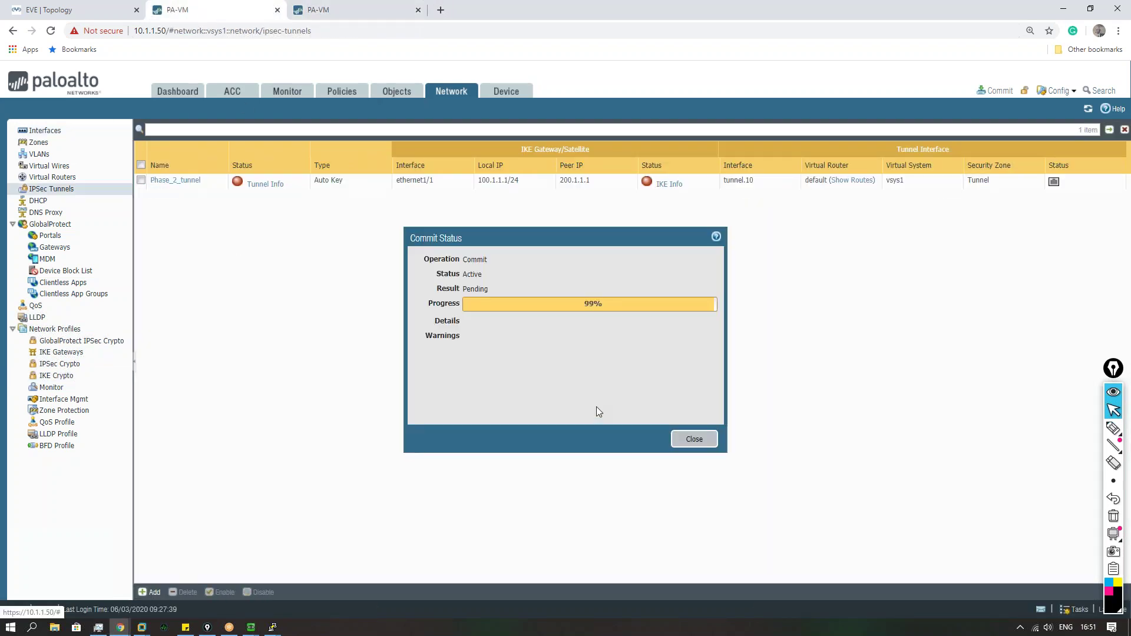
{"action": "left_click", "coordinate": [709, 443]}
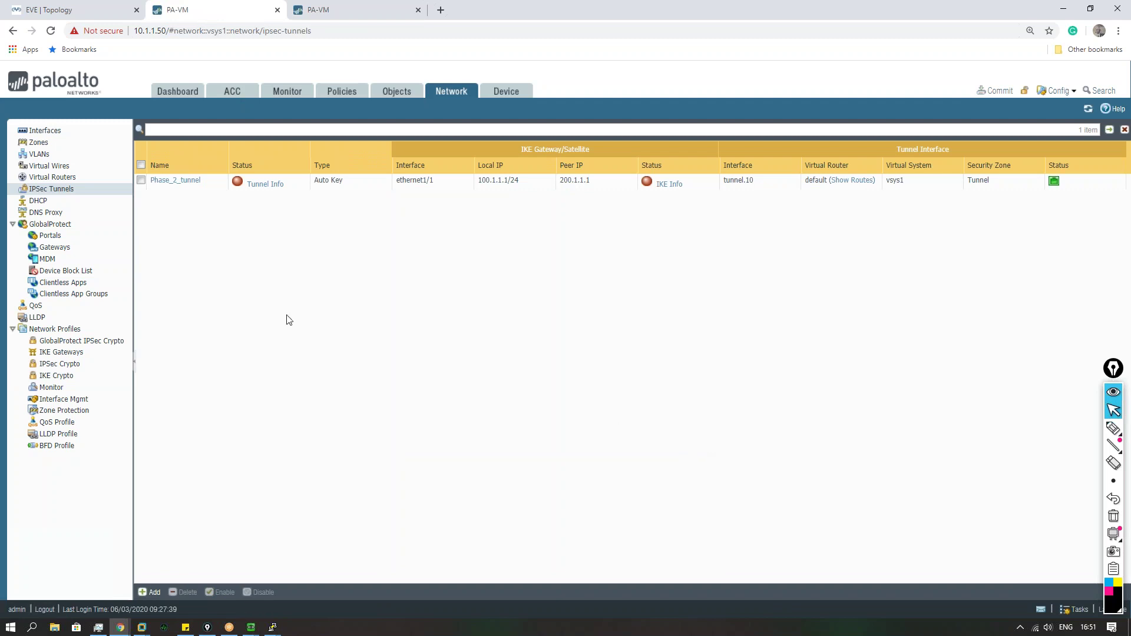
{"action": "left_click", "coordinate": [60, 376]}
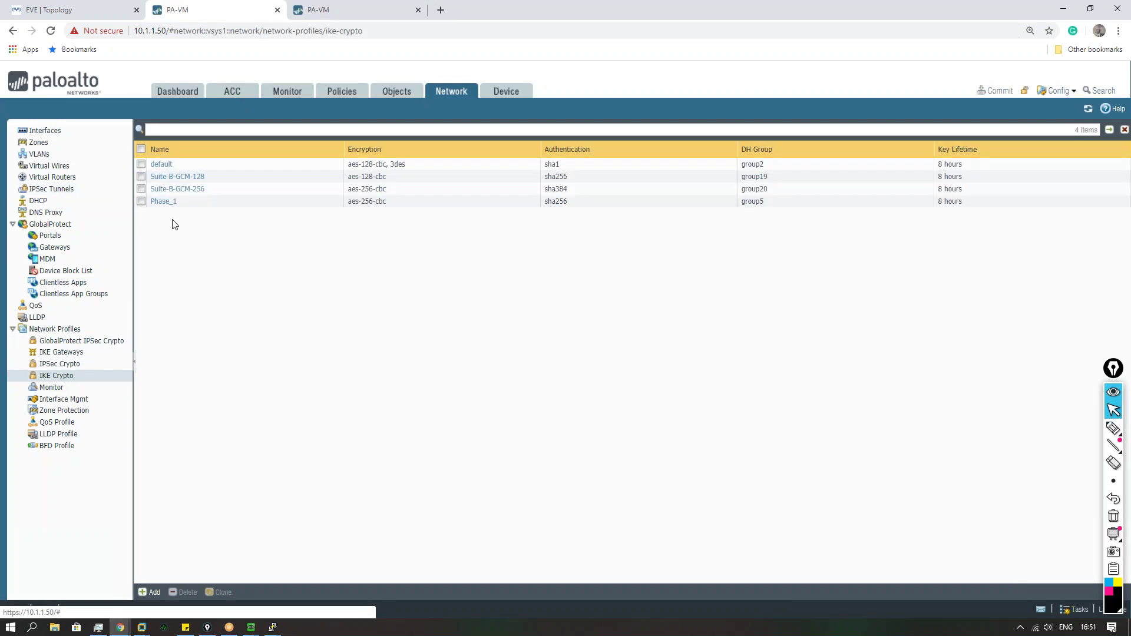
Step: On 10.1.1.100, add IKE crypto profile Phase_1 with group5, sha256 and aes-256-cbc, matching 10.1.1.50
{"action": "left_click", "coordinate": [163, 201]}
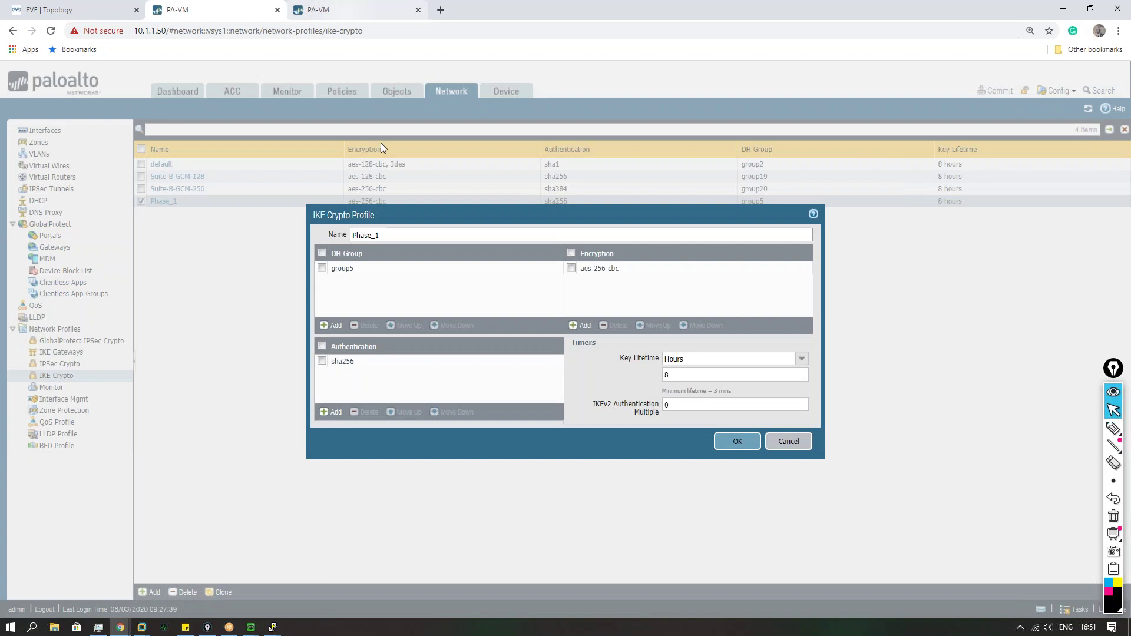
{"action": "left_click", "coordinate": [345, 12]}
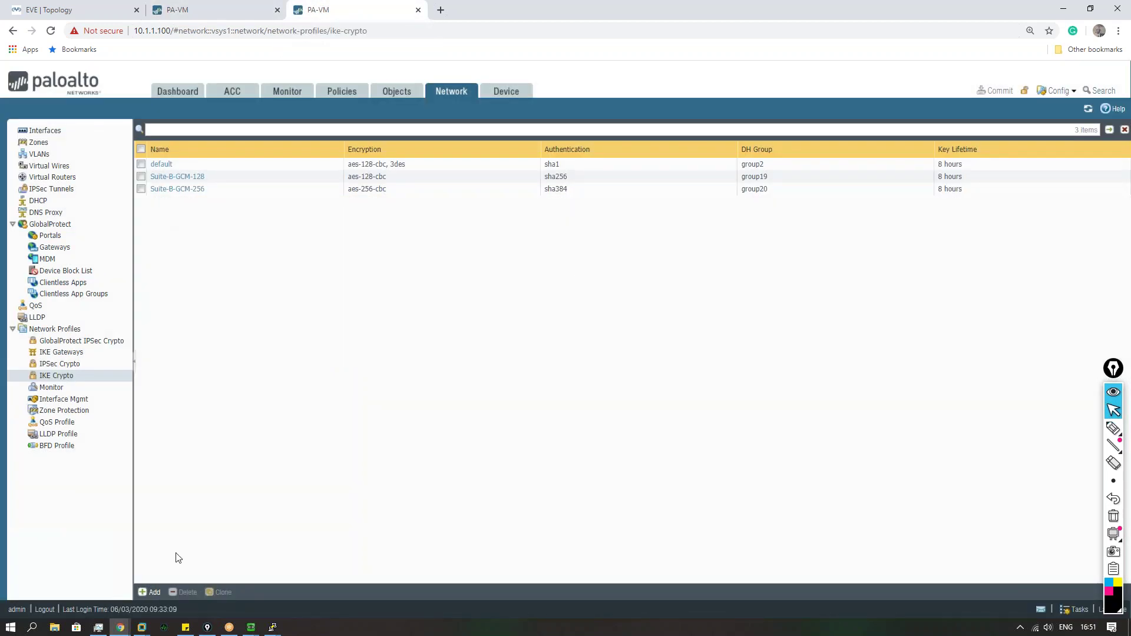
{"action": "left_click", "coordinate": [151, 592]}
{"action": "type", "text": "Phase_1"}
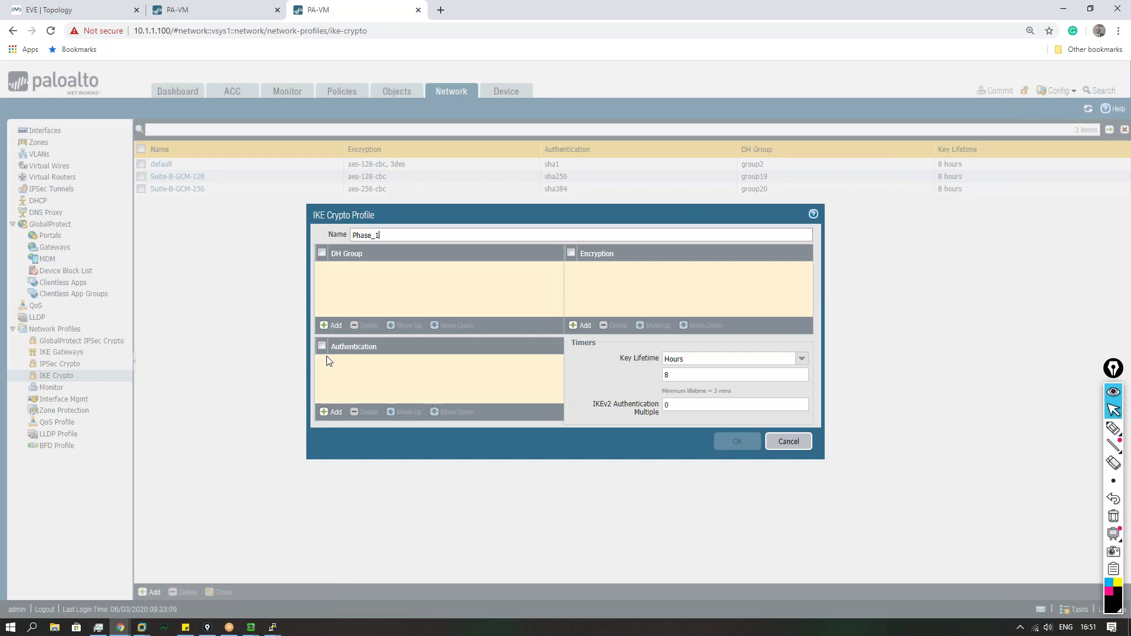
{"action": "left_click", "coordinate": [320, 326]}
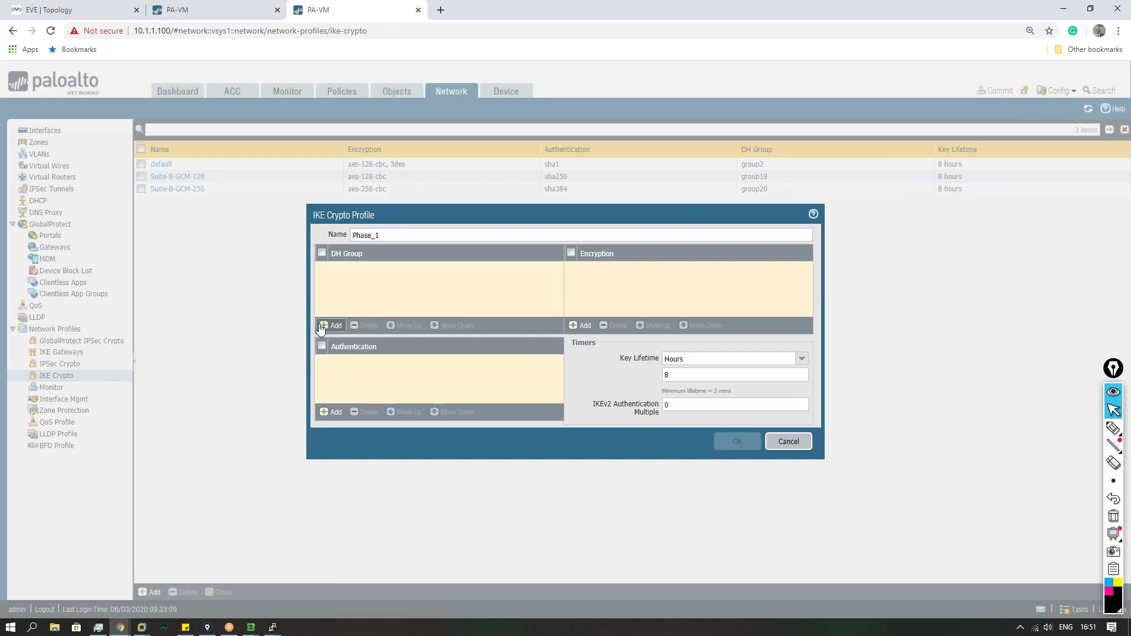
{"action": "left_click", "coordinate": [259, 10]}
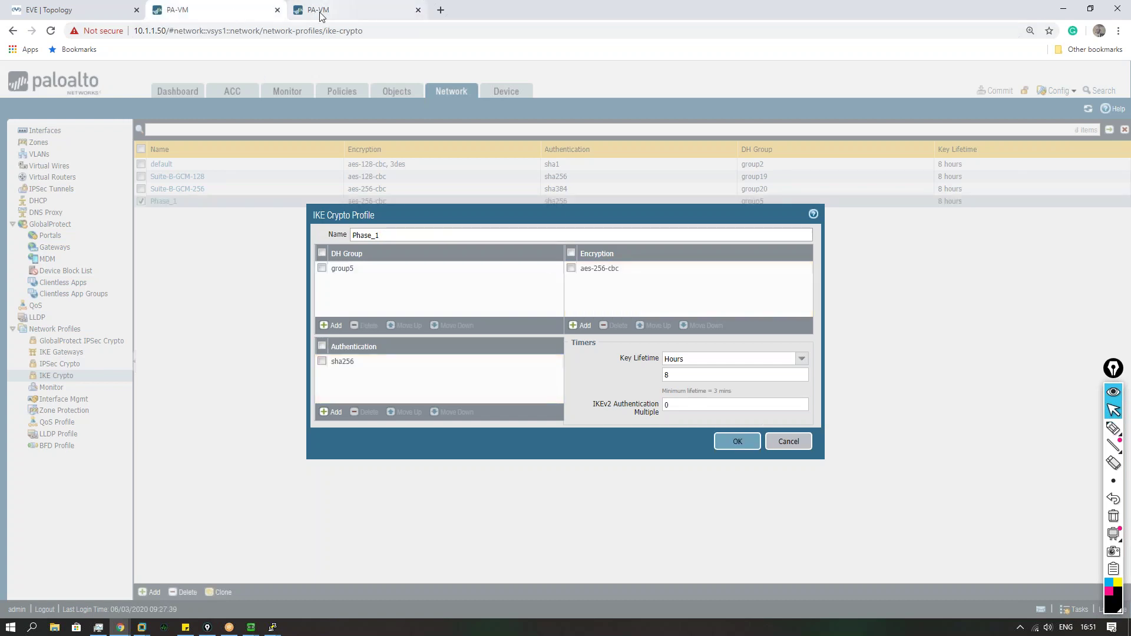
{"action": "left_click", "coordinate": [320, 11]}
{"action": "left_click", "coordinate": [328, 412]}
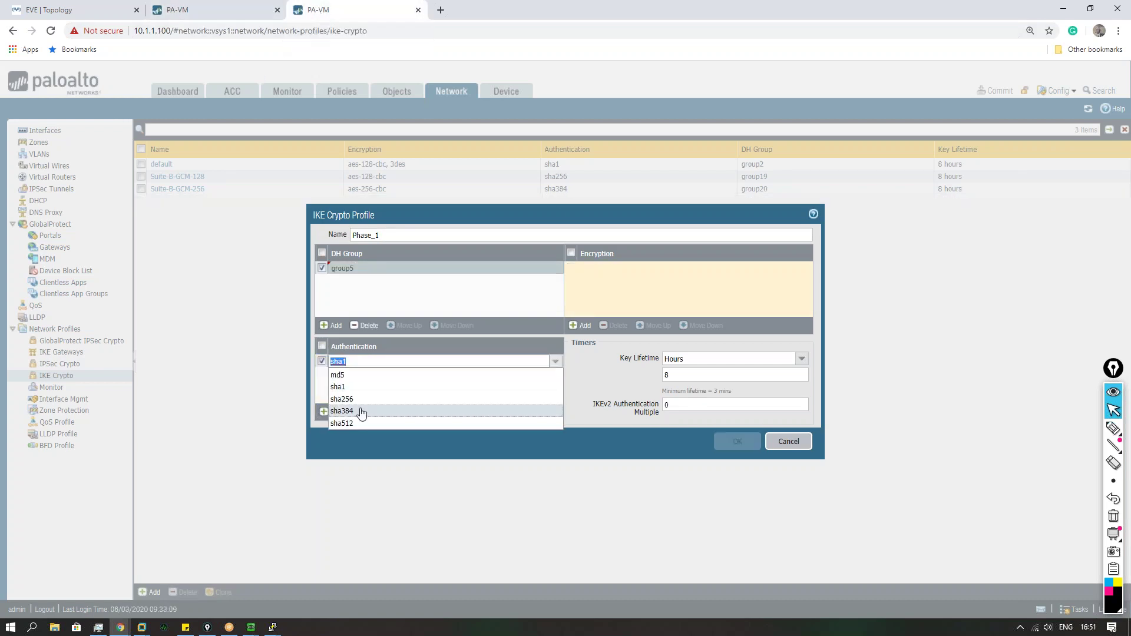
{"action": "left_click", "coordinate": [378, 399]}
{"action": "left_click", "coordinate": [595, 326]}
{"action": "left_click", "coordinate": [617, 329]}
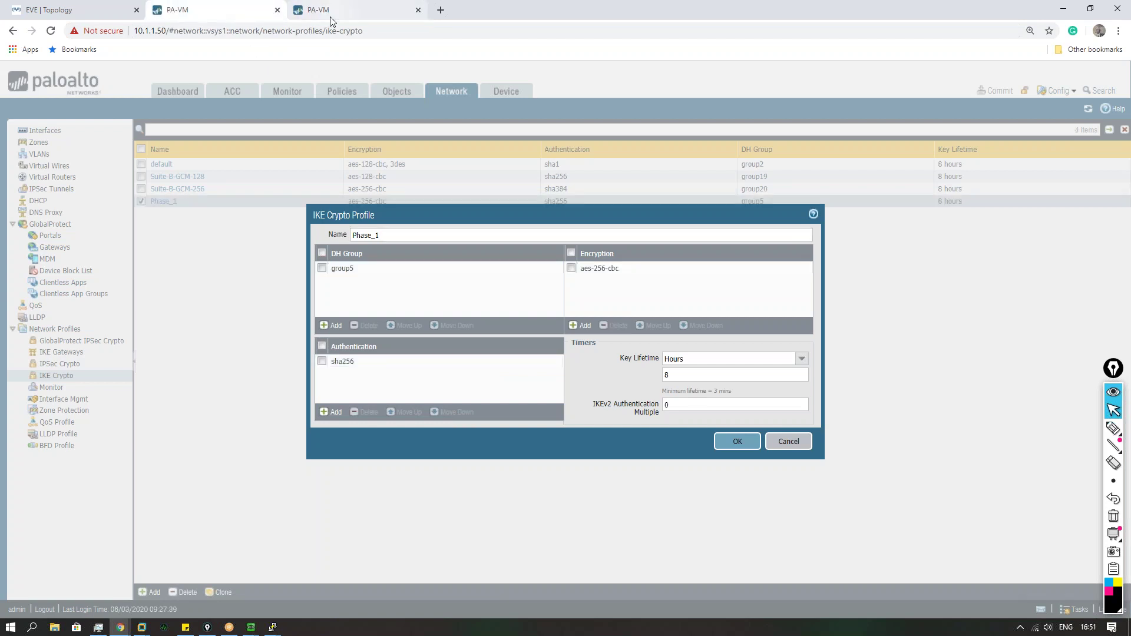
Step: Save the Phase_1 crypto profile and start IKE gateway Phase_1 on ethernet1/1 at 200.1.1.1/24
{"action": "left_click", "coordinate": [731, 442]}
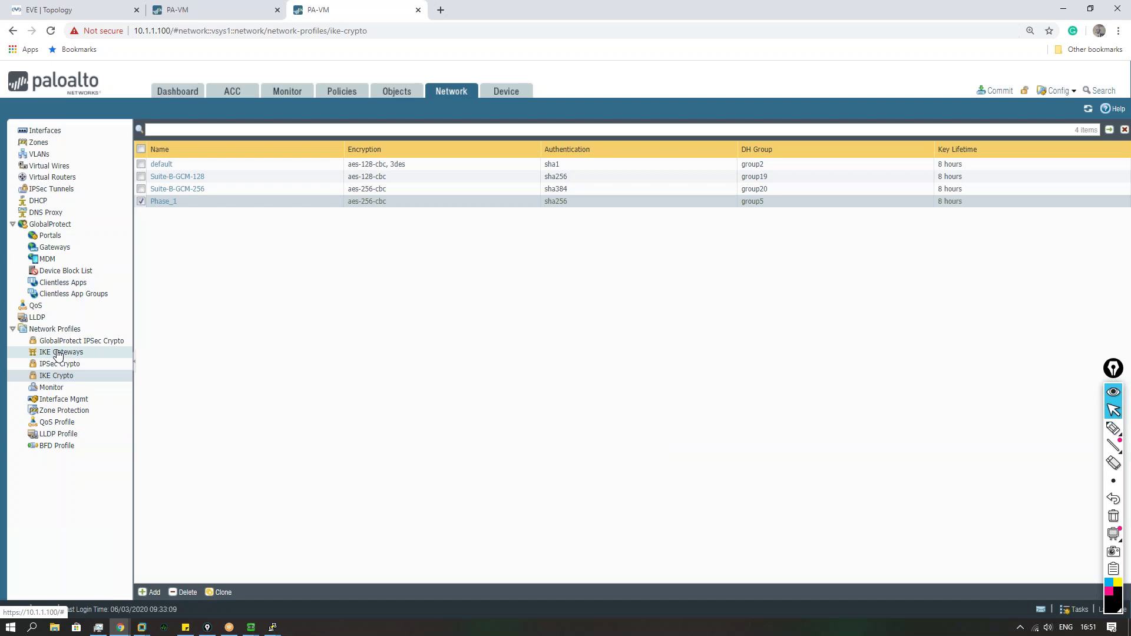
{"action": "left_click", "coordinate": [59, 353]}
{"action": "left_click", "coordinate": [151, 593]}
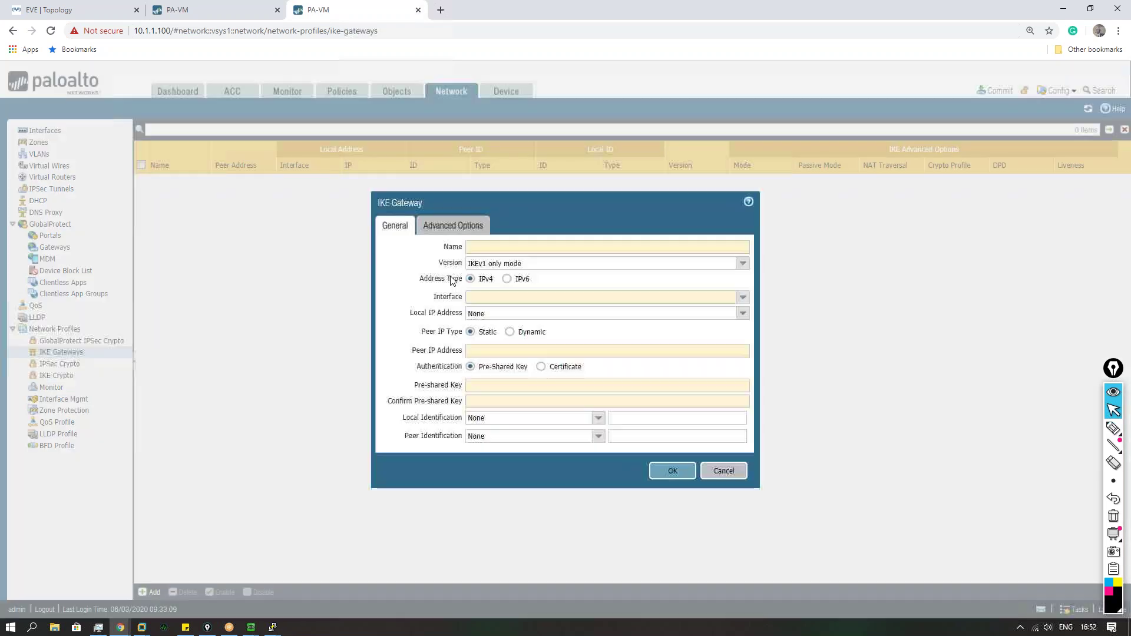
{"action": "type", "text": "Phase_1"}
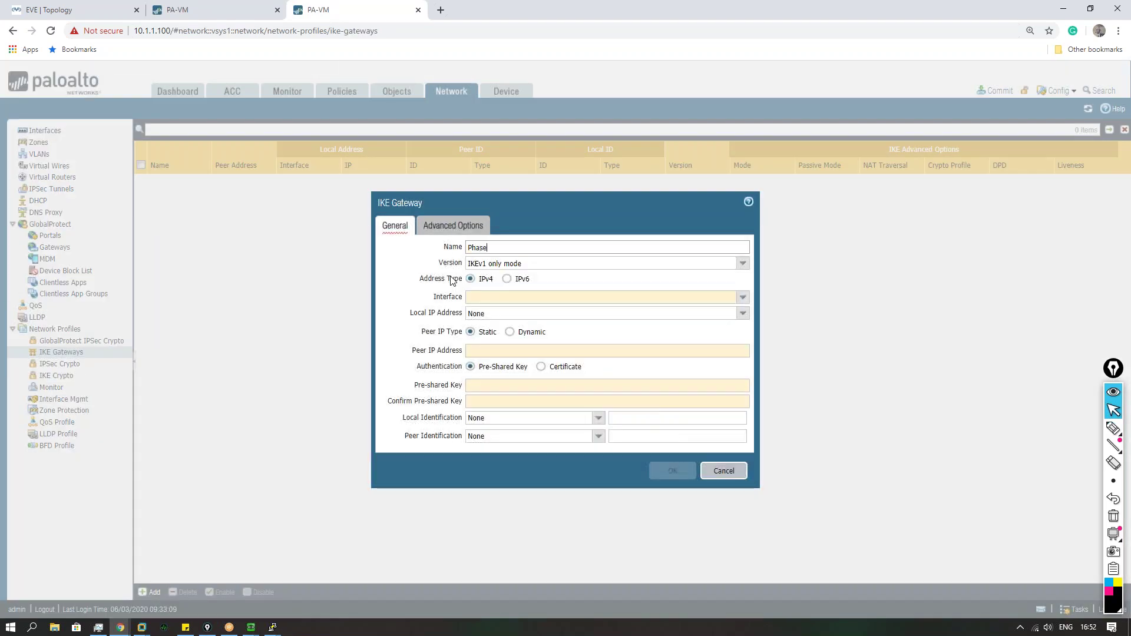
{"action": "left_click", "coordinate": [743, 298]}
{"action": "left_click", "coordinate": [545, 313]}
{"action": "left_click", "coordinate": [742, 314]}
{"action": "left_click", "coordinate": [515, 337]}
Step: Set the gateway's peer IP to 100.1.1.1, enter the pre-shared key, and save
{"action": "left_click", "coordinate": [492, 351]}
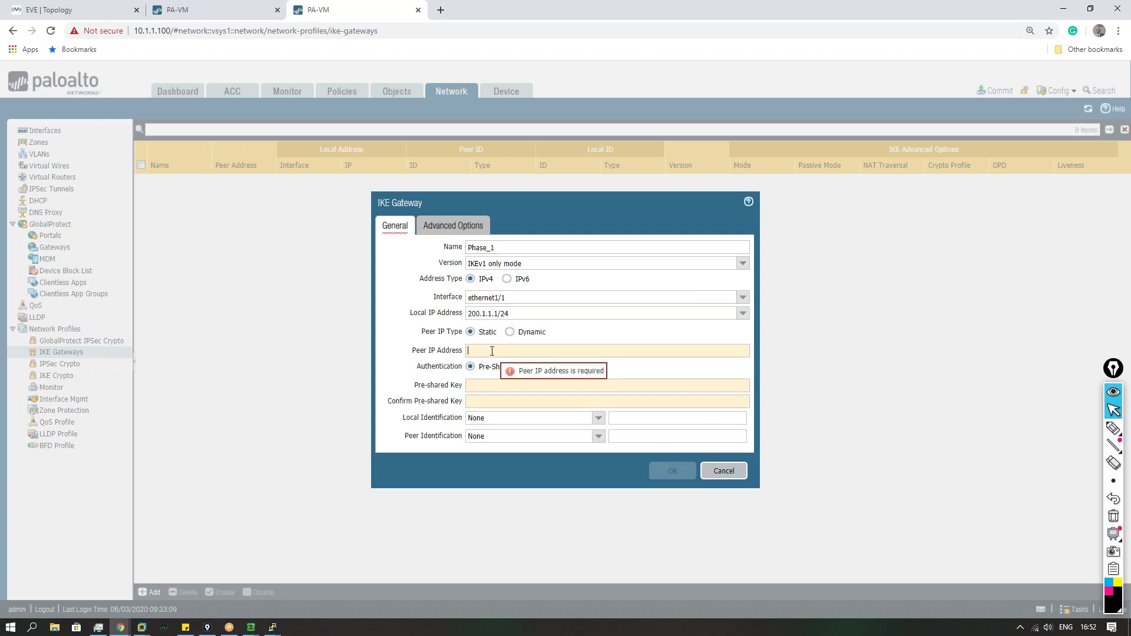
{"action": "type", "text": "100.1.1.1"}
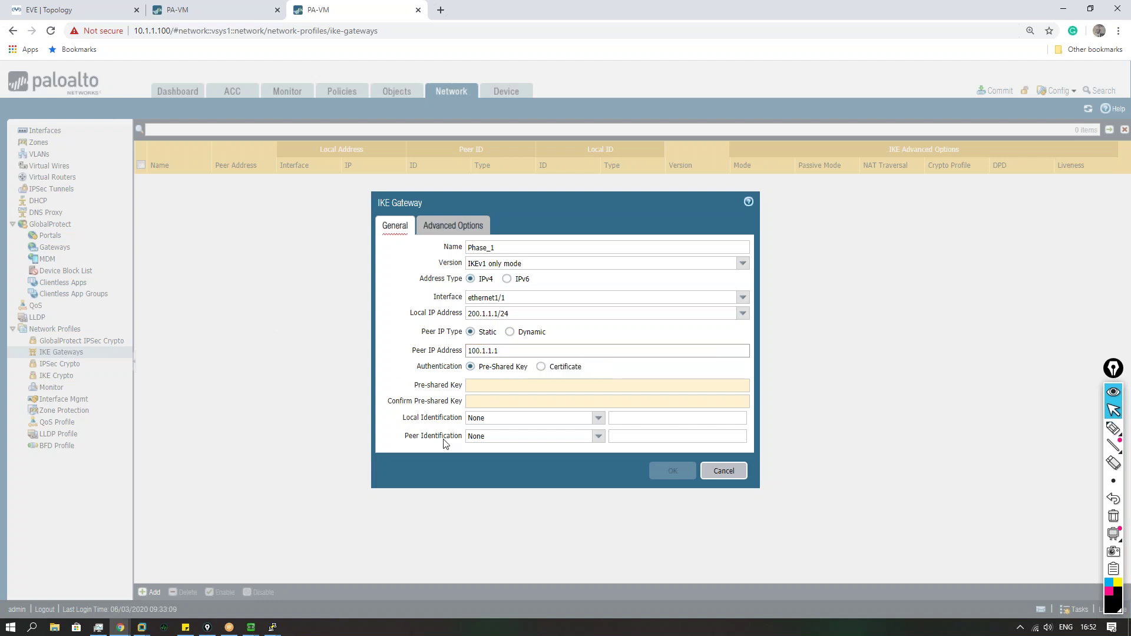
{"action": "left_click", "coordinate": [498, 388]}
{"action": "type", "text": "cisco123cisco123"}
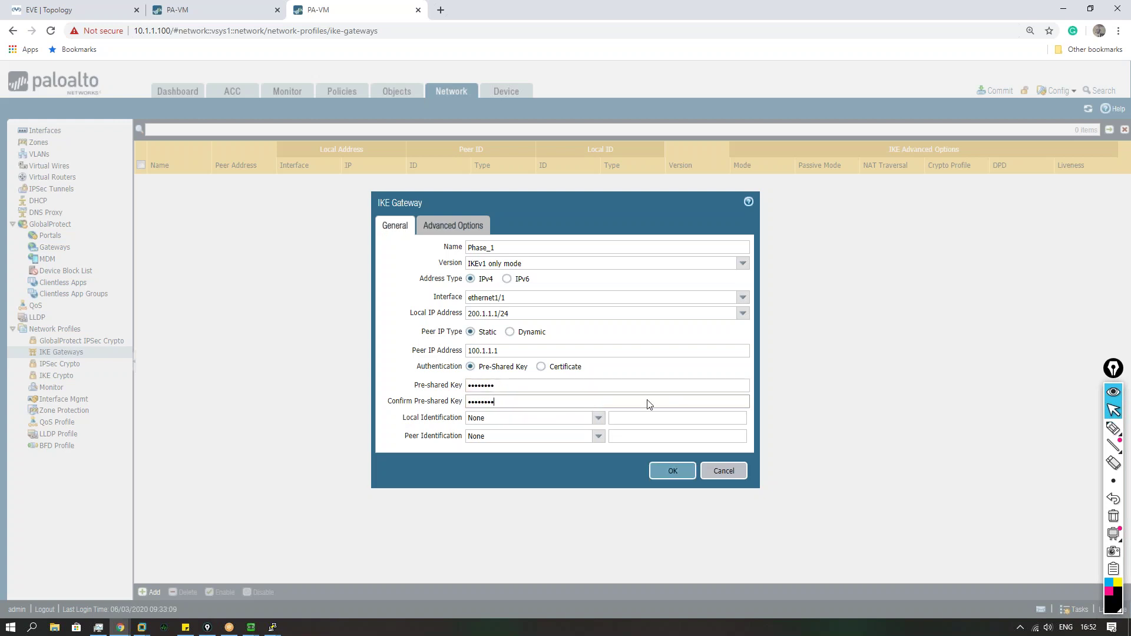
{"action": "left_click", "coordinate": [669, 472]}
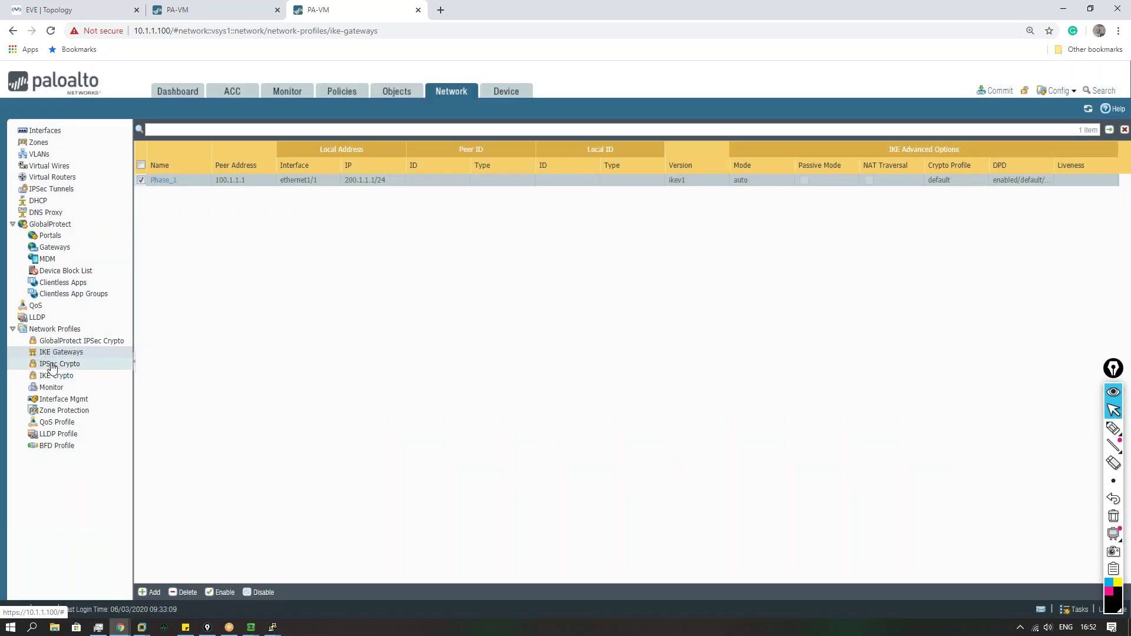
Step: Assign IKE crypto profile Phase_1 in the gateway's advanced options and save it
{"action": "left_click", "coordinate": [165, 180]}
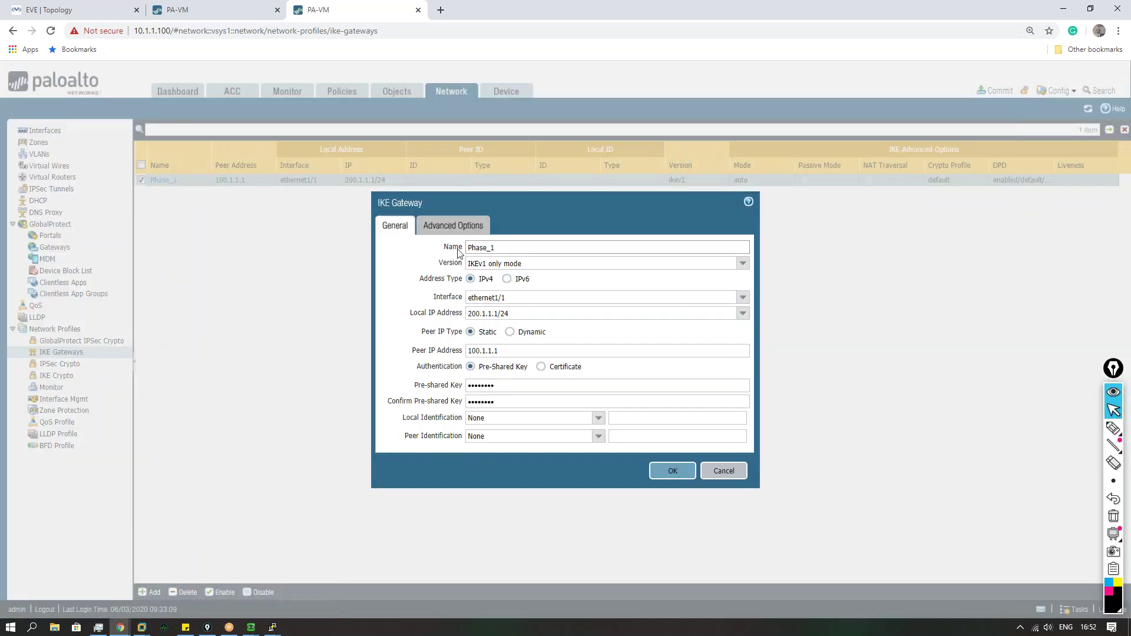
{"action": "left_click", "coordinate": [456, 229]}
{"action": "left_click", "coordinate": [738, 343]}
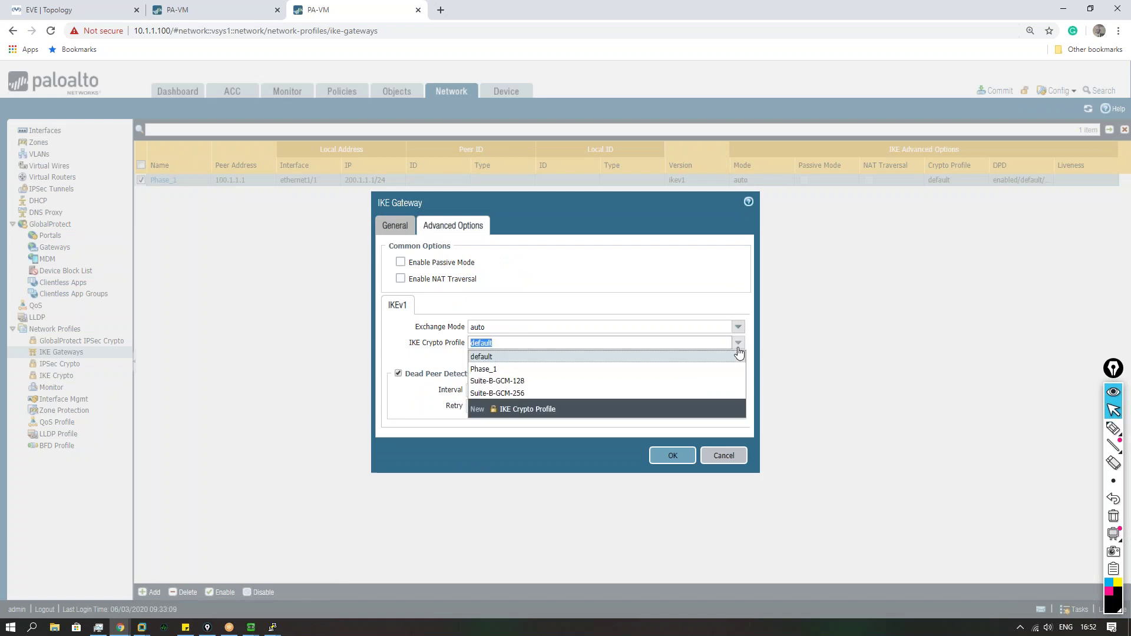
{"action": "left_click", "coordinate": [489, 372]}
{"action": "left_click", "coordinate": [404, 356]}
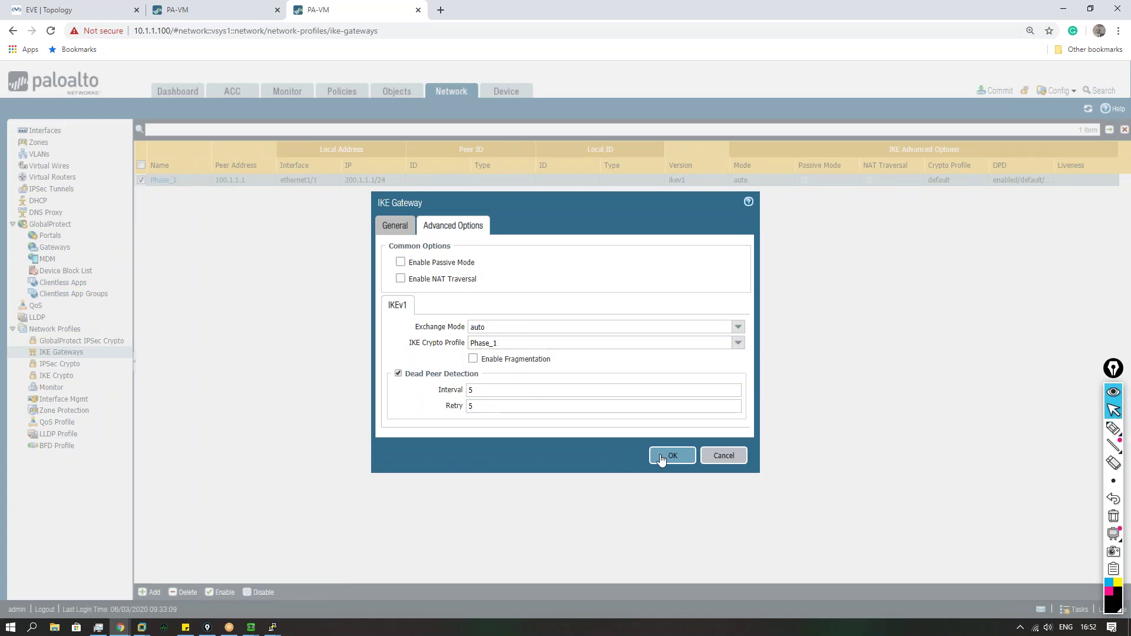
{"action": "left_click", "coordinate": [672, 455]}
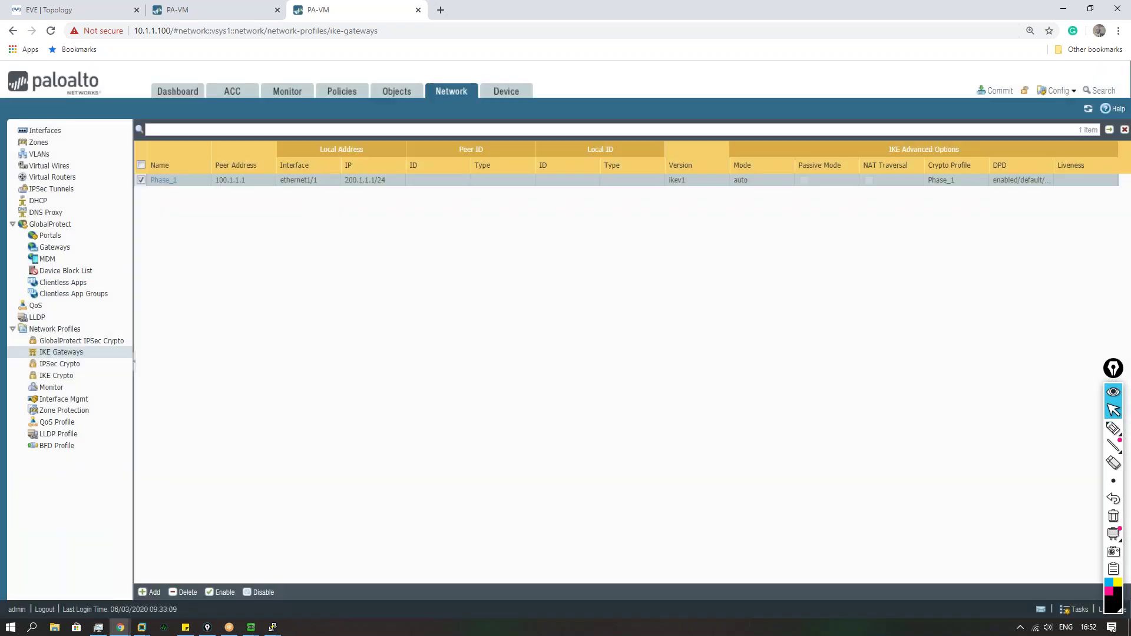
{"action": "left_click", "coordinate": [69, 365]}
Step: Start IPSec crypto profile Phase_2, checking the other firewall's Phase_2 profile for reference
{"action": "left_click", "coordinate": [148, 593]}
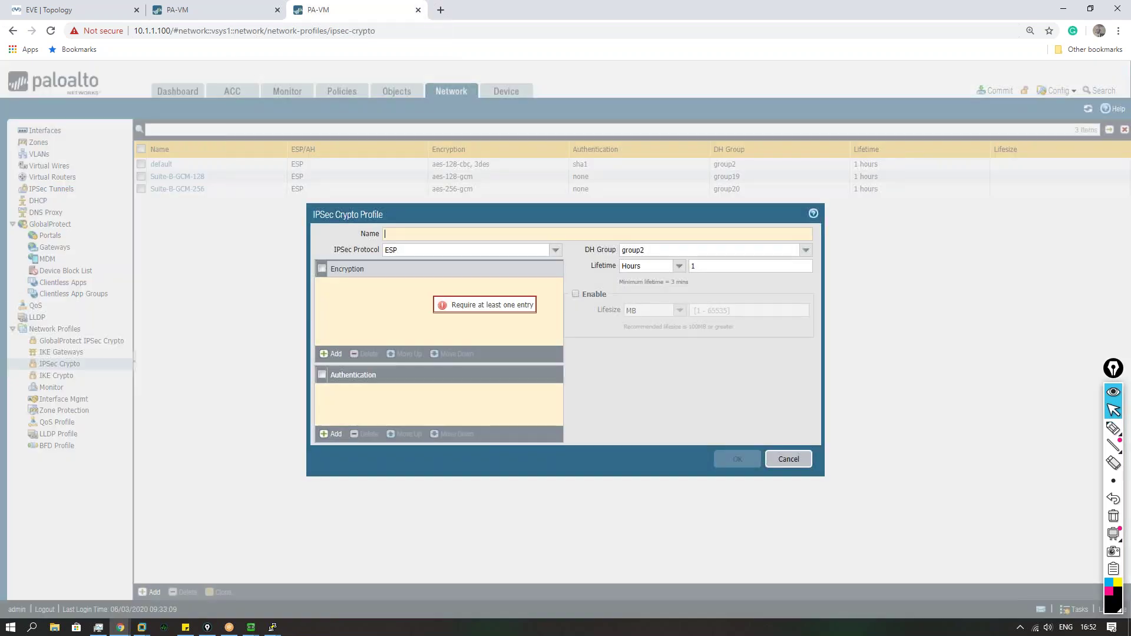
{"action": "type", "text": "Phase_2"}
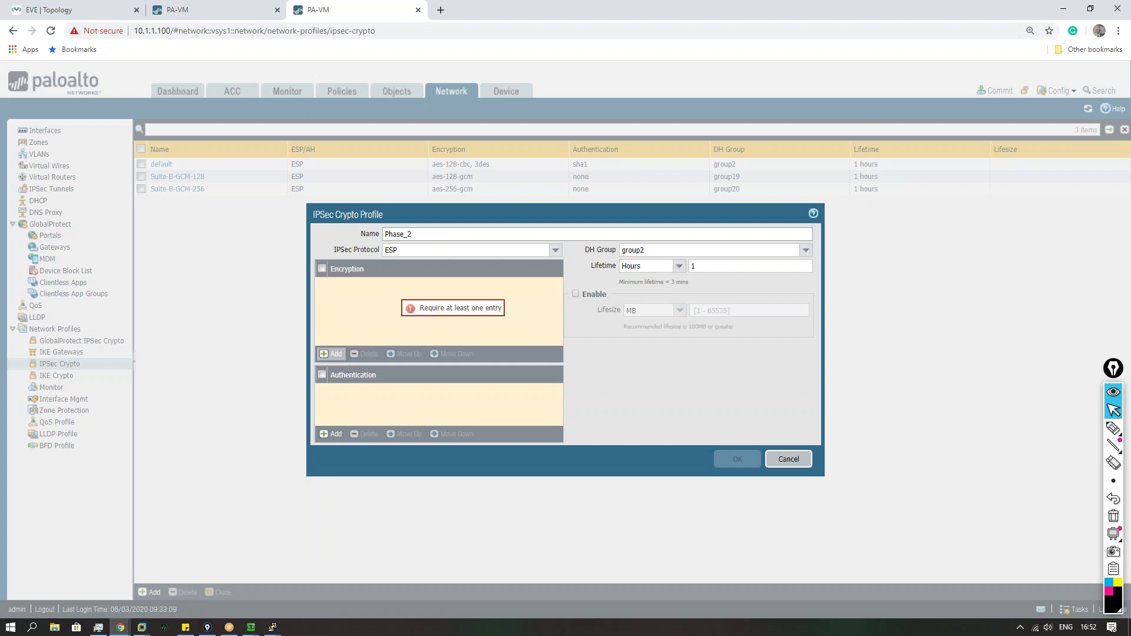
{"action": "left_click", "coordinate": [233, 11]}
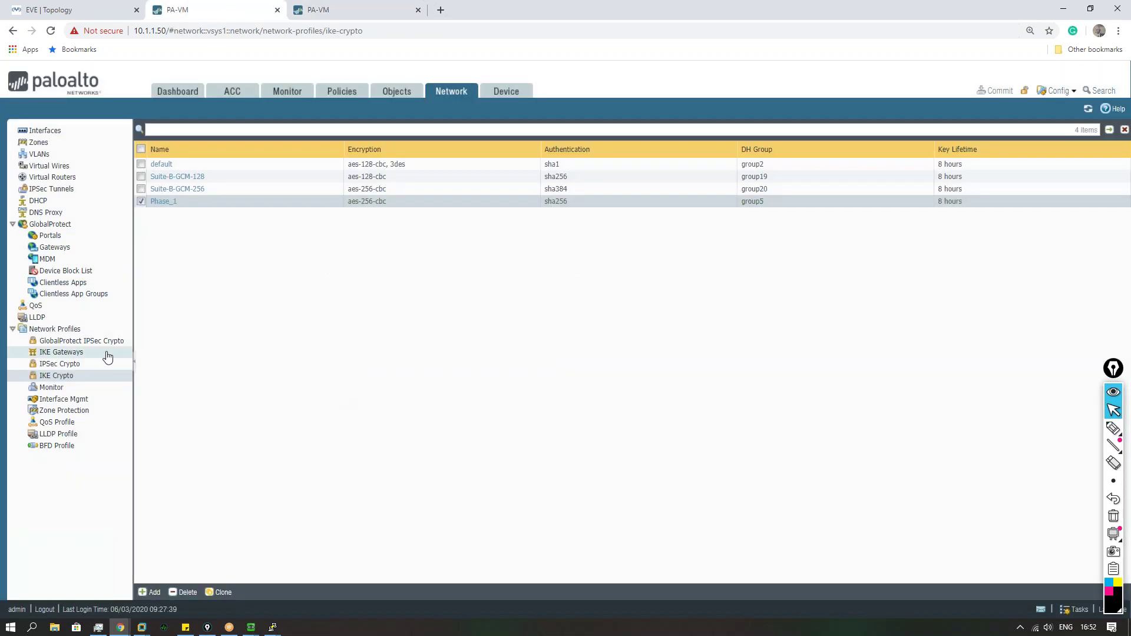
{"action": "left_click", "coordinate": [74, 365]}
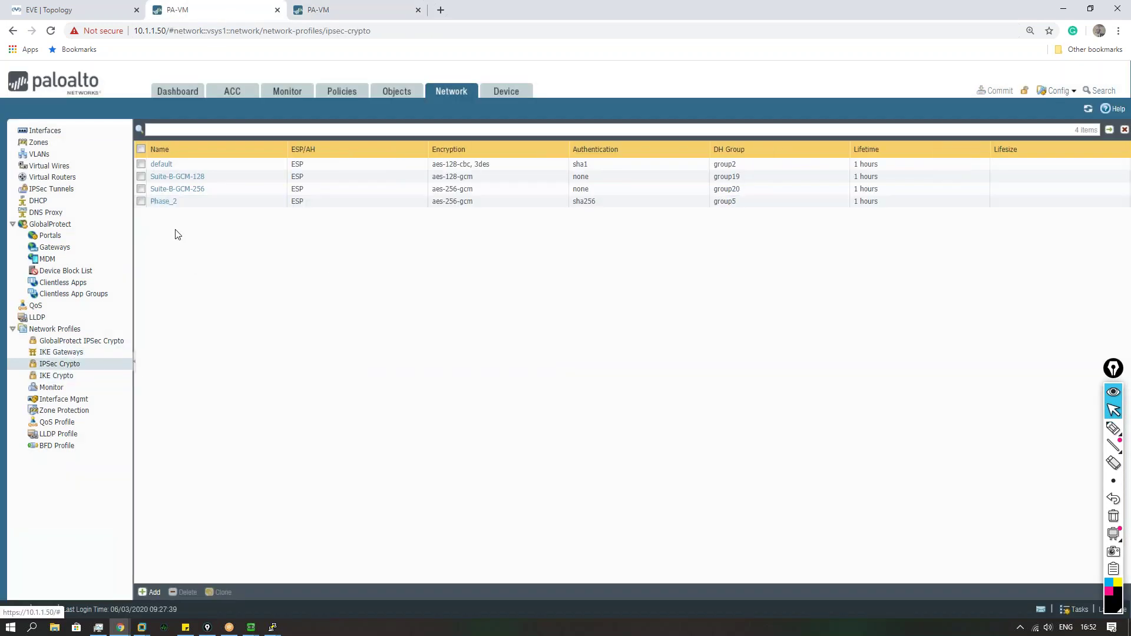
{"action": "left_click", "coordinate": [164, 201]}
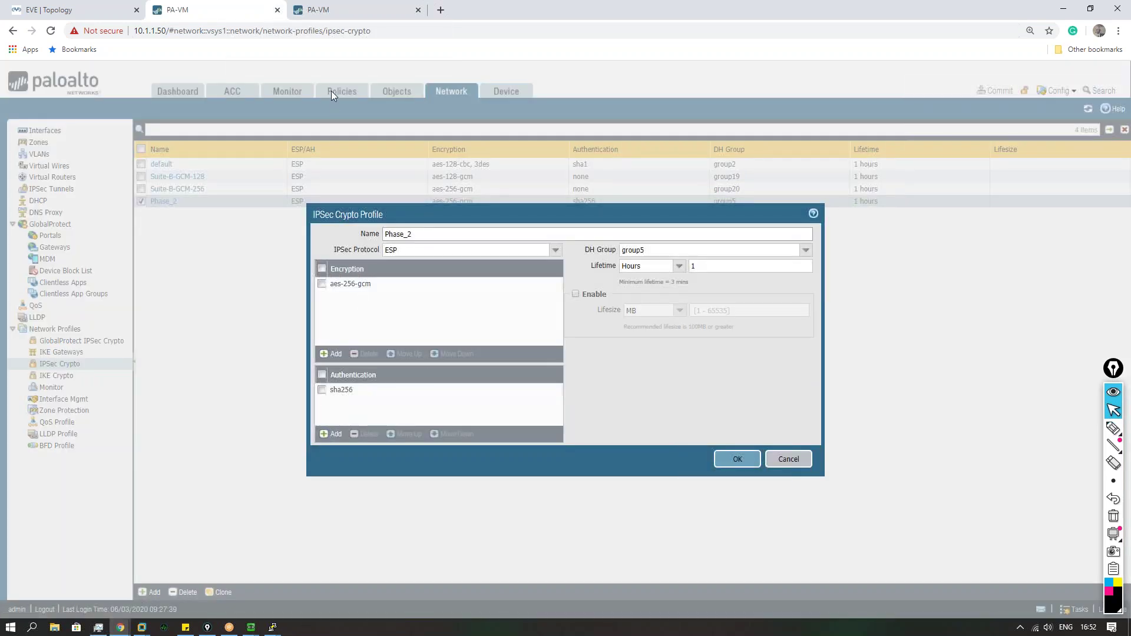
{"action": "left_click", "coordinate": [348, 13]}
Step: Give Phase_2 aes-256-gcm encryption, sha256 authentication and DH group5, and save it
{"action": "left_click", "coordinate": [334, 355]}
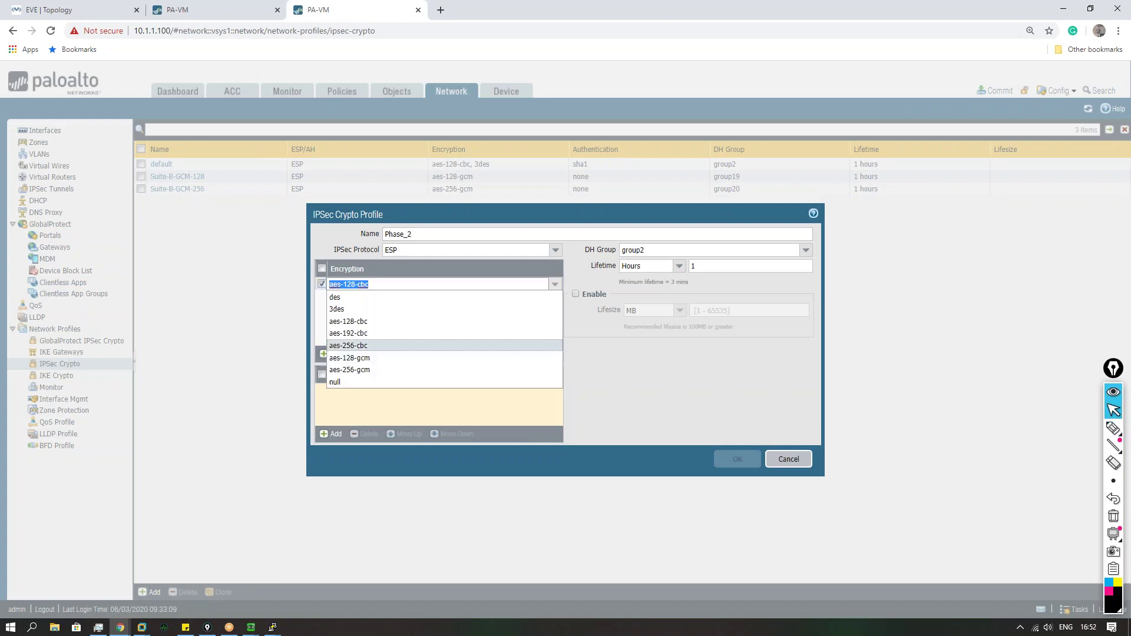
{"action": "left_click", "coordinate": [385, 351]}
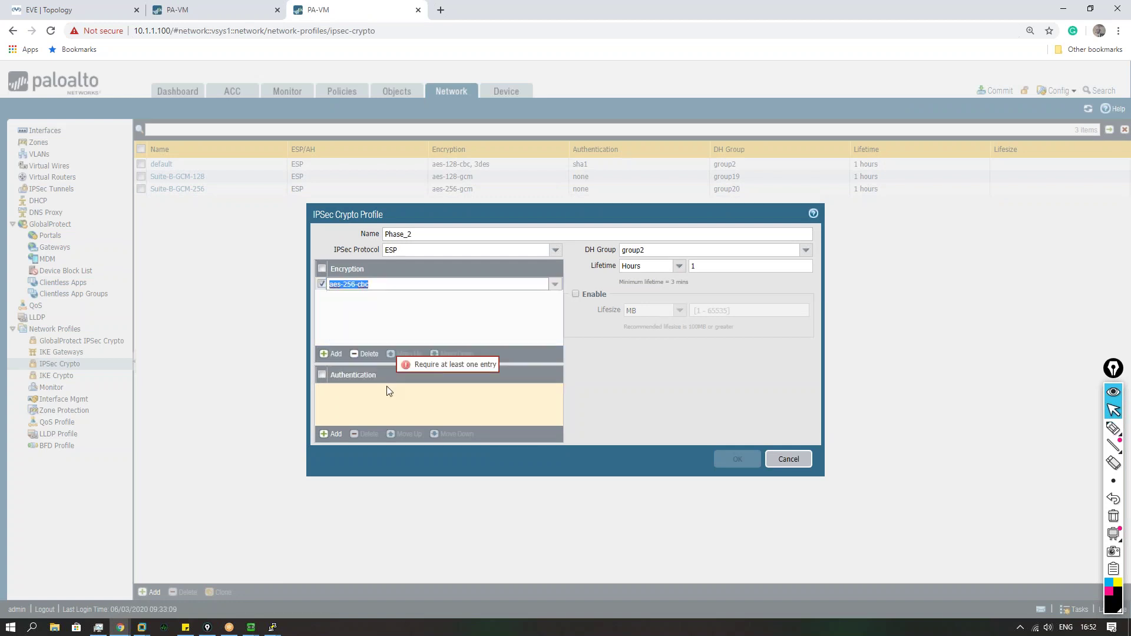
{"action": "left_click", "coordinate": [555, 285]}
{"action": "left_click", "coordinate": [353, 369]}
{"action": "left_click", "coordinate": [333, 435]}
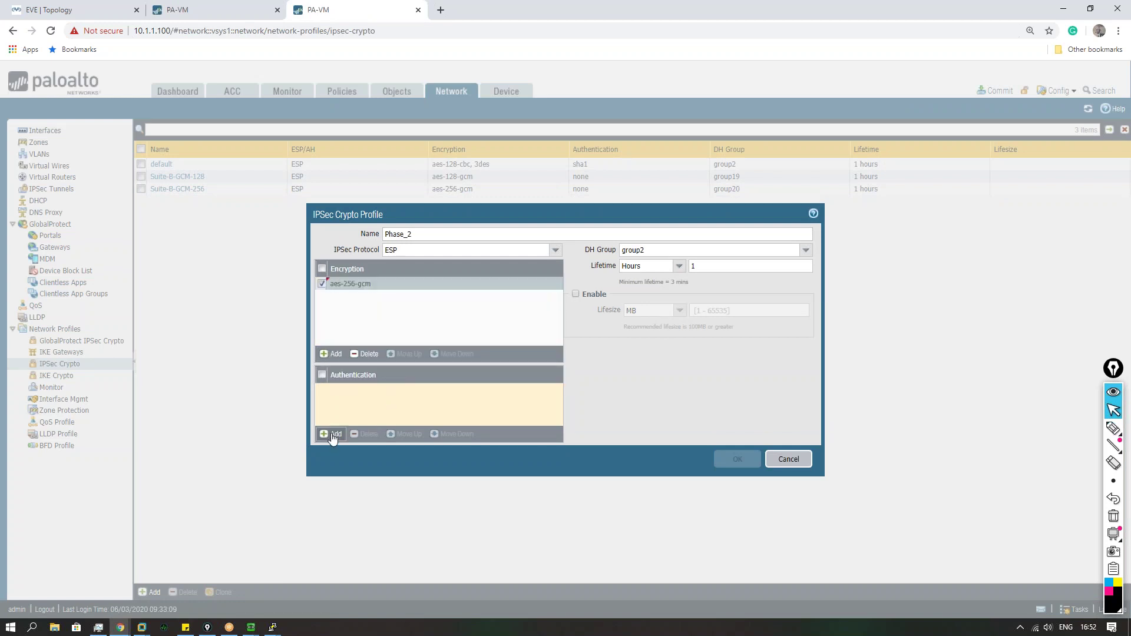
{"action": "left_click", "coordinate": [372, 441]}
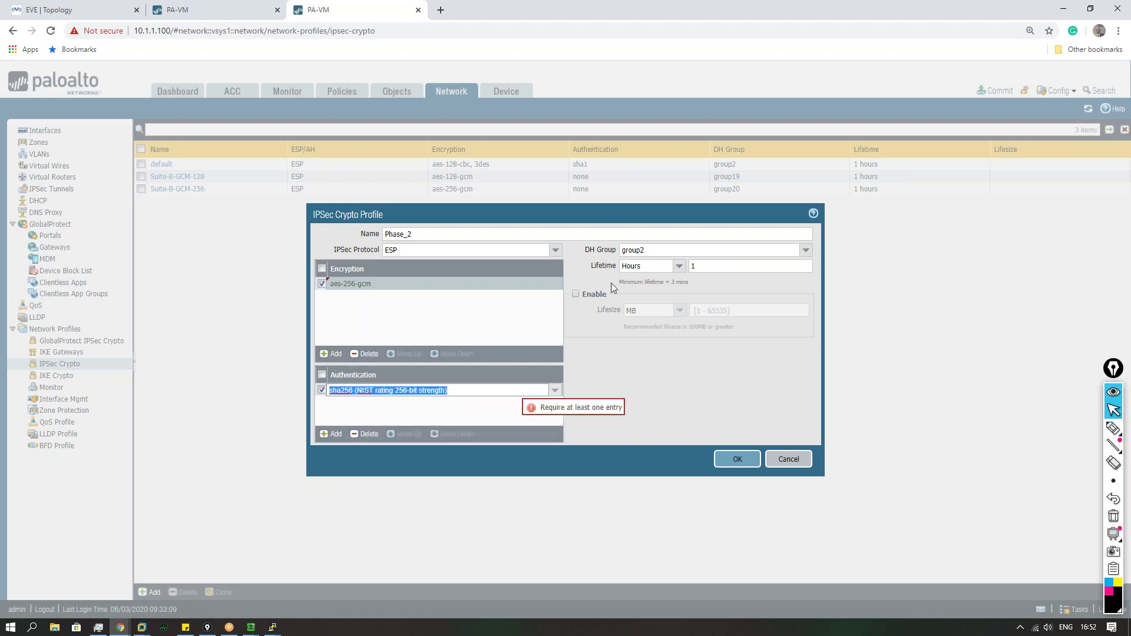
{"action": "left_click", "coordinate": [806, 250]}
{"action": "left_click", "coordinate": [674, 302]}
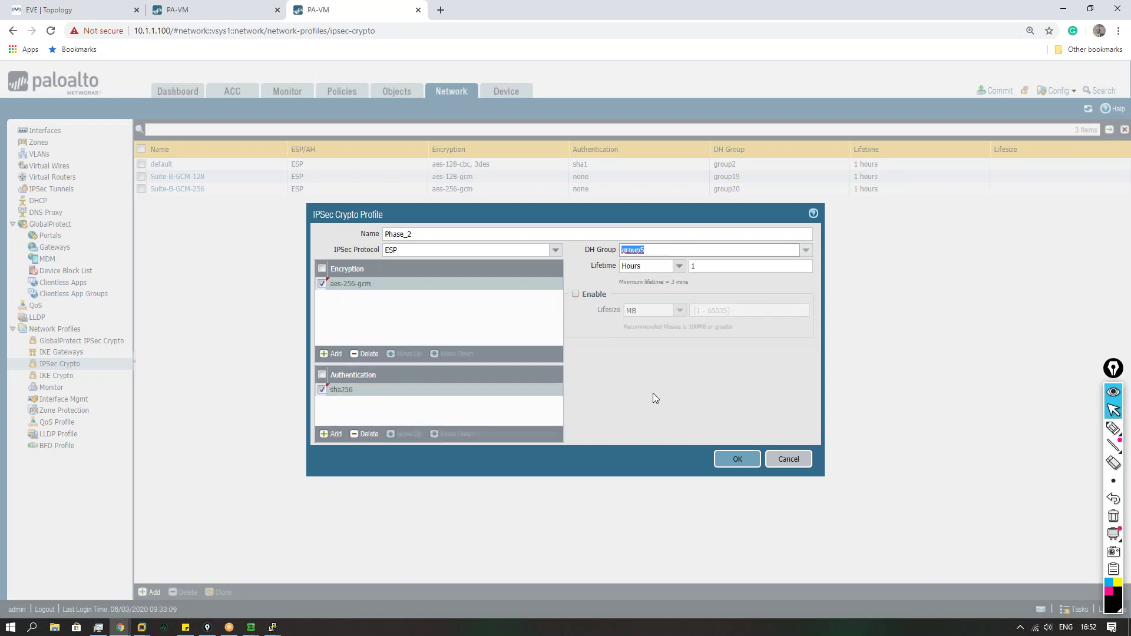
{"action": "left_click", "coordinate": [734, 459]}
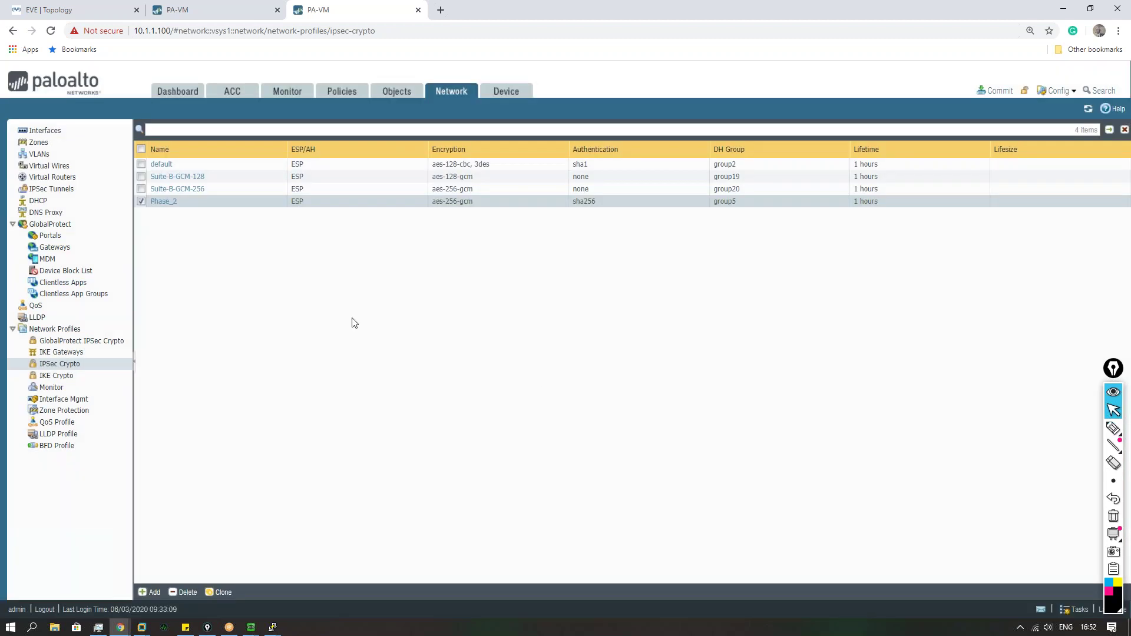
{"action": "left_click", "coordinate": [61, 190]}
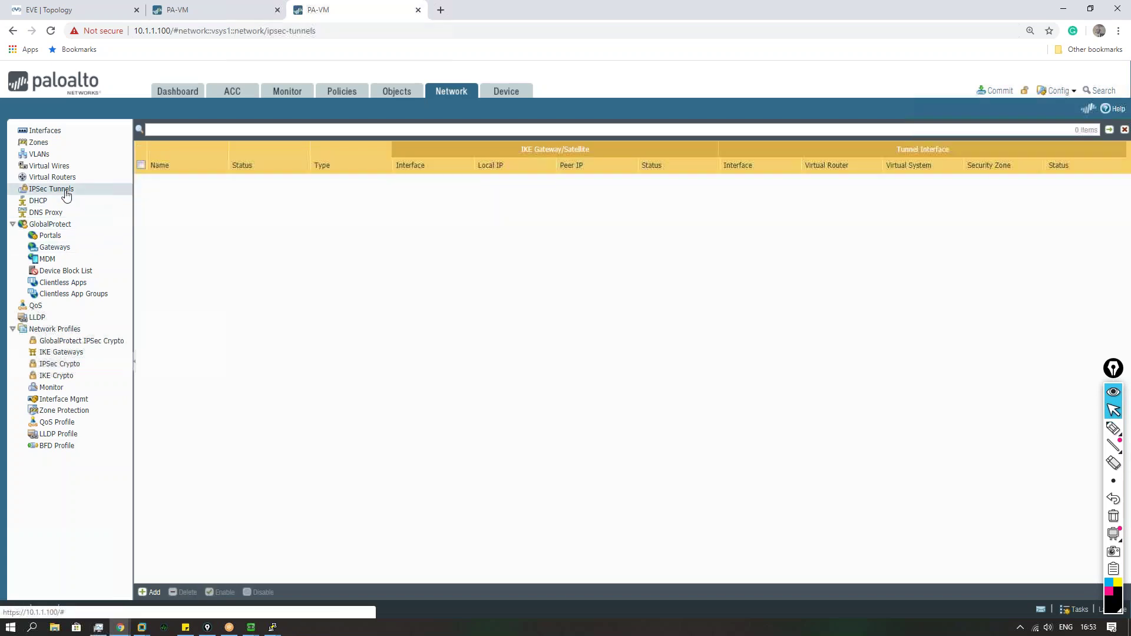
Step: Start IPSec tunnel Phase_2_tunl with a new tunnel interface tunnel.10
{"action": "left_click", "coordinate": [149, 595]}
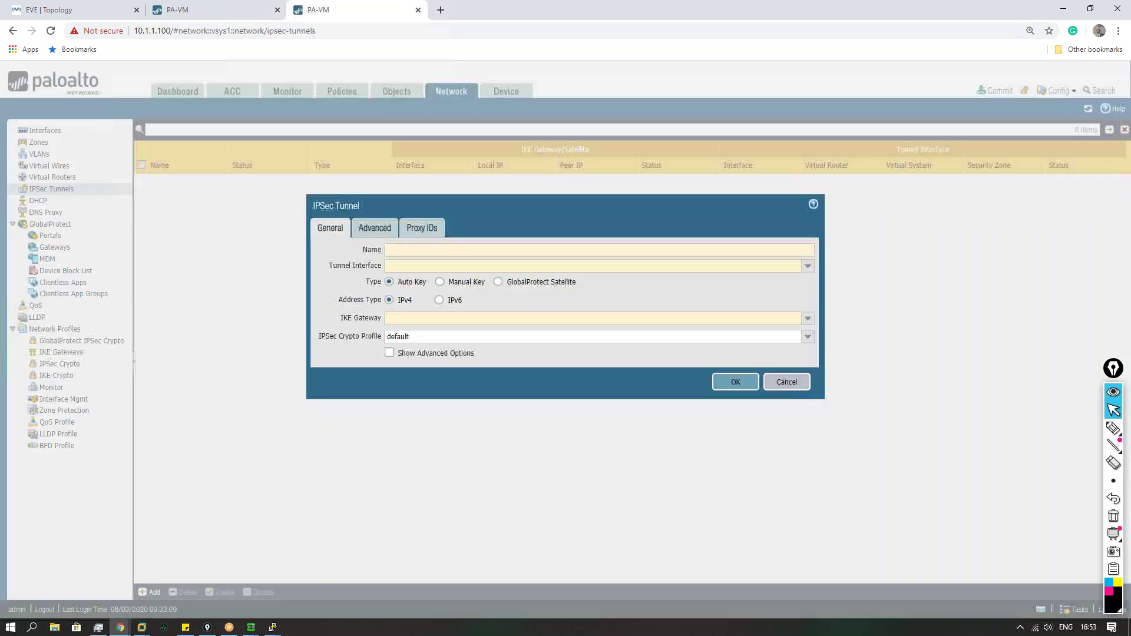
{"action": "type", "text": "Phase_2"}
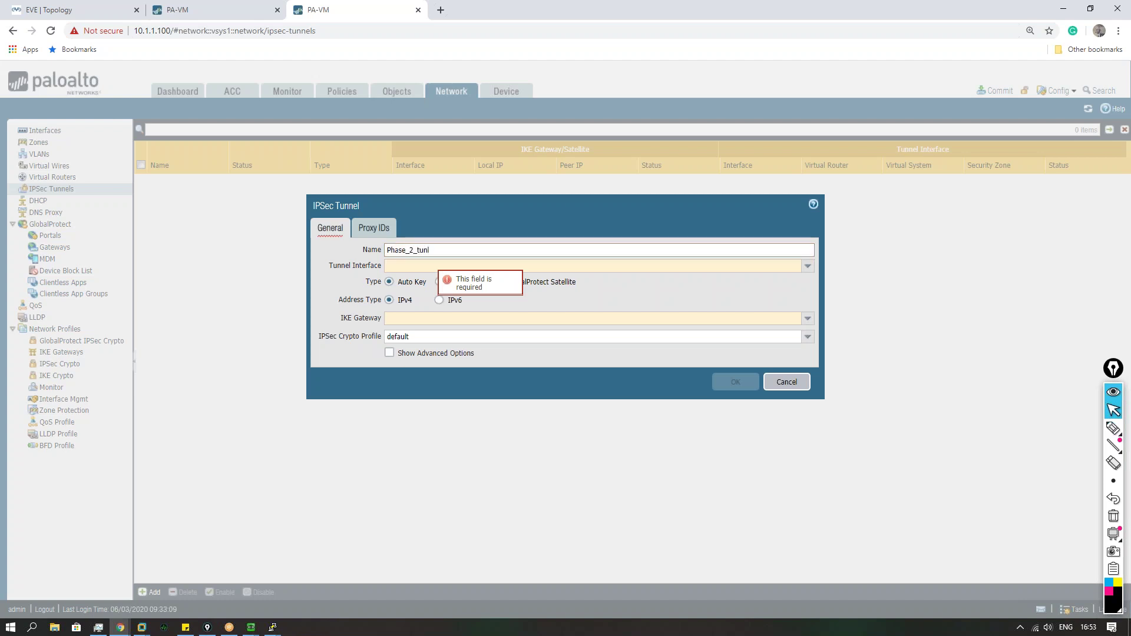
{"action": "type", "text": "_tunl"}
{"action": "left_click", "coordinate": [806, 270]}
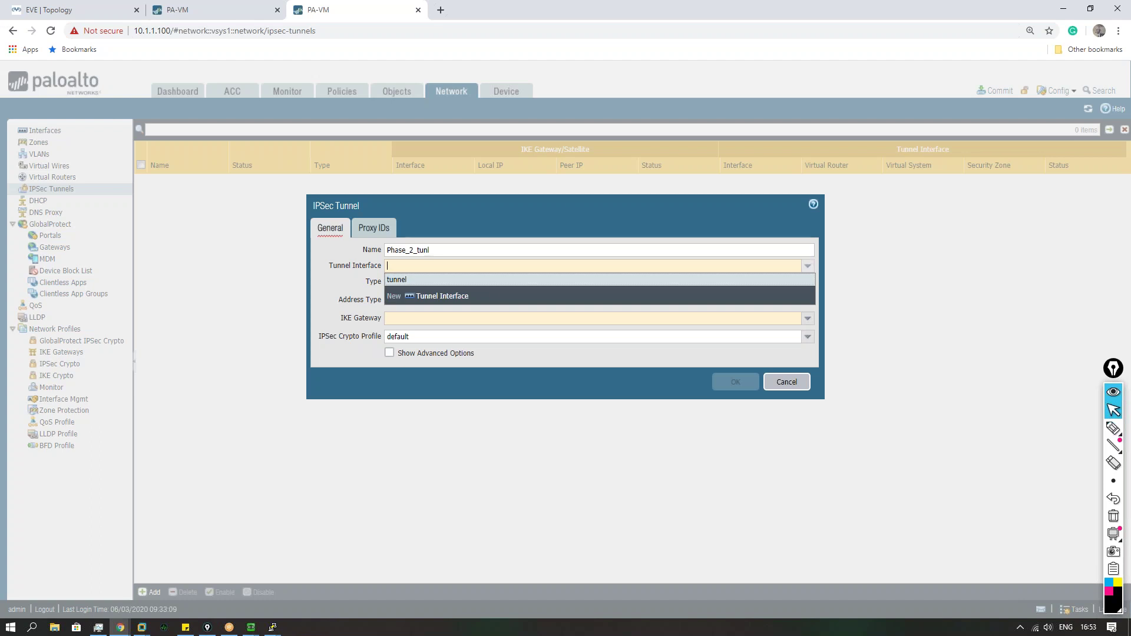
{"action": "left_click", "coordinate": [430, 295]}
{"action": "type", "text": "10"}
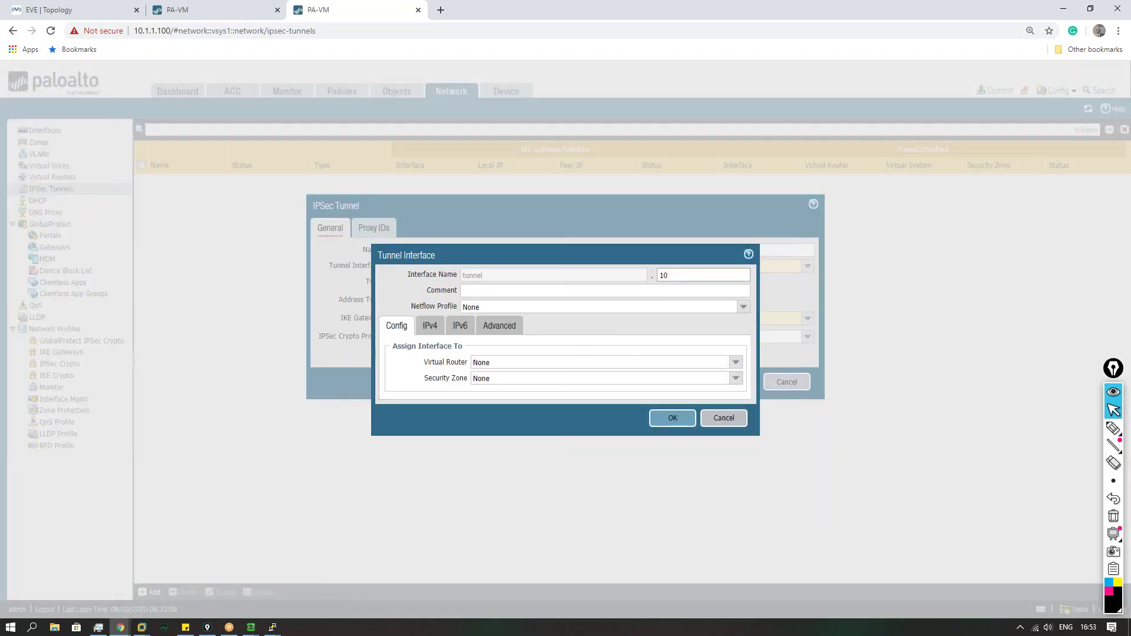
Step: Put tunnel.10 on the default virtual router in a new TUNNEL zone and save it
{"action": "left_click", "coordinate": [736, 362]}
{"action": "left_click", "coordinate": [495, 388]}
{"action": "left_click", "coordinate": [735, 380]}
{"action": "left_click", "coordinate": [505, 429]}
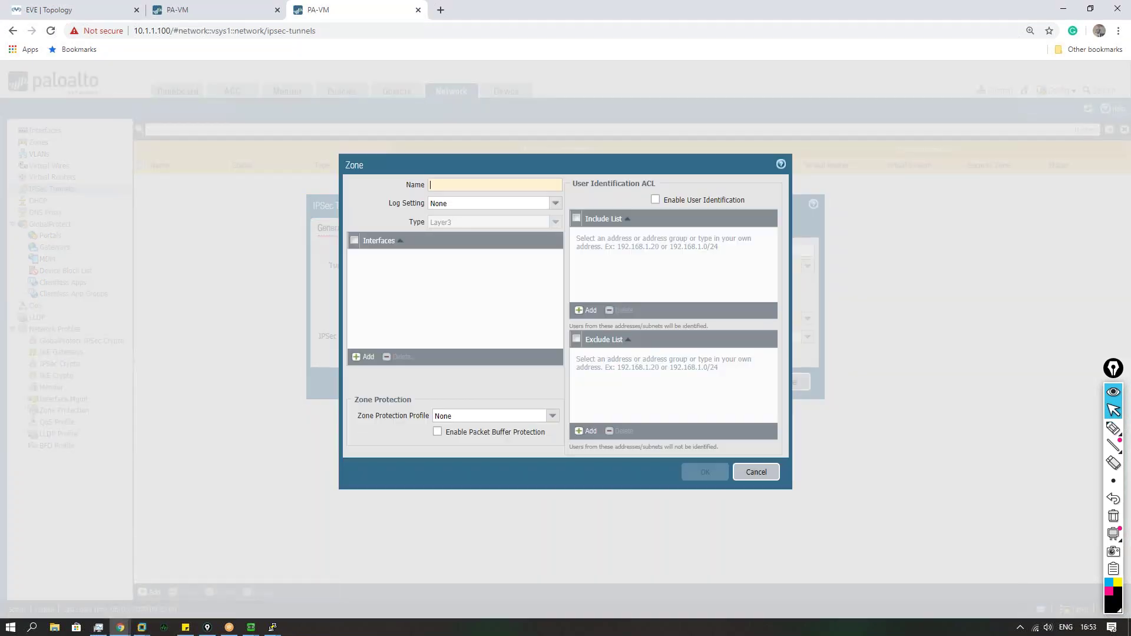
{"action": "type", "text": "TUNNEL"}
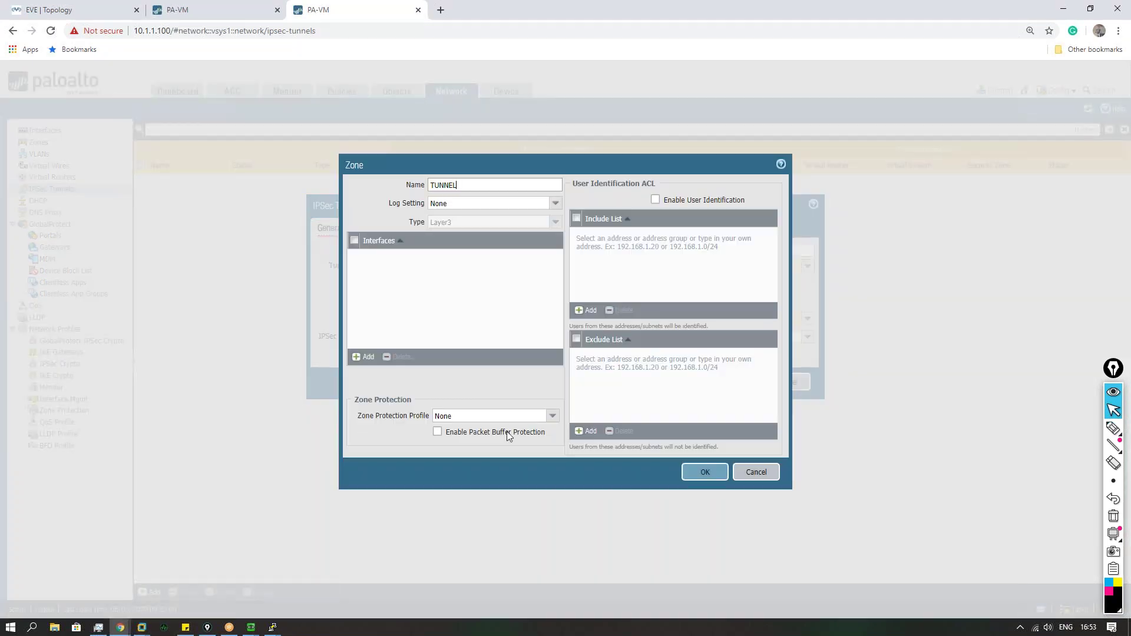
{"action": "left_click", "coordinate": [691, 472]}
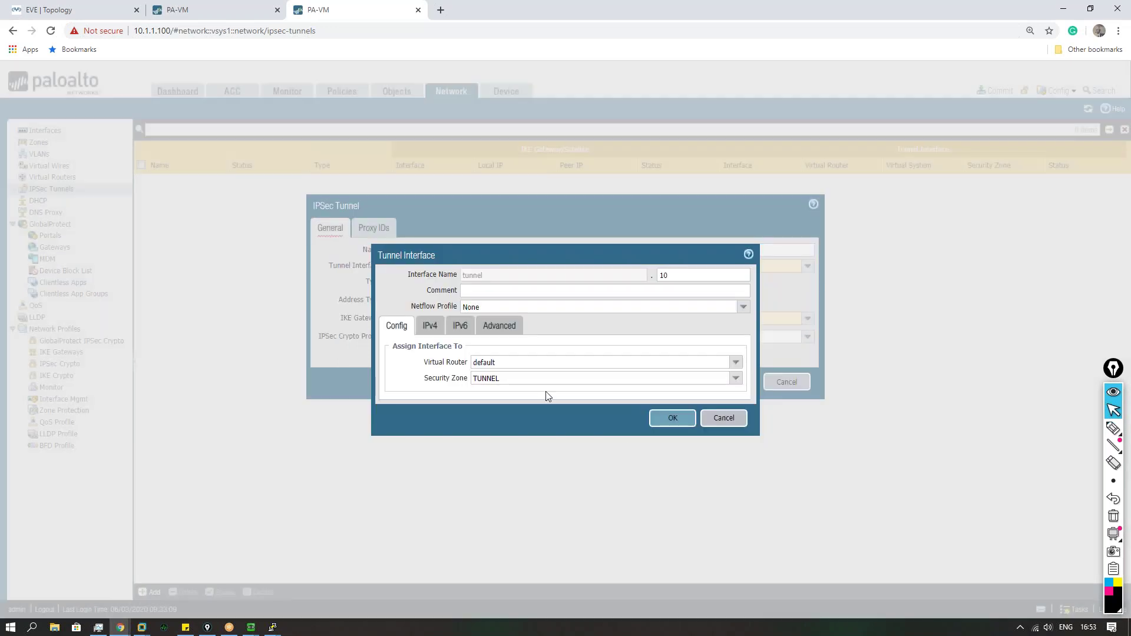
{"action": "left_click", "coordinate": [426, 330]}
{"action": "left_click", "coordinate": [517, 328]}
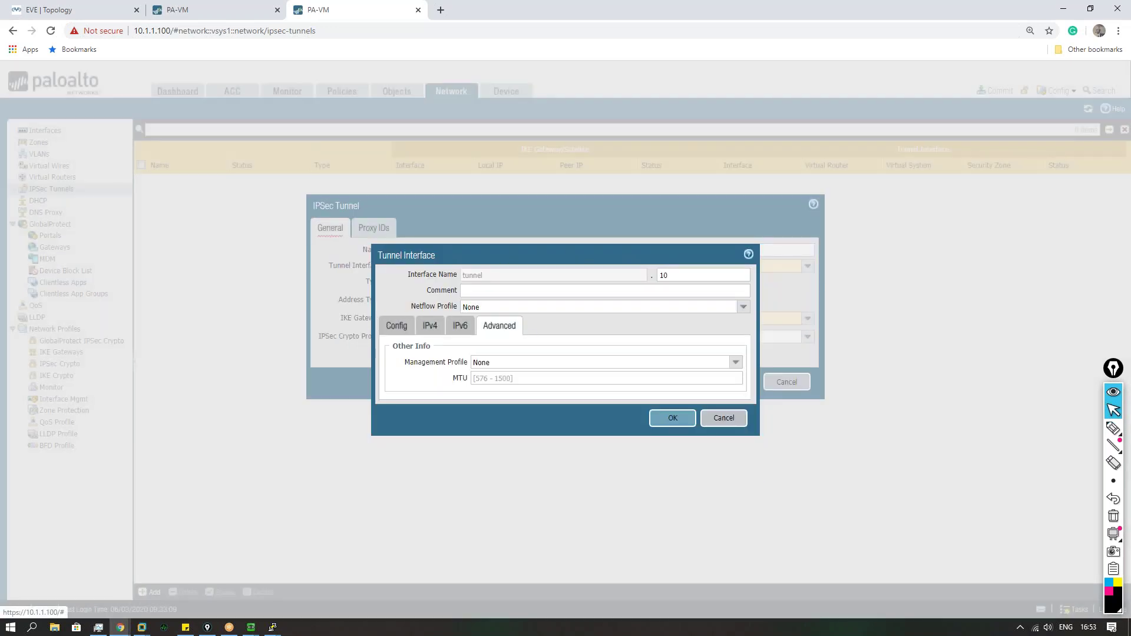
{"action": "left_click", "coordinate": [396, 325]}
{"action": "left_click", "coordinate": [674, 418]}
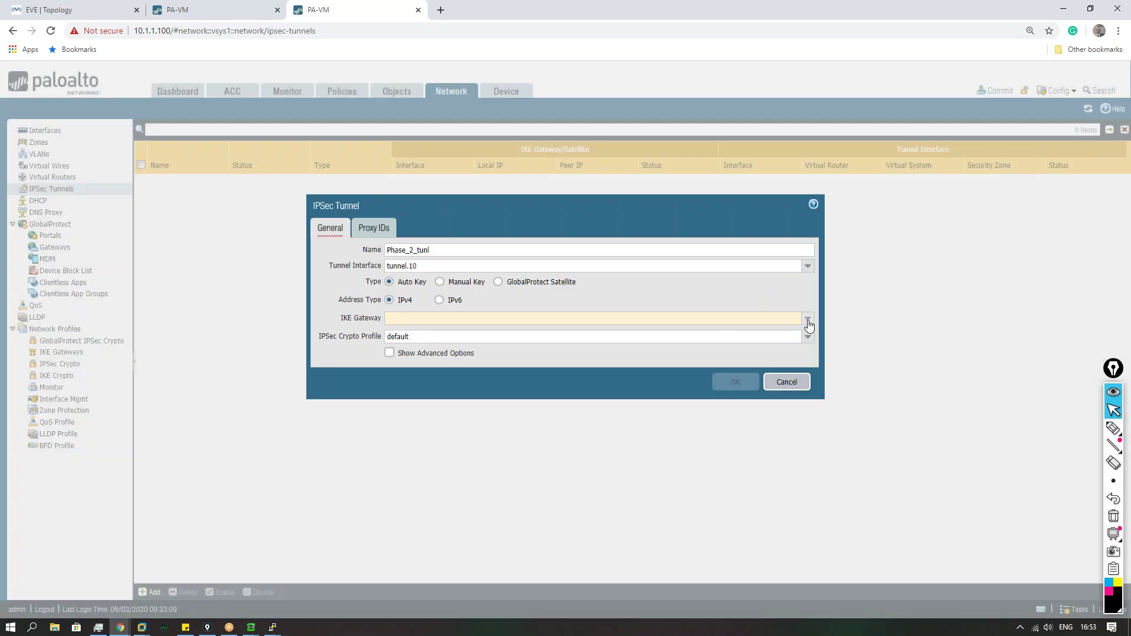
Step: Use IKE gateway Phase_1 and IPSec profile Phase_2, save the tunnel, and commit
{"action": "left_click", "coordinate": [808, 318]}
{"action": "left_click", "coordinate": [395, 333]}
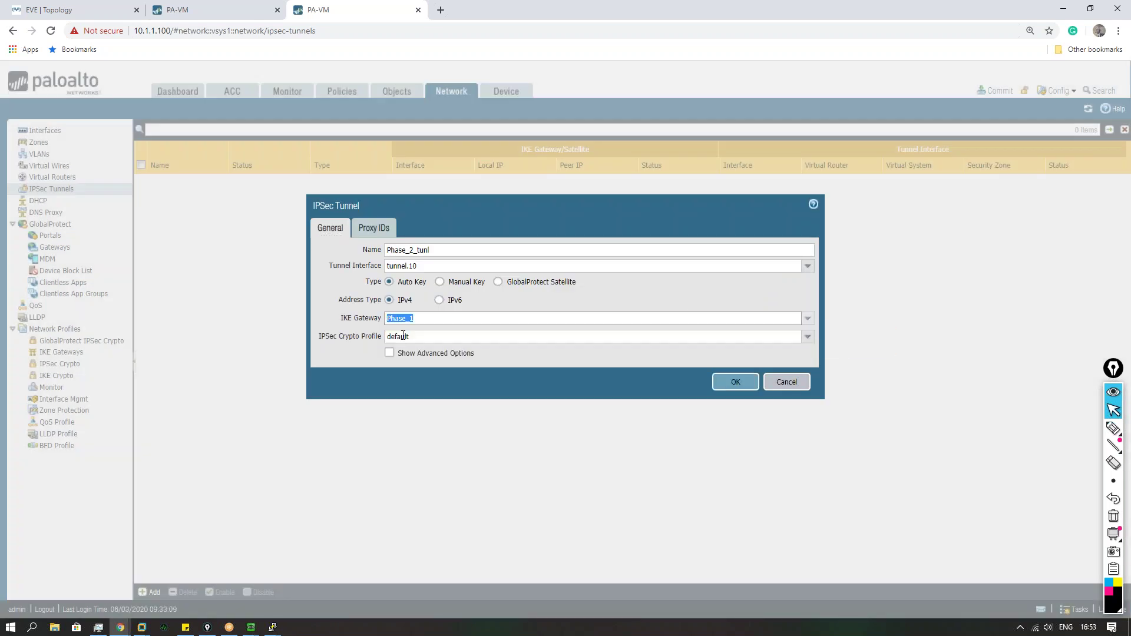
{"action": "left_click", "coordinate": [808, 337]}
{"action": "left_click", "coordinate": [452, 364]}
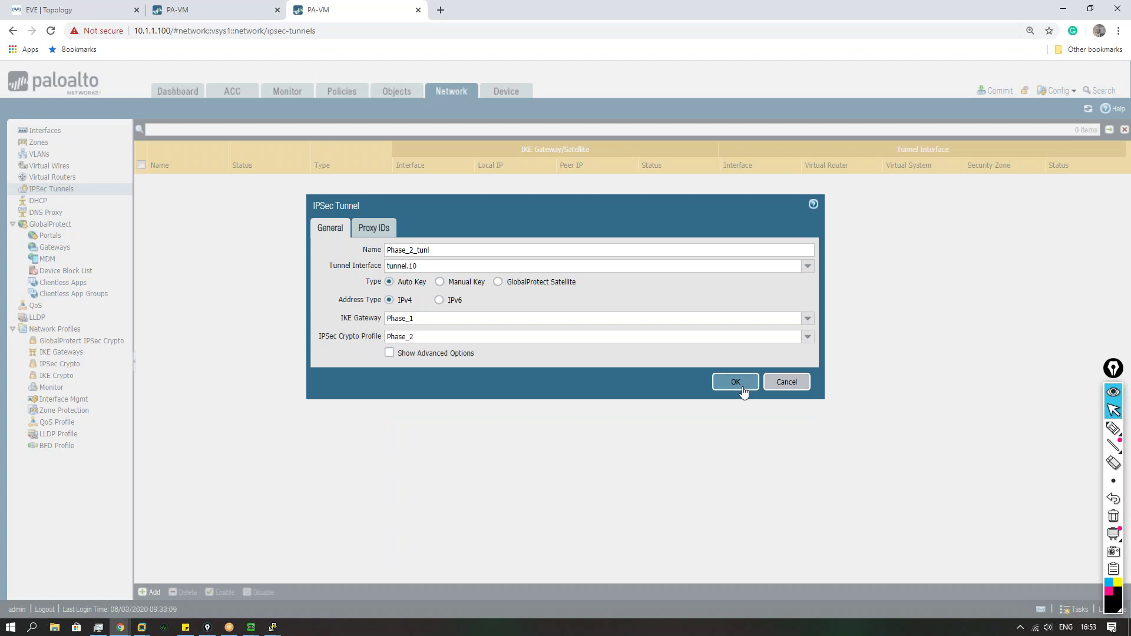
{"action": "left_click", "coordinate": [737, 383]}
{"action": "left_click", "coordinate": [999, 91]}
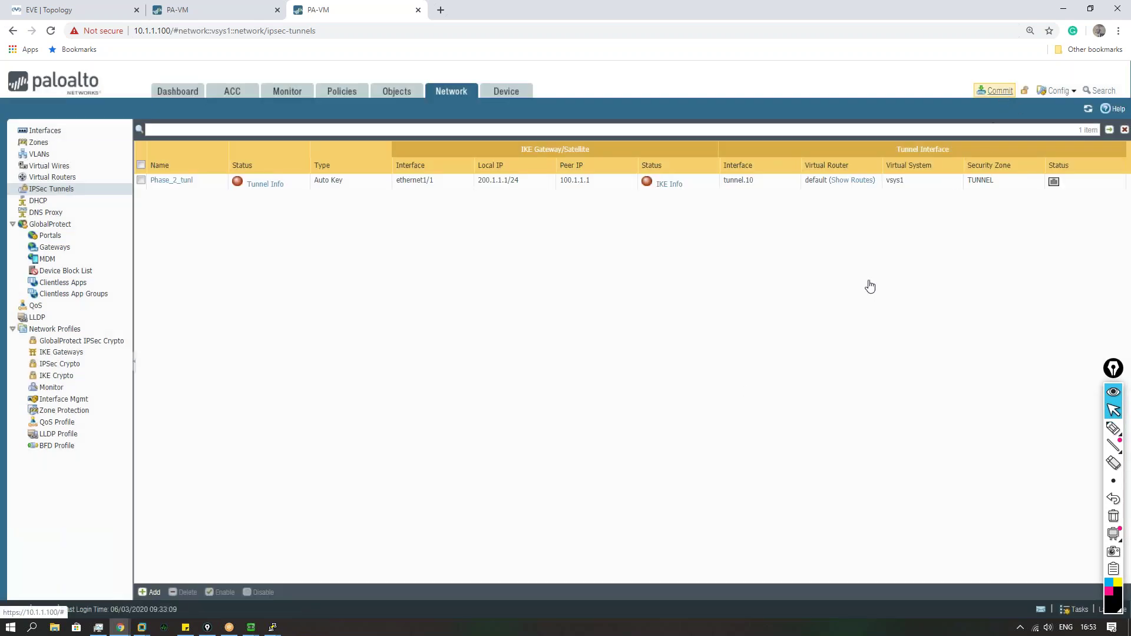
Step: Confirm the commit, then open the IPSec Tunnels list on the 10.1.1.50 firewall
{"action": "left_click", "coordinate": [686, 492]}
{"action": "left_click", "coordinate": [218, 15]}
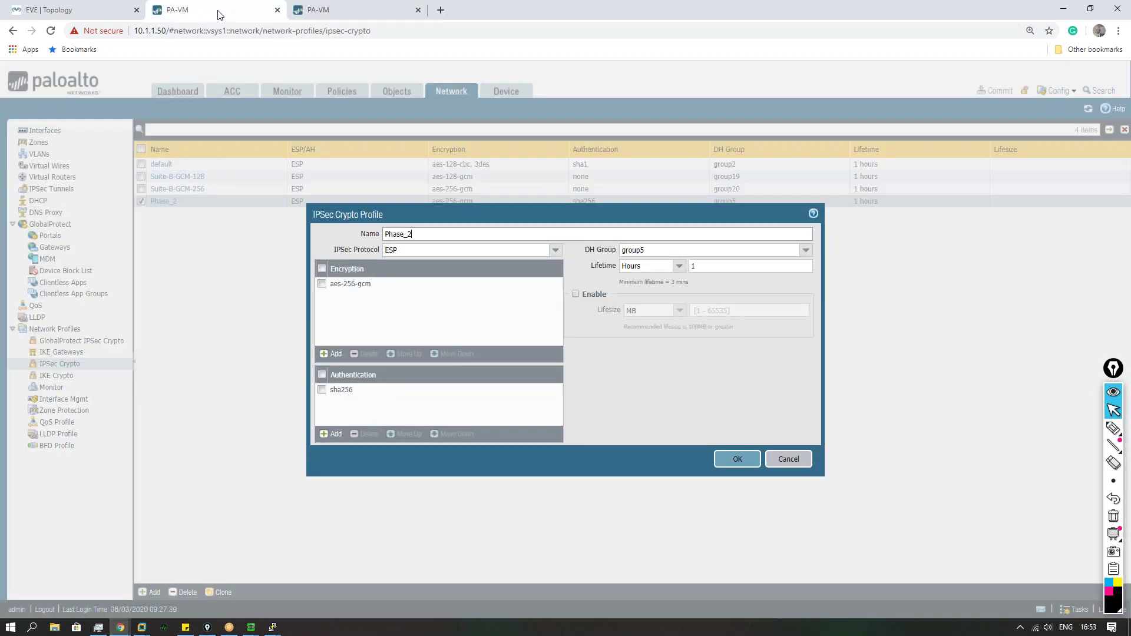
{"action": "left_click", "coordinate": [770, 460]}
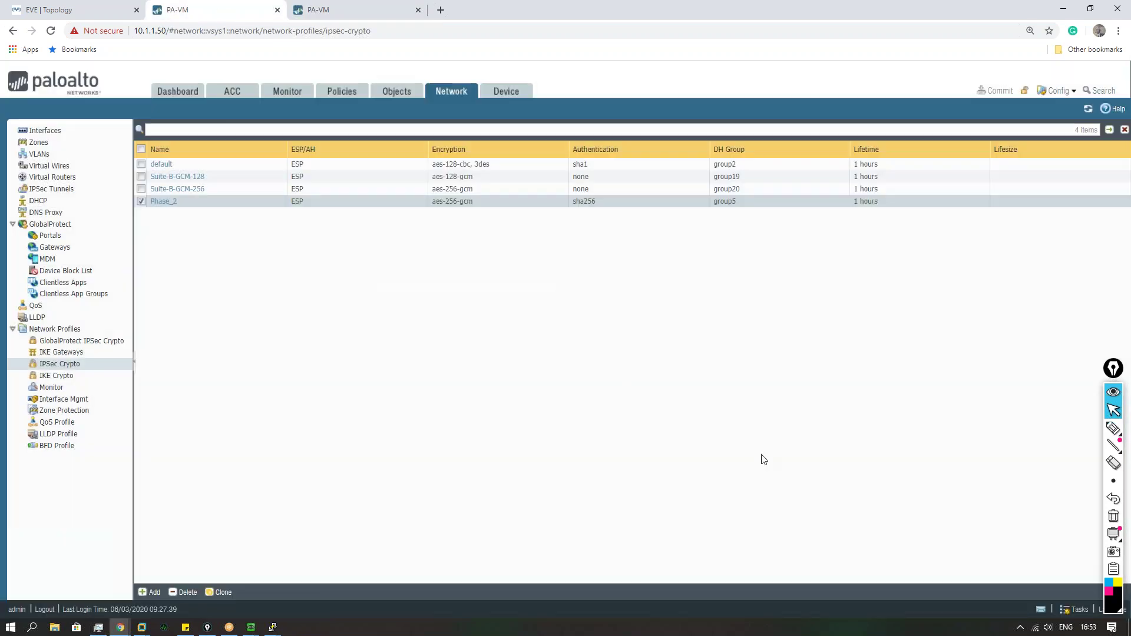
{"action": "left_click", "coordinate": [51, 189]}
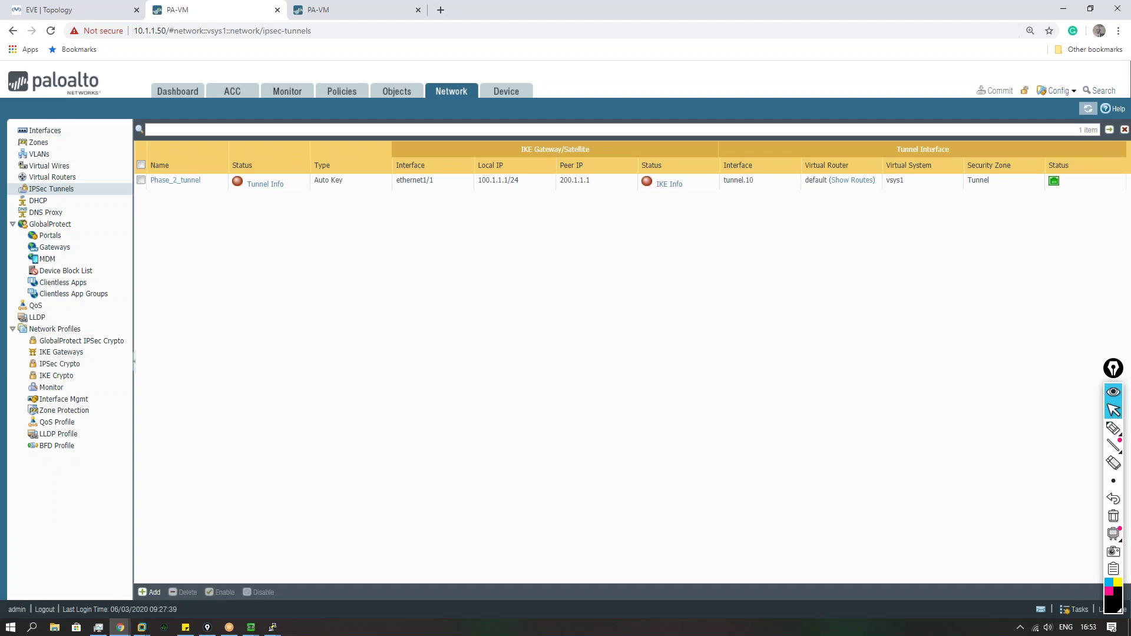
Step: Refresh and inspect Phase_2_tunnel's tunnel and IKE info, both still down
{"action": "left_click", "coordinate": [1089, 109]}
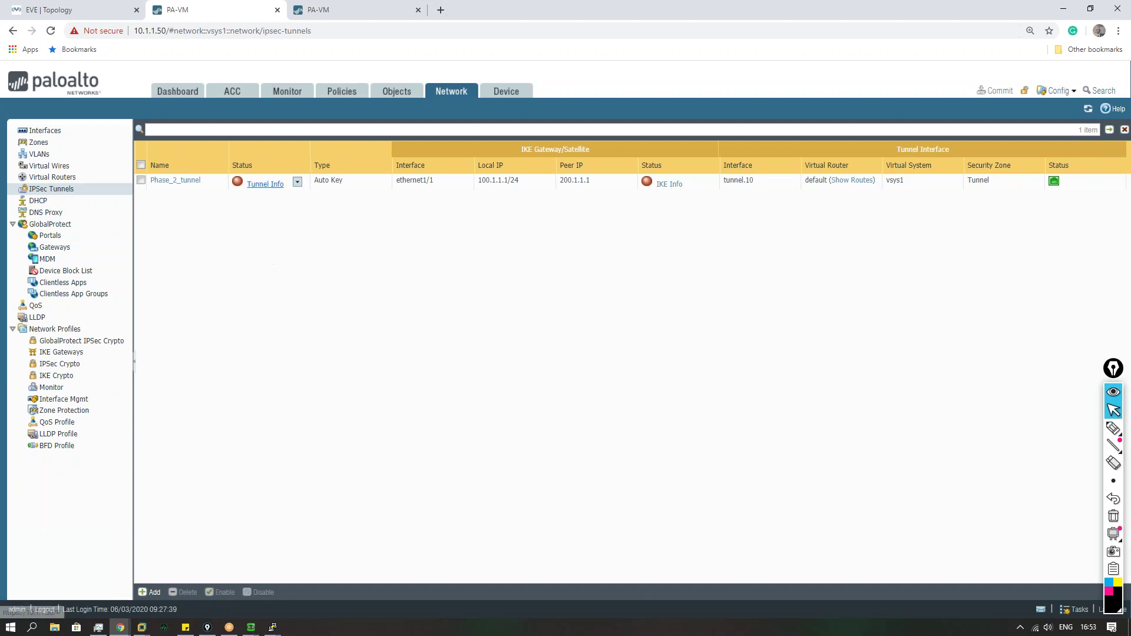
{"action": "left_click", "coordinate": [265, 184]}
{"action": "left_click", "coordinate": [778, 449]}
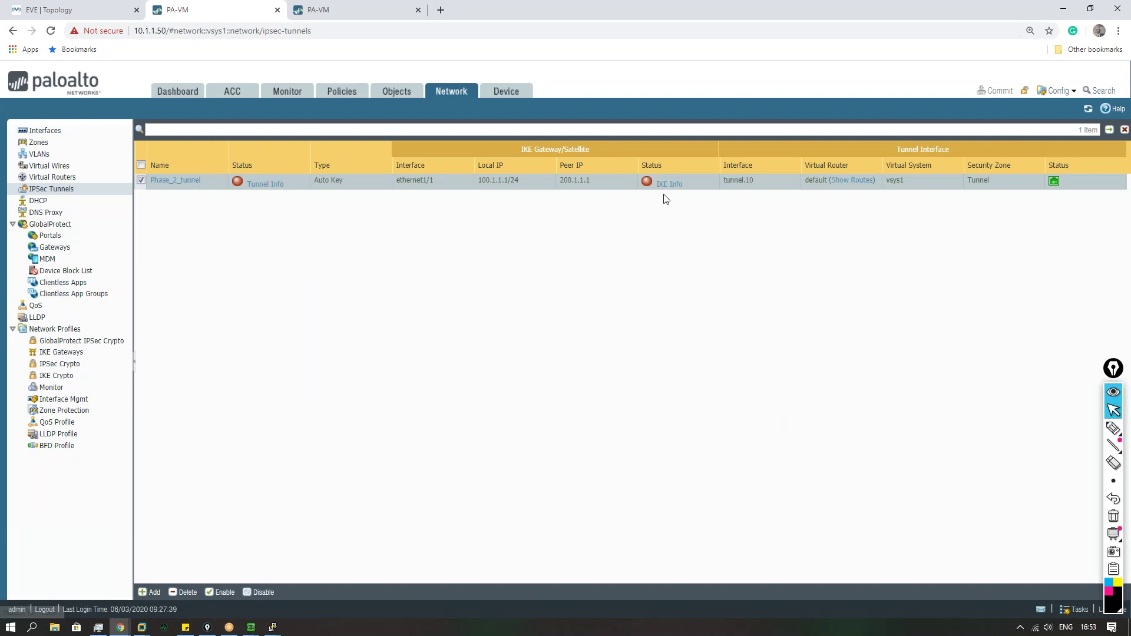
{"action": "left_click", "coordinate": [669, 184]}
{"action": "left_click", "coordinate": [784, 448]}
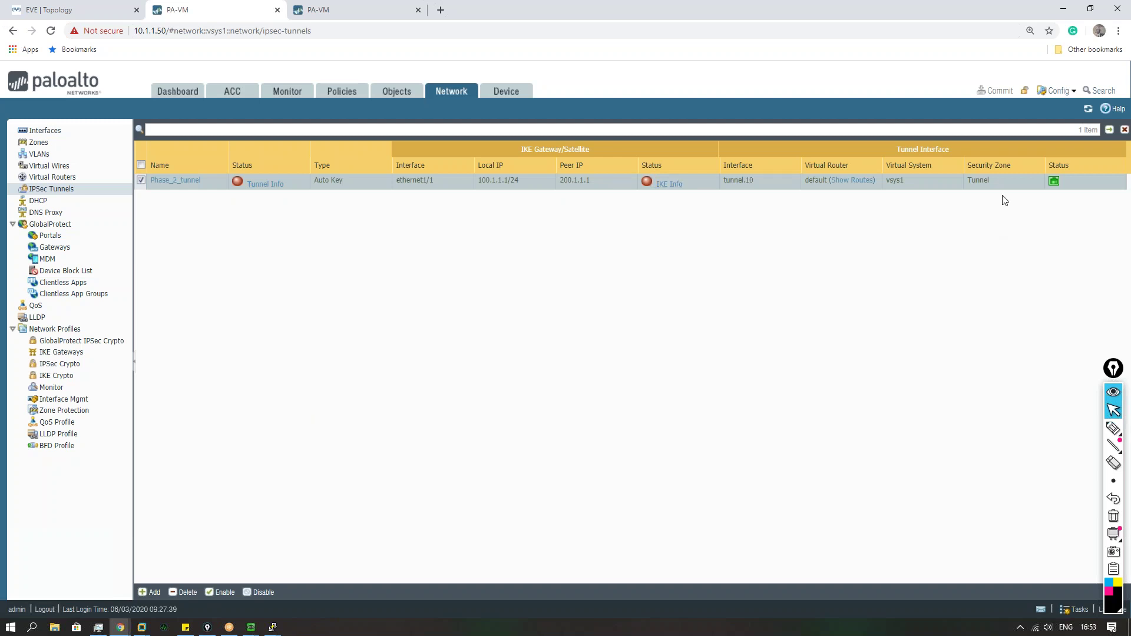
Step: On the 10.1.1.100 firewall, open the default virtual router's static routes
{"action": "left_click", "coordinate": [321, 9]}
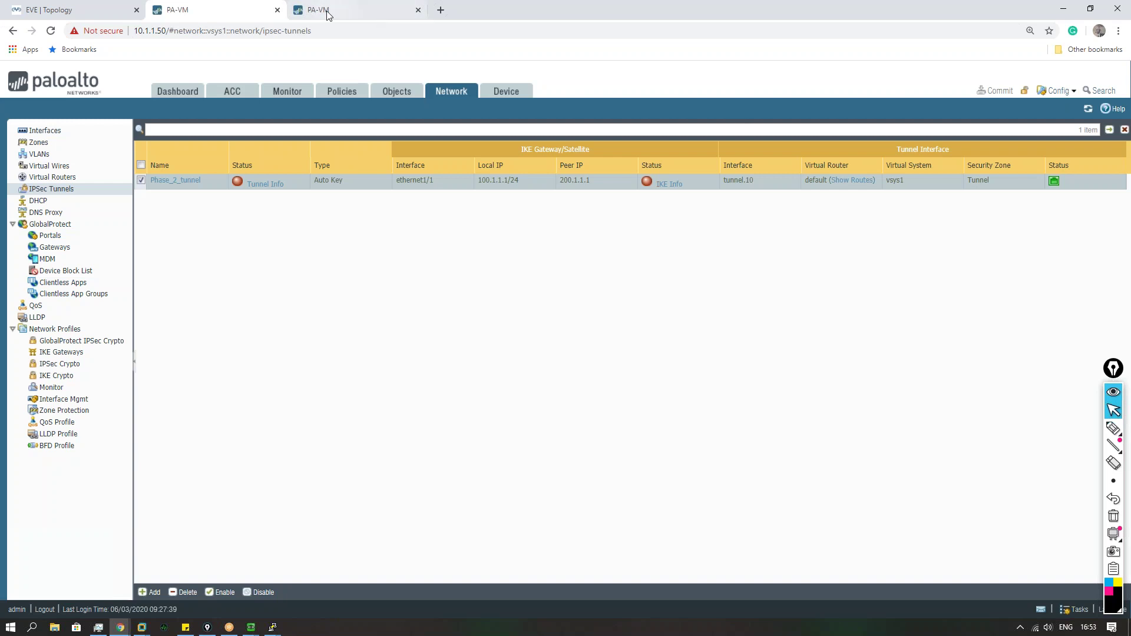
{"action": "left_click", "coordinate": [678, 440]}
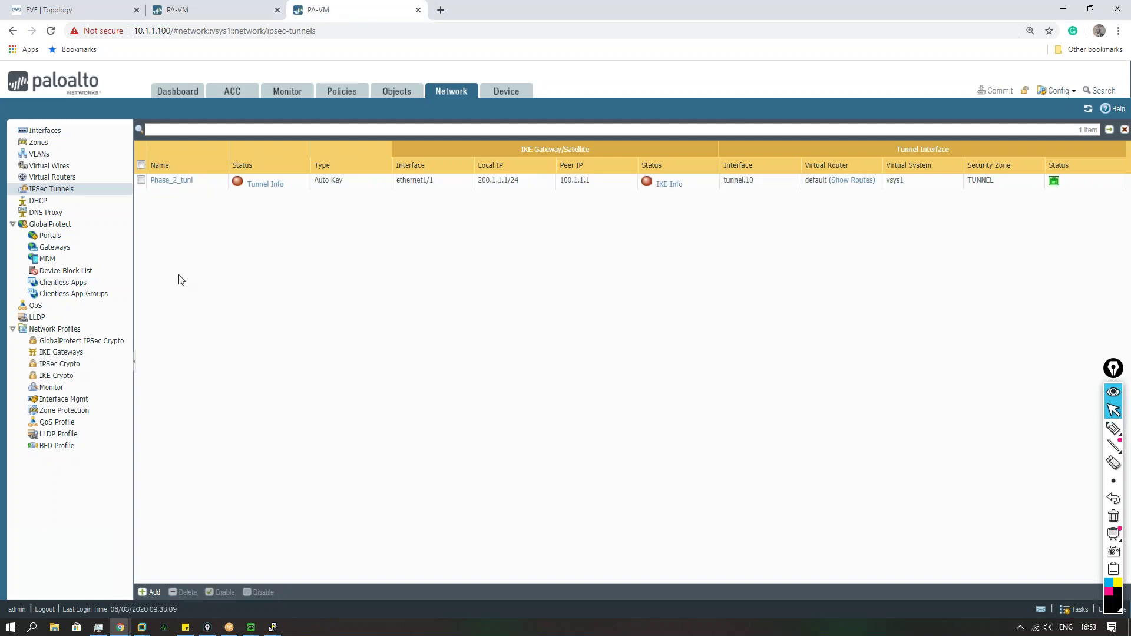
{"action": "left_click", "coordinate": [74, 177]}
{"action": "left_click", "coordinate": [149, 594]}
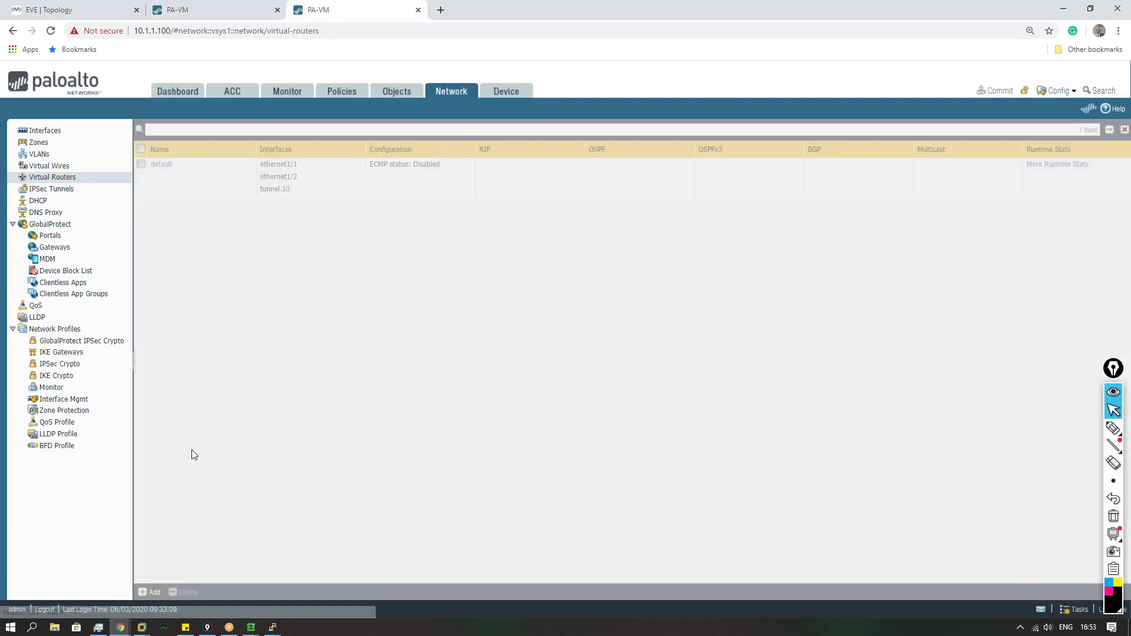
{"action": "left_click", "coordinate": [791, 484]}
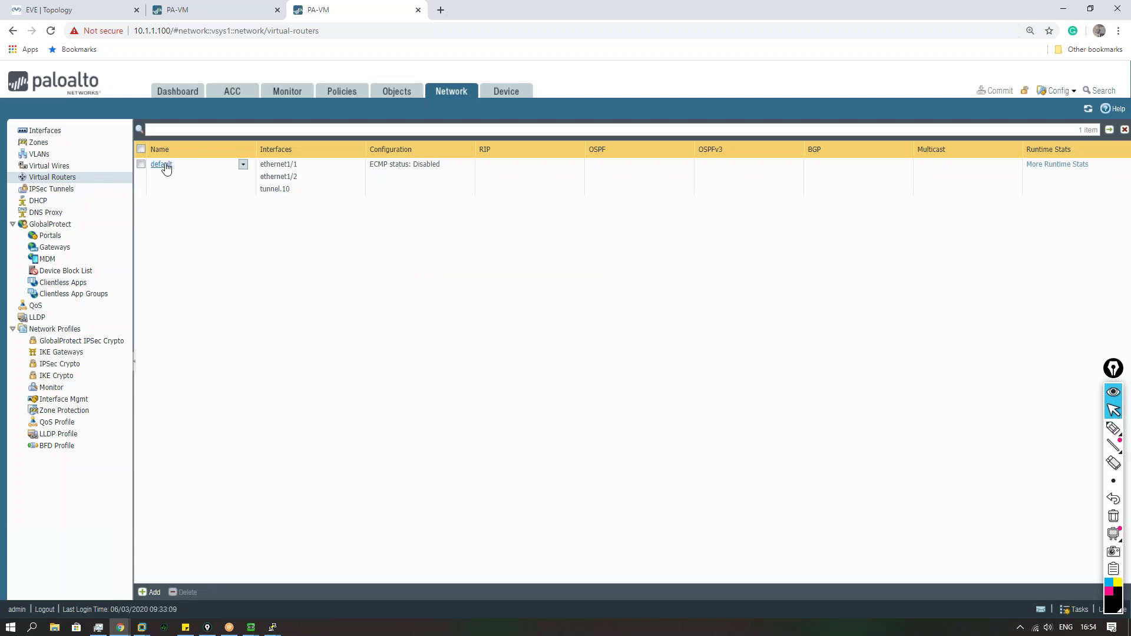
{"action": "left_click", "coordinate": [161, 164]}
{"action": "left_click", "coordinate": [339, 233]}
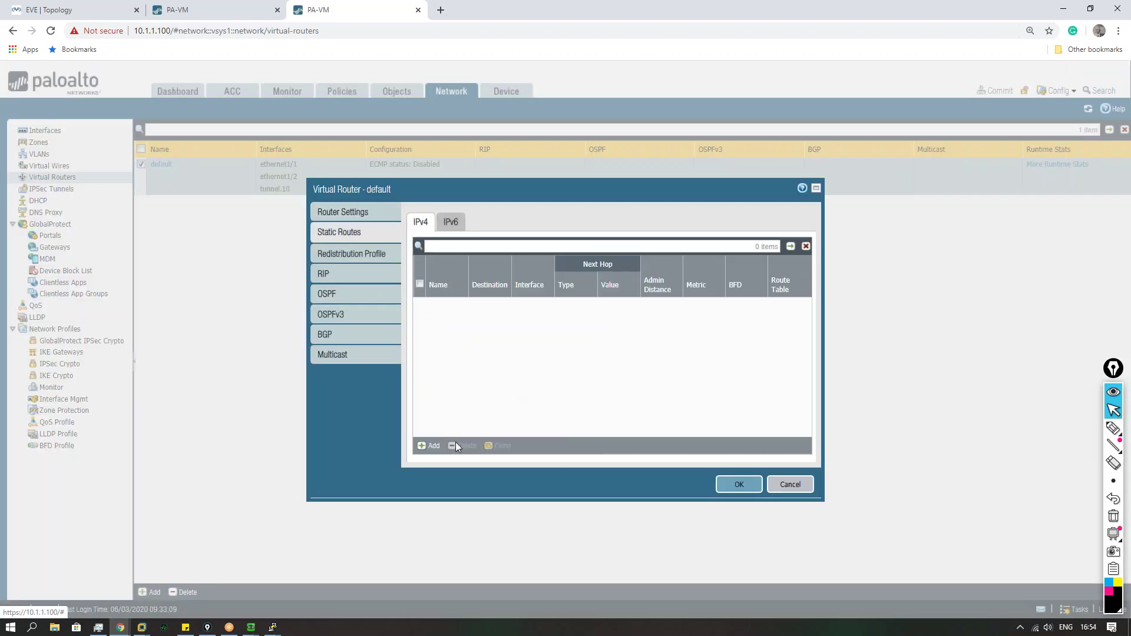
Step: Add static route Default to 0.0.0.0/0 via ethernet1/1 with next hop None
{"action": "left_click", "coordinate": [425, 449]}
{"action": "type", "text": "Default"}
{"action": "key", "text": "Tab"}
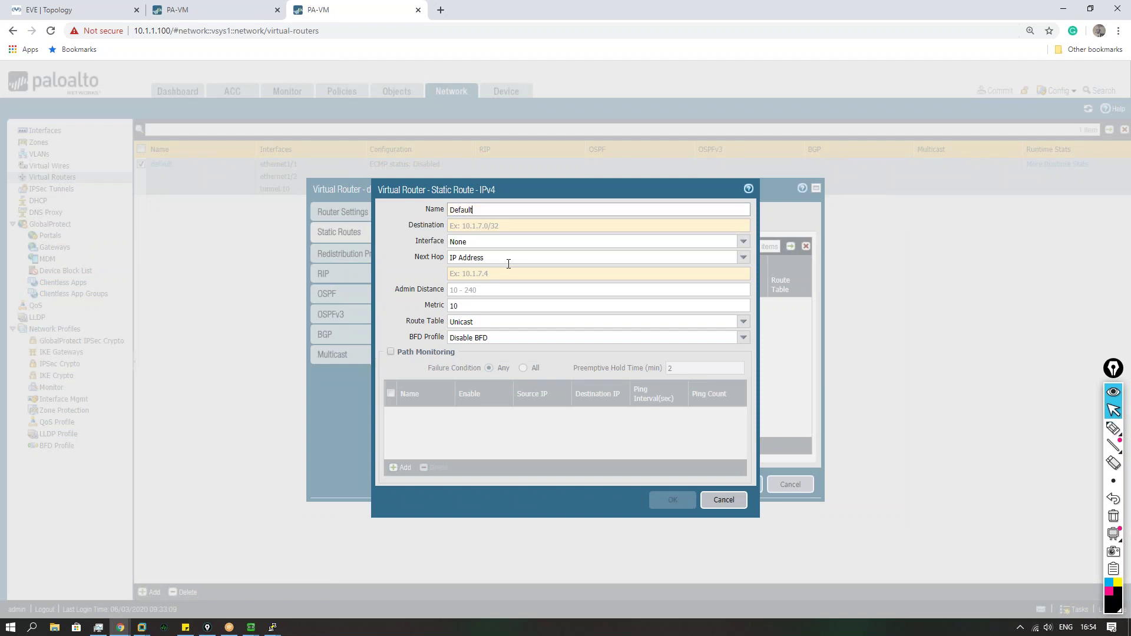
{"action": "type", "text": "0.0.0.0/0"}
{"action": "key", "text": "Tab"}
{"action": "key", "text": "Down"}
{"action": "key", "text": "Down"}
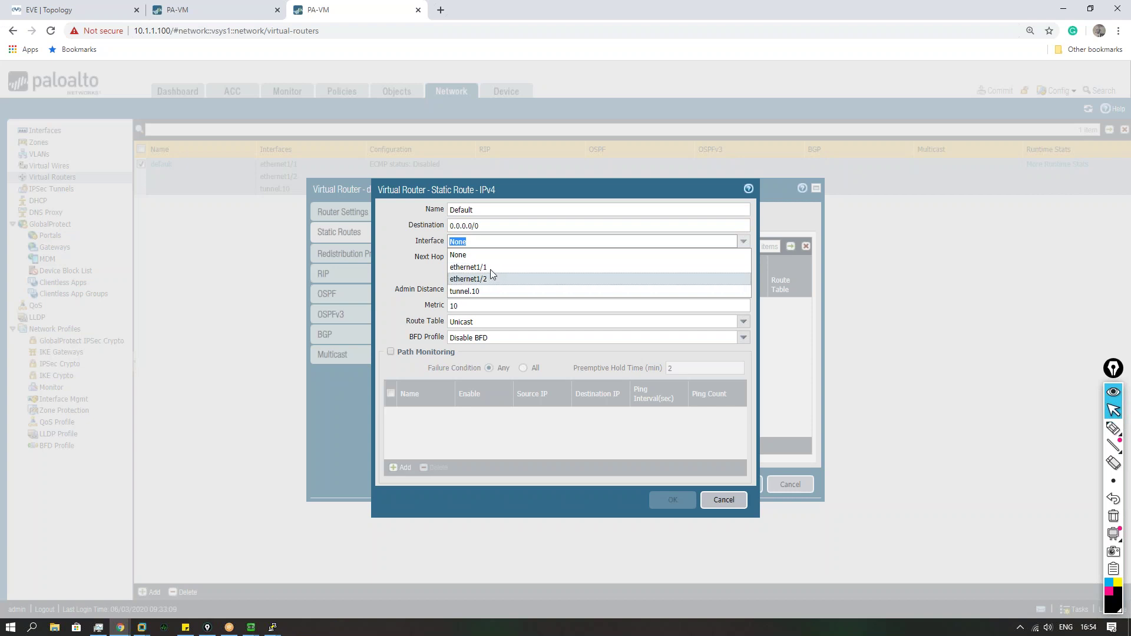
{"action": "left_click", "coordinate": [490, 266]}
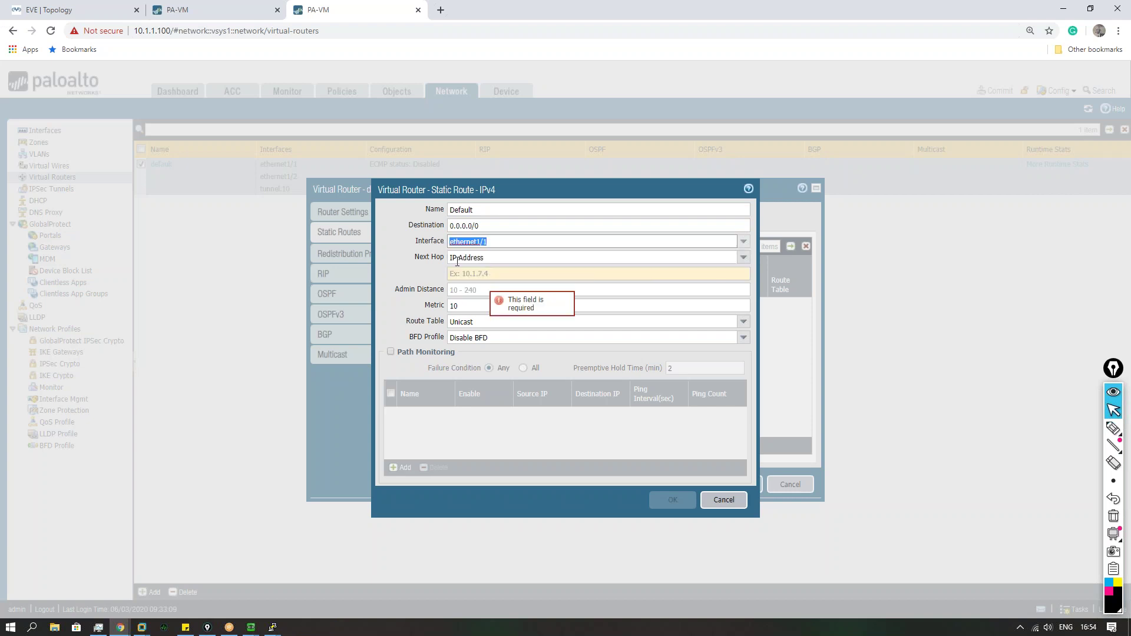
{"action": "left_click", "coordinate": [745, 260]}
{"action": "left_click", "coordinate": [467, 296]}
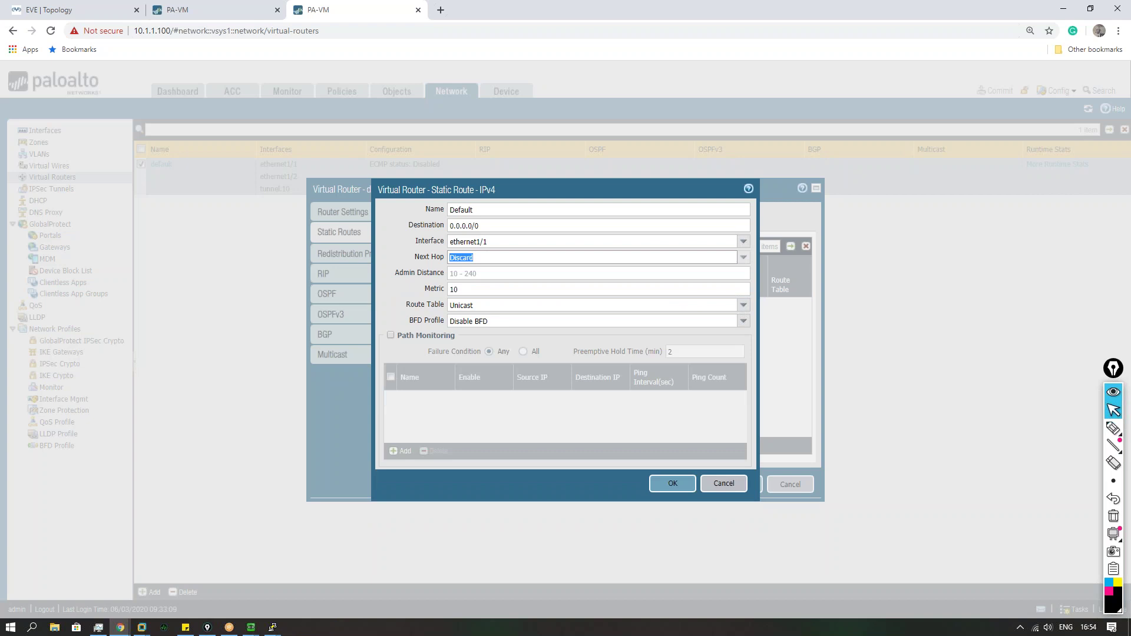
{"action": "left_click", "coordinate": [737, 258]}
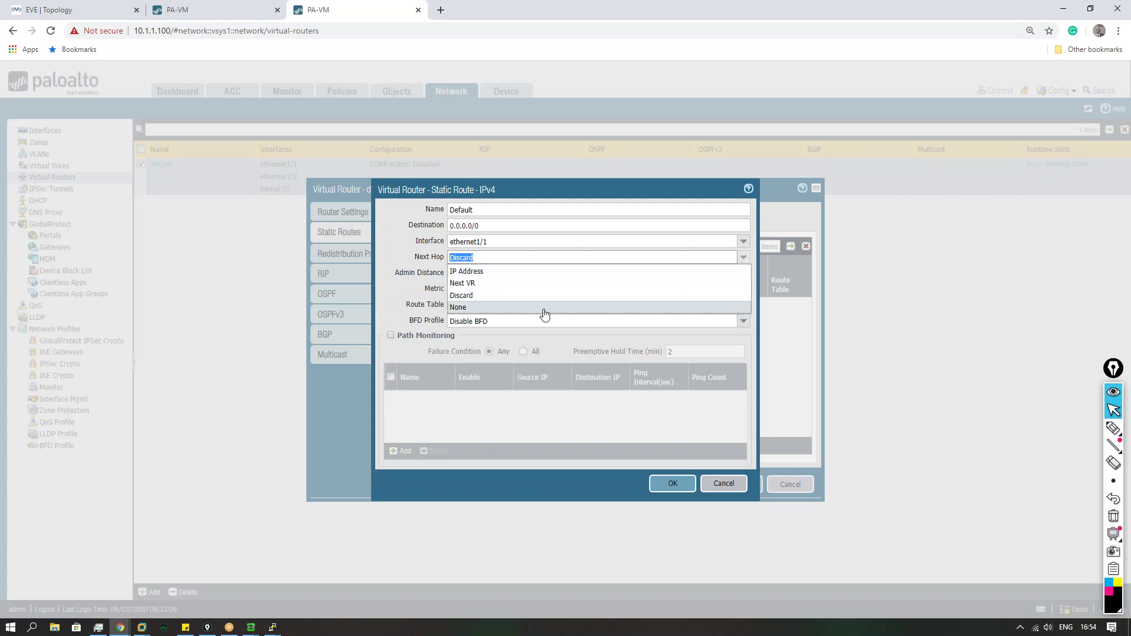
{"action": "left_click", "coordinate": [480, 305]}
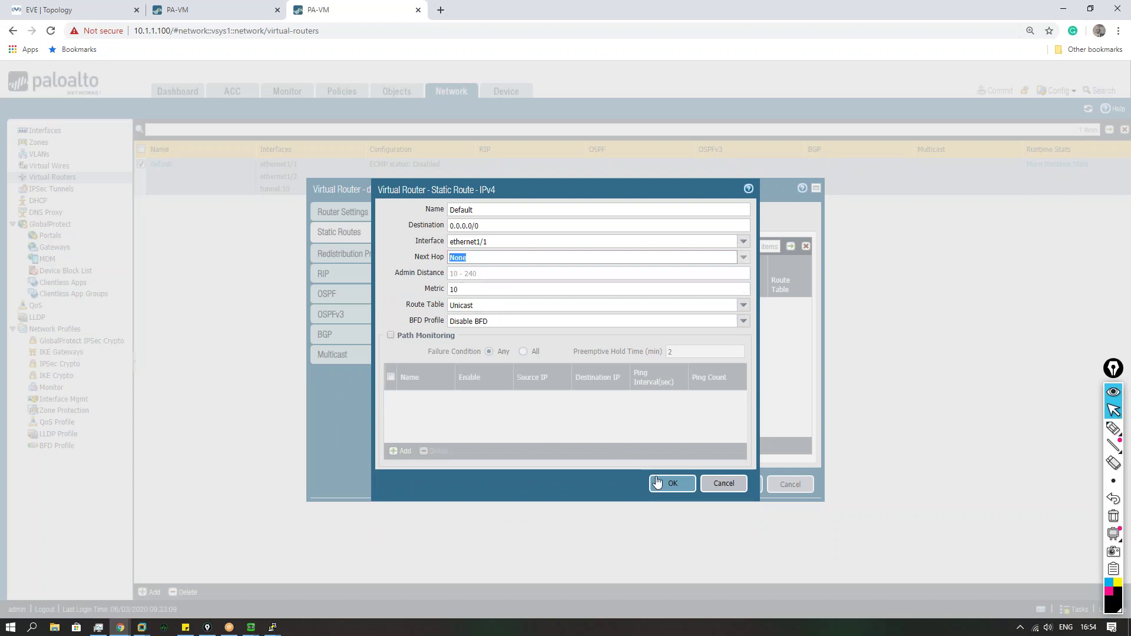
{"action": "left_click", "coordinate": [673, 484]}
Step: Save the default virtual router and commit the configuration
{"action": "left_click", "coordinate": [736, 484]}
{"action": "left_click", "coordinate": [1007, 90]}
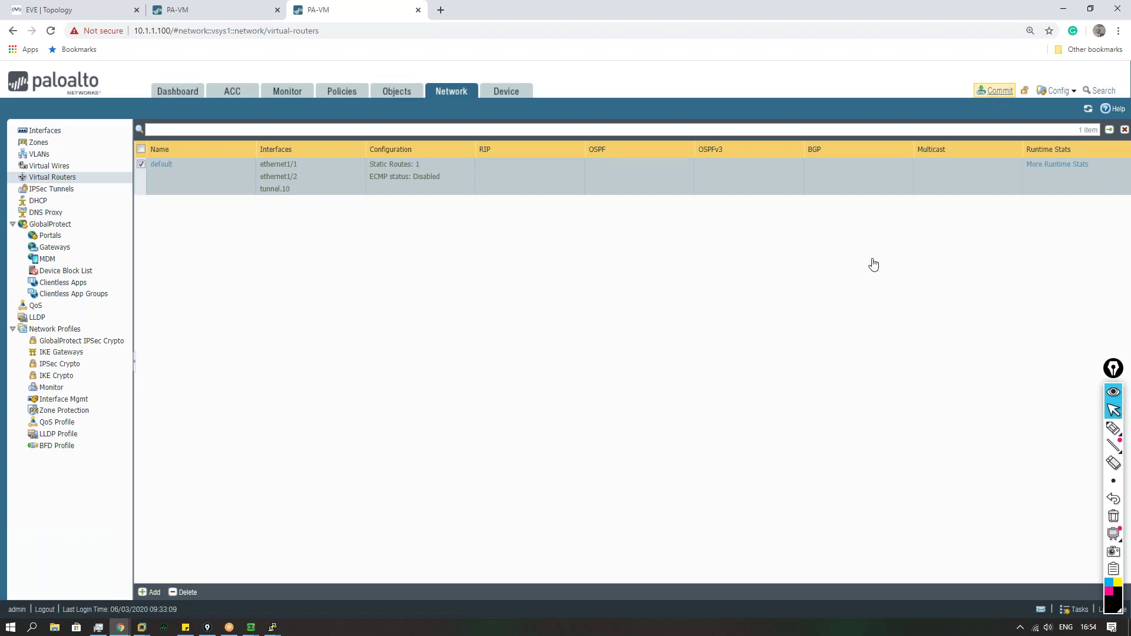
{"action": "left_click", "coordinate": [680, 490]}
Step: On 10.1.1.50, create security rule ANYRULE with any source and destination zone, and commit
{"action": "left_click", "coordinate": [190, 12]}
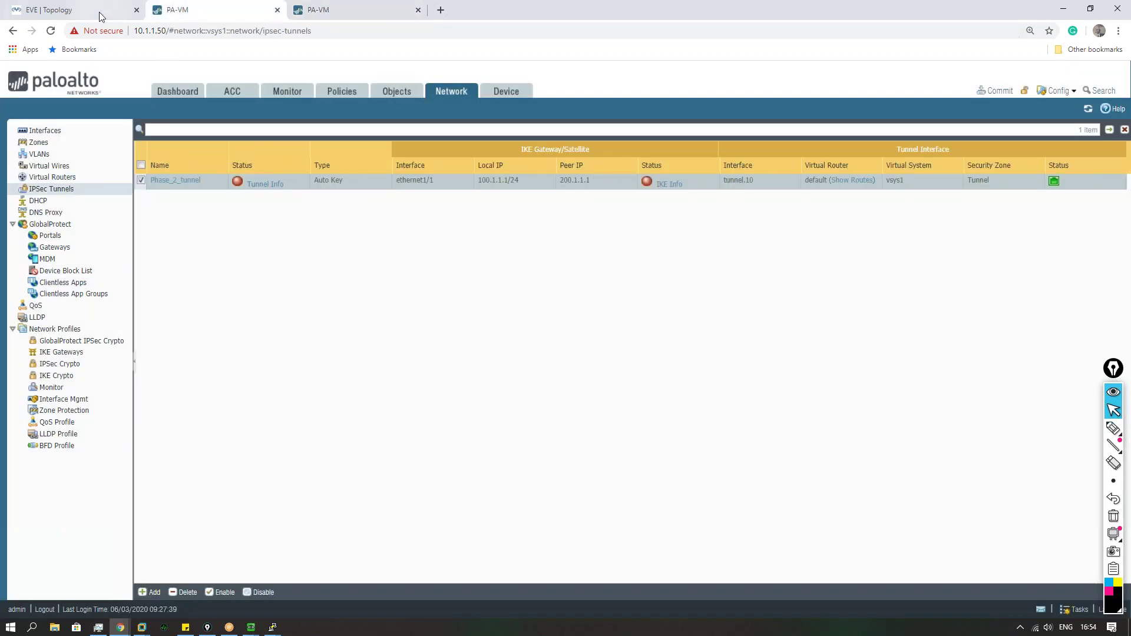
{"action": "left_click", "coordinate": [330, 93]}
{"action": "left_click", "coordinate": [151, 591]}
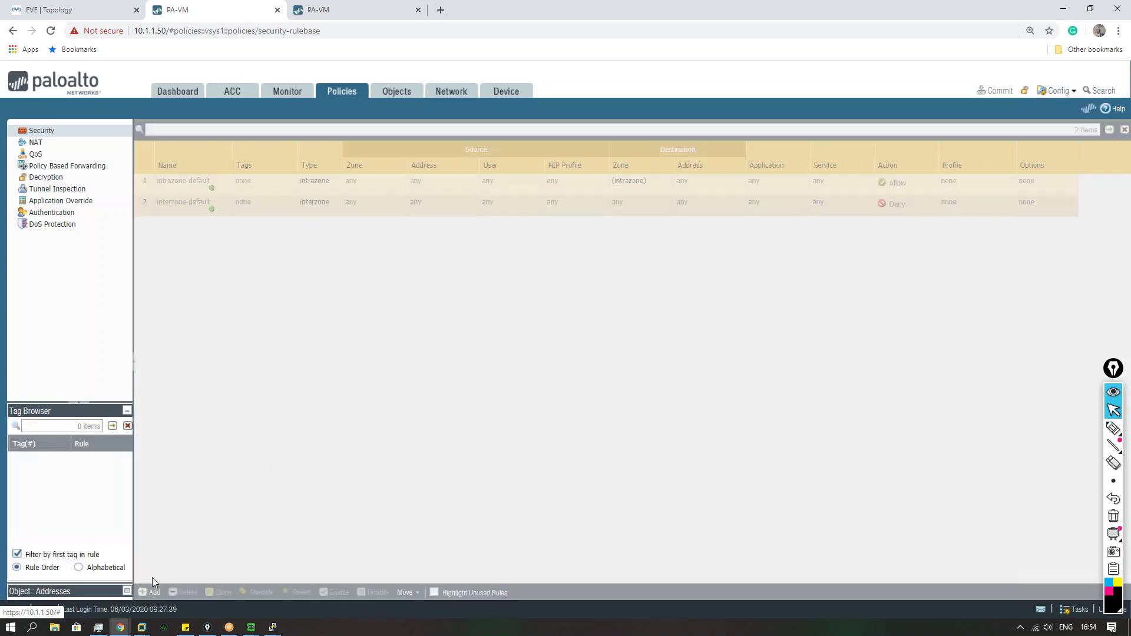
{"action": "type", "text": "ANYRULE"}
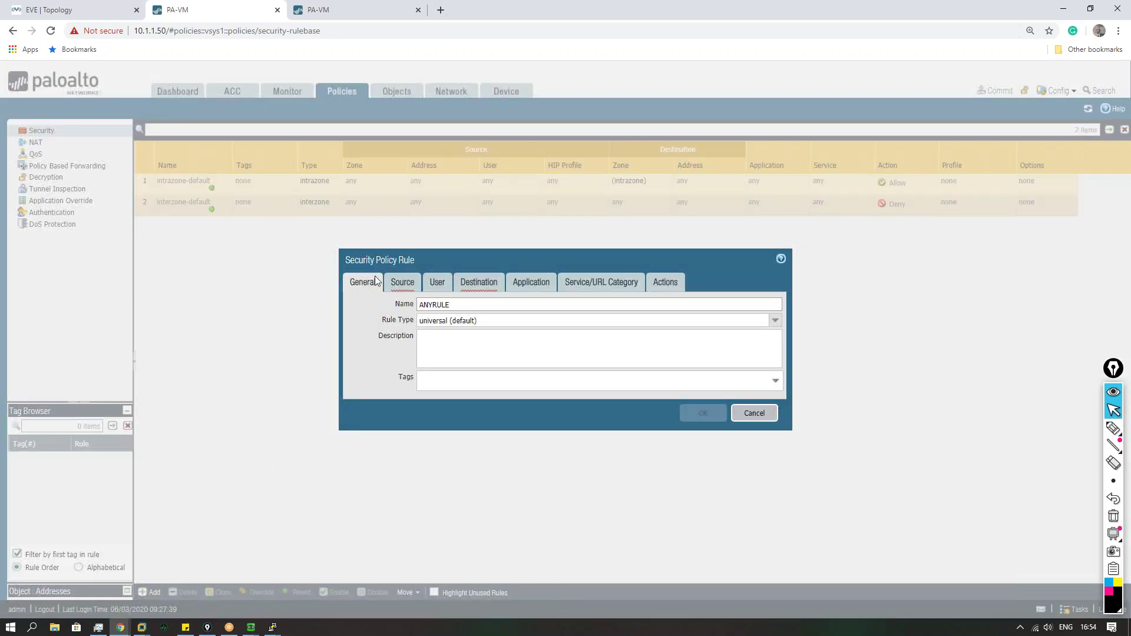
{"action": "left_click", "coordinate": [403, 283]}
{"action": "left_click", "coordinate": [352, 307]}
{"action": "left_click", "coordinate": [474, 282]}
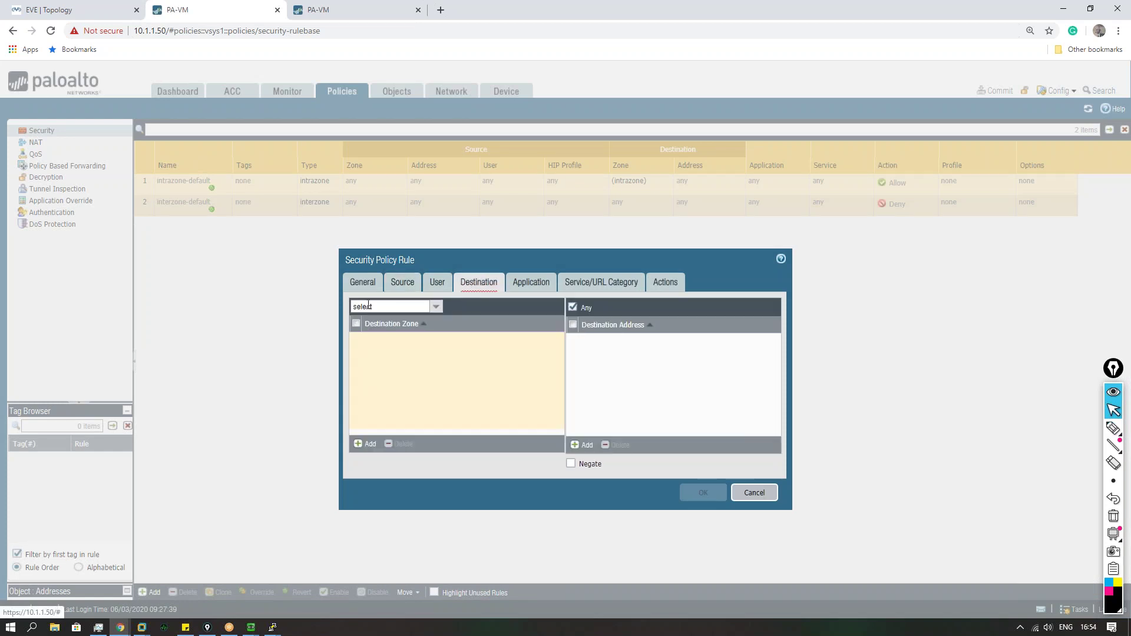
{"action": "left_click", "coordinate": [436, 306]}
{"action": "left_click", "coordinate": [362, 334]}
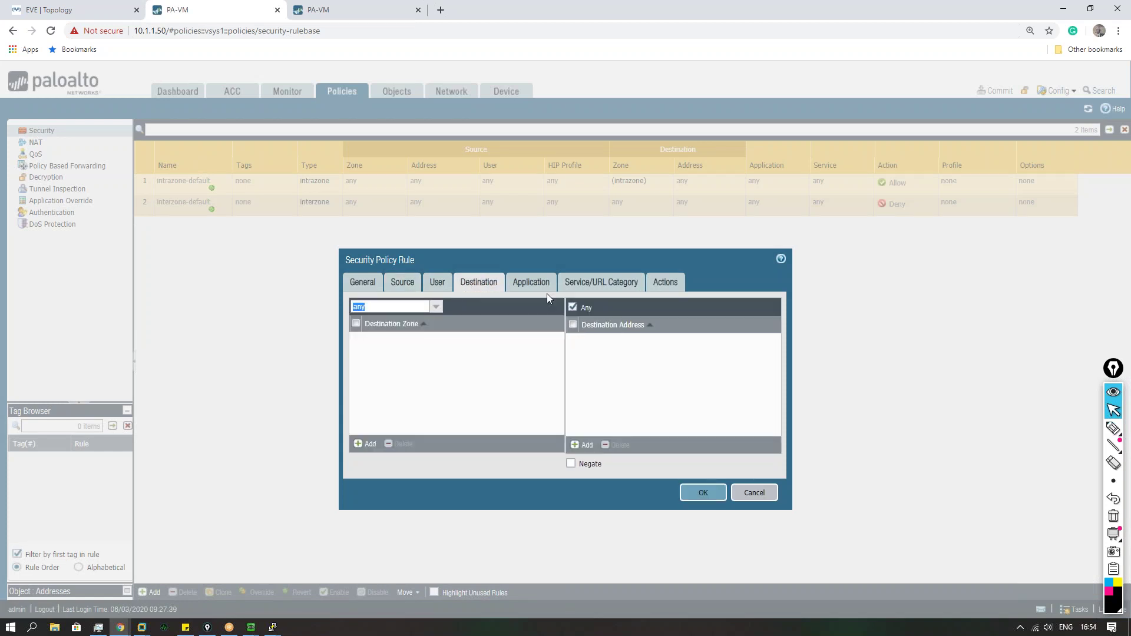
{"action": "left_click", "coordinate": [705, 494]}
{"action": "left_click", "coordinate": [995, 94]}
{"action": "left_click", "coordinate": [679, 493]}
Step: On 10.1.1.100, dismiss the commit result and create ANYRULE with any source and destination zones
{"action": "left_click", "coordinate": [337, 10]}
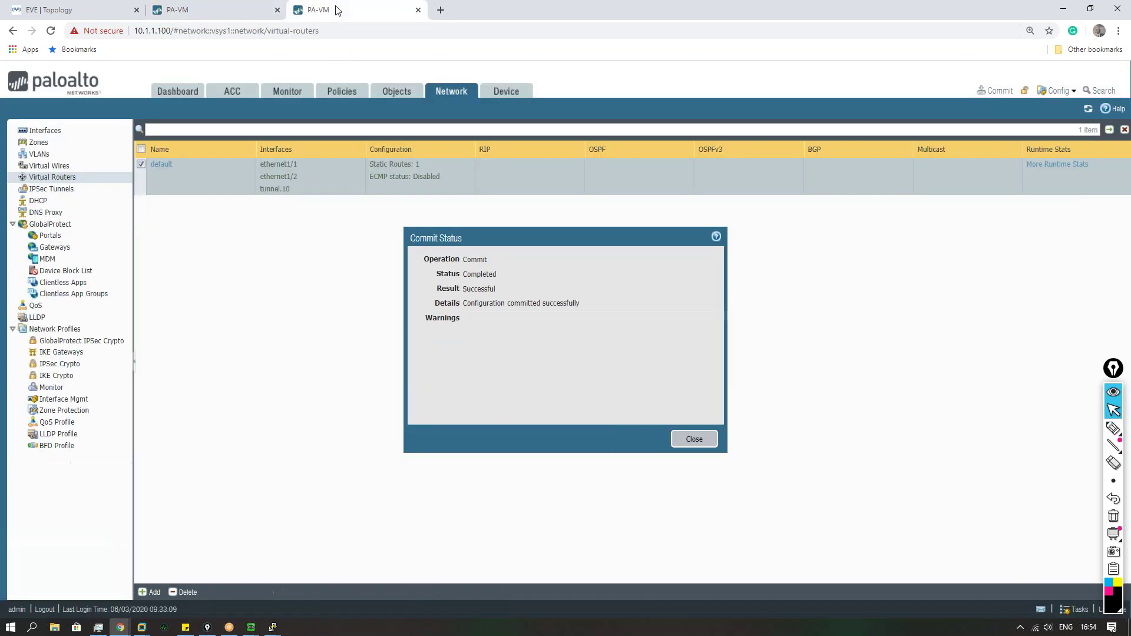
{"action": "left_click", "coordinate": [694, 439]}
{"action": "left_click", "coordinate": [340, 92]}
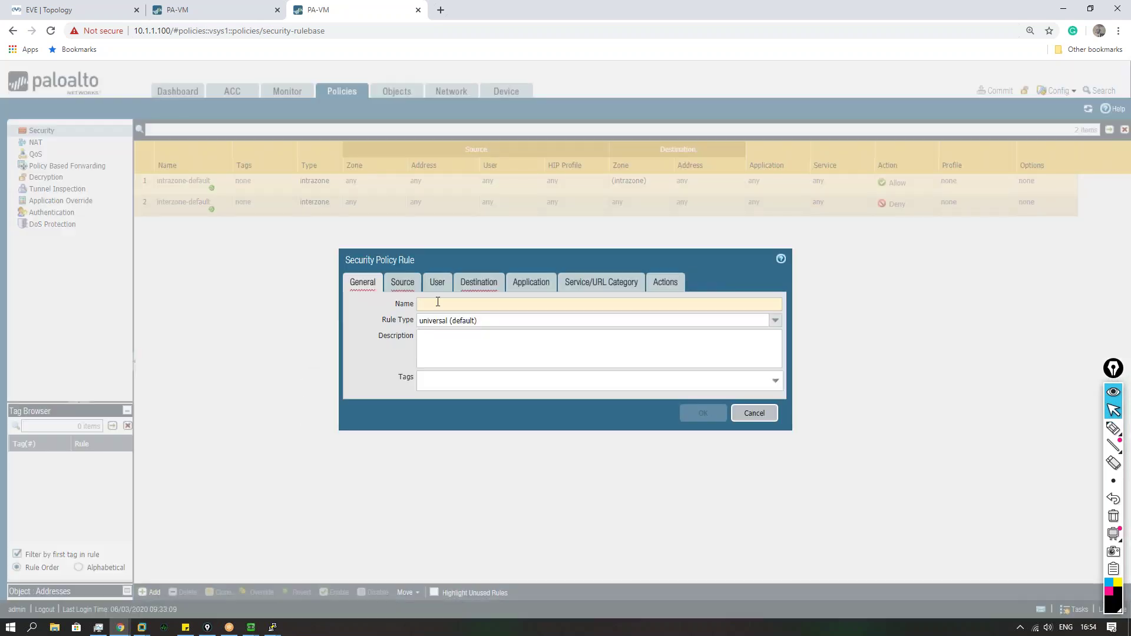
{"action": "type", "text": "ANYRULE"}
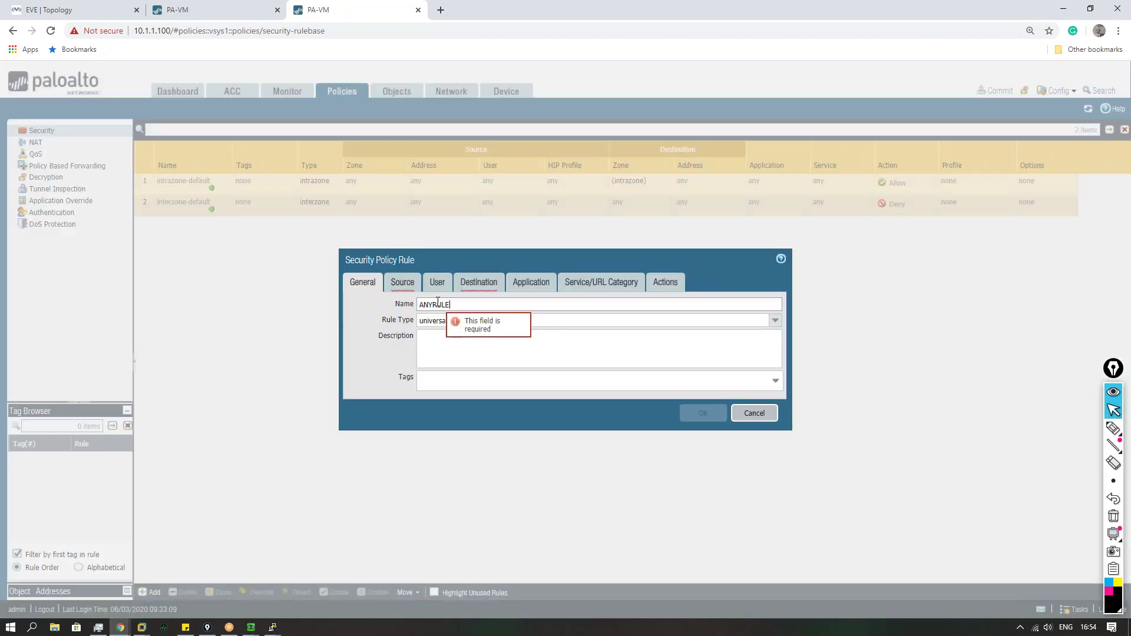
{"action": "left_click", "coordinate": [403, 282]}
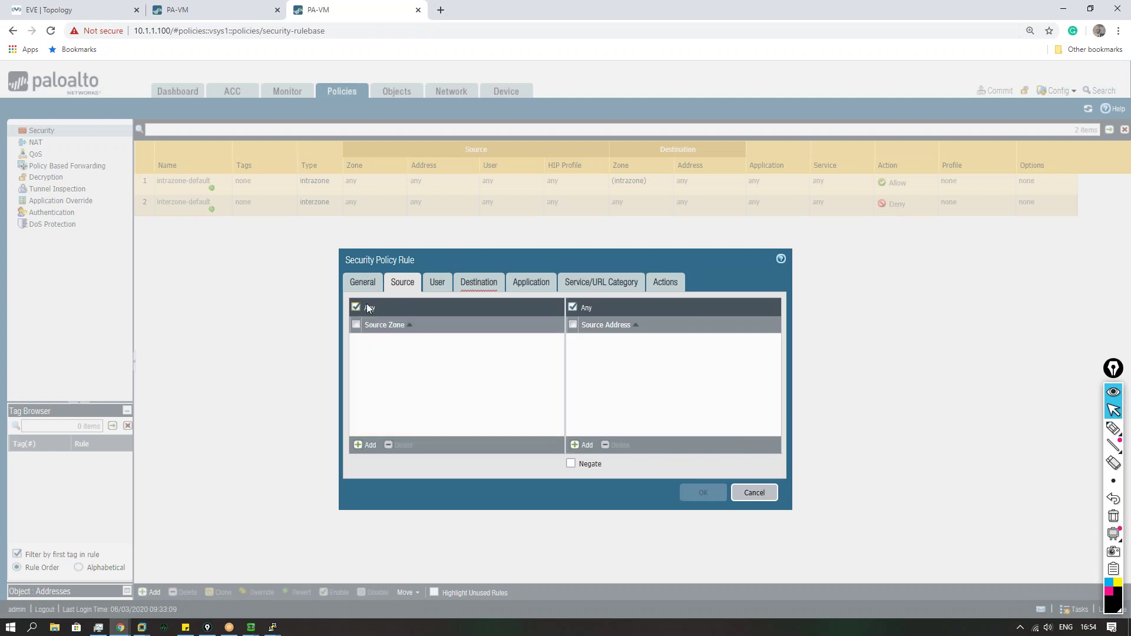
{"action": "left_click", "coordinate": [478, 282]}
{"action": "left_click", "coordinate": [436, 308]}
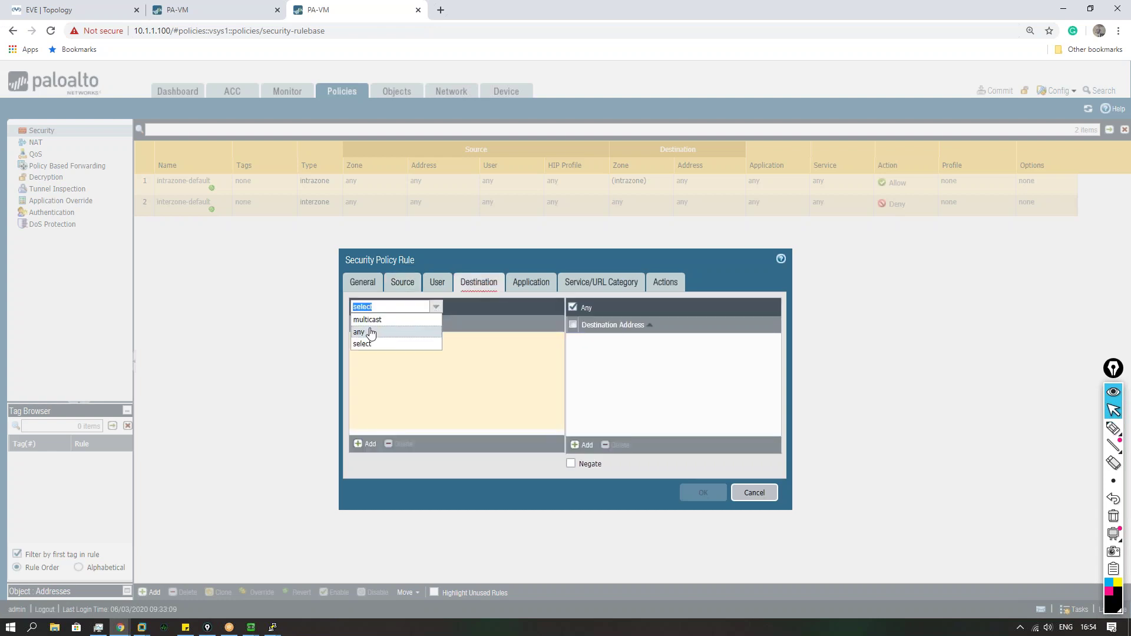
{"action": "left_click", "coordinate": [375, 330]}
Step: Review ANYRULE's source and destination settings, save the rule, and commit
{"action": "left_click", "coordinate": [404, 283]}
{"action": "left_click", "coordinate": [478, 284]}
{"action": "left_click", "coordinate": [401, 284]}
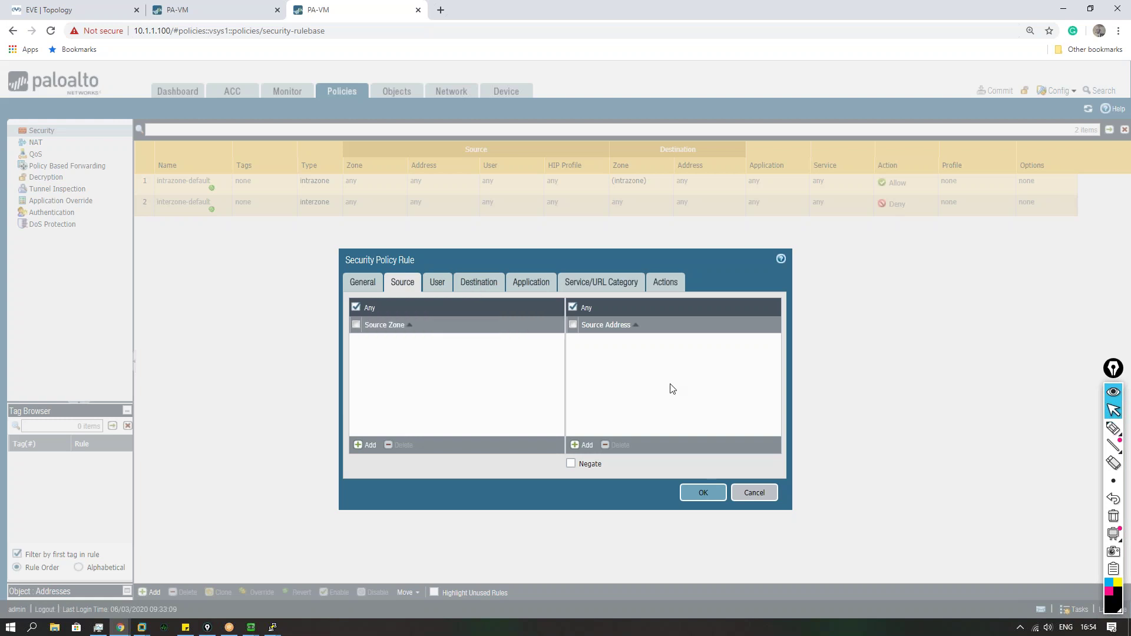
{"action": "left_click", "coordinate": [480, 286]}
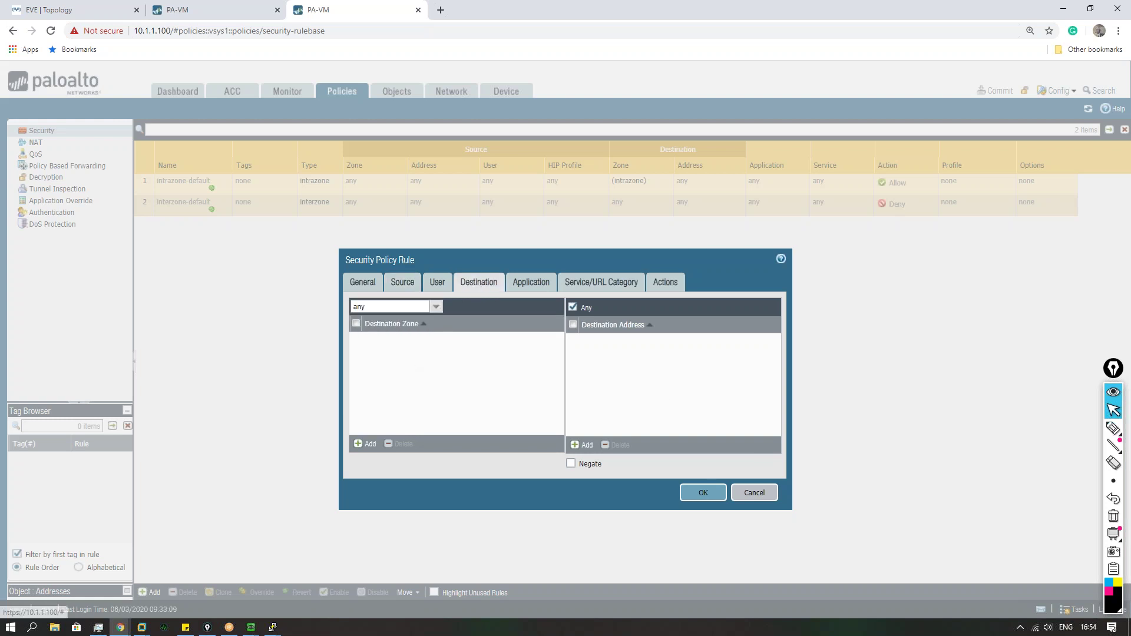
{"action": "left_click", "coordinate": [697, 491]}
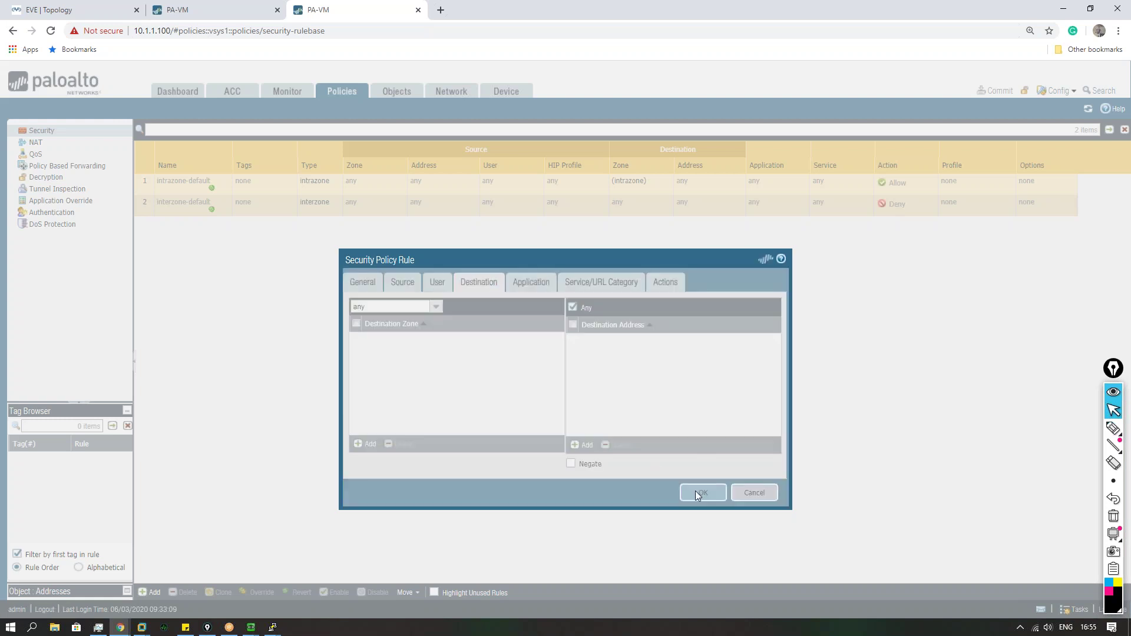
{"action": "left_click", "coordinate": [988, 93]}
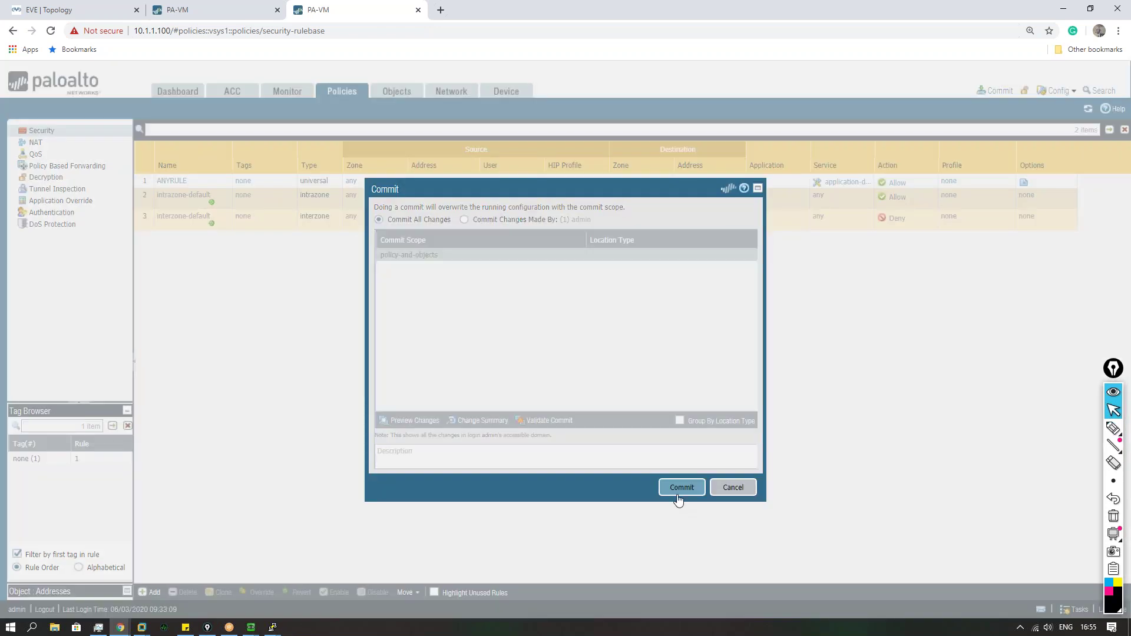
{"action": "left_click", "coordinate": [678, 486]}
Step: Dismiss 10.1.1.50's commit result and check its IPsec tunnel status
{"action": "left_click", "coordinate": [223, 15]}
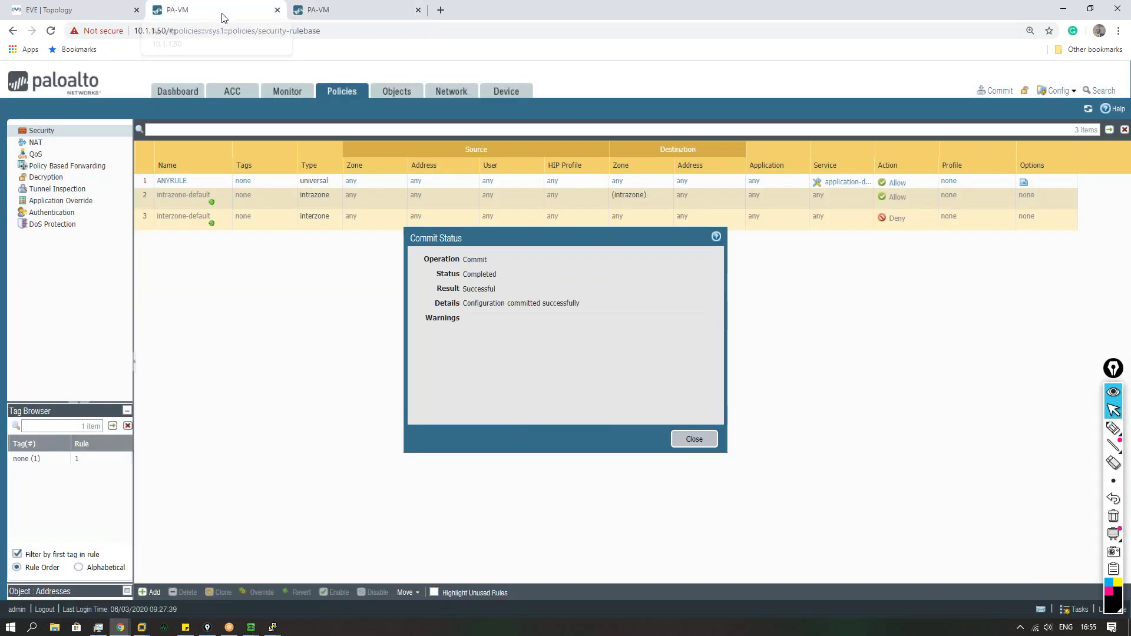
{"action": "left_click", "coordinate": [695, 441]}
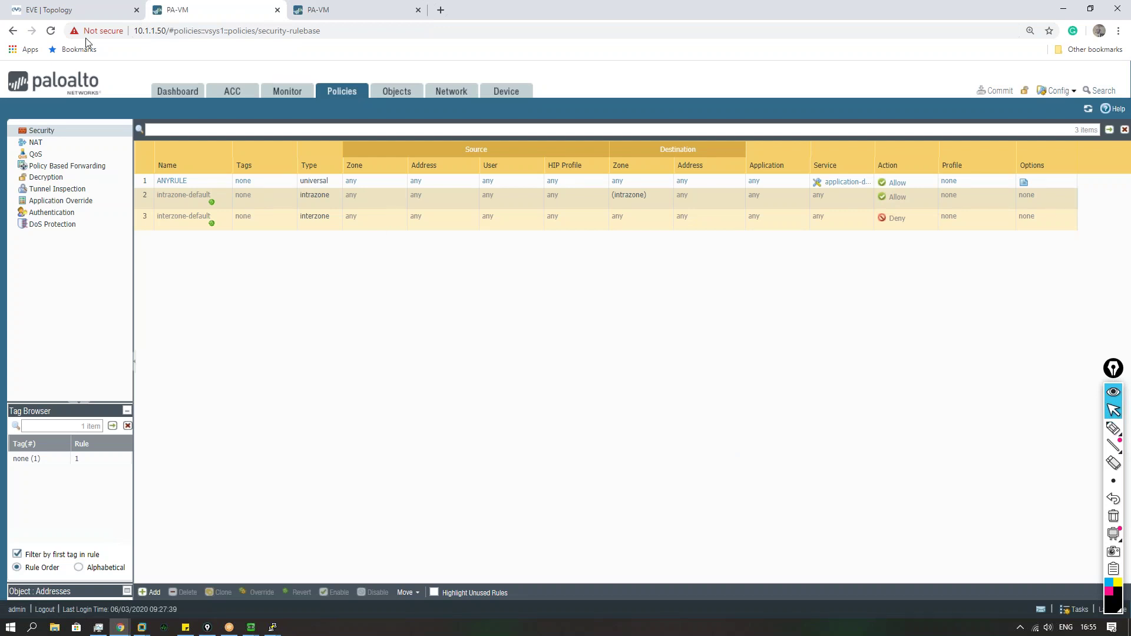
{"action": "left_click", "coordinate": [83, 10]}
{"action": "left_click", "coordinate": [240, 10]}
{"action": "left_click", "coordinate": [436, 92]}
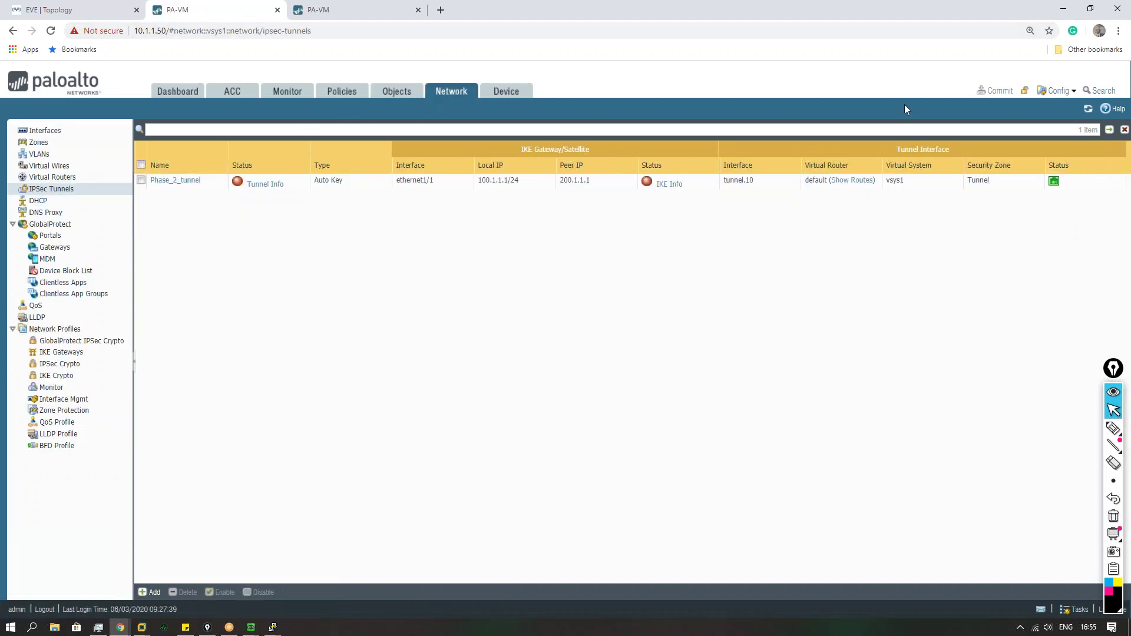
Step: Dismiss 10.1.1.100's commit result and return to the EVE-NG lab topology
{"action": "left_click", "coordinate": [350, 7]}
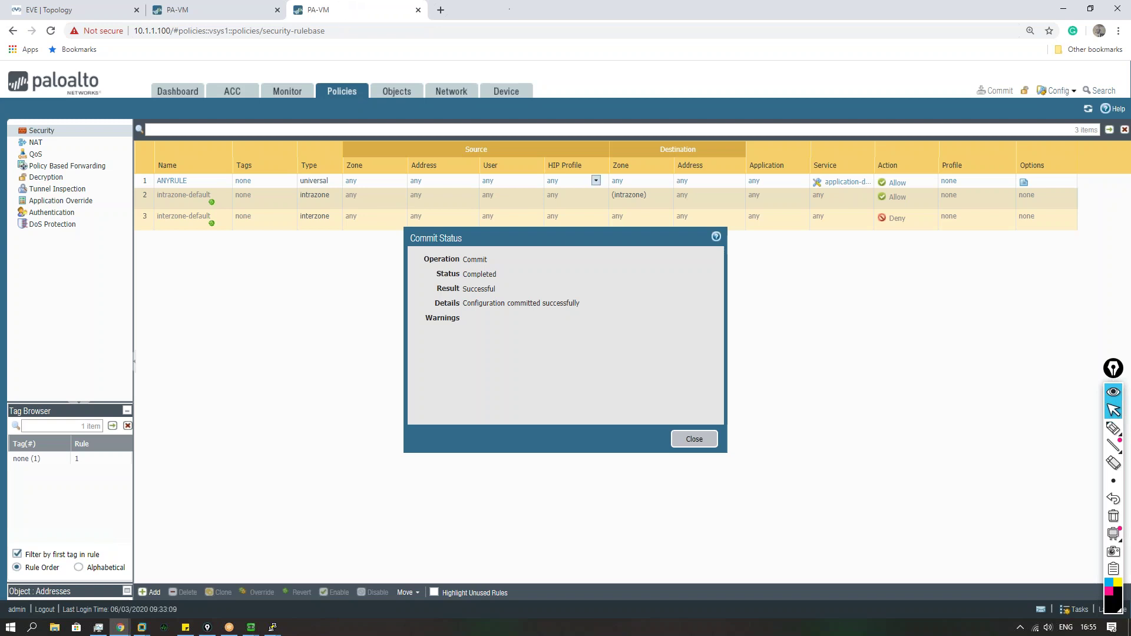
{"action": "left_click", "coordinate": [694, 439]}
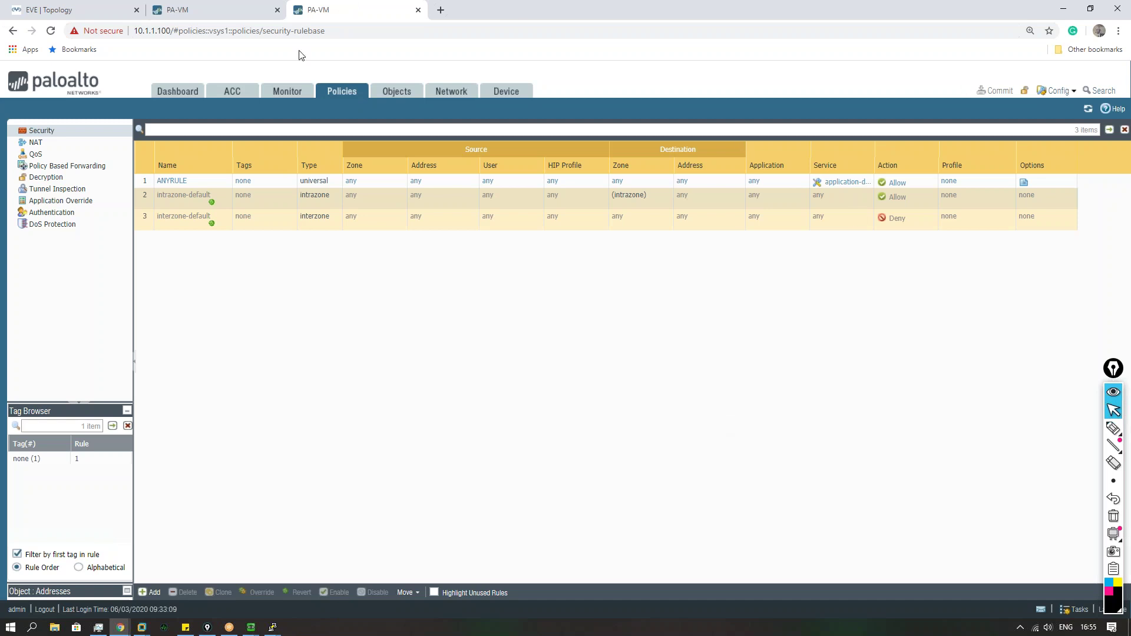
{"action": "left_click", "coordinate": [195, 11]}
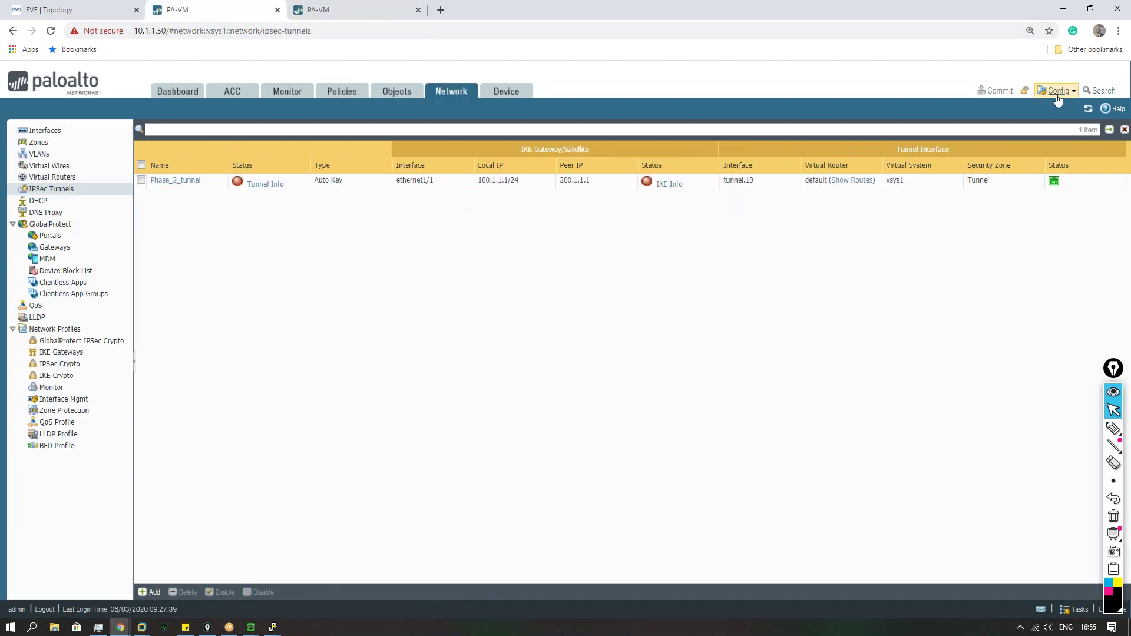
{"action": "left_click", "coordinate": [85, 12]}
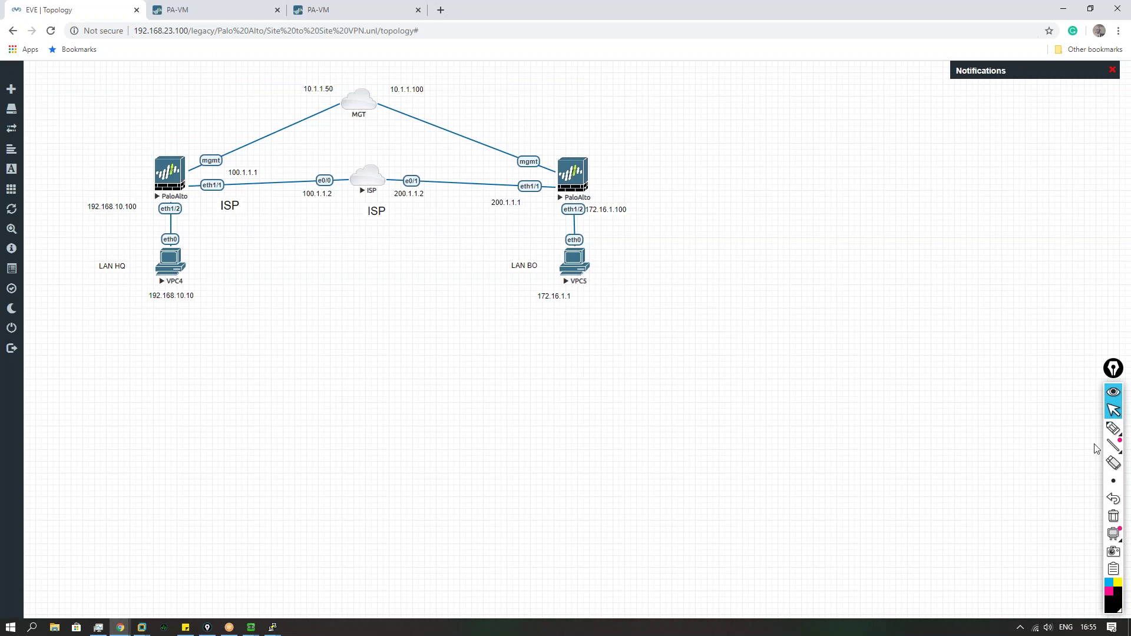
Step: Draw freehand arrows between the HQ and branch firewalls and circle the ISP cloud
{"action": "left_click", "coordinate": [1113, 428]}
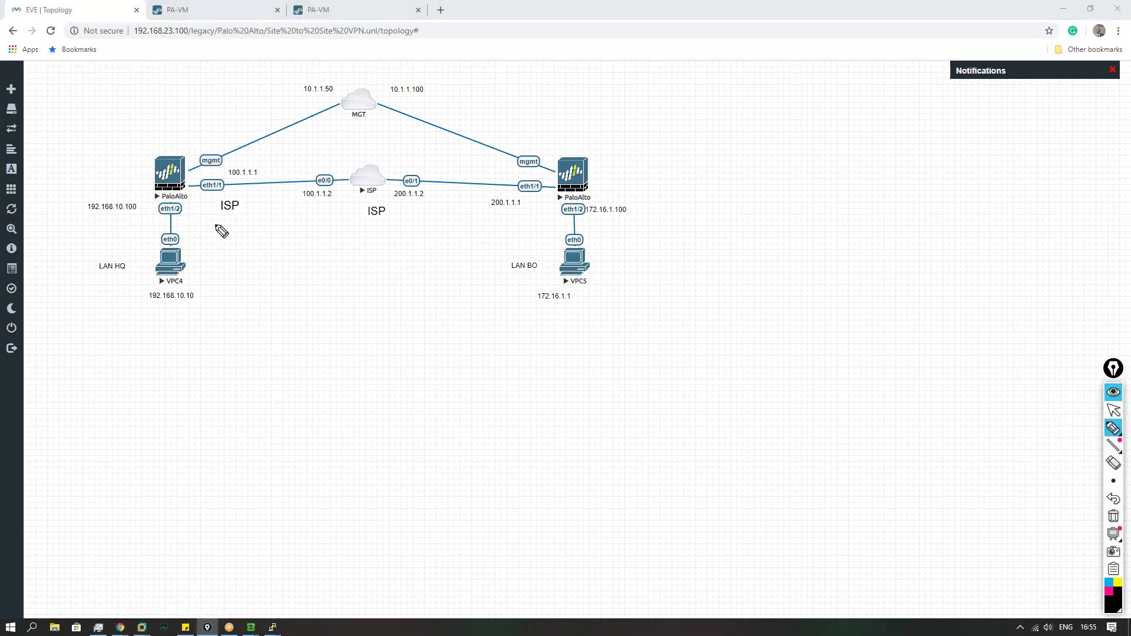
{"action": "left_click_drag", "start_coordinate": [224, 161], "coordinate": [389, 149]}
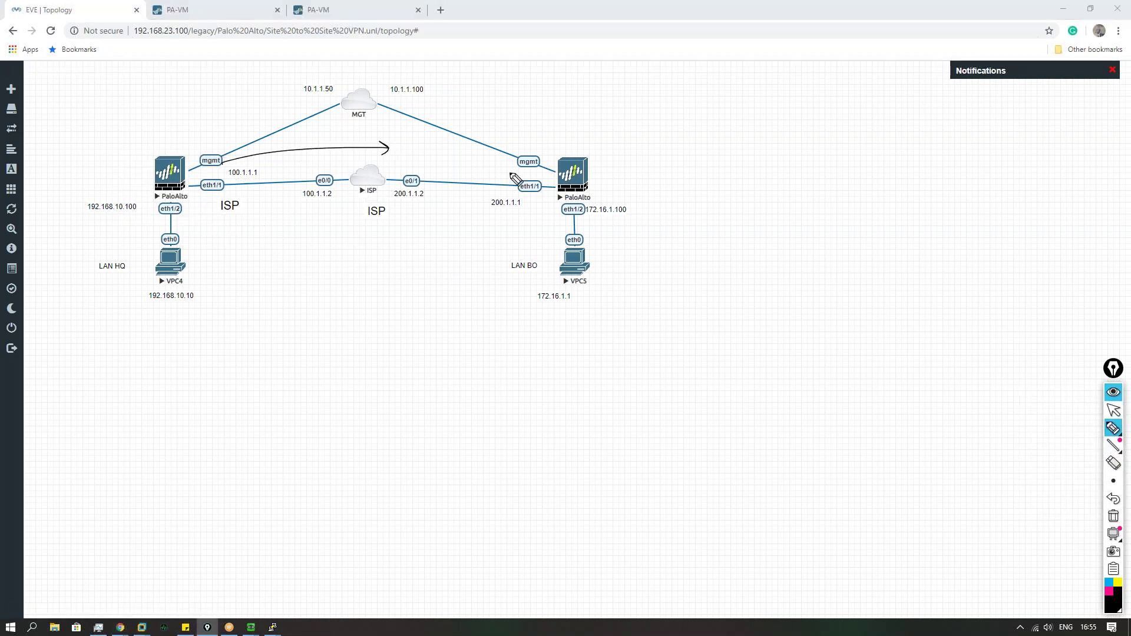
{"action": "mouse_move", "coordinate": [544, 208]}
{"action": "left_mouse_down"}
{"action": "mouse_move", "coordinate": [364, 226]}
{"action": "mouse_move", "coordinate": [377, 231]}
{"action": "left_mouse_up"}
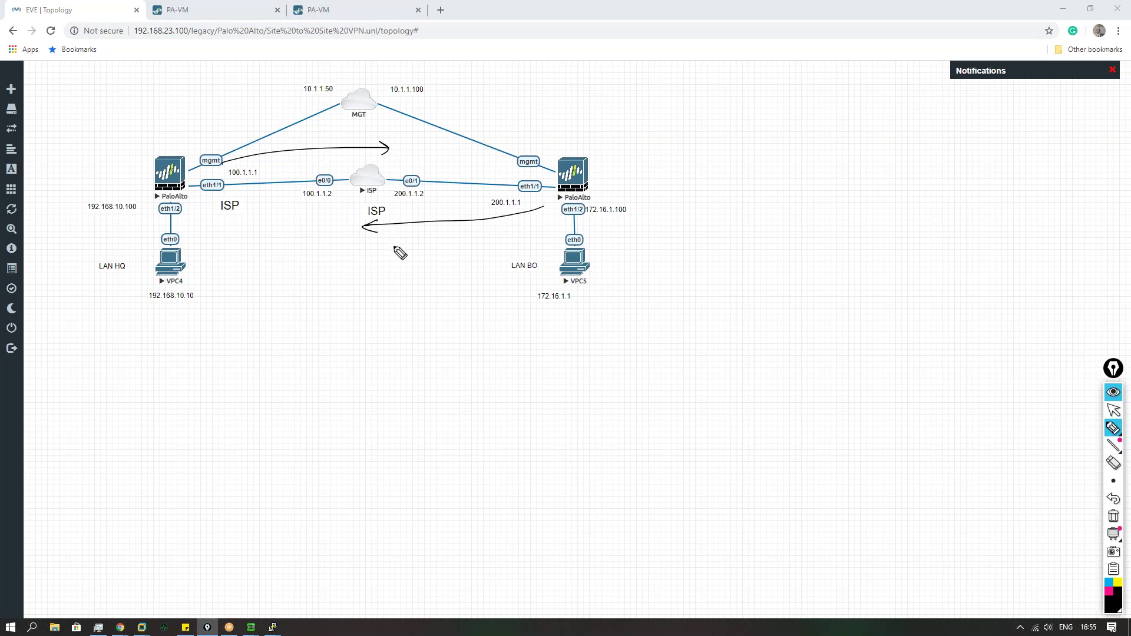
{"action": "mouse_move", "coordinate": [385, 179]}
{"action": "left_mouse_down"}
{"action": "mouse_move", "coordinate": [353, 195]}
{"action": "mouse_move", "coordinate": [370, 218]}
{"action": "left_mouse_up"}
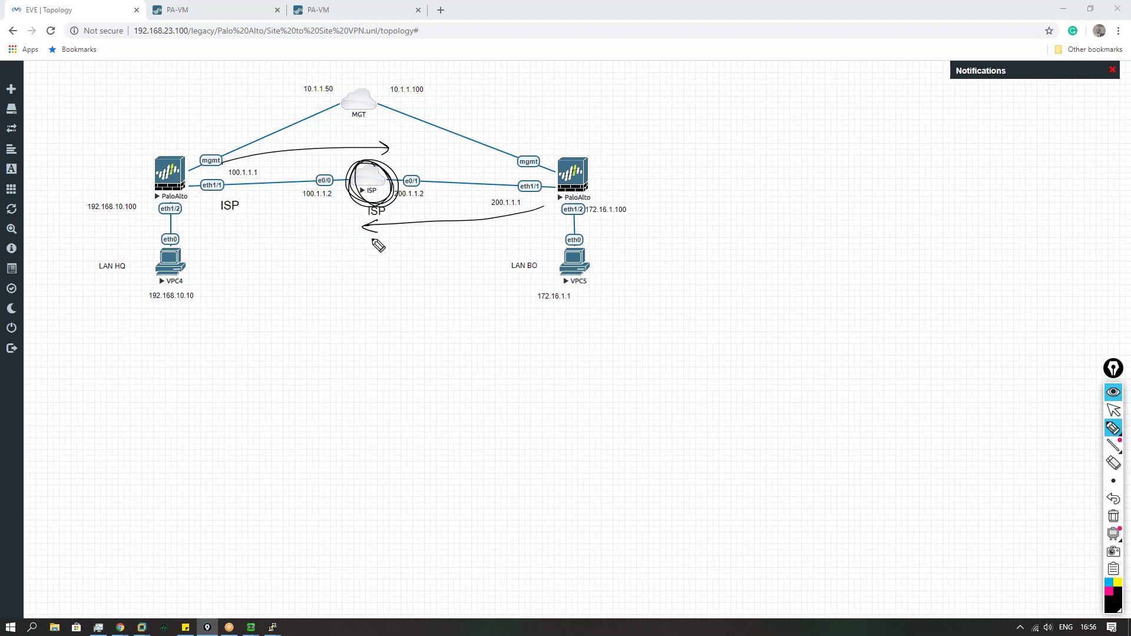
Step: Clear the drawings, show the default router's Default 0.0.0.0/0 static route, then return to the topology
{"action": "left_click", "coordinate": [1119, 517]}
{"action": "left_click", "coordinate": [1113, 410]}
{"action": "left_click", "coordinate": [215, 8]}
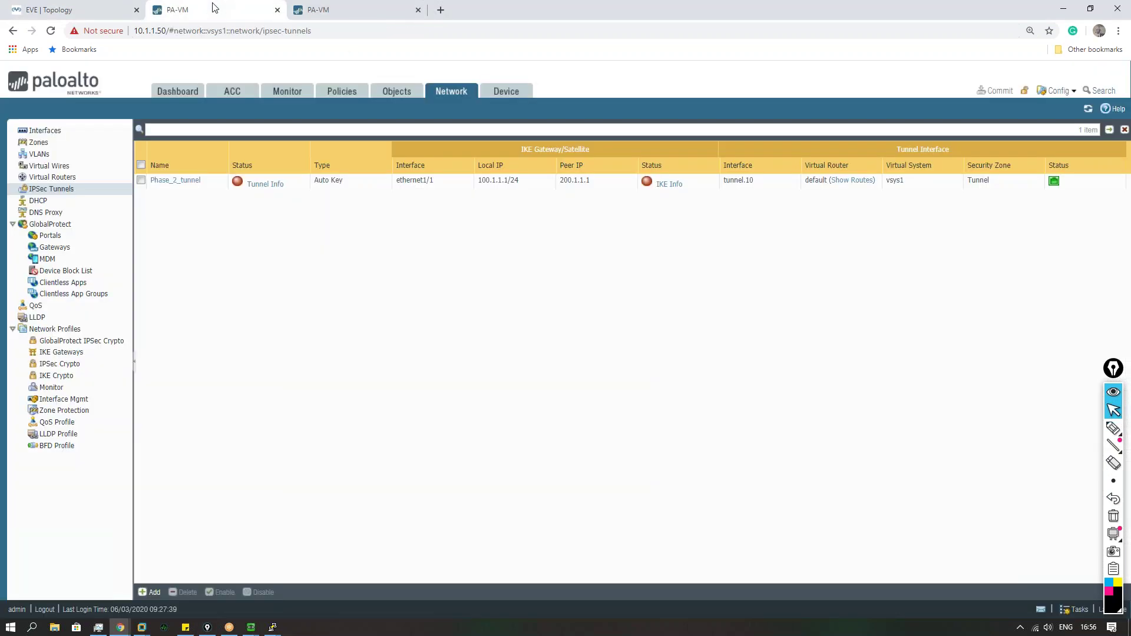
{"action": "left_click", "coordinate": [73, 178]}
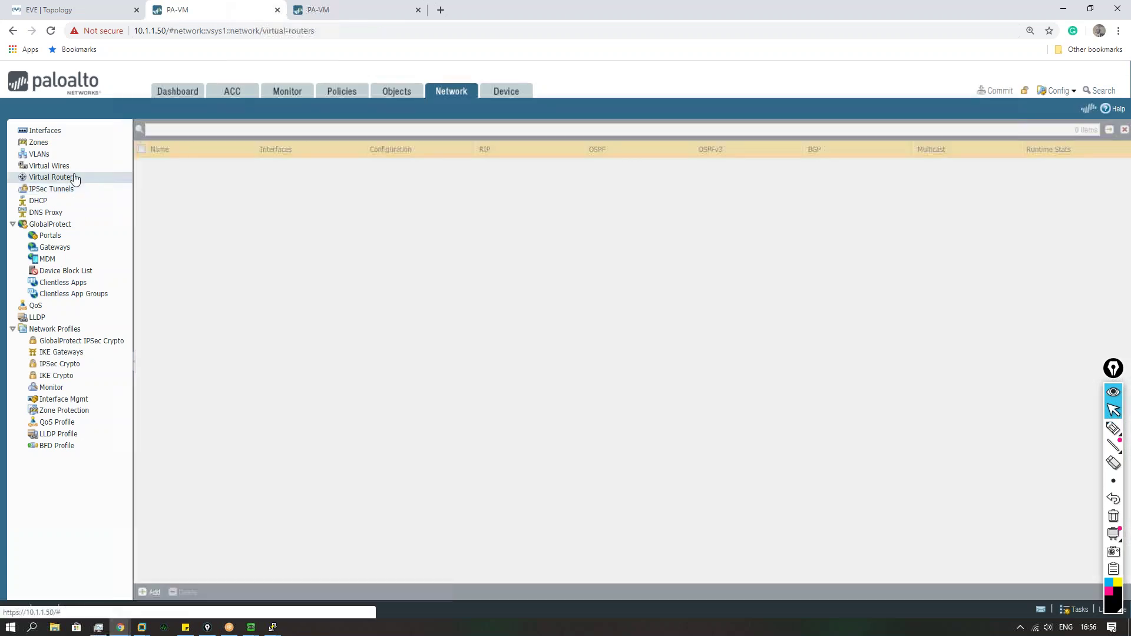
{"action": "left_click", "coordinate": [159, 165]}
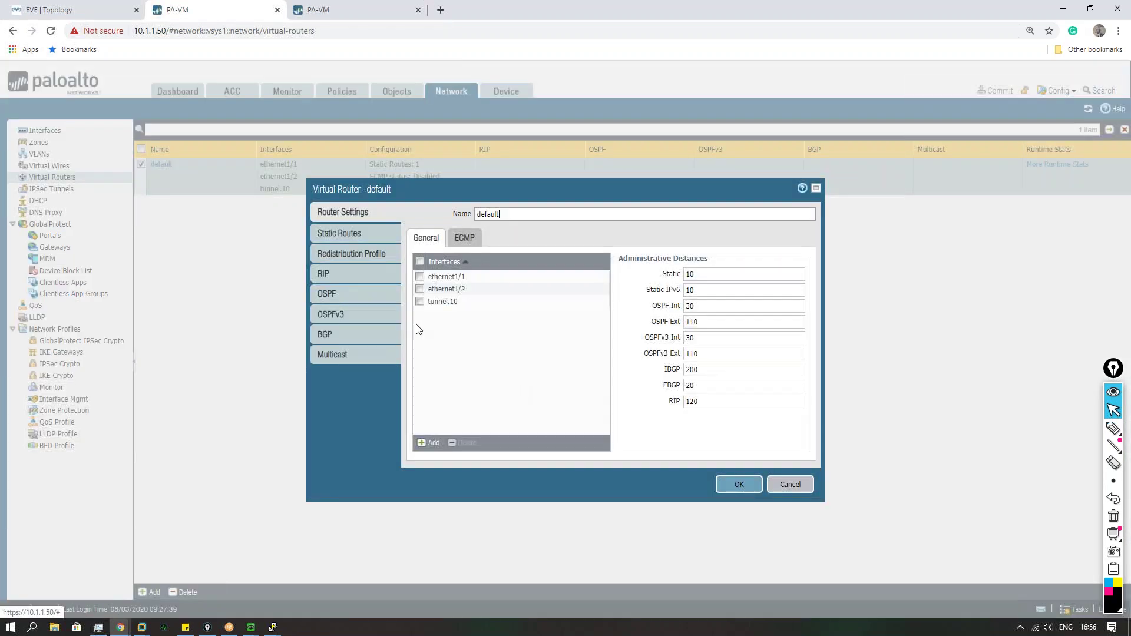
{"action": "left_click", "coordinate": [364, 236]}
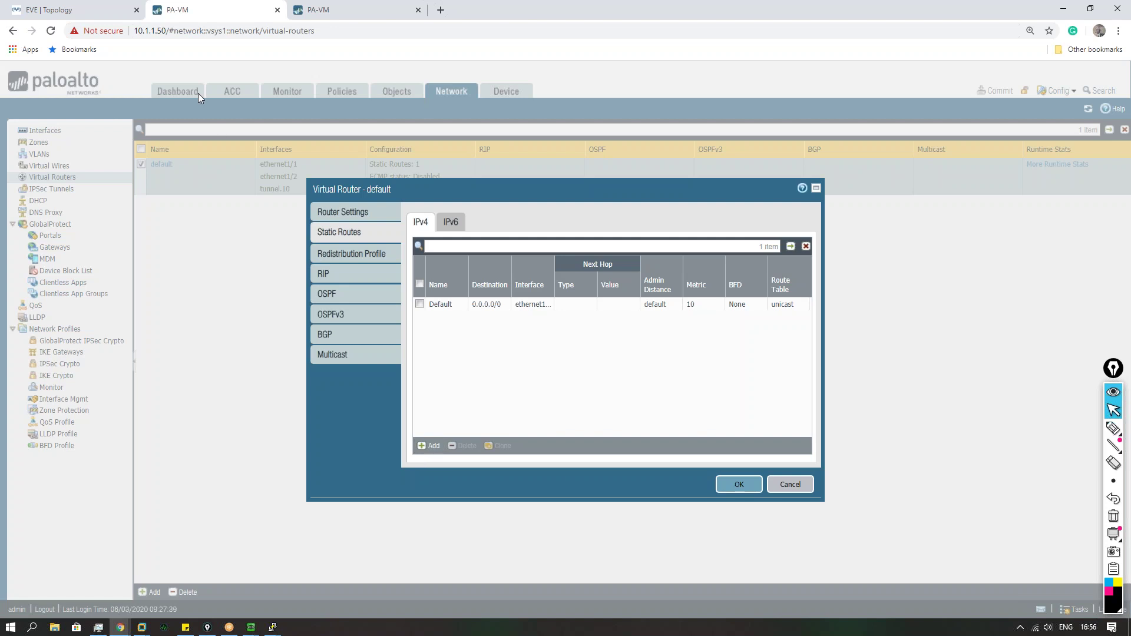
{"action": "left_click", "coordinate": [101, 11]}
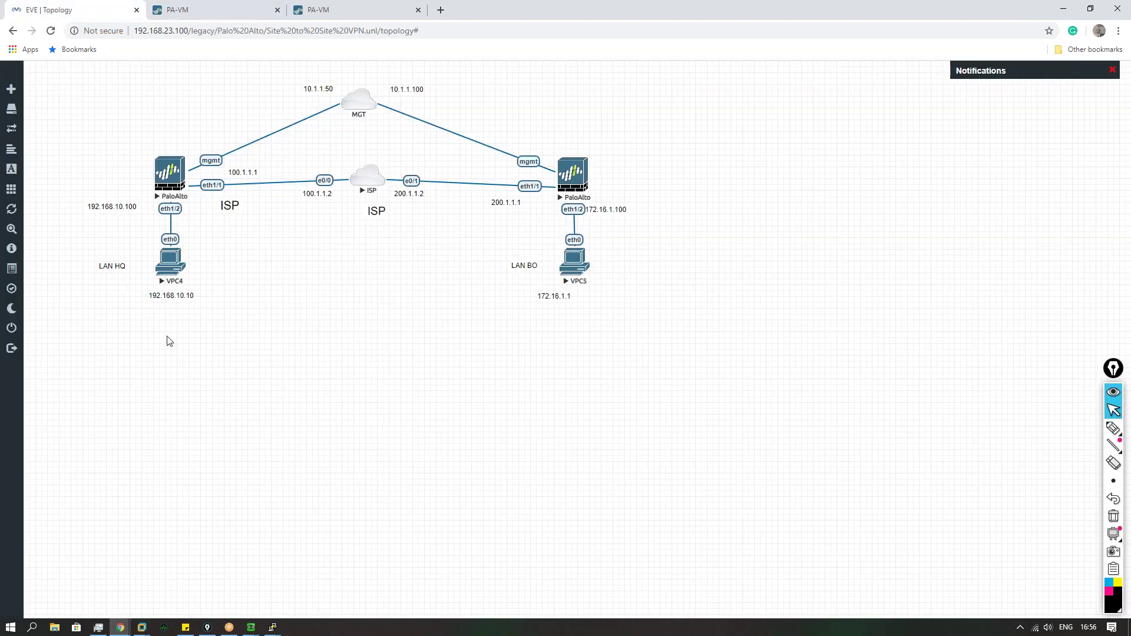
Step: Sketch the HQ host 192.168.10.10, an HQ-to-ISP arrow and the ISP cloud, then erase them
{"action": "left_click", "coordinate": [1114, 428]}
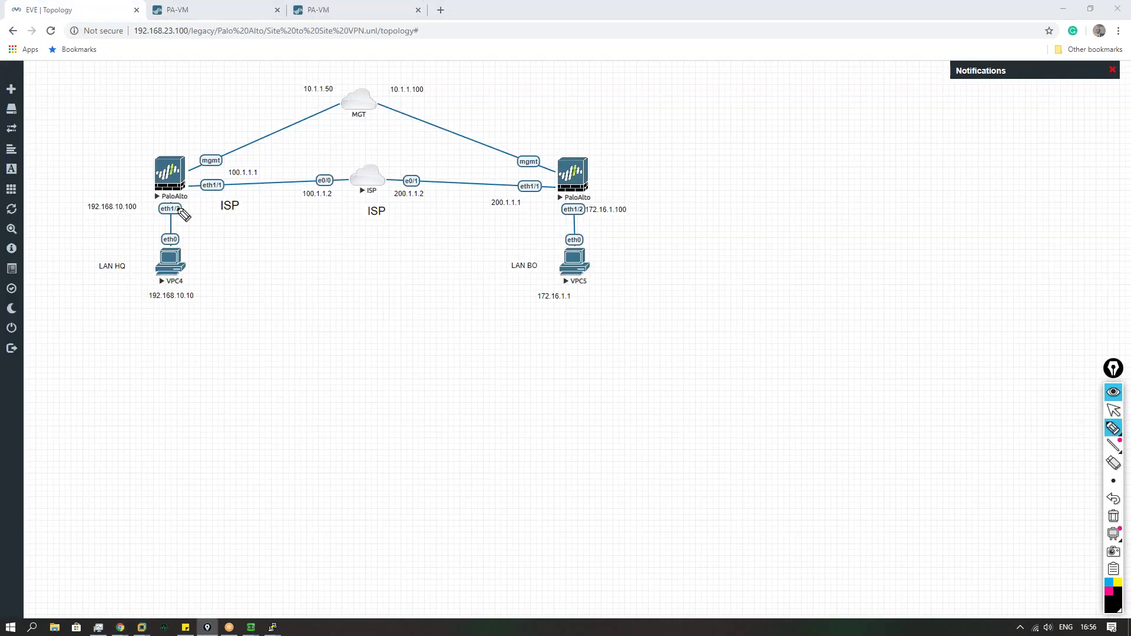
{"action": "mouse_move", "coordinate": [197, 286]}
{"action": "left_mouse_down"}
{"action": "mouse_move", "coordinate": [147, 291]}
{"action": "mouse_move", "coordinate": [192, 280]}
{"action": "mouse_move", "coordinate": [140, 198]}
{"action": "mouse_move", "coordinate": [147, 215]}
{"action": "left_mouse_up"}
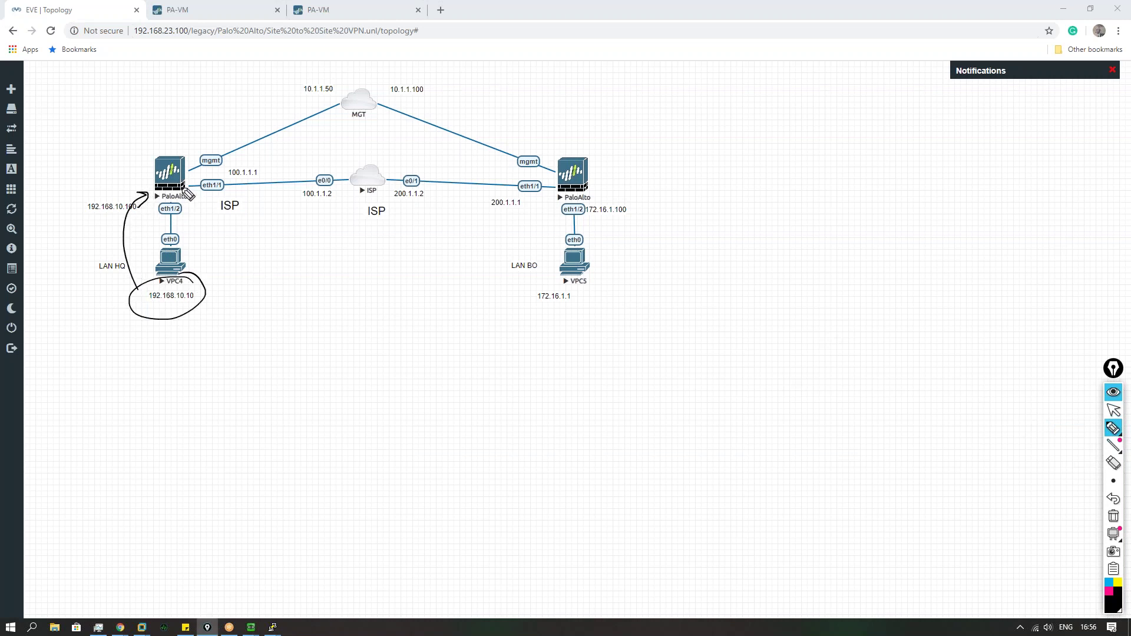
{"action": "mouse_move", "coordinate": [196, 175]}
{"action": "left_mouse_down"}
{"action": "mouse_move", "coordinate": [302, 161]}
{"action": "mouse_move", "coordinate": [395, 187]}
{"action": "mouse_move", "coordinate": [367, 163]}
{"action": "left_mouse_up"}
{"action": "mouse_move", "coordinate": [358, 204]}
{"action": "left_mouse_down"}
{"action": "mouse_move", "coordinate": [261, 248]}
{"action": "mouse_move", "coordinate": [256, 265]}
{"action": "left_mouse_up"}
{"action": "left_click_drag", "start_coordinate": [344, 204], "coordinate": [354, 218]}
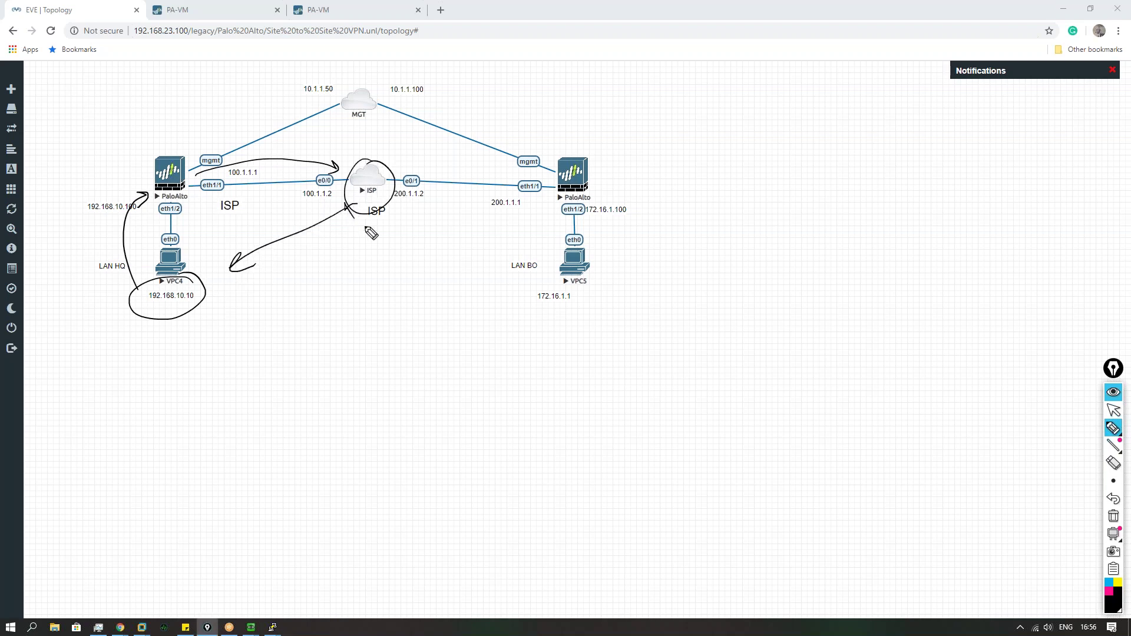
{"action": "left_click", "coordinate": [1113, 516]}
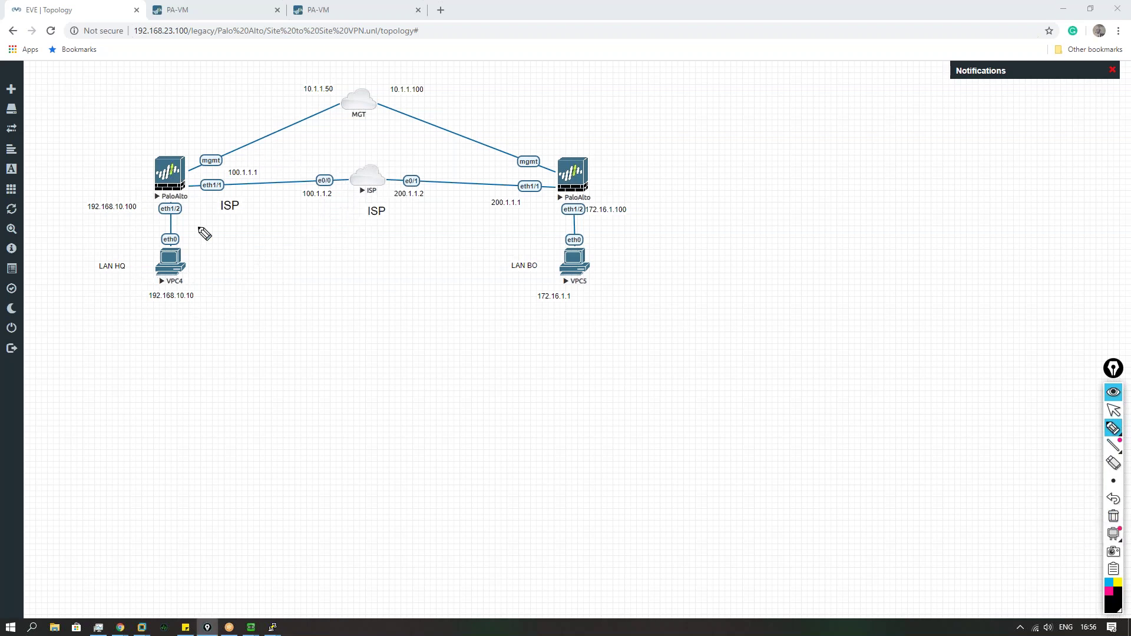
Step: Mark VPC4 and dashed tunnel lines between the firewalls, then clear the drawings
{"action": "mouse_move", "coordinate": [182, 244]}
{"action": "left_mouse_down"}
{"action": "mouse_move", "coordinate": [203, 296]}
{"action": "mouse_move", "coordinate": [188, 254]}
{"action": "mouse_move", "coordinate": [131, 239]}
{"action": "mouse_move", "coordinate": [138, 202]}
{"action": "left_mouse_up"}
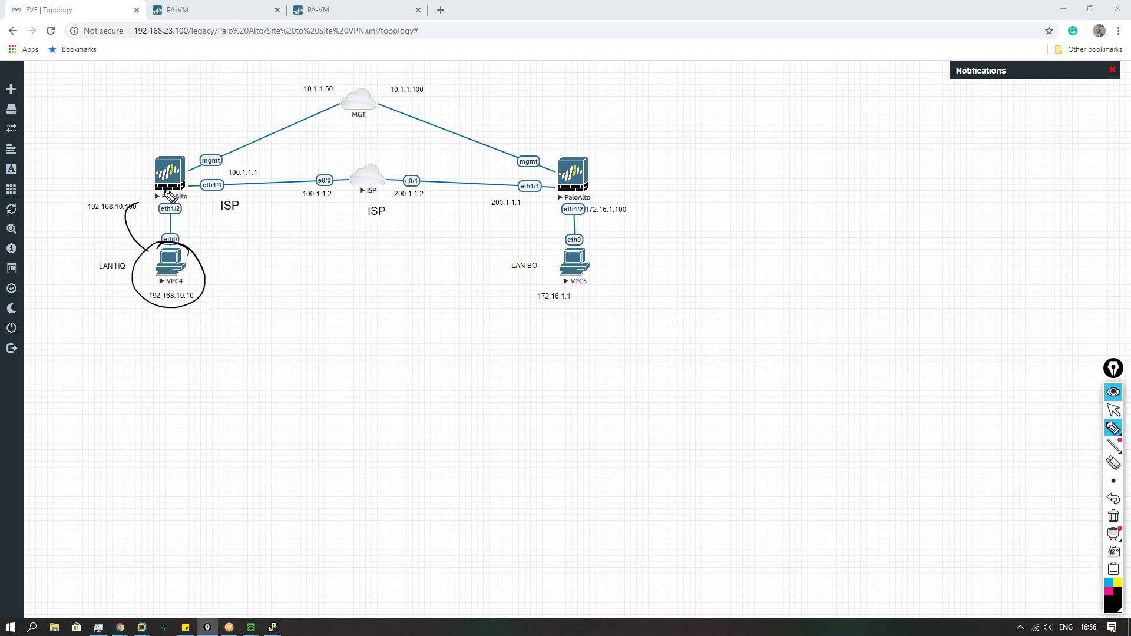
{"action": "mouse_move", "coordinate": [193, 175]}
{"action": "left_mouse_down"}
{"action": "mouse_move", "coordinate": [330, 160]}
{"action": "mouse_move", "coordinate": [534, 166]}
{"action": "left_mouse_up"}
{"action": "left_click_drag", "start_coordinate": [200, 203], "coordinate": [554, 217]}
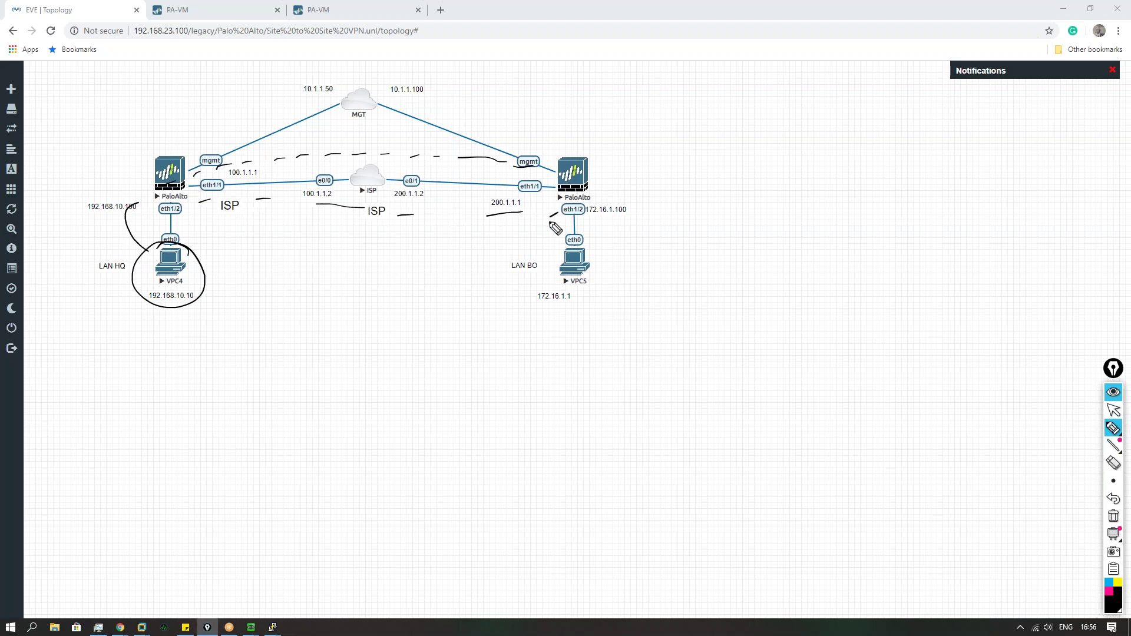
{"action": "left_click", "coordinate": [1114, 516]}
{"action": "left_click", "coordinate": [1117, 411]}
{"action": "left_click", "coordinate": [174, 9]}
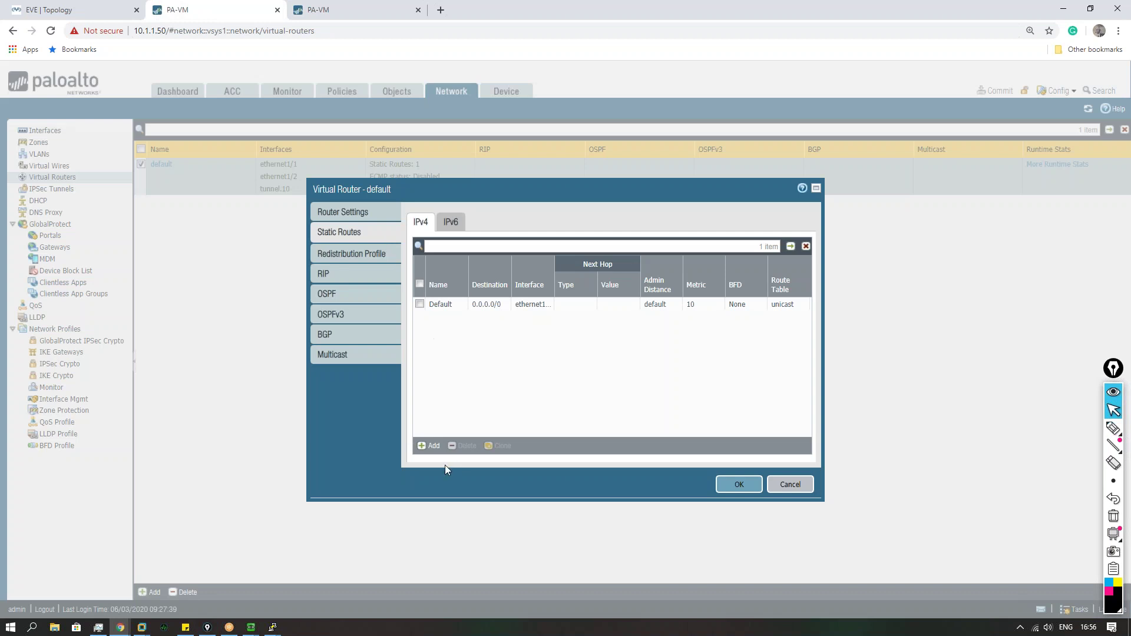
Step: Start a new static route, then cancel both the route and virtual router dialogs unsaved
{"action": "left_click", "coordinate": [429, 445]}
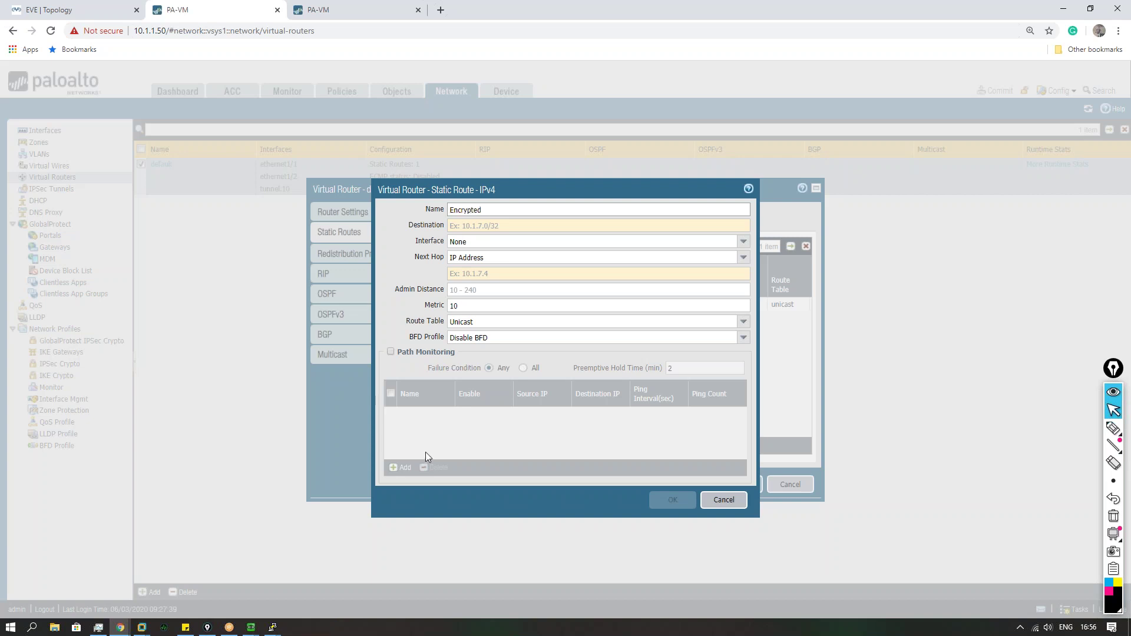
{"action": "left_click", "coordinate": [96, 12]}
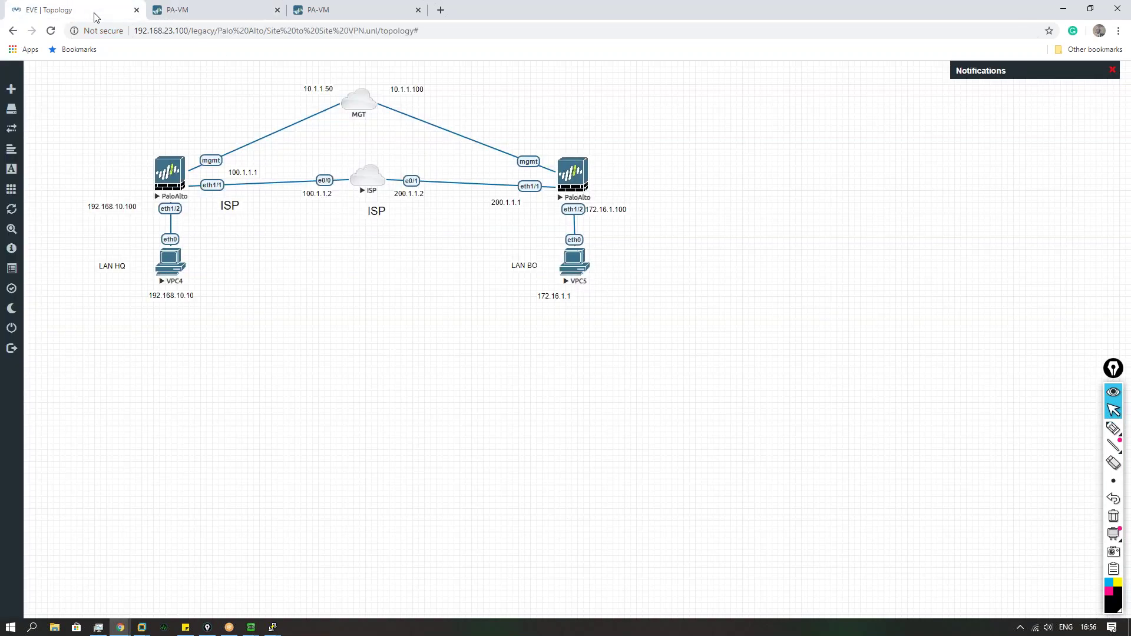
{"action": "left_click_drag", "start_coordinate": [374, 182], "coordinate": [376, 182]}
{"action": "left_click", "coordinate": [215, 10]}
{"action": "left_click", "coordinate": [723, 499]}
{"action": "left_click", "coordinate": [790, 484]}
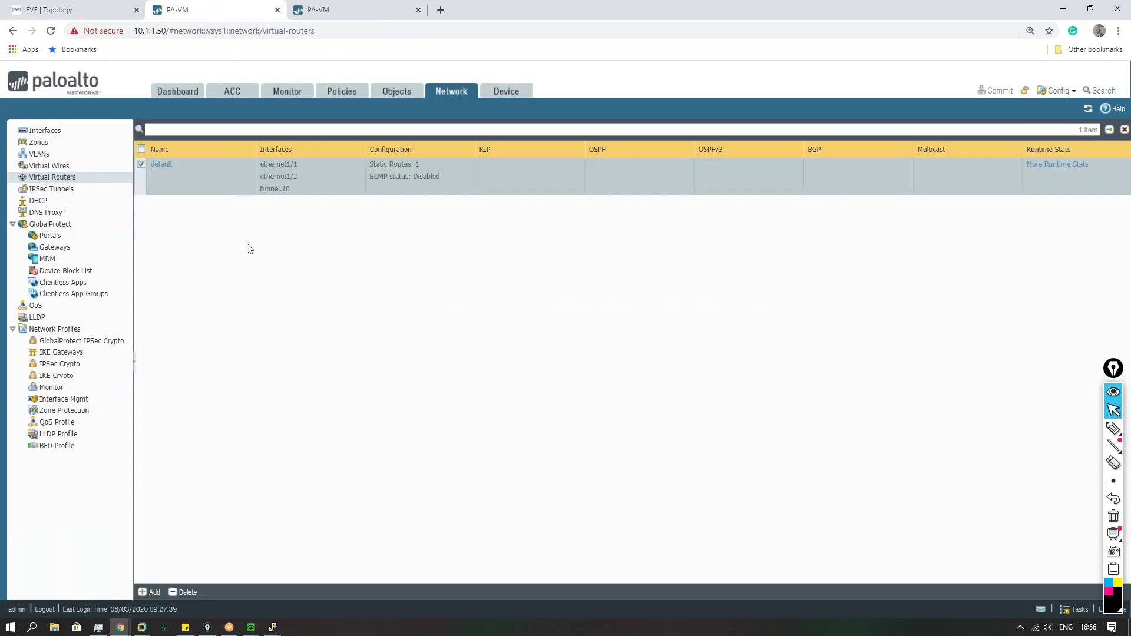
Step: Review the System log's successful commit entries, then return to the default virtual router list
{"action": "left_click", "coordinate": [283, 92]}
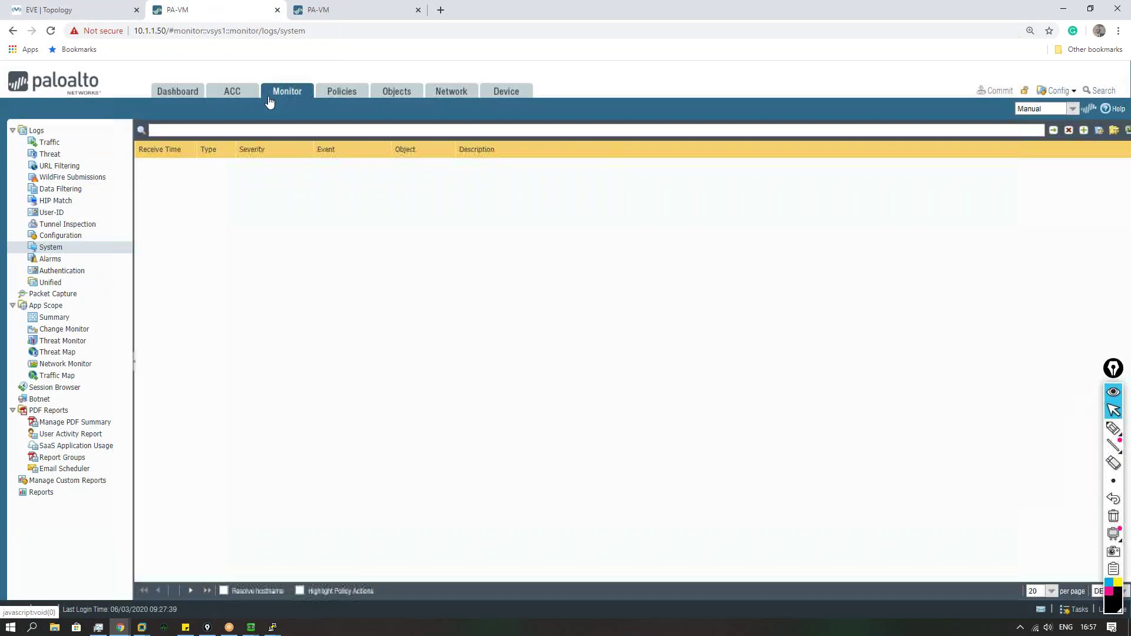
{"action": "left_click", "coordinate": [242, 94]}
{"action": "left_click", "coordinate": [293, 92]}
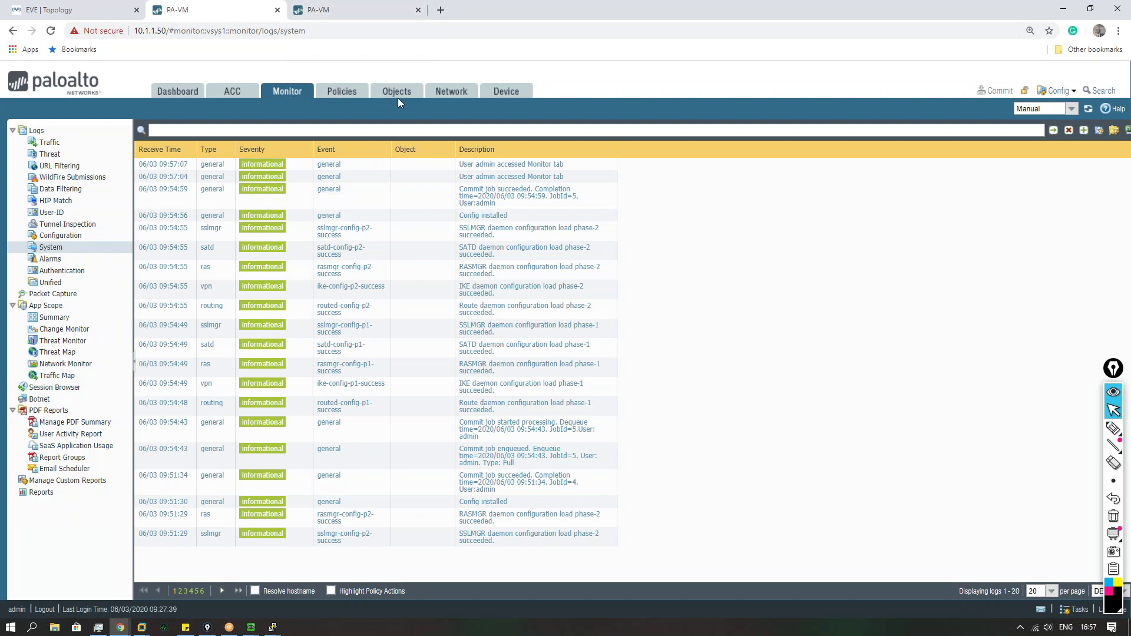
{"action": "left_click", "coordinate": [439, 97]}
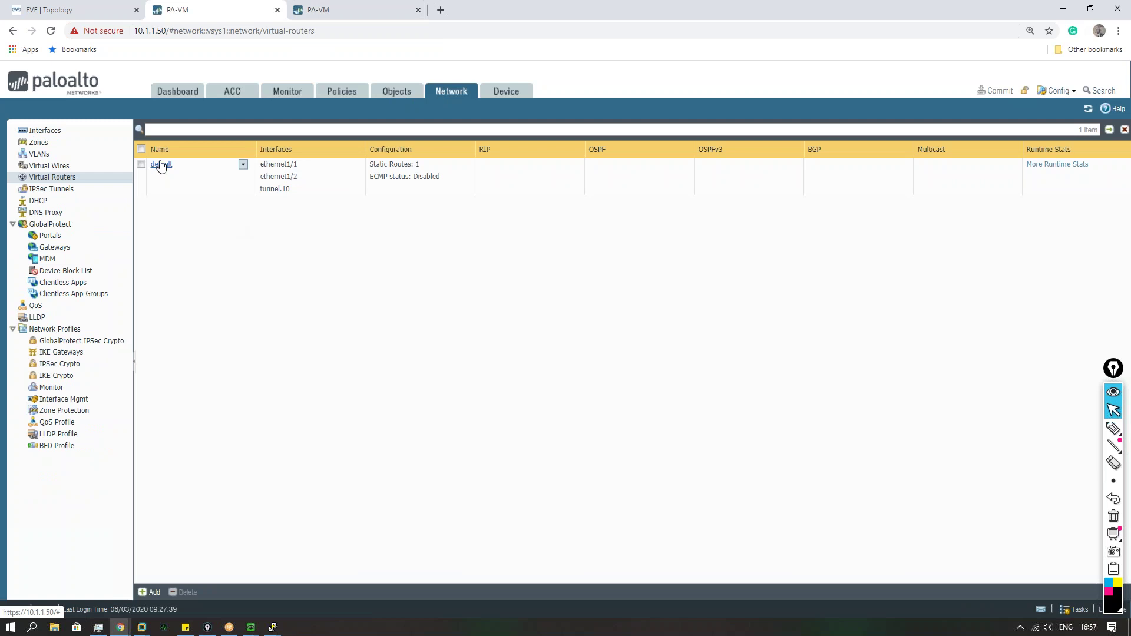
{"action": "left_click", "coordinate": [71, 10]}
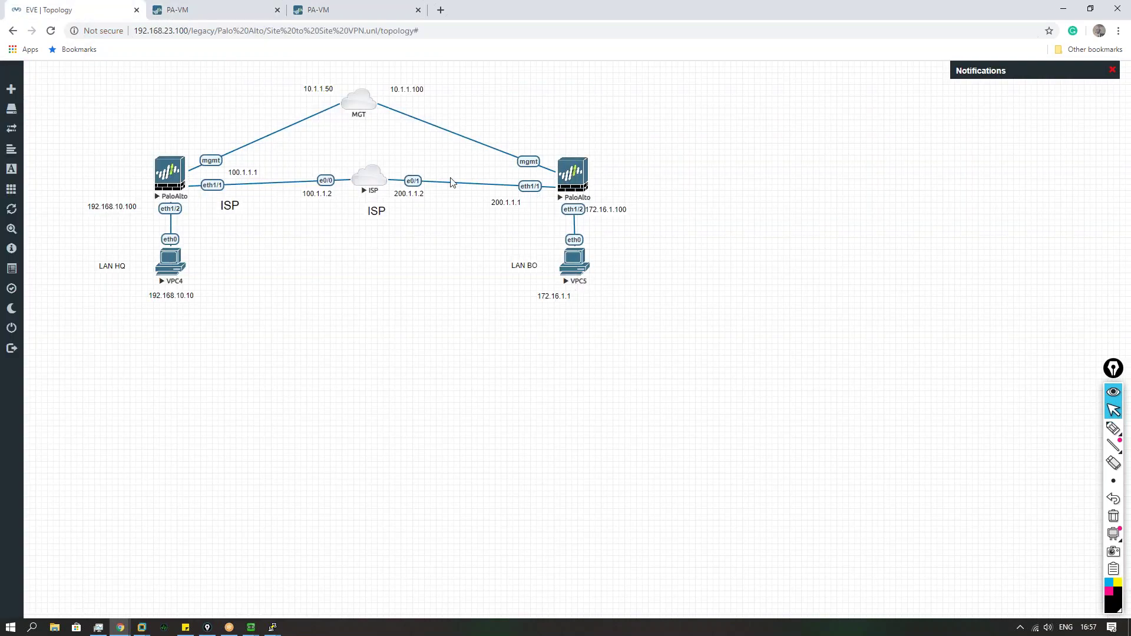
{"action": "left_click", "coordinate": [228, 12]}
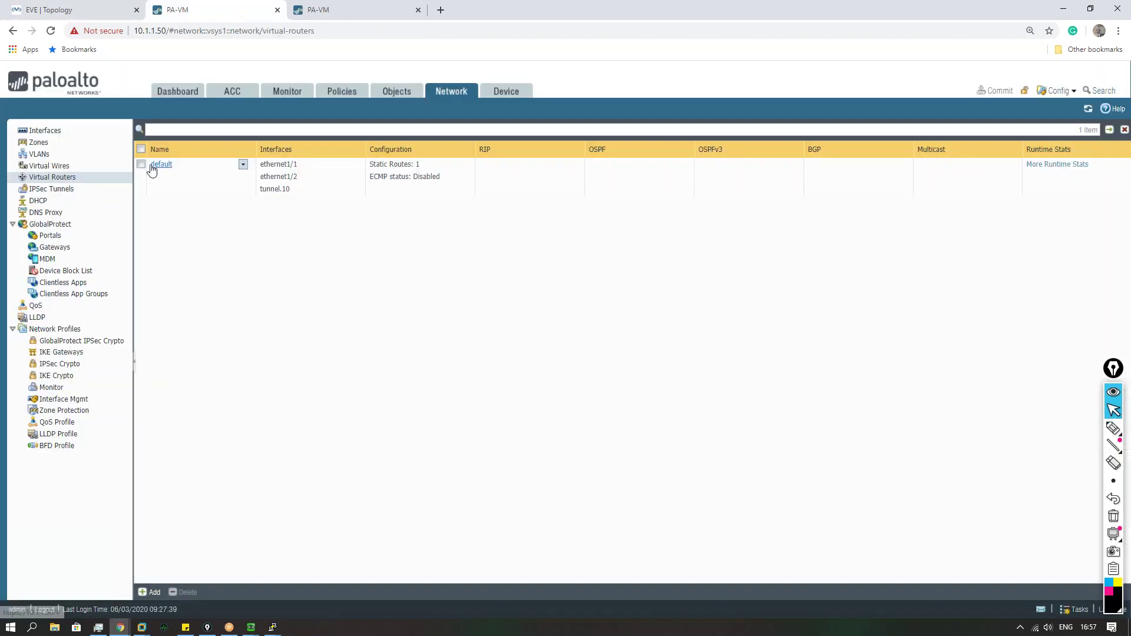
Step: Start a new static route named Interesting_traffic on the default virtual router
{"action": "left_click", "coordinate": [153, 166]}
{"action": "left_click", "coordinate": [341, 236]}
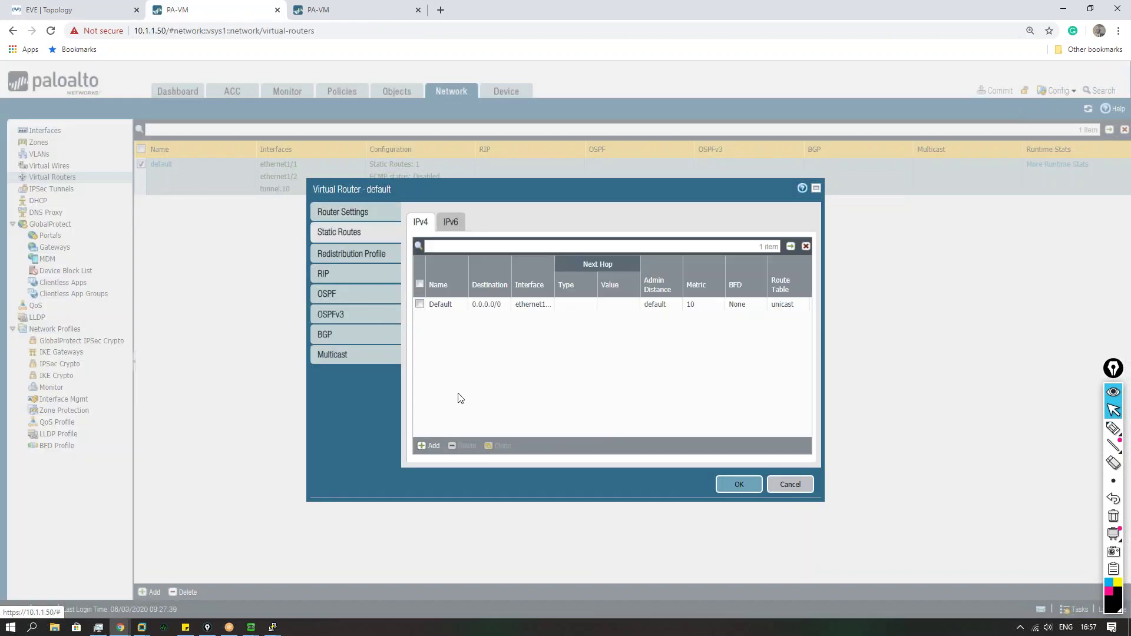
{"action": "left_click", "coordinate": [431, 446]}
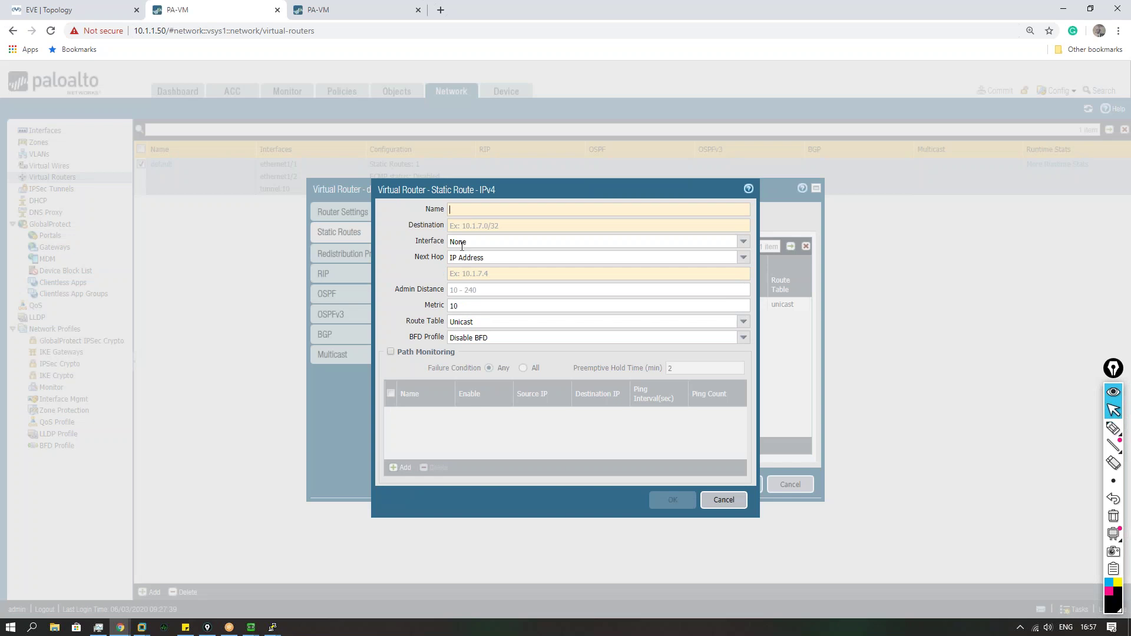
{"action": "type", "text": "Interesting_traffic"}
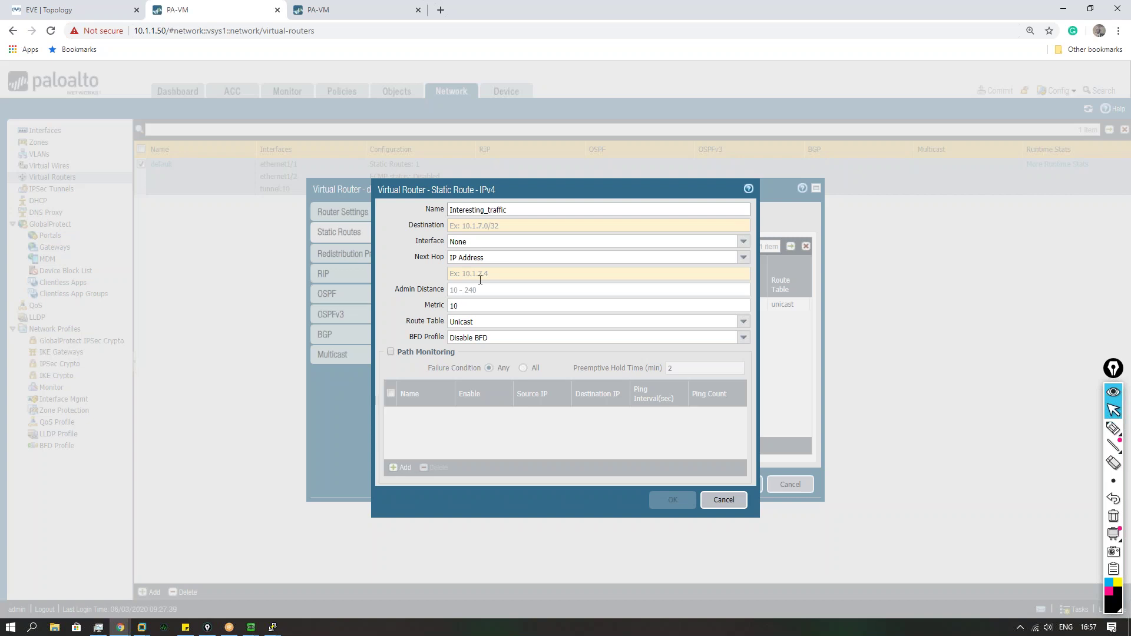
{"action": "left_click", "coordinate": [474, 224]}
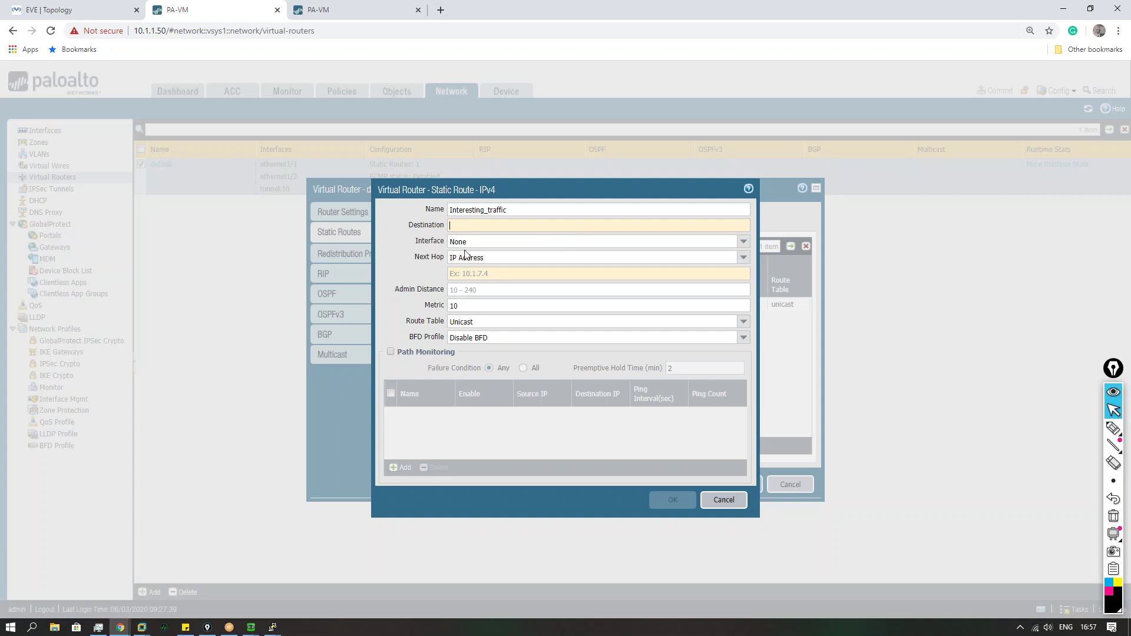
{"action": "left_click", "coordinate": [83, 11]}
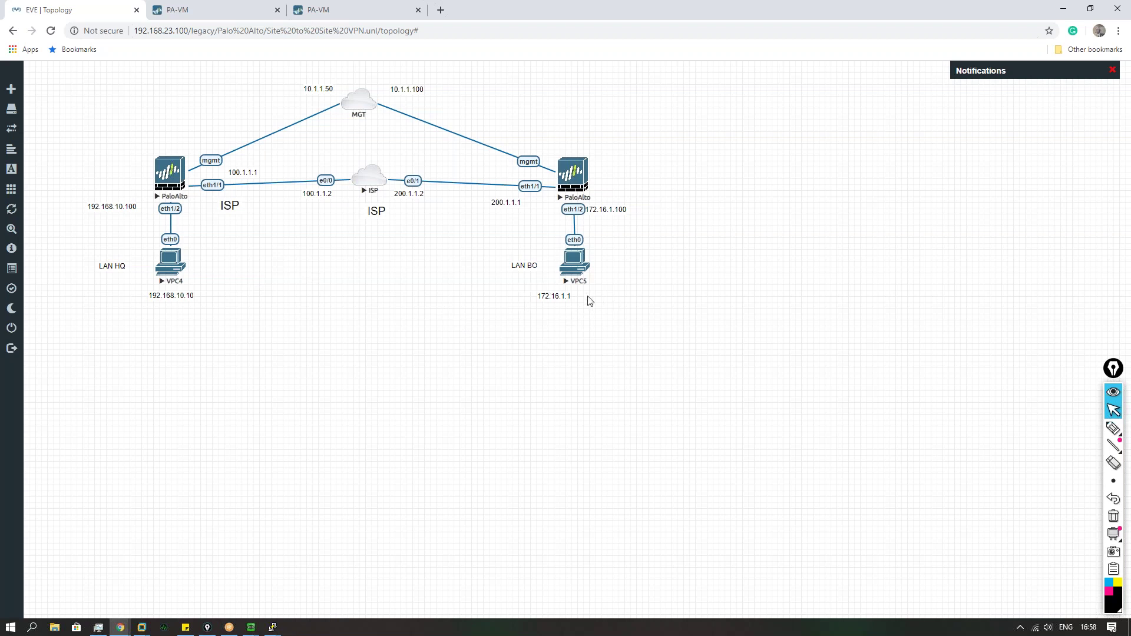
{"action": "left_click", "coordinate": [231, 16]}
Step: Give it destination 172.16.1.0/24, interface tunnel.10 and next hop None, and save
{"action": "left_click", "coordinate": [504, 225]}
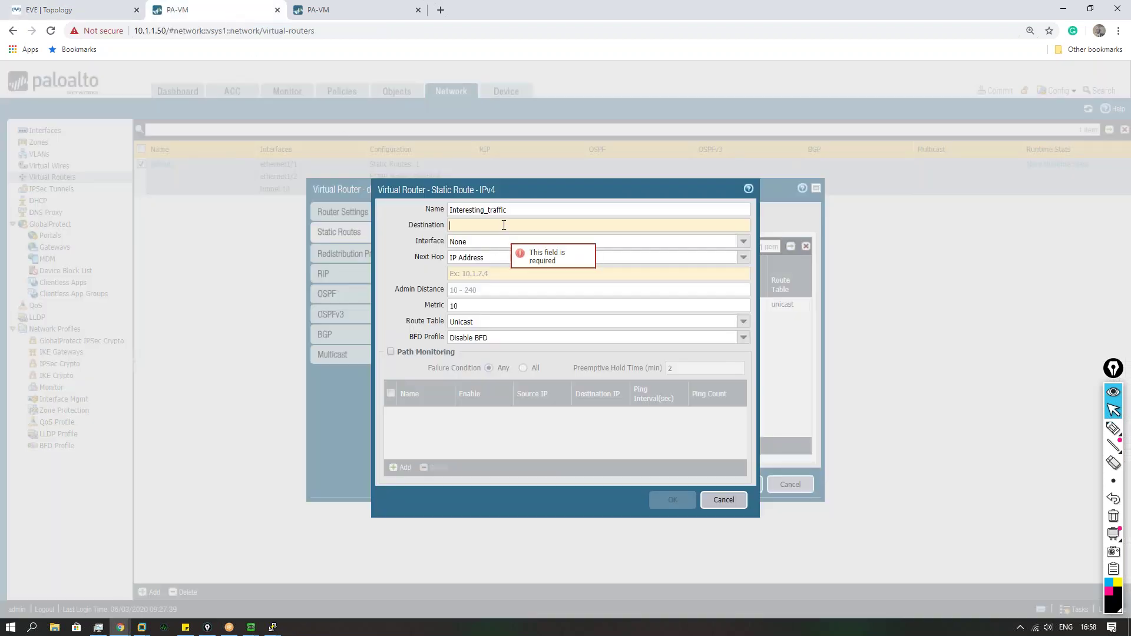
{"action": "type", "text": "72.16.1.1"}
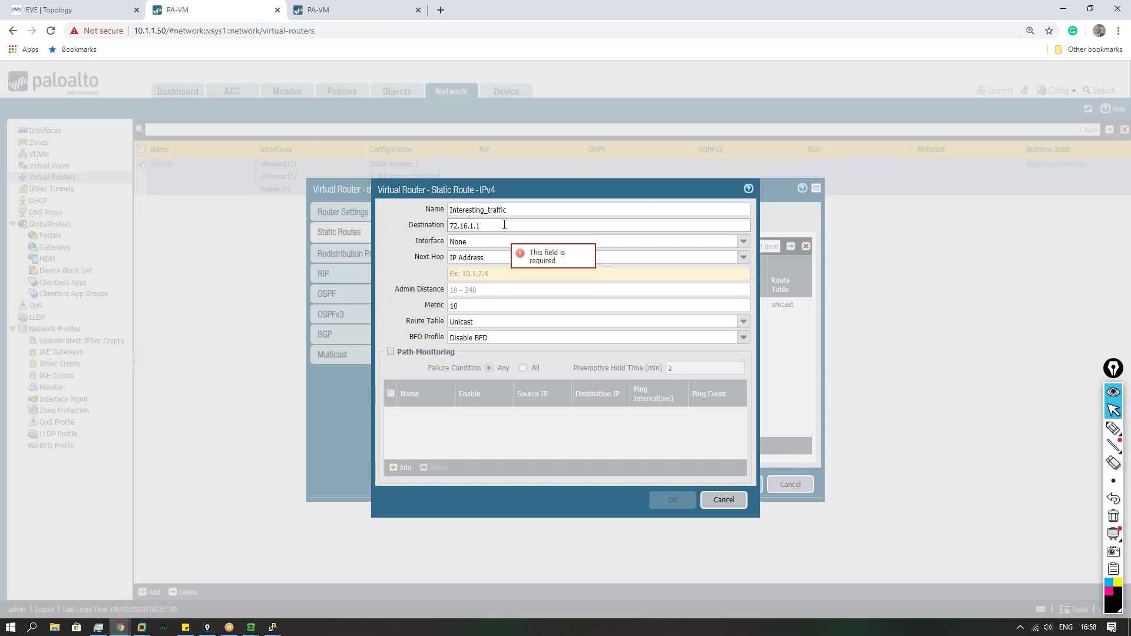
{"action": "key", "text": "Left"}
{"action": "type", "text": "1.0/24"}
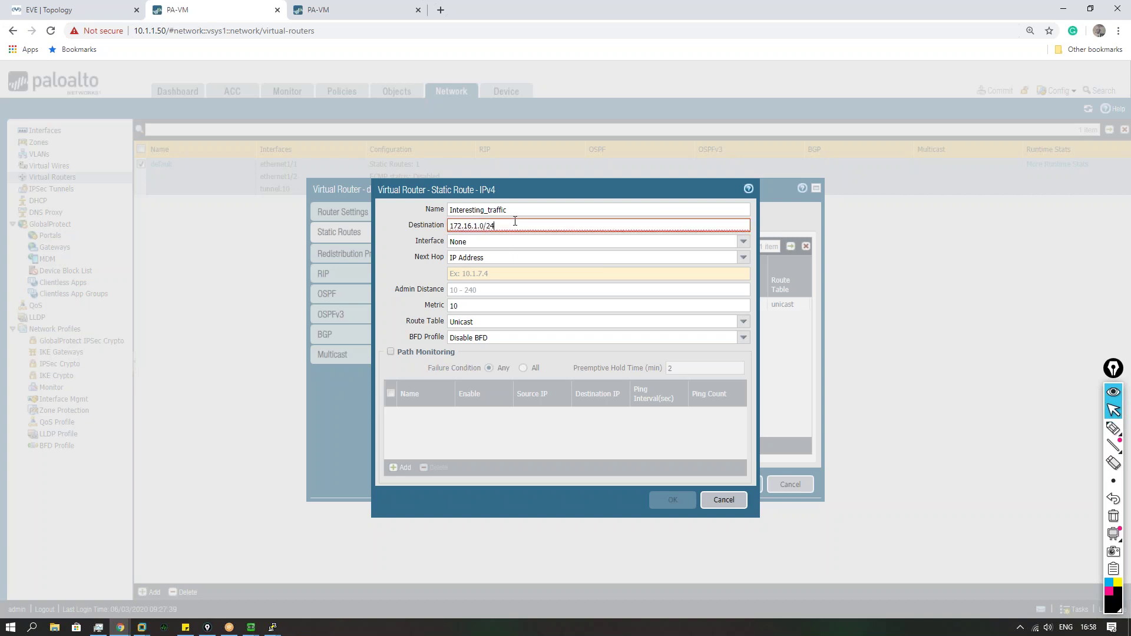
{"action": "left_click", "coordinate": [744, 241]}
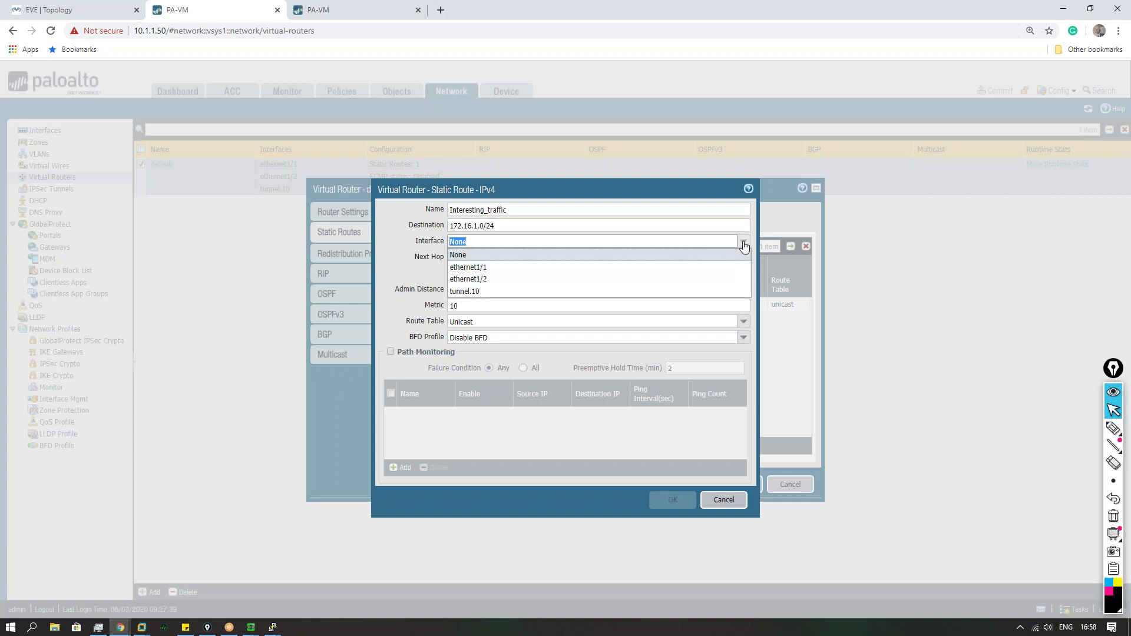
{"action": "left_click", "coordinate": [494, 292]}
{"action": "left_click", "coordinate": [590, 258]}
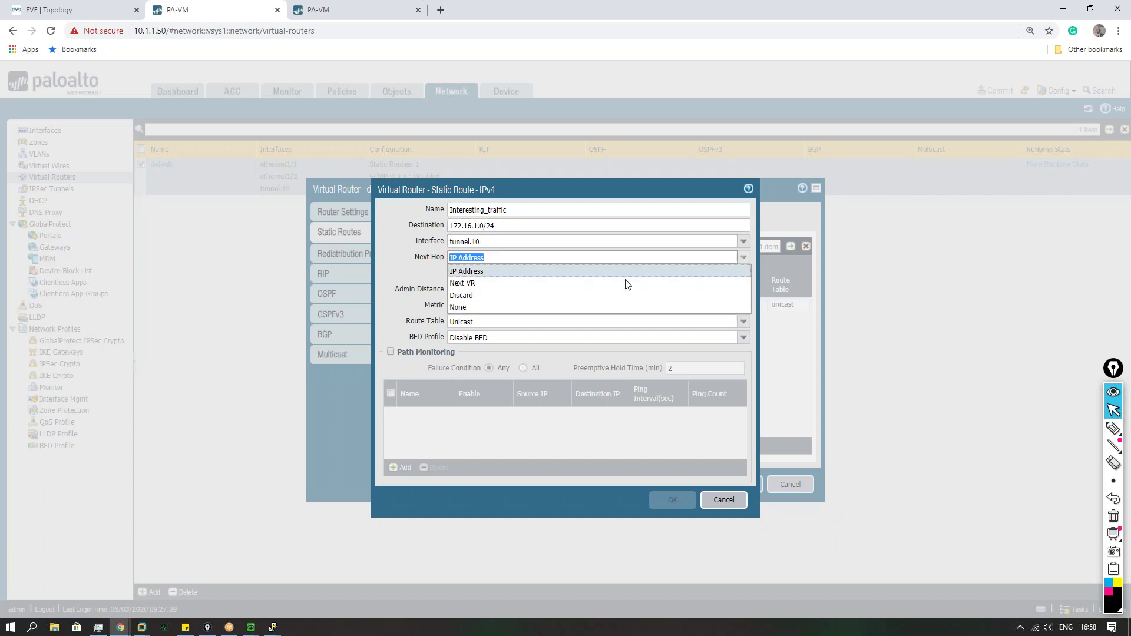
{"action": "left_click", "coordinate": [495, 309]}
{"action": "left_click", "coordinate": [666, 482]}
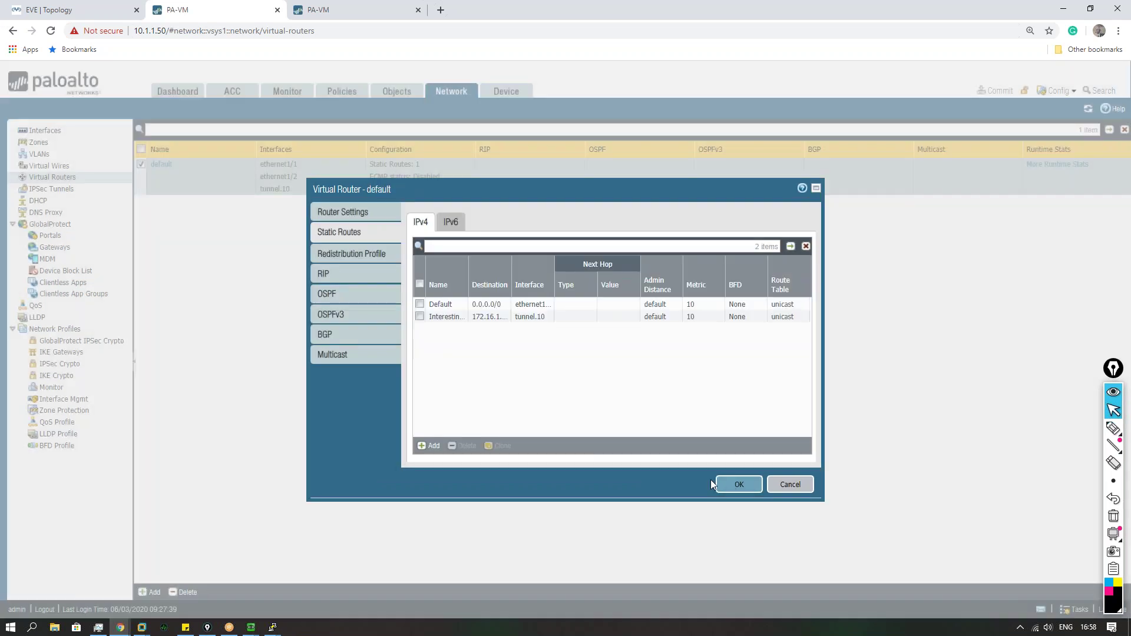
{"action": "left_click", "coordinate": [731, 486]}
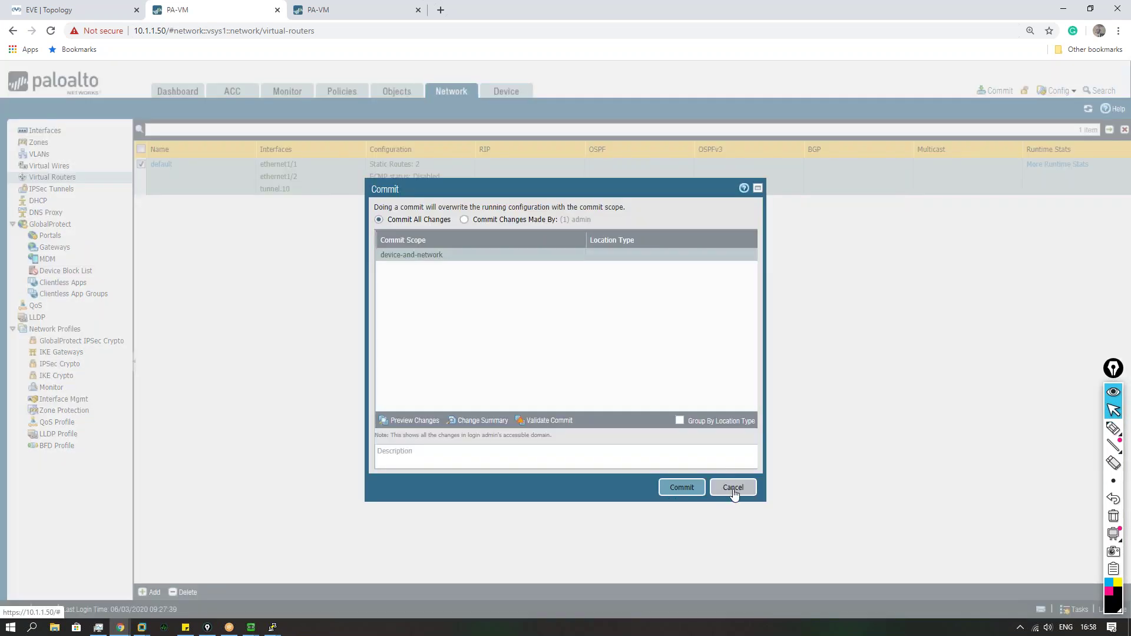
{"action": "left_click", "coordinate": [733, 489]}
Step: Reopen Interesting_traffic to verify it, save the router, and bring up the commit confirmation
{"action": "left_click", "coordinate": [160, 164]}
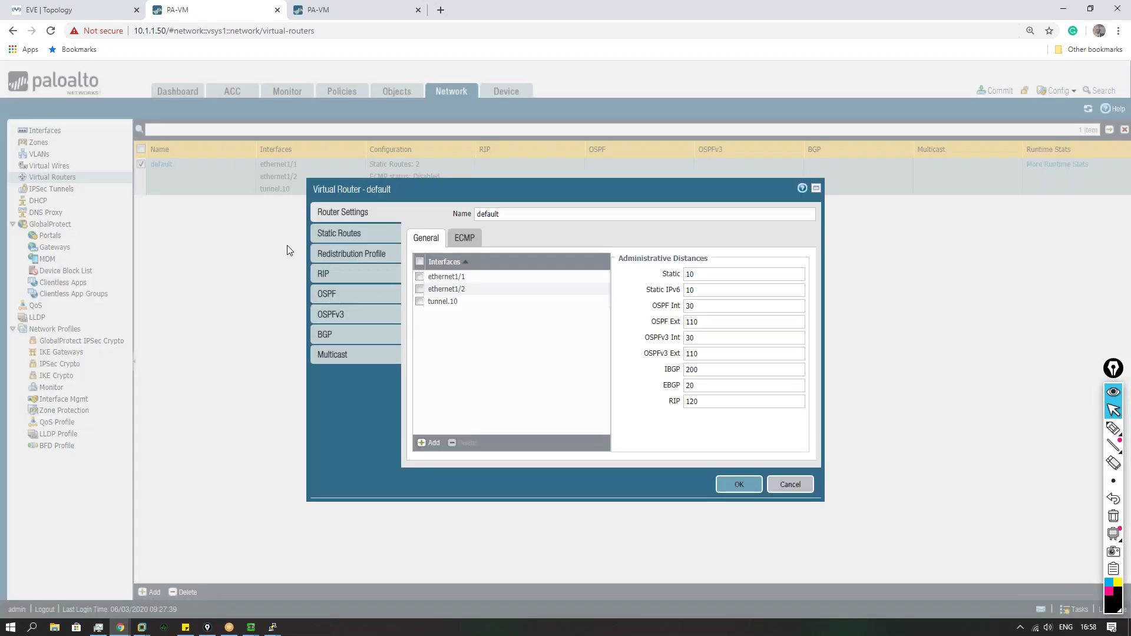
{"action": "left_click", "coordinate": [330, 243]}
{"action": "left_click", "coordinate": [446, 319]}
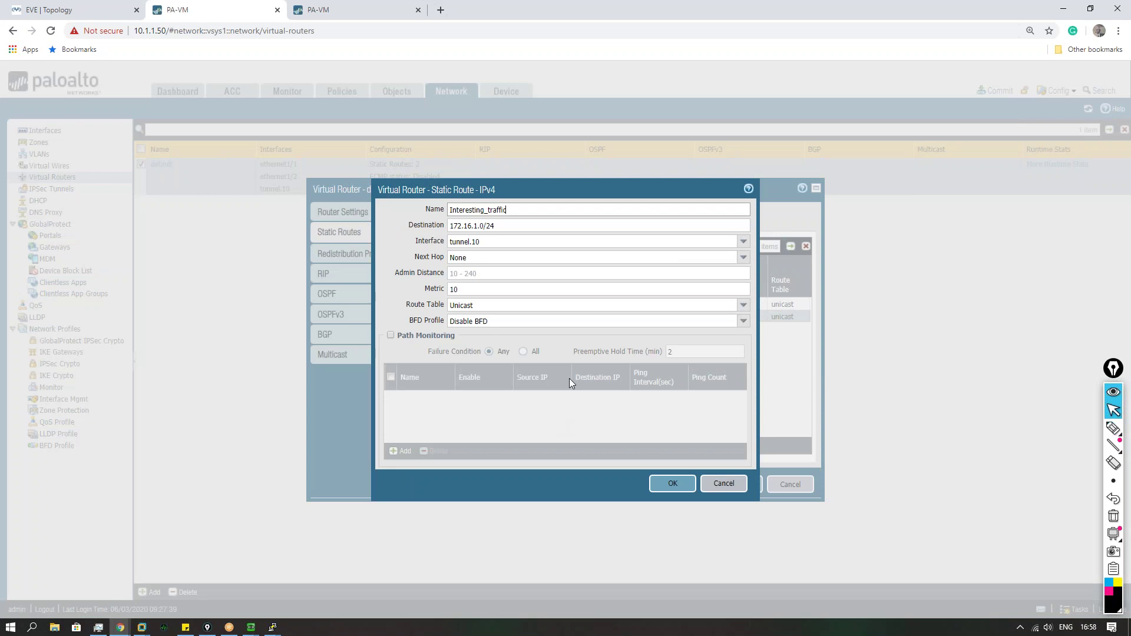
{"action": "left_click", "coordinate": [668, 483]}
{"action": "left_click", "coordinate": [751, 484]}
{"action": "left_click", "coordinate": [998, 90]}
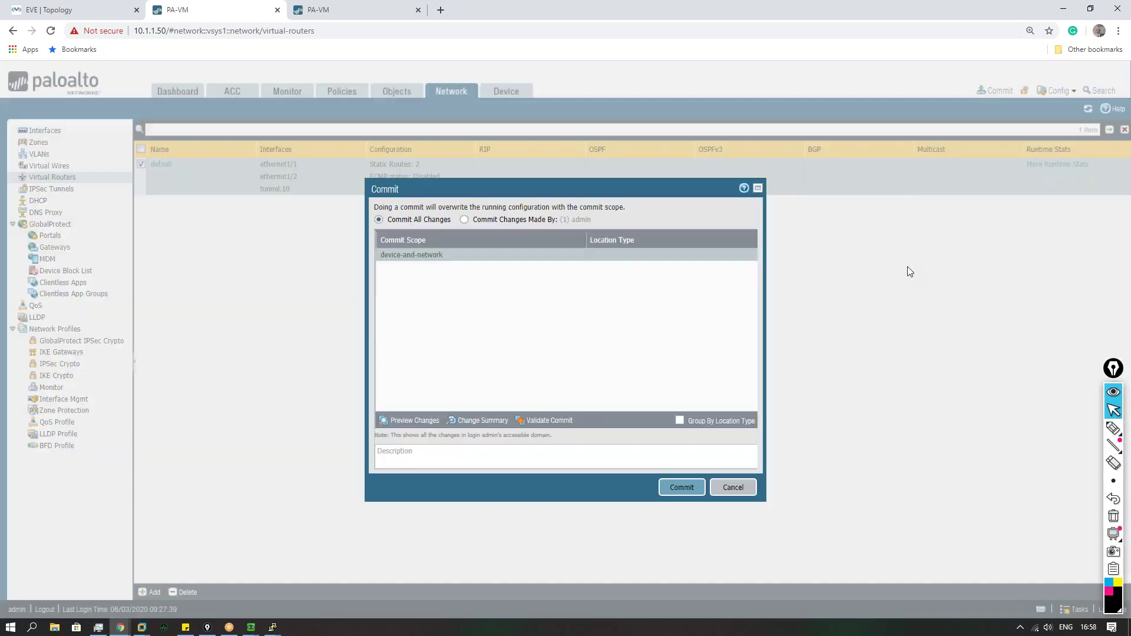
{"action": "left_click", "coordinate": [348, 10]}
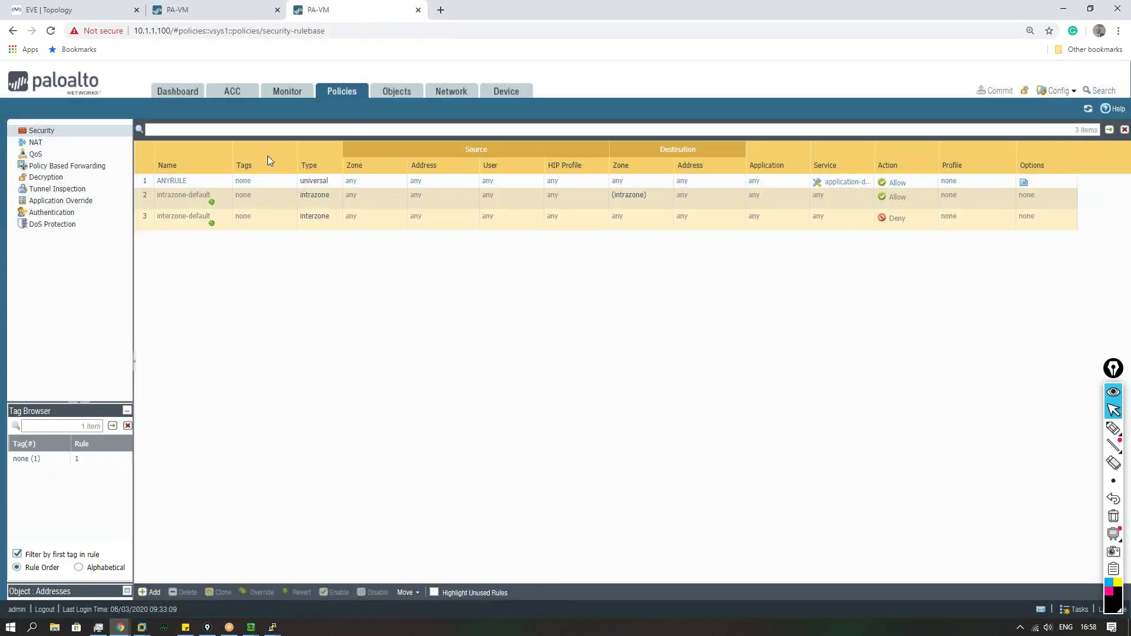
Step: On 10.1.1.100, start a static route named INteresting on the default virtual router
{"action": "left_click", "coordinate": [451, 91]}
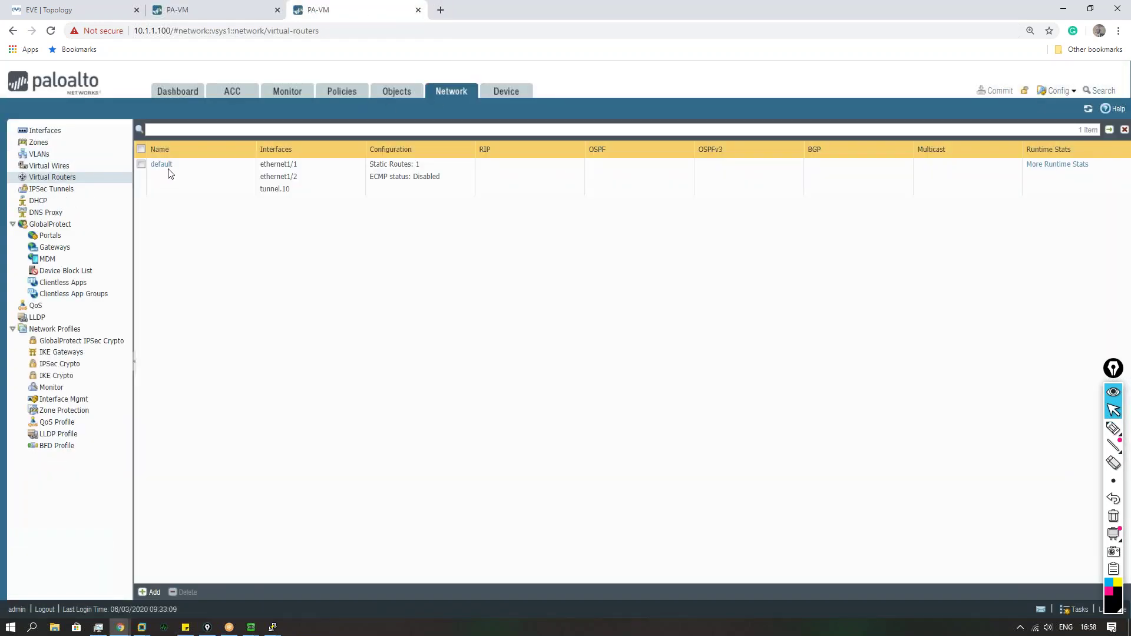
{"action": "left_click", "coordinate": [165, 167]}
{"action": "left_click", "coordinate": [339, 234]}
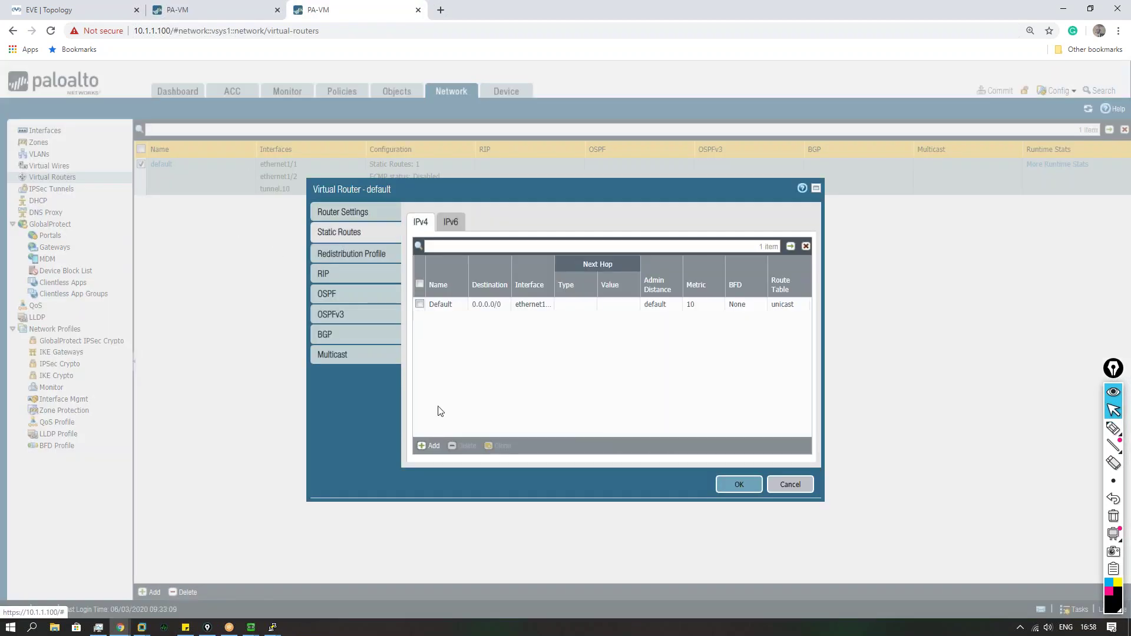
{"action": "left_click", "coordinate": [427, 449]}
{"action": "type", "text": "INteresting"}
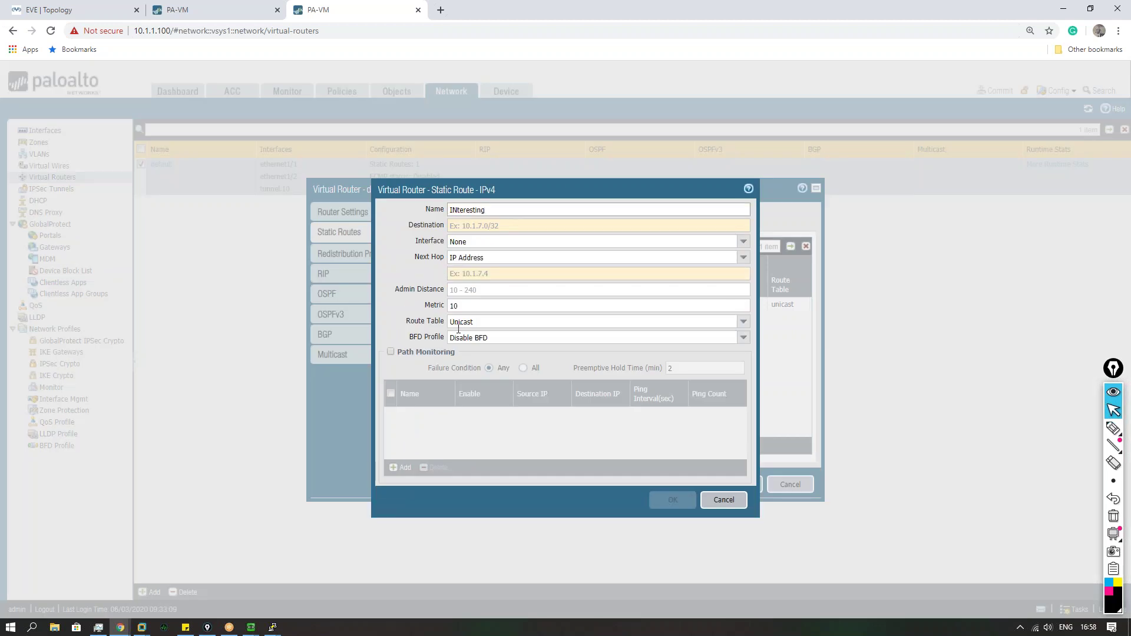
{"action": "left_click", "coordinate": [604, 225]}
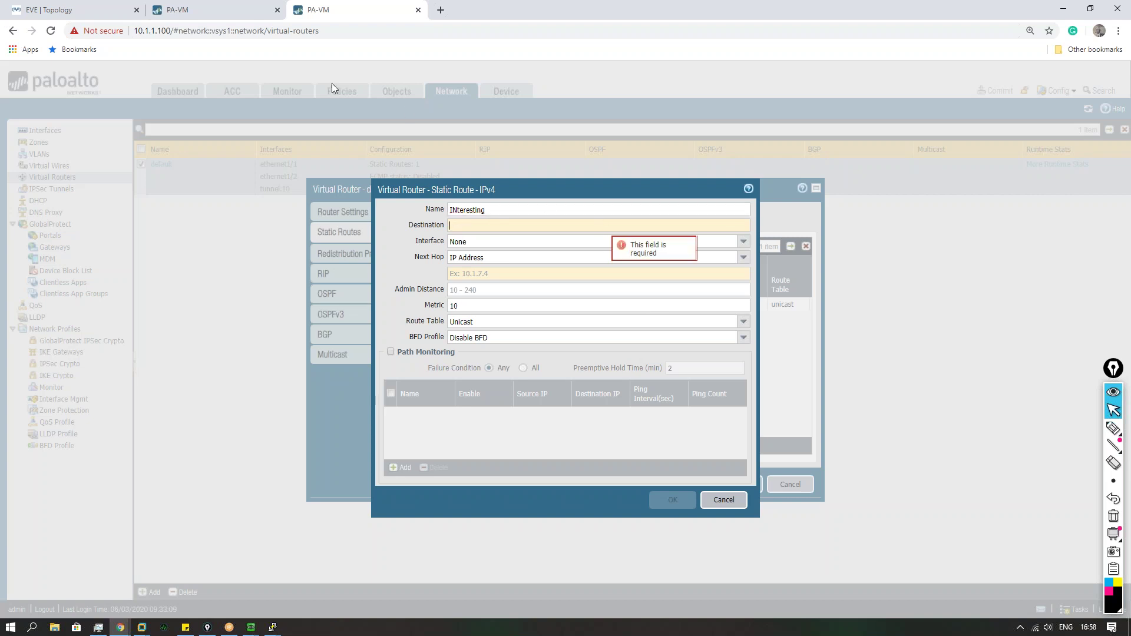
{"action": "left_click", "coordinate": [78, 12]}
{"action": "left_click", "coordinate": [366, 12]}
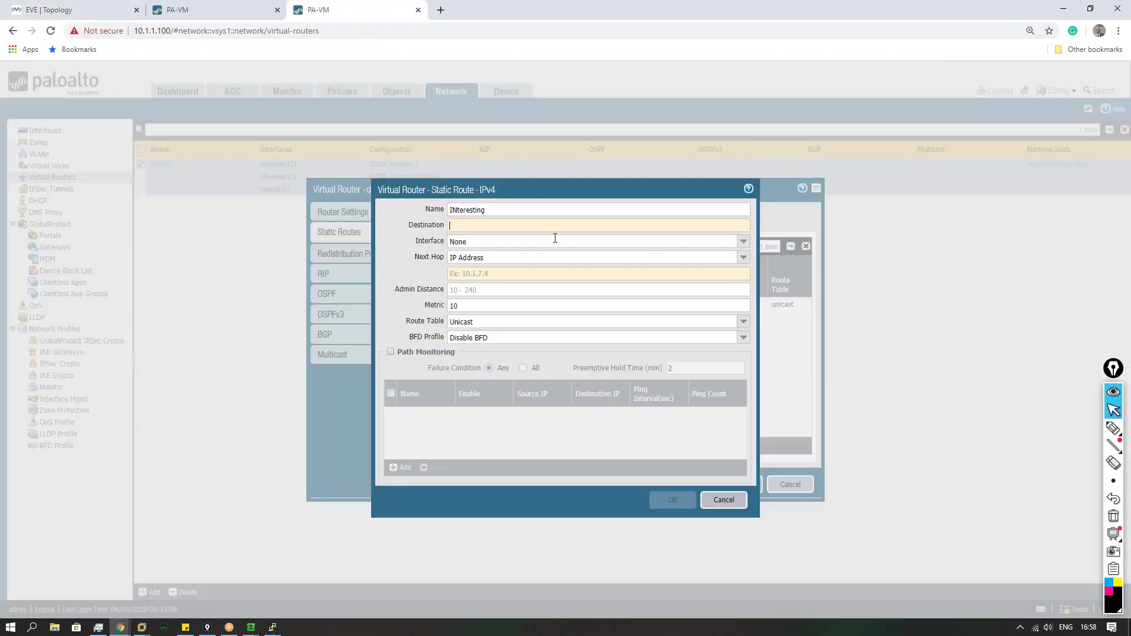
Step: Route 192.168.10.0/24 out tunnel.10 with next hop None, save, and commit
{"action": "type", "text": "192.168.10.10"}
{"action": "type", "text": "0"}
{"action": "left_click", "coordinate": [744, 242]}
{"action": "left_click", "coordinate": [471, 290]}
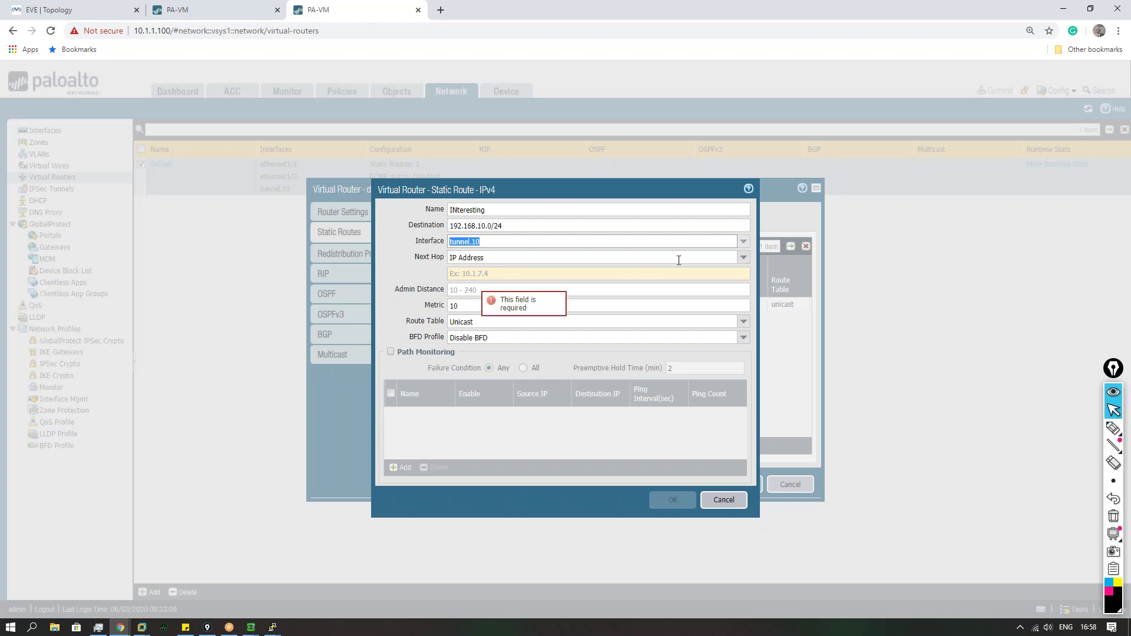
{"action": "left_click", "coordinate": [744, 257]}
{"action": "left_click", "coordinate": [503, 313]}
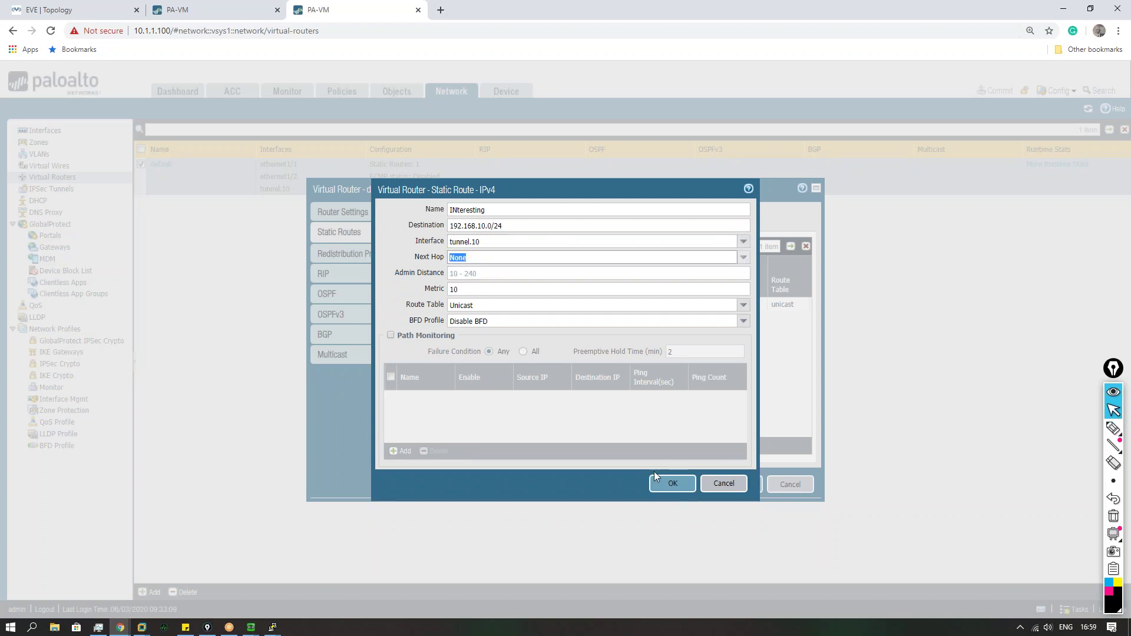
{"action": "left_click", "coordinate": [669, 482]}
{"action": "left_click", "coordinate": [731, 487]}
{"action": "left_click", "coordinate": [1000, 91]}
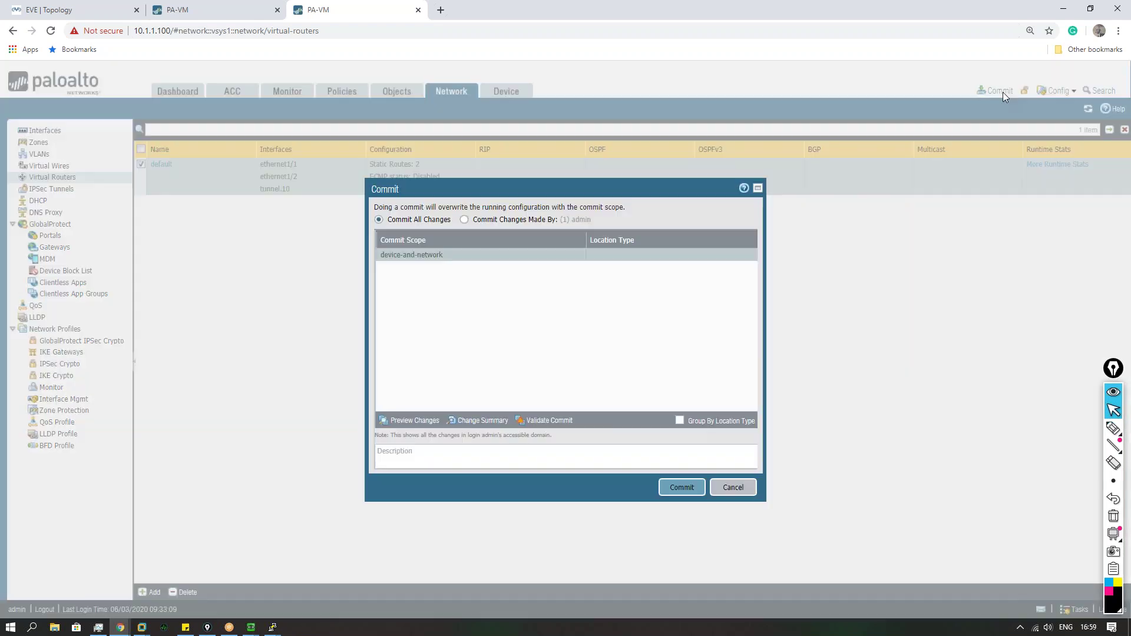
{"action": "left_click", "coordinate": [679, 488]}
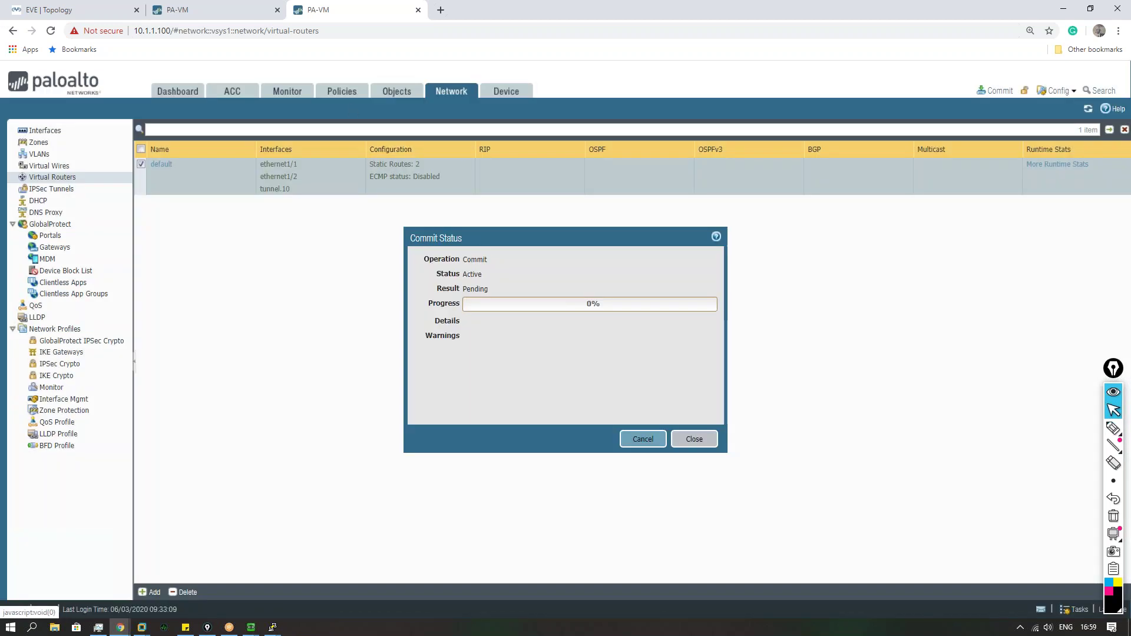
Step: On 10.1.1.50, open the Interesting_traffic route and start, then abandon, a new BFD profile
{"action": "left_click", "coordinate": [248, 14]}
{"action": "left_click", "coordinate": [694, 438]}
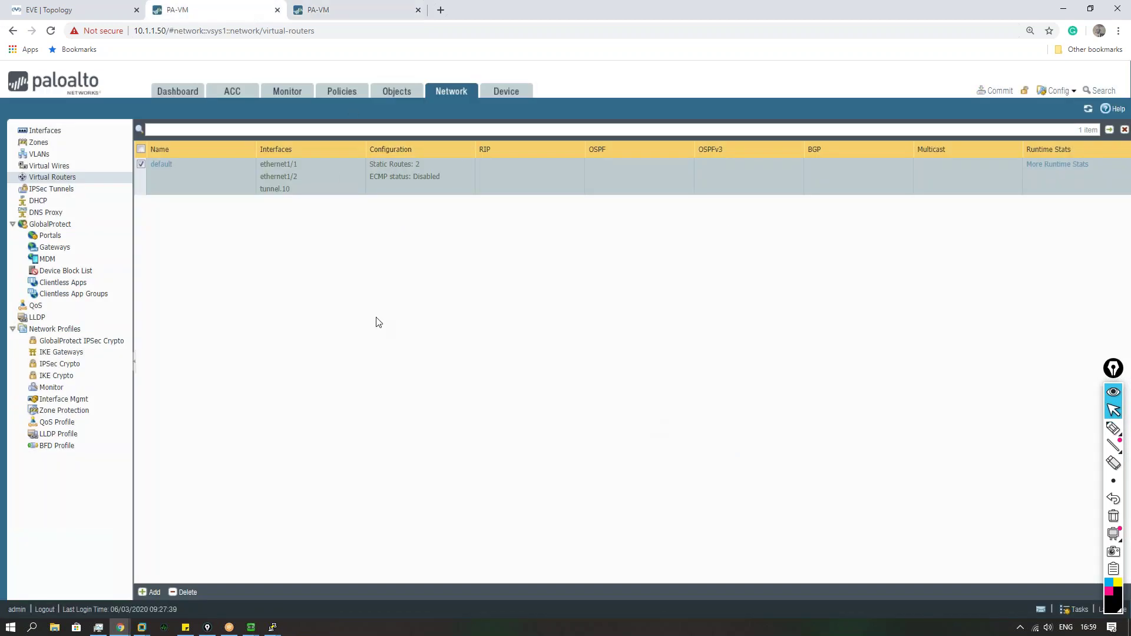
{"action": "left_click", "coordinate": [161, 164]}
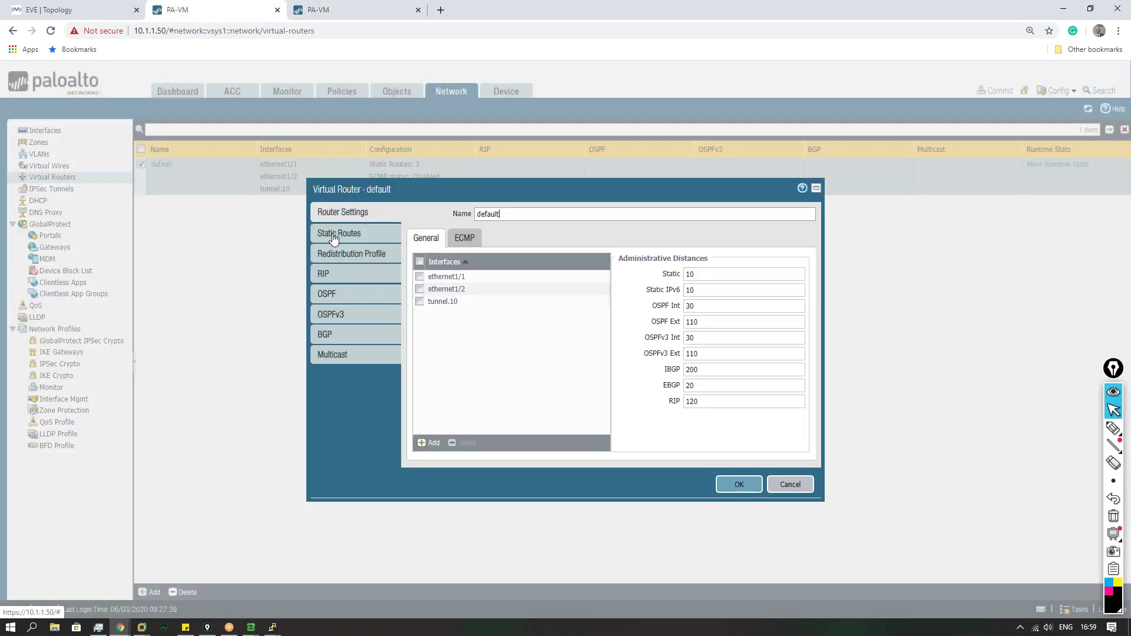
{"action": "left_click", "coordinate": [338, 234]}
{"action": "left_click", "coordinate": [439, 316]}
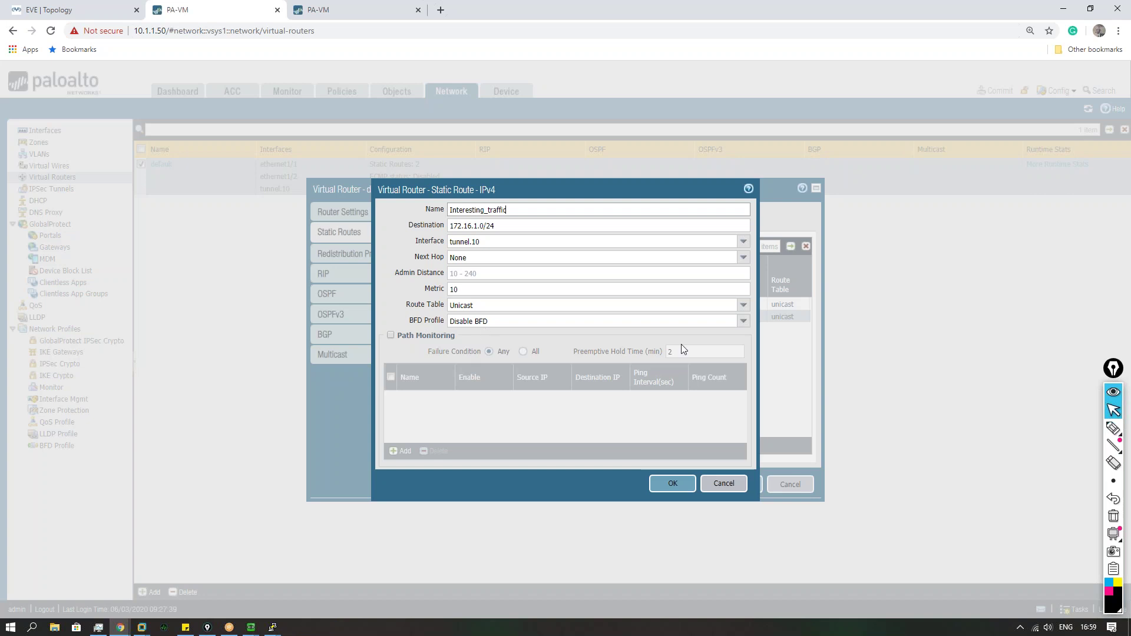
{"action": "left_click", "coordinate": [740, 324]}
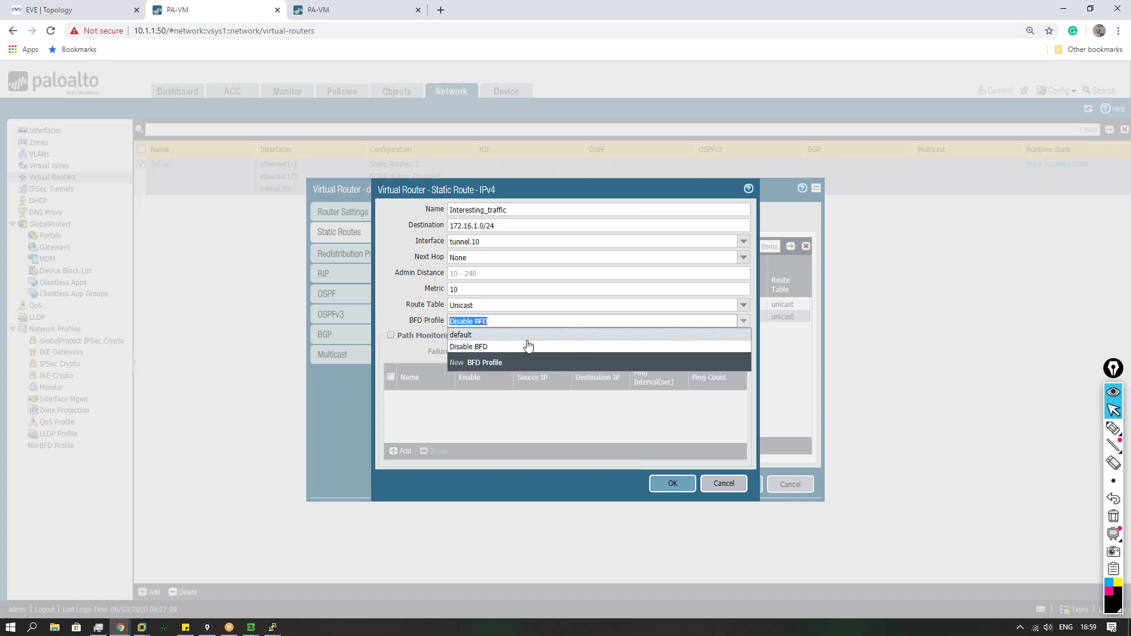
{"action": "left_click", "coordinate": [522, 363]}
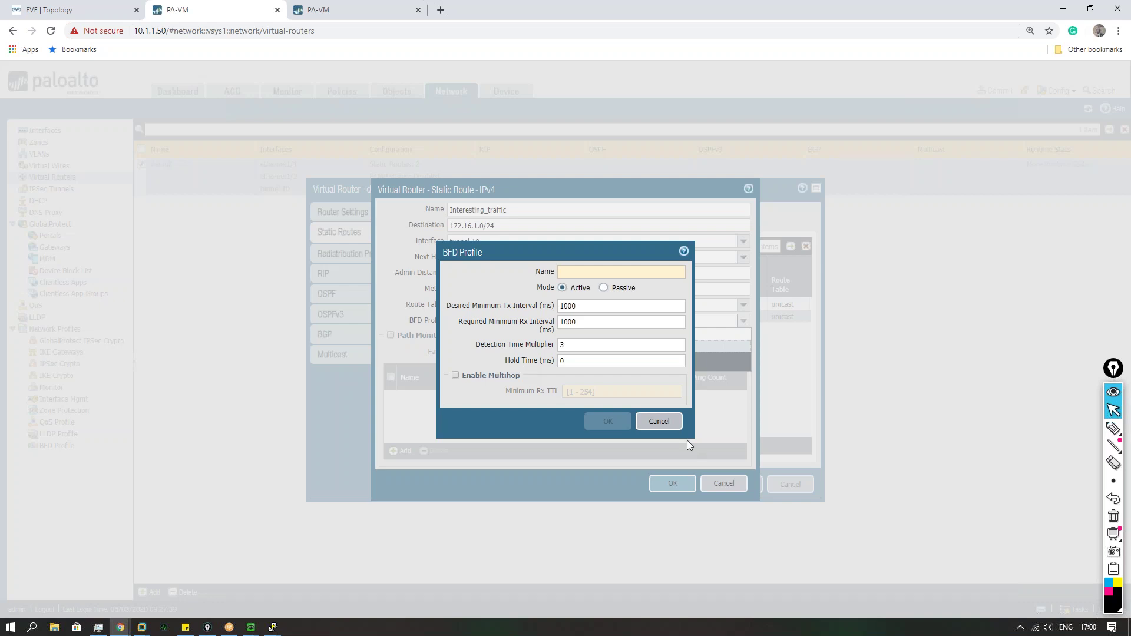
{"action": "left_click", "coordinate": [654, 422]}
Step: Close the Interesting_traffic route and default router dialogs without changes
{"action": "left_click", "coordinate": [710, 484]}
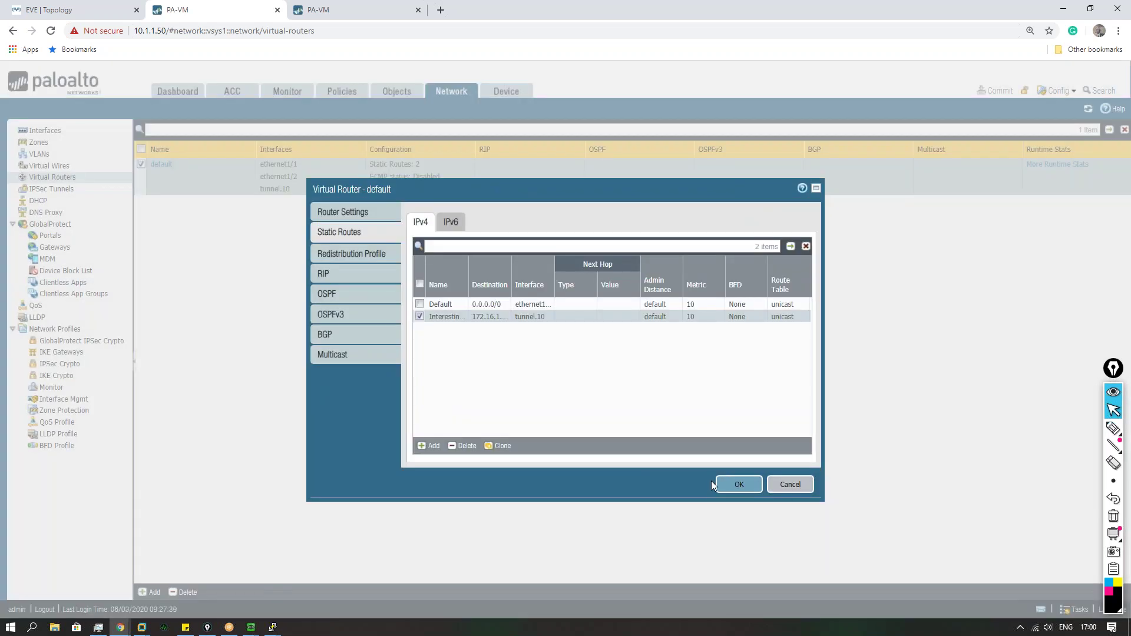
{"action": "left_click", "coordinate": [790, 485]}
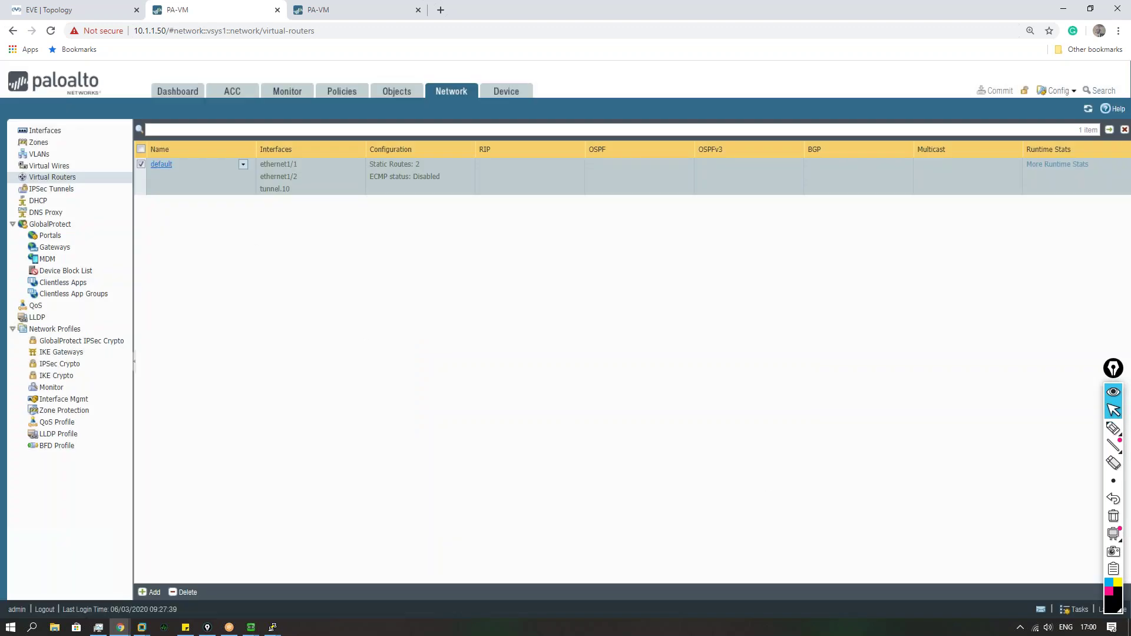
{"action": "left_click", "coordinate": [161, 164]}
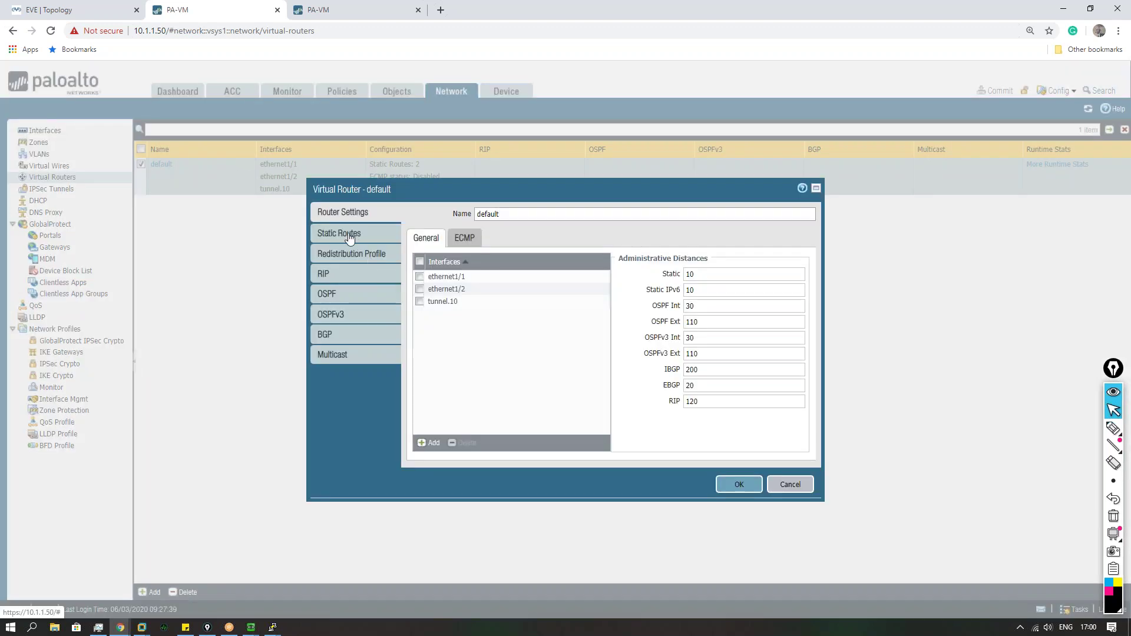
{"action": "left_click", "coordinate": [348, 233]}
{"action": "left_click", "coordinate": [793, 485]}
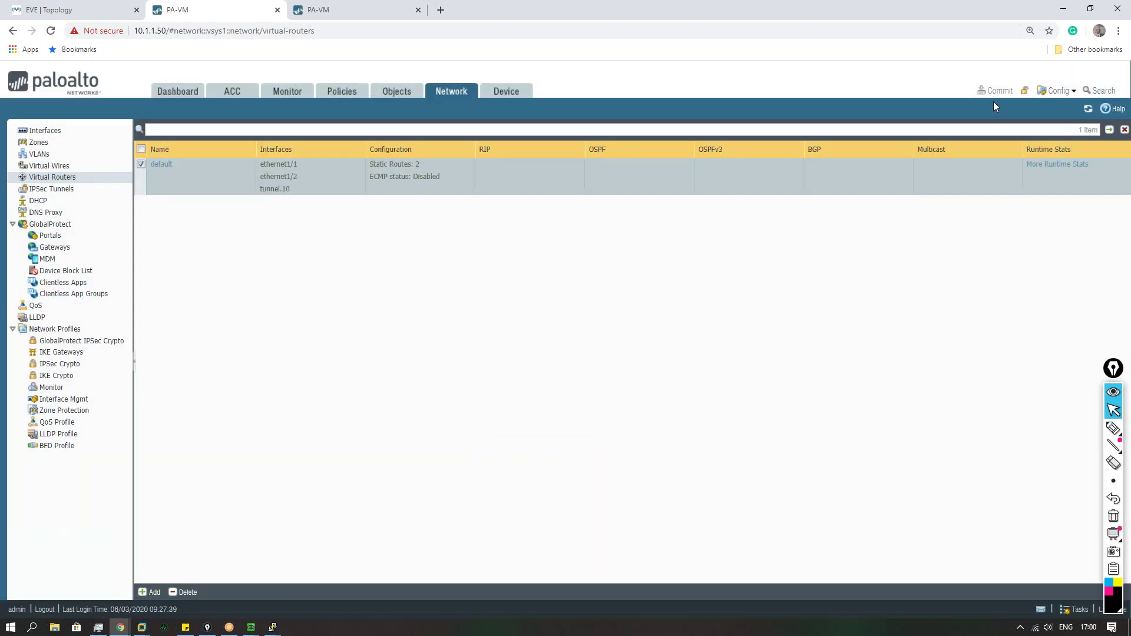
Step: Check the IPSec Tunnels list on both firewalls after 10.1.1.100's commit completes
{"action": "left_click", "coordinate": [340, 12]}
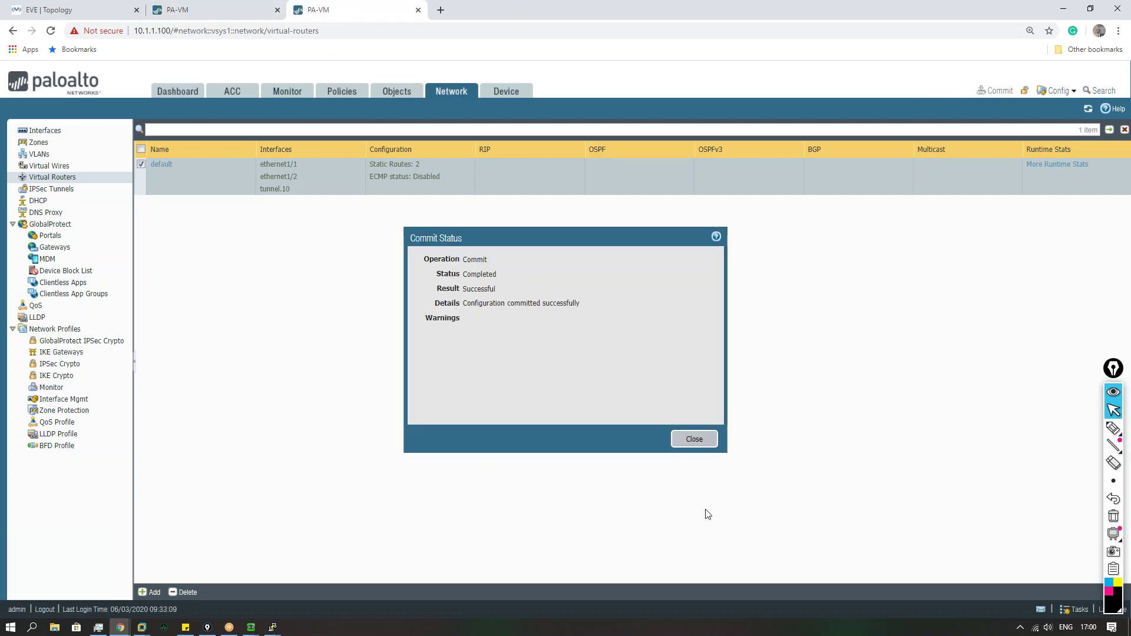
{"action": "left_click", "coordinate": [694, 439]}
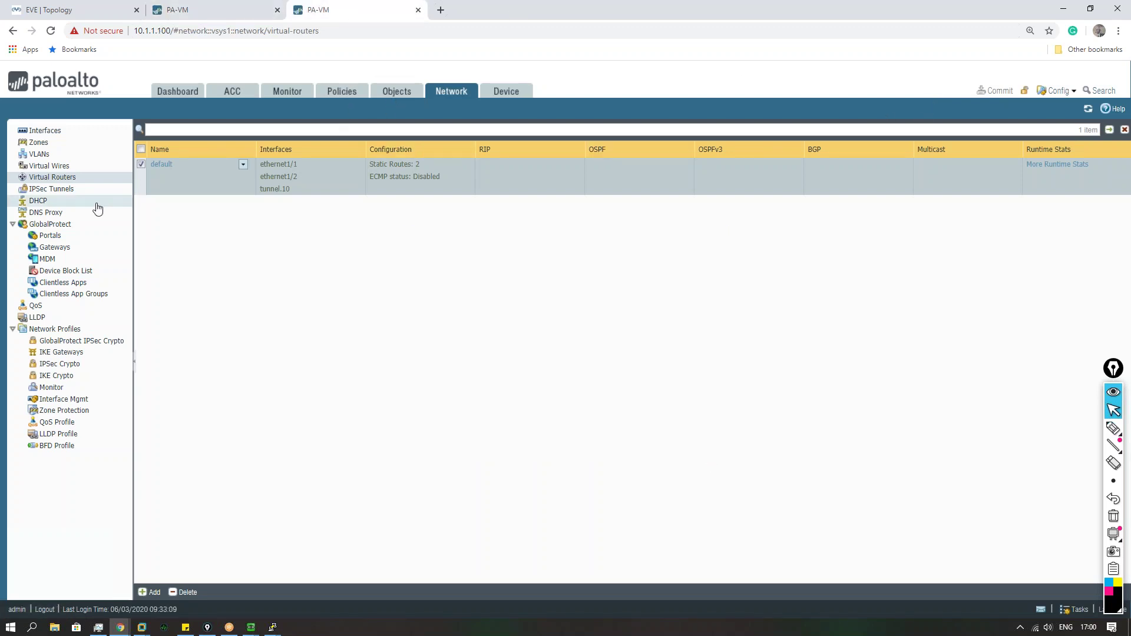
{"action": "left_click", "coordinate": [87, 189]}
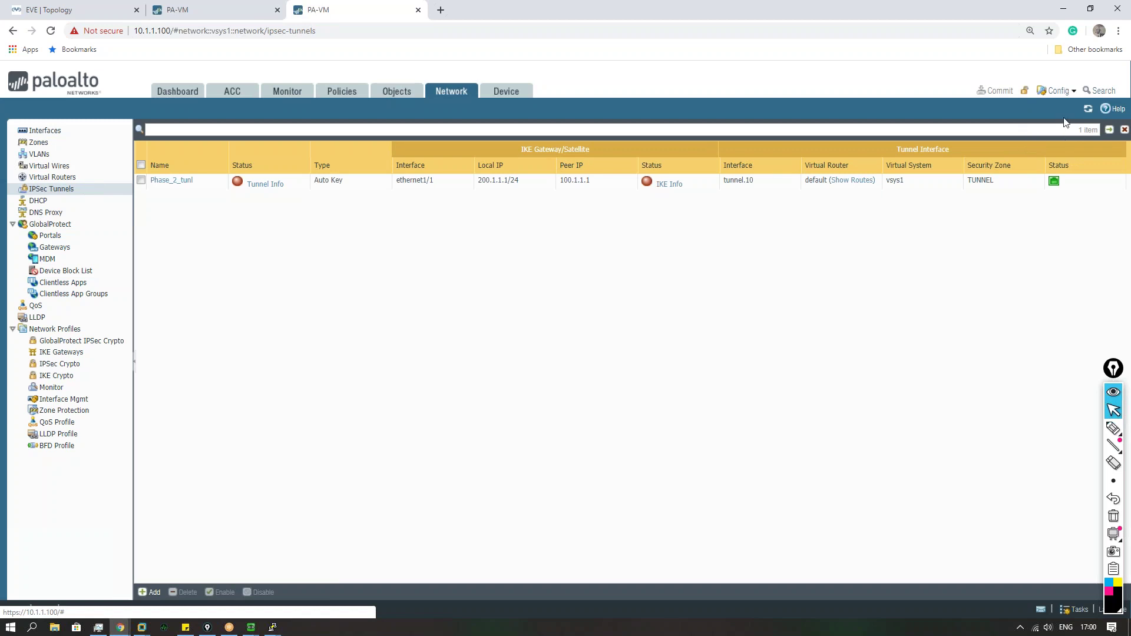
{"action": "left_click", "coordinate": [188, 10]}
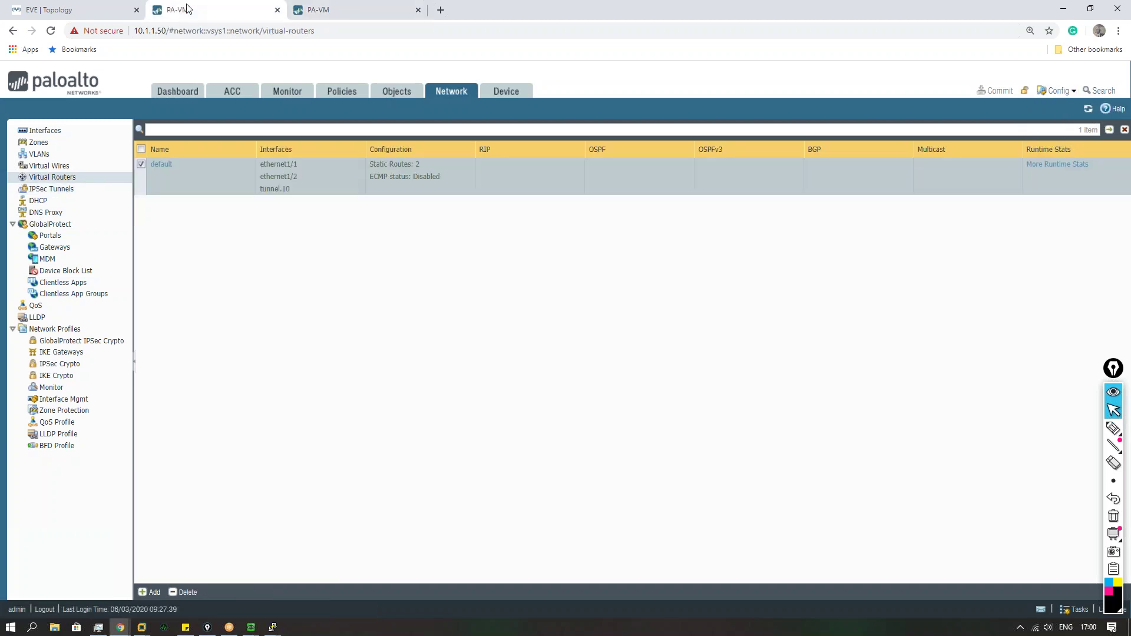
{"action": "left_click", "coordinate": [73, 190]}
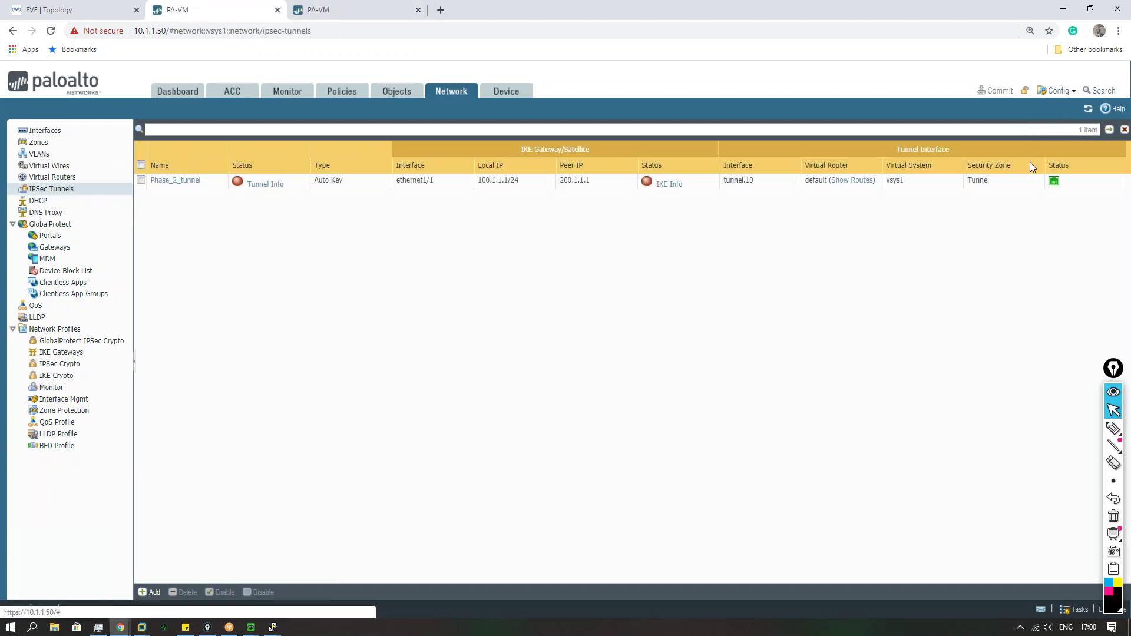
{"action": "left_click", "coordinate": [94, 15]}
Step: On VPC4's console, run a continuous ping to 172.16.1.1, then stop it with Ctrl+C
{"action": "mouse_move", "coordinate": [272, 630]}
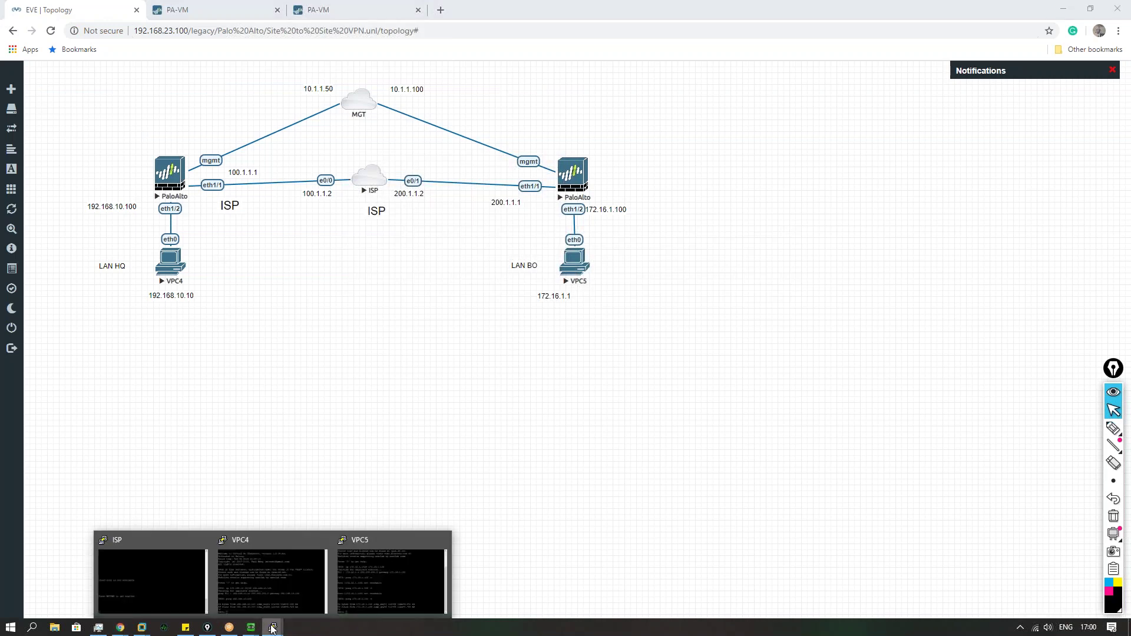
{"action": "left_click", "coordinate": [256, 589]}
{"action": "type", "text": "ping "}
{"action": "type", "text": "172.16.1"}
{"action": "type", "text": ".1."}
{"action": "type", "text": "-t"}
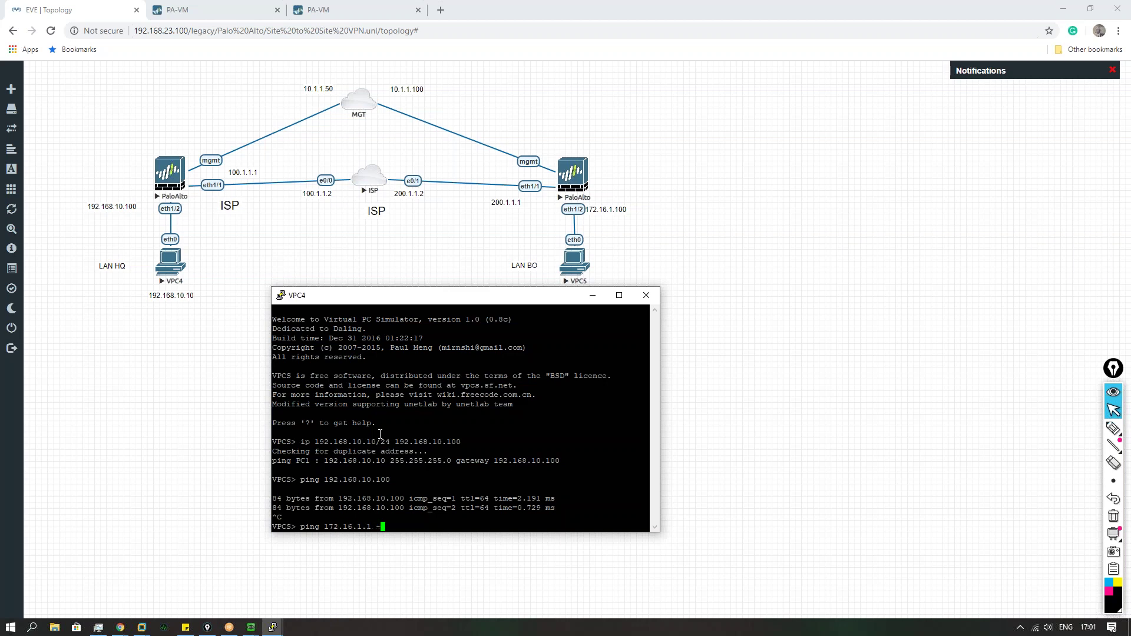
{"action": "key", "text": "Return"}
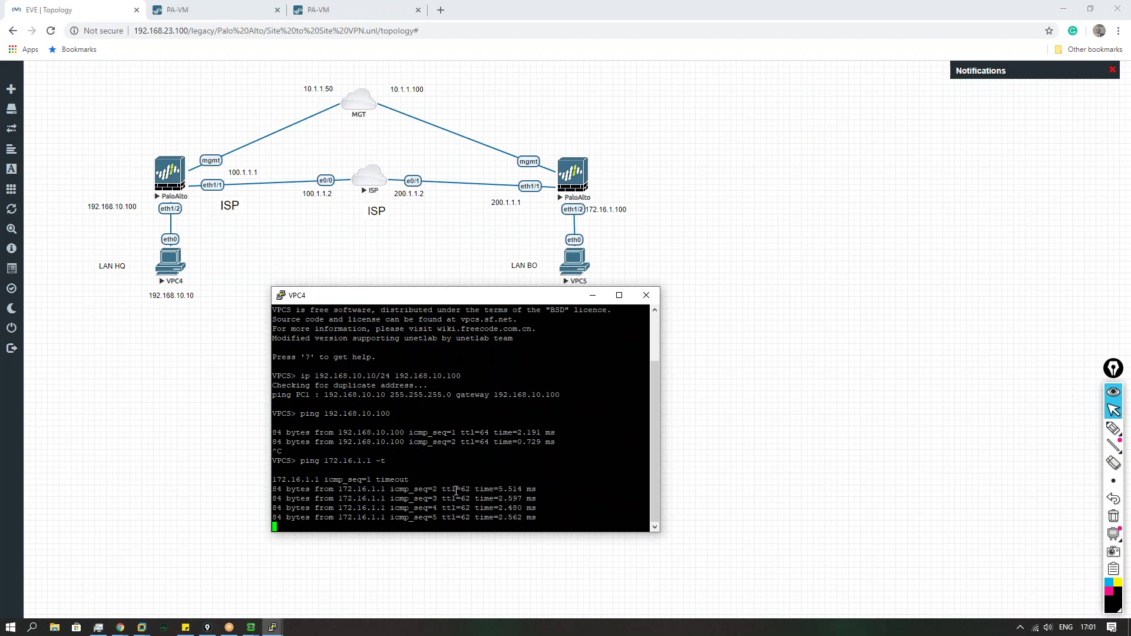
{"action": "key", "text": "ctrl+c"}
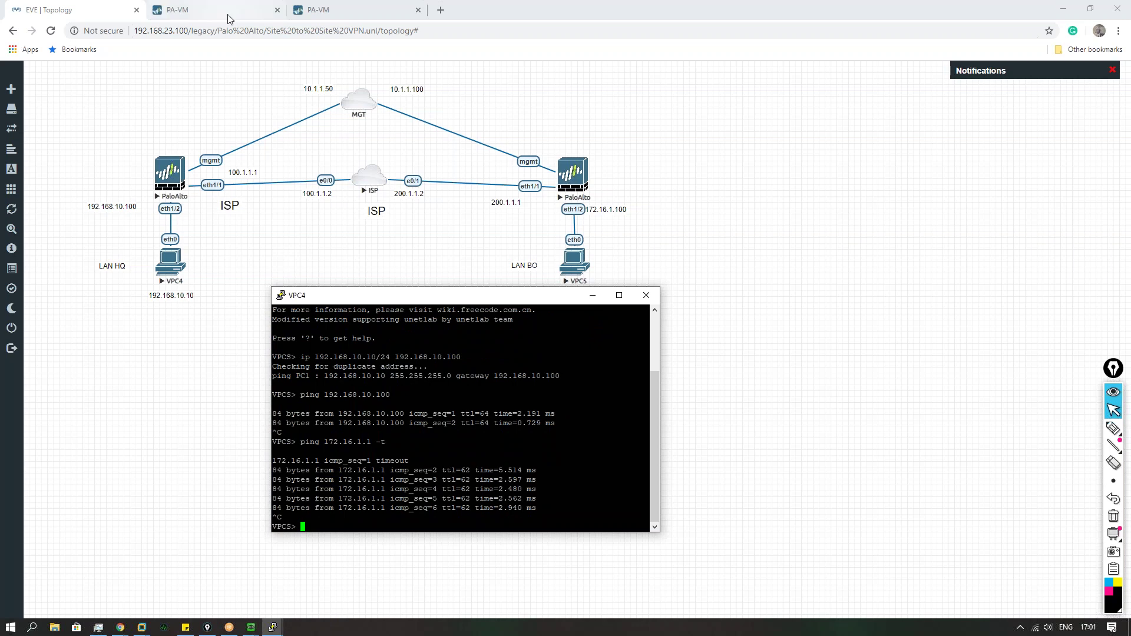
{"action": "left_click", "coordinate": [230, 13]}
Step: Refresh both firewalls' IPSec tunnel lists and open Phase_2_tunnel's Tunnel Info on 10.1.1.50
{"action": "left_click", "coordinate": [1086, 109]}
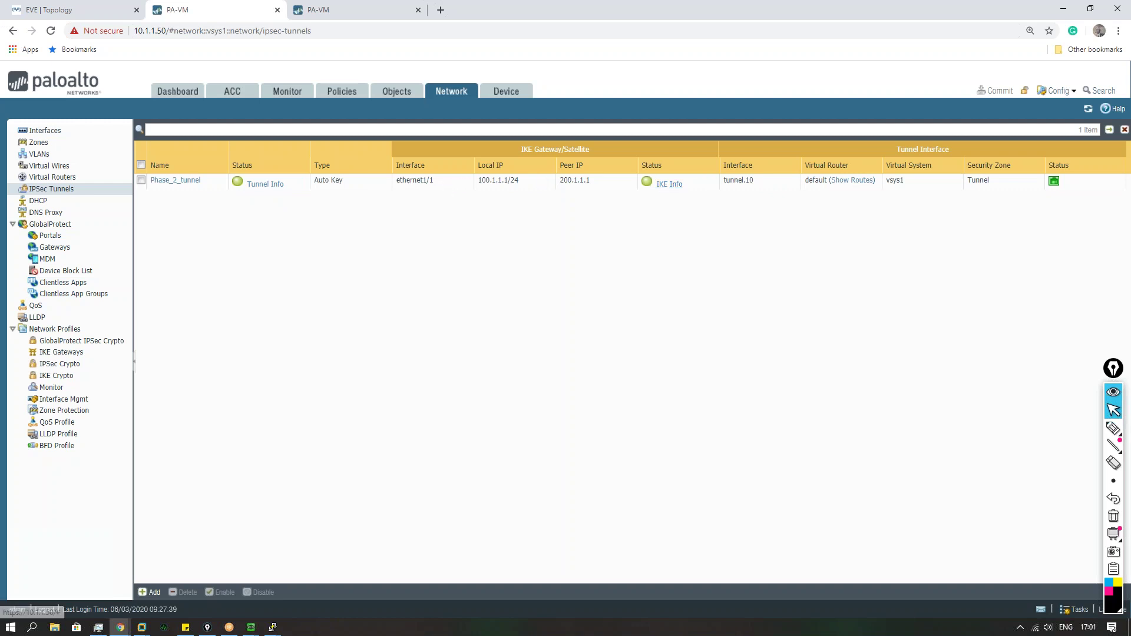
{"action": "left_click", "coordinate": [377, 21]}
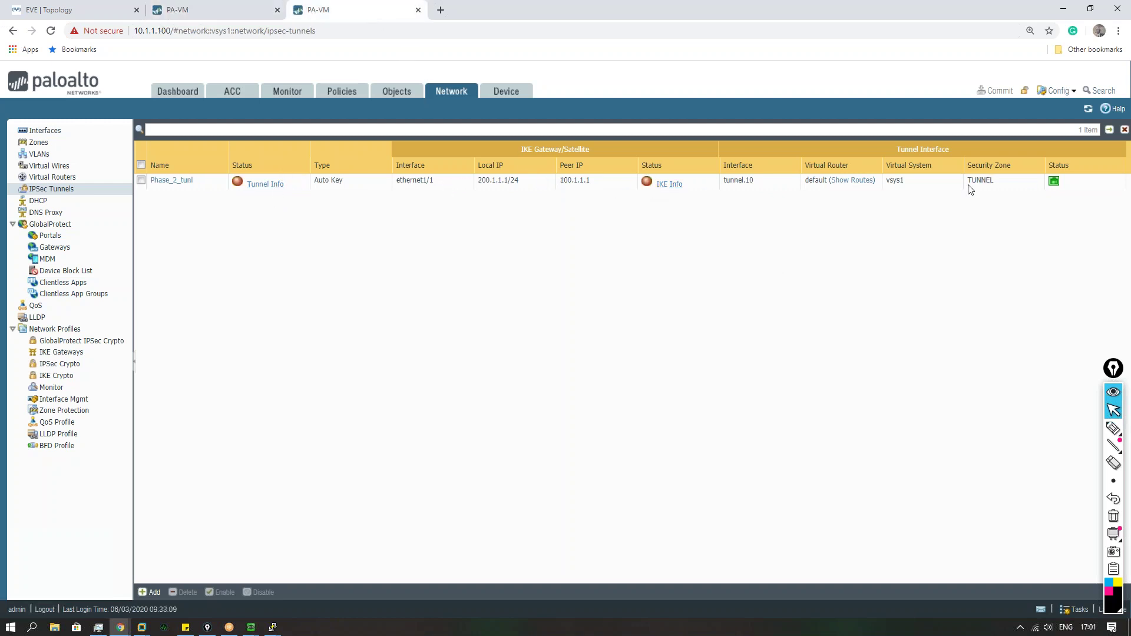
{"action": "left_click", "coordinate": [1088, 110]}
{"action": "left_click", "coordinate": [206, 9]}
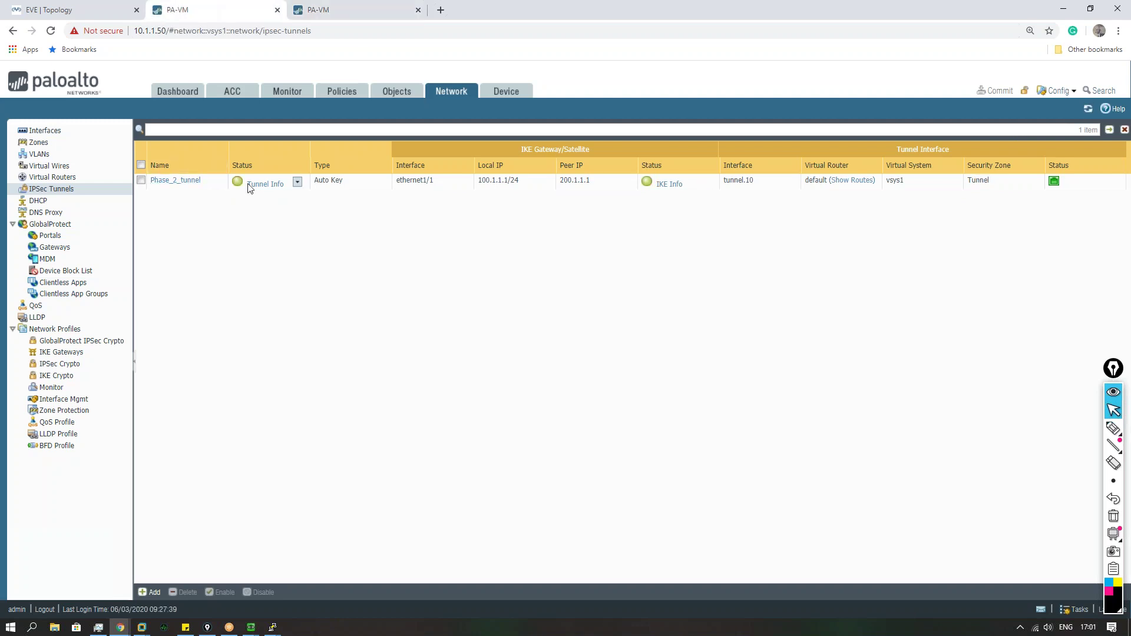
{"action": "left_click", "coordinate": [263, 187]}
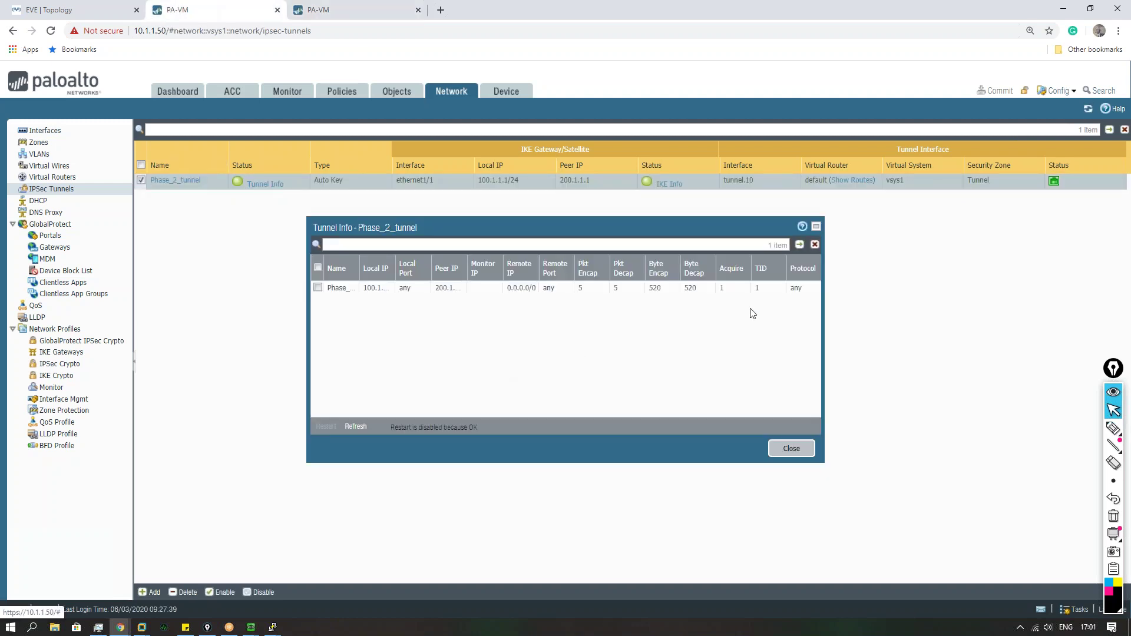
{"action": "left_click", "coordinate": [816, 227]}
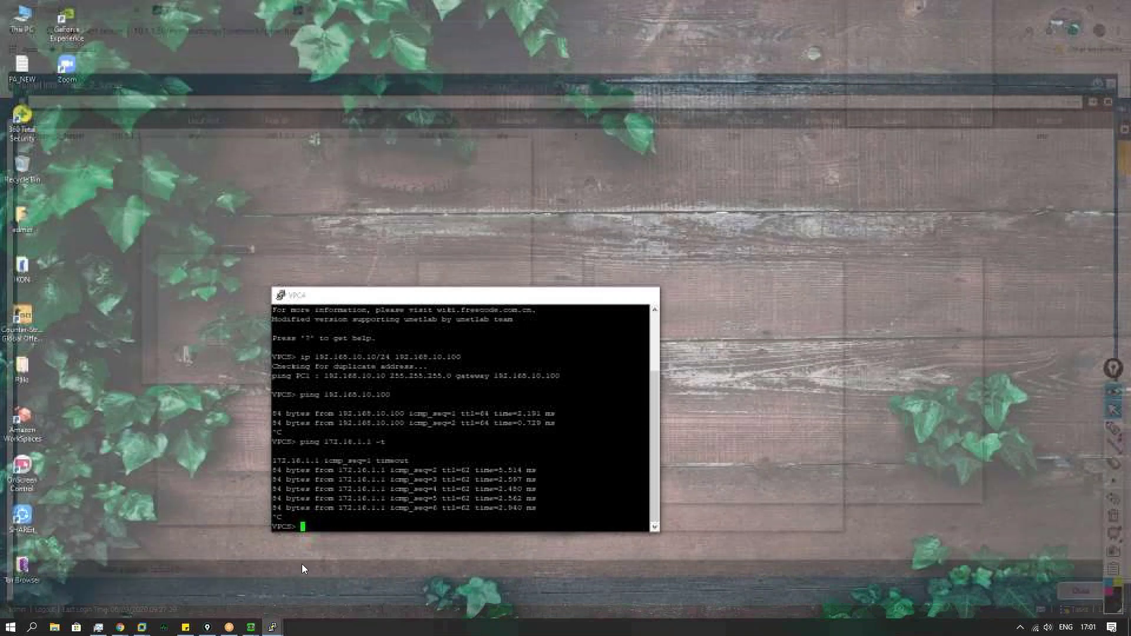
Step: Rerun the VPC4 ping and refresh Tunnel Info to show 15 packets, 1560 bytes
{"action": "left_click", "coordinate": [302, 569]}
{"action": "key", "text": "Up"}
{"action": "type", "text": "\\"}
{"action": "key", "text": "Return"}
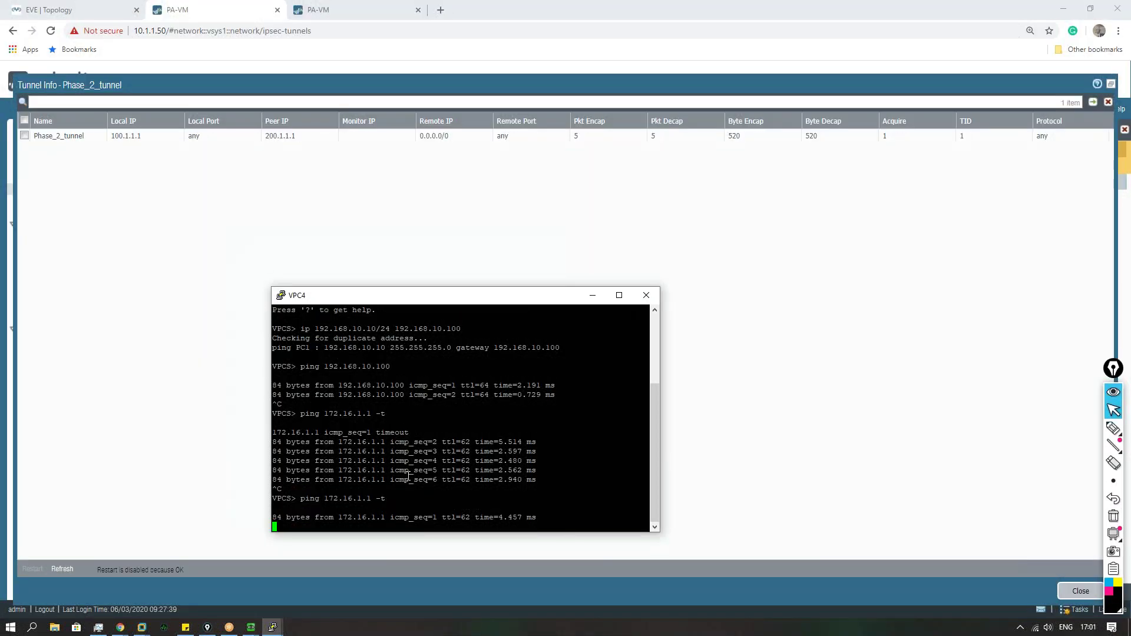
{"action": "left_click", "coordinate": [809, 253]}
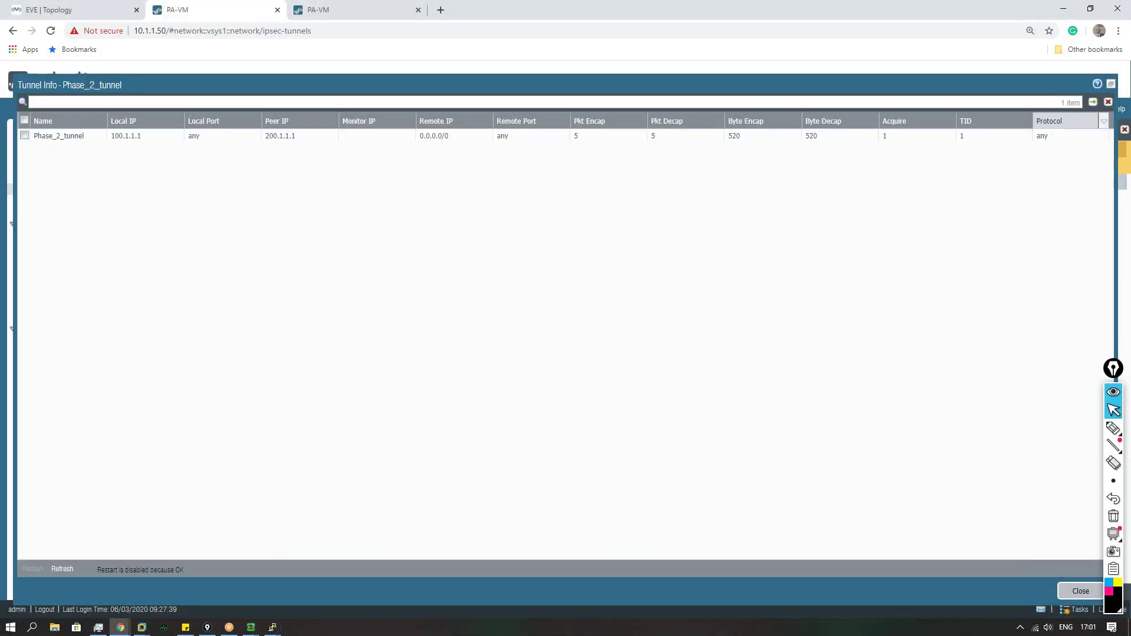
{"action": "left_click", "coordinate": [1082, 591]}
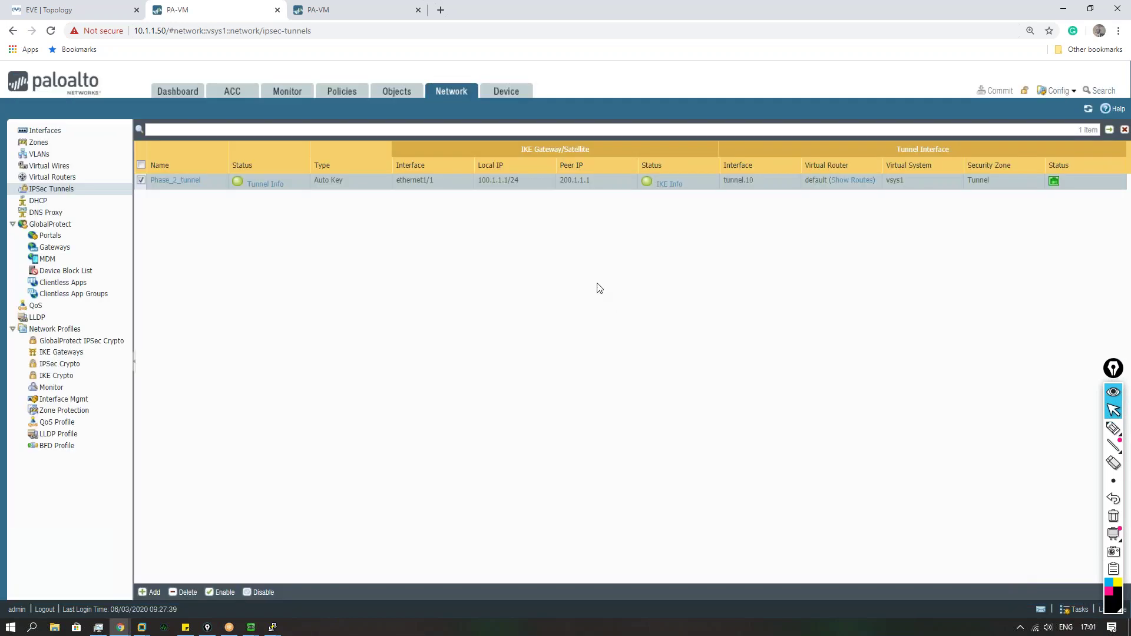
{"action": "left_click", "coordinate": [270, 186]}
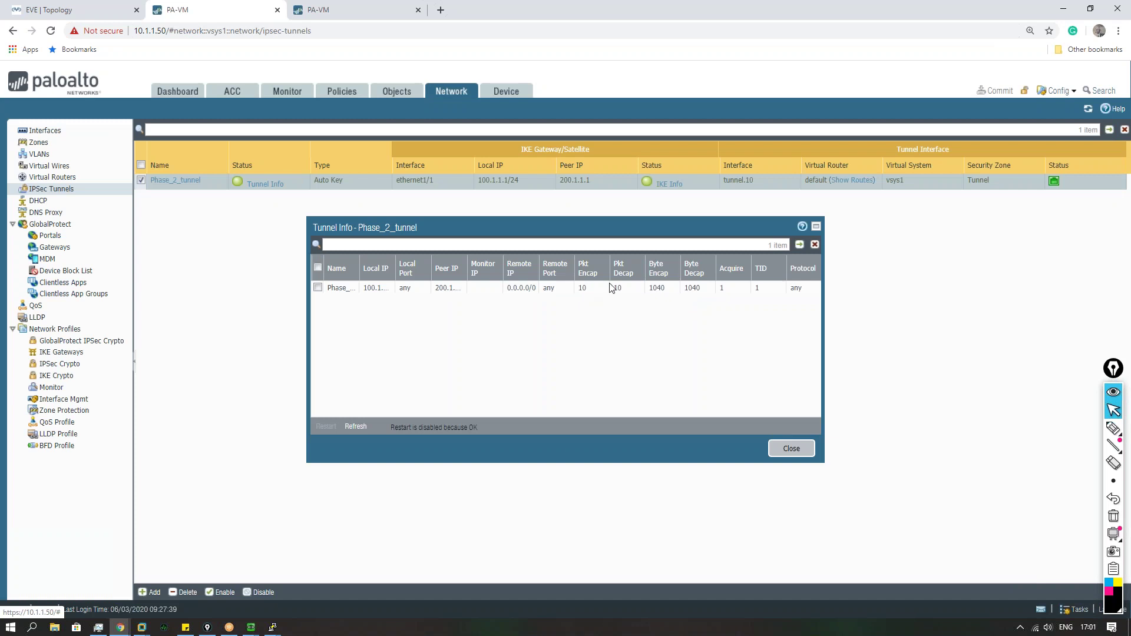
{"action": "left_click", "coordinate": [356, 426]}
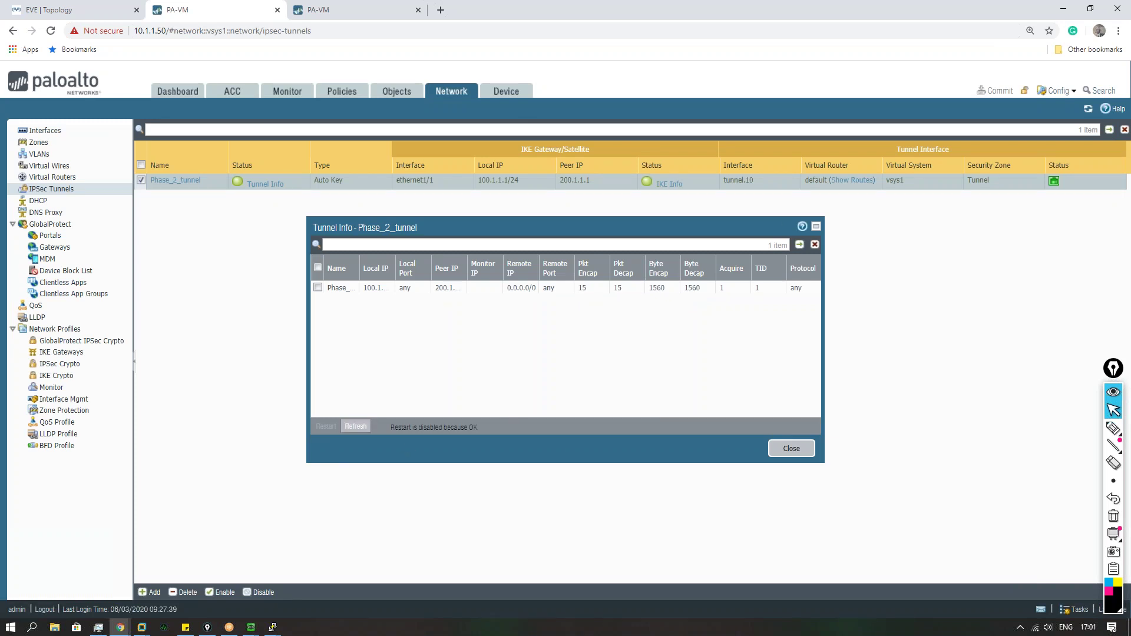
Step: Close Tunnel Info, then inspect Phase_1's Main-mode IKE SA (PSK/DH5/AES/SHA256) and close it
{"action": "left_click", "coordinate": [356, 426]}
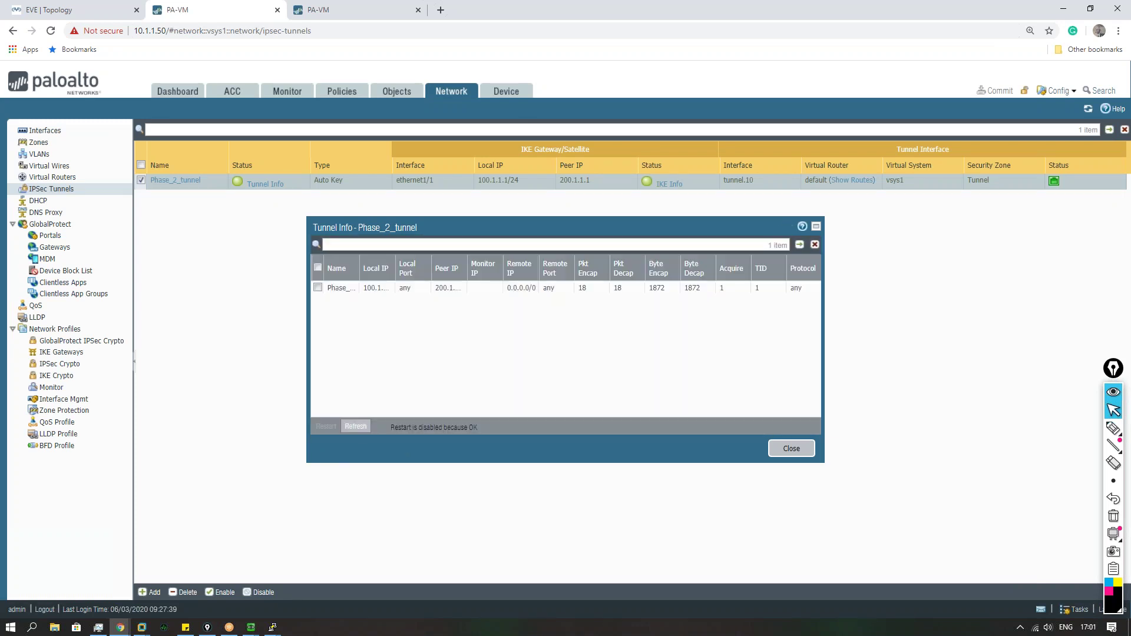
{"action": "left_click", "coordinate": [778, 455]}
{"action": "left_click", "coordinate": [669, 184]}
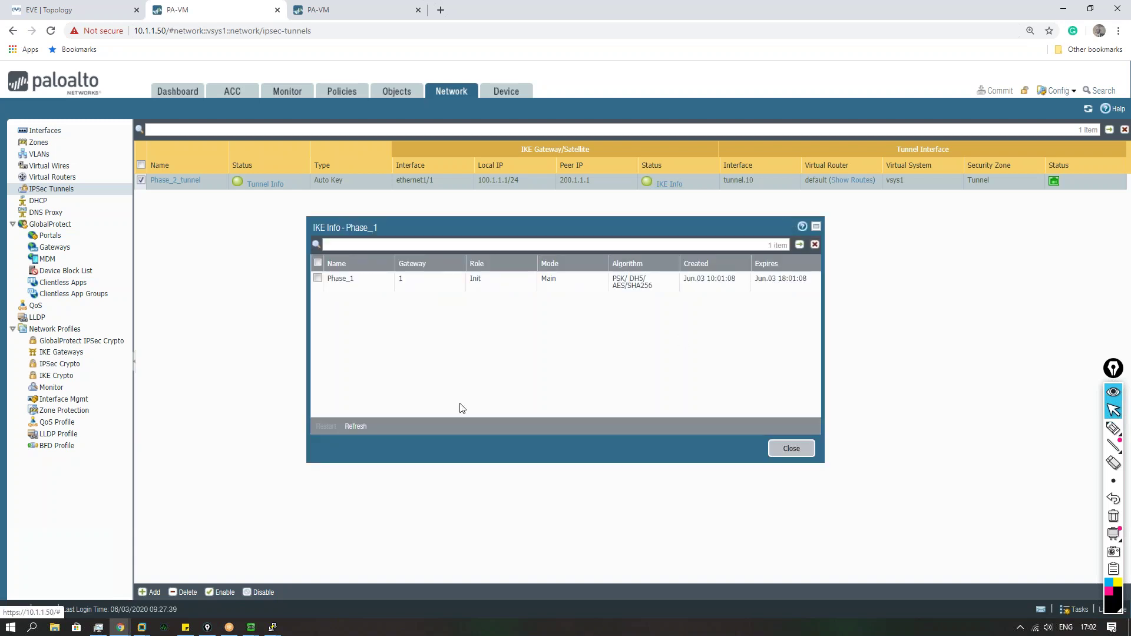
{"action": "left_click", "coordinate": [356, 426]}
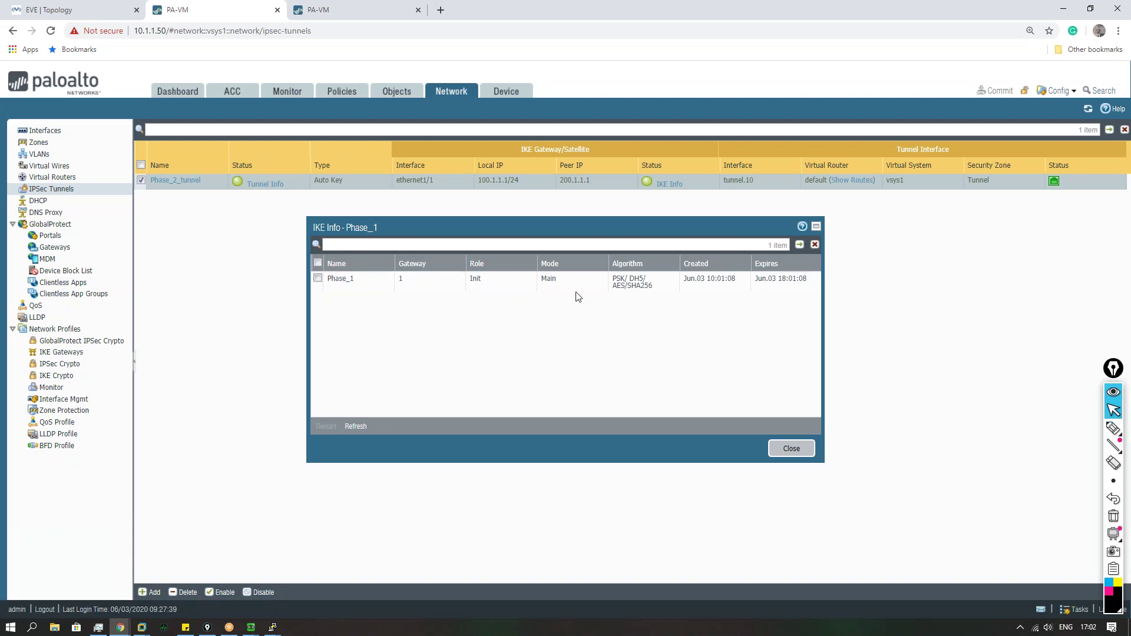
{"action": "left_click", "coordinate": [532, 287]}
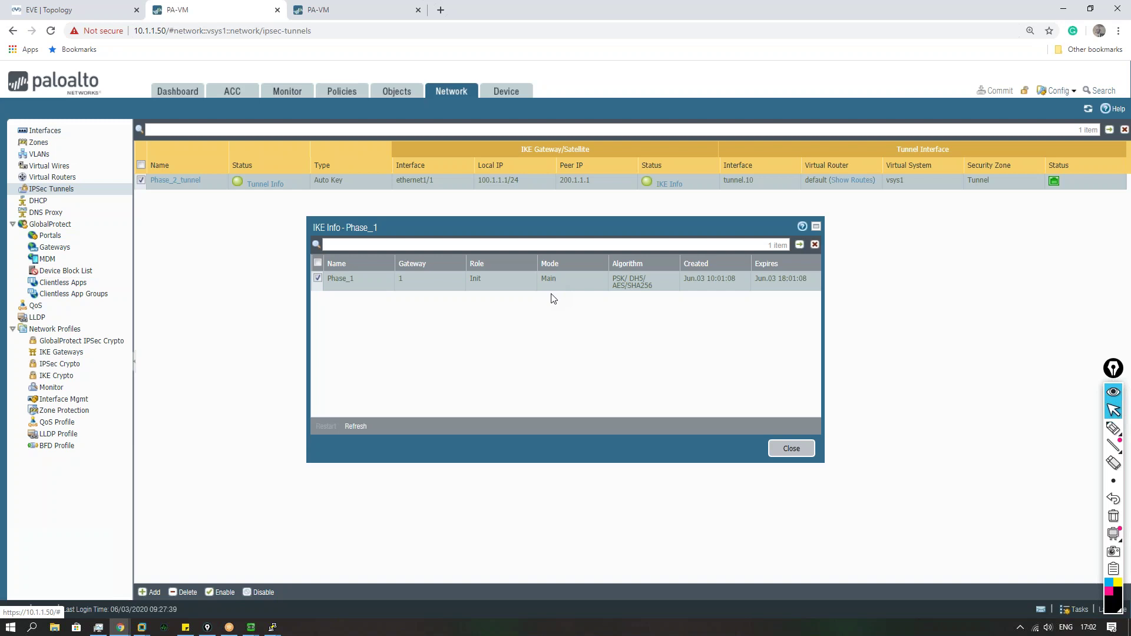
{"action": "left_click", "coordinate": [790, 449]}
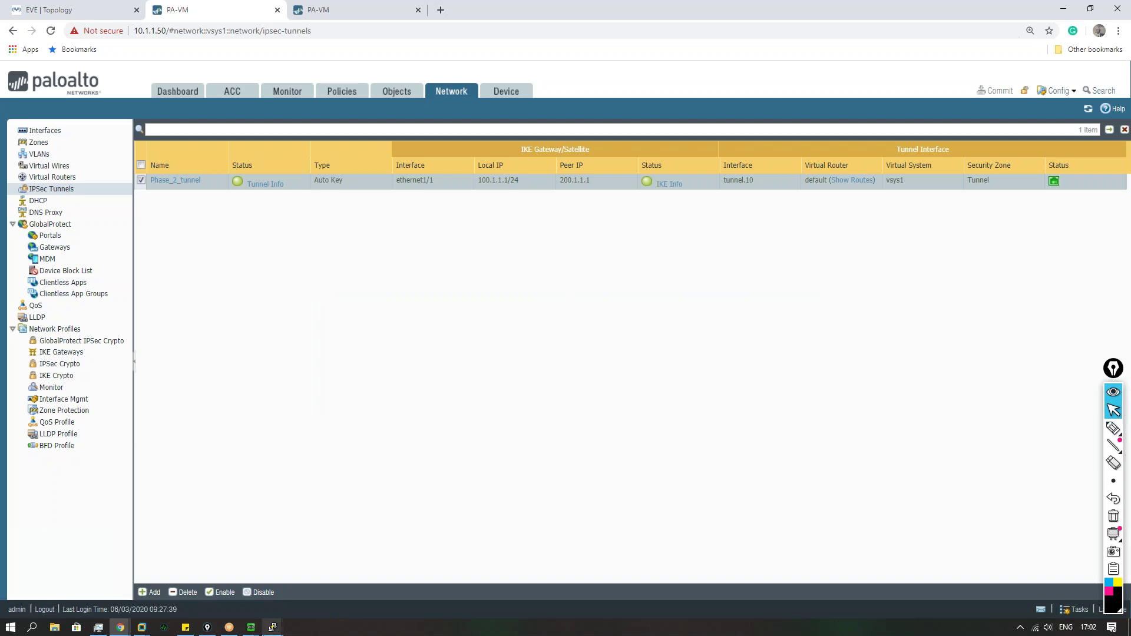
Step: On the ISP router console, enter privileged mode with en
{"action": "mouse_move", "coordinate": [273, 627]}
{"action": "left_click", "coordinate": [150, 588]}
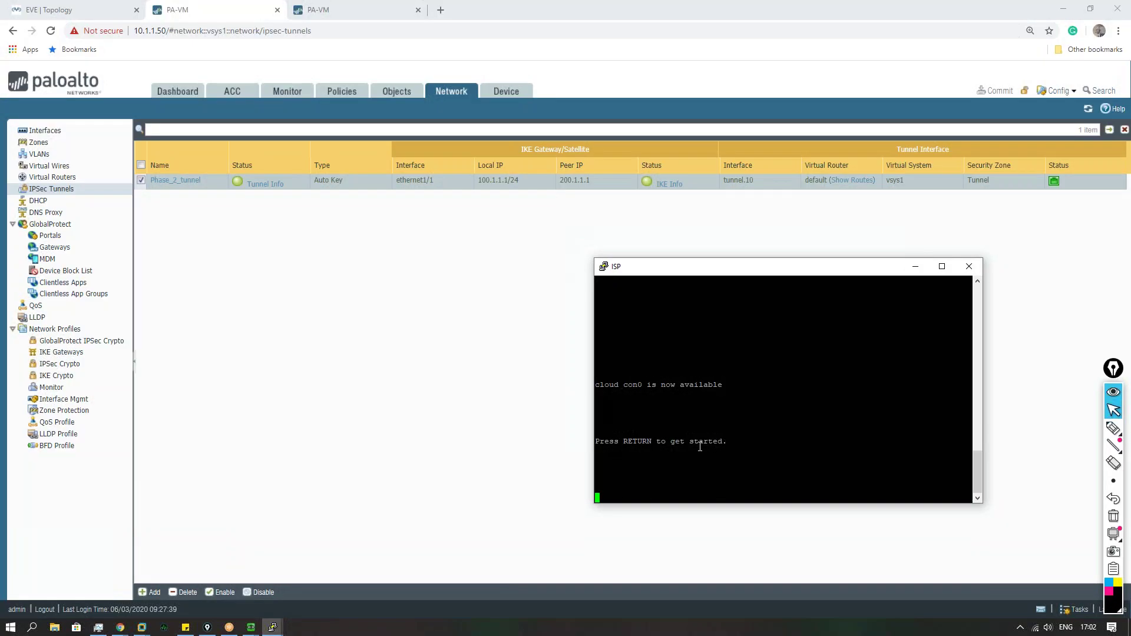
{"action": "key", "text": "Return"}
{"action": "key", "text": "Return"}
{"action": "key", "text": "Return"}
{"action": "key", "text": "Return"}
{"action": "key", "text": "Return"}
{"action": "key", "text": "Return"}
{"action": "type", "text": "en"}
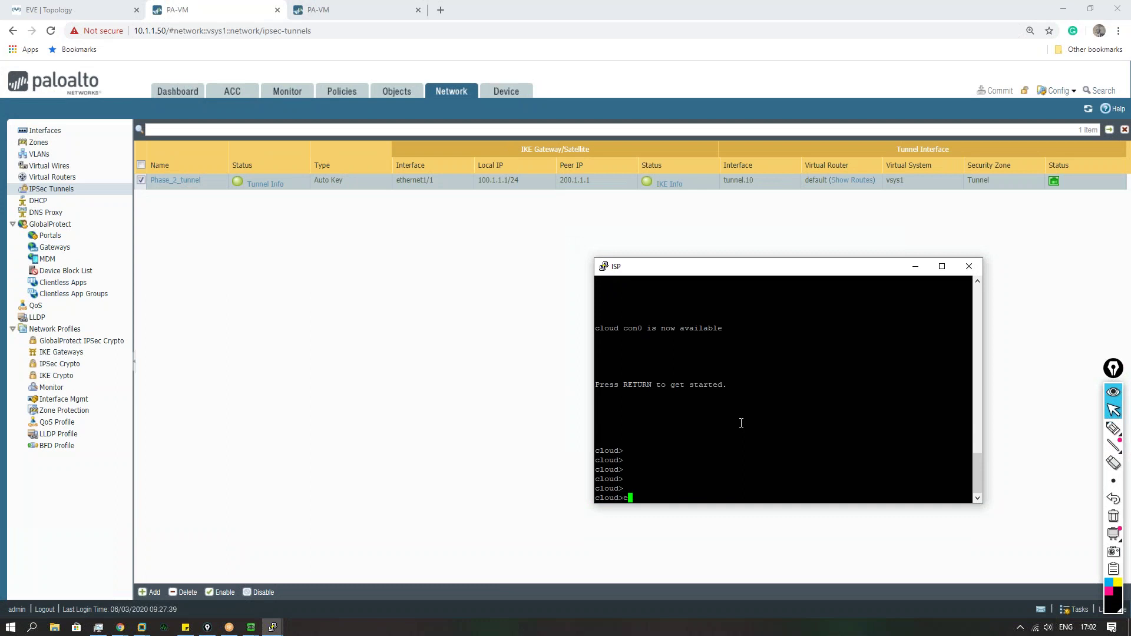
{"action": "key", "text": "Return"}
{"action": "key", "text": "Return"}
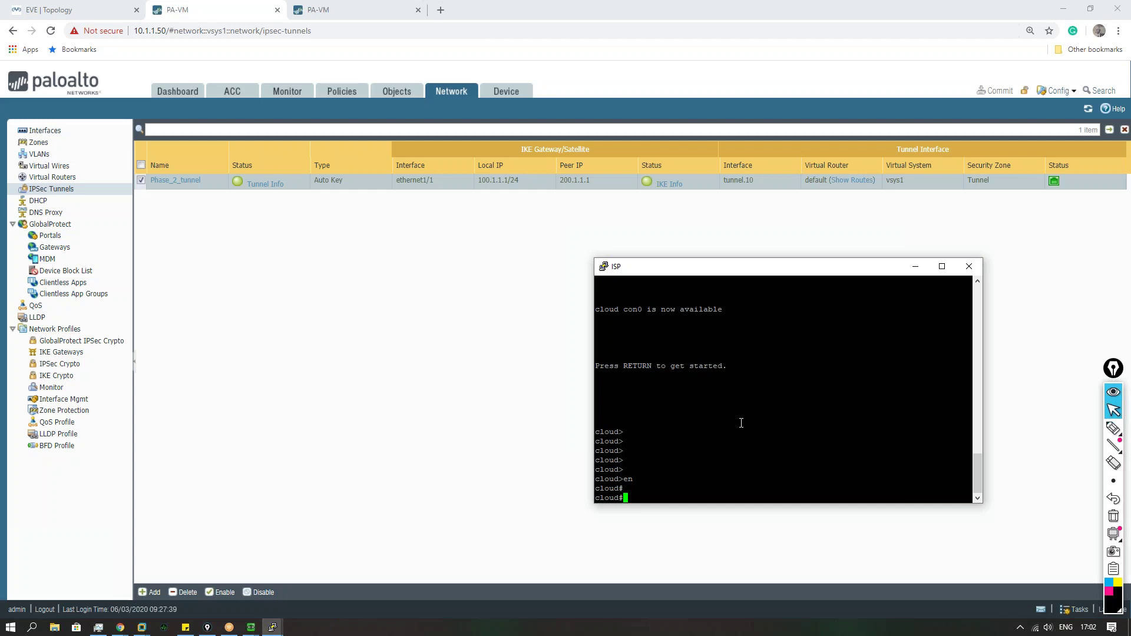
Step: From the ISP router, ping the firewall outside addresses 100.1.1.1 and 200.1.1.1
{"action": "left_click", "coordinate": [81, 12]}
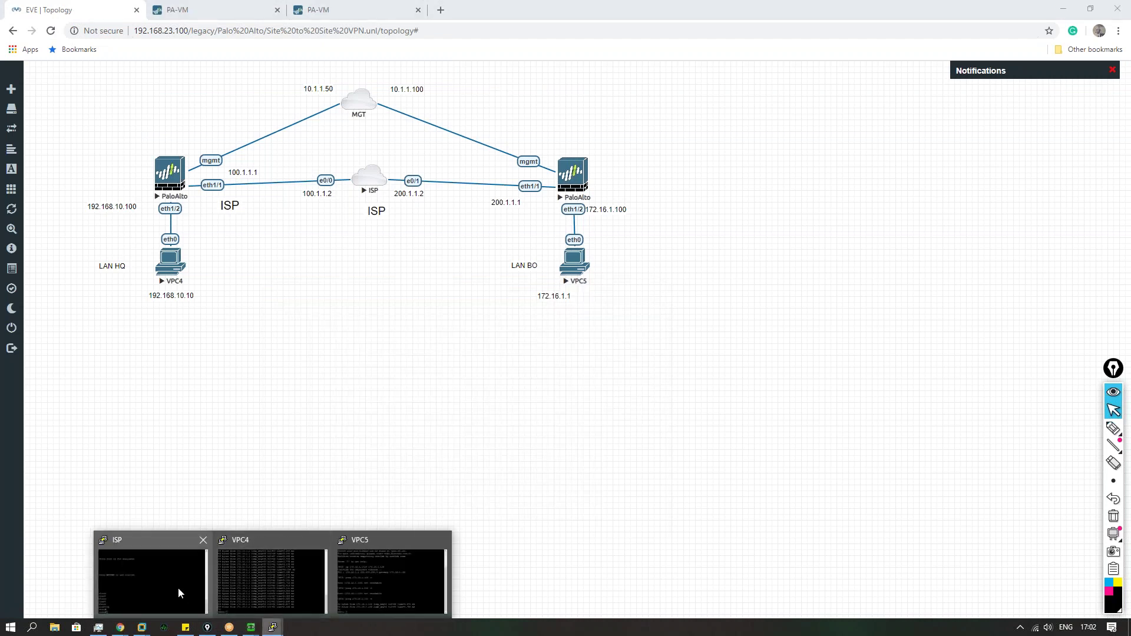
{"action": "left_click", "coordinate": [179, 592]}
{"action": "type", "text": "ping"}
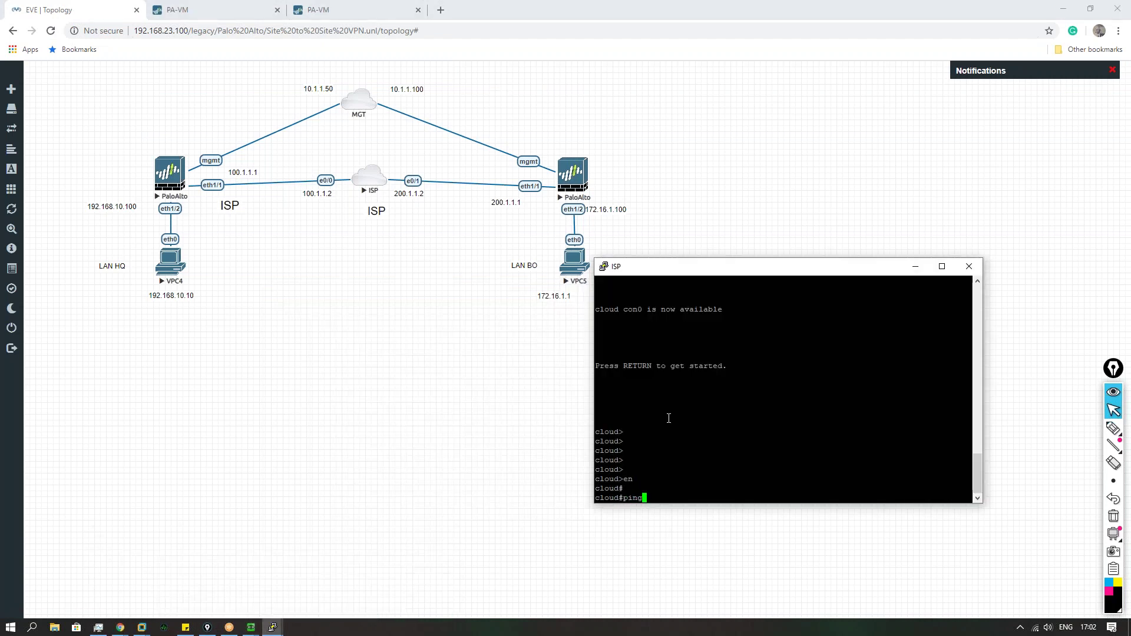
{"action": "type", "text": "100.1.1.1"}
{"action": "key", "text": "Return"}
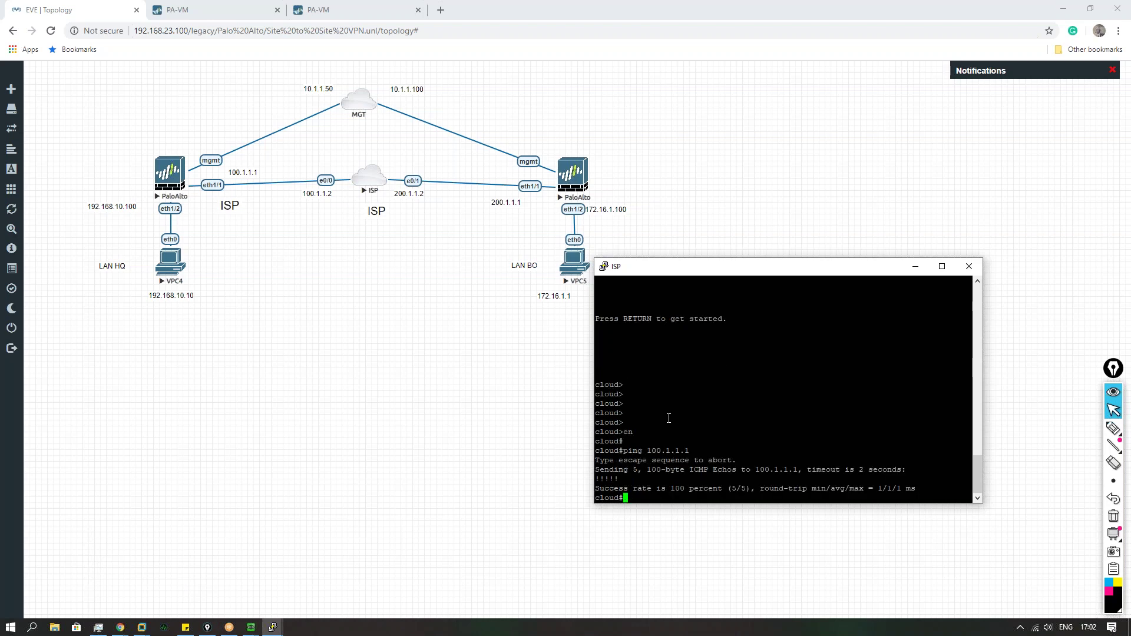
{"action": "key", "text": "Up"}
{"action": "key", "text": "BackSpace"}
{"action": "key", "text": "BackSpace"}
{"action": "key", "text": "BackSpace"}
{"action": "key", "text": "BackSpace"}
{"action": "key", "text": "BackSpace"}
{"action": "key", "text": "BackSpace"}
{"action": "key", "text": "BackSpace"}
{"action": "key", "text": "BackSpace"}
{"action": "key", "text": "BackSpace"}
{"action": "type", "text": "200.1.1.1"}
{"action": "key", "text": "Return"}
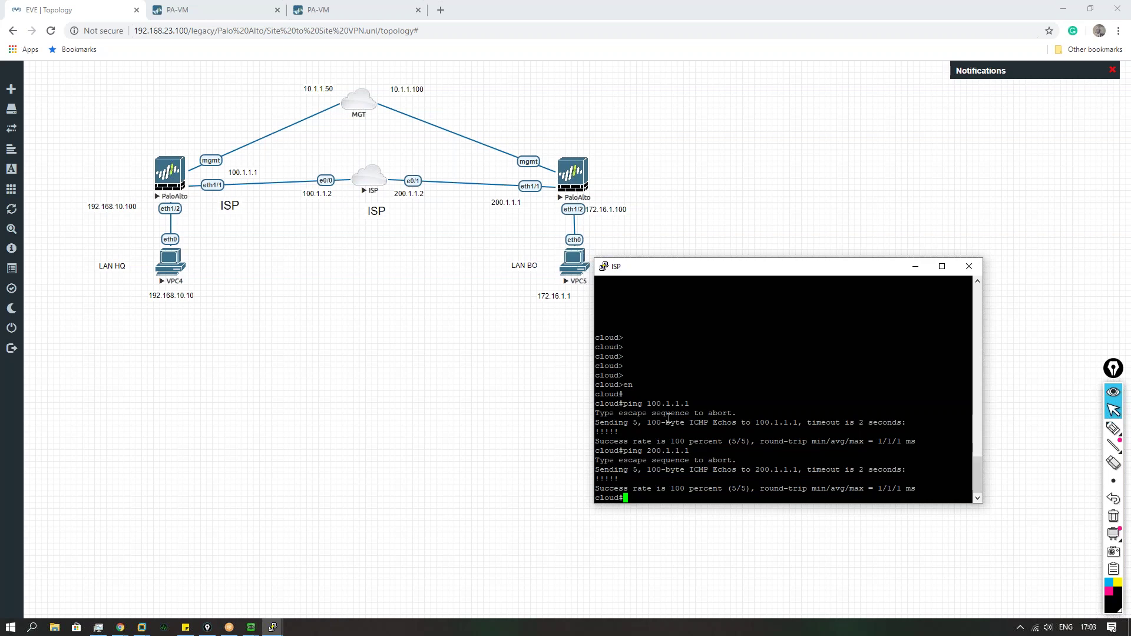
Step: Annotate the topology with a check, 'Enter', an arrow to the left PaloAlto and a circle around the ISP, then erase everything
{"action": "left_click", "coordinate": [1114, 428]}
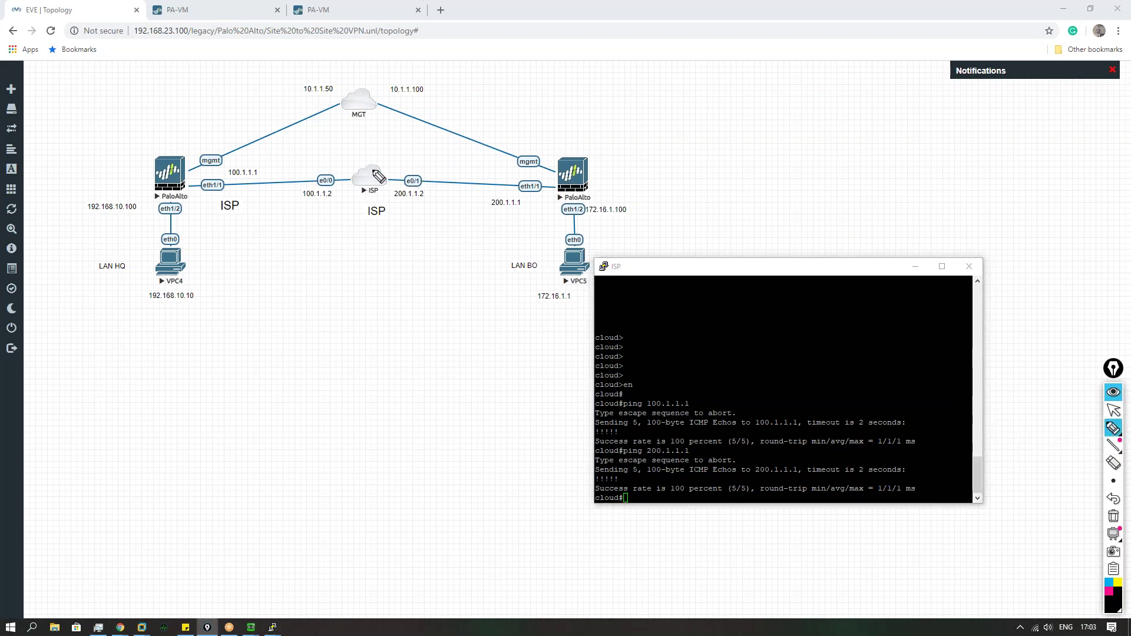
{"action": "left_click_drag", "start_coordinate": [375, 168], "coordinate": [386, 176]}
{"action": "left_click", "coordinate": [1114, 517]}
{"action": "left_click_drag", "start_coordinate": [67, 114], "coordinate": [85, 126]}
{"action": "left_click_drag", "start_coordinate": [64, 122], "coordinate": [76, 120]}
{"action": "left_click_drag", "start_coordinate": [86, 109], "coordinate": [111, 105]}
{"action": "left_click_drag", "start_coordinate": [111, 93], "coordinate": [126, 87]}
{"action": "left_click_drag", "start_coordinate": [128, 87], "coordinate": [140, 89]}
{"action": "left_click_drag", "start_coordinate": [94, 144], "coordinate": [116, 165]}
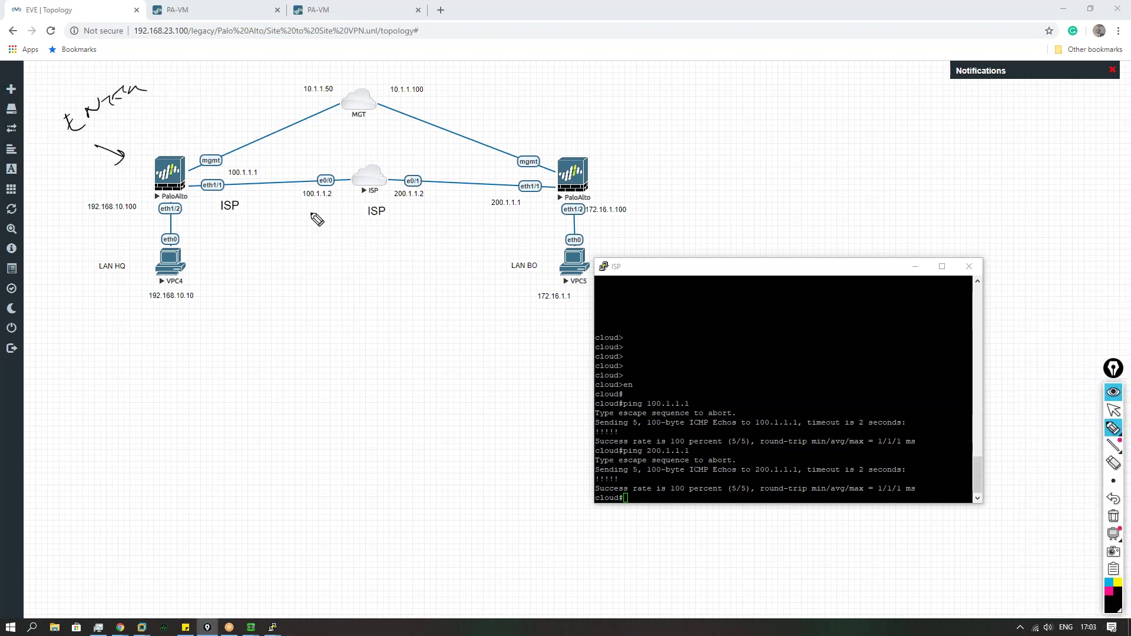
{"action": "left_click_drag", "start_coordinate": [377, 164], "coordinate": [379, 222]}
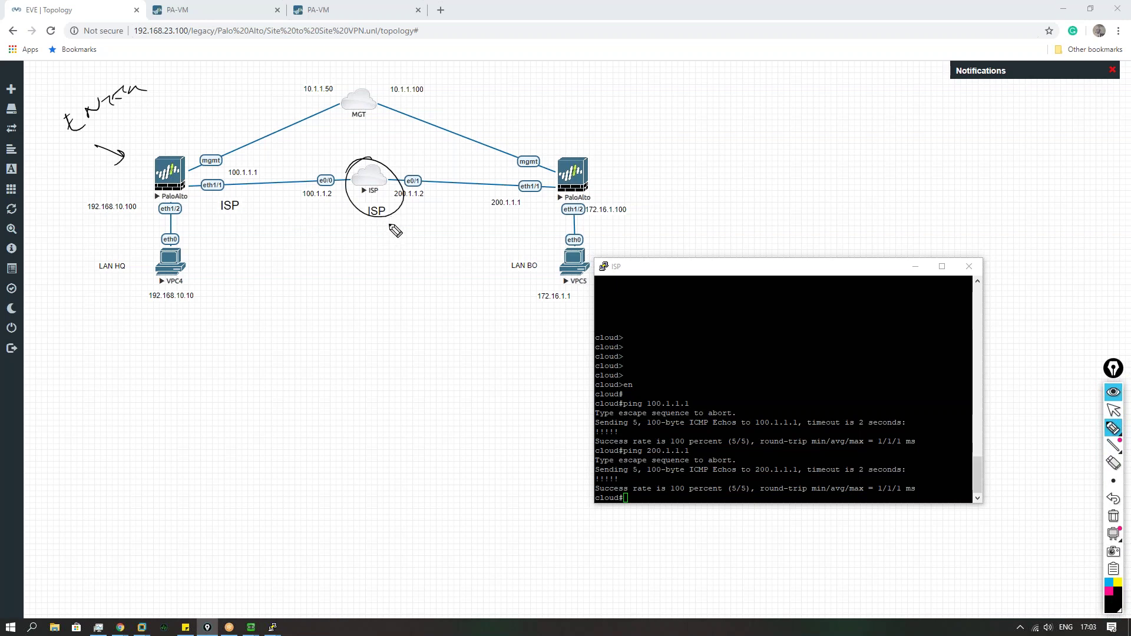
{"action": "left_click", "coordinate": [1114, 517]}
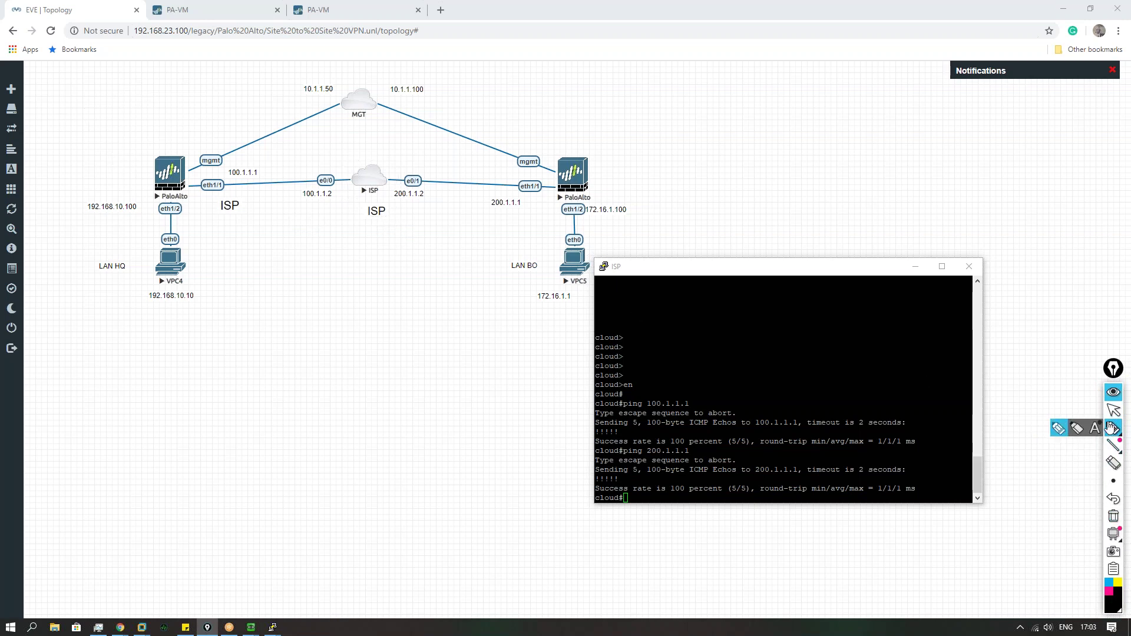
Step: Close the handwriting input panel and minimize the ISP console window
{"action": "left_click", "coordinate": [1112, 412]}
{"action": "left_click", "coordinate": [834, 451]}
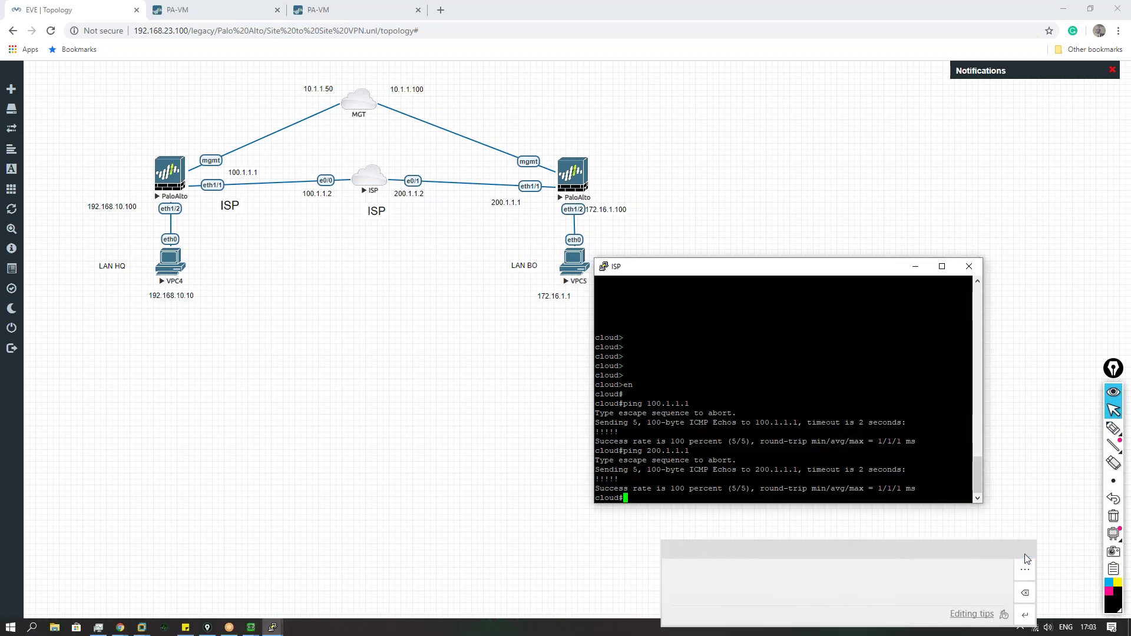
{"action": "left_click", "coordinate": [1026, 550]}
{"action": "left_click", "coordinate": [915, 267]}
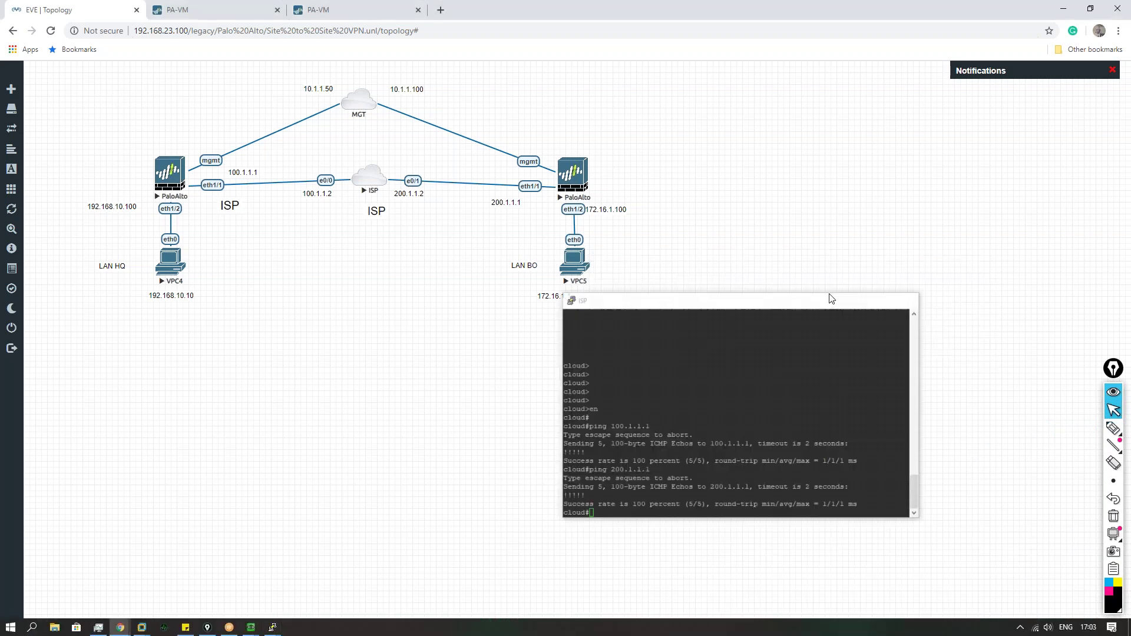
Step: On the PA-VM firewall tab, show Monitor > Logs > System and zoom out to read the IKE entries
{"action": "left_click", "coordinate": [230, 14]}
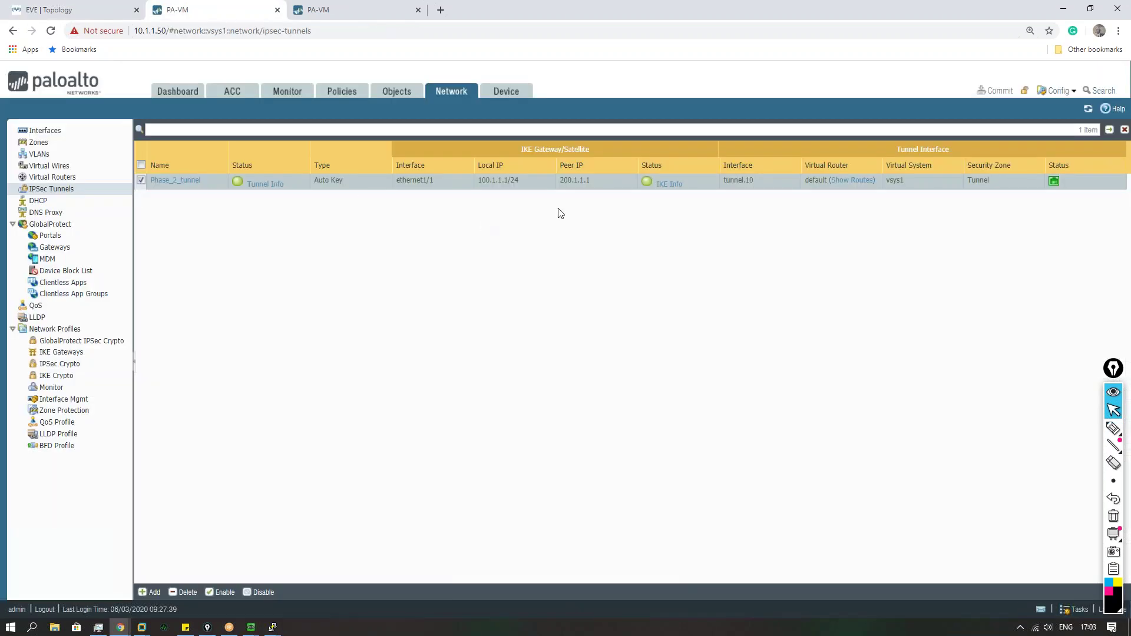
{"action": "left_click", "coordinate": [306, 94]}
{"action": "left_click", "coordinate": [51, 251]}
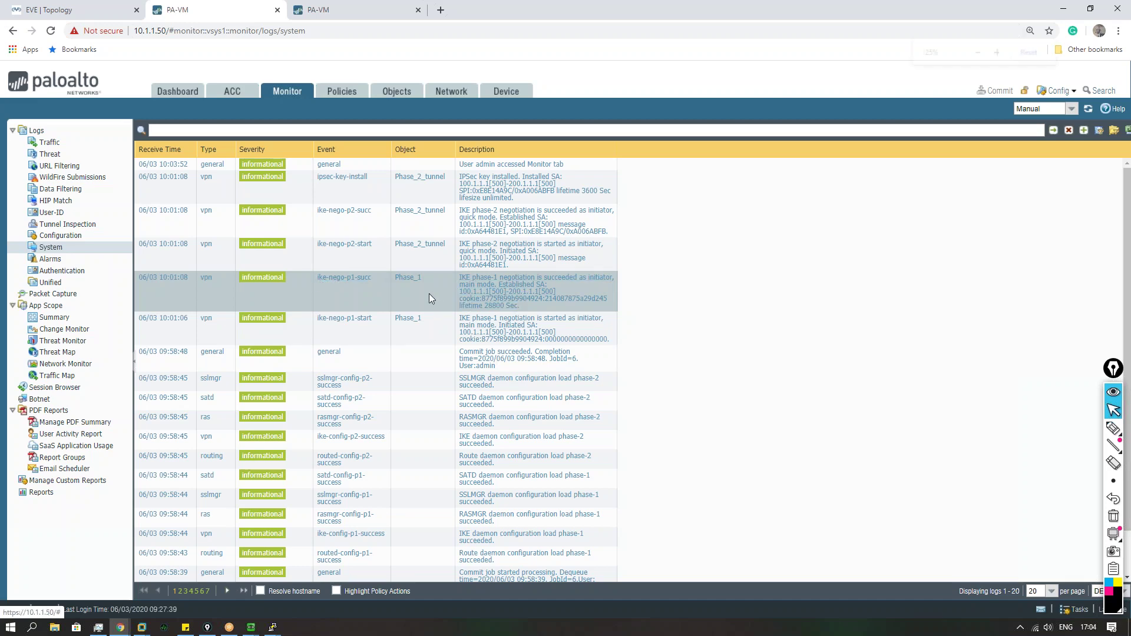
{"action": "scroll", "coordinate": [429, 294], "scroll_direction": "up", "scroll_amount": 2, "text": "ctrl"}
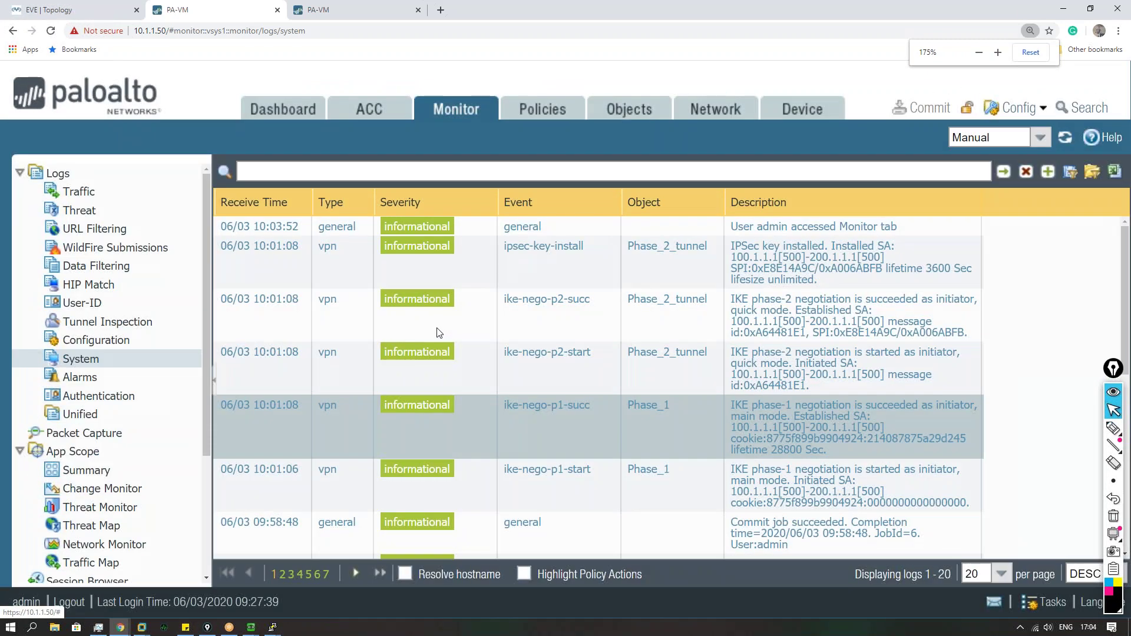
{"action": "scroll", "coordinate": [439, 333], "scroll_direction": "down", "scroll_amount": 1}
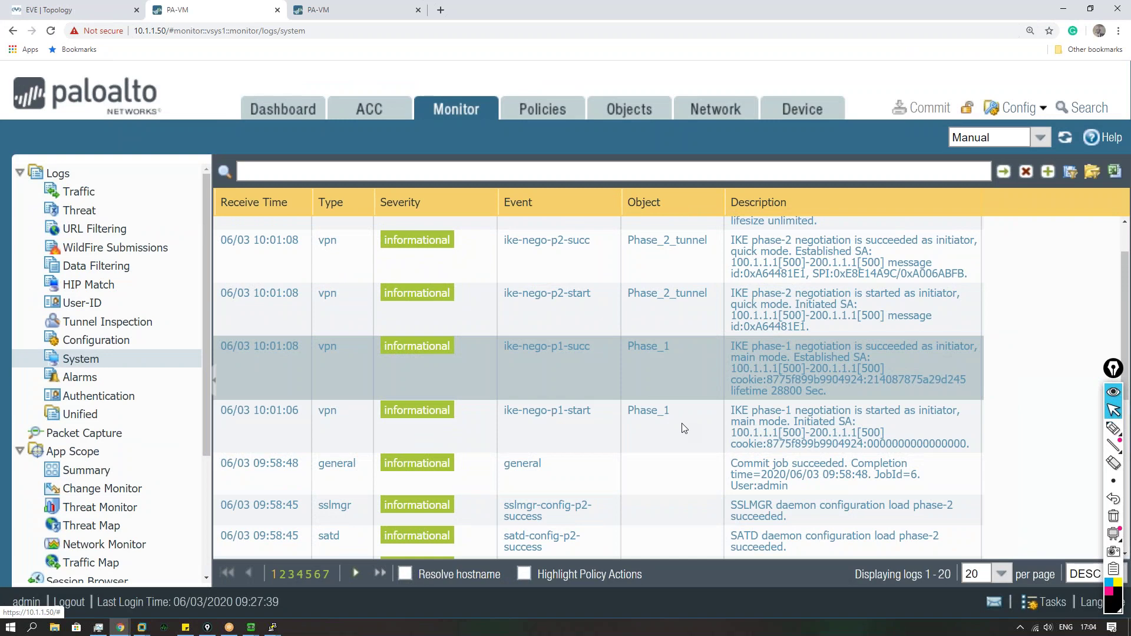
{"action": "scroll", "coordinate": [683, 424], "scroll_direction": "up", "scroll_amount": 1}
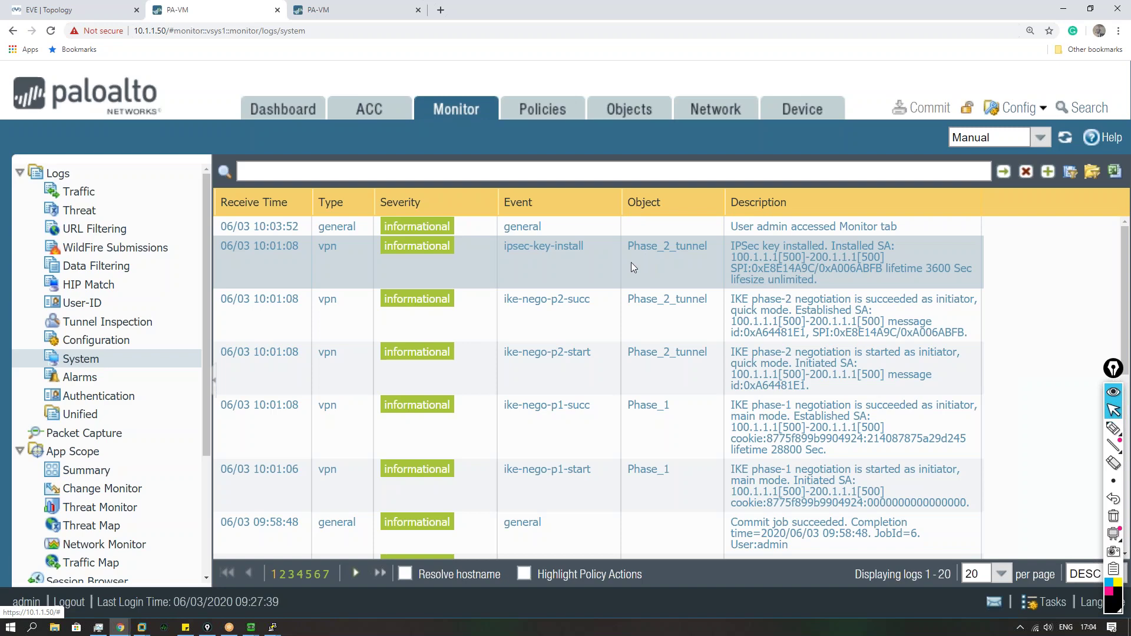
{"action": "key", "text": "ctrl+minus"}
{"action": "key", "text": "ctrl+minus"}
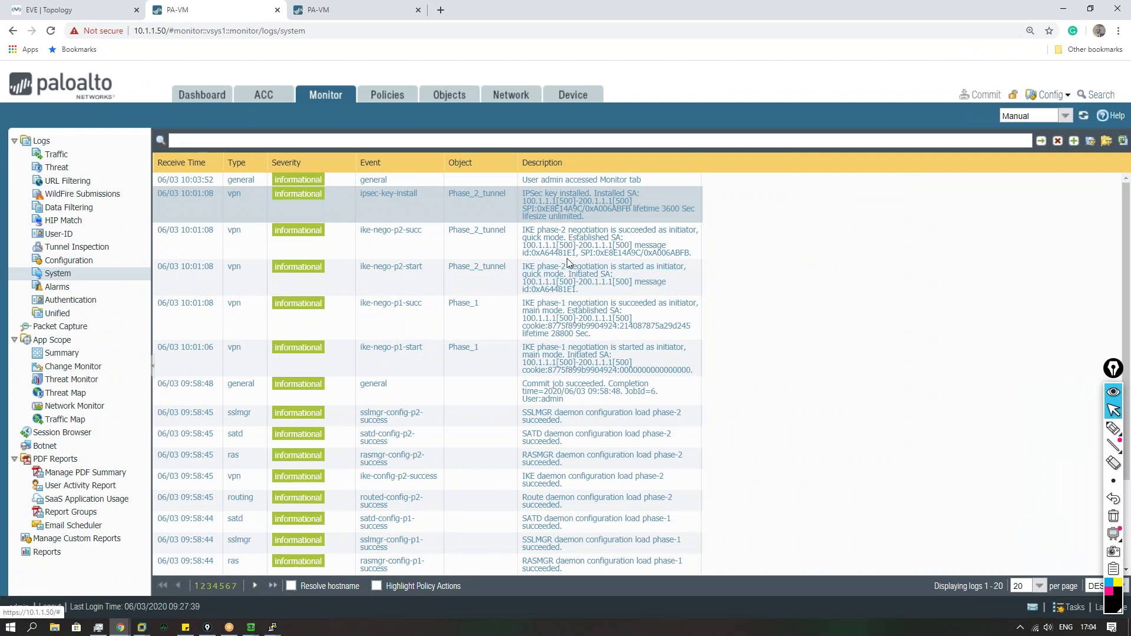
Step: Select the phase-2 success log entry, then review IKE gateways and the Phase_2 IPSec crypto profile
{"action": "left_click", "coordinate": [410, 251]}
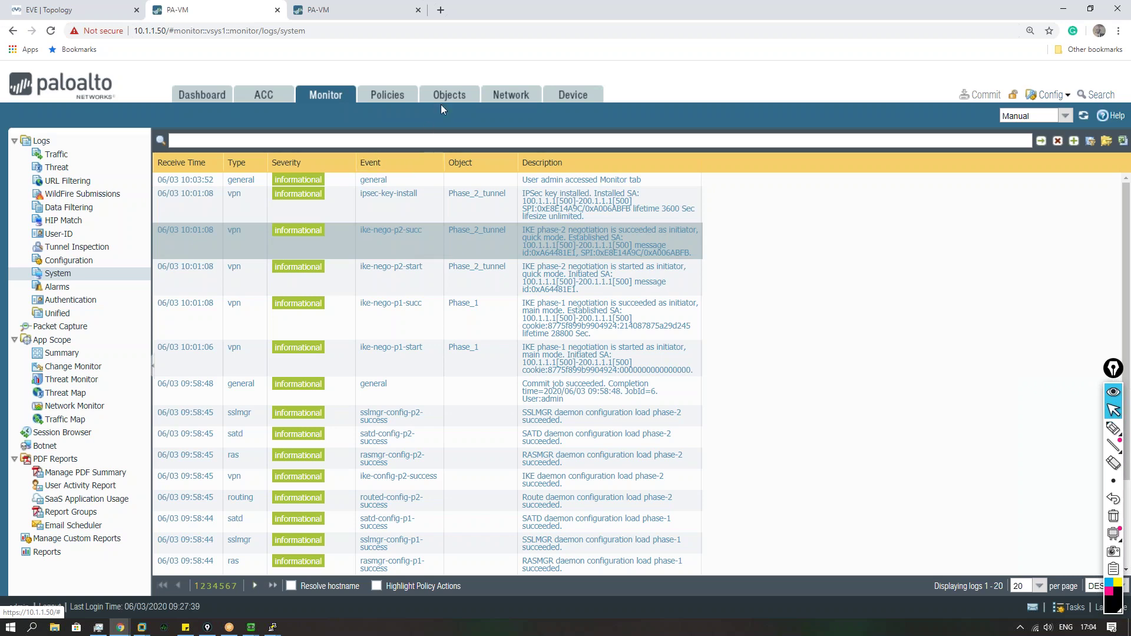
{"action": "key", "text": "ctrl+minus"}
{"action": "left_click", "coordinate": [458, 93]}
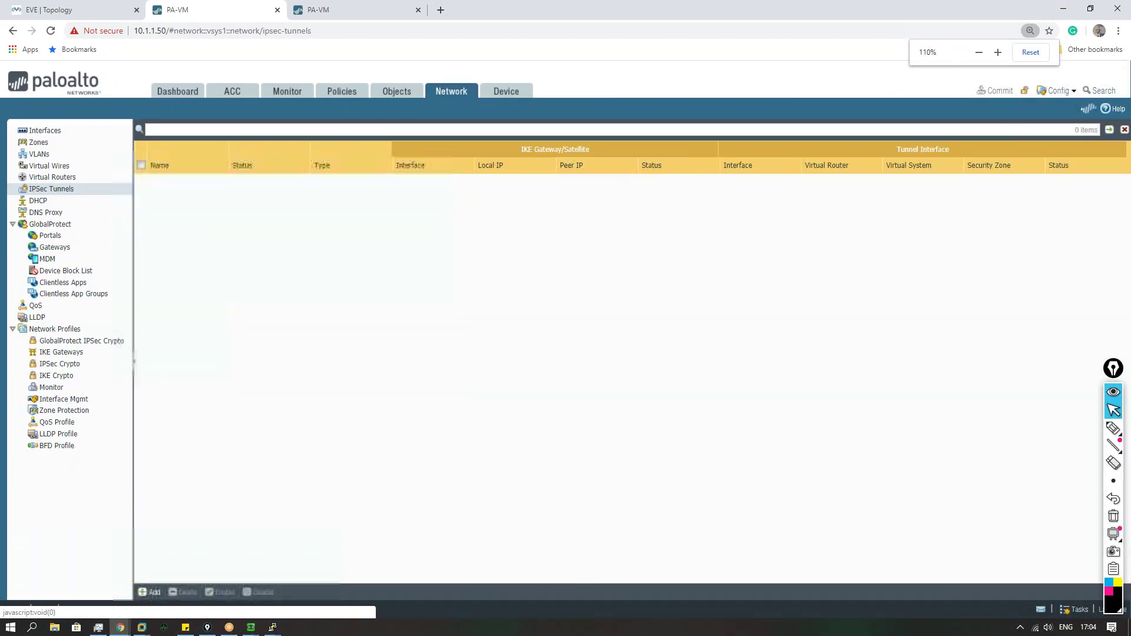
{"action": "left_click", "coordinate": [66, 352]}
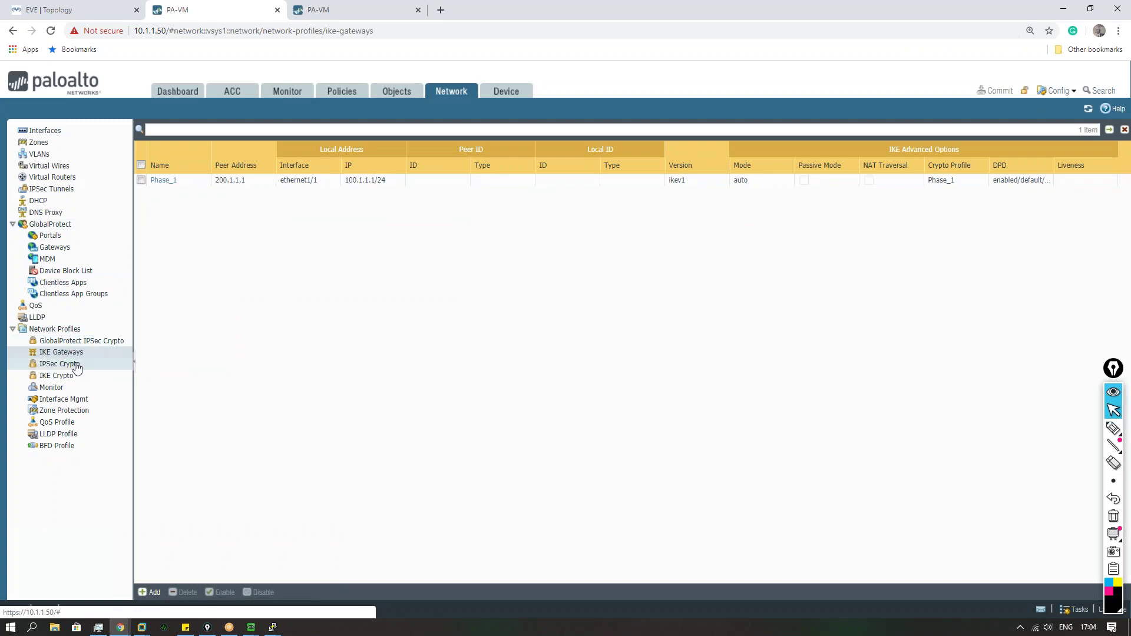
{"action": "left_click", "coordinate": [65, 364]}
{"action": "left_click", "coordinate": [164, 203]}
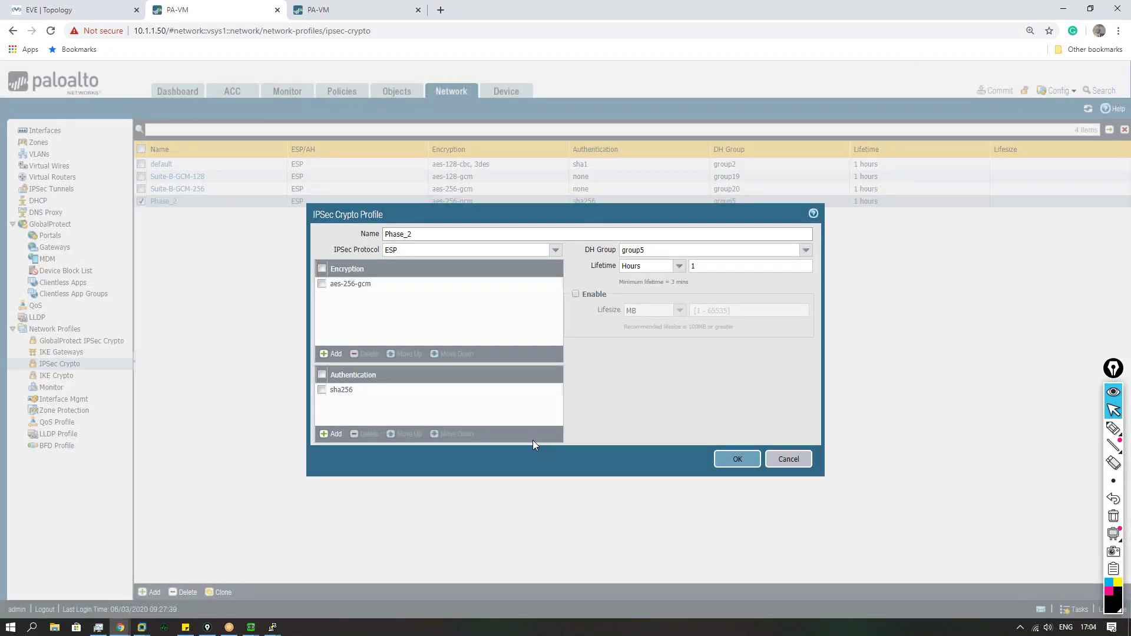
{"action": "key", "text": "Escape"}
Step: Review Phase_2_tunnel's settings and the Phase_2 crypto profile, then return to the System log
{"action": "left_click", "coordinate": [77, 189]}
{"action": "left_click", "coordinate": [189, 181]}
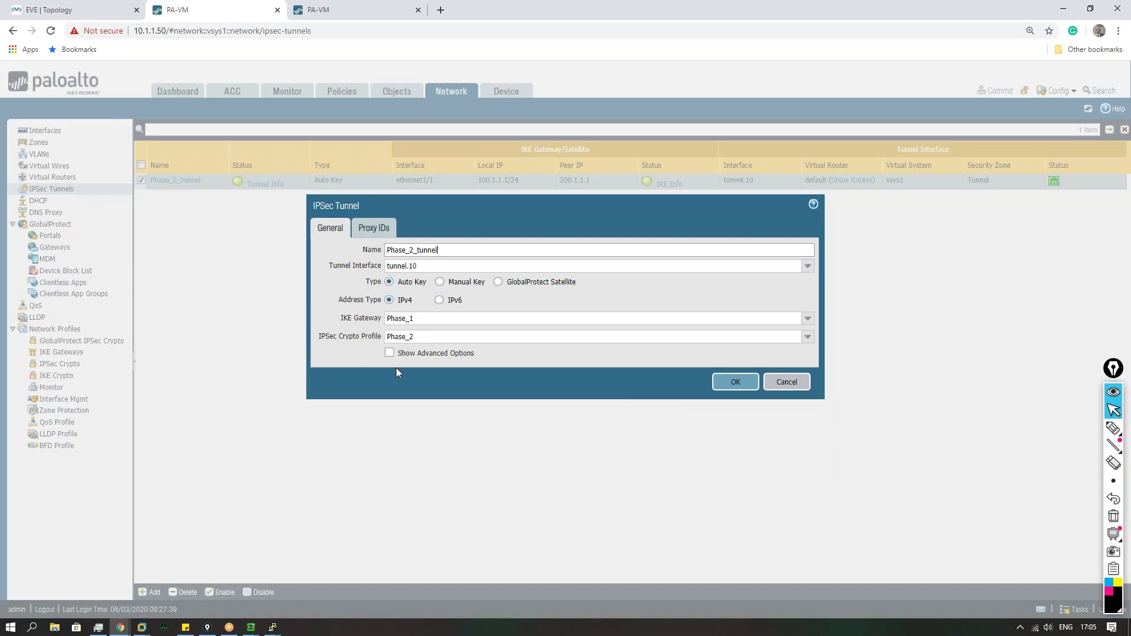
{"action": "key", "text": "Escape"}
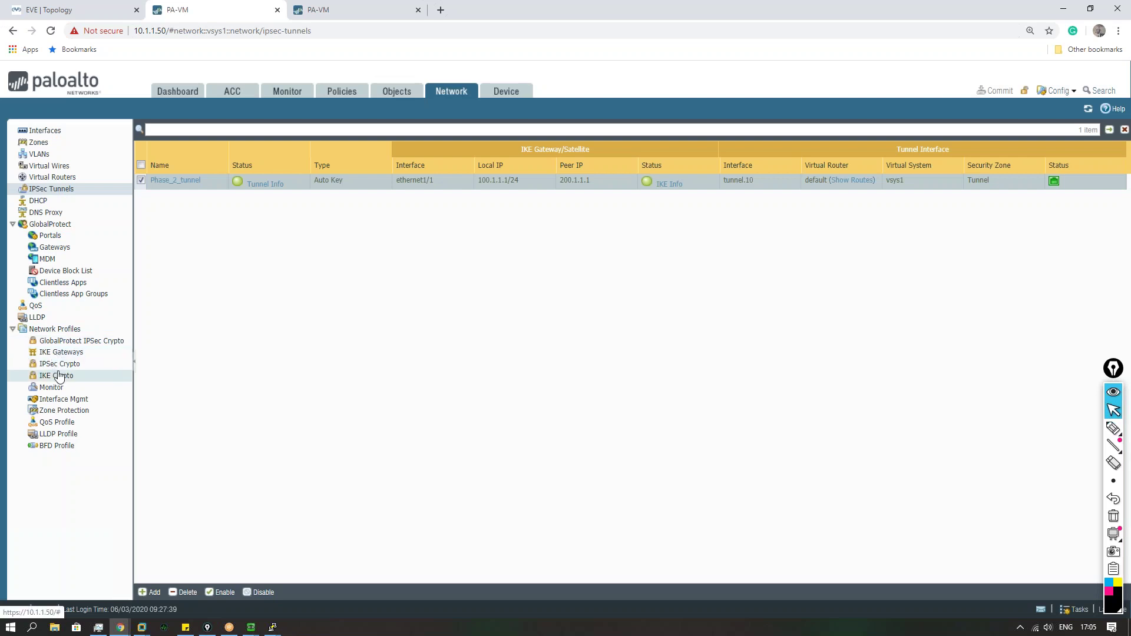
{"action": "left_click", "coordinate": [59, 375]}
{"action": "left_click", "coordinate": [64, 365]}
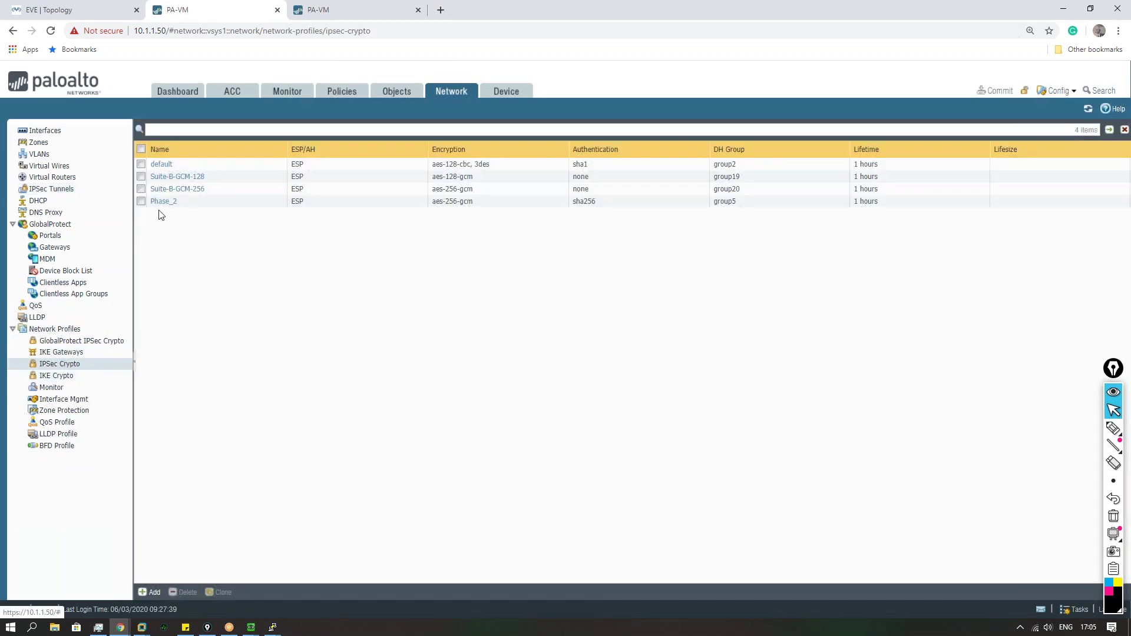
{"action": "left_click", "coordinate": [161, 203]}
{"action": "left_click", "coordinate": [161, 201]}
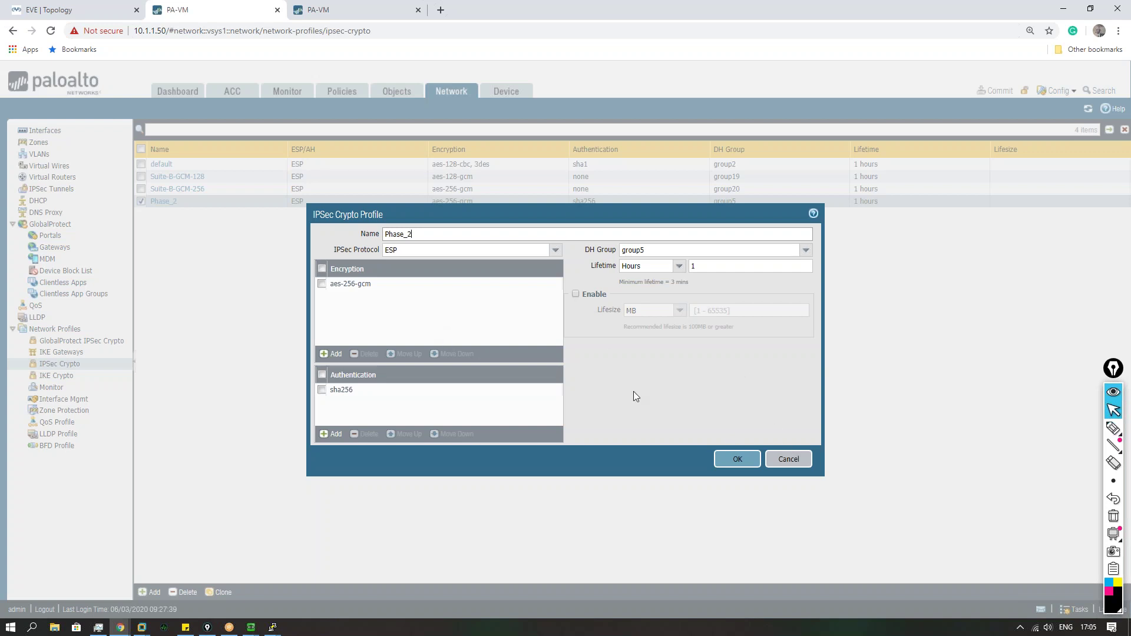
{"action": "left_click", "coordinate": [775, 466]}
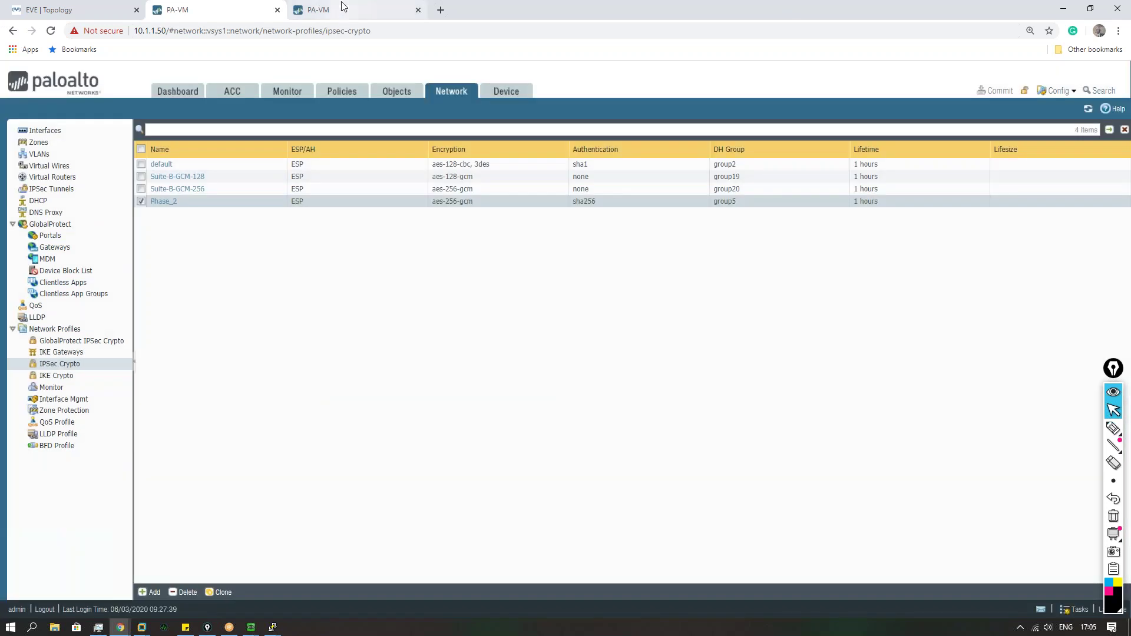
{"action": "left_click", "coordinate": [276, 95]}
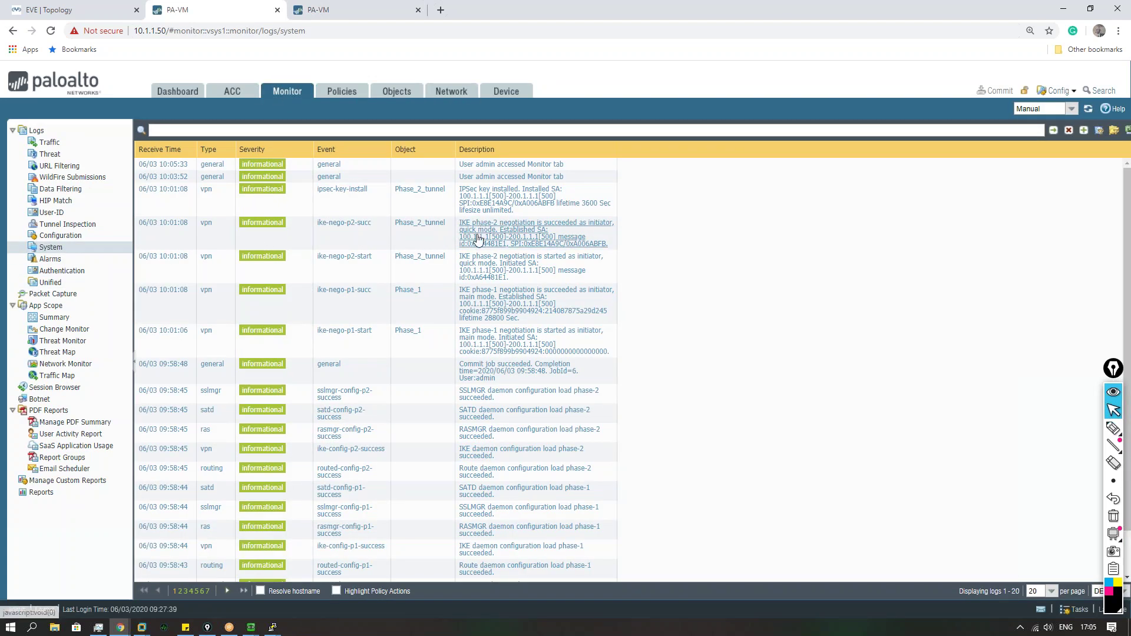
Step: On 10.1.1.100, set the Phase_2 IPSec crypto profile's authentication to sha1 and save
{"action": "left_click", "coordinate": [351, 11]}
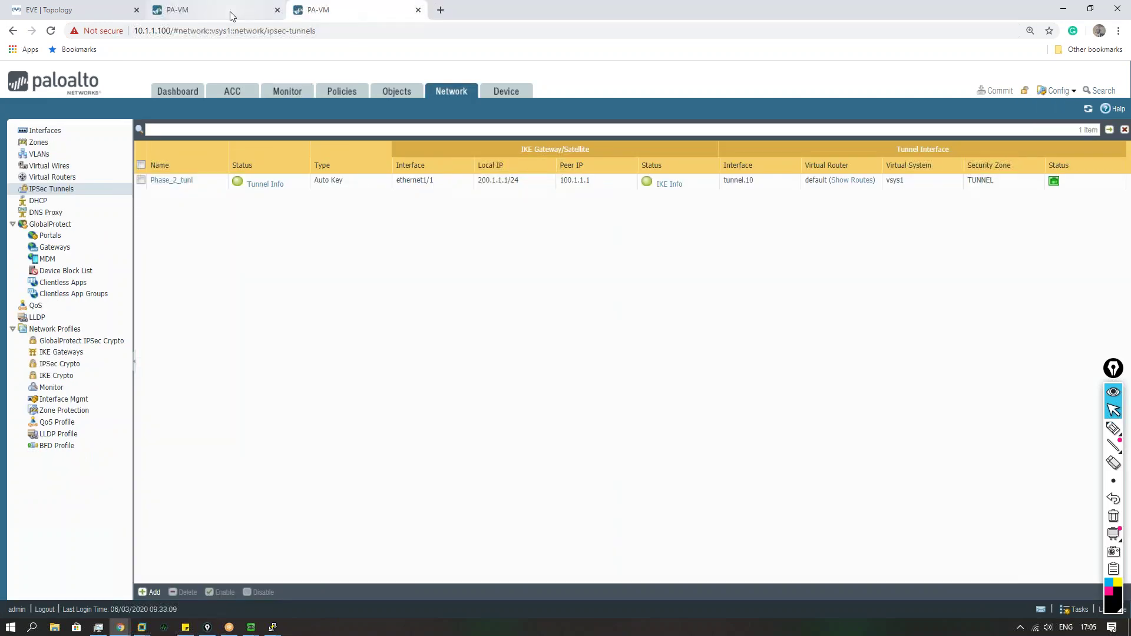
{"action": "left_click", "coordinate": [231, 10]}
{"action": "left_click", "coordinate": [350, 11]}
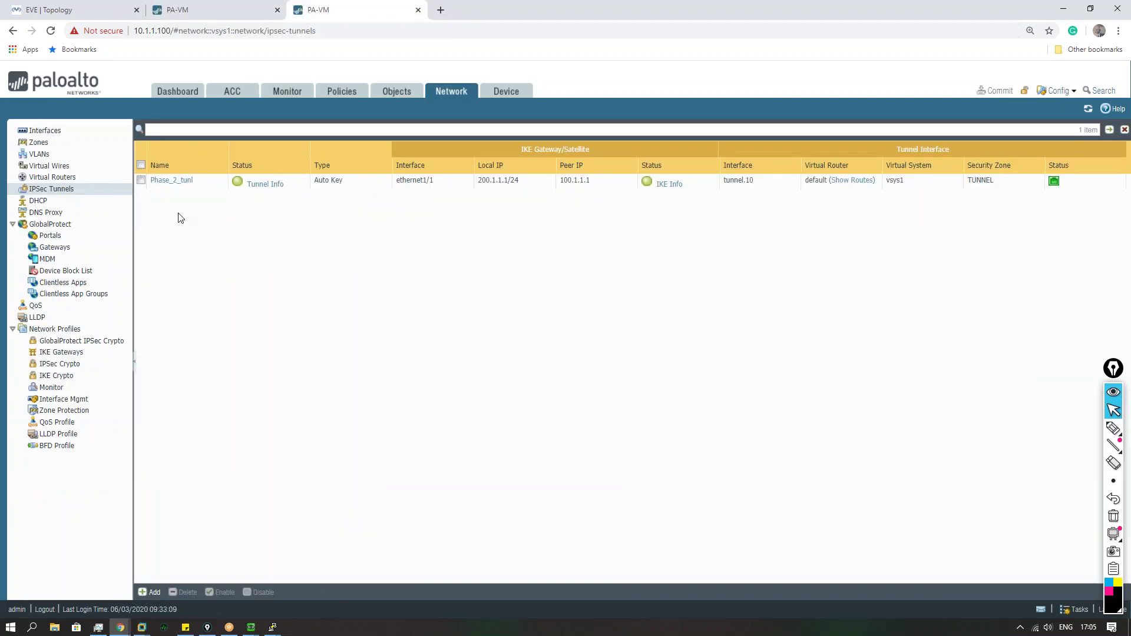
{"action": "left_click", "coordinate": [74, 364]}
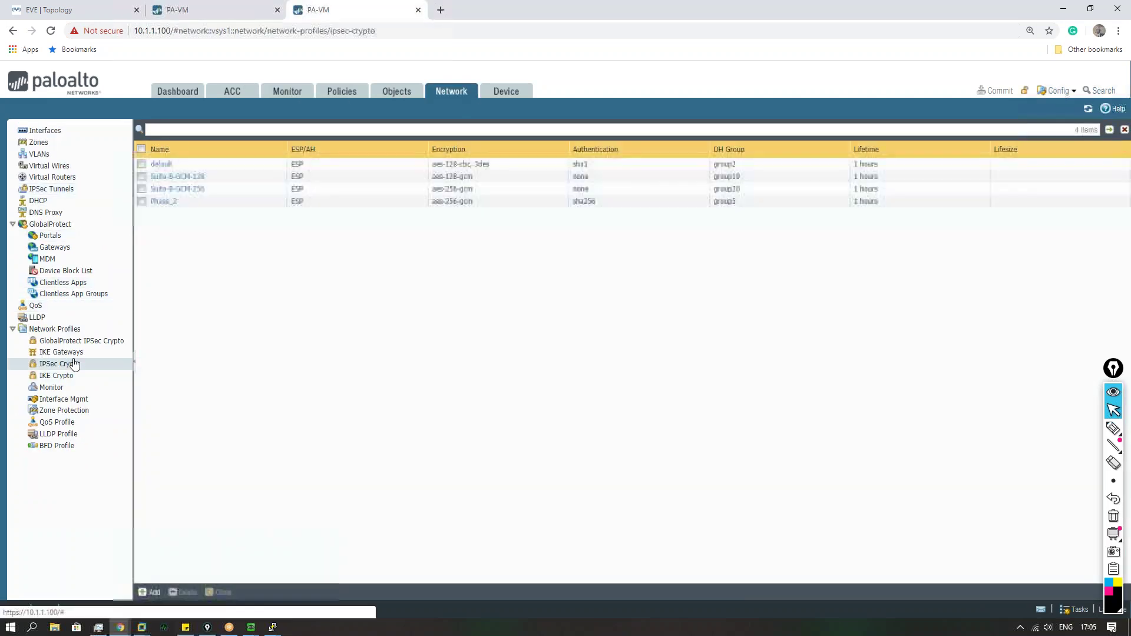
{"action": "left_click", "coordinate": [167, 202]}
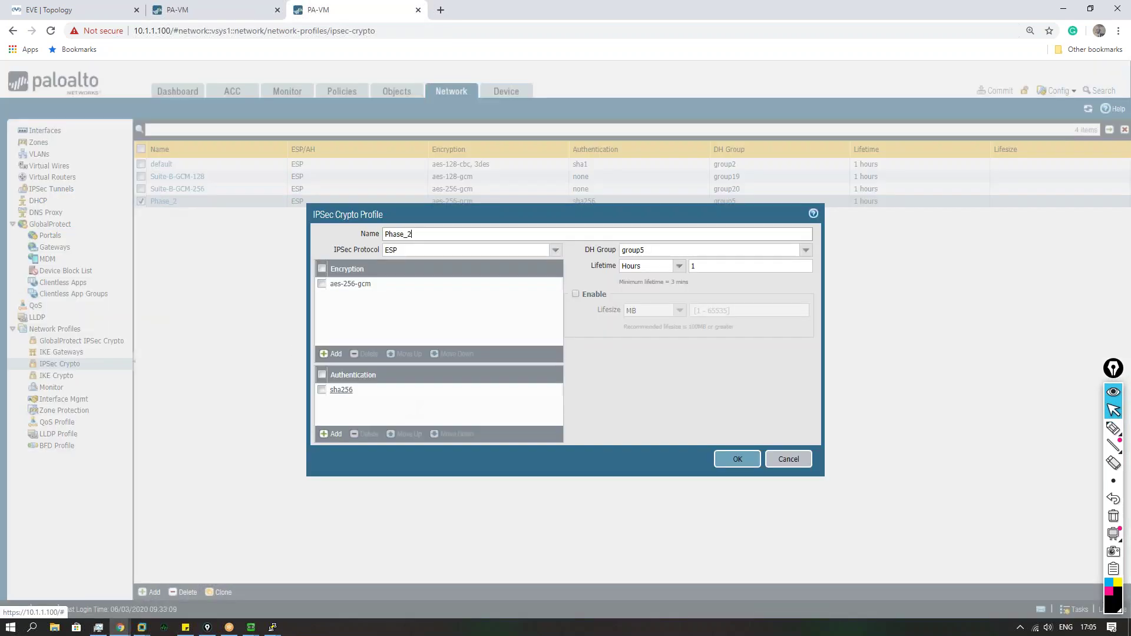
{"action": "left_click", "coordinate": [345, 390]}
{"action": "left_click", "coordinate": [361, 428]}
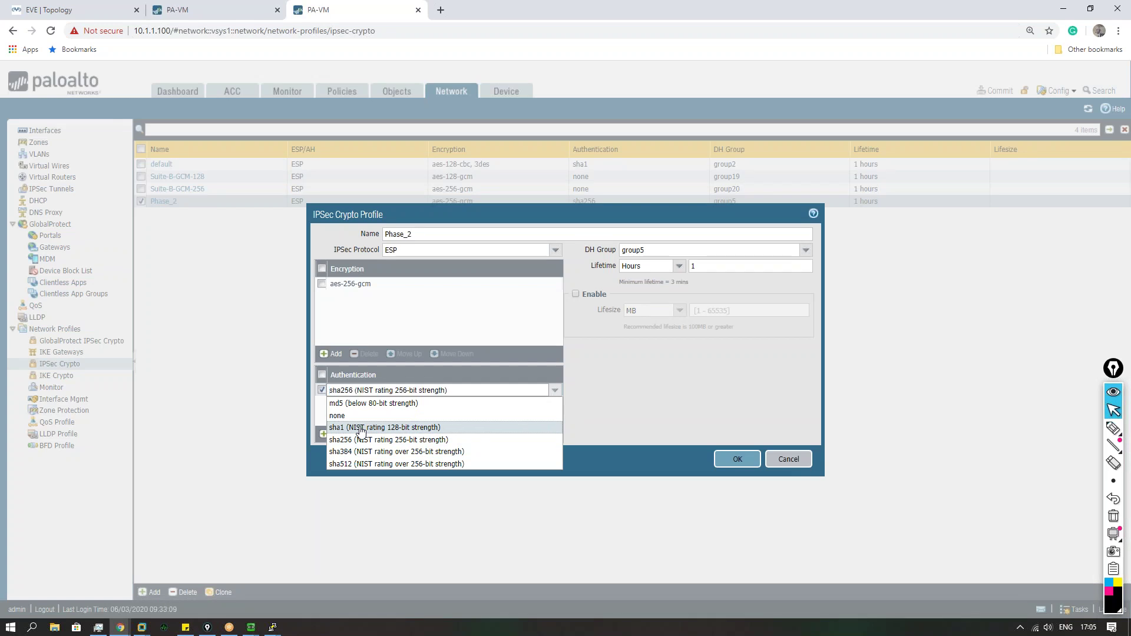
{"action": "left_click", "coordinate": [738, 459]}
Step: Commit the configuration on 10.1.1.100, briefly checking the 10.1.1.50 logs
{"action": "left_click", "coordinate": [996, 90]}
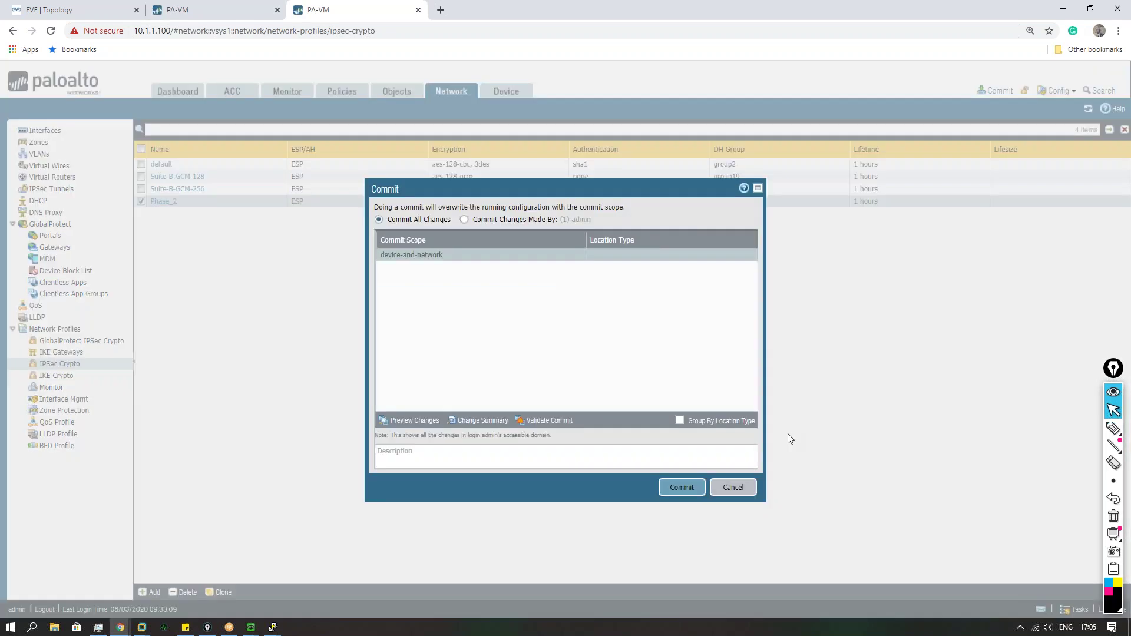
{"action": "left_click", "coordinate": [678, 493]}
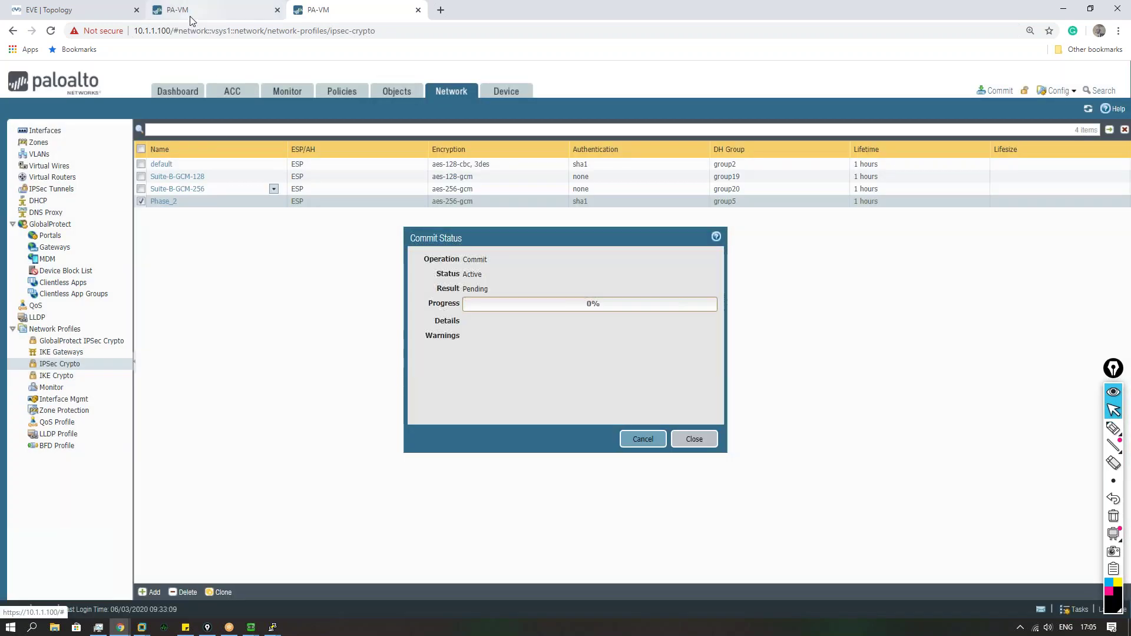
{"action": "left_click", "coordinate": [190, 18]}
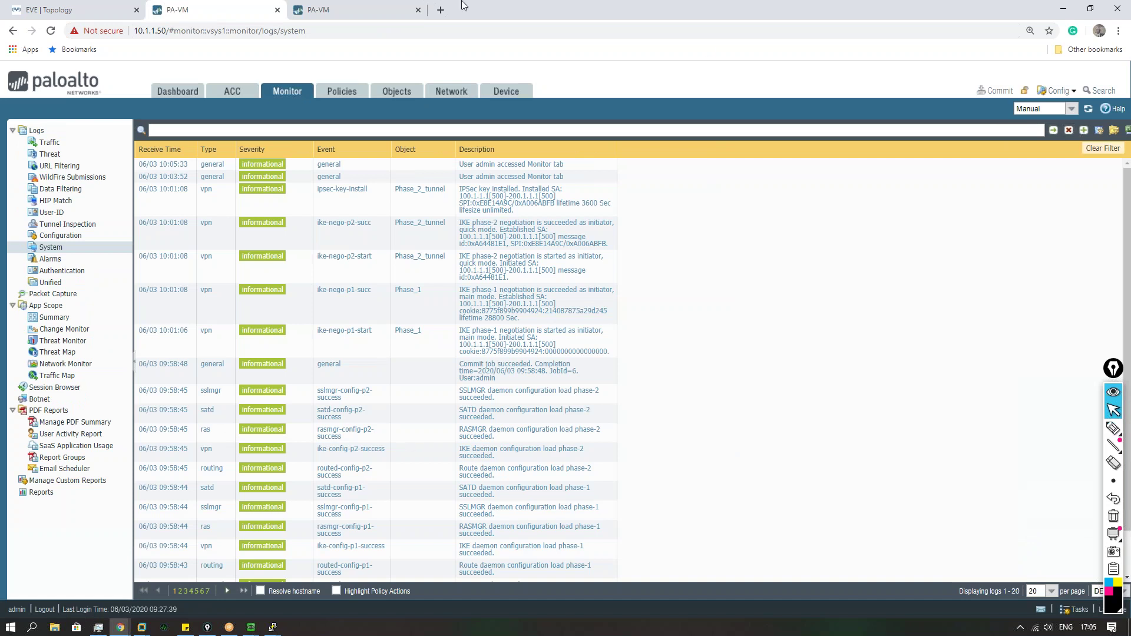
{"action": "left_click", "coordinate": [361, 14]}
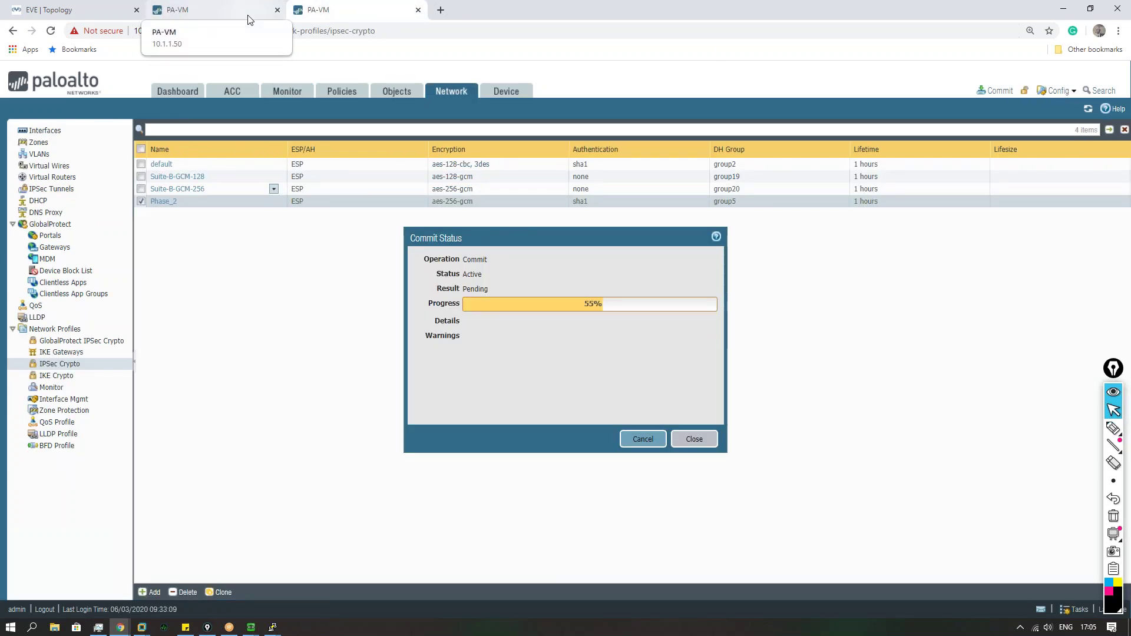
Step: Rerun VPC4's continuous ping to 172.16.1.1 and dismiss the finished commit status
{"action": "mouse_move", "coordinate": [288, 614]}
{"action": "left_click", "coordinate": [310, 591]}
{"action": "key", "text": "Up"}
{"action": "key", "text": "Return"}
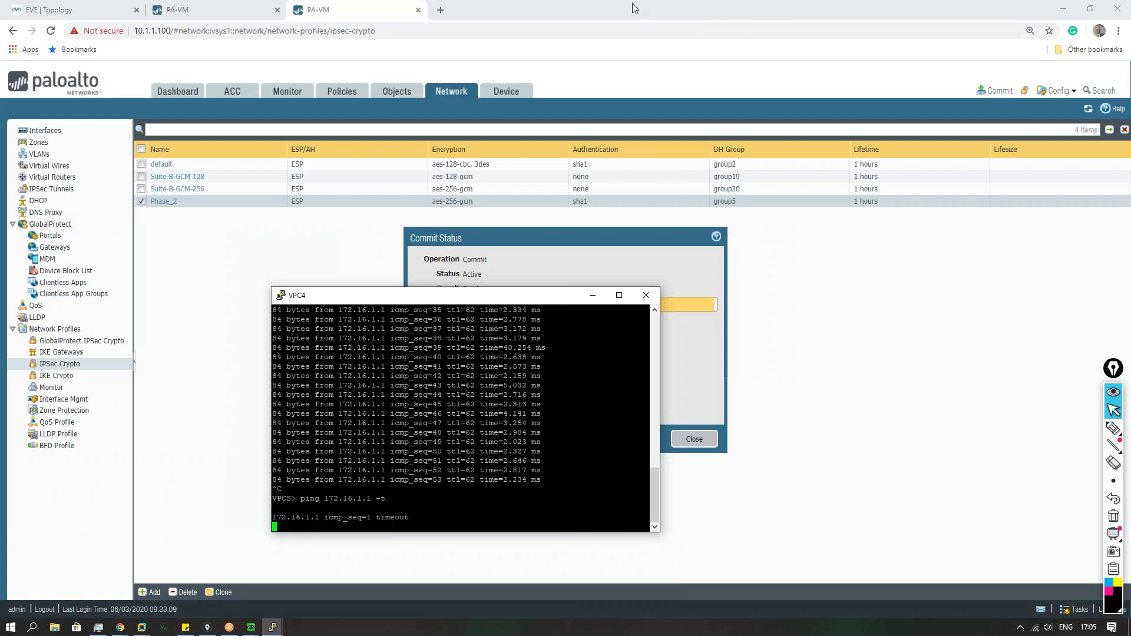
{"action": "left_click", "coordinate": [266, 248]}
{"action": "left_click", "coordinate": [675, 439]}
Step: Refresh the 10.1.1.50 System log repeatedly and open the failed phase-2 negotiation entry
{"action": "left_click", "coordinate": [220, 10]}
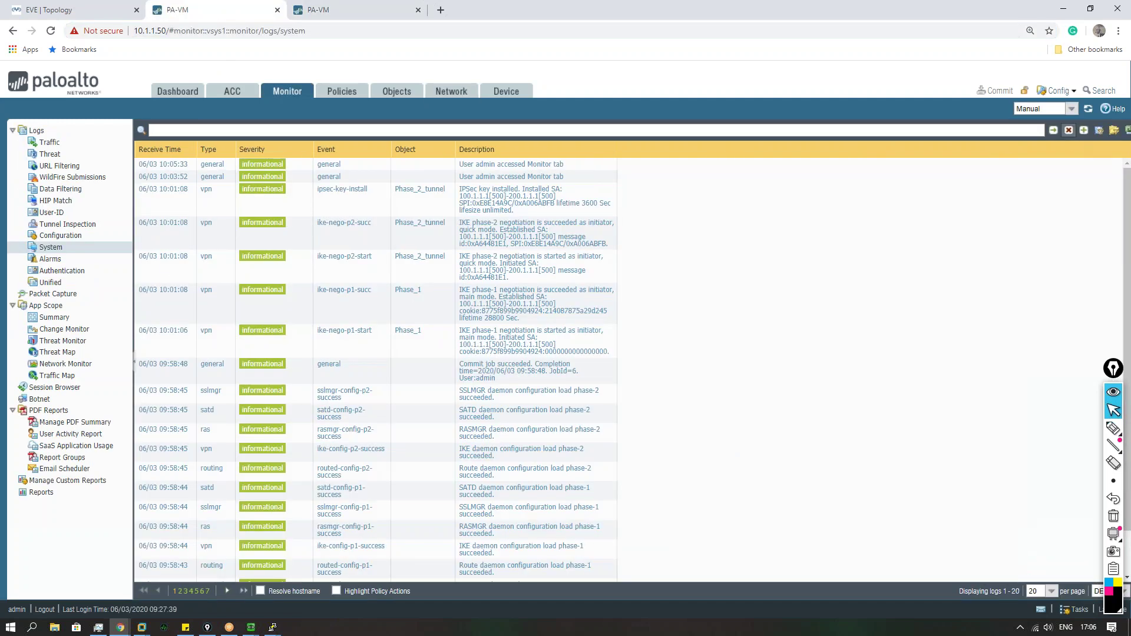
{"action": "left_click", "coordinate": [1089, 109]}
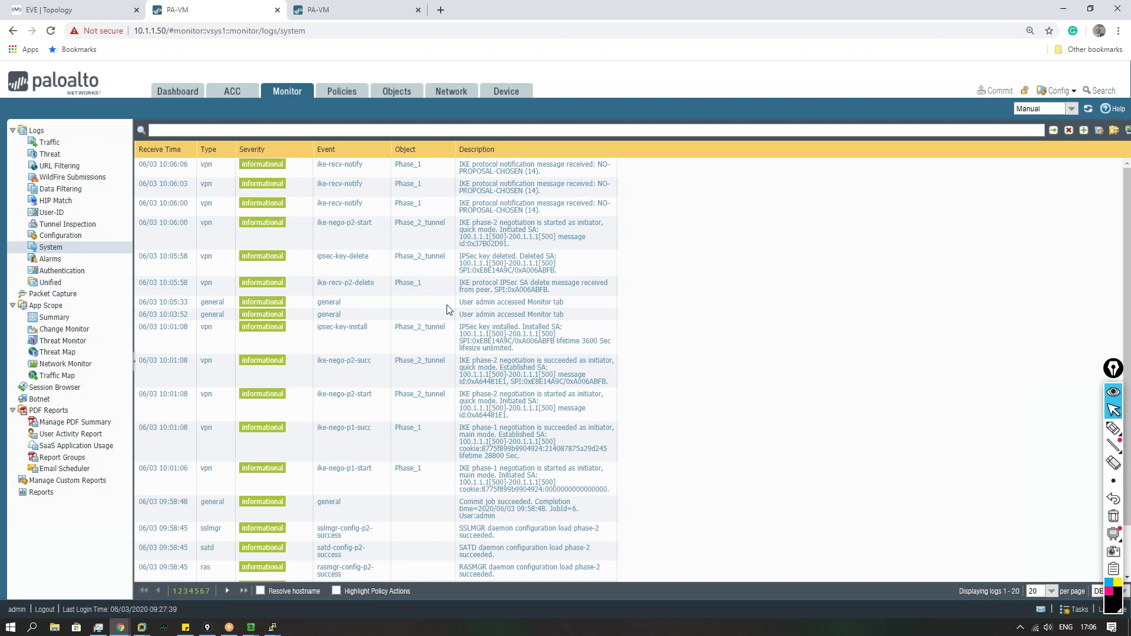
{"action": "left_click", "coordinate": [1089, 109]}
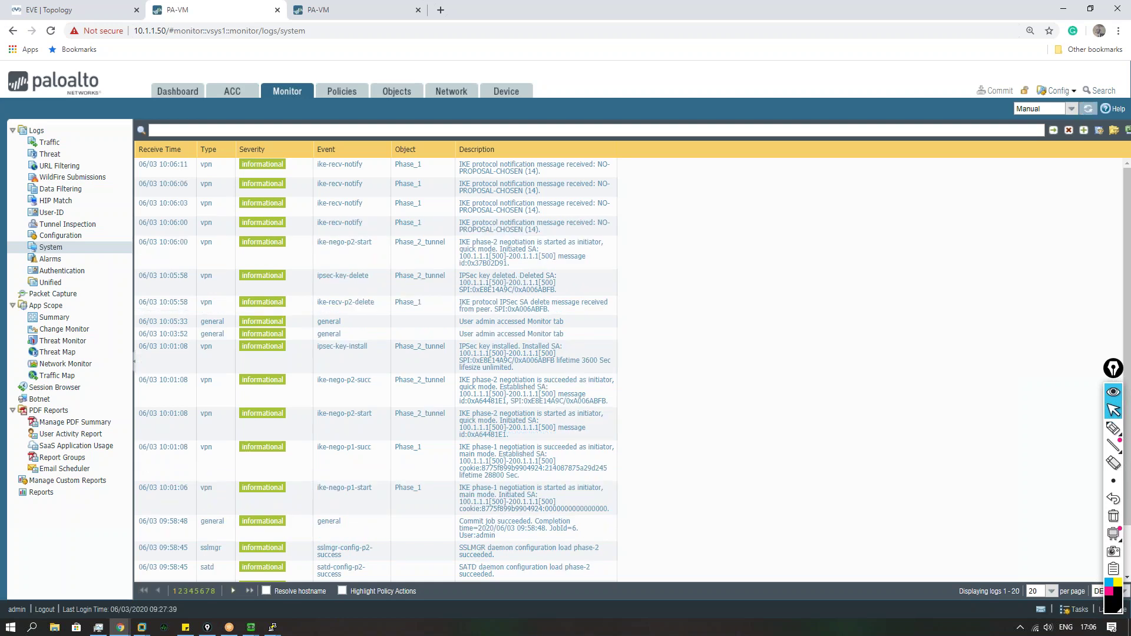
{"action": "left_click", "coordinate": [1088, 110]}
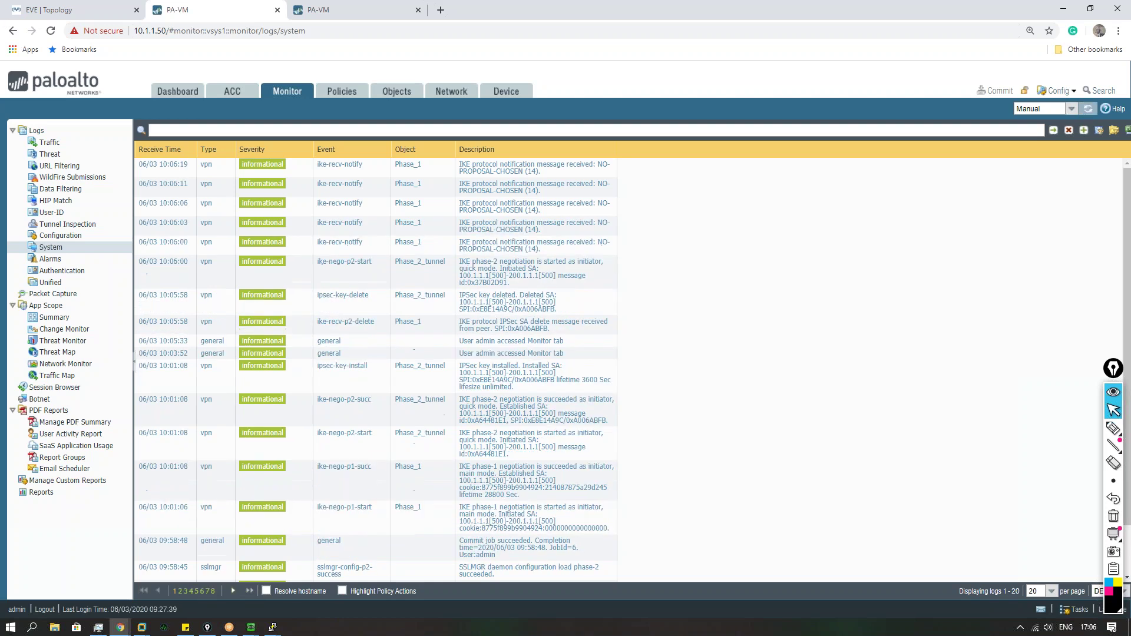
{"action": "left_click", "coordinate": [1089, 109]}
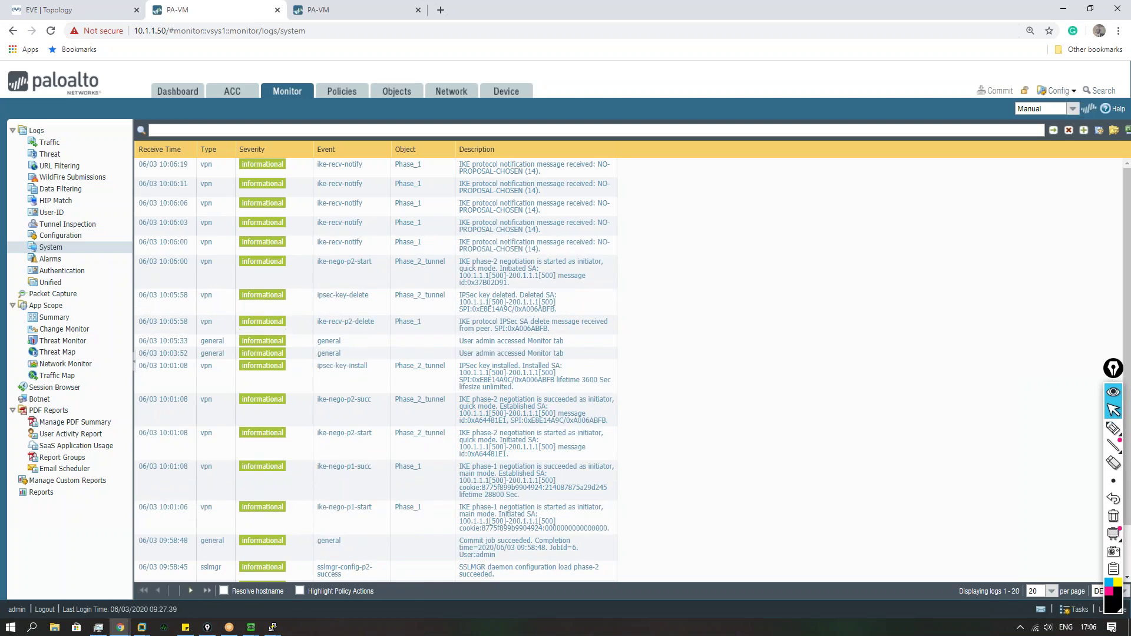
{"action": "left_click", "coordinate": [1088, 109]}
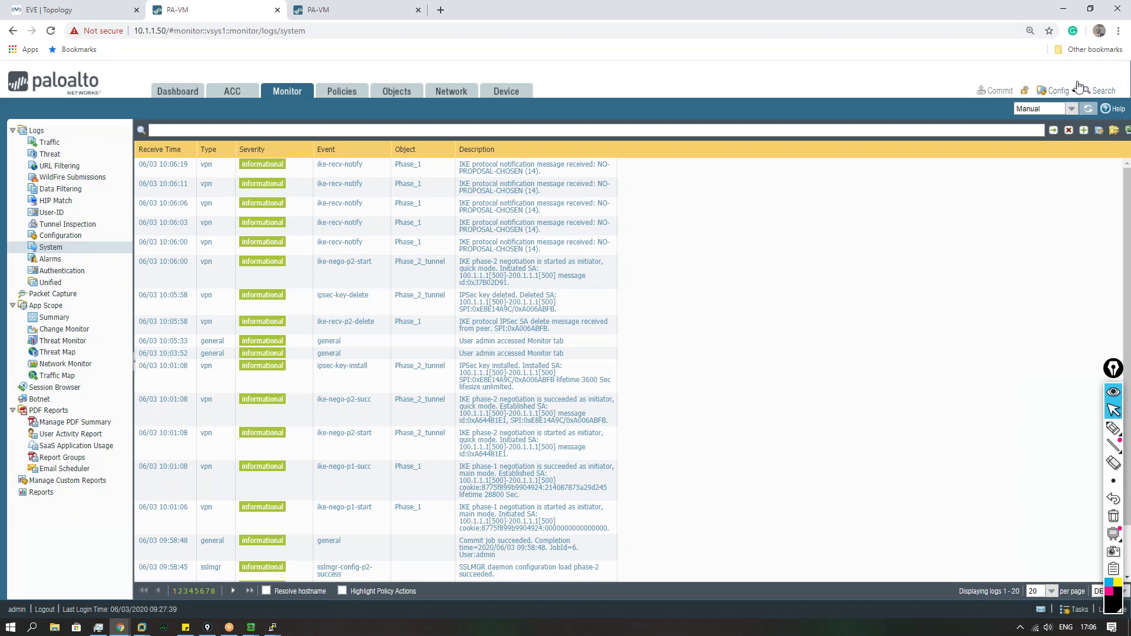
{"action": "left_click", "coordinate": [1088, 109]}
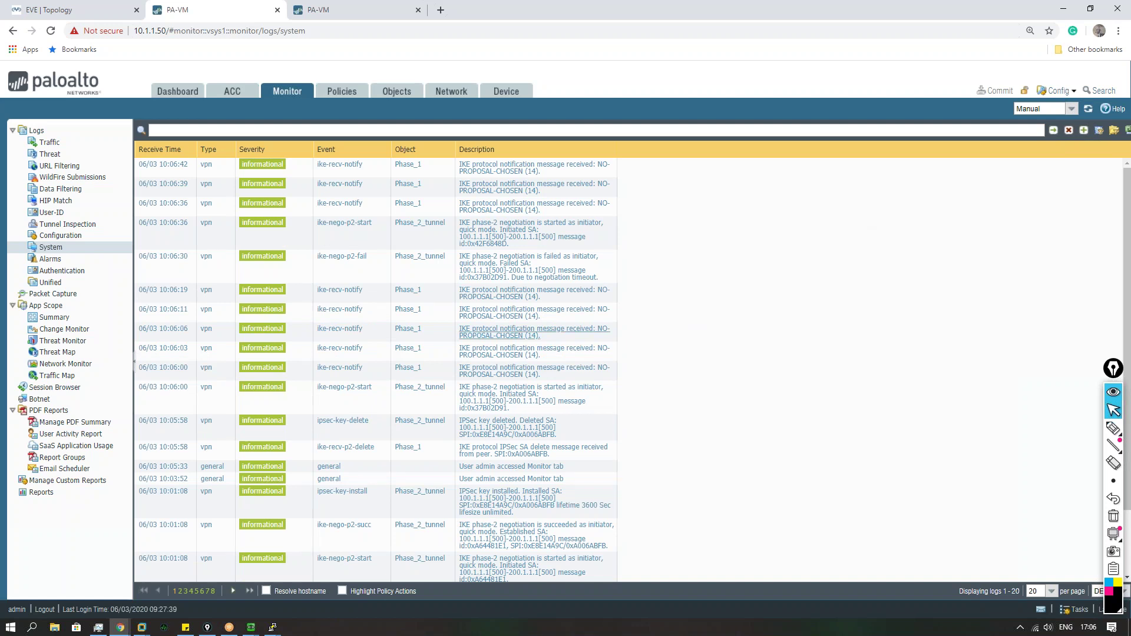
{"action": "left_click", "coordinate": [363, 273]}
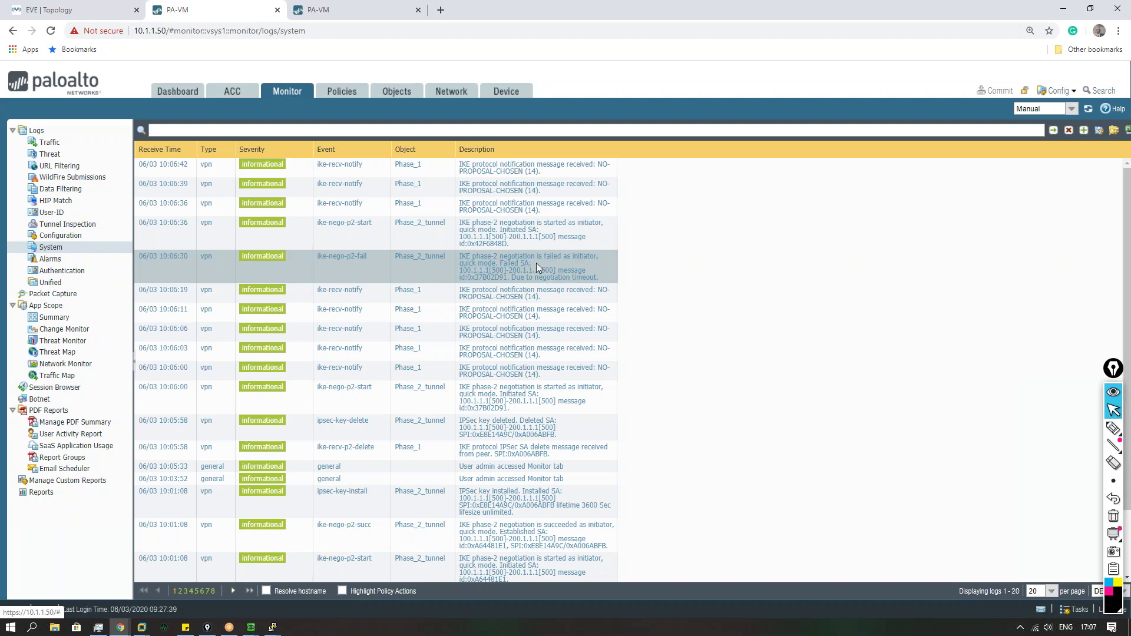
Step: On 10.1.1.100, check the Phase_1 IKE gateway's advanced options, keep exchange mode auto, and cancel
{"action": "left_click", "coordinate": [348, 12]}
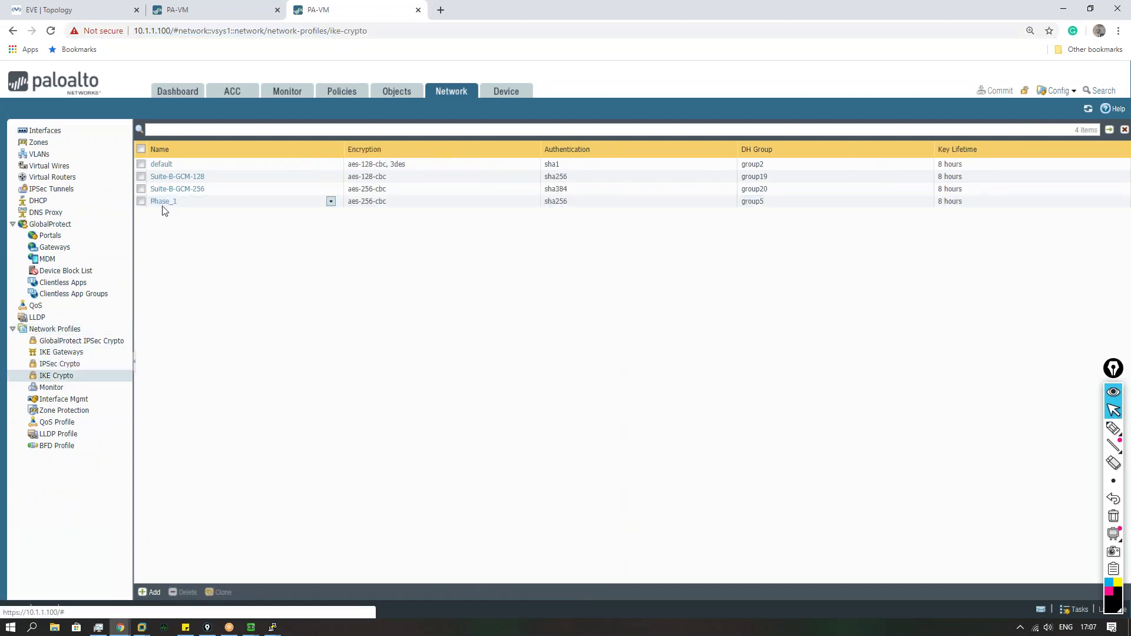
{"action": "left_click", "coordinate": [78, 352]}
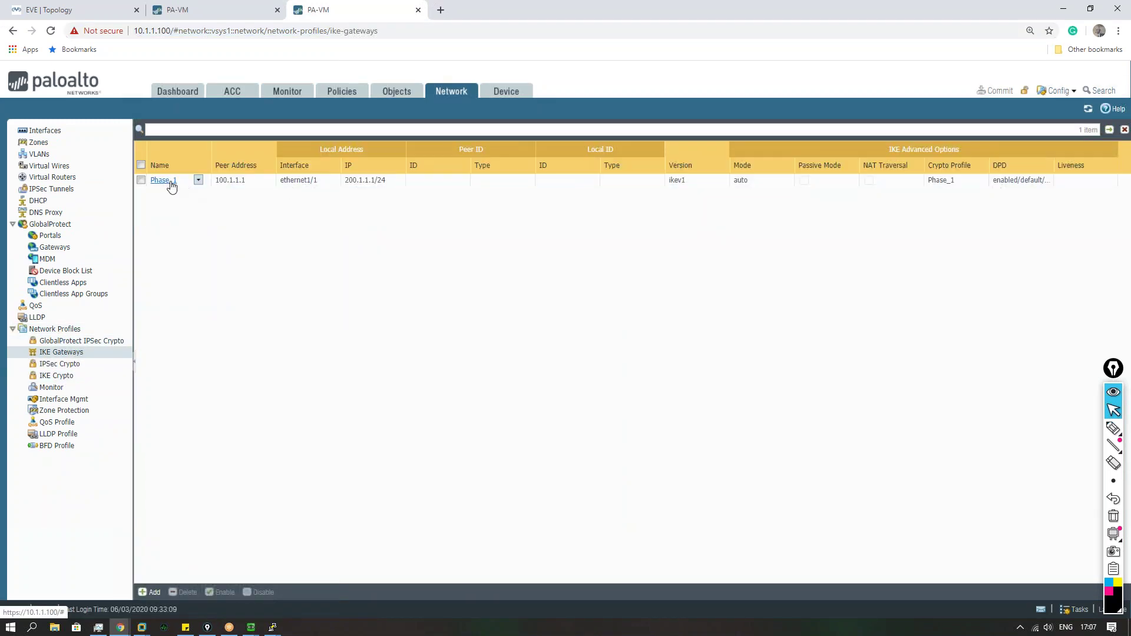
{"action": "left_click", "coordinate": [168, 182]}
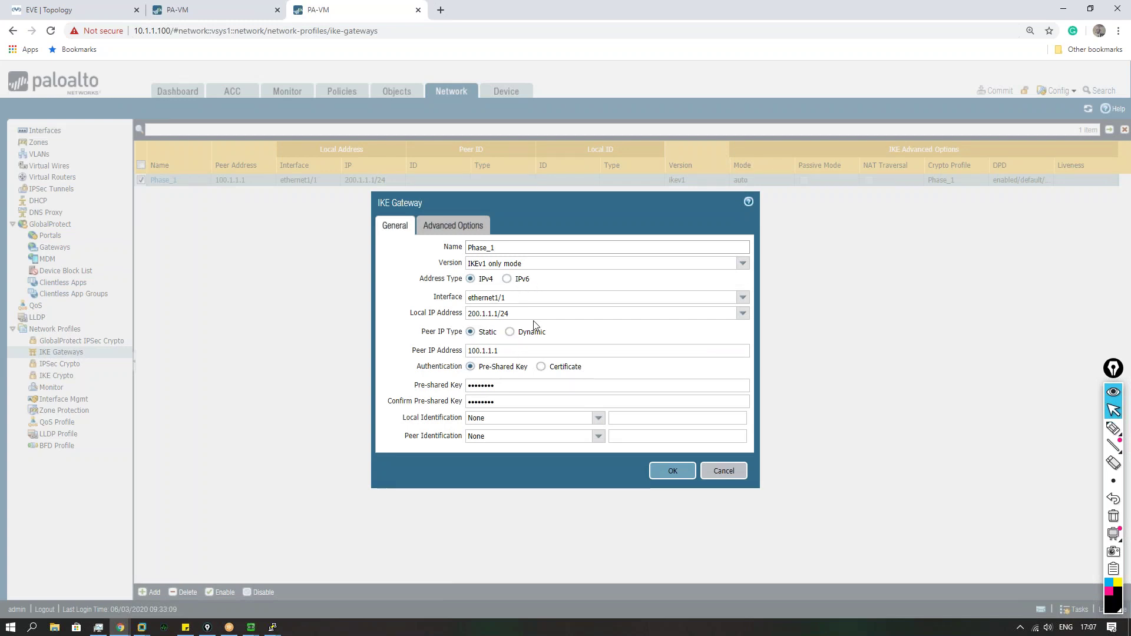
{"action": "left_click", "coordinate": [453, 226]}
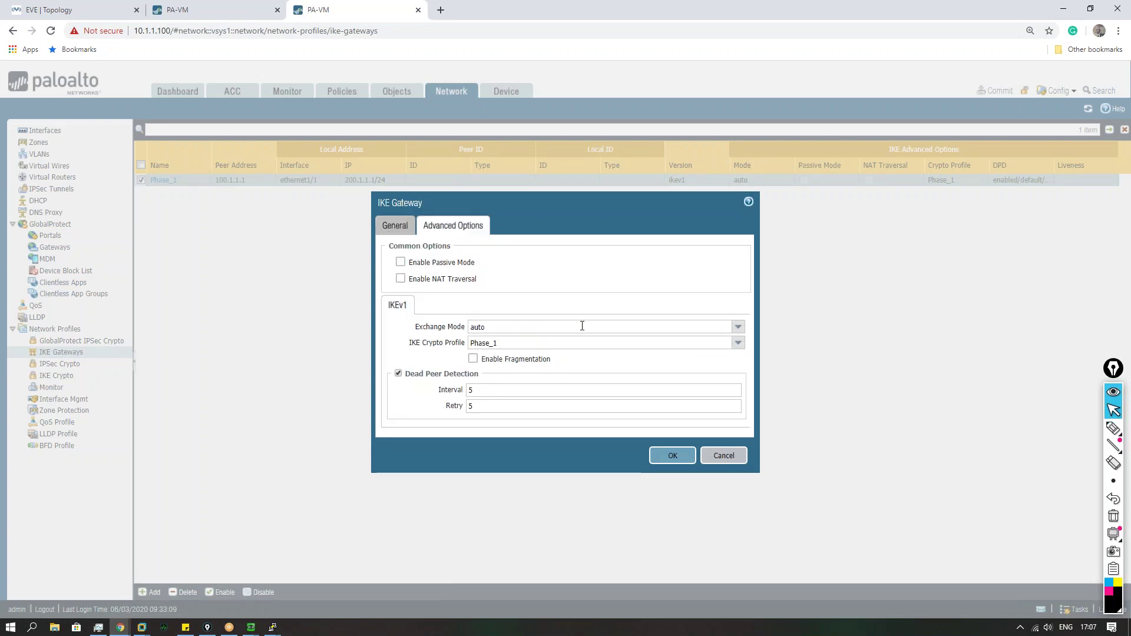
{"action": "left_click", "coordinate": [737, 328]}
{"action": "left_click", "coordinate": [511, 341]}
{"action": "left_click", "coordinate": [720, 451]}
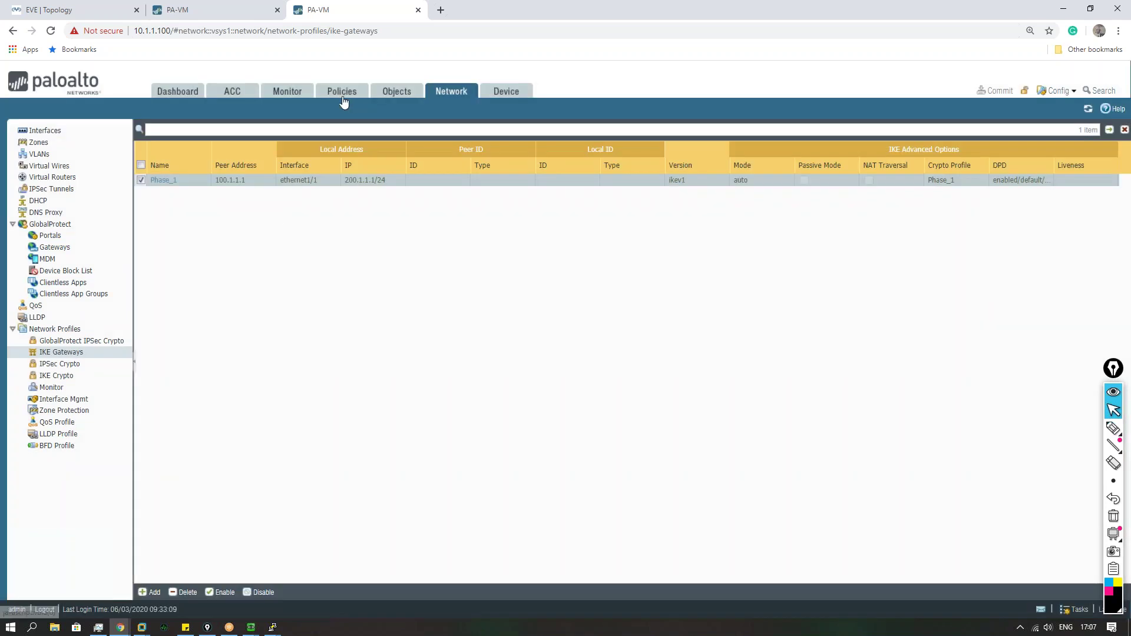
Step: Open 10.1.1.100's System log and inspect the phase-2 start and proposal-failure entries
{"action": "left_click", "coordinate": [286, 92]}
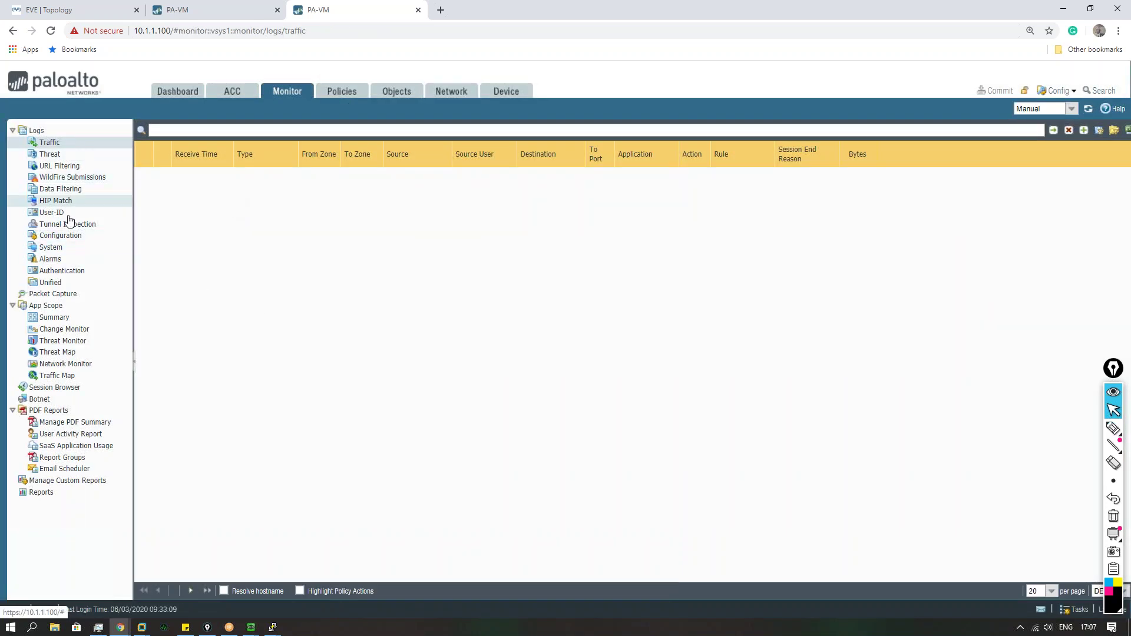
{"action": "left_click", "coordinate": [51, 248]}
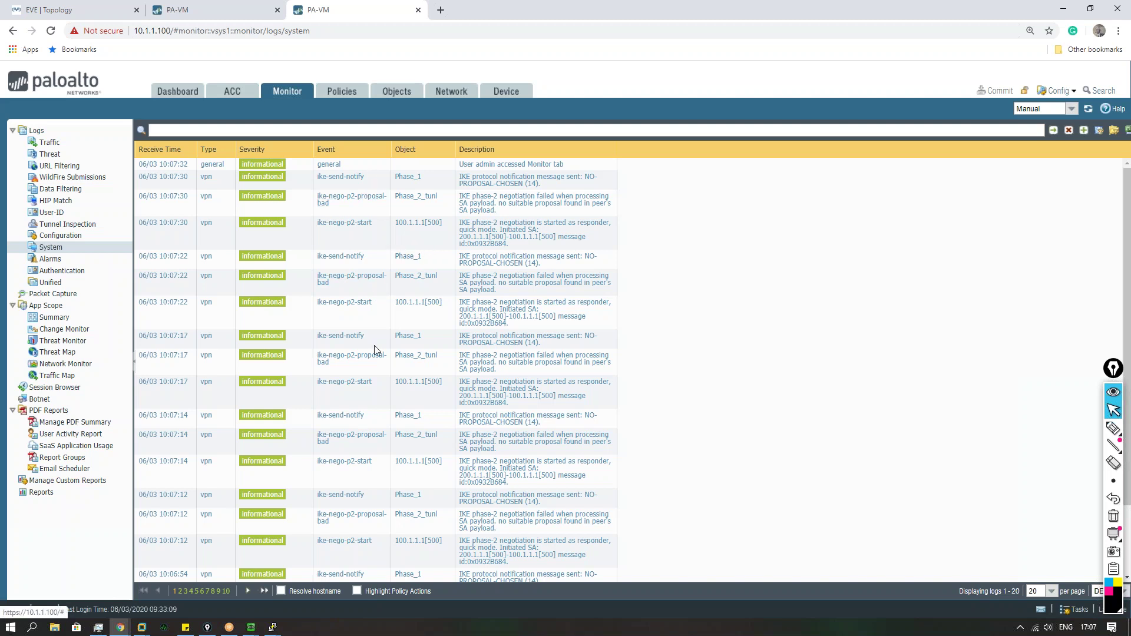
{"action": "left_click", "coordinate": [371, 316]}
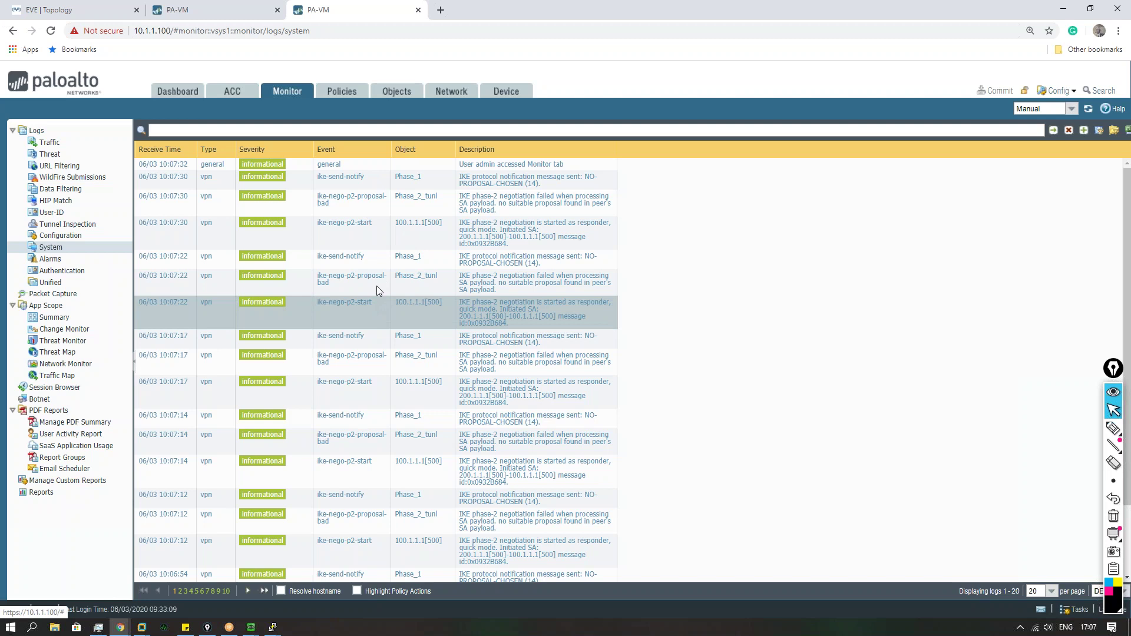
{"action": "left_click", "coordinate": [378, 286]}
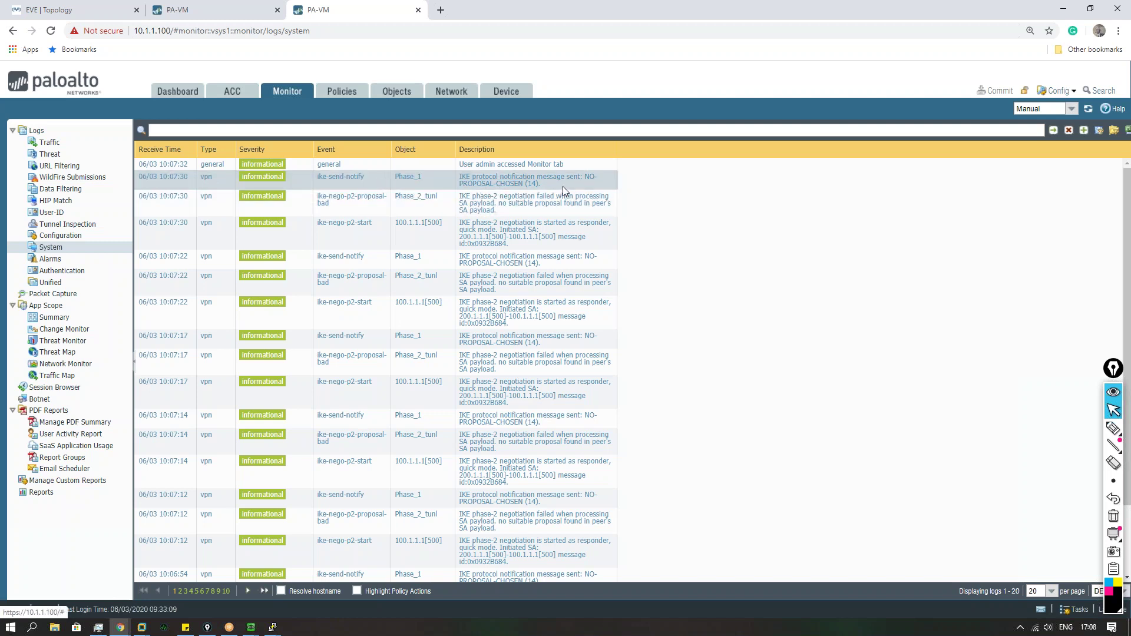
Step: Glance at the Phase_1 gateway and the IKE and IPSec crypto lists, then open the Phase_2 profile
{"action": "left_click", "coordinate": [450, 91]}
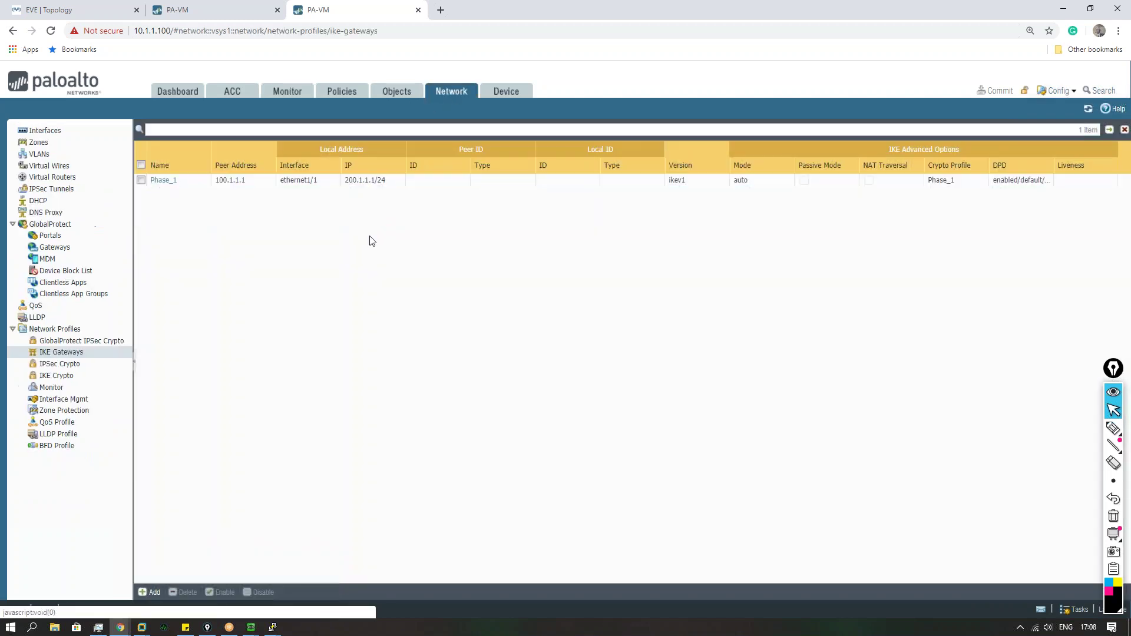
{"action": "left_click", "coordinate": [161, 181]}
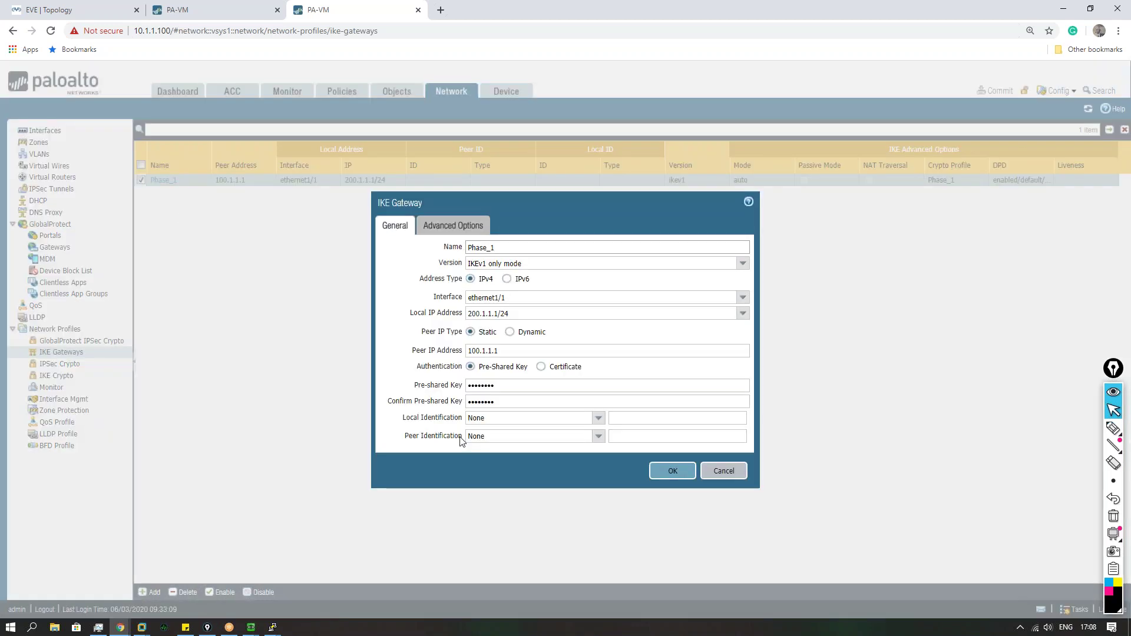
{"action": "key", "text": "Escape"}
{"action": "left_click", "coordinate": [61, 364]}
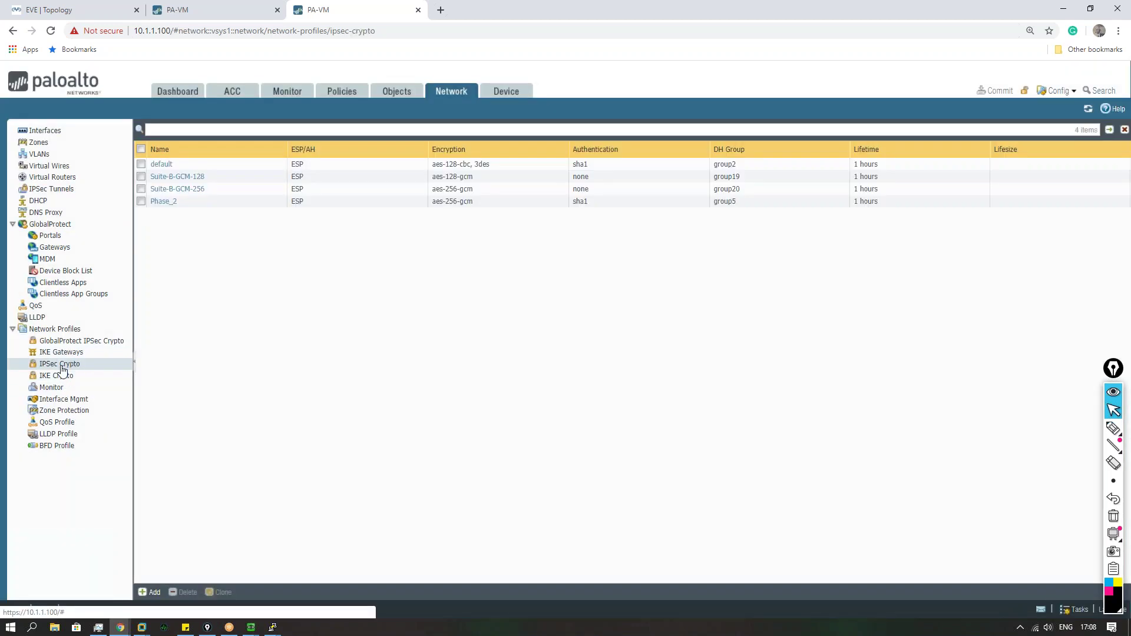
{"action": "left_click", "coordinate": [53, 377]}
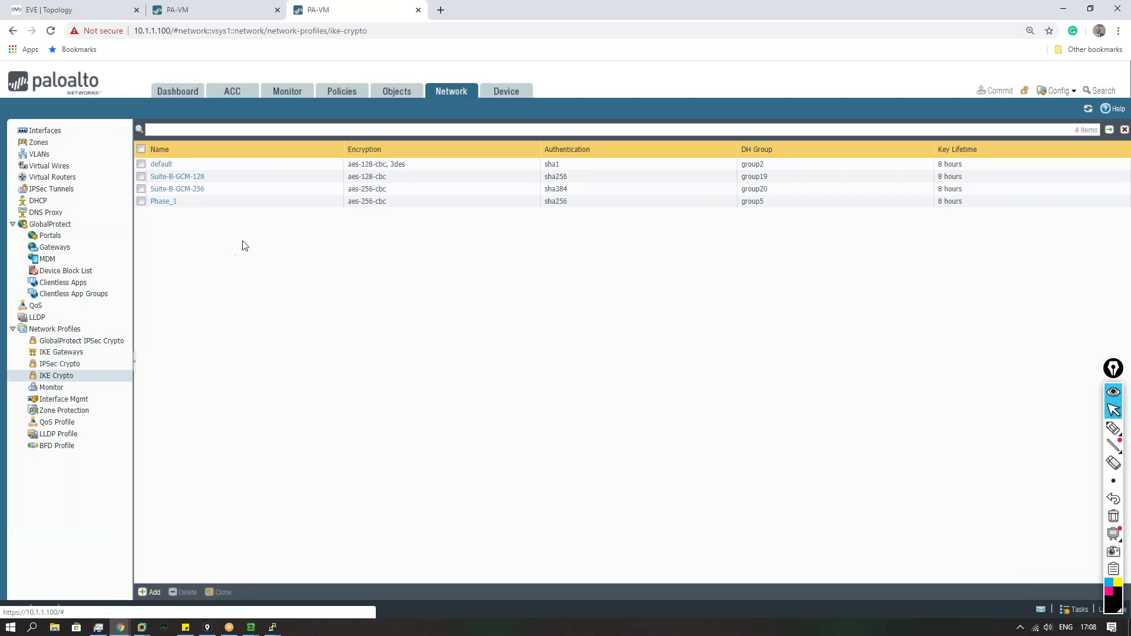
{"action": "left_click", "coordinate": [60, 364]}
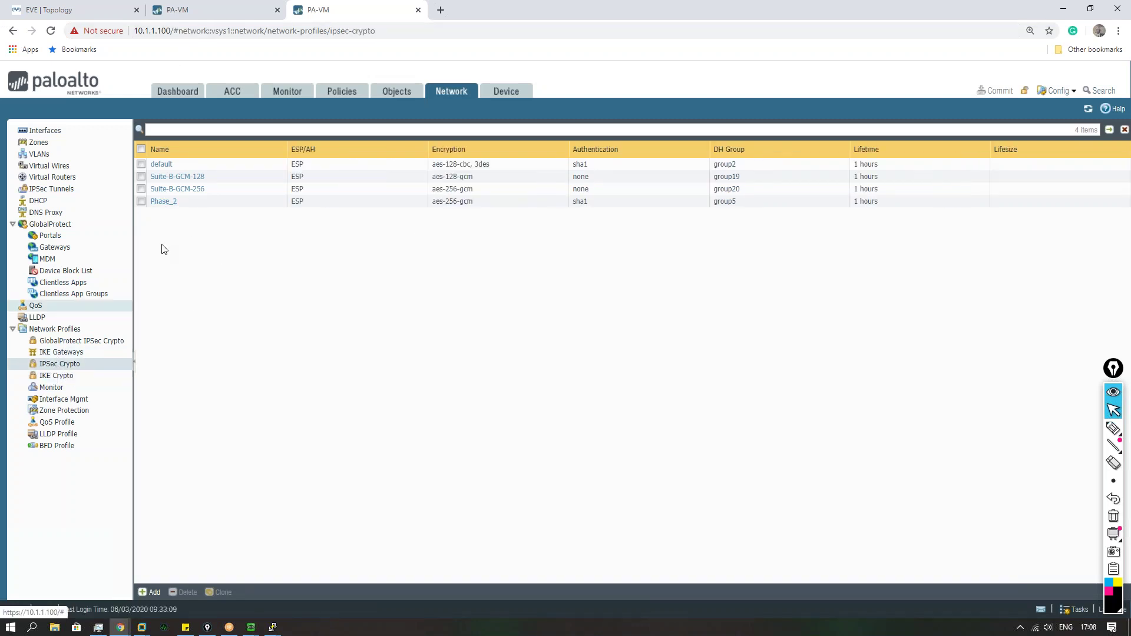
{"action": "left_click", "coordinate": [163, 201]}
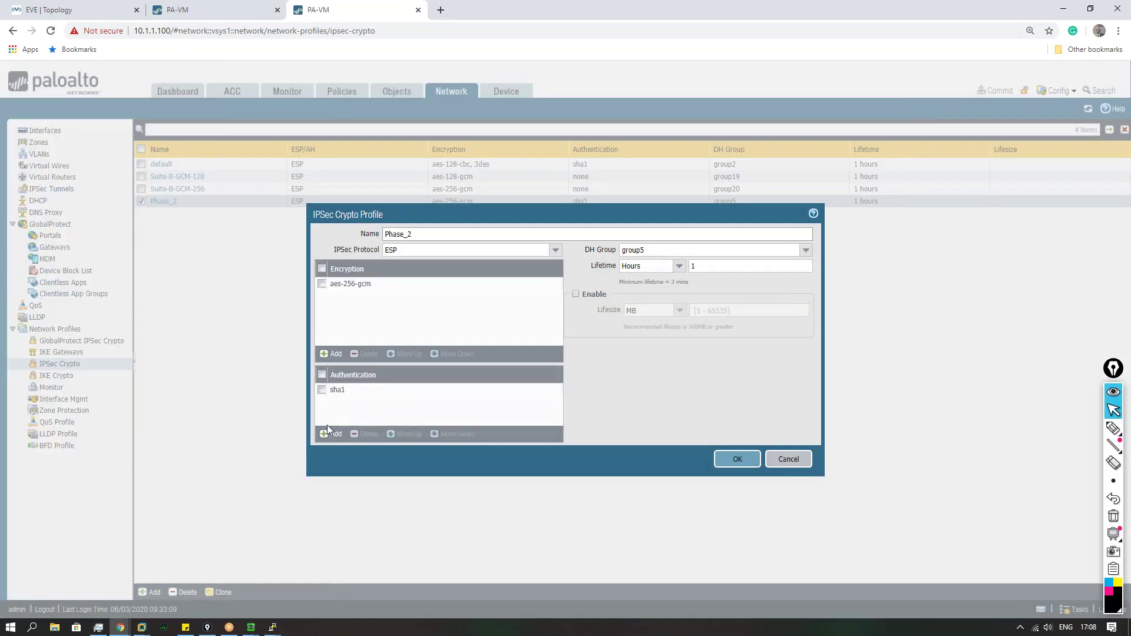
Step: Add sha256 next to sha1 in Phase_2's authentication list, after checking the peer's profiles, and save
{"action": "left_click", "coordinate": [332, 434]}
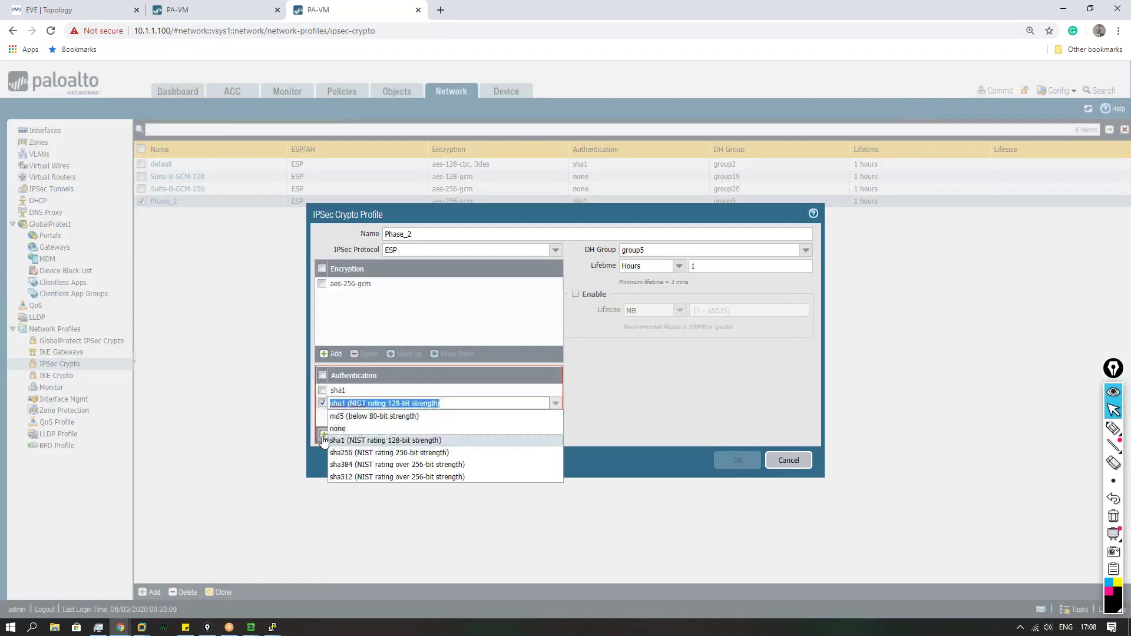
{"action": "left_click", "coordinate": [393, 453]}
{"action": "left_click", "coordinate": [203, 10]}
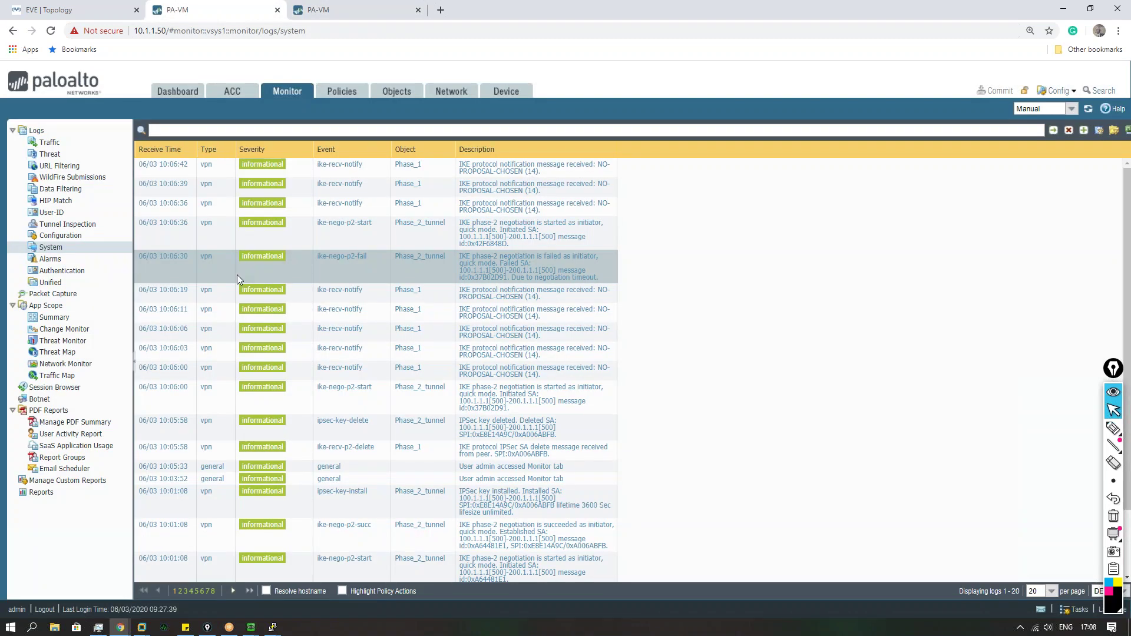
{"action": "left_click", "coordinate": [449, 92]}
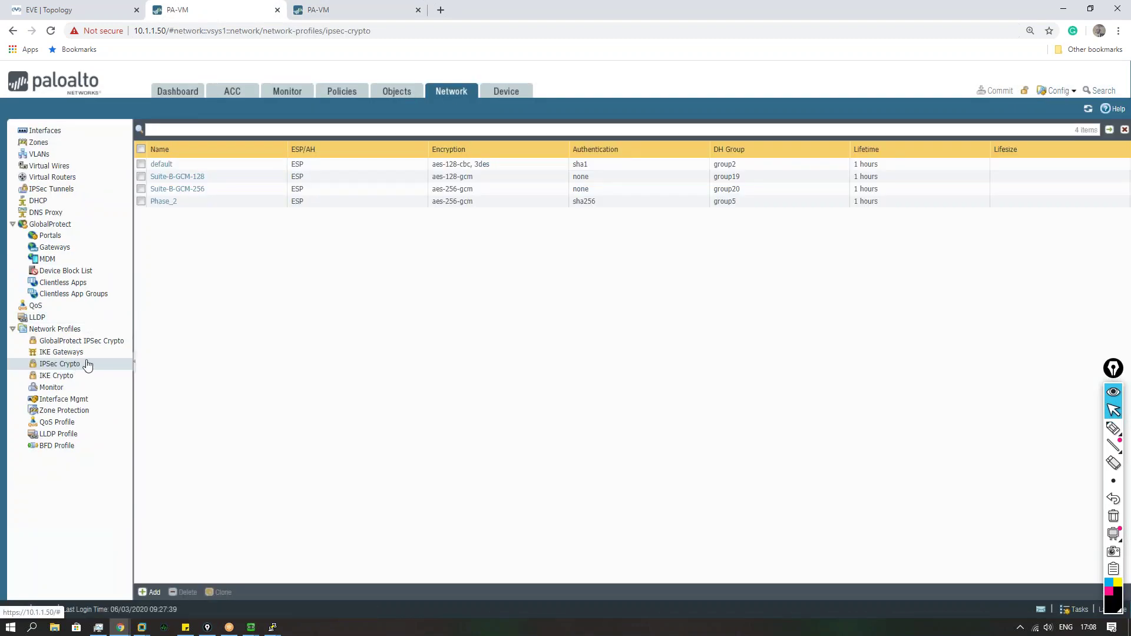
{"action": "left_click", "coordinate": [341, 10]}
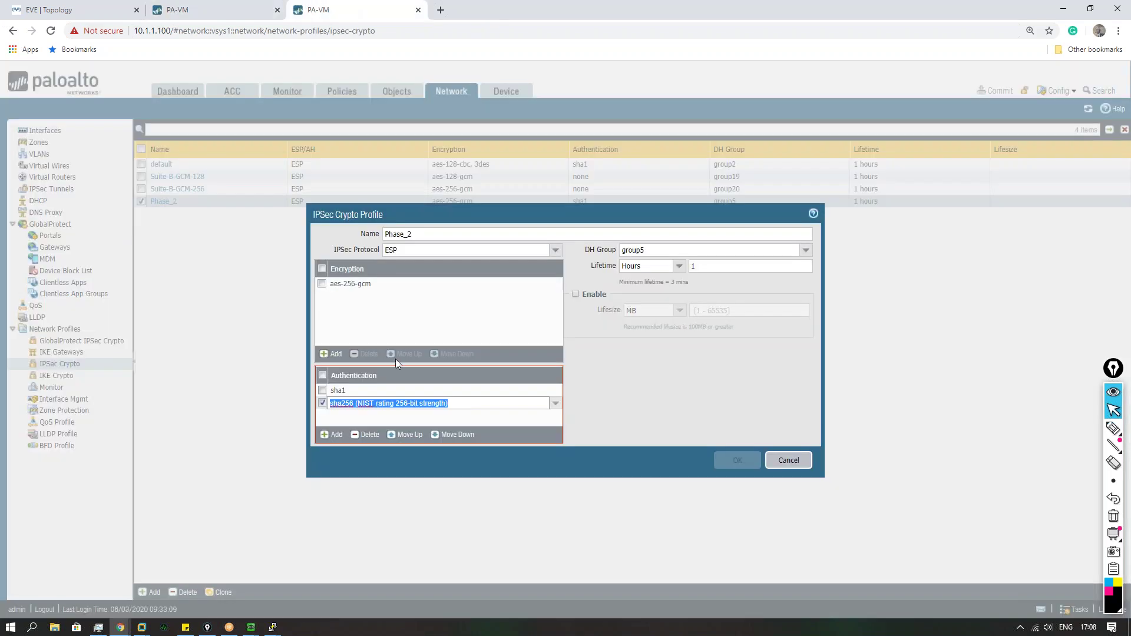
{"action": "left_click", "coordinate": [642, 381]}
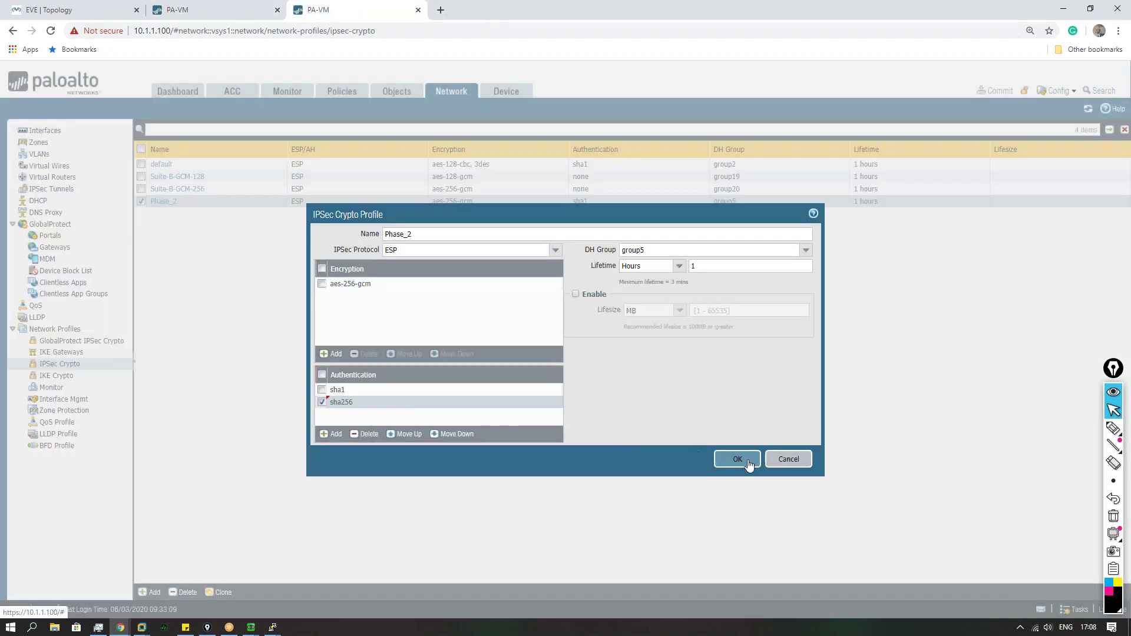
{"action": "left_click", "coordinate": [738, 460]}
Step: Commit the configuration while VPC4's ping to 172.16.1.1 starts getting replies, then close the status
{"action": "left_click", "coordinate": [996, 90]}
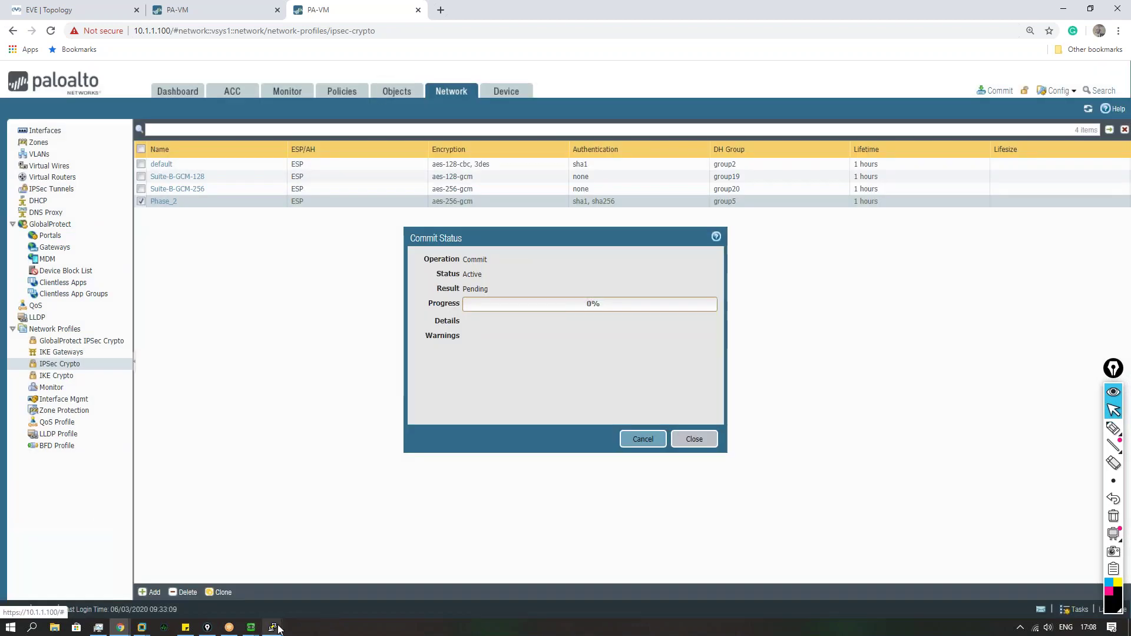
{"action": "left_click", "coordinate": [275, 629]}
{"action": "left_click", "coordinate": [285, 591]}
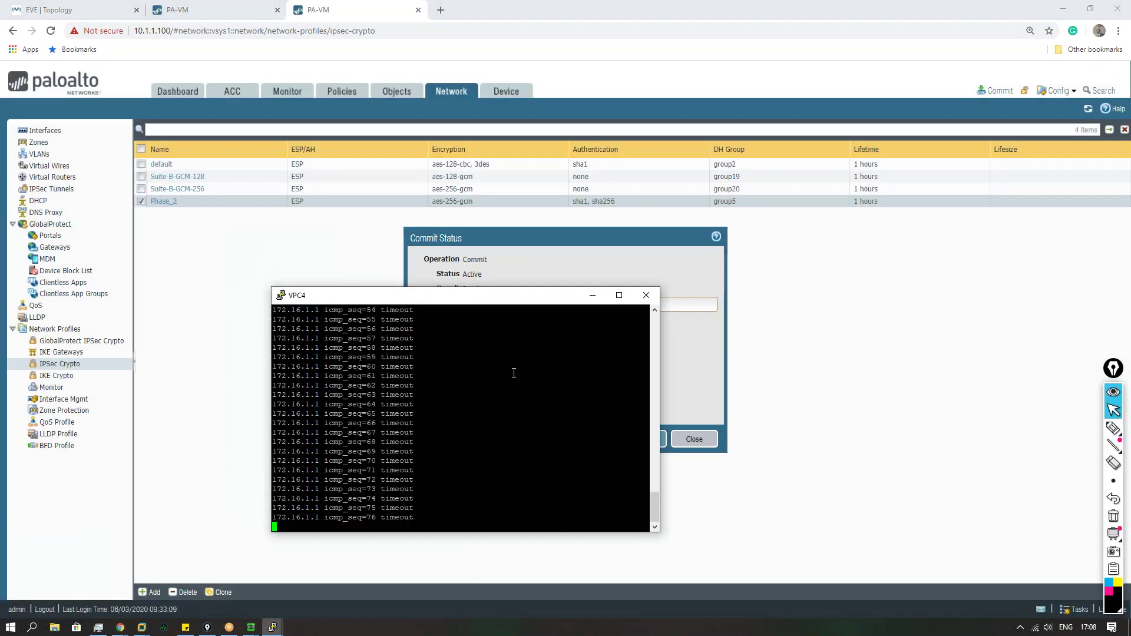
{"action": "left_click_drag", "start_coordinate": [531, 295], "coordinate": [968, 204]}
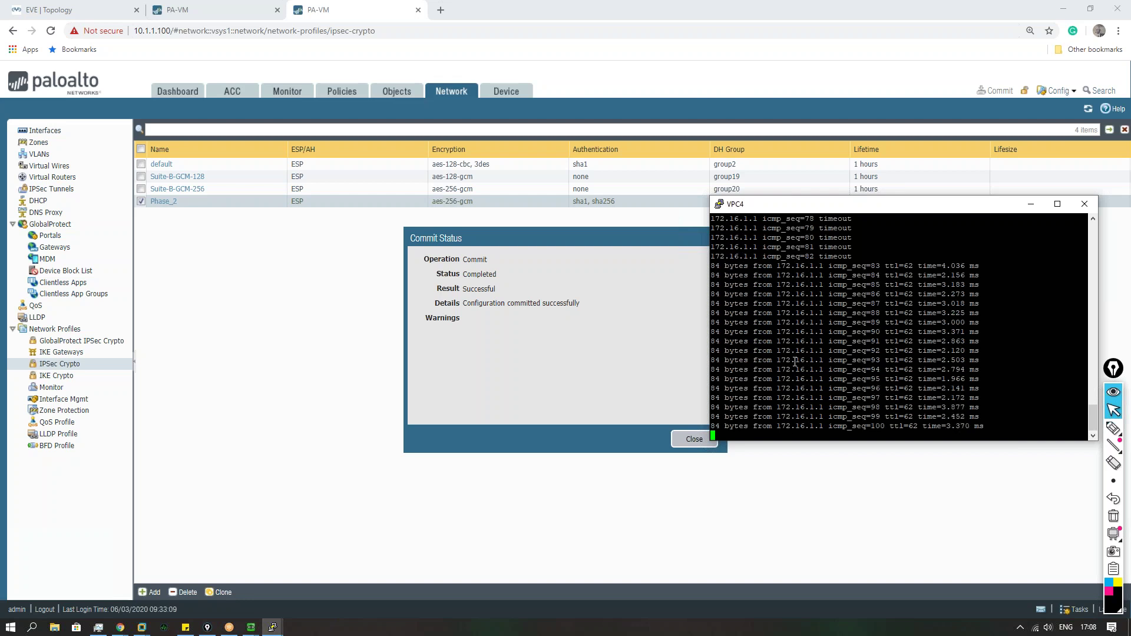
{"action": "left_click", "coordinate": [688, 444]}
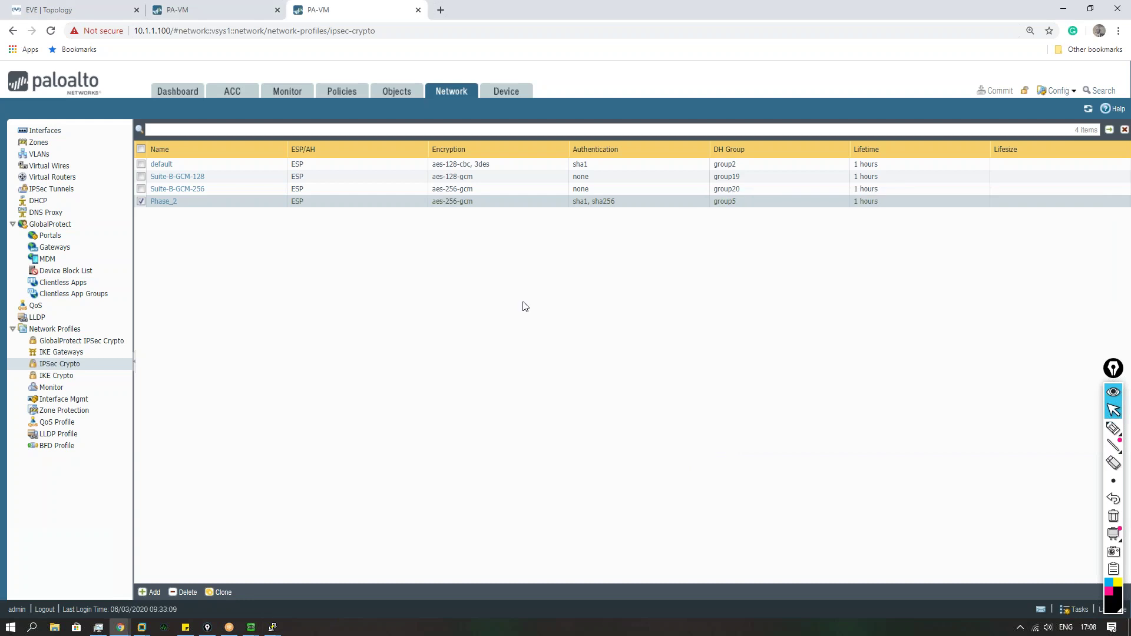
Step: Switch back to the EVE-NG topology tab
{"action": "left_click", "coordinate": [99, 17]}
{"action": "left_click", "coordinate": [220, 12]}
{"action": "left_click", "coordinate": [111, 13]}
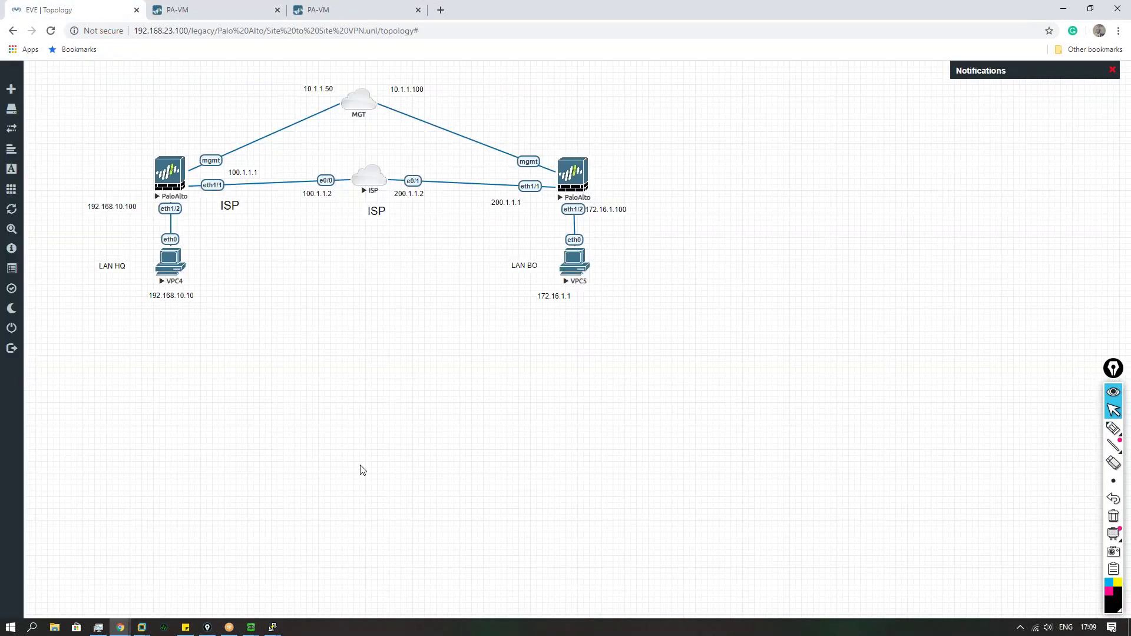